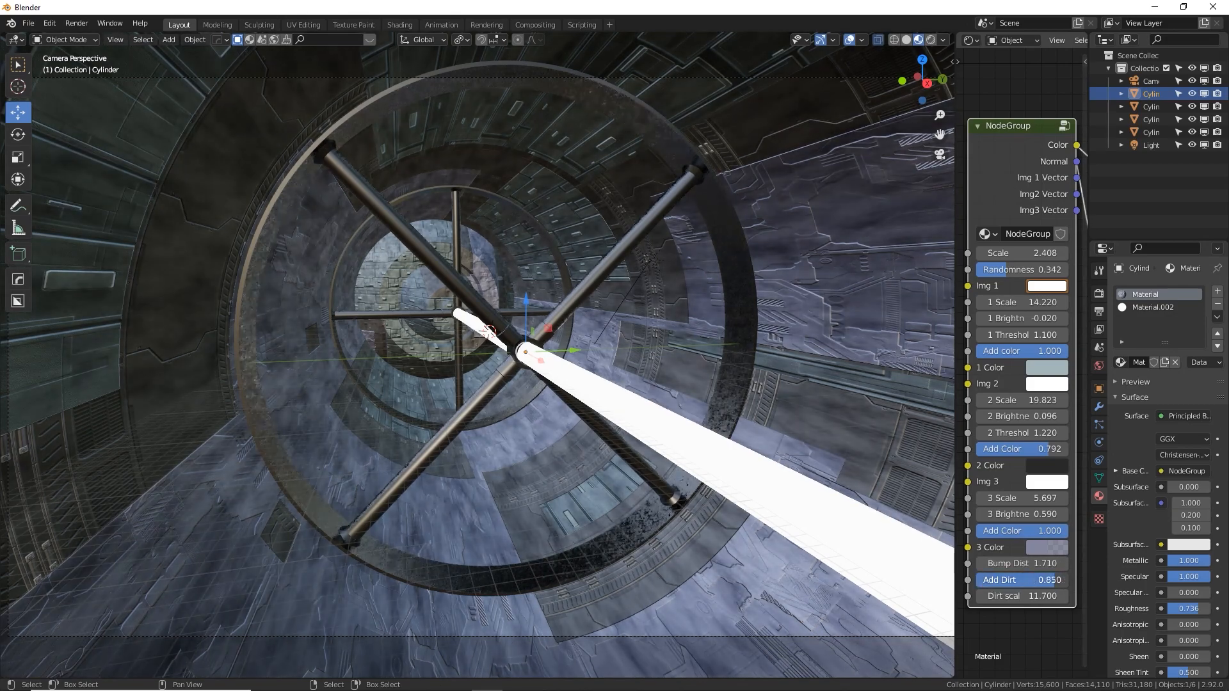
Set the node group's Add Dirt to 0.942 and Dirt scale to 0.9, and raise the first image's scale slightly
left_click_drag(1054, 580, 986, 593)
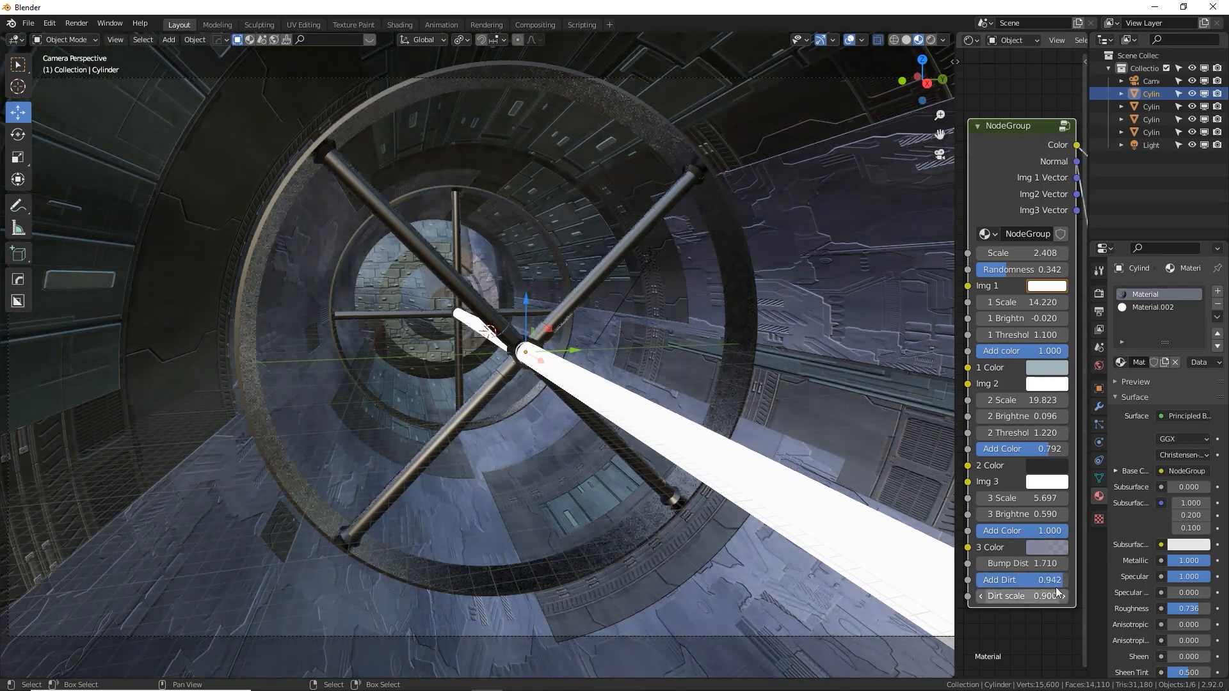
left_click_drag(1024, 302, 1031, 302, "shift")
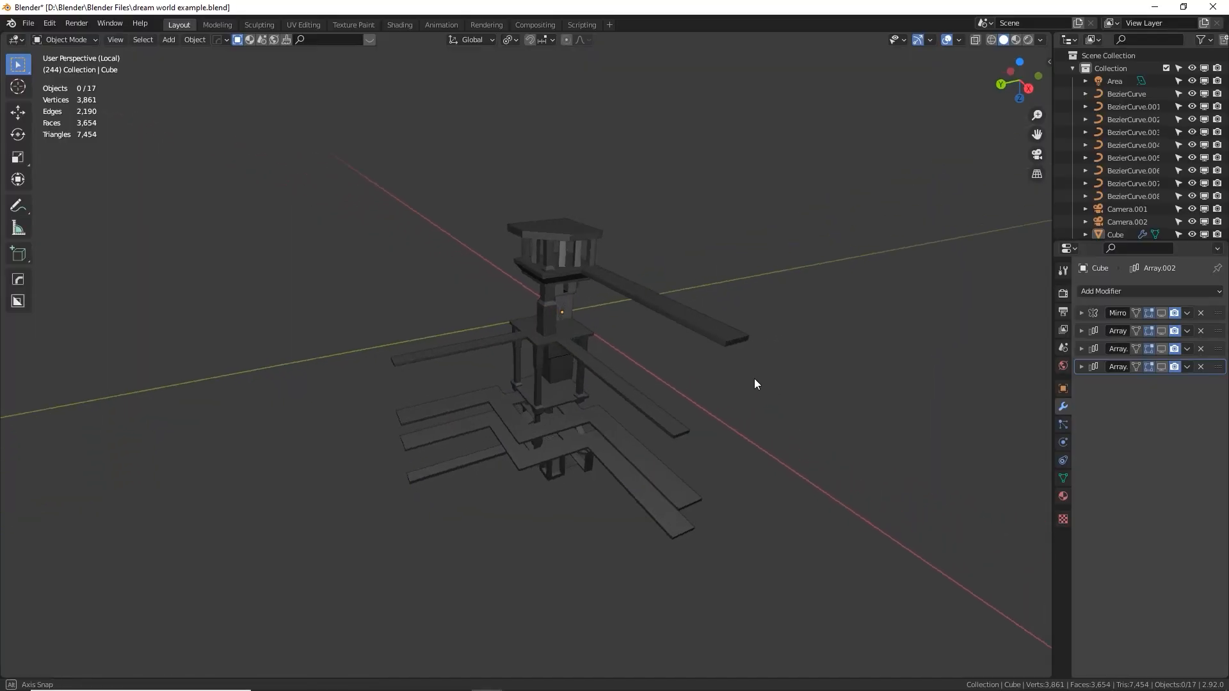
Turn on viewport display of the tower's Mirror modifier in the dream world example file and inspect the mirrored tower
middle_click_drag(754, 382, 787, 334)
left_click(1160, 313)
middle_click_drag(653, 293, 518, 304)
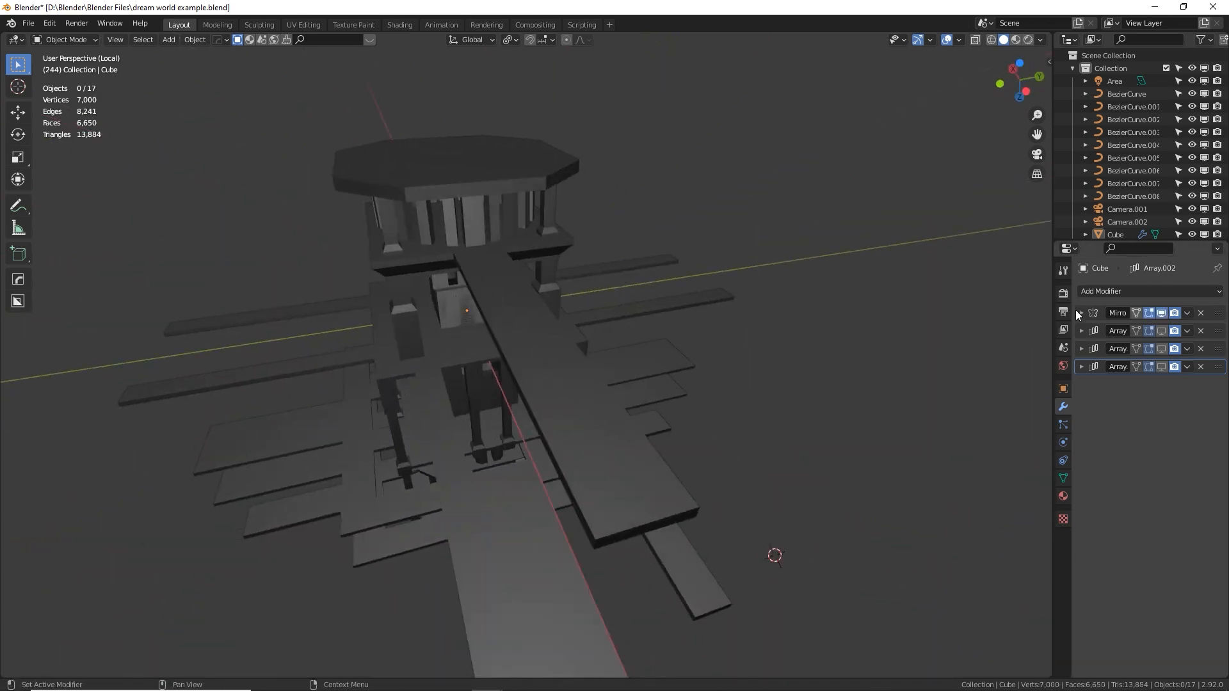
Expand the Mirror modifier's settings and toggle its Y axis and X axis off and back on
left_click(1080, 313)
left_click(1169, 333)
left_click(1169, 333)
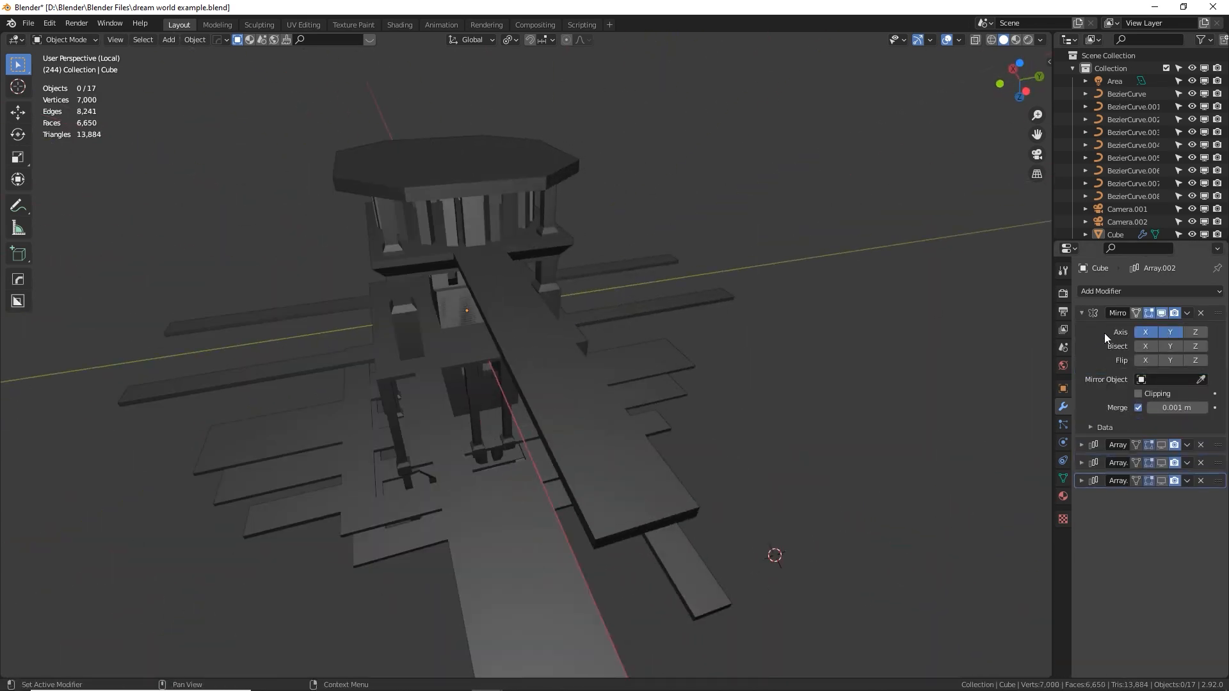
left_click(1138, 332)
left_click(1139, 331)
middle_click_drag(573, 323, 650, 351)
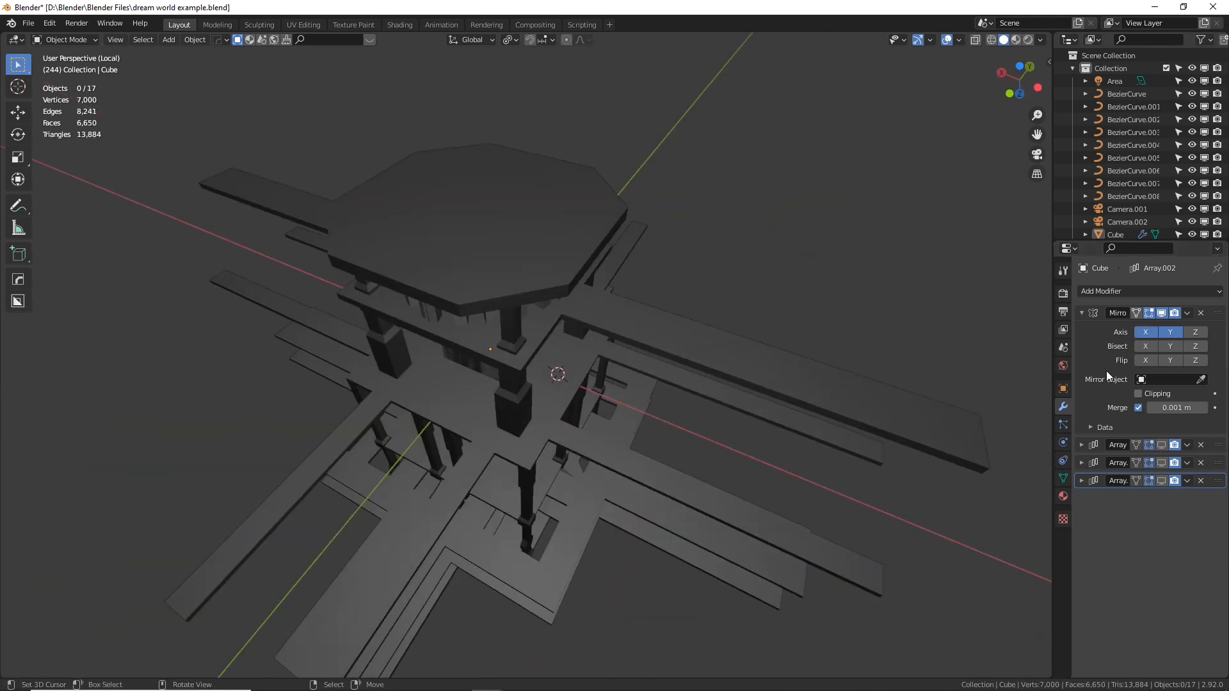
Turn on viewport display of the tower's three Array modifiers one by one, viewing the repeated structure after each
left_click(1161, 445)
scroll(927, 409, "down", 6)
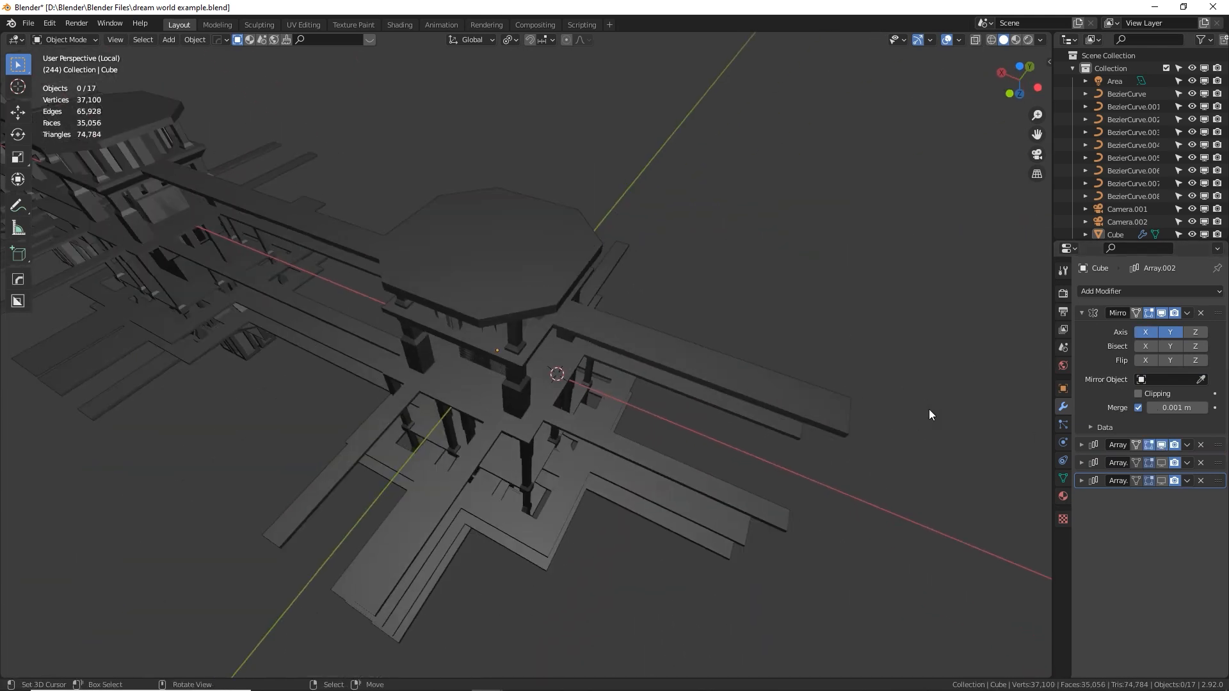
middle_click_drag(928, 409, 1030, 436)
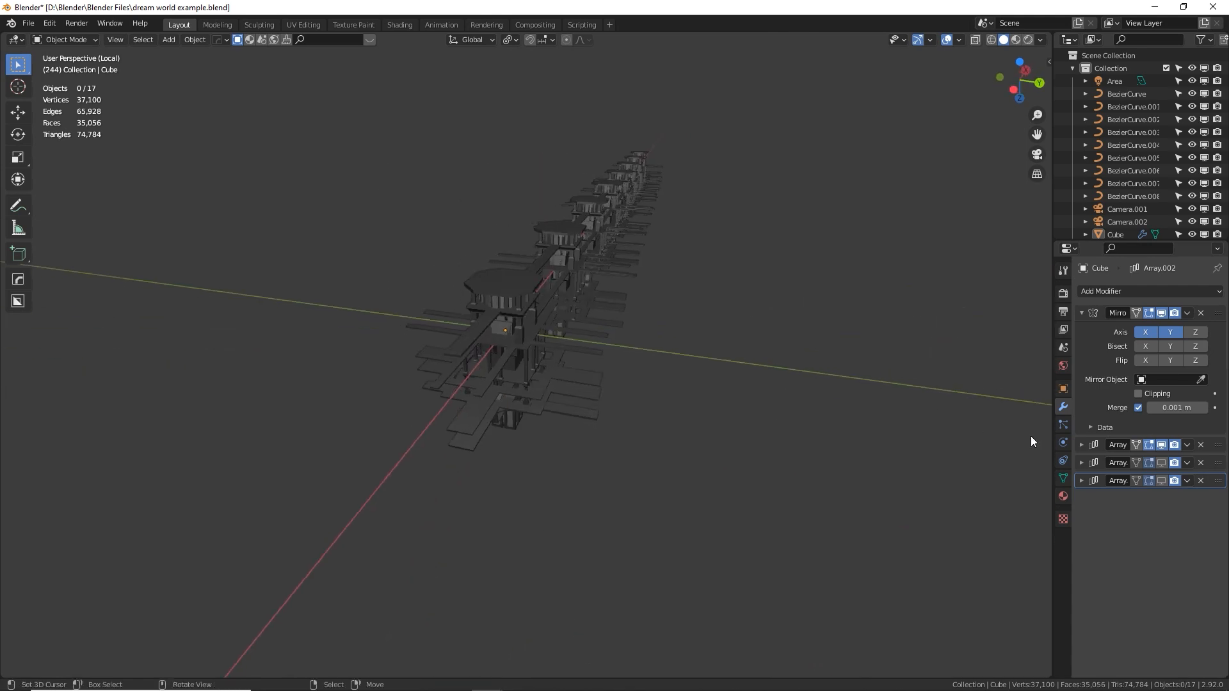
left_click(1160, 462)
middle_click_drag(845, 410, 951, 357)
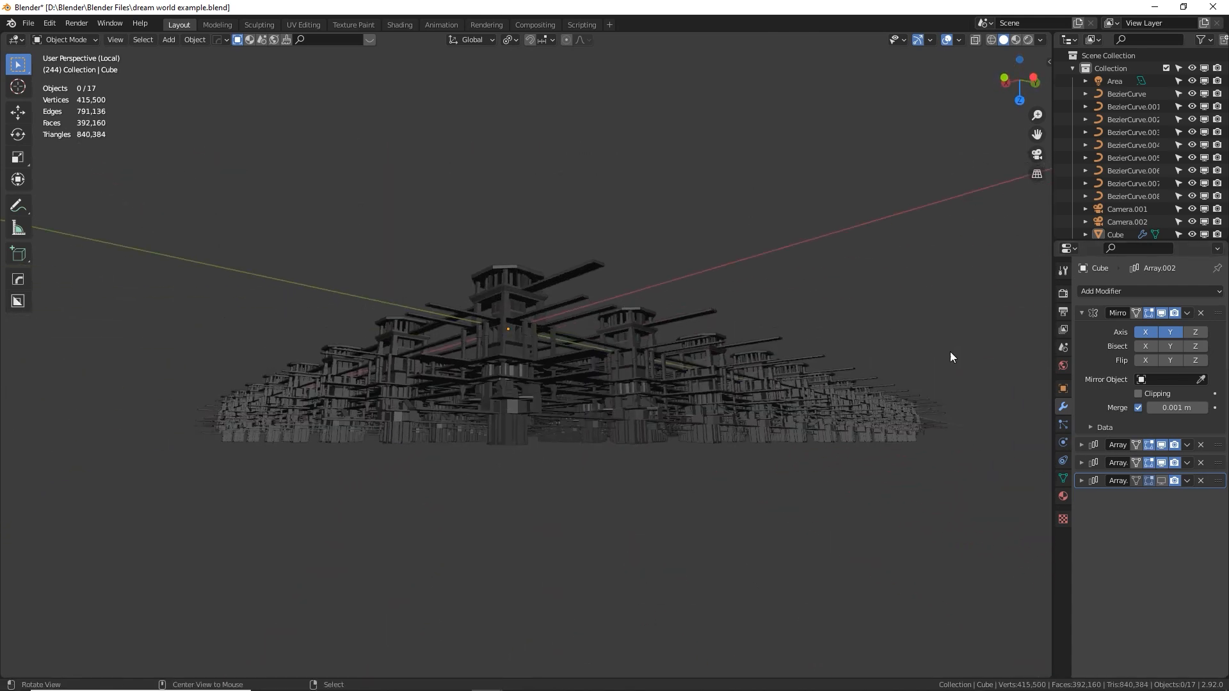
left_click(1161, 480)
middle_click_drag(809, 520, 615, 320)
scroll(492, 329, "up", 6)
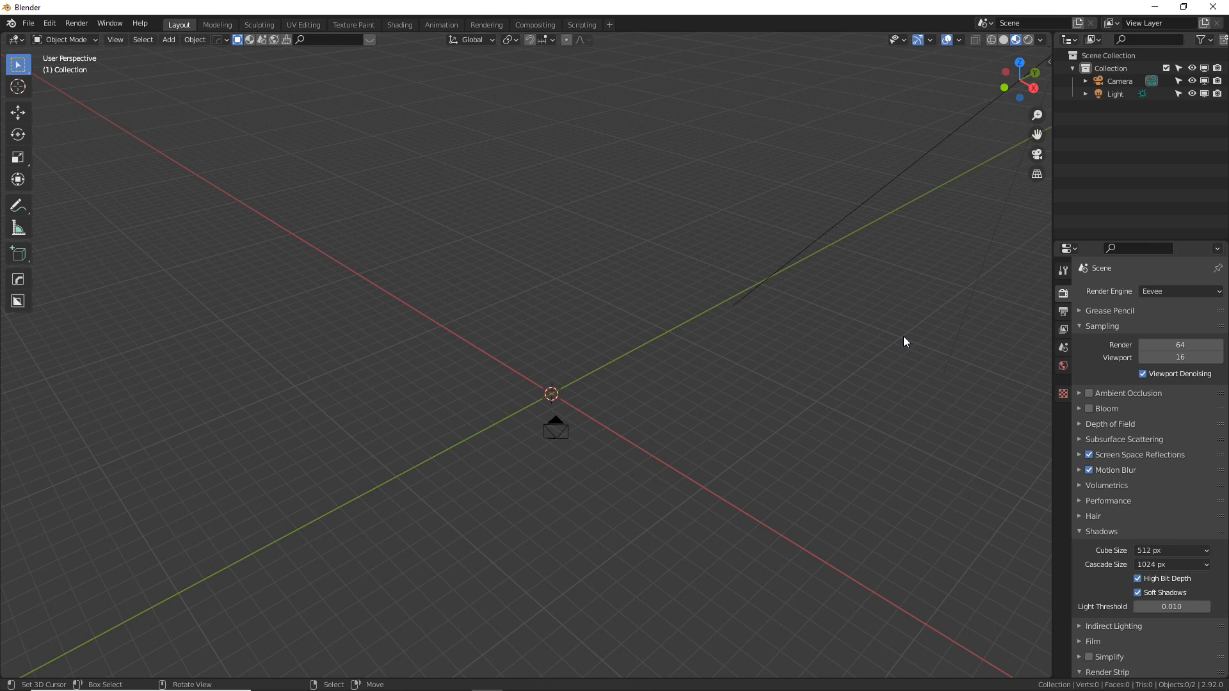
Set the new scene's render engine to Eevee
left_click(1207, 292)
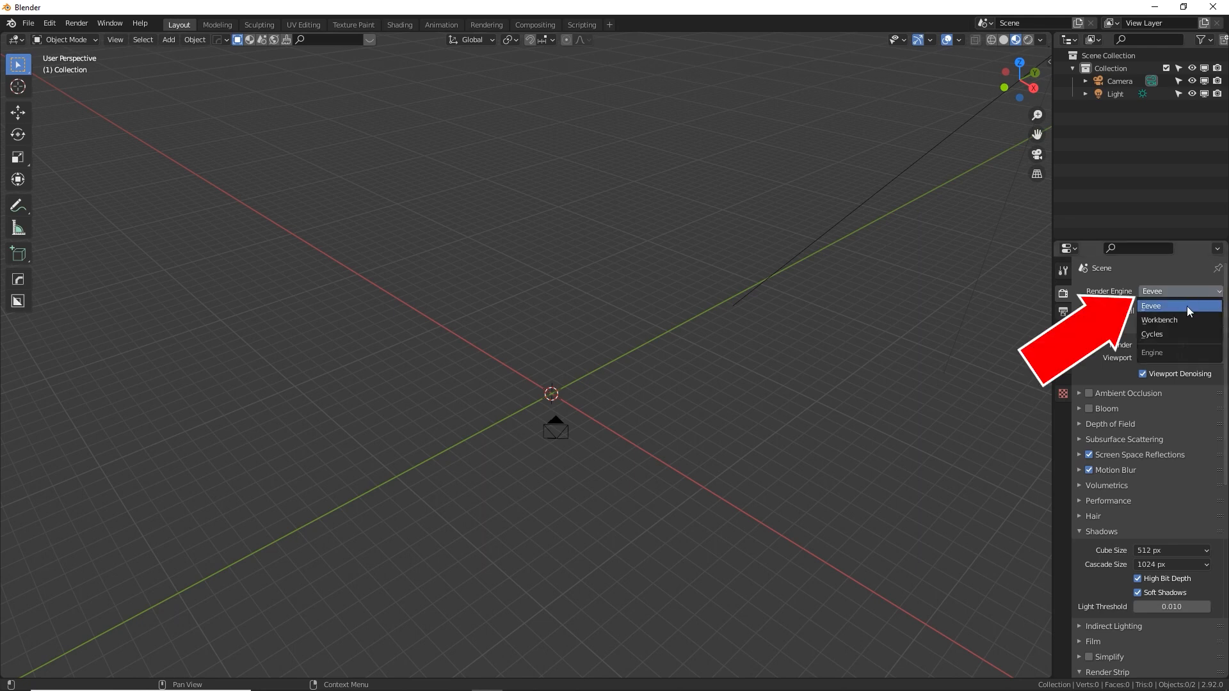
left_click(1186, 307)
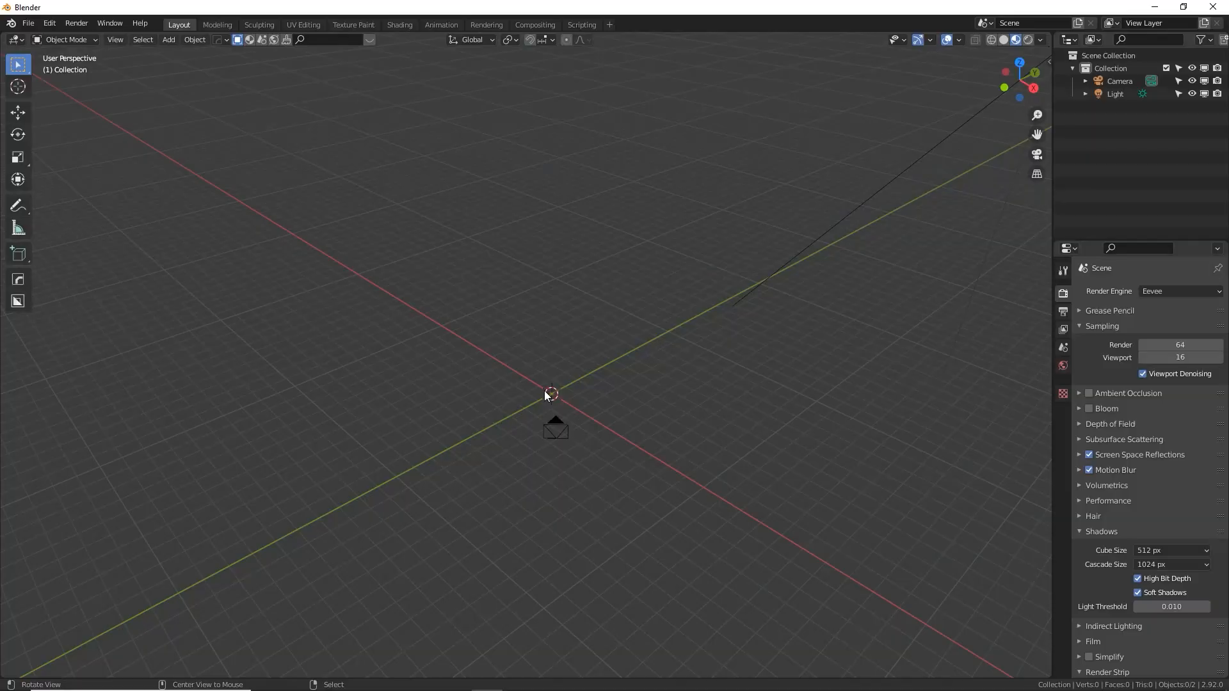
Add a cube mesh at the world origin
middle_click_drag(588, 422, 635, 425)
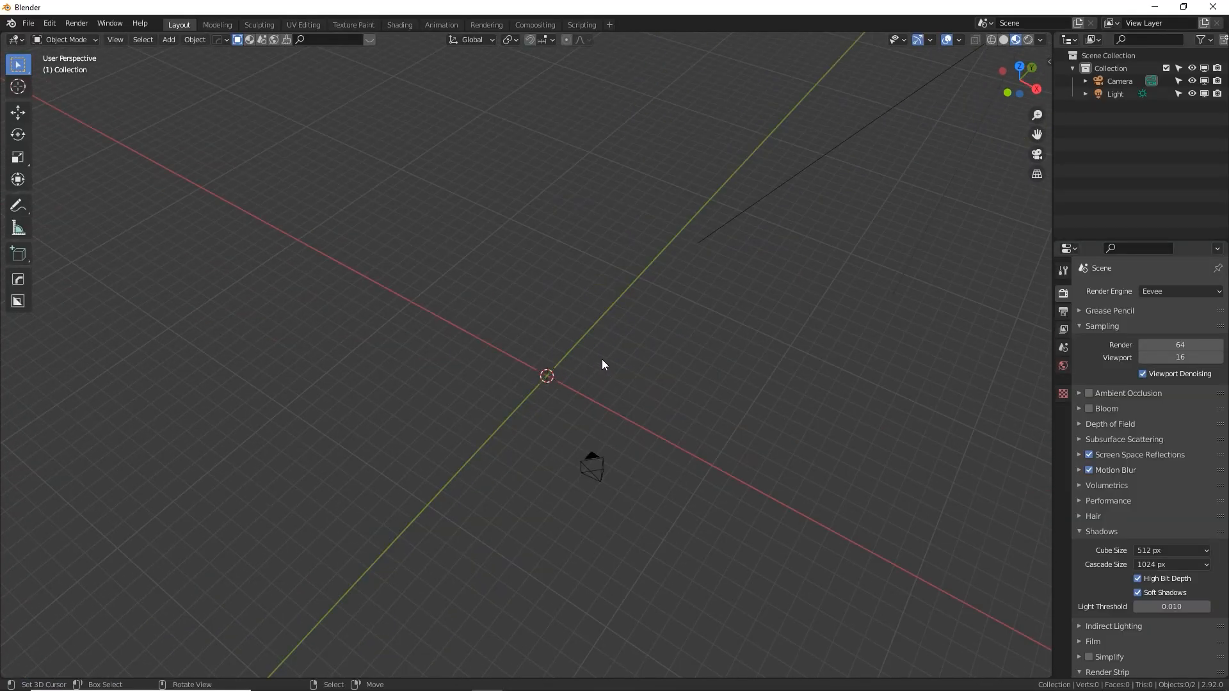
middle_click_drag(791, 350, 749, 352)
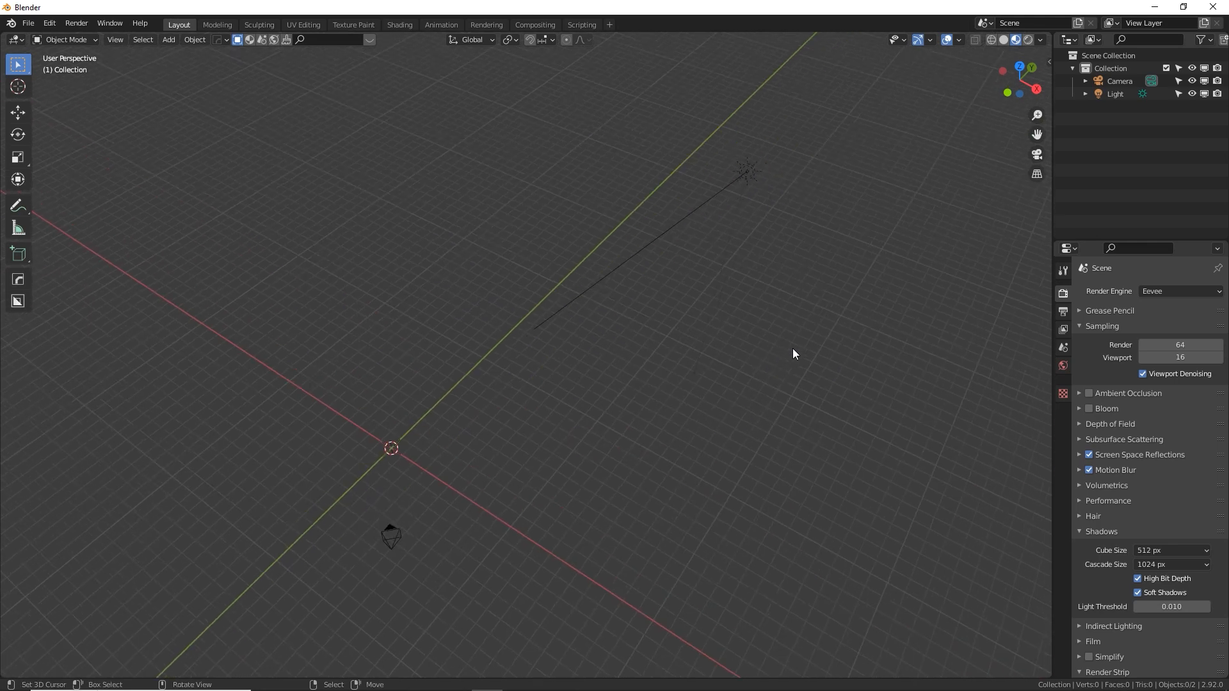
middle_click_drag(394, 417, 638, 293)
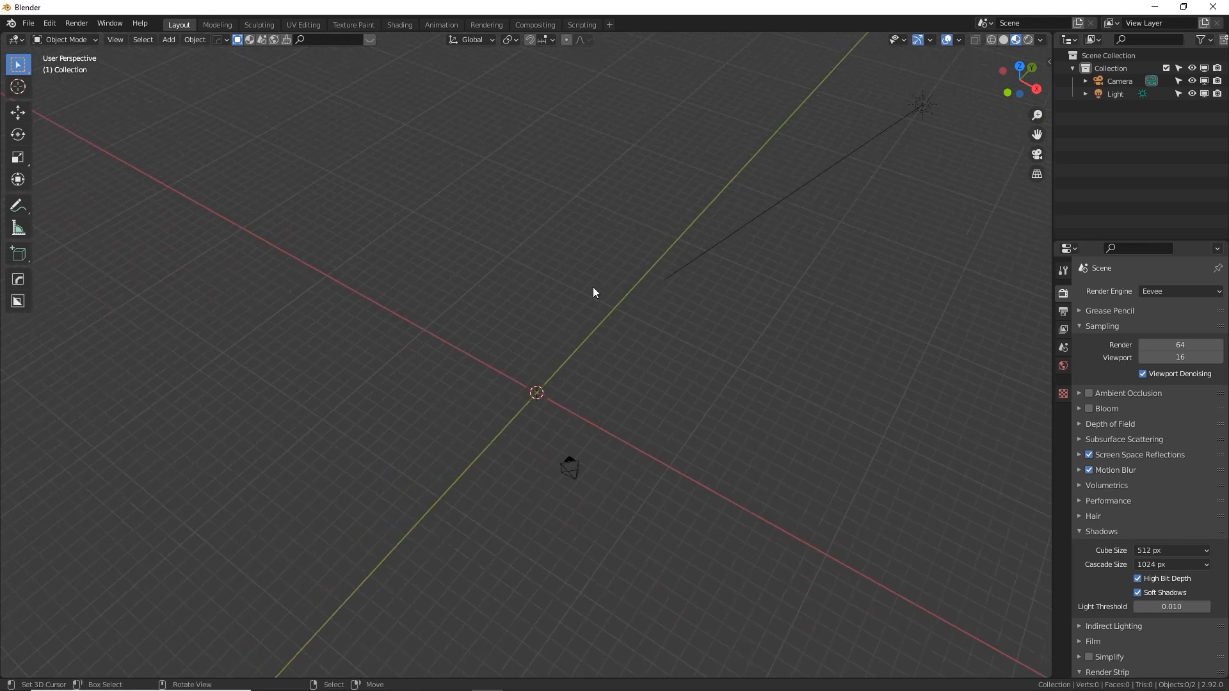
key("shift+a")
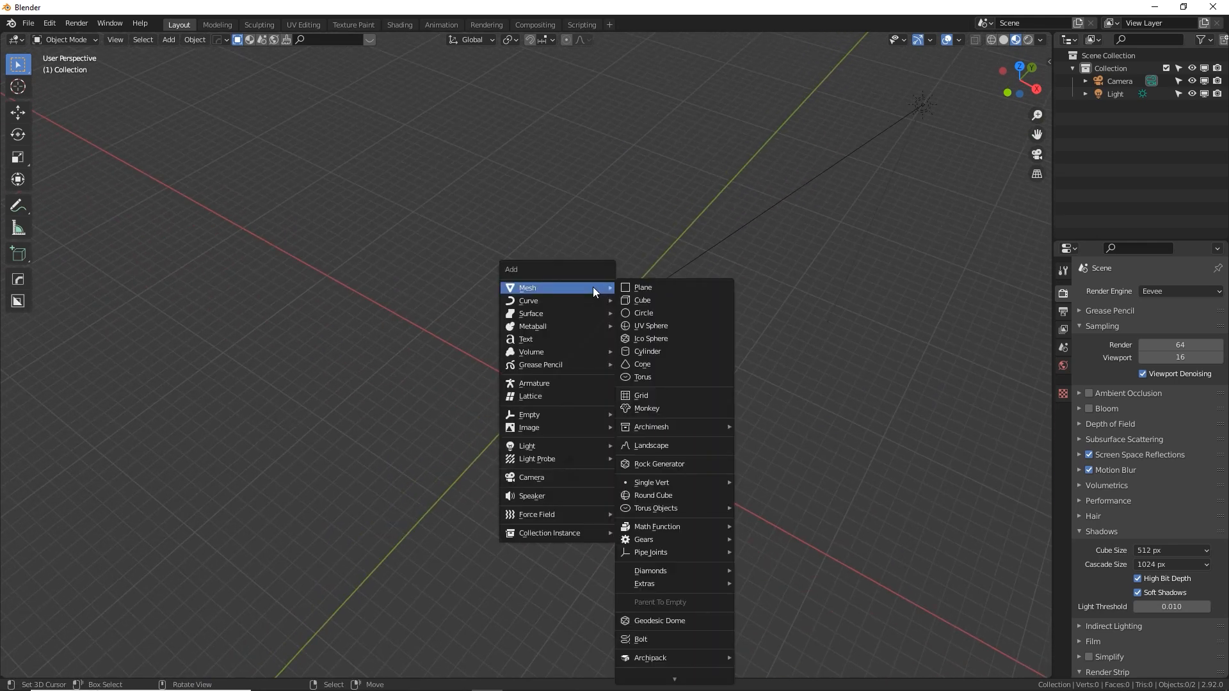
left_click(655, 300)
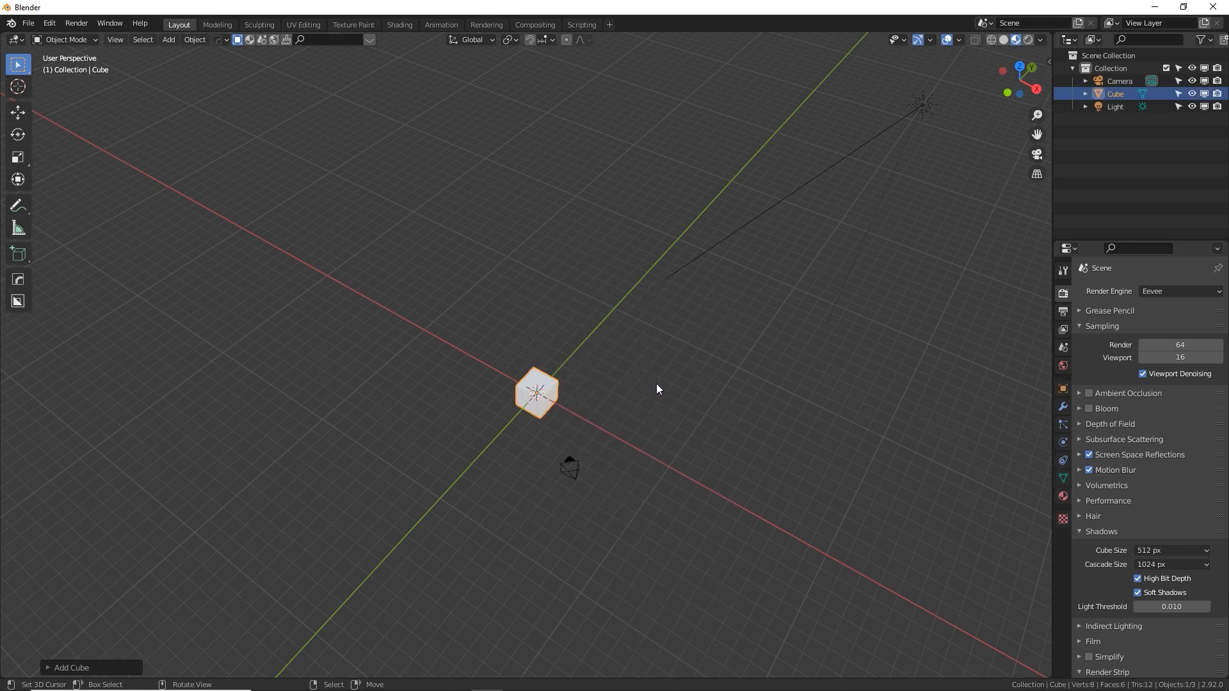
In Edit Mode from the top view, move the whole cube mesh 1 m along the X axis
key("KP_7")
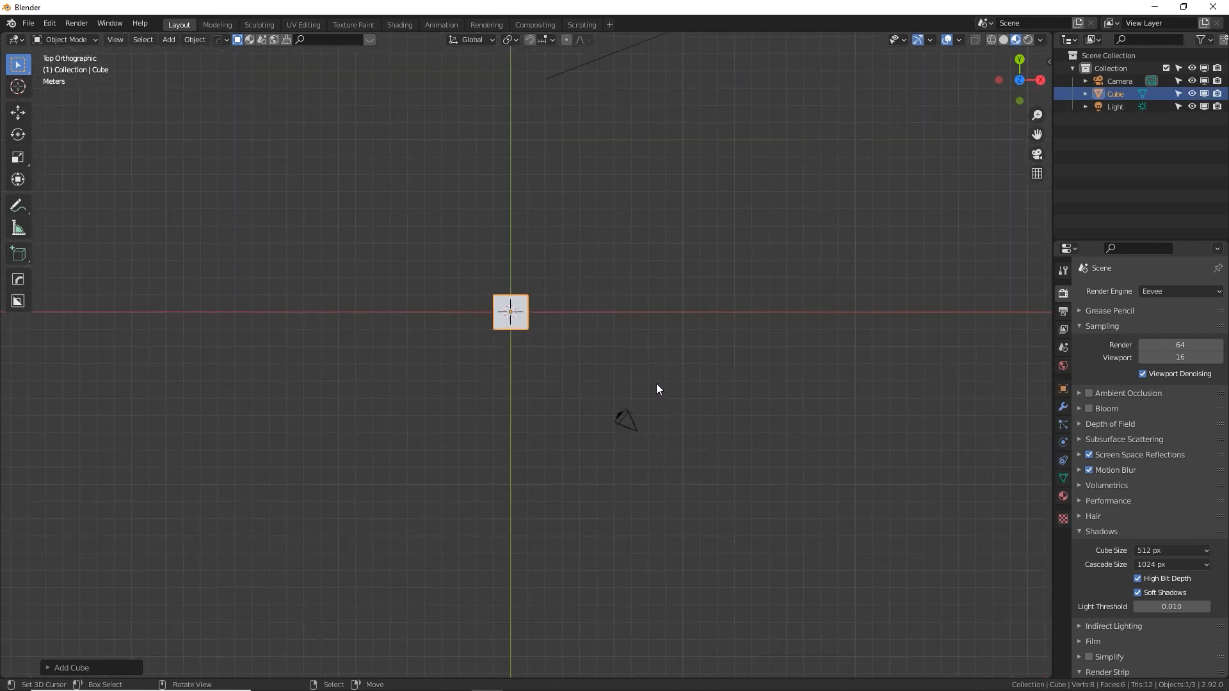
scroll(656, 382, "up", 5)
middle_click_drag(657, 383, 708, 528, "shift")
key("Tab")
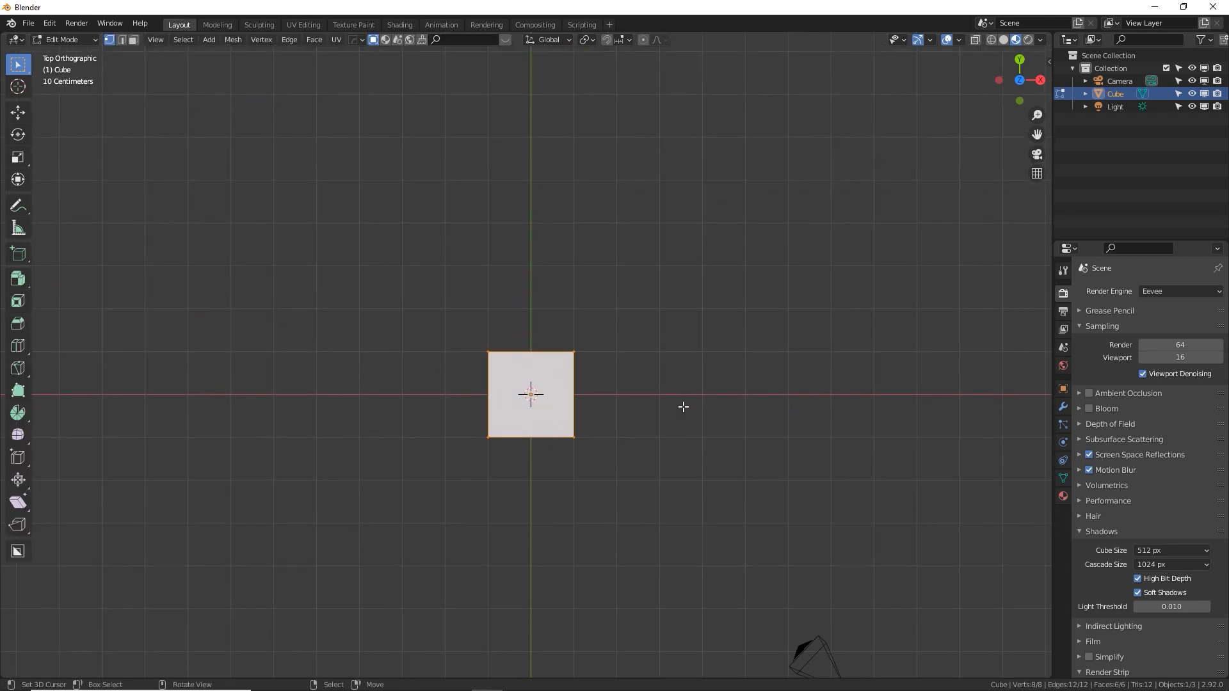
middle_click_drag(683, 412, 600, 466)
key("KP_7")
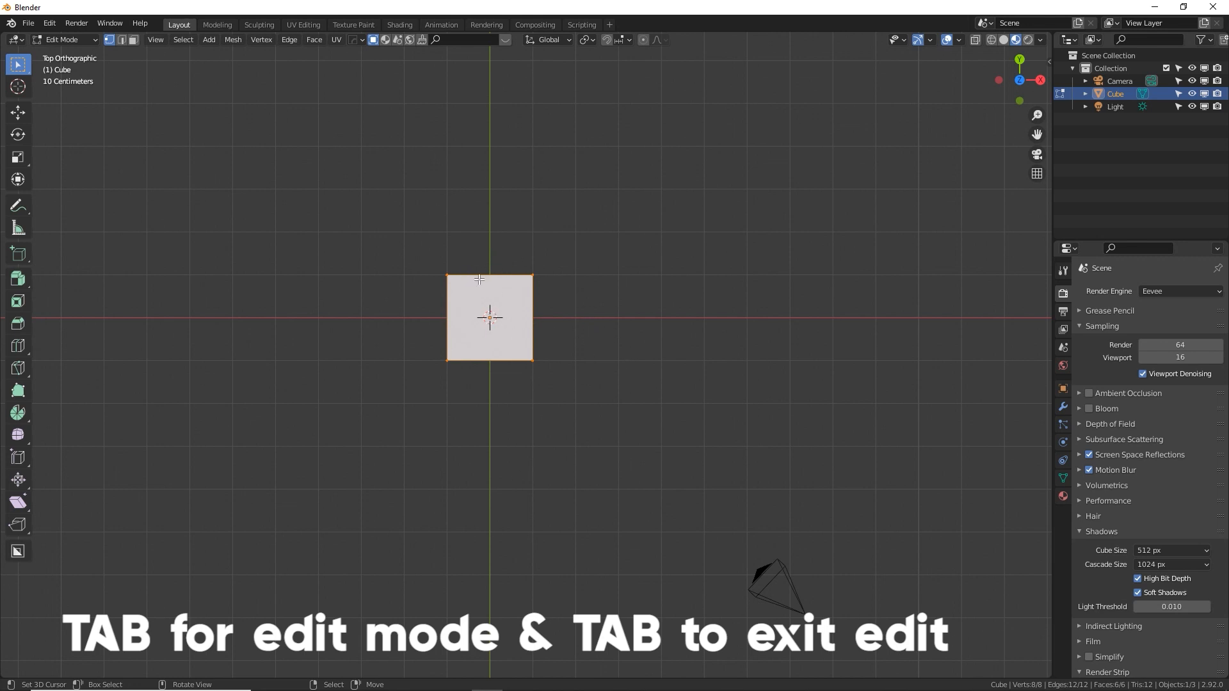
key("g")
key("x")
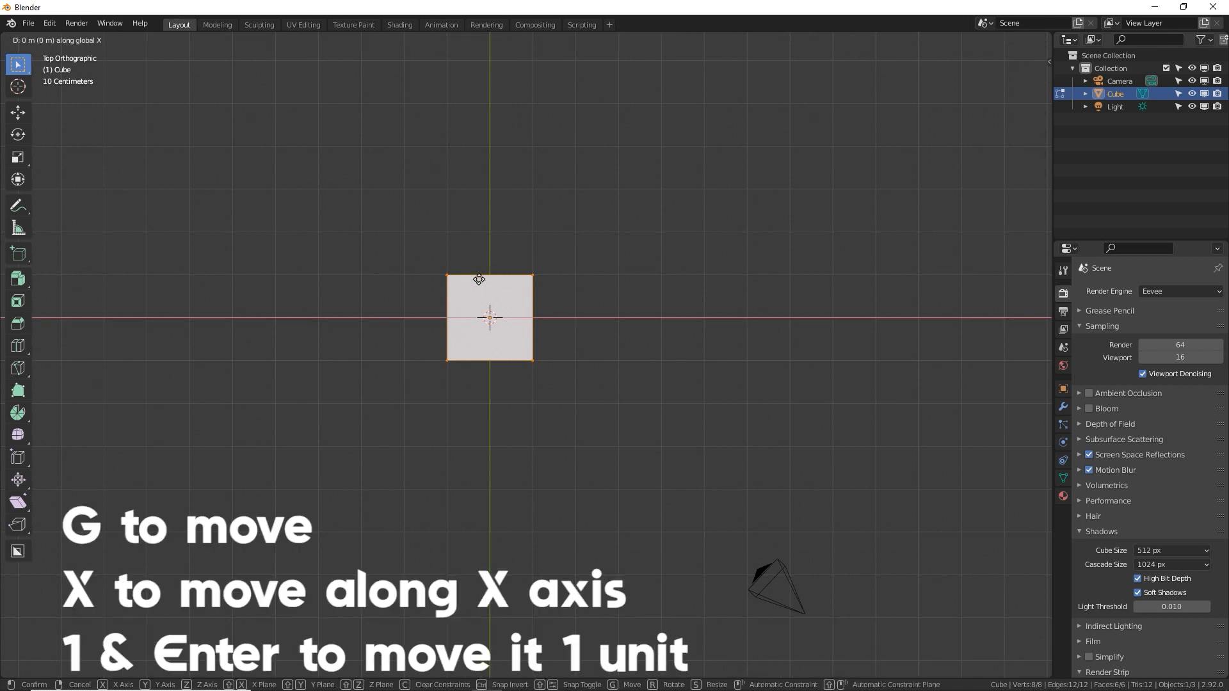
key("1")
key("Return")
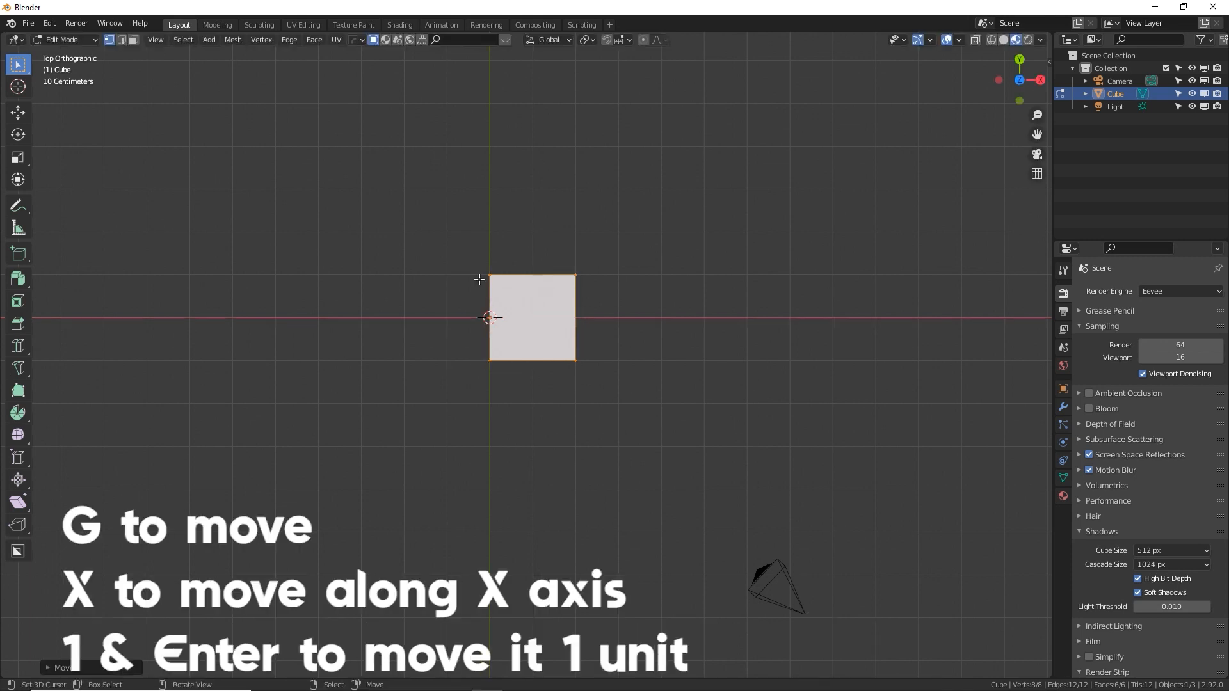
Move the cube mesh 1 m along the Y axis so its corner edge meets the origin, and leave Edit Mode
scroll(479, 278, "up", 4)
middle_click_drag(488, 280, 542, 351, "shift")
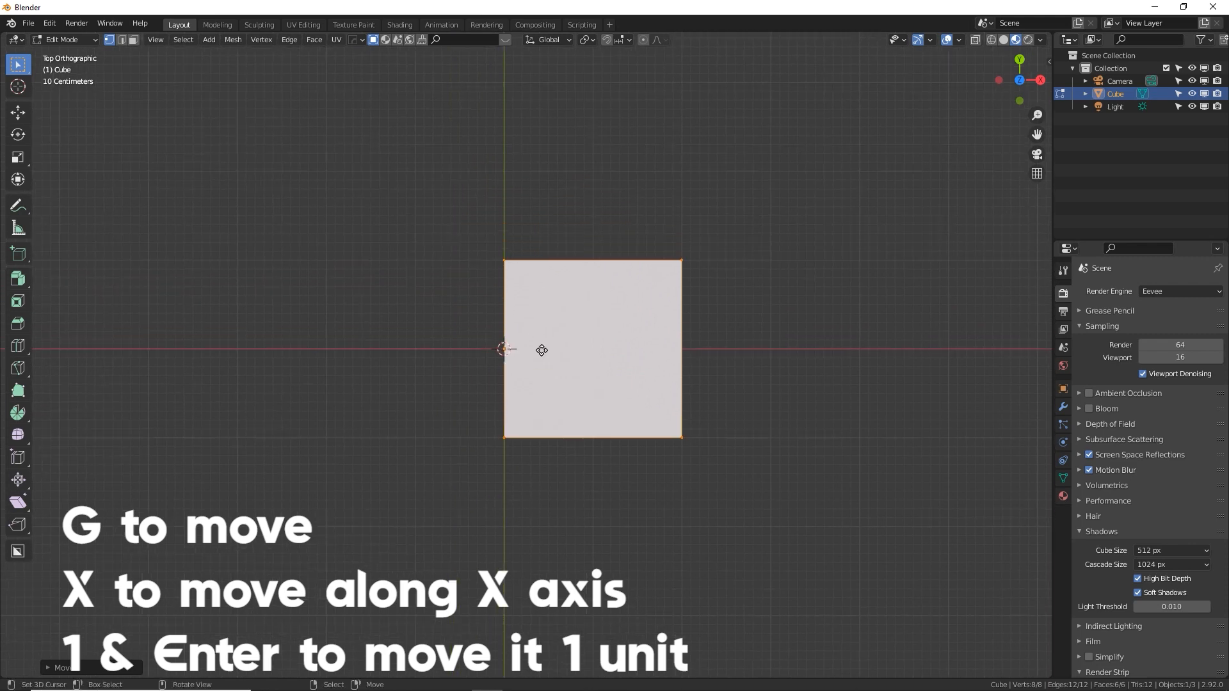
key("g")
key("y")
key("1")
key("Return")
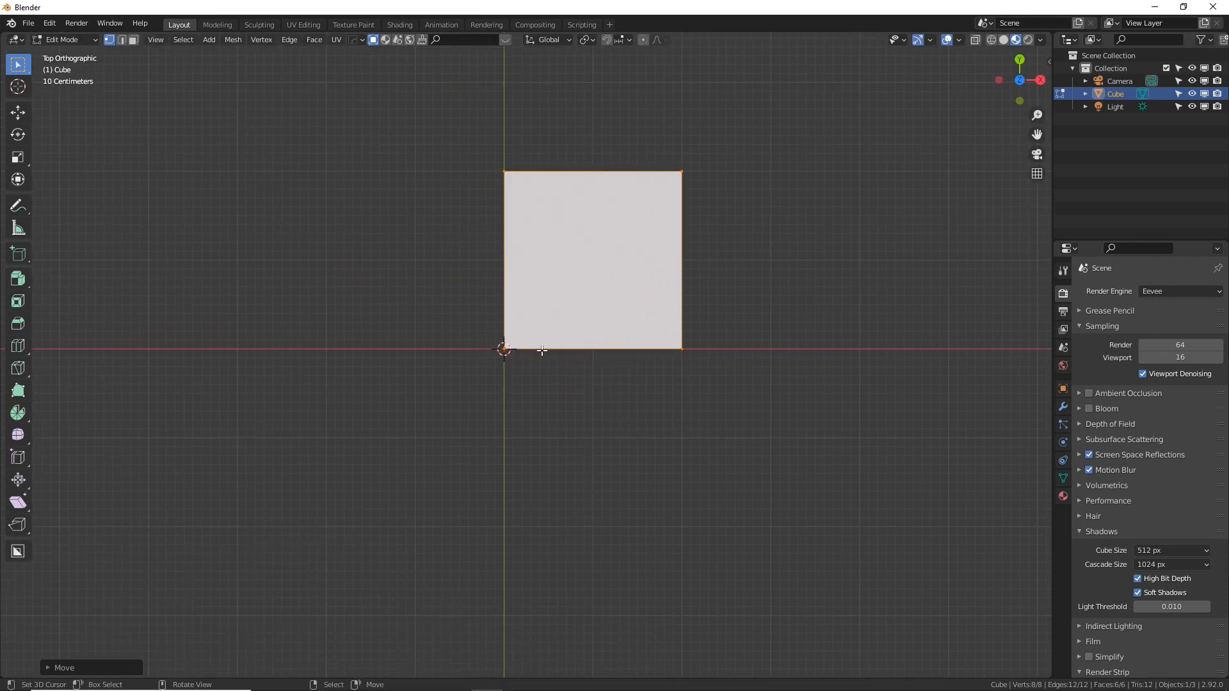
mouse_move(584, 351)
middle_mouse_down()
mouse_move(625, 411)
mouse_move(505, 473)
mouse_move(672, 460)
mouse_move(521, 474)
middle_mouse_up()
key("Tab")
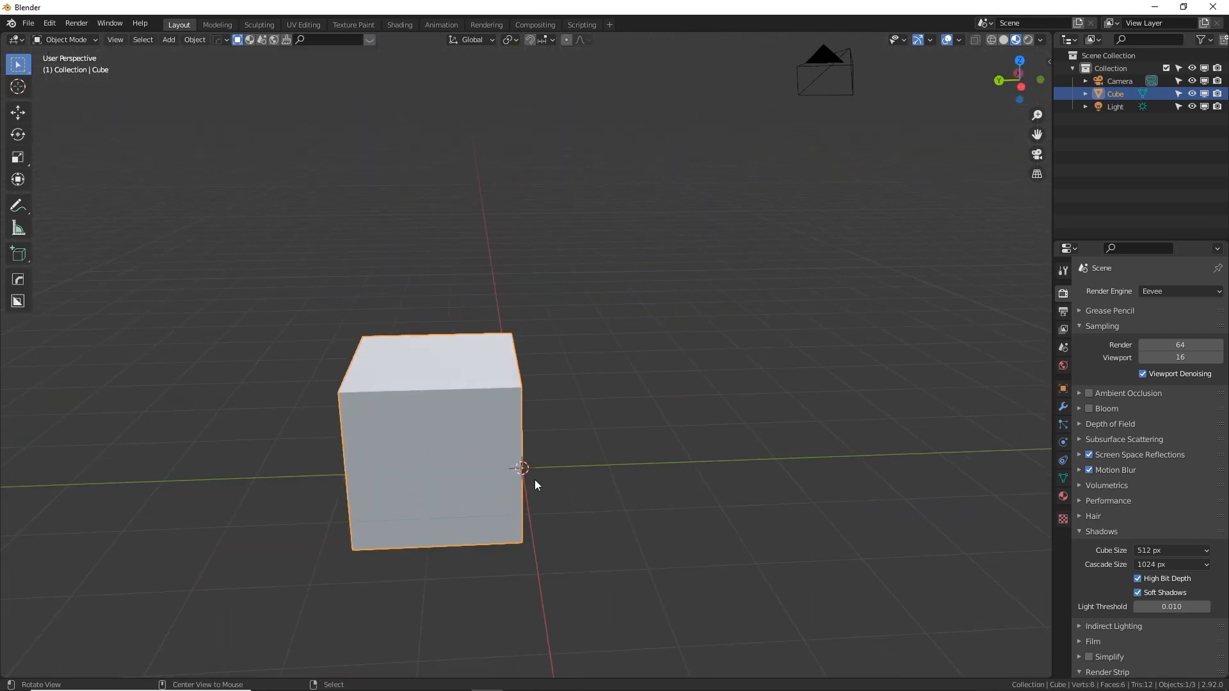
Add a Mirror modifier to the cube, enable its Y axis alongside X, and enter Edit Mode
middle_click_drag(588, 502, 524, 460)
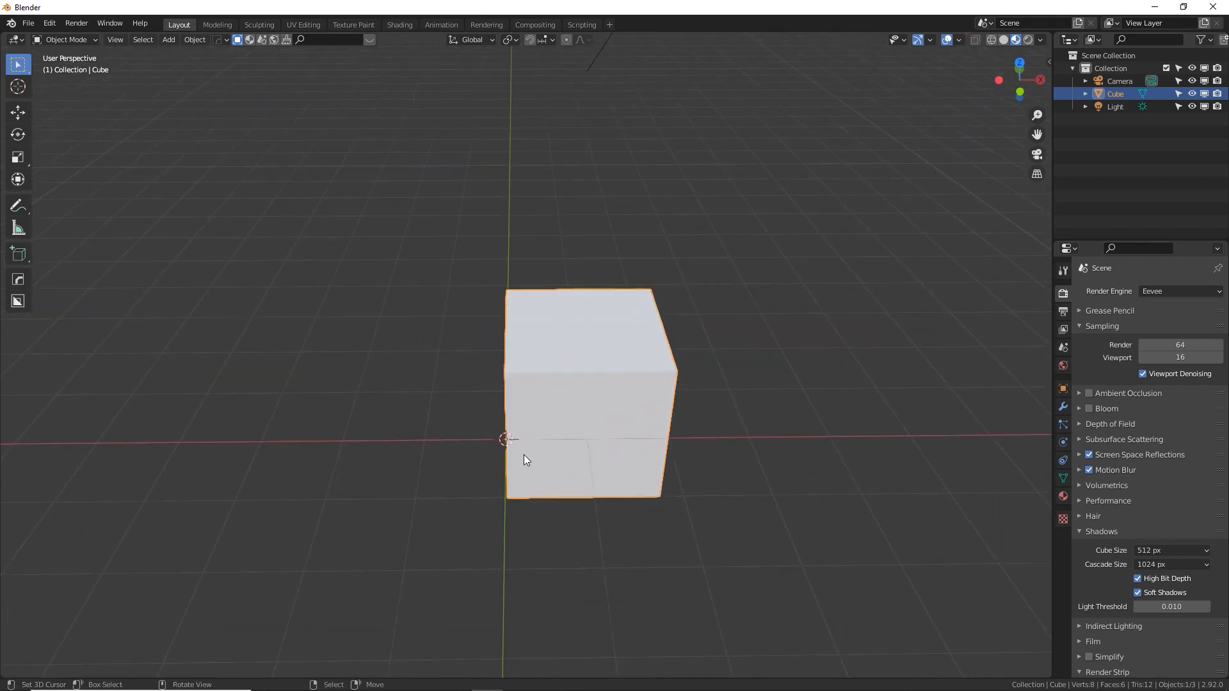
middle_click_drag(576, 398, 1005, 347)
left_click(1062, 407)
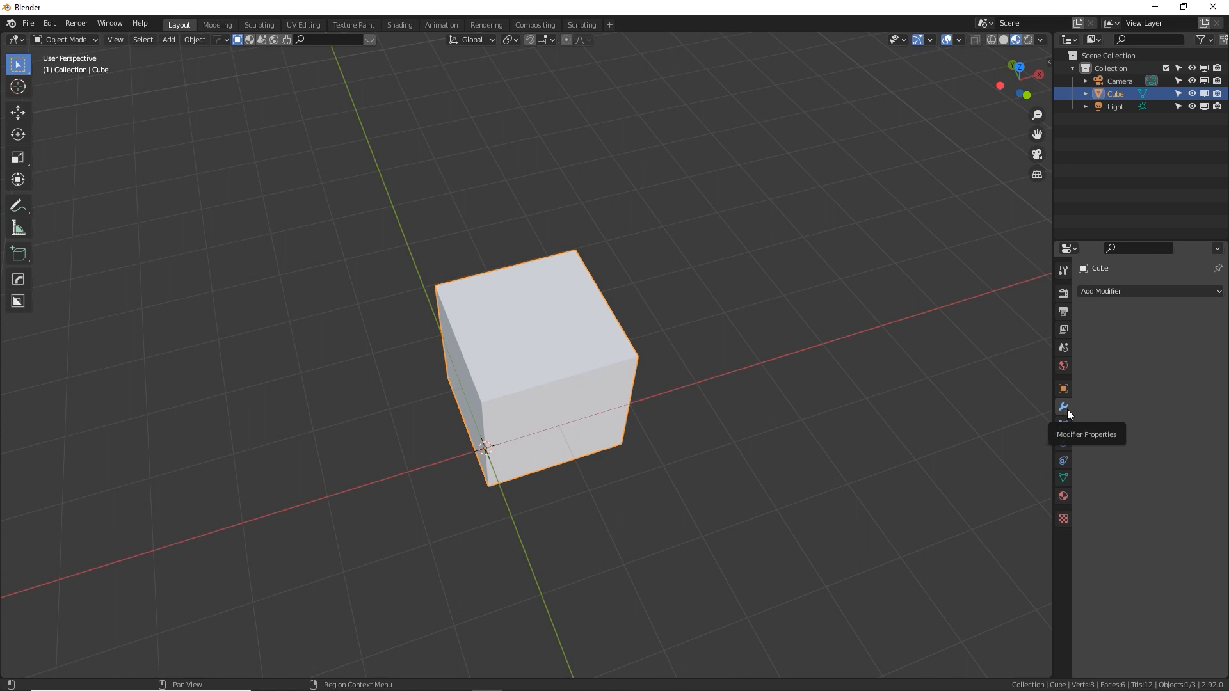
left_click(1160, 291)
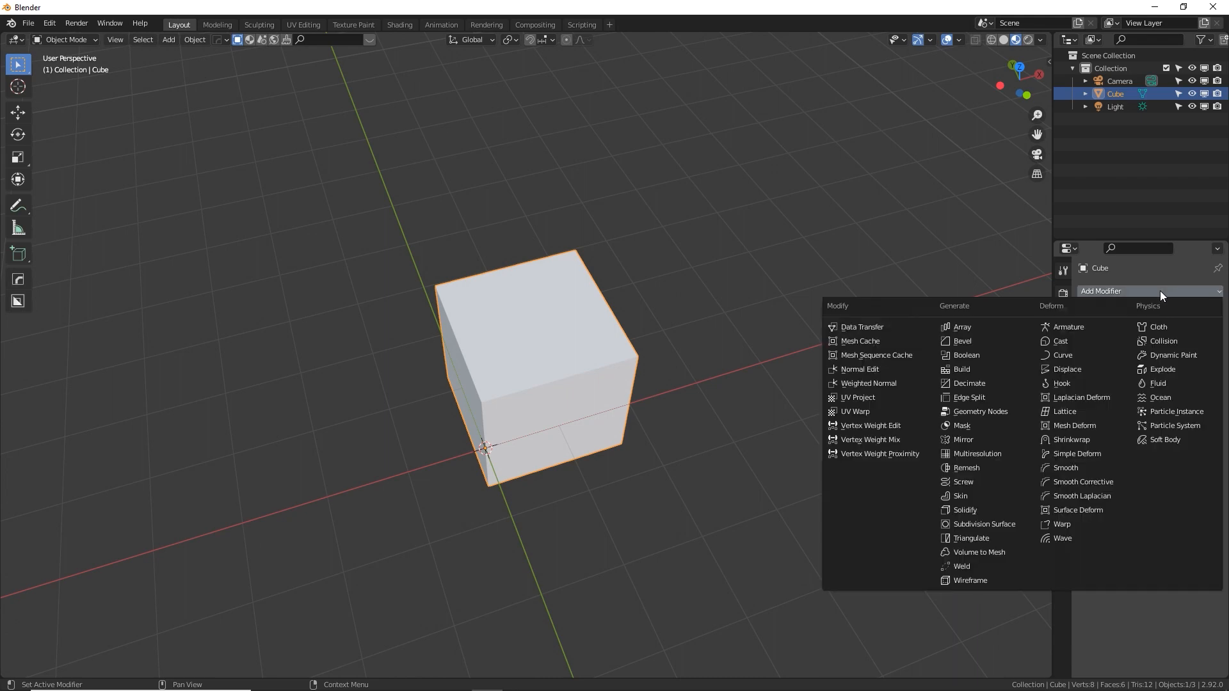
left_click(981, 443)
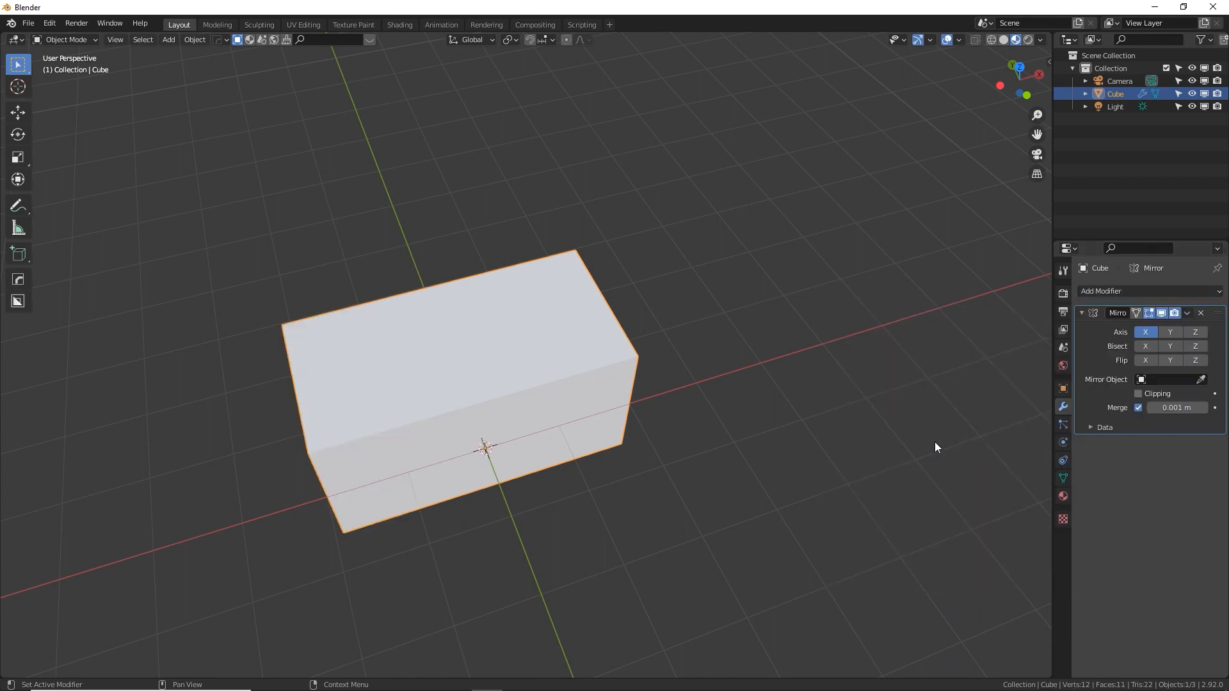
middle_click_drag(708, 443, 582, 423)
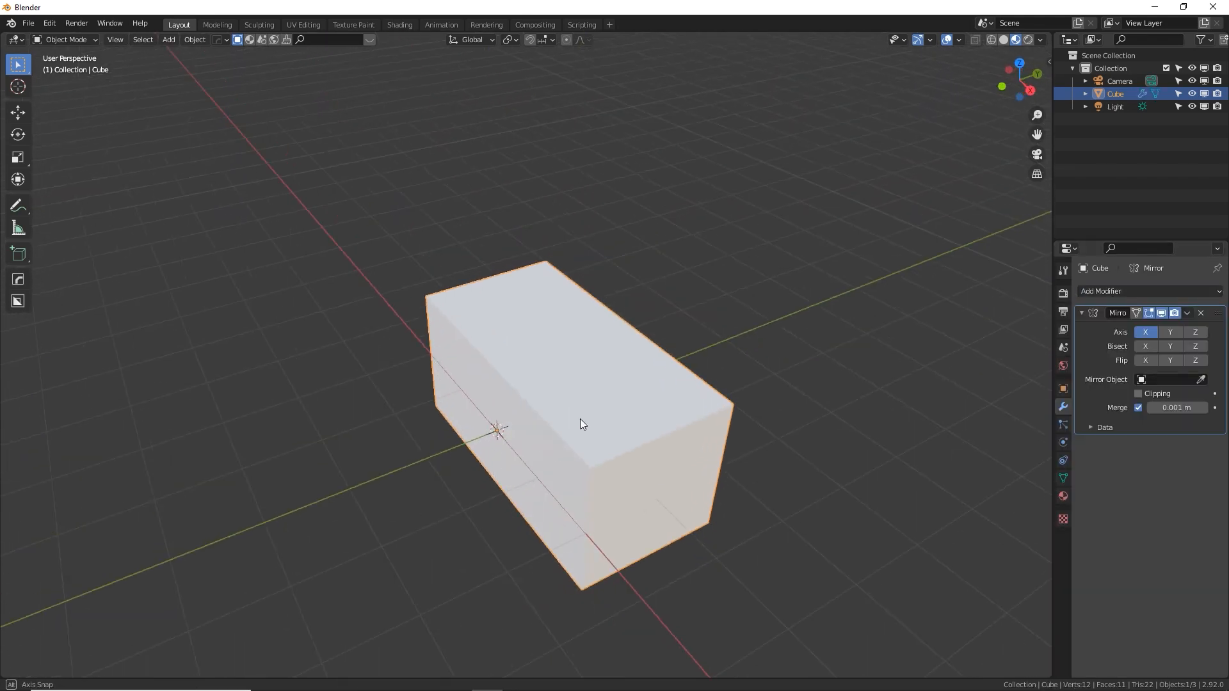
left_click(1162, 331)
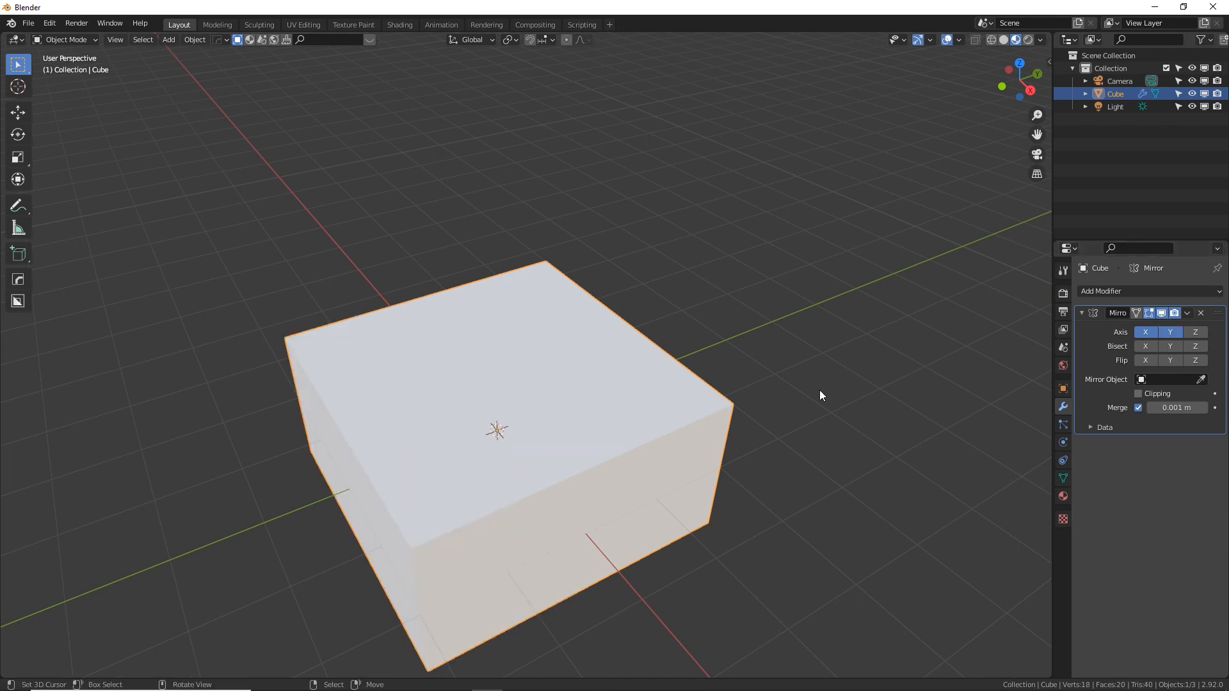
middle_click_drag(819, 390, 648, 379)
key("Tab")
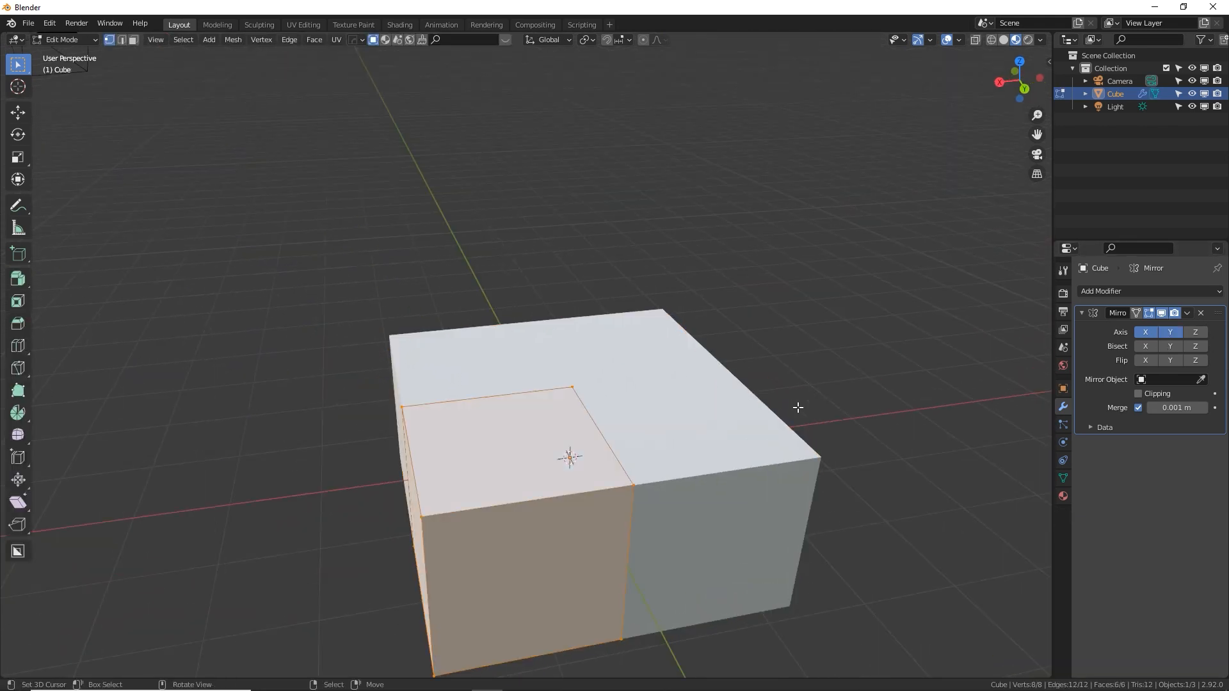
Try lowering the cube's top face along the Z axis by about 1.1 m
middle_click_drag(796, 411, 566, 392)
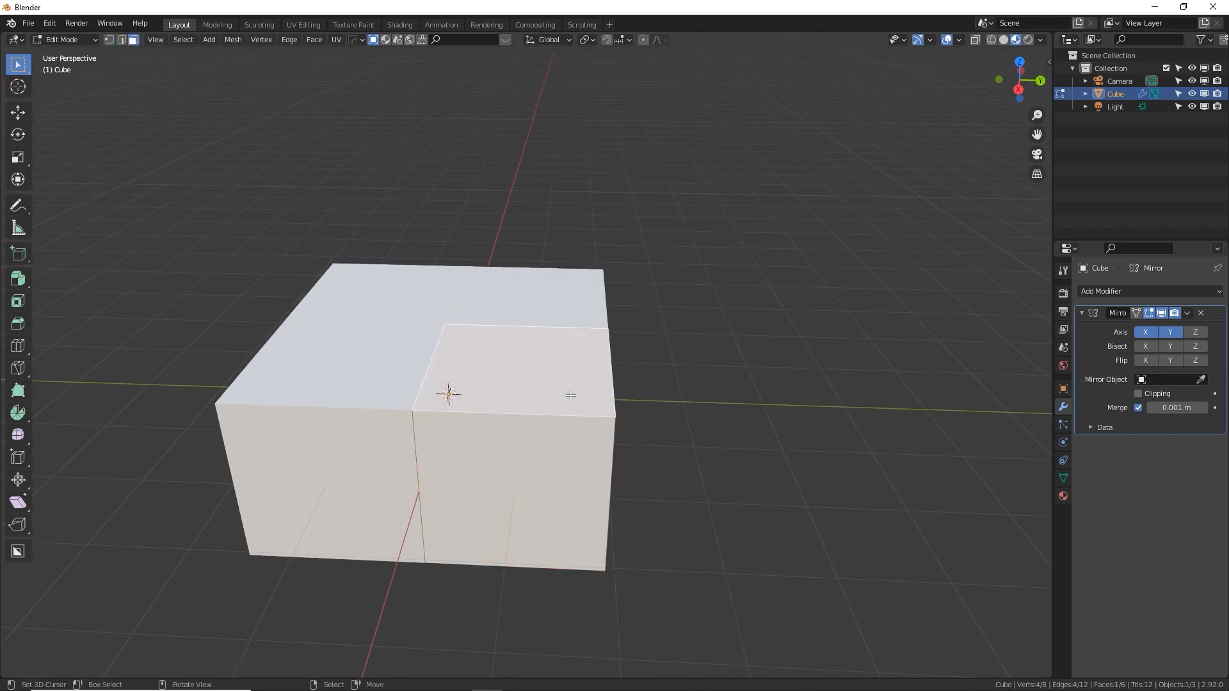
key("g")
key("z")
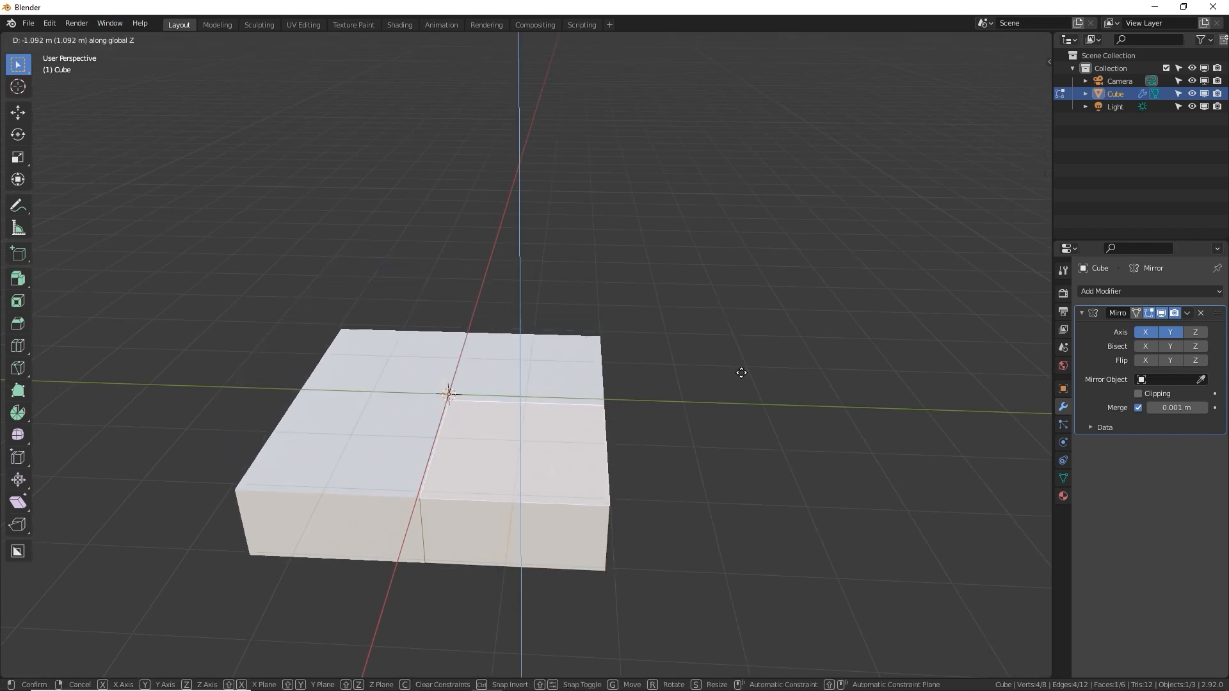
right_click(740, 370)
Select the whole cube mesh and scale it along the Z axis to about 0.1, flattening it into a thin slab
middle_click_drag(731, 398, 710, 373)
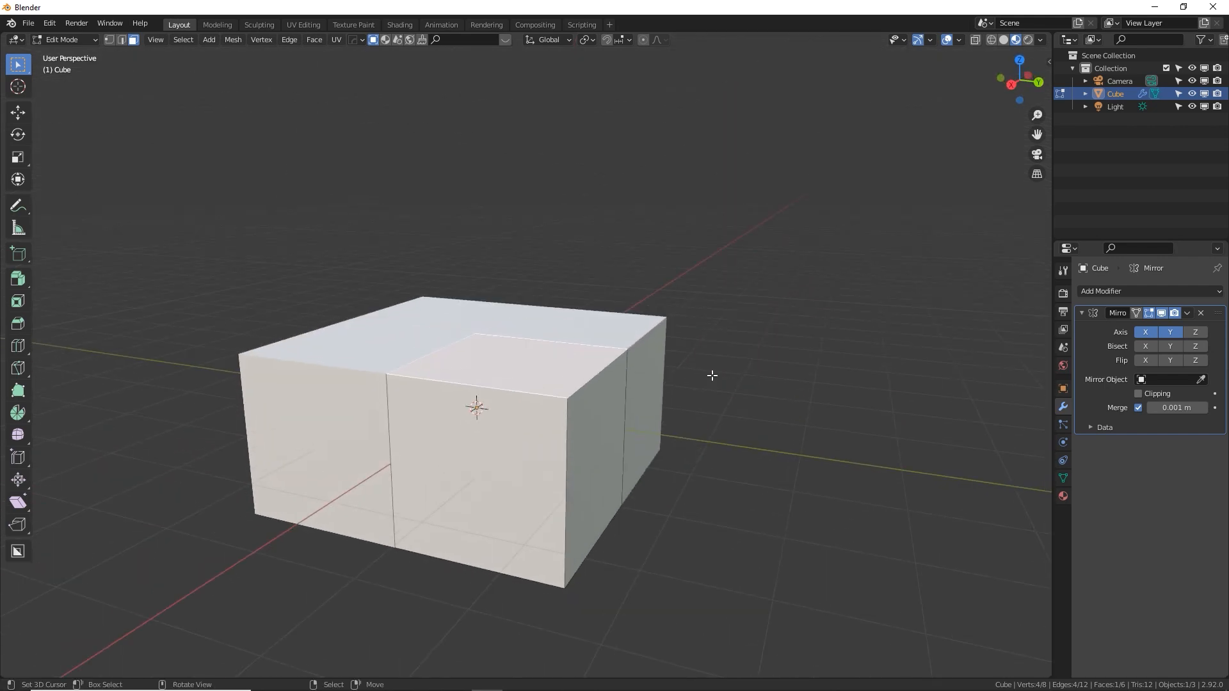
key("s")
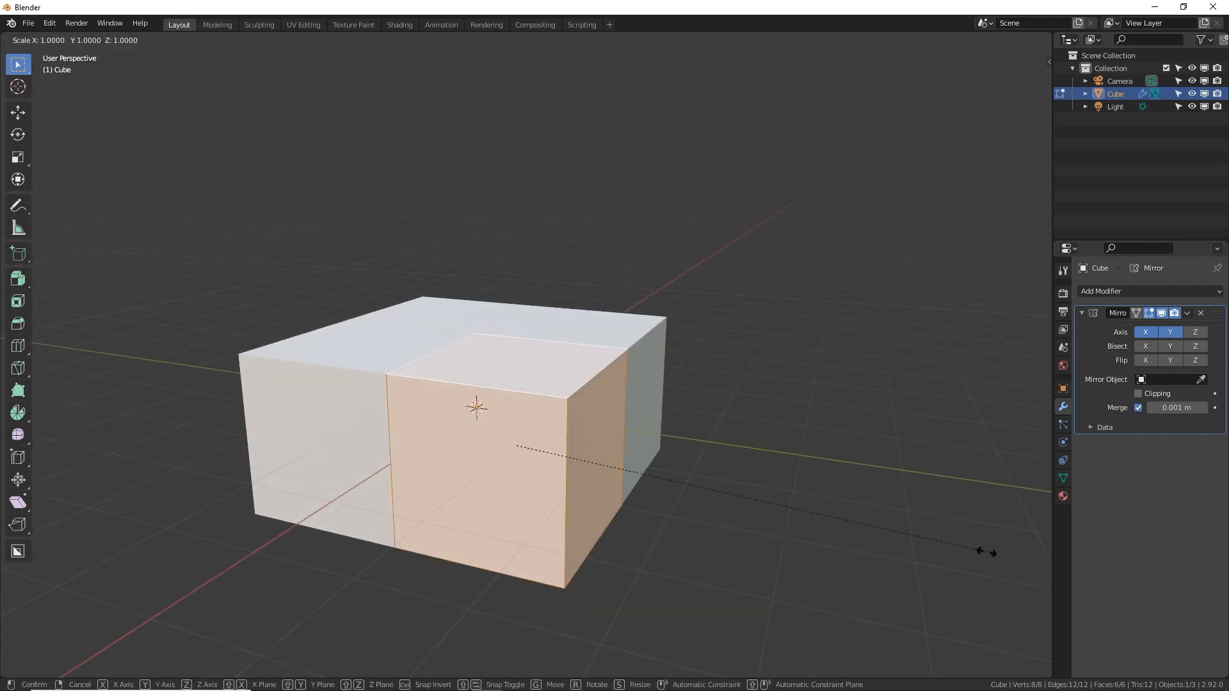
key("z")
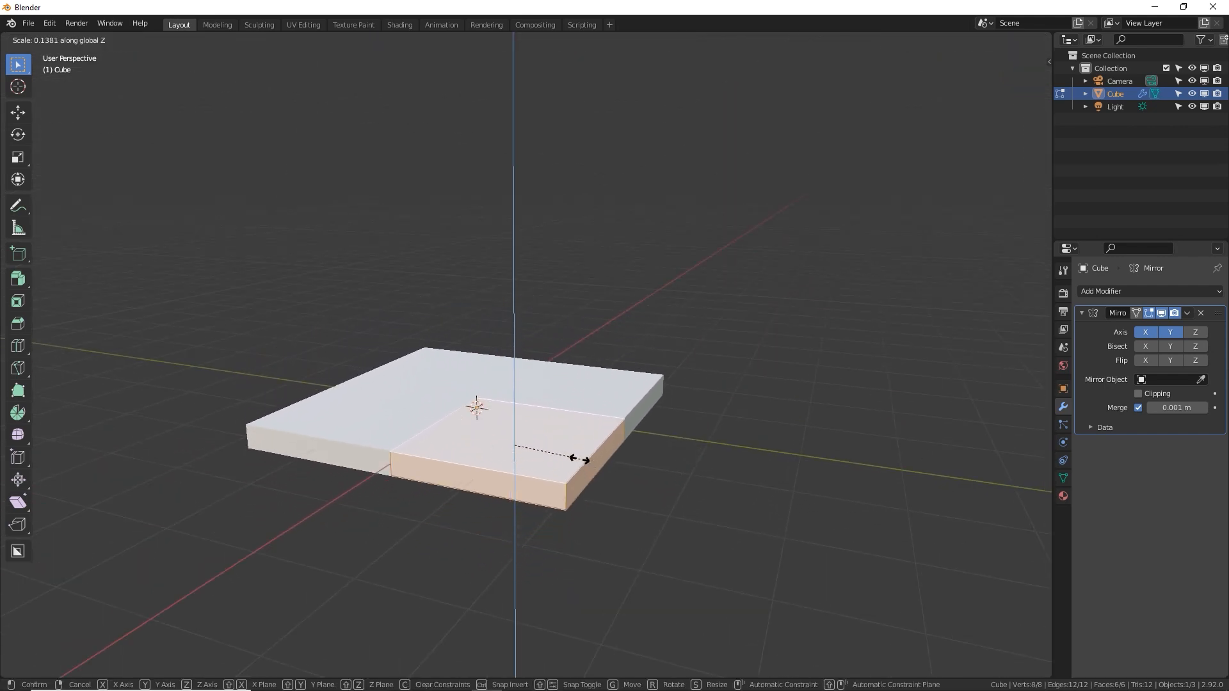
left_click(566, 459)
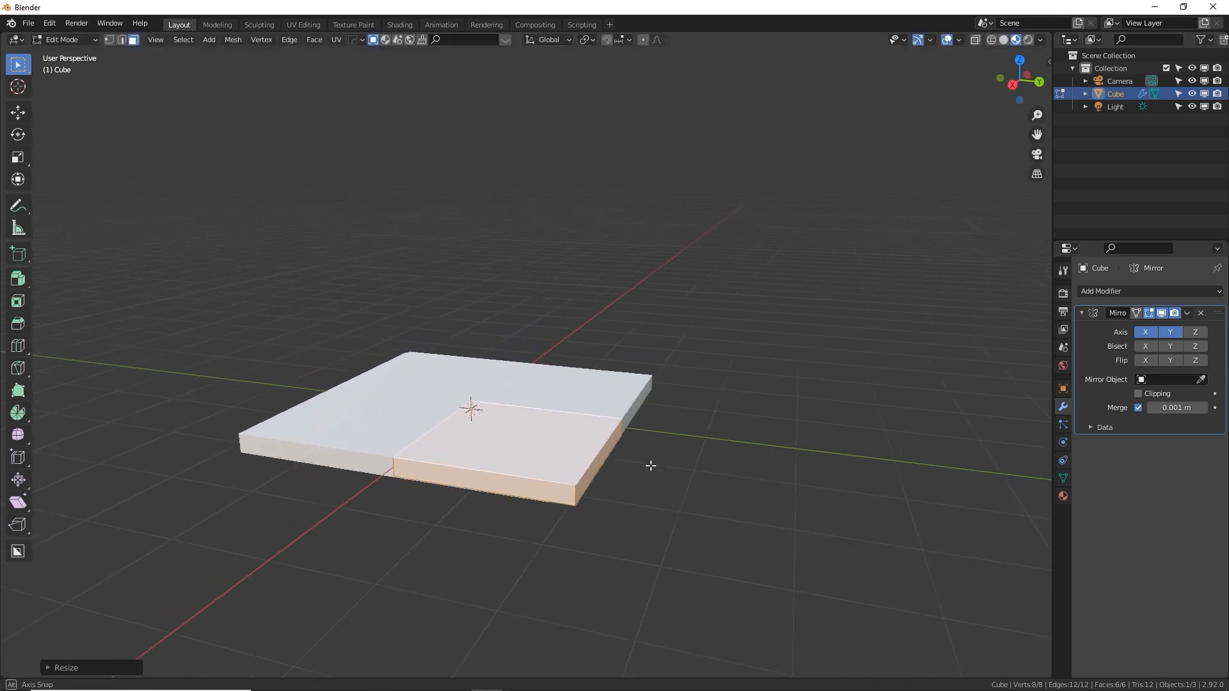
Add 8 evenly spaced, unslid loop cuts across the slab quarter, running parallel to the X axis
middle_click_drag(649, 464, 592, 458)
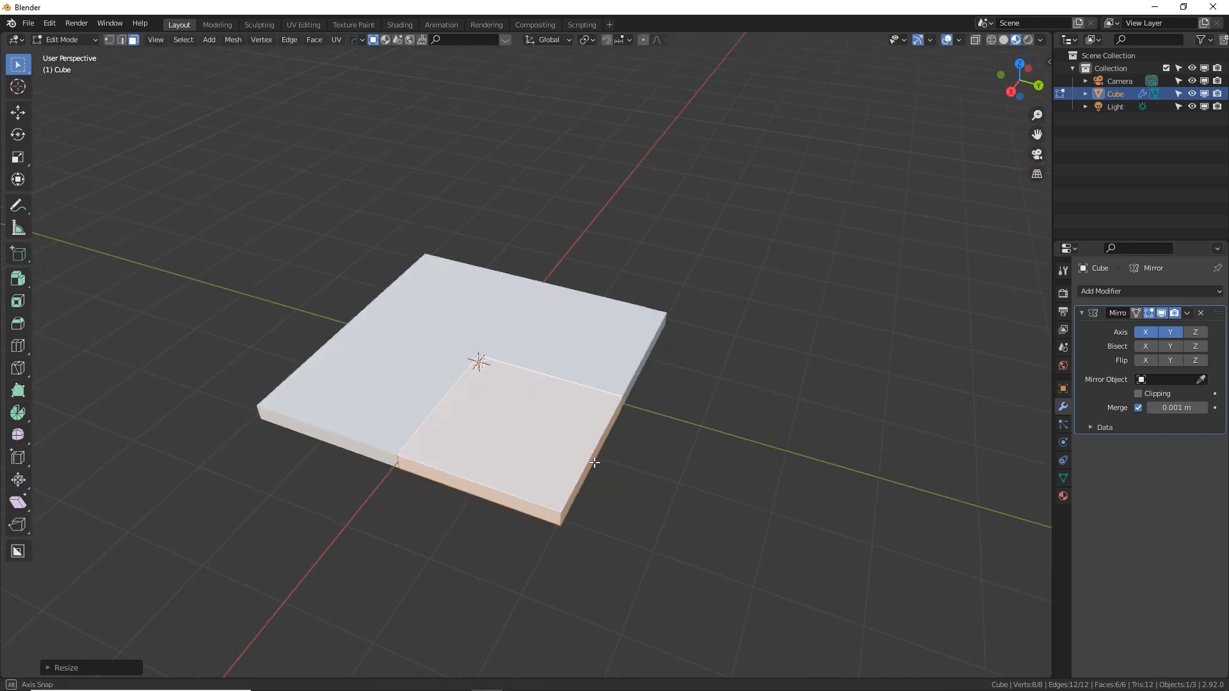
middle_click_drag(709, 515, 573, 441)
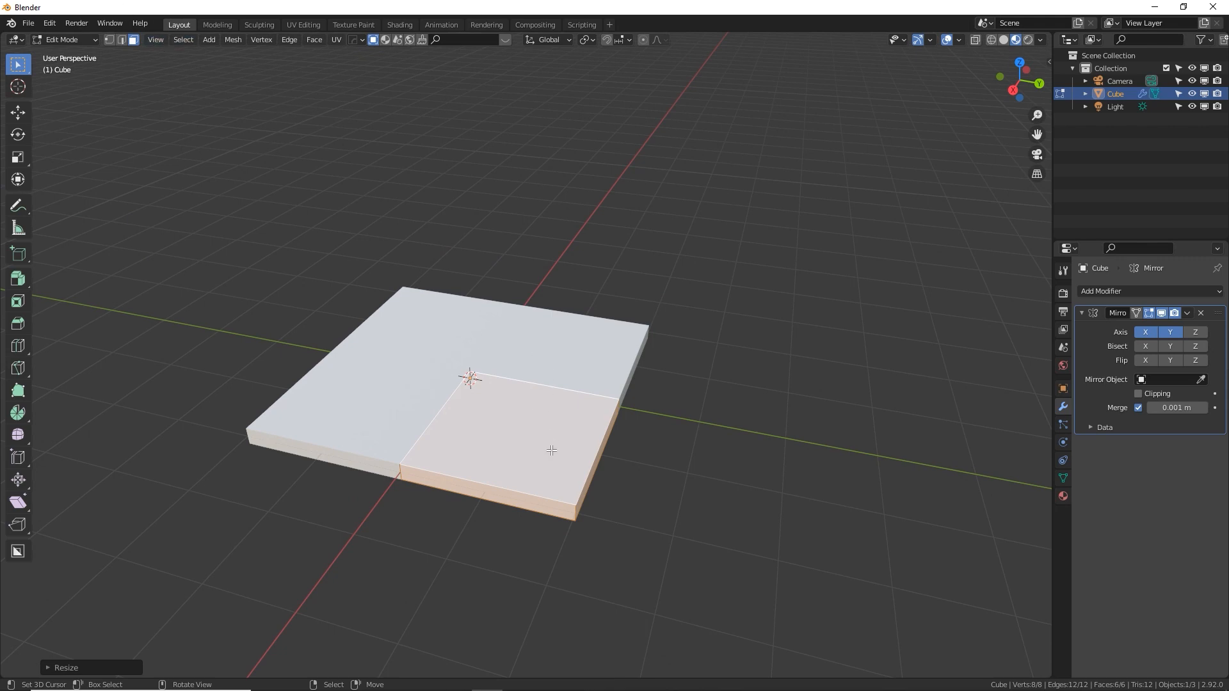
key("ctrl+r")
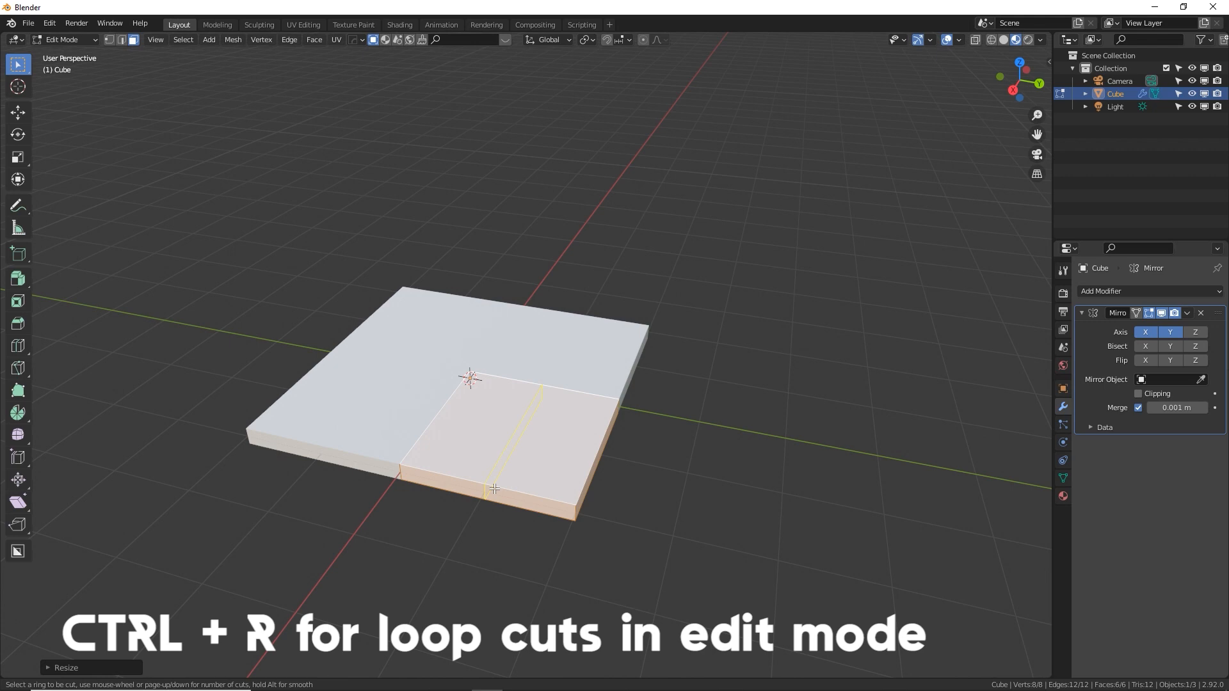
left_click(494, 489)
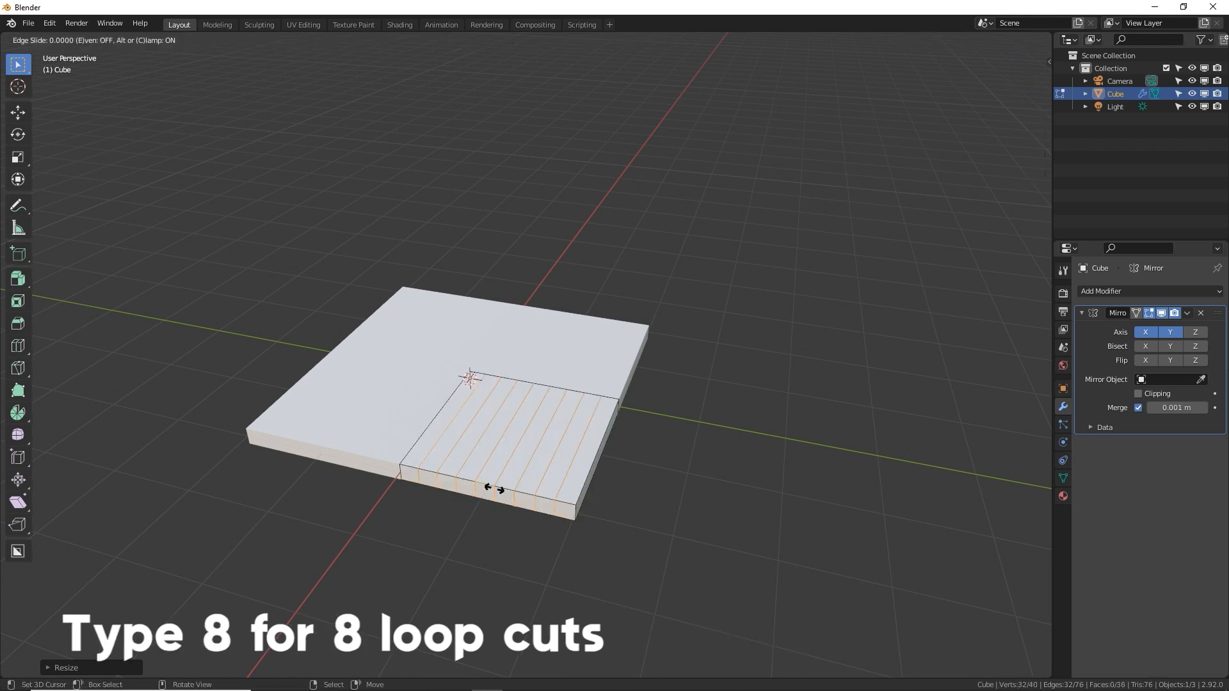
right_click(494, 489)
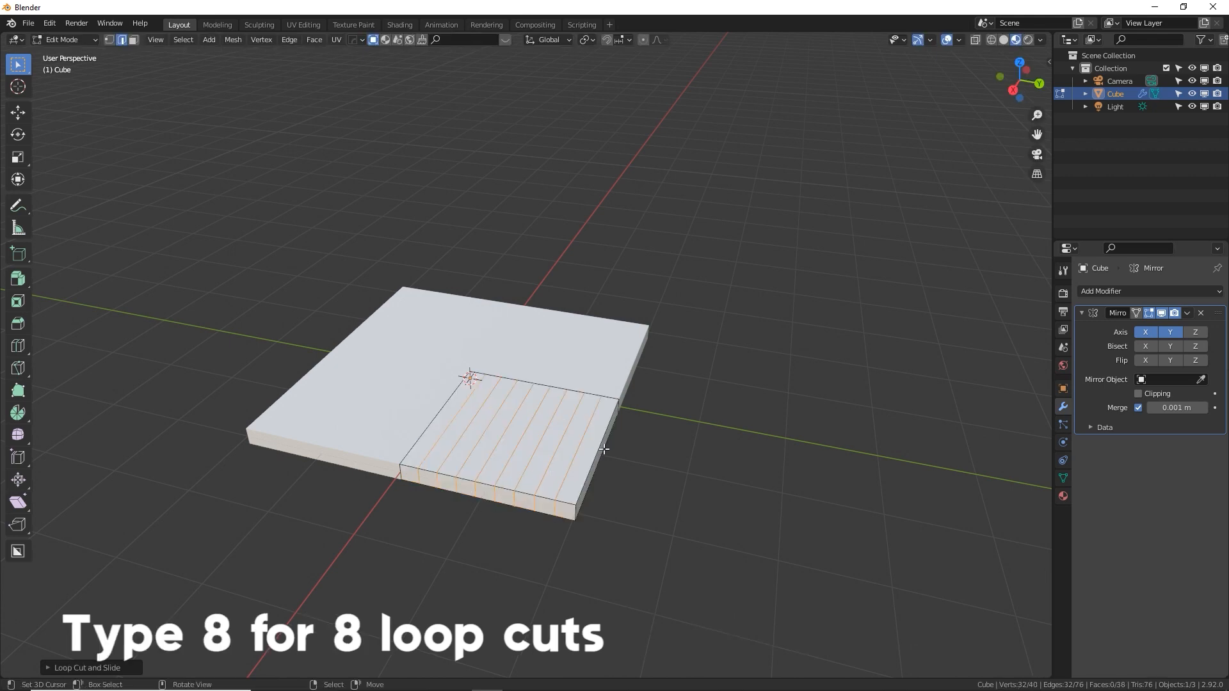
Add 8 evenly spaced loop cuts parallel to the Y axis, completing a square grid on the slab quarter
key("ctrl+r")
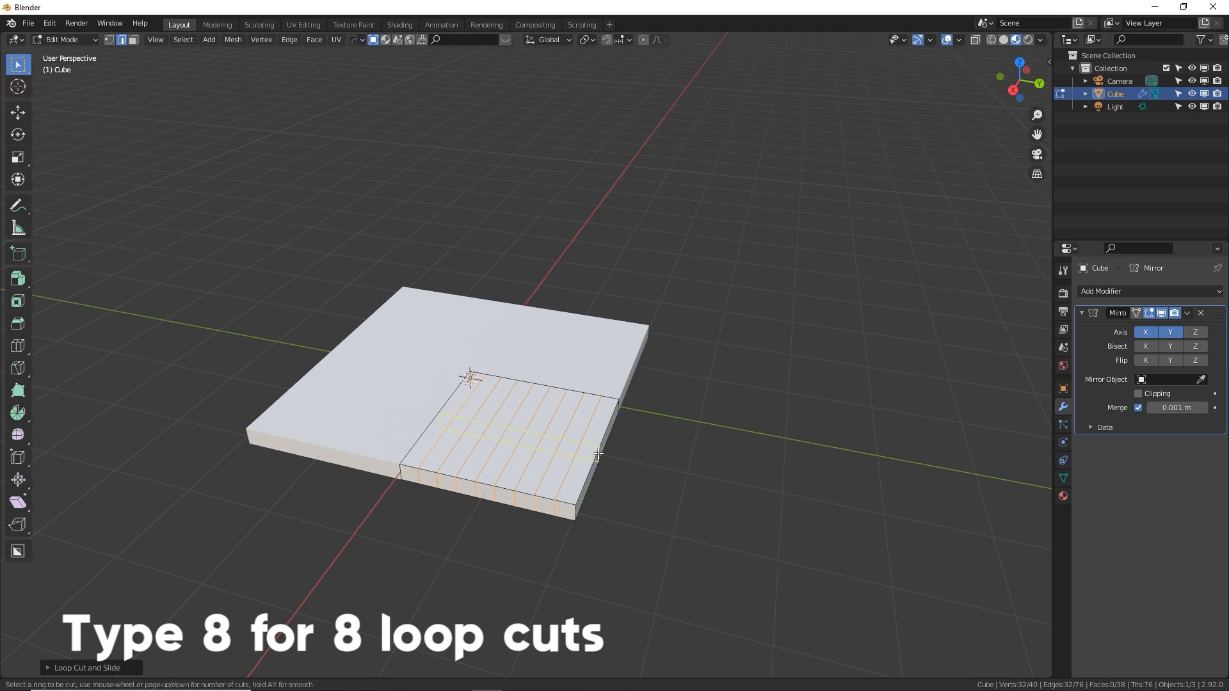
key("8")
left_click(600, 454)
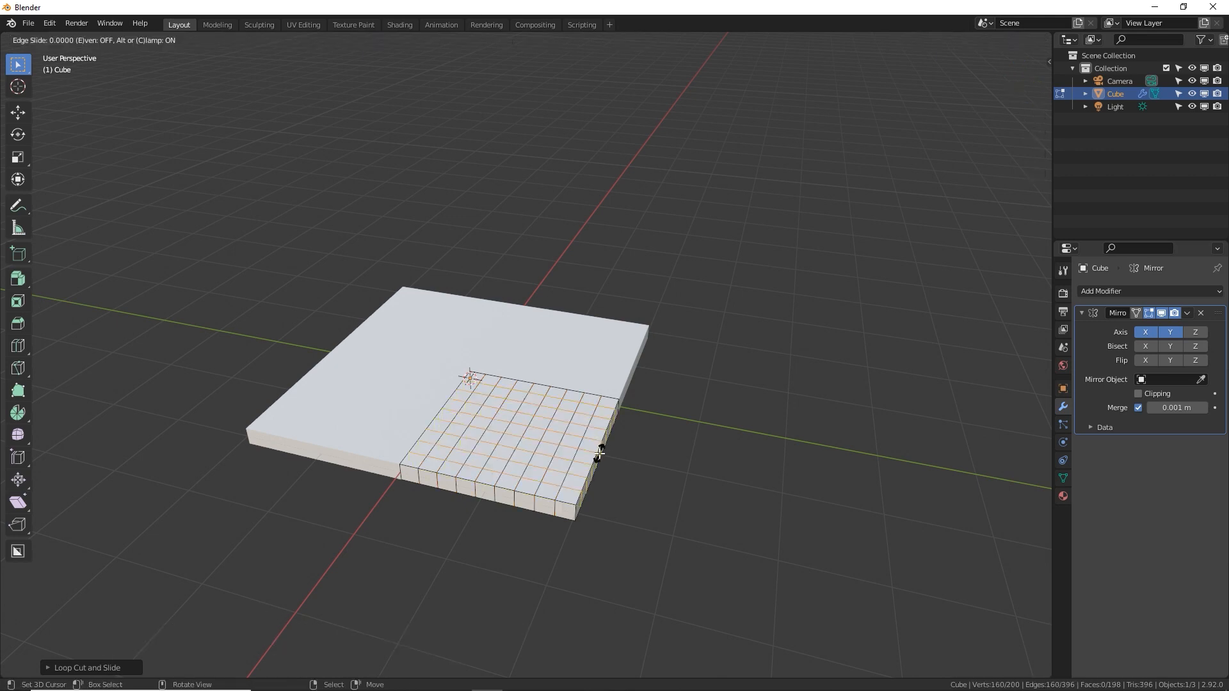
right_click(600, 453)
Select the entire gridded mesh and scale it along the Z axis to make the slab thinner
middle_click_drag(599, 454, 582, 469)
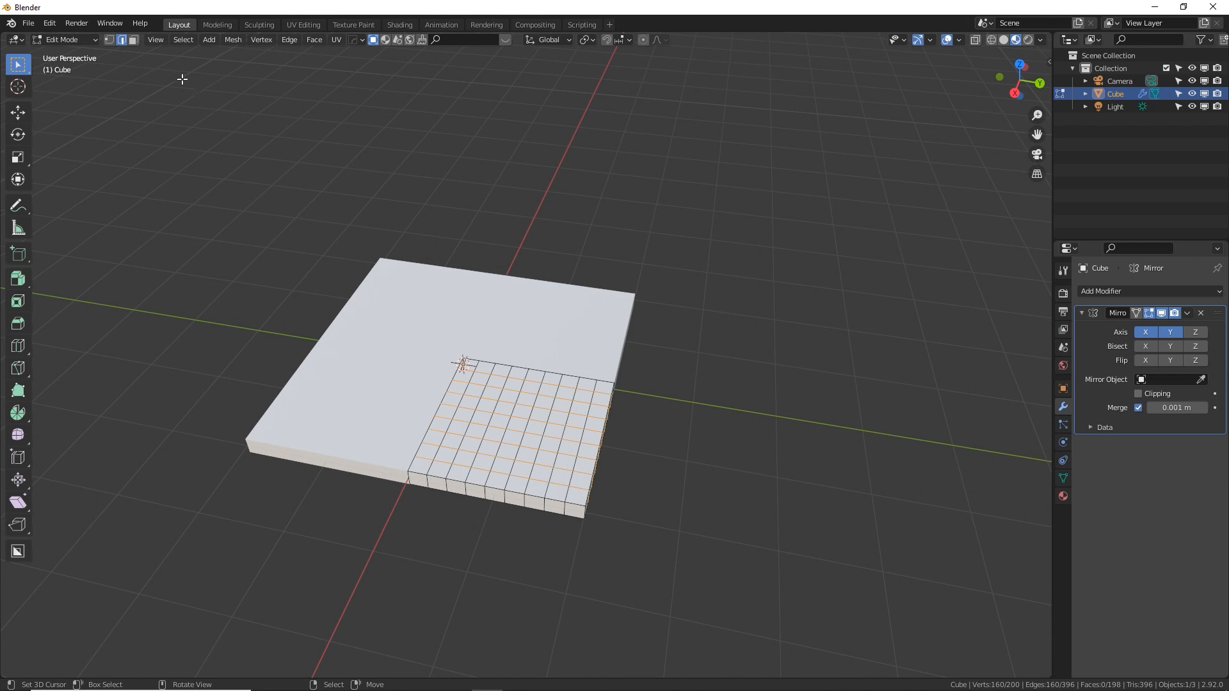
middle_click_drag(662, 424, 639, 408)
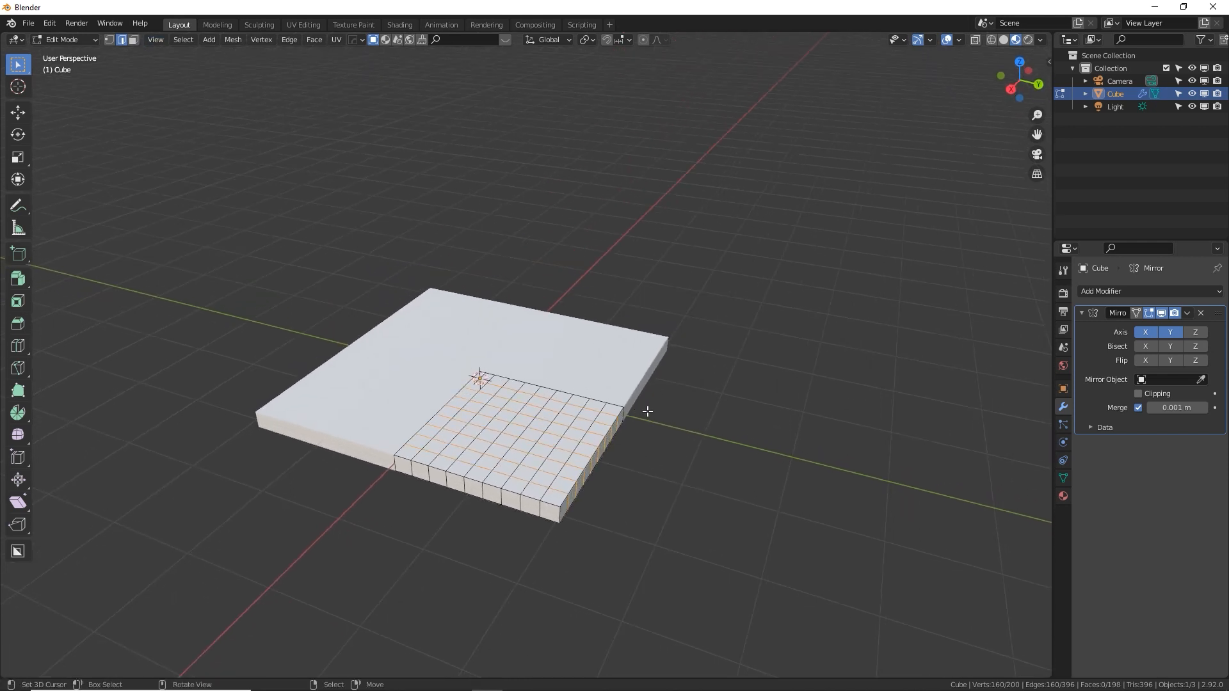
key("a")
key("s")
key("z")
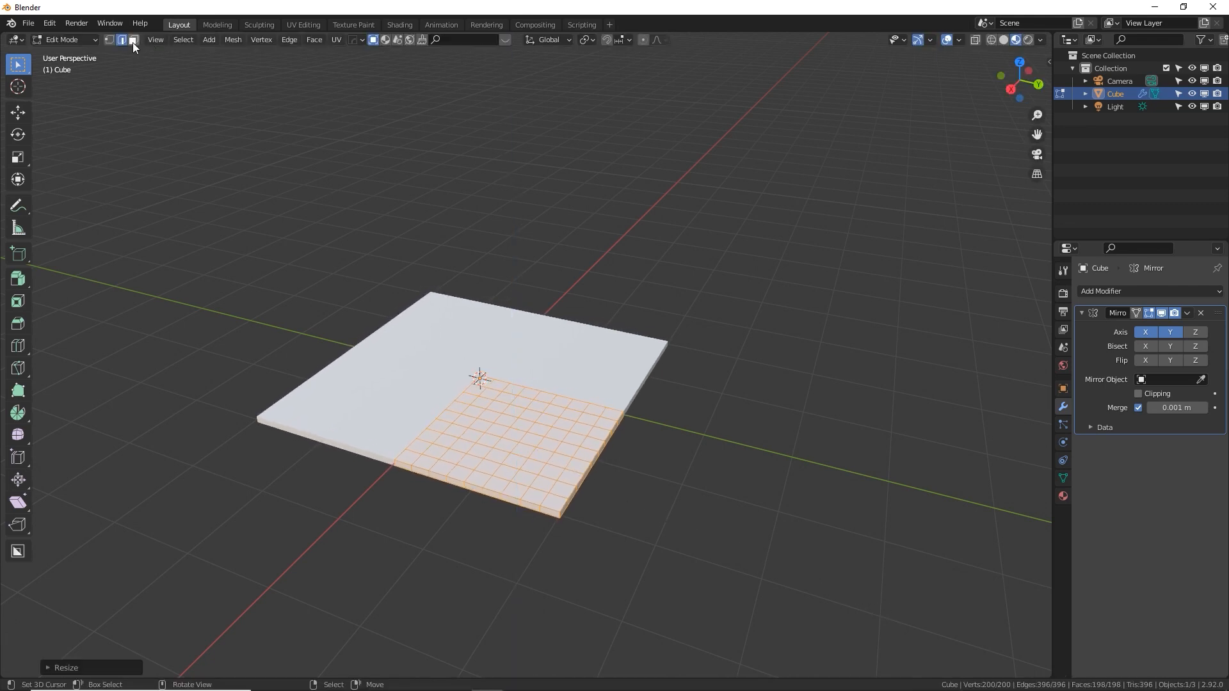
In face select mode, circle-select the 5 by 5 block of top faces nearest the origin and extrude it upward into a central block
left_click(472, 392)
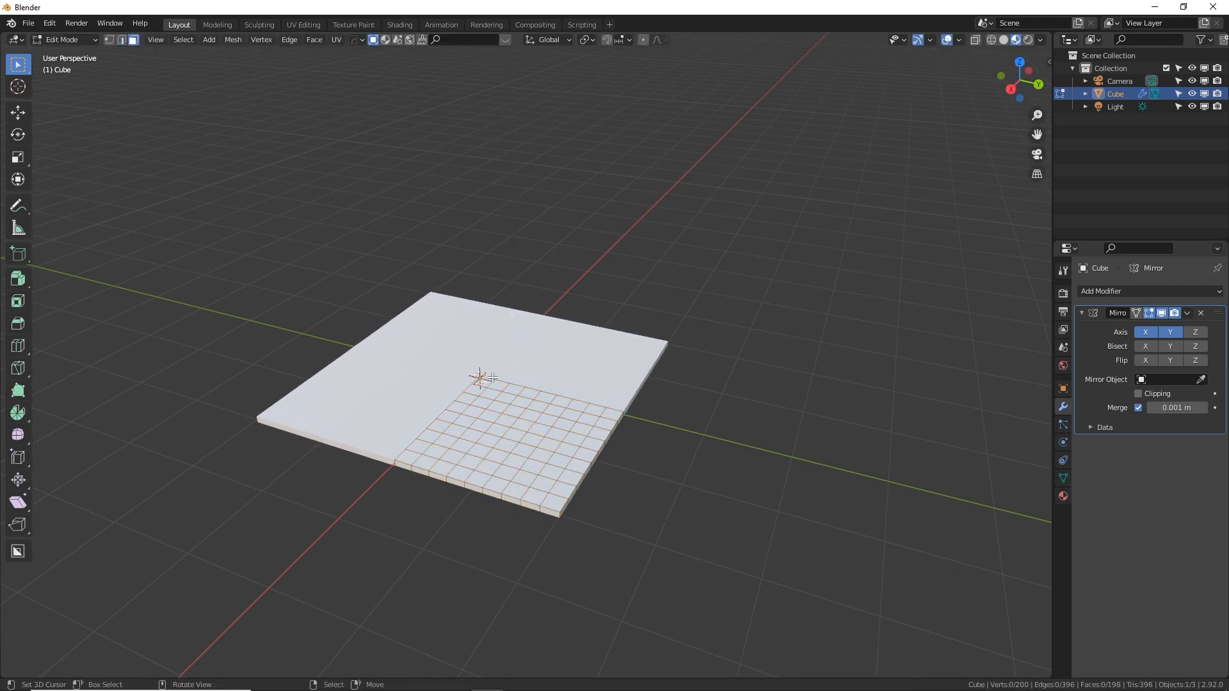
key("c")
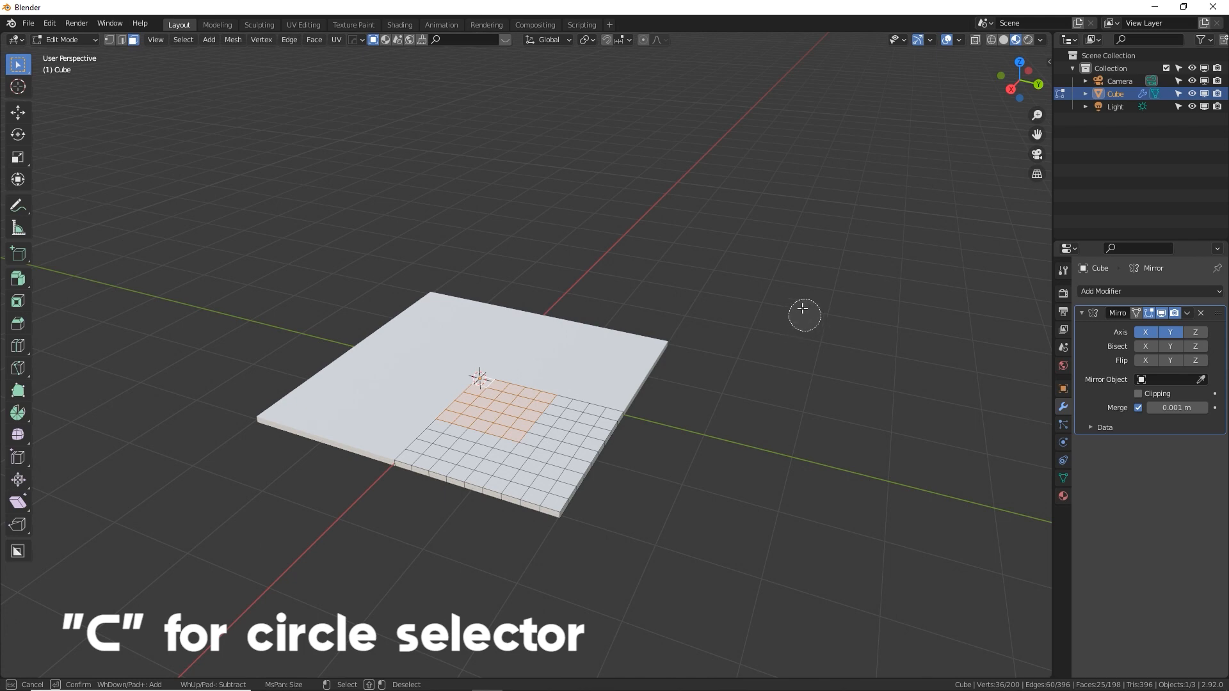
key("Escape")
mouse_move(611, 389)
middle_mouse_down()
mouse_move(579, 381)
mouse_move(607, 377)
middle_mouse_up()
key("e")
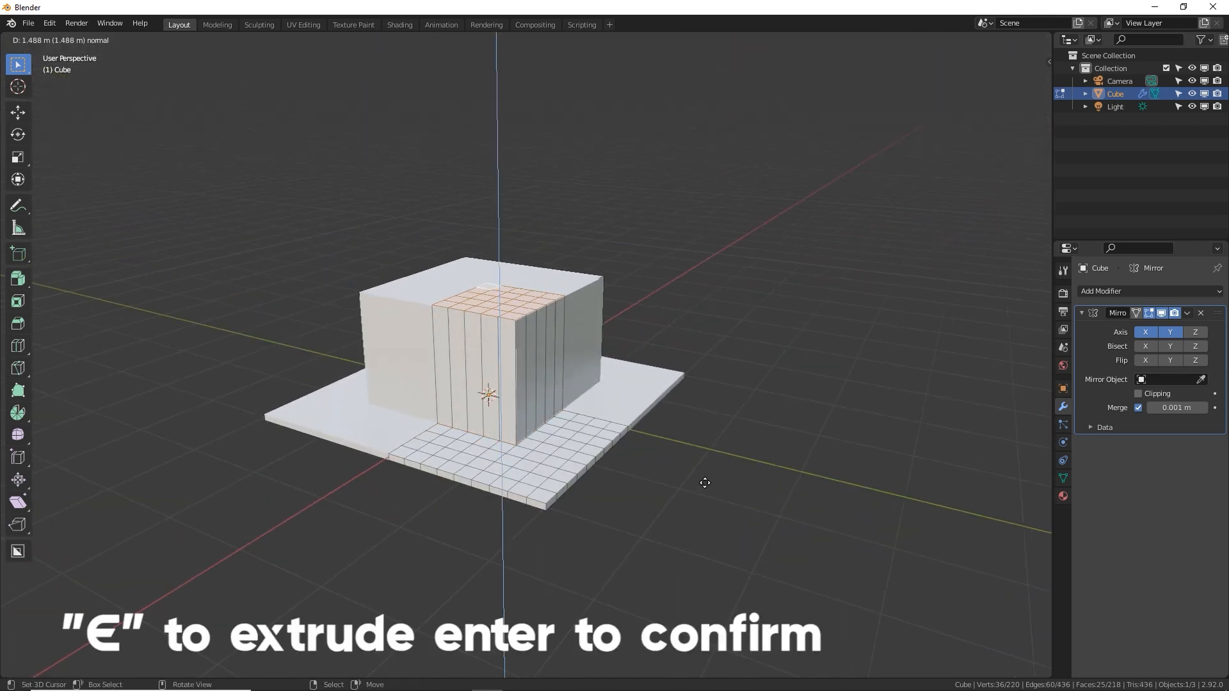
key("Return")
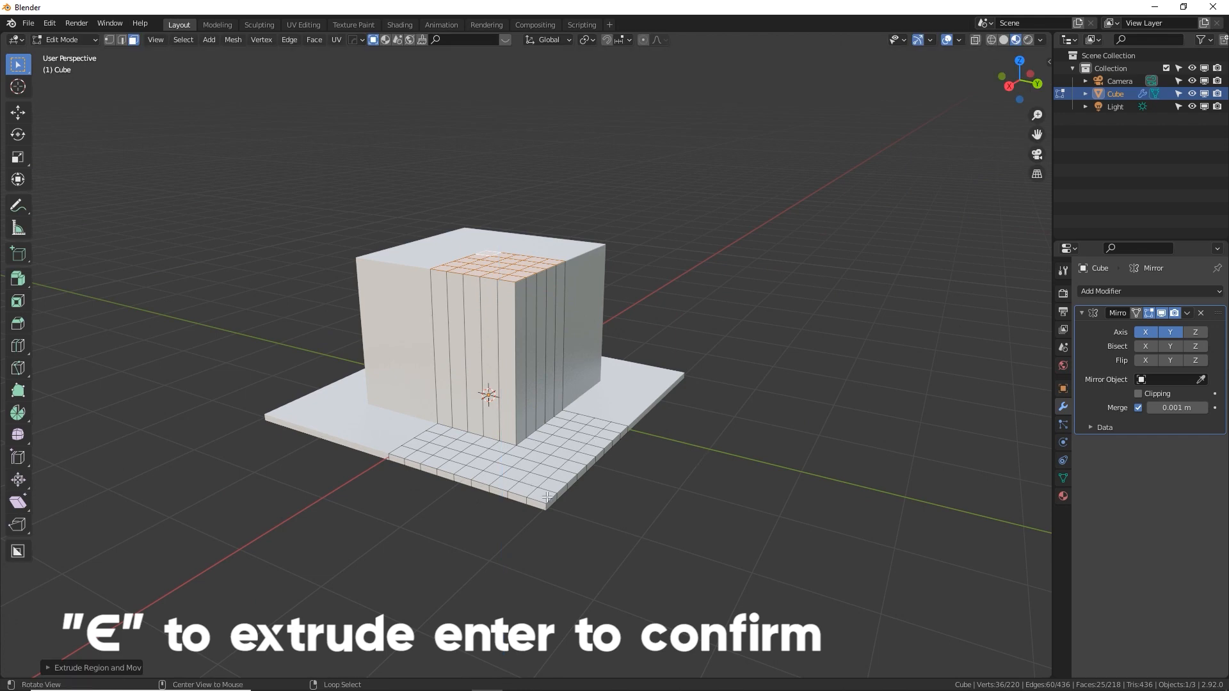
Deselect everything, circle-select the 4 by 4 block of underside faces nearest the origin, and extrude it downward
middle_click_drag(547, 497, 495, 486)
key("alt+a")
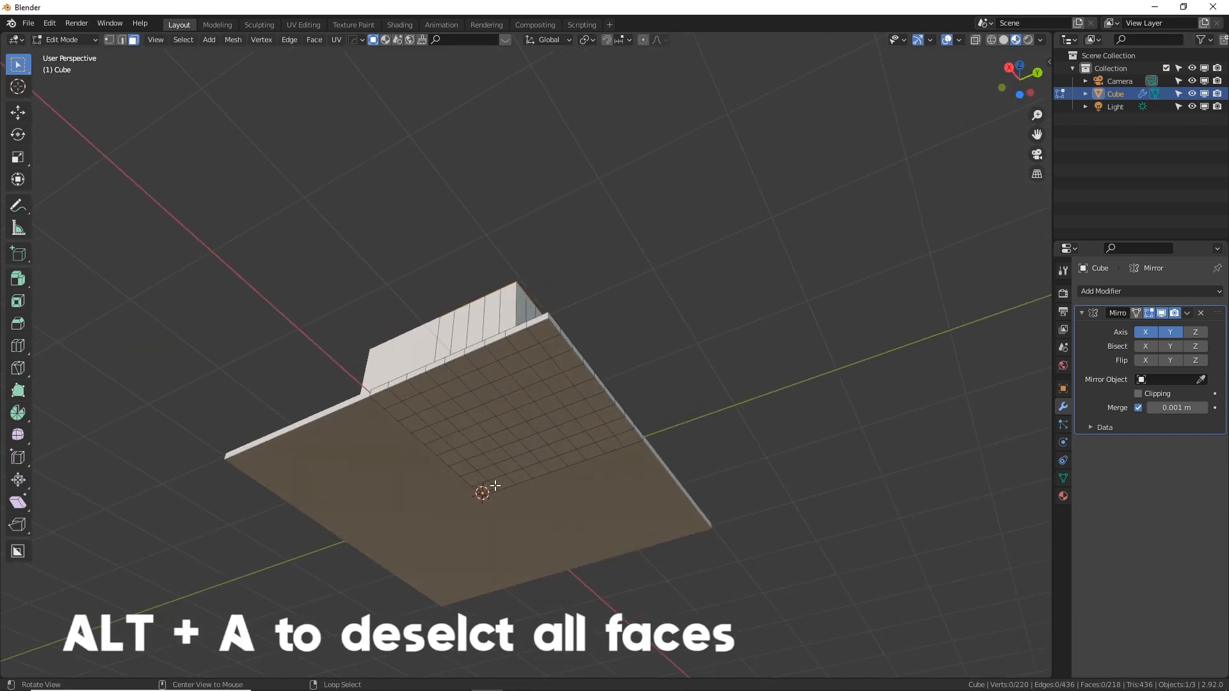
key("c")
left_click_drag(483, 491, 506, 455)
key("Escape")
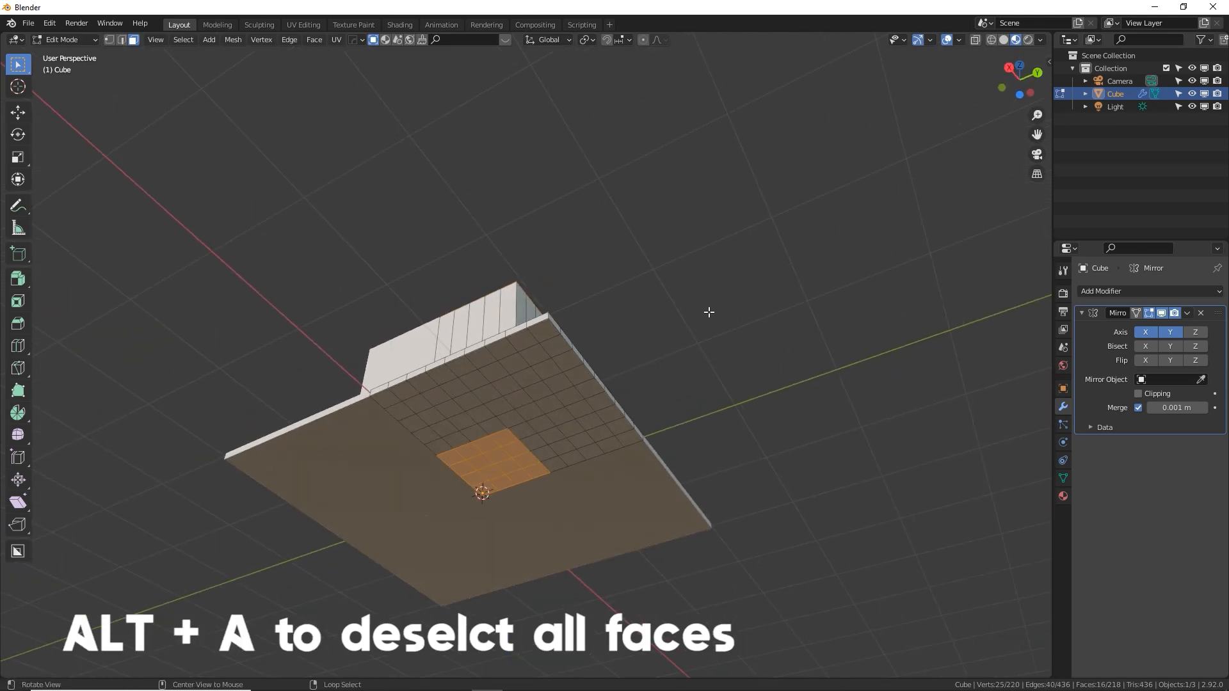
middle_click_drag(708, 311, 685, 290)
key("e")
left_click(680, 488)
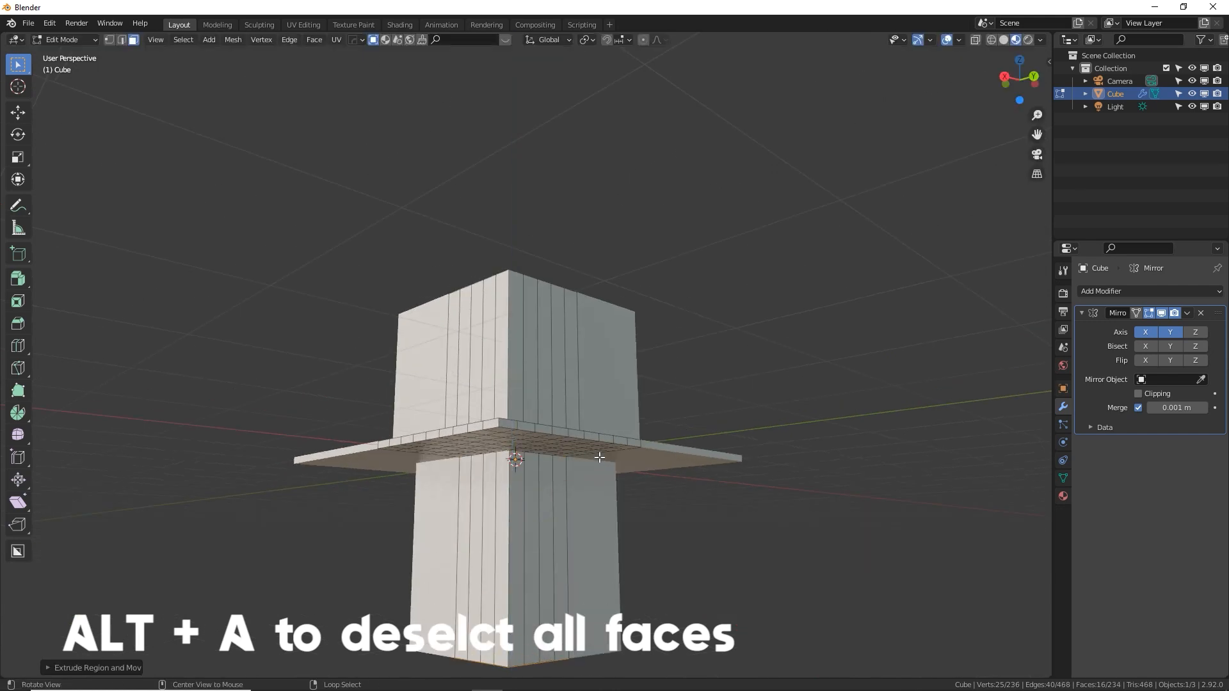
Select the floor's corner face and two faces along its outer edges, and extrude them upward into short pillars
middle_click_drag(599, 457, 534, 481)
left_click(533, 482)
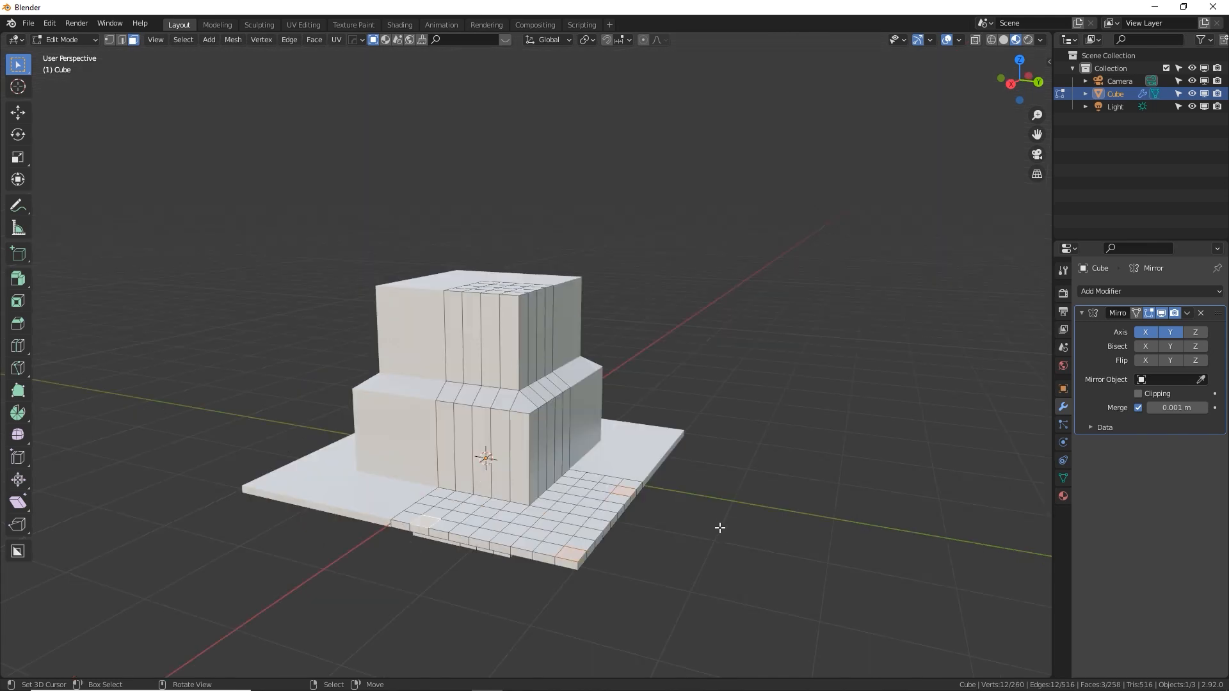
key("e")
left_click(721, 465)
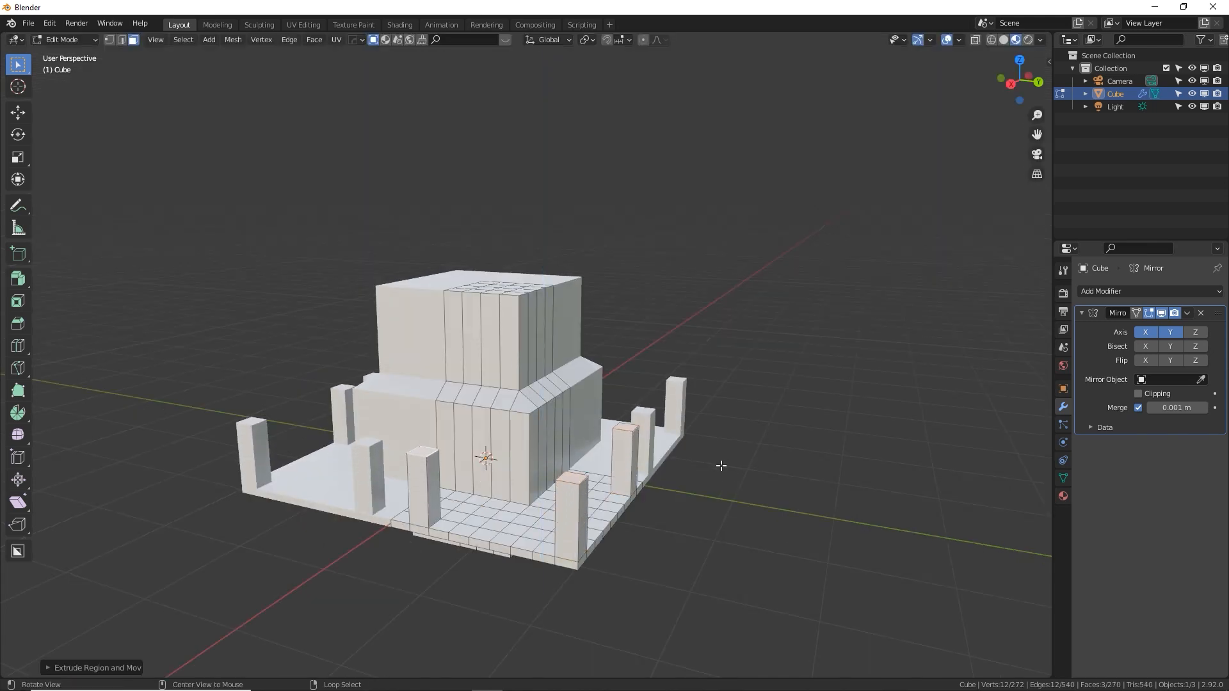
Inset the three pillar tops by about 0.013 m and raise the inset faces about 0.02 m along the Z axis
left_click_drag(721, 466, 812, 479, "alt")
key("i")
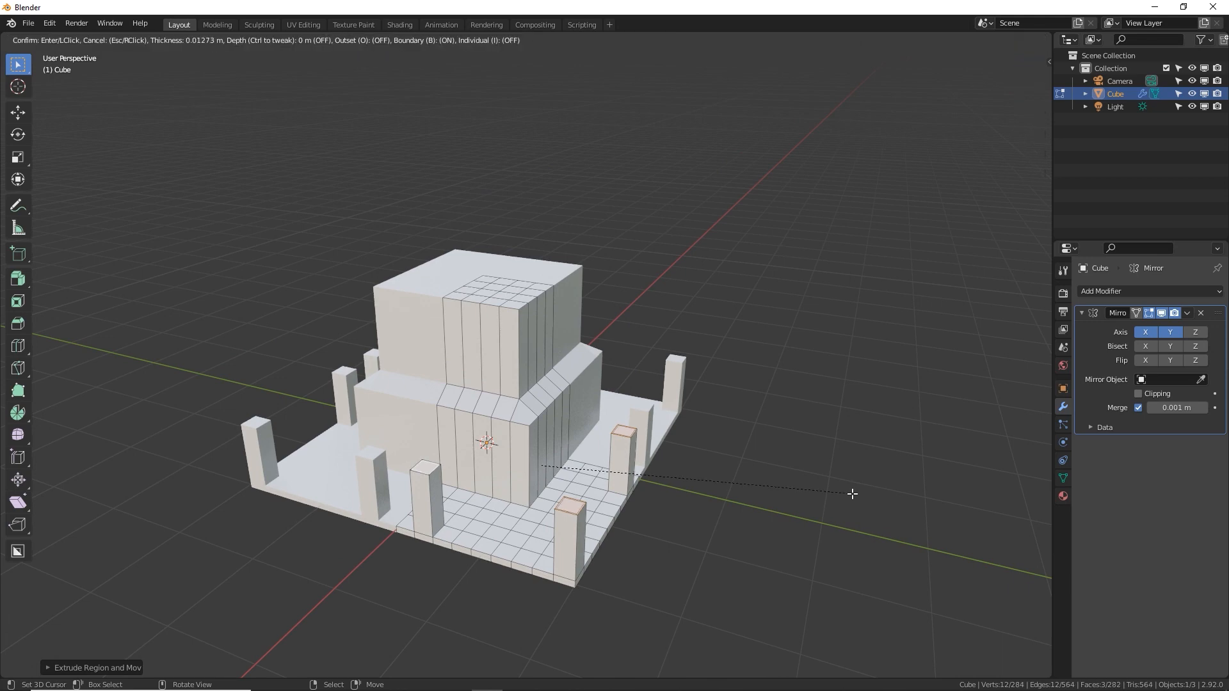
left_click(851, 494)
scroll(851, 493, "up", 5)
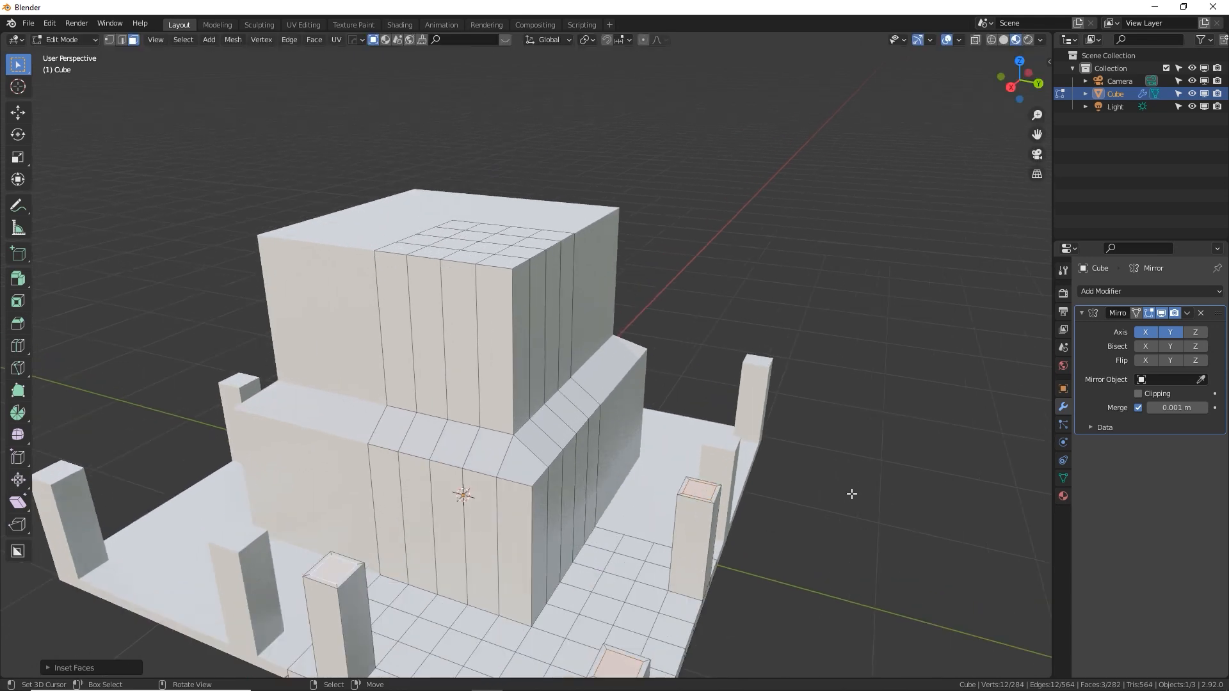
left_click_drag(838, 414, 843, 383, "alt")
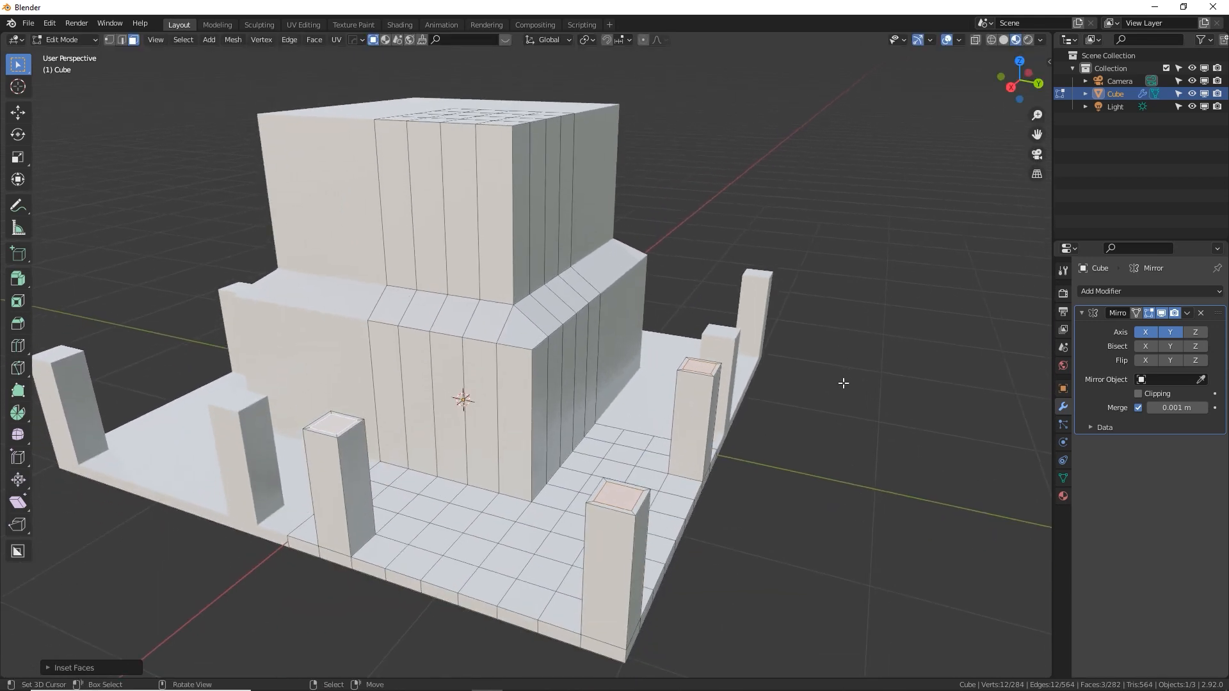
key("g")
key("z")
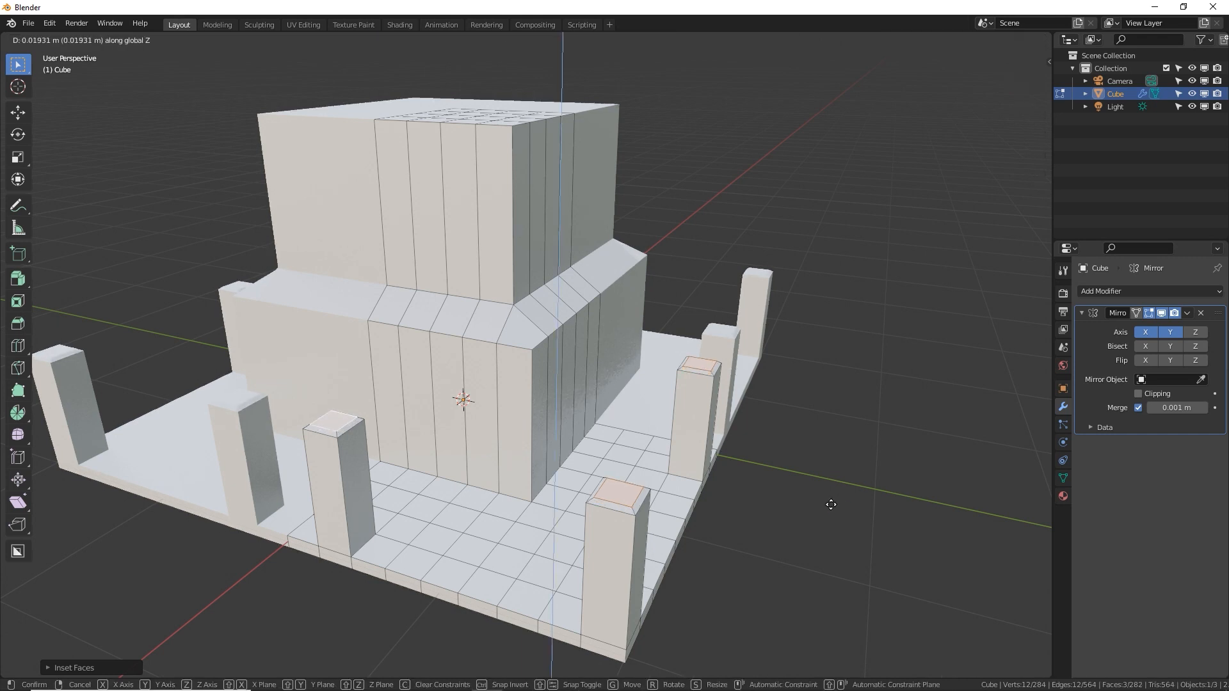
left_click(831, 504)
Extrude the pillar tops upward into tall shafts nearly level with the central block, and extrude a short cap section above them
key("e")
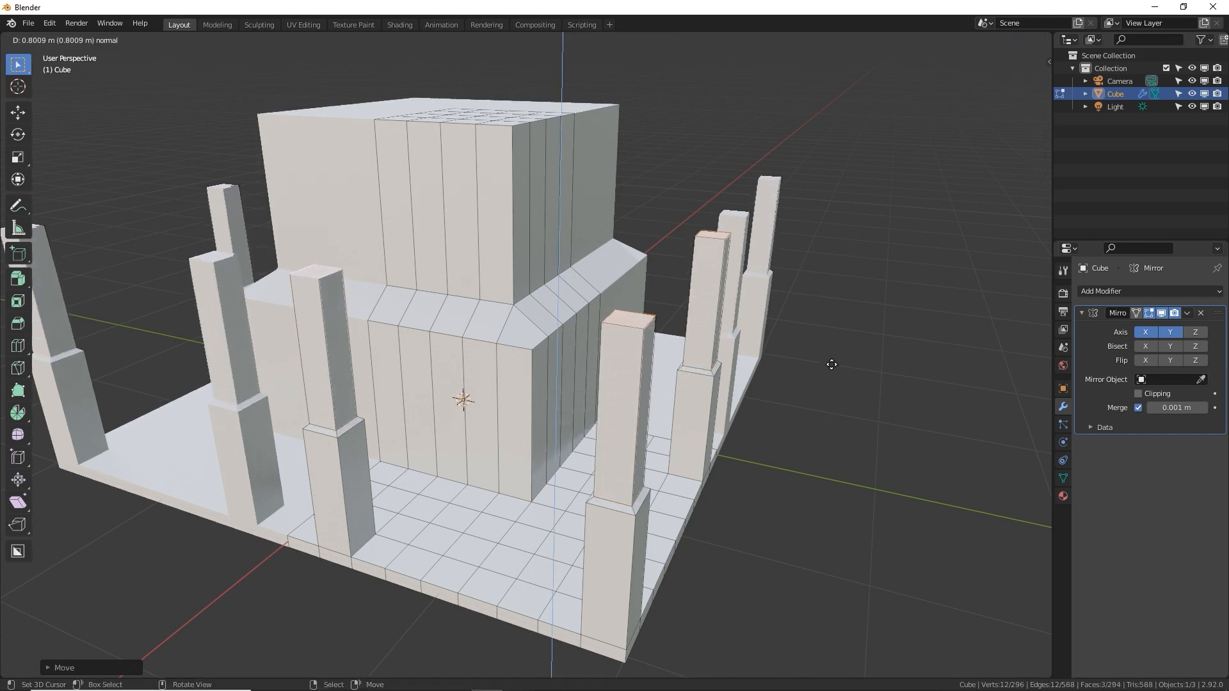
left_click(830, 277)
key("e")
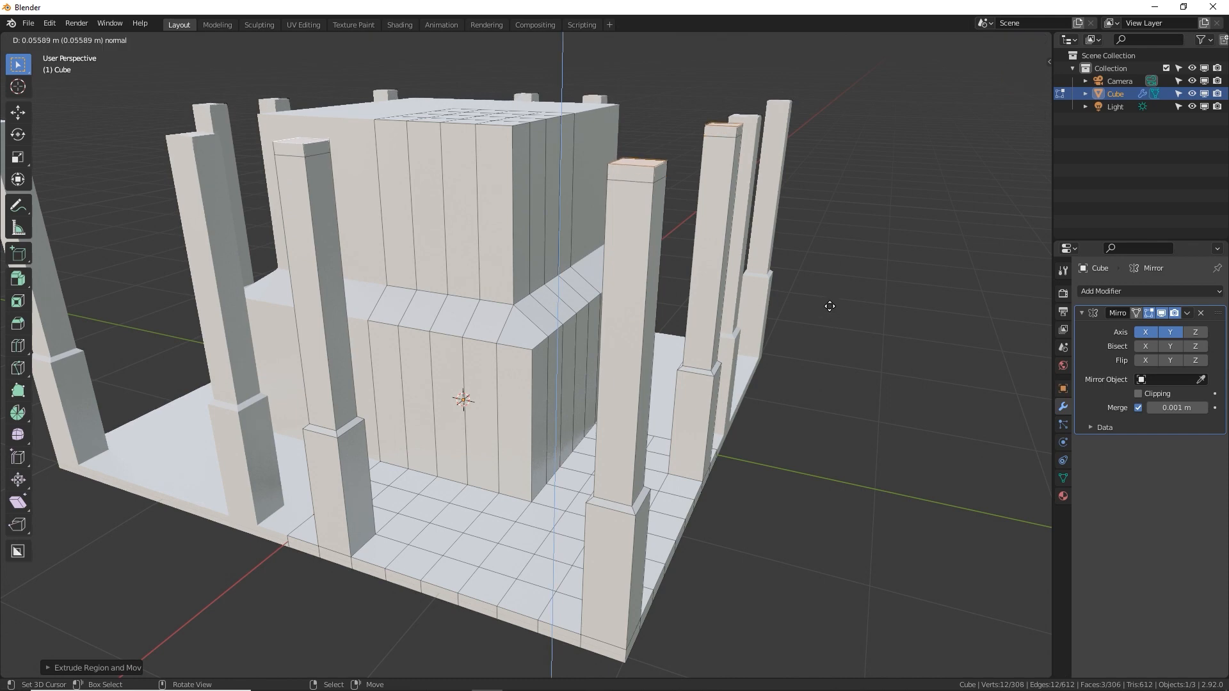
left_click(732, 229)
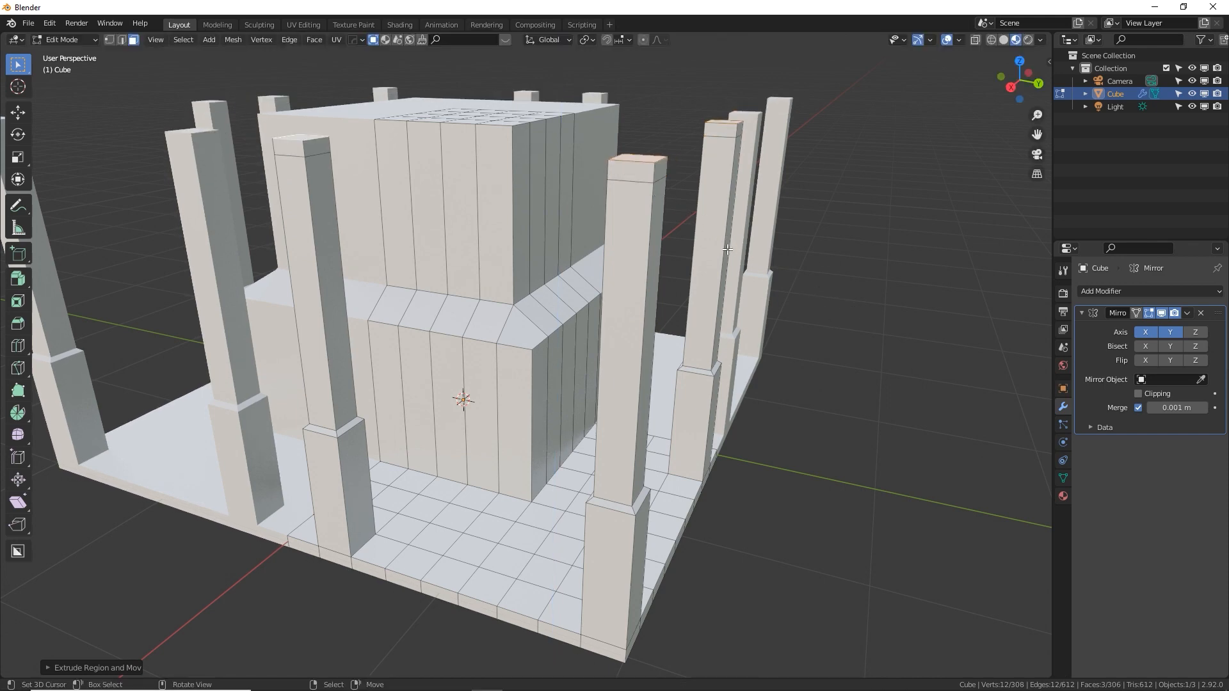
middle_click_drag(727, 249, 710, 380)
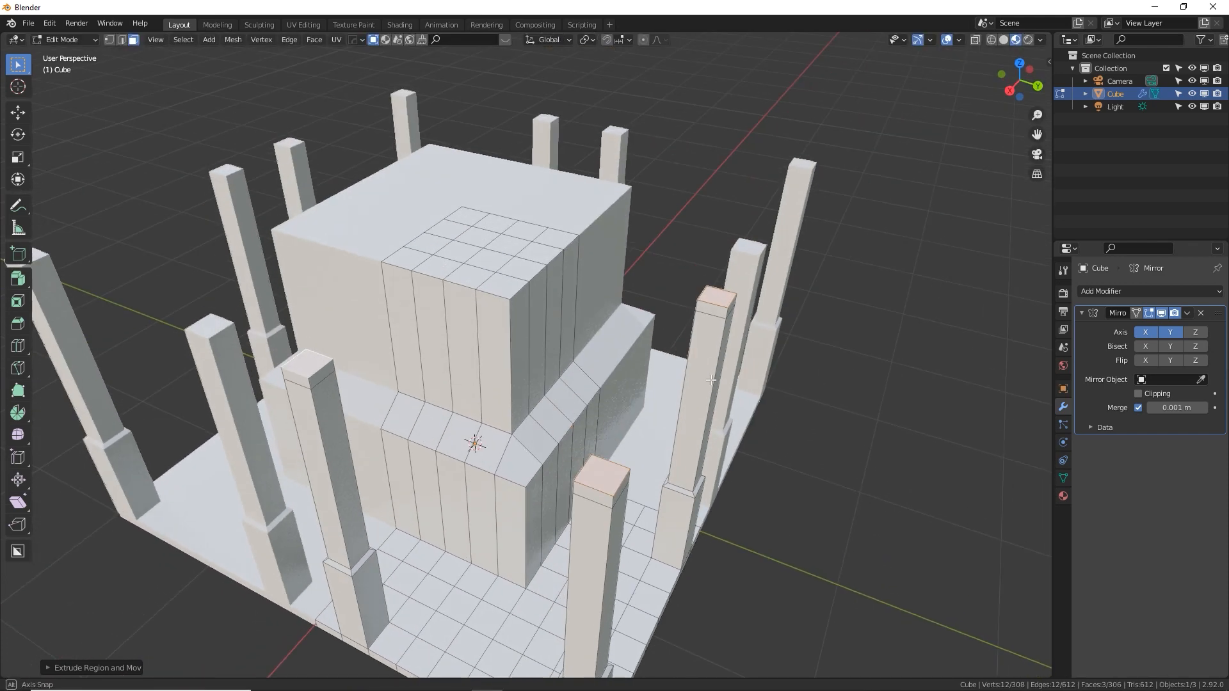
key("s")
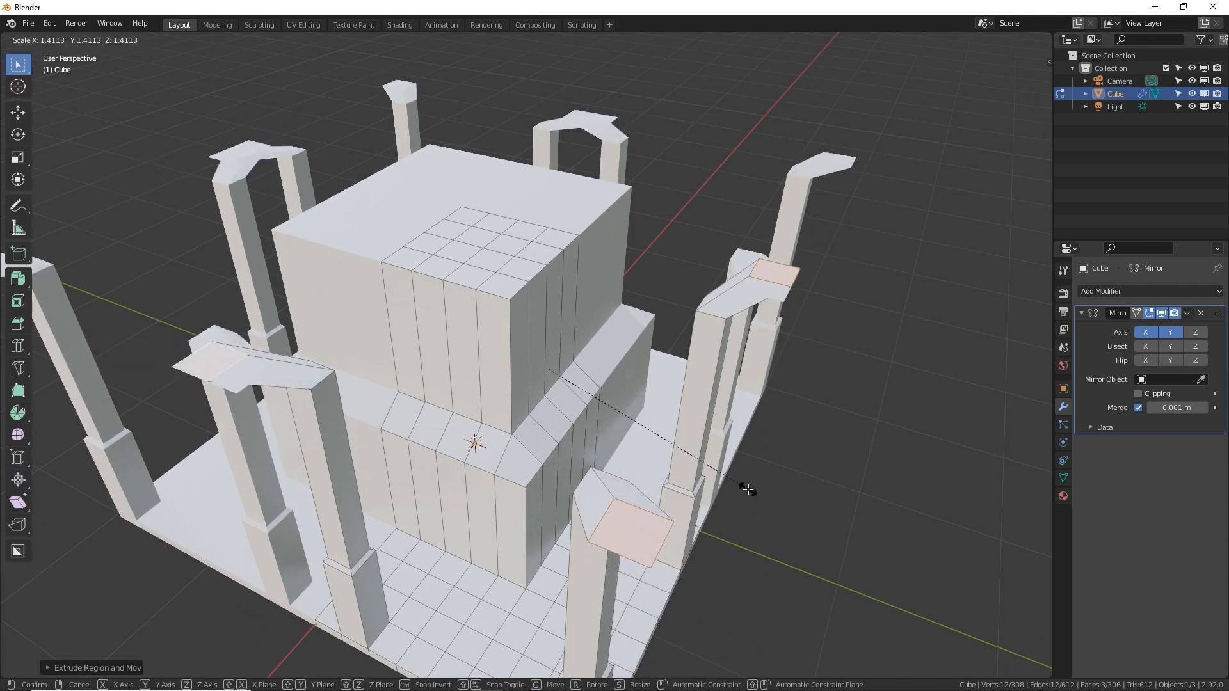
key("Escape")
Set the transform pivot point to Individual Origins and scale the three pillar top faces up to about 1.5
left_click(559, 36)
left_click(589, 41)
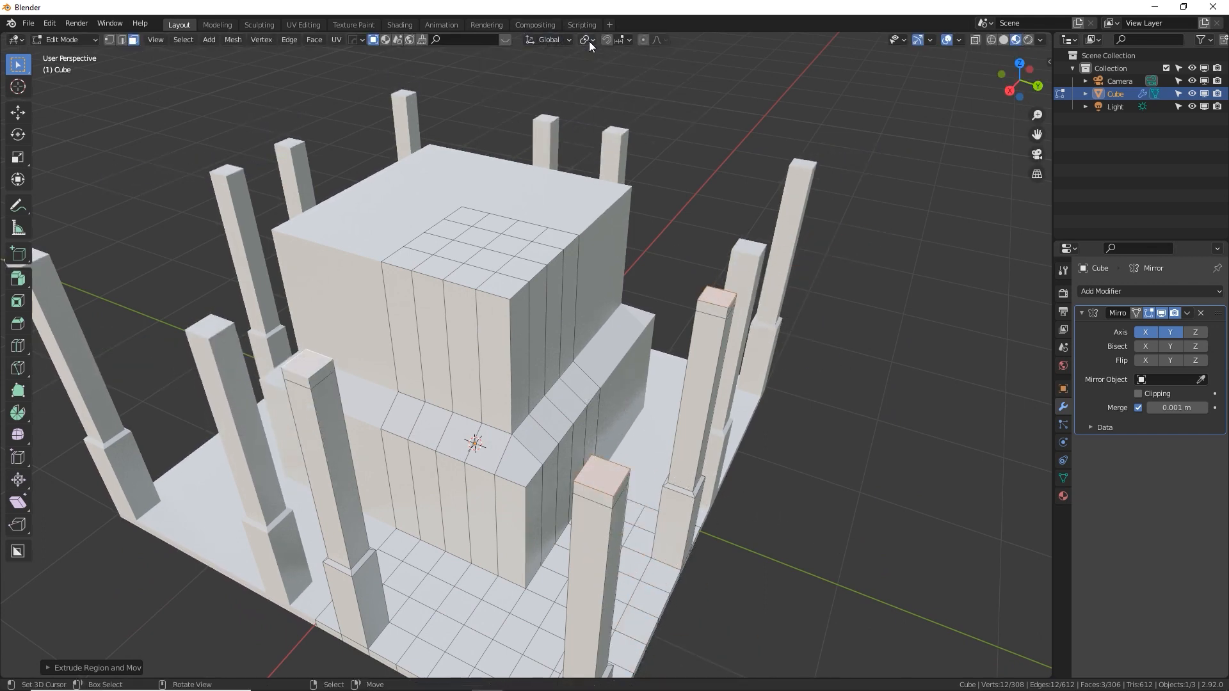
left_click(587, 39)
left_click(607, 83)
key("s")
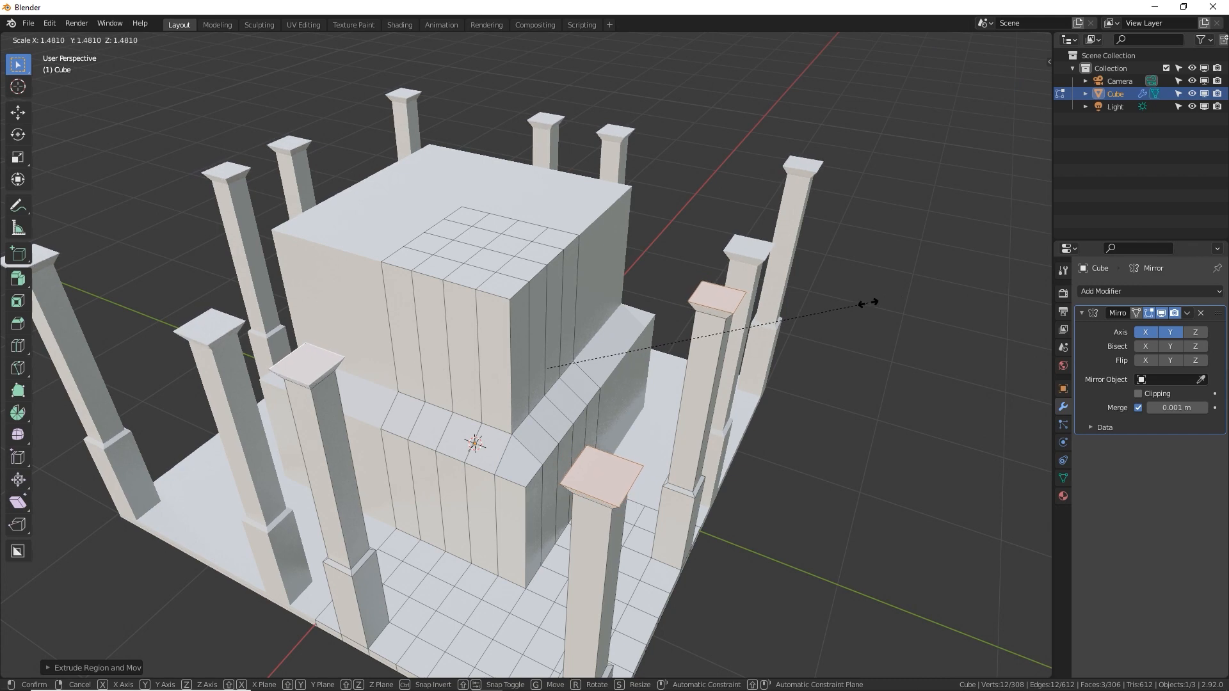
left_click(886, 302)
Extrude the widened pillar top faces upward to form block-shaped capitals
middle_click_drag(885, 301, 818, 303)
key("e")
left_click(801, 296)
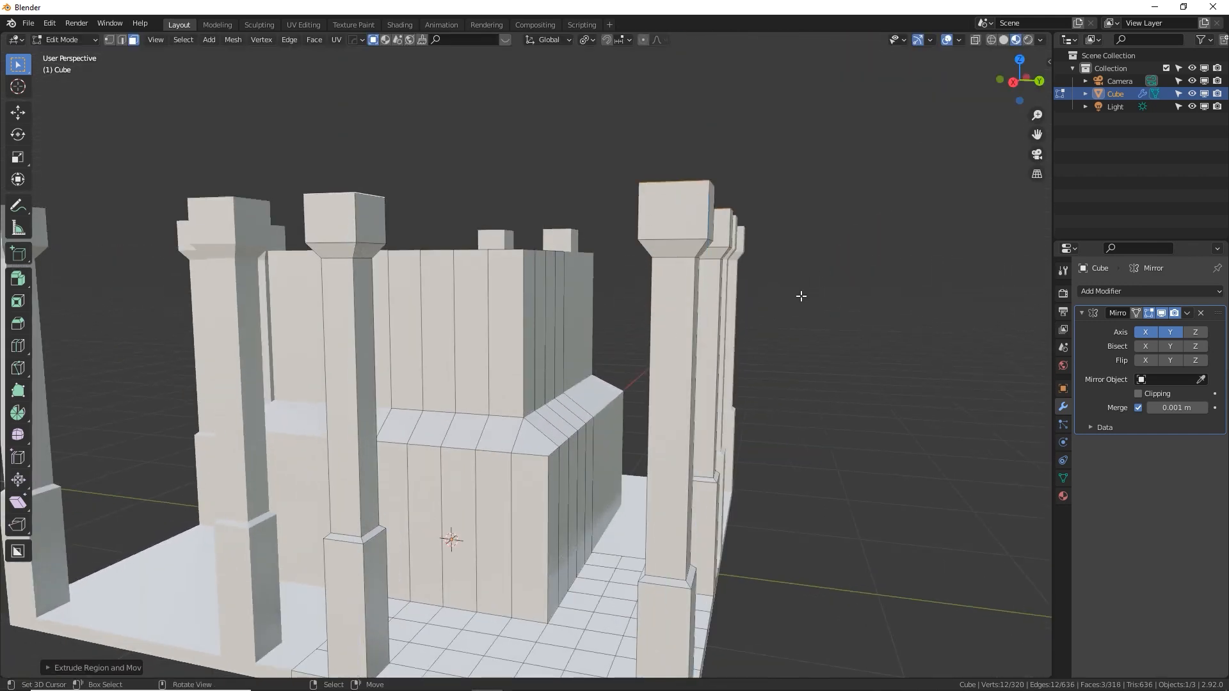
Select the open bottom edge loop of the block hanging beneath the slab and fill it with a new face
middle_click_drag(610, 276, 499, 268)
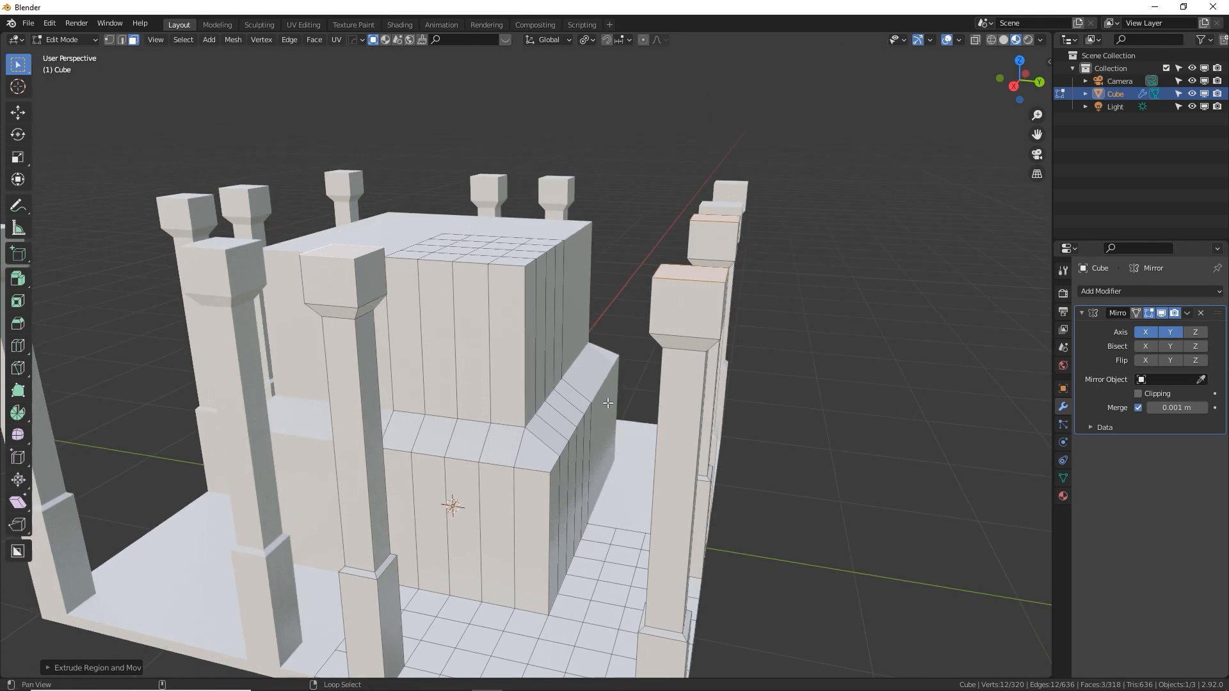
middle_click_drag(608, 402, 543, 386)
key("2")
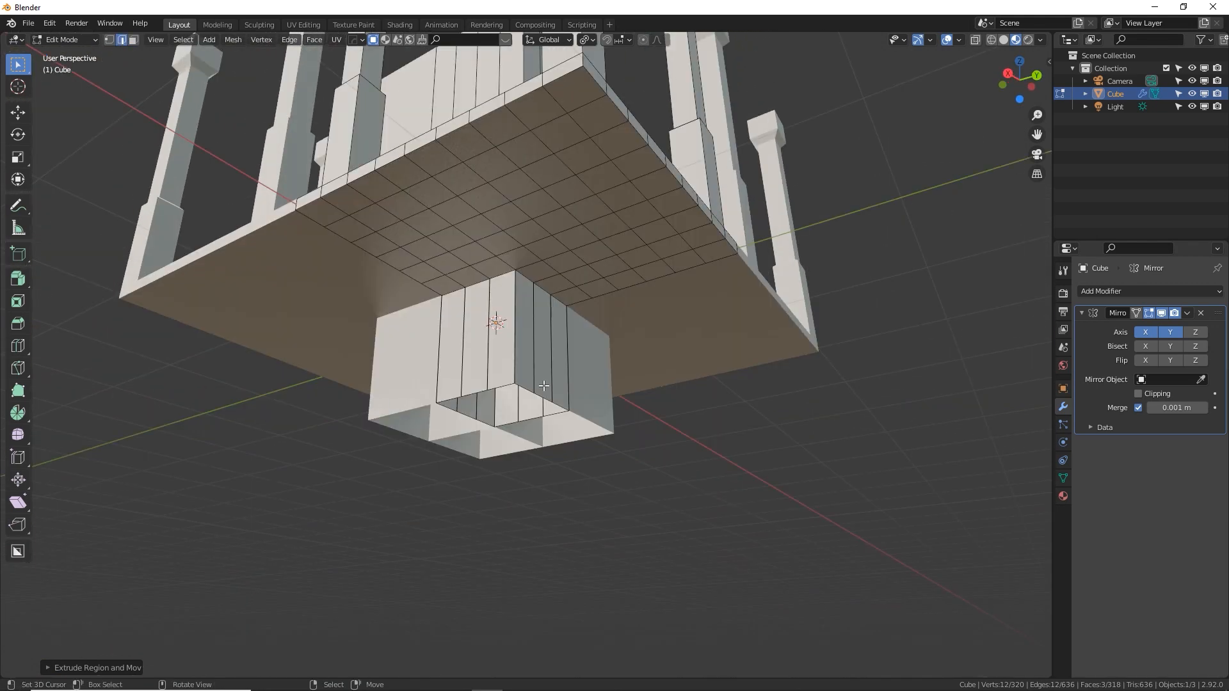
left_click(455, 397, "alt")
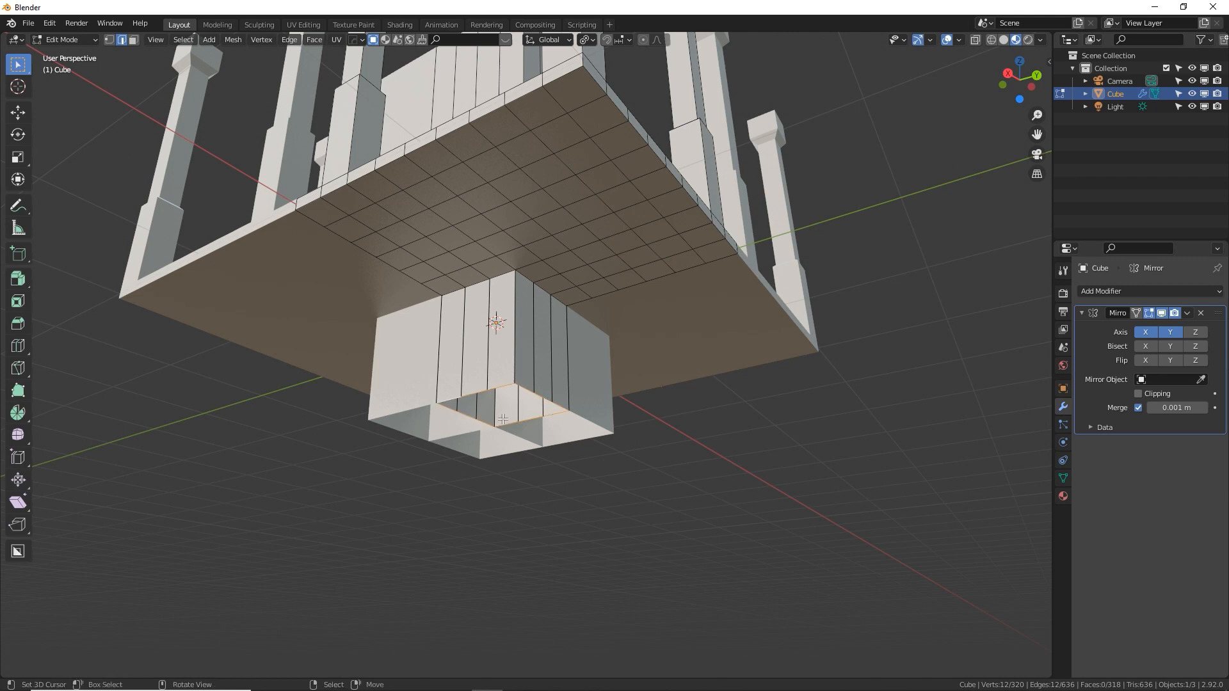
key("f")
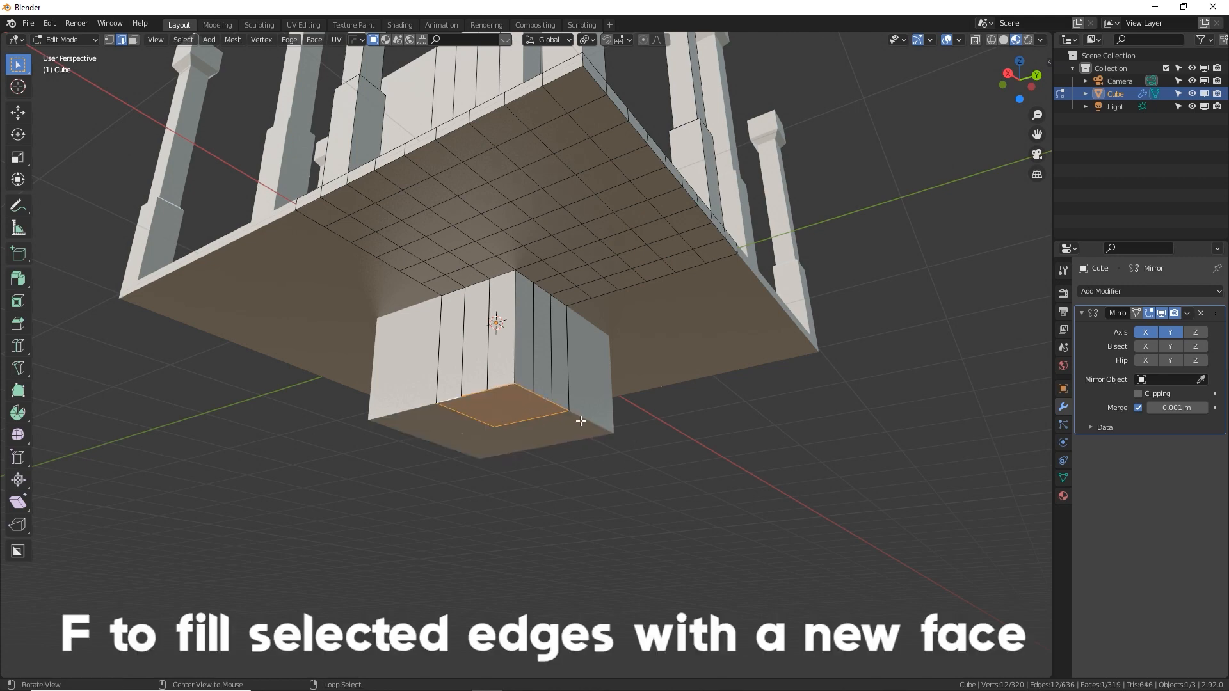
Extrude the block's new bottom face slightly downward and scale it up to about 1.14 to form a flared rim
mouse_move(579, 419)
middle_mouse_down()
mouse_move(563, 447)
mouse_move(563, 494)
mouse_move(561, 409)
mouse_move(563, 441)
mouse_move(565, 429)
middle_mouse_up()
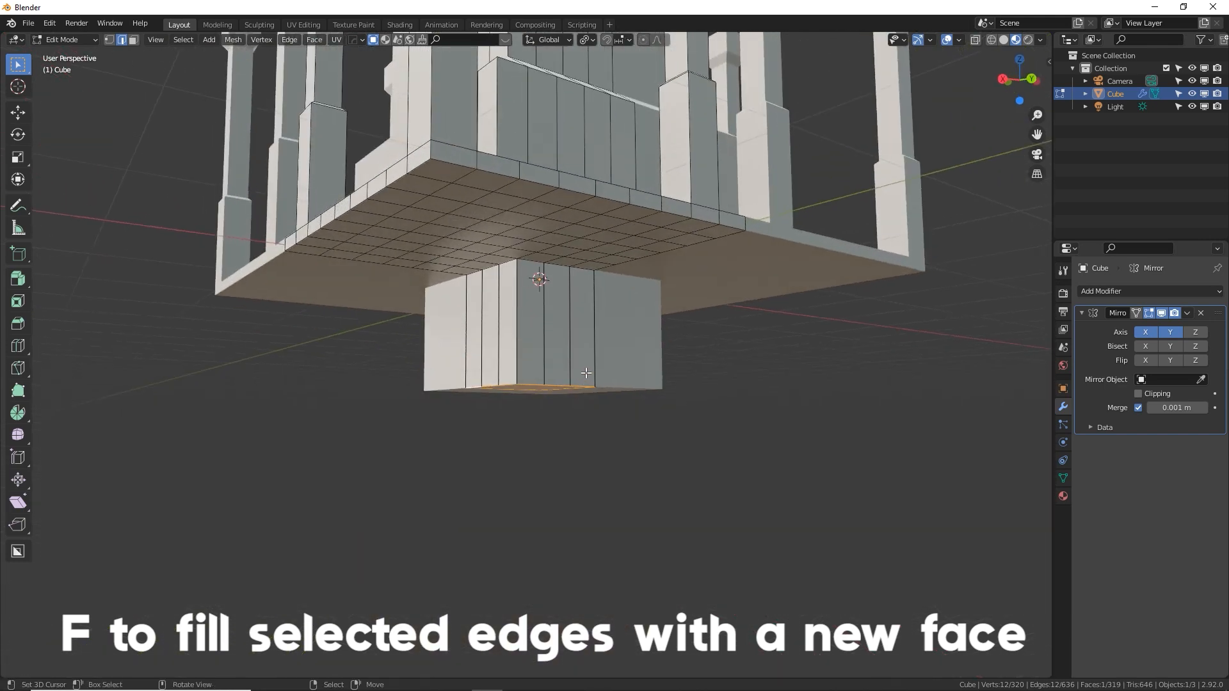
middle_click_drag(600, 360, 606, 328)
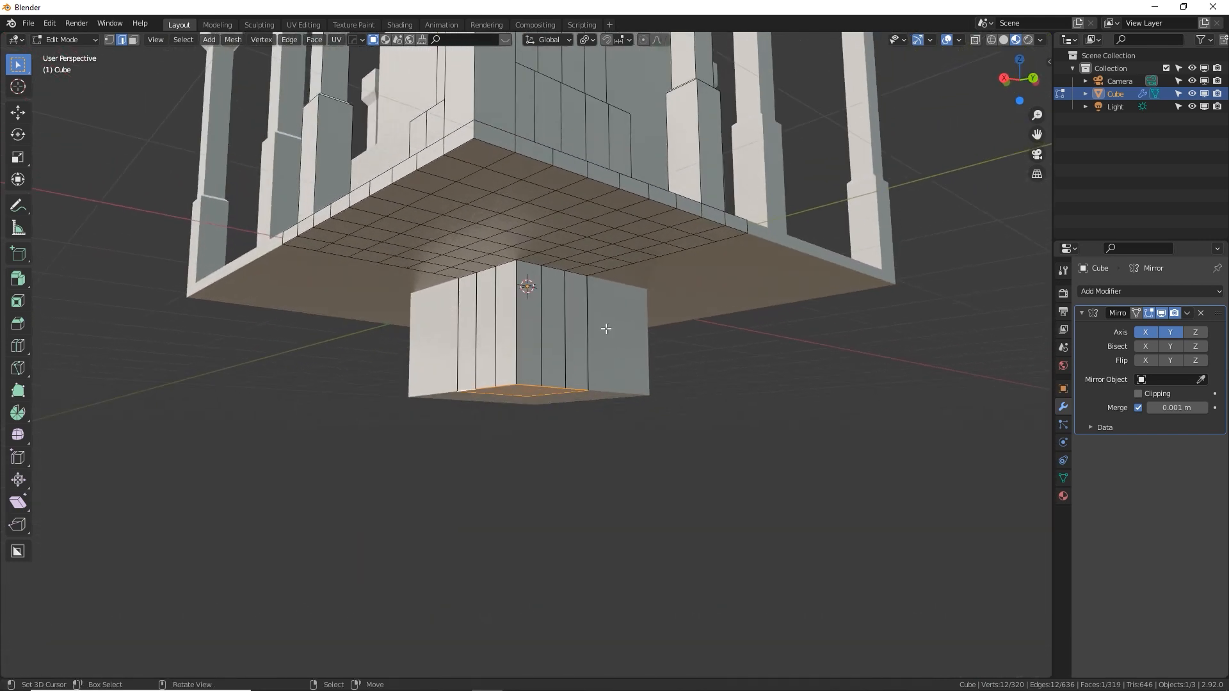
key("e")
left_click(606, 341)
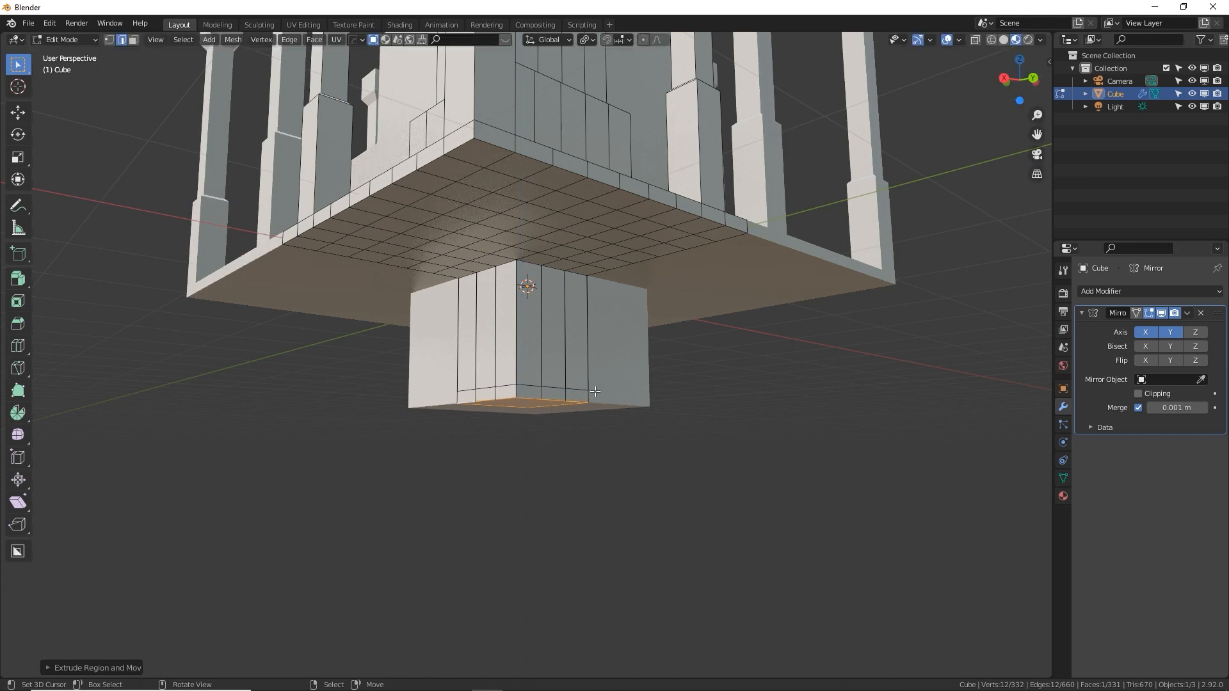
key("s")
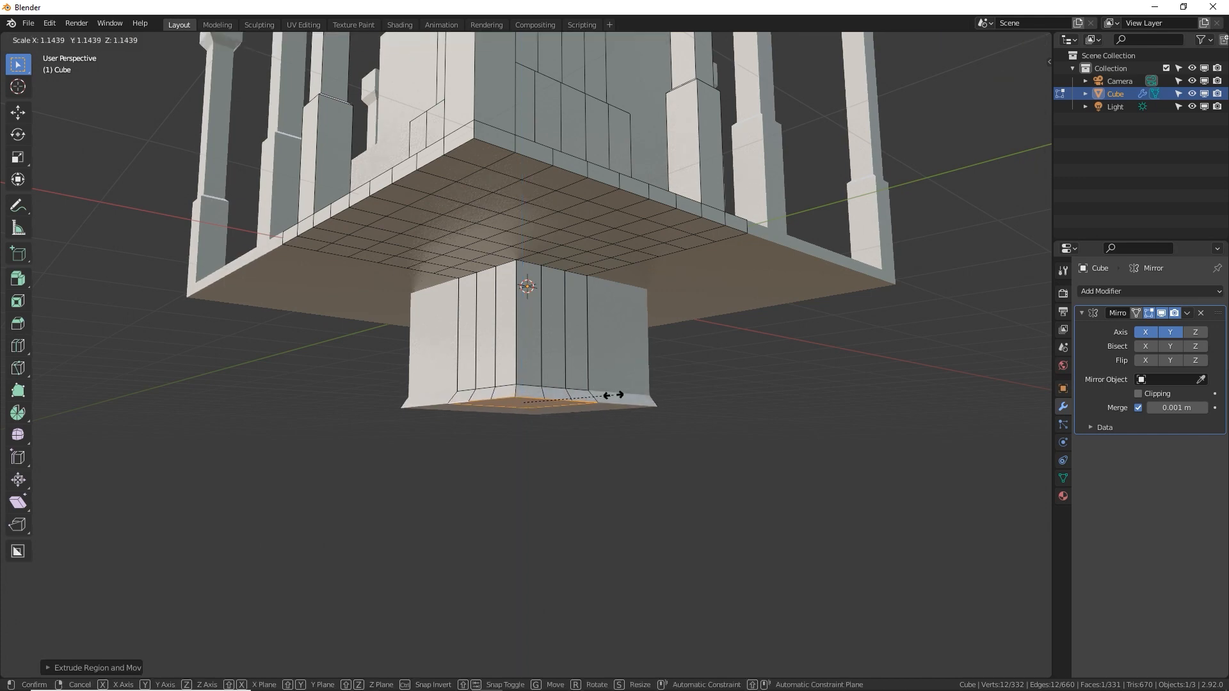
left_click(614, 395)
Extrude the widened bottom face of the lower block downward about 0.63 m
middle_click_drag(614, 396, 359, 400)
key("e")
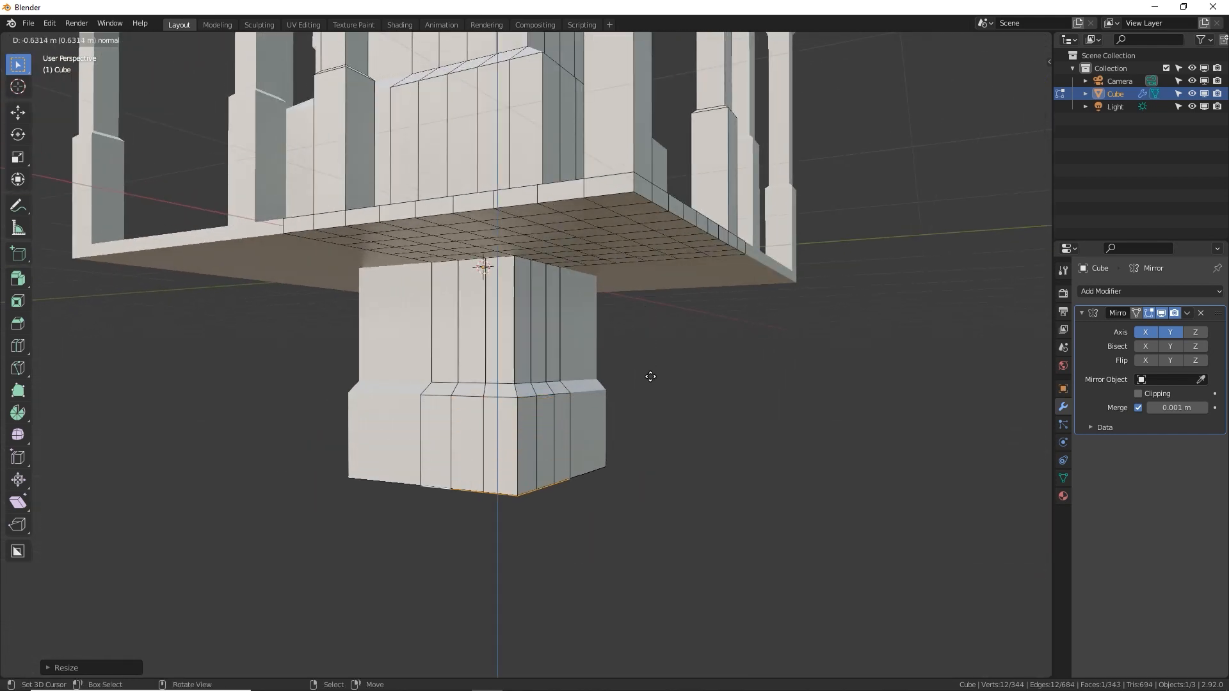
left_click(665, 366)
middle_click_drag(665, 366, 548, 300)
key("Tab")
scroll(654, 363, "down", 6)
key("Tab")
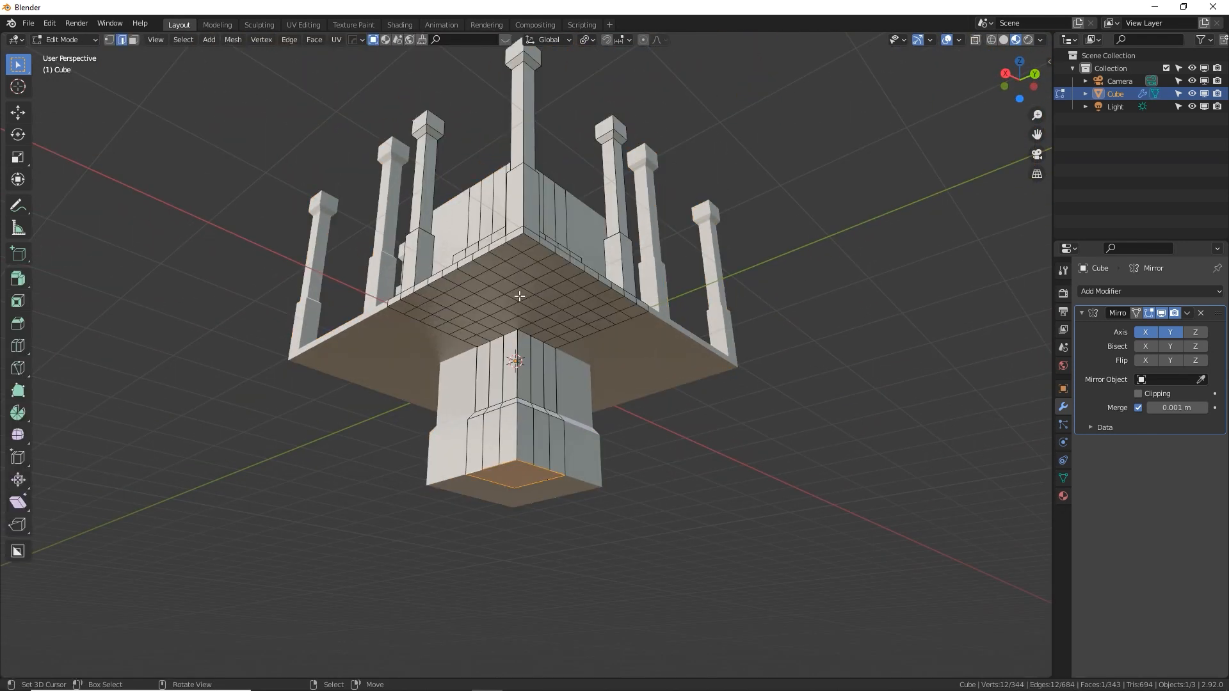
In face select mode, circle-select the four faces near the slab's underside corner and extrude them downward into a leg
key("Escape")
key("alt+a")
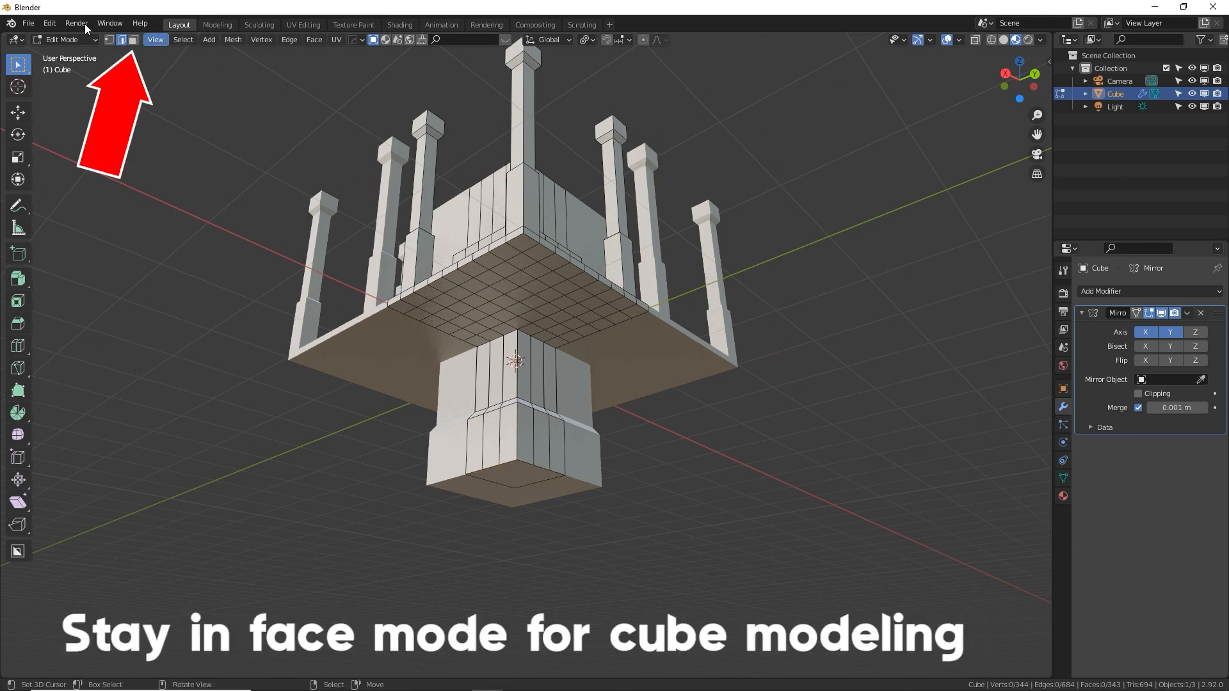
left_click(131, 40)
key("c")
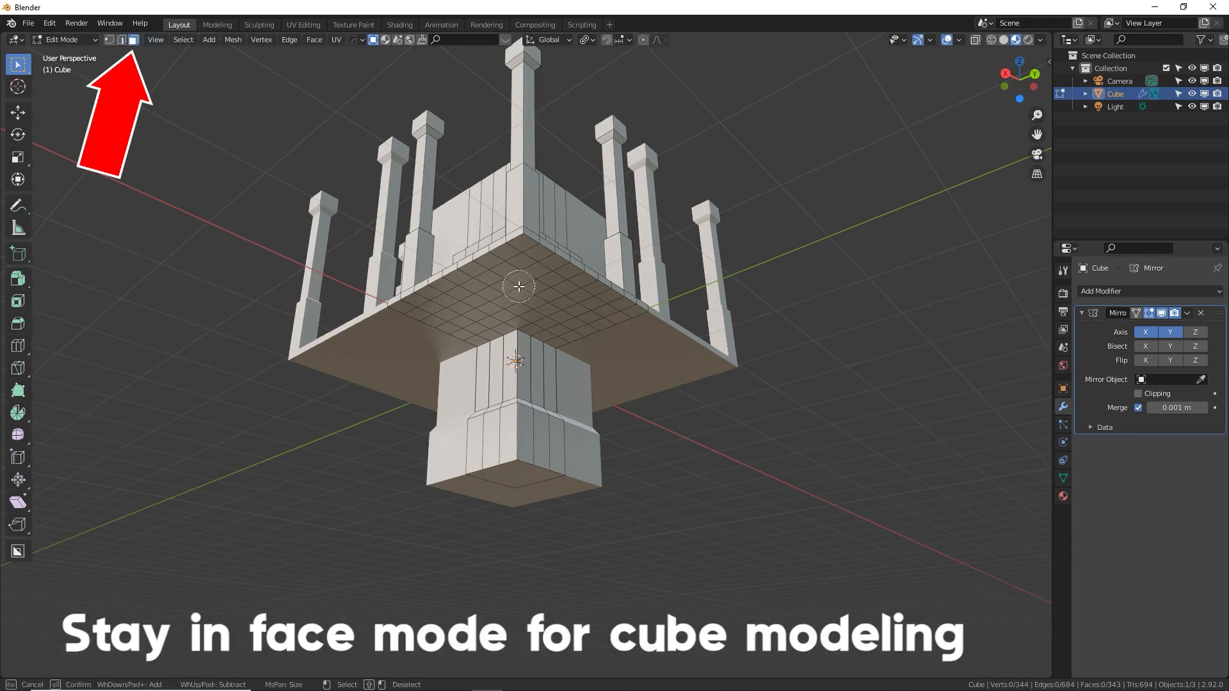
left_click(516, 288)
key("Escape")
key("alt+a")
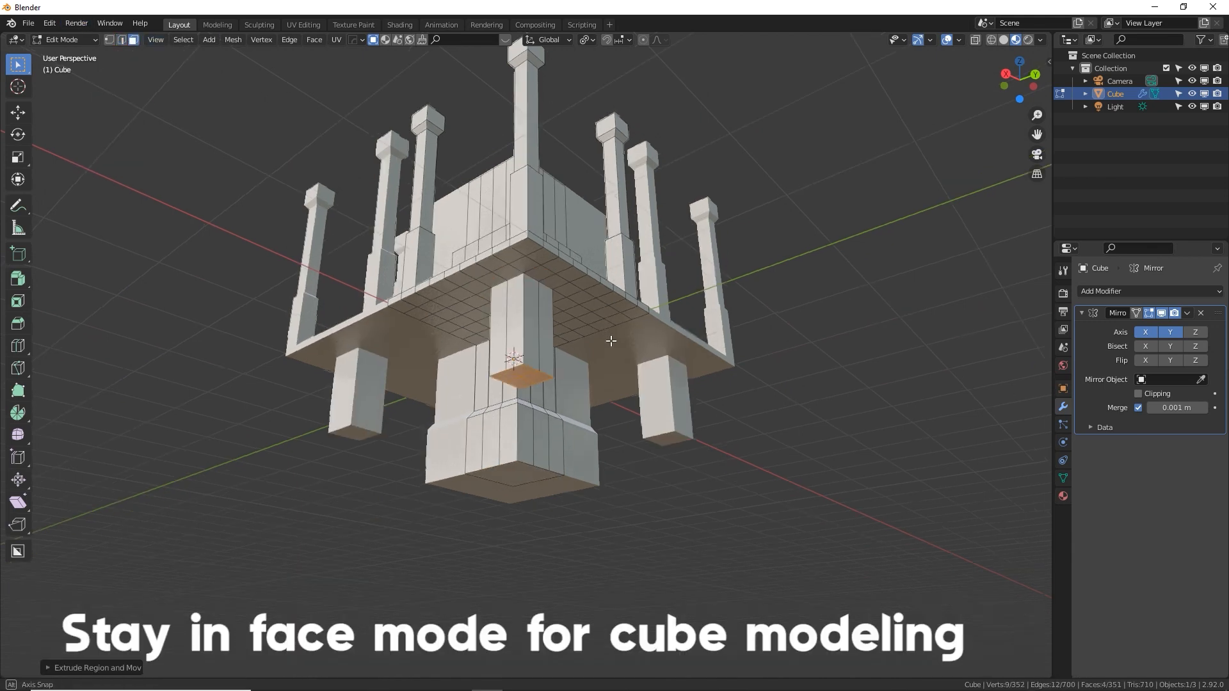
middle_click_drag(611, 341, 612, 347)
key("e")
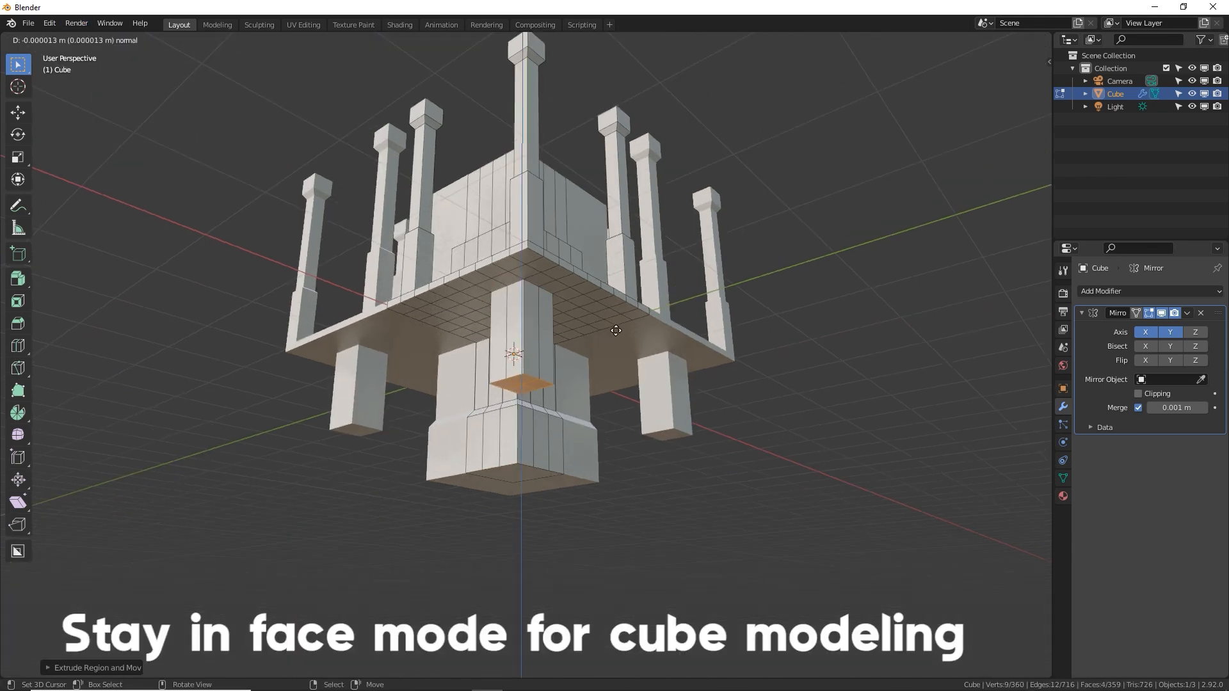
Taper the leg's end with a short scaled-down extrusion and extrude a long, narrower lower section downward
left_click(667, 340)
key("s")
left_click(638, 352)
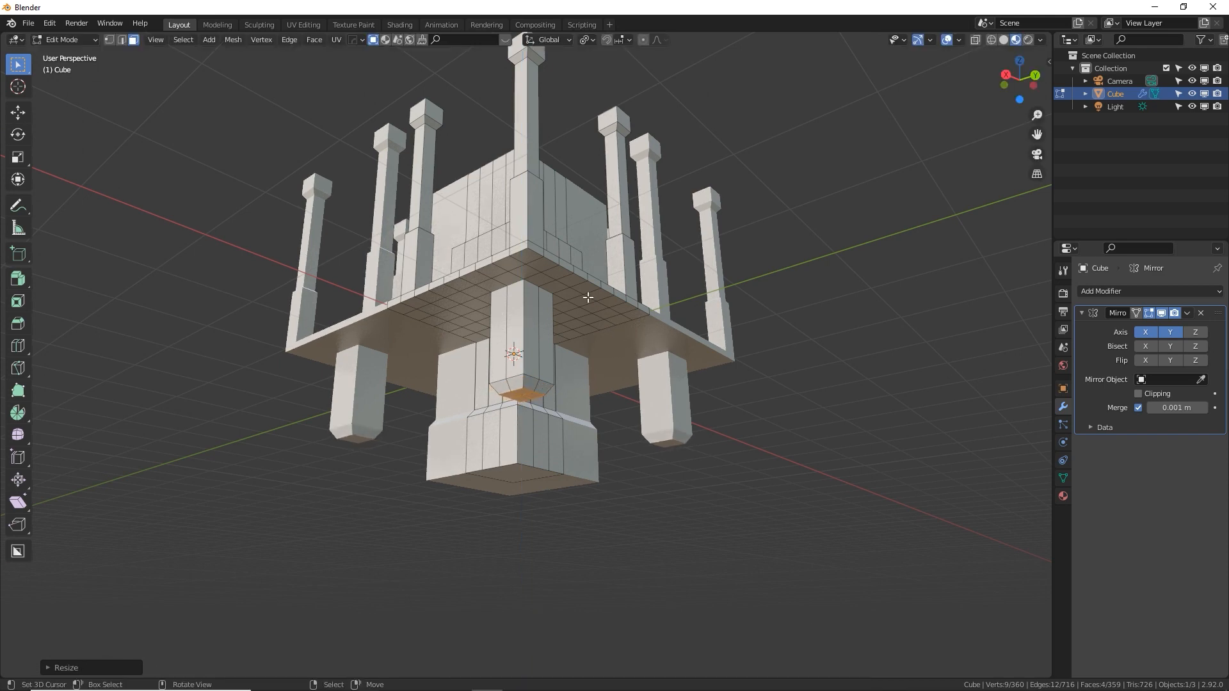
key("e")
left_click(602, 375)
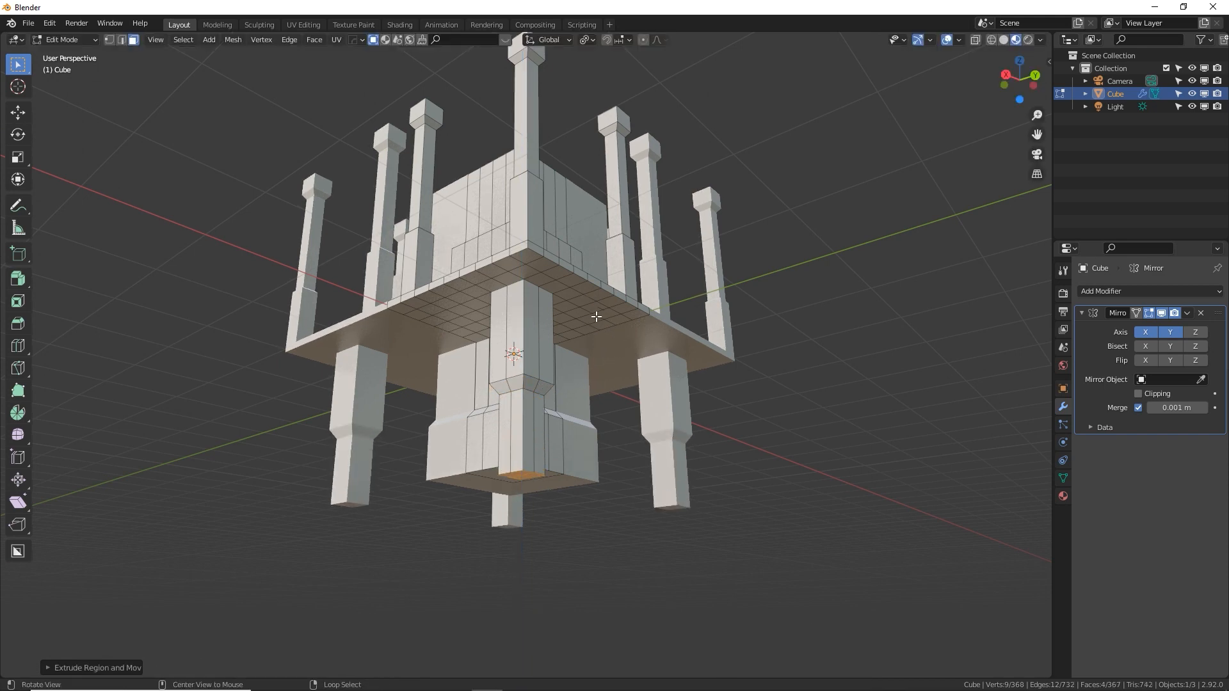
middle_click_drag(602, 375, 562, 327)
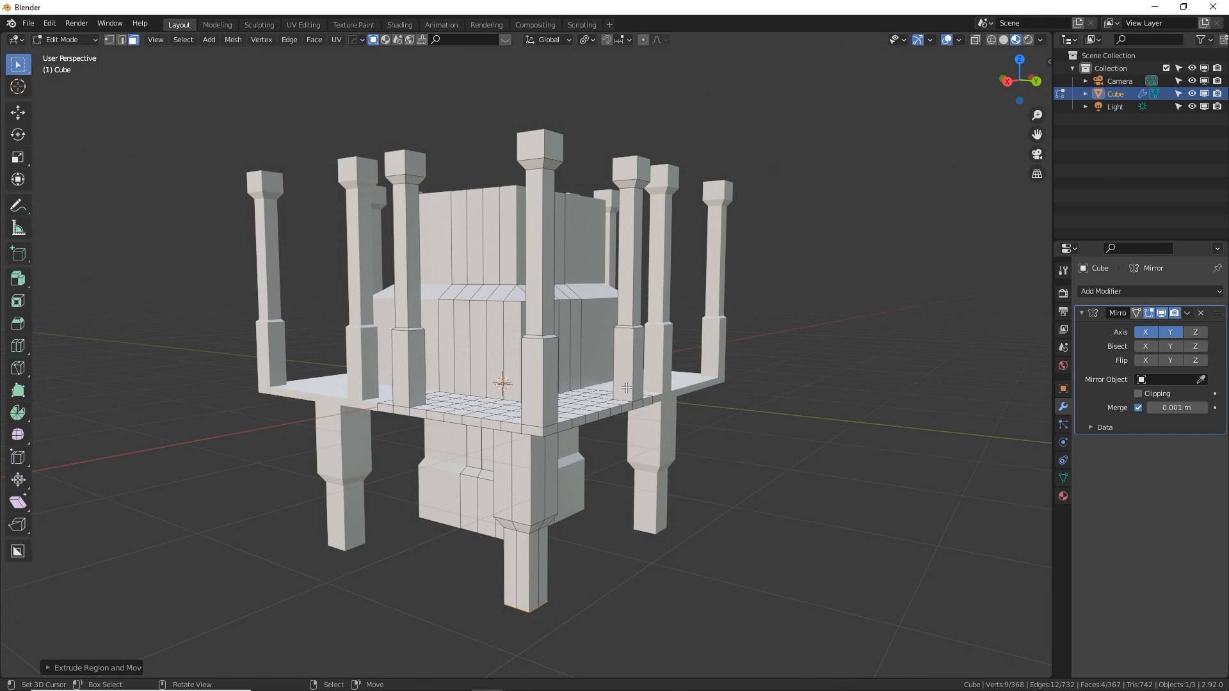
Add loop cuts to the roof slab resting between the pillar tops and extrude its faces to build further tower levels
middle_click_drag(624, 387, 607, 300)
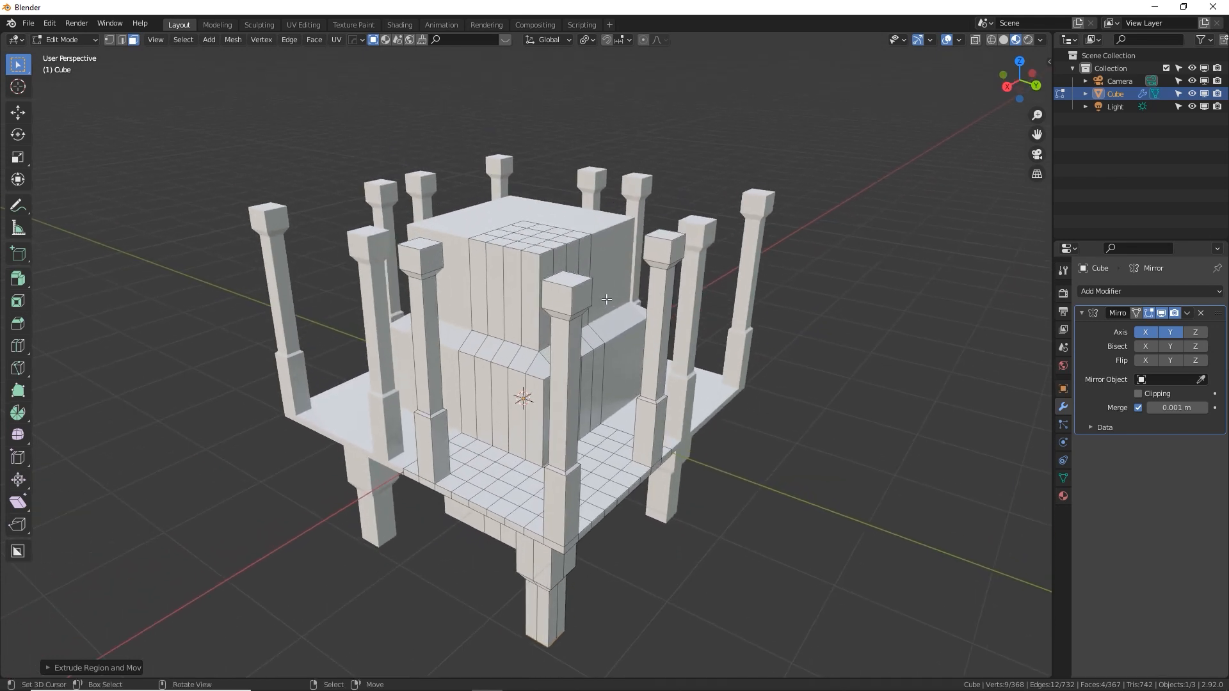
scroll(612, 298, "down", 3)
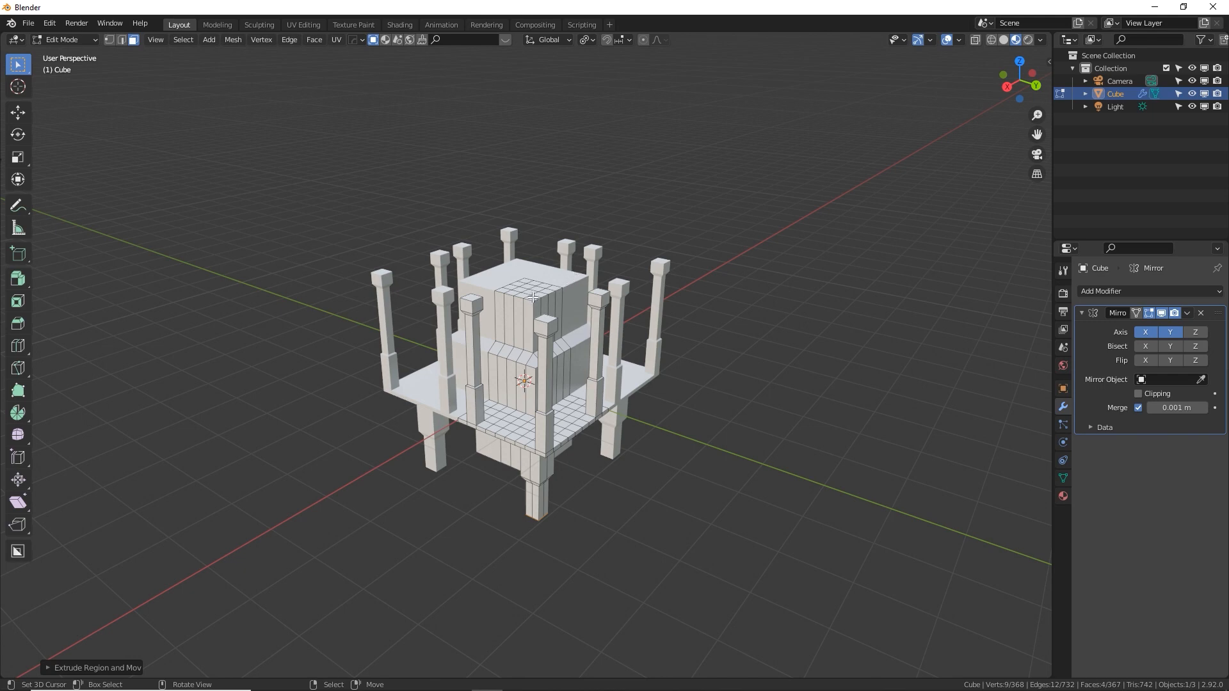
mouse_move(540, 358)
middle_mouse_down()
mouse_move(516, 260)
mouse_move(532, 258)
mouse_move(571, 335)
mouse_move(548, 368)
middle_mouse_up()
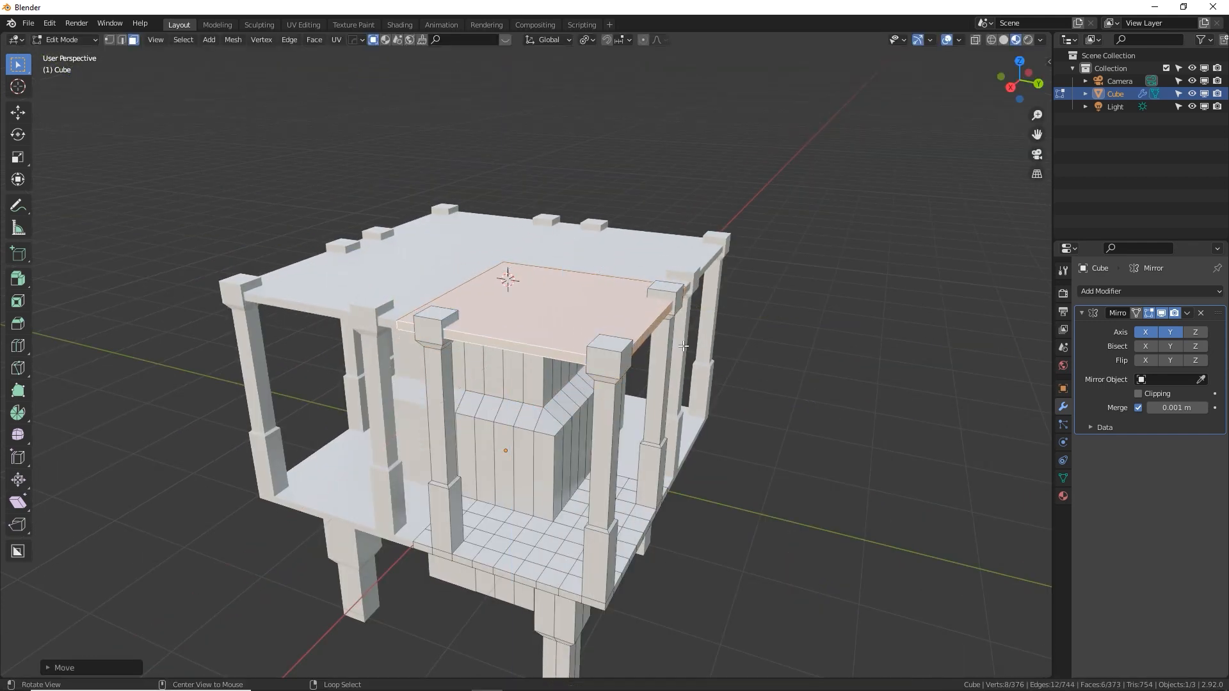
key("ctrl+r")
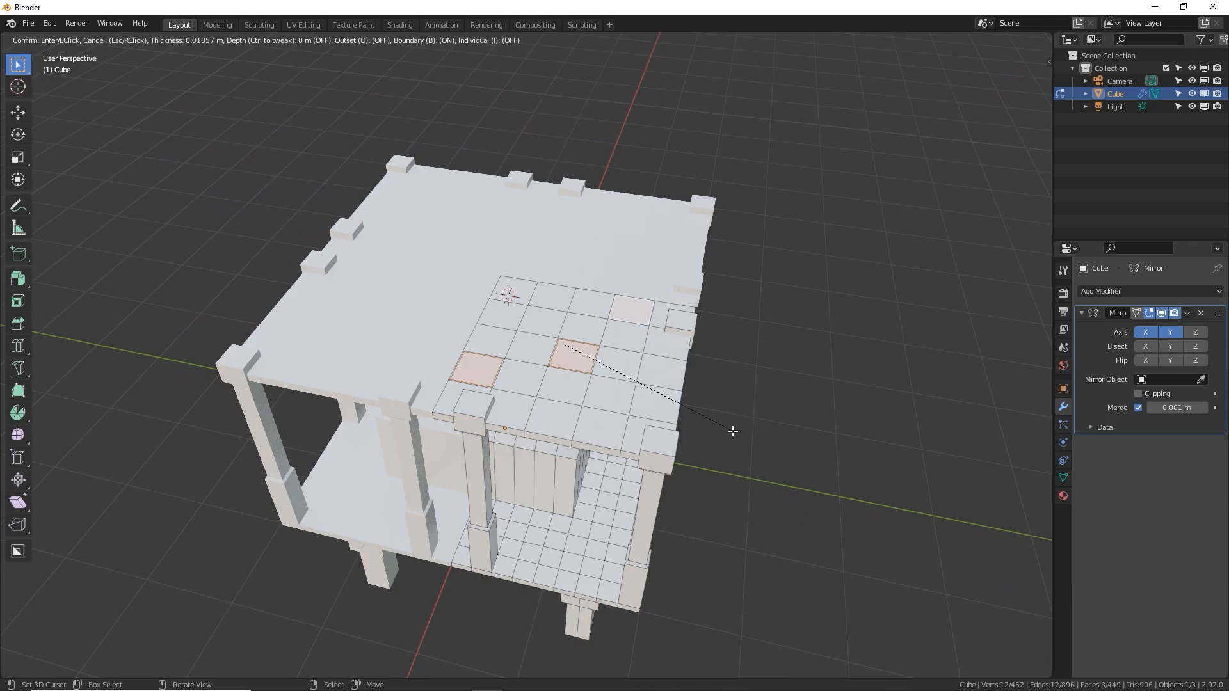
key("e")
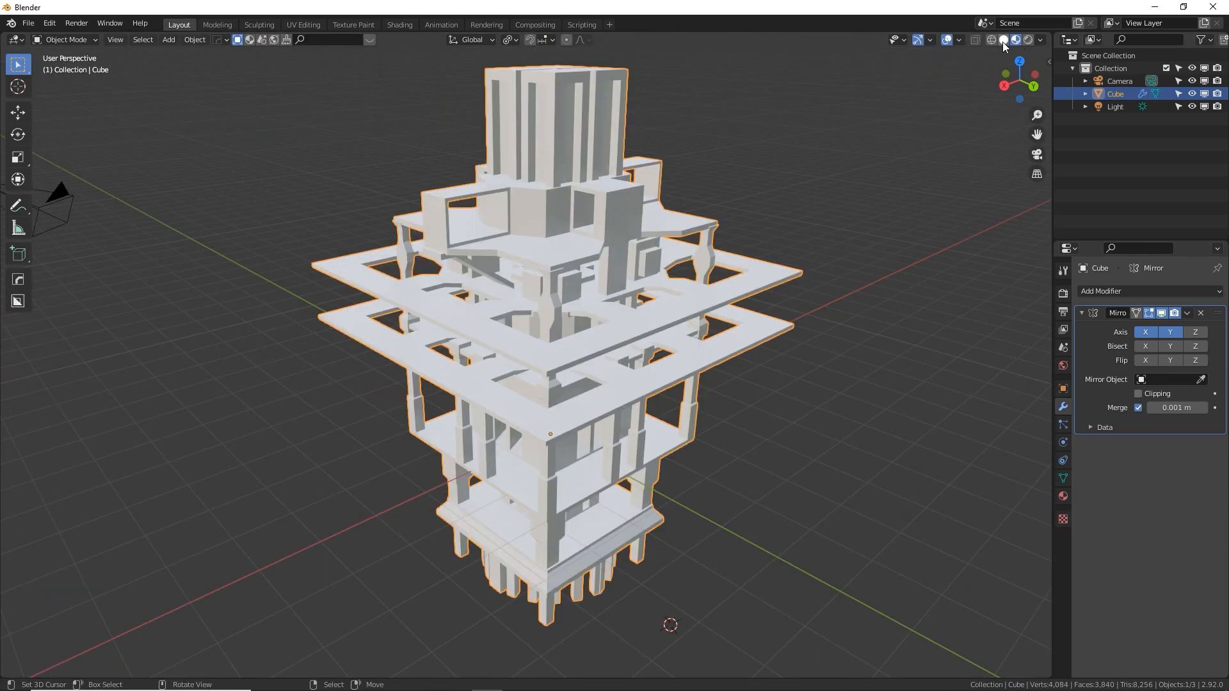
Switch the viewport to Solid shading with MatCap lighting and choose the bluish-grey metallic matcap
left_click(1002, 41)
left_click(1038, 41)
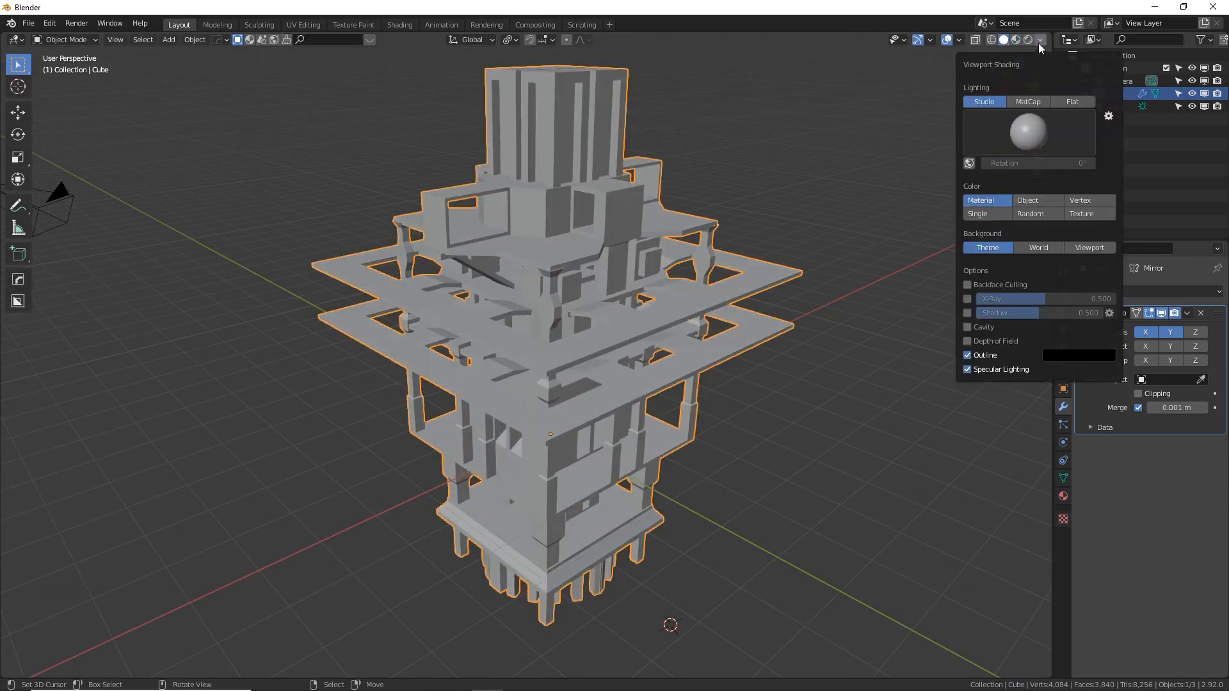
left_click(1028, 101)
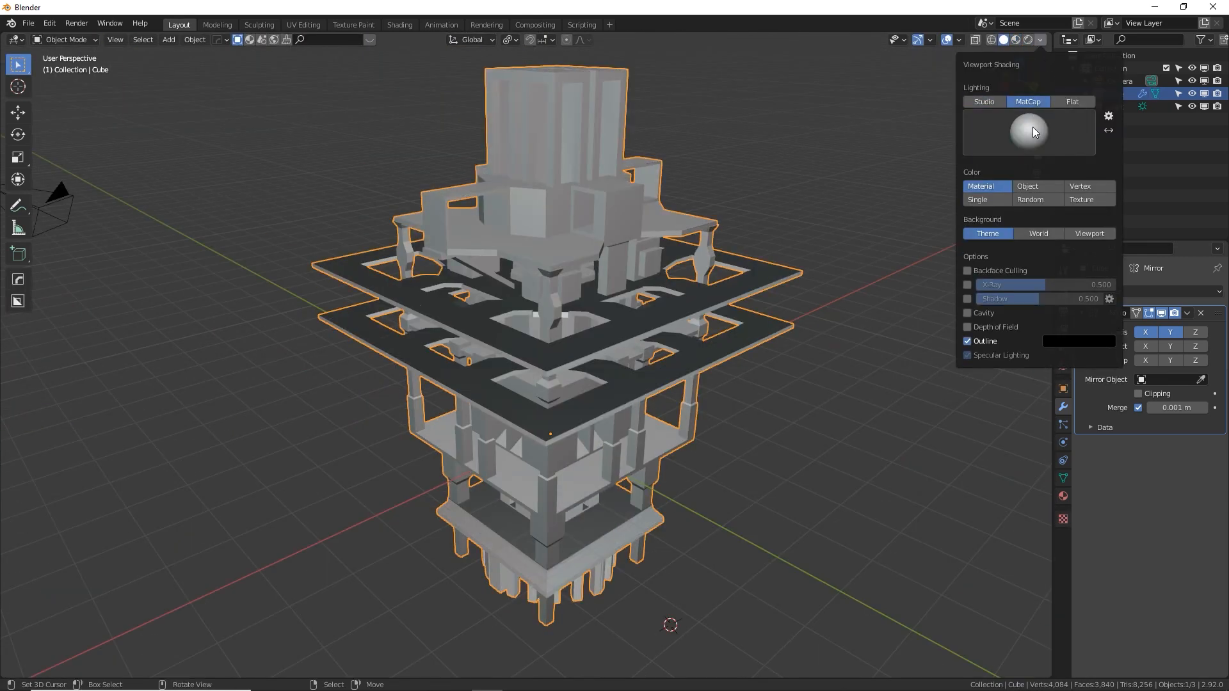
left_click(1036, 135)
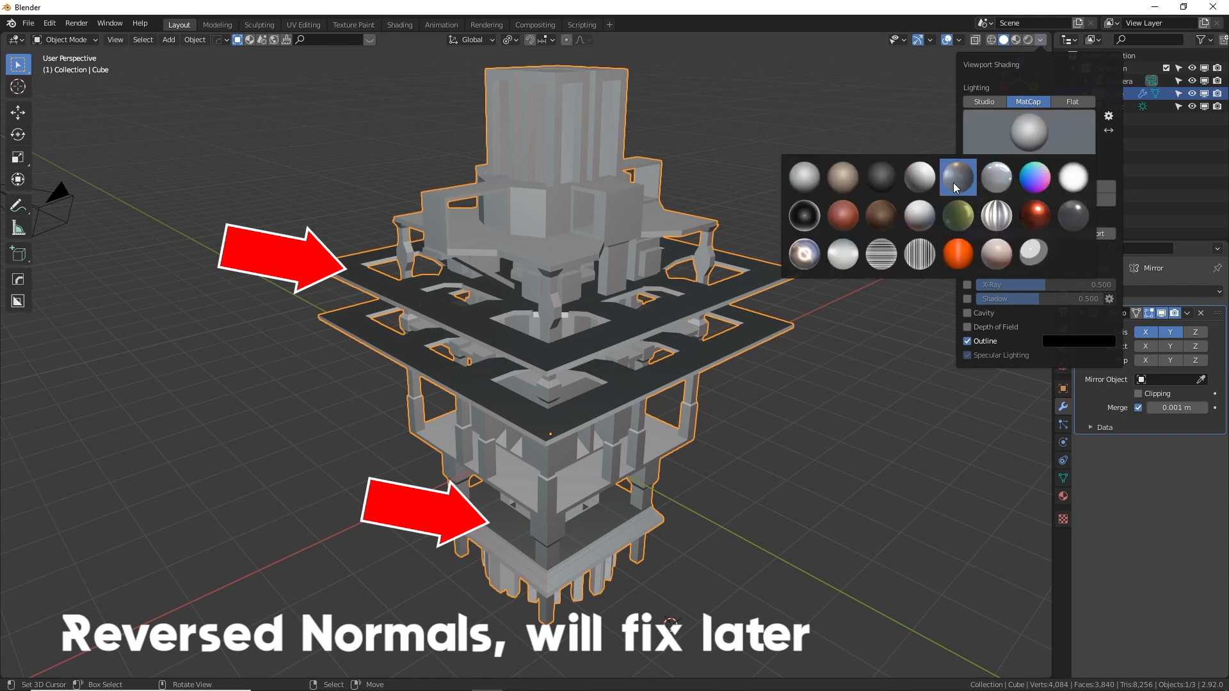
left_click(954, 183)
Replace the viewport matcap with the dark grey one
middle_click_drag(545, 333, 571, 343)
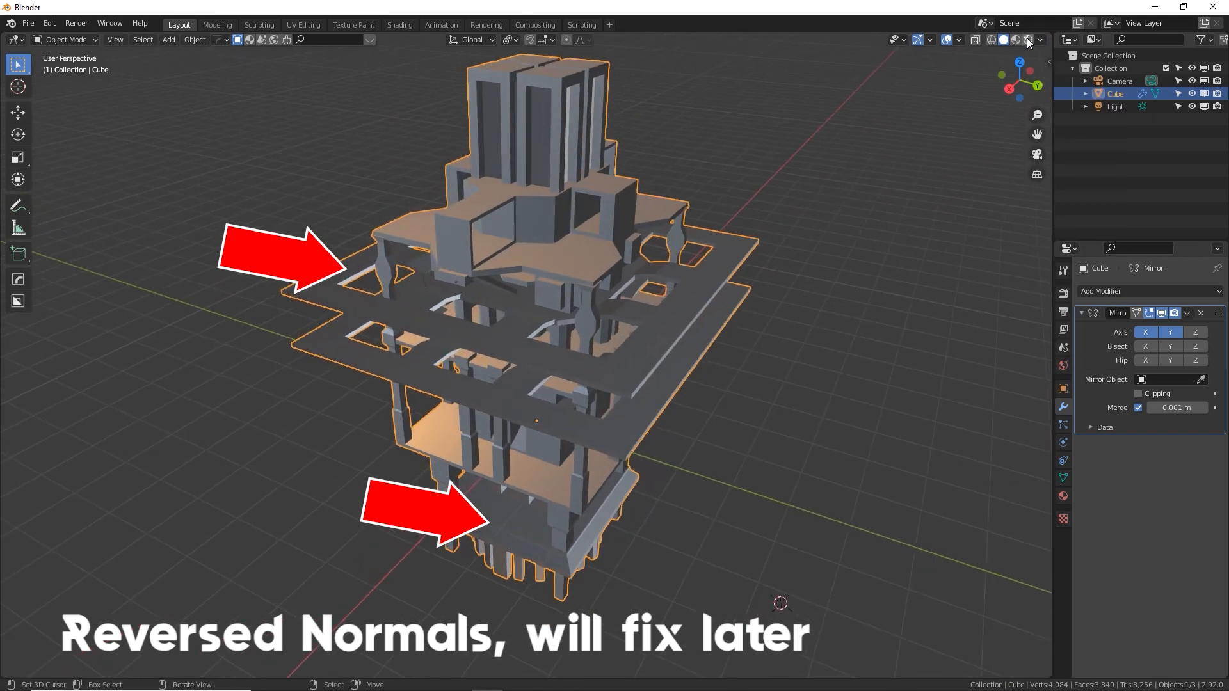
left_click(1038, 40)
left_click(1027, 134)
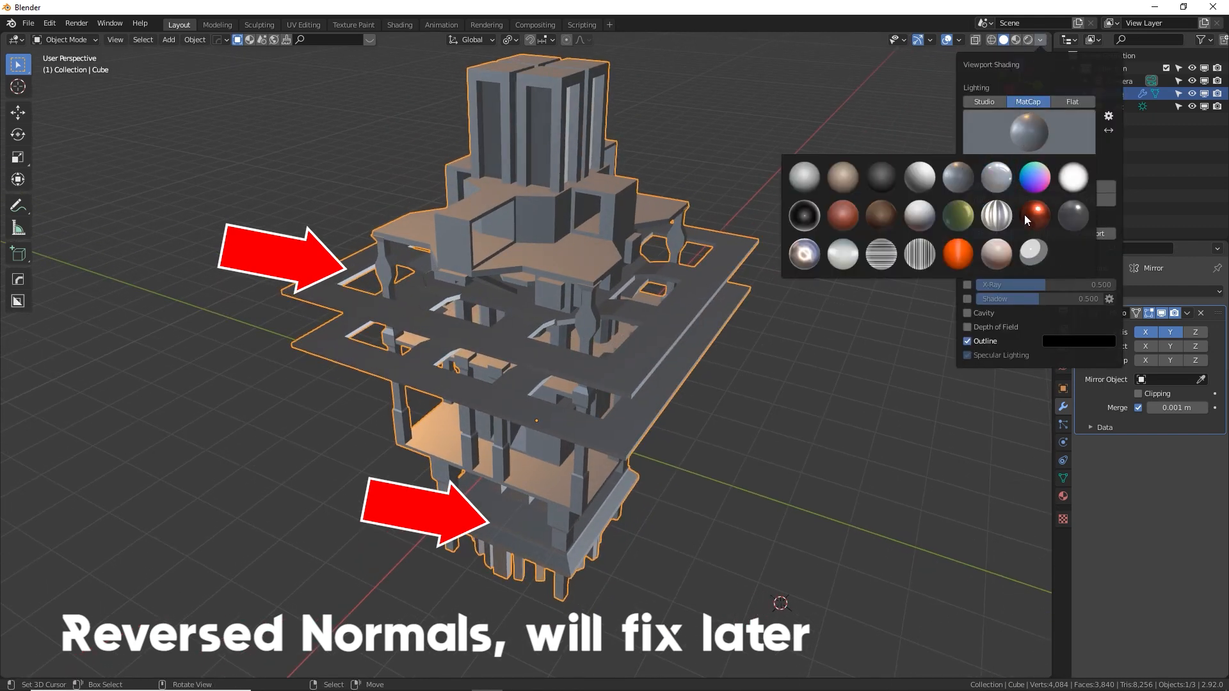
left_click(881, 177)
In Edit Mode, select the four outer side faces of the two large square platforms next to the X axis
middle_click_drag(851, 211, 720, 309)
mouse_move(677, 312)
middle_mouse_down()
mouse_move(687, 320)
mouse_move(674, 319)
middle_mouse_up()
middle_click_drag(801, 363, 644, 265)
key("KP_7")
scroll(714, 365, "down", 2)
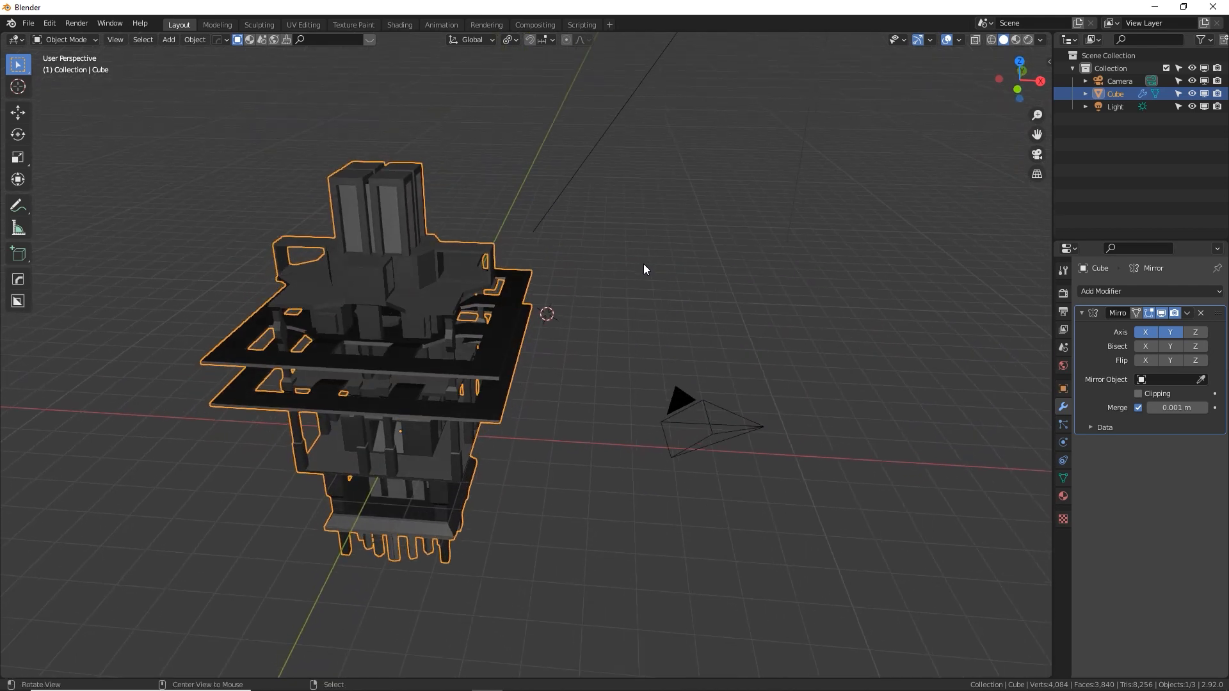
key("Tab")
middle_click_drag(565, 274, 464, 370)
left_click(606, 293)
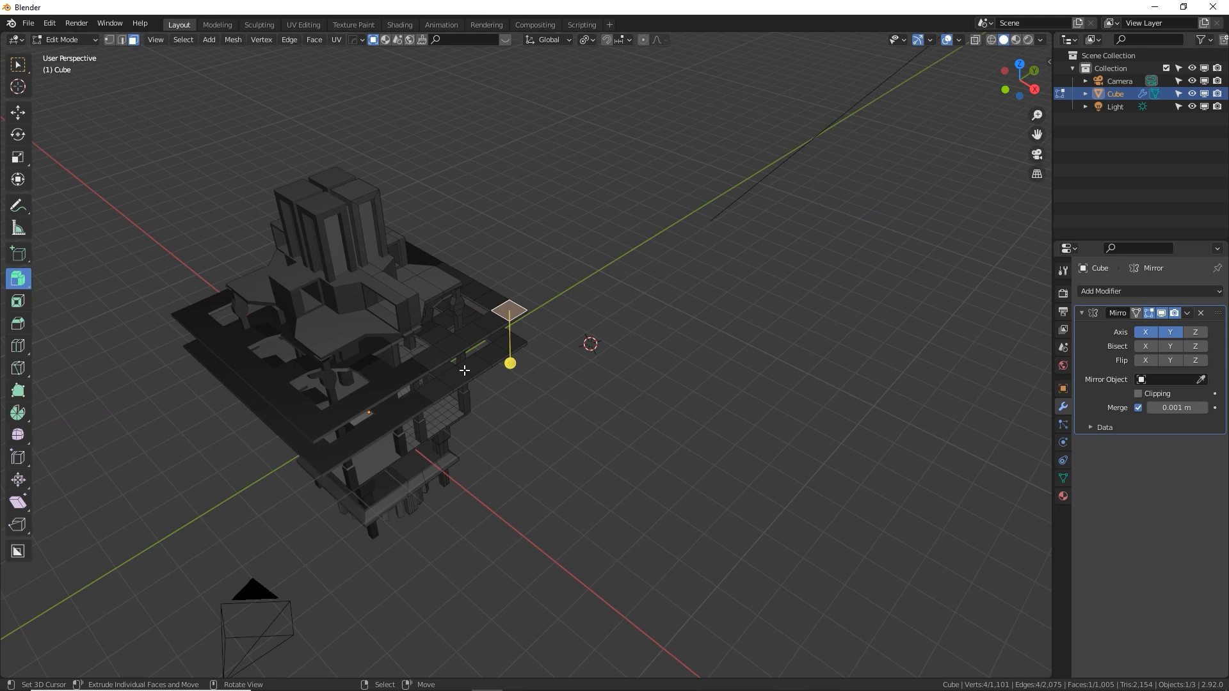
scroll(464, 370, "up", 3)
left_click(420, 365, "shift")
left_click(414, 412, "shift")
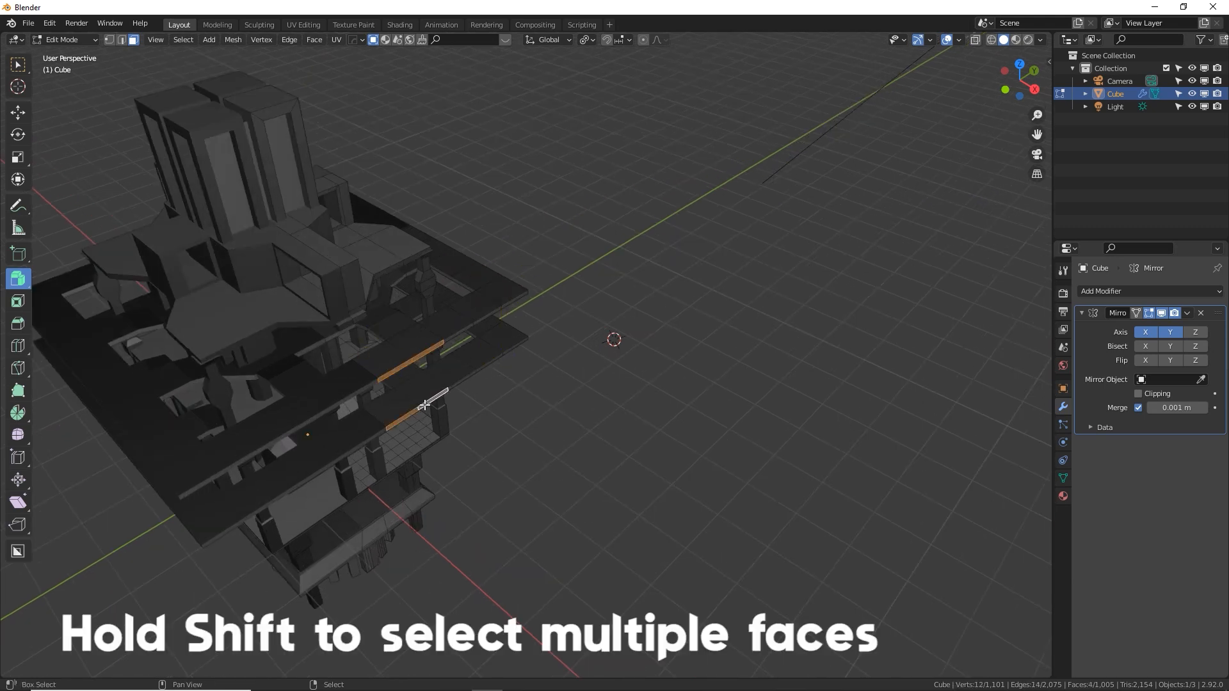
left_click(435, 402, "shift")
Try to extrude the selected platform side faces by 1 m in the top view
key("KP_7")
scroll(527, 412, "down", 2)
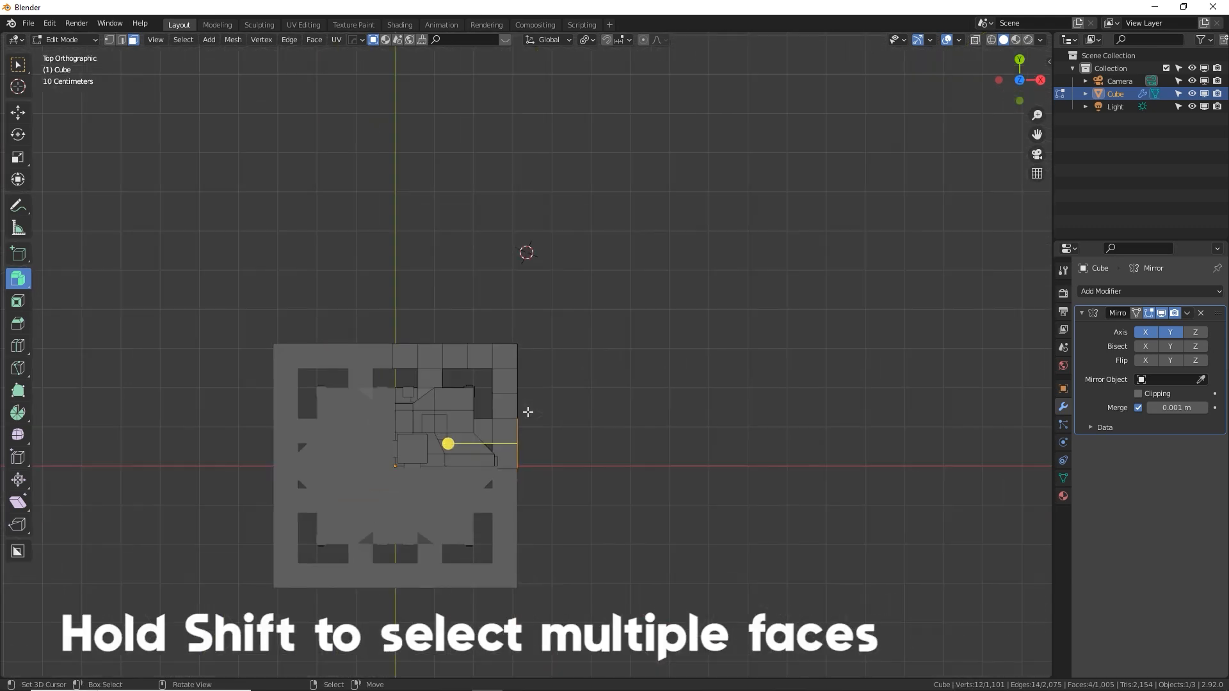
middle_click_drag(527, 411, 422, 376, "shift")
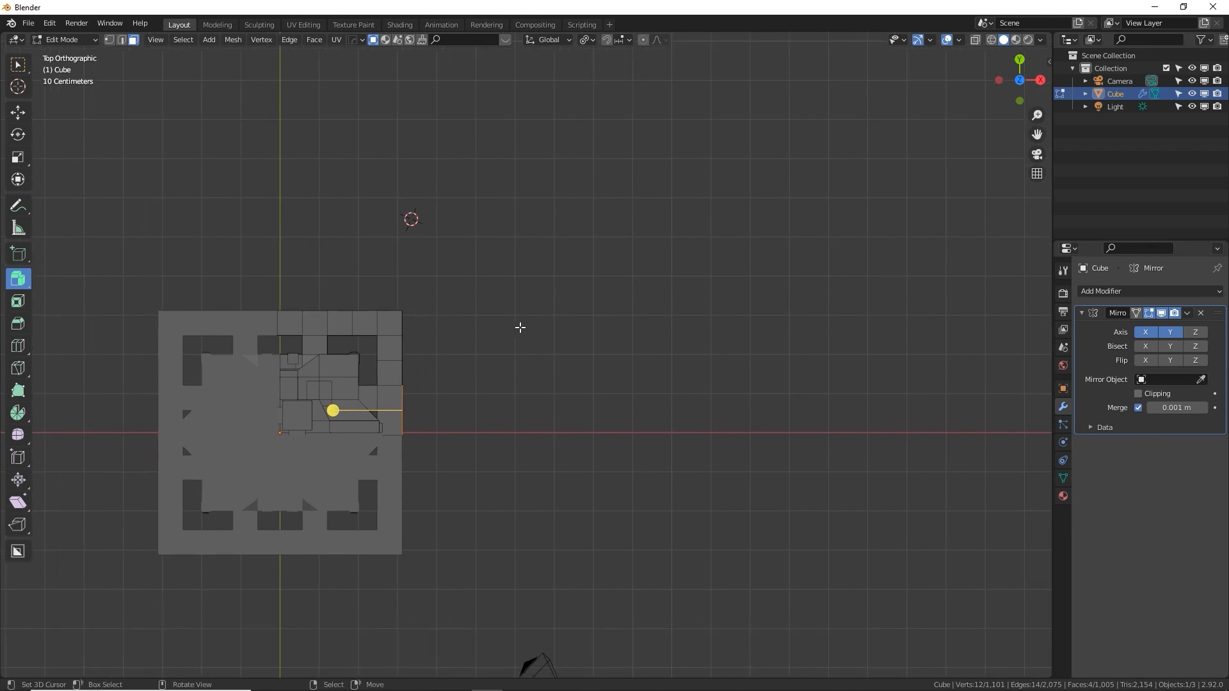
type("e1")
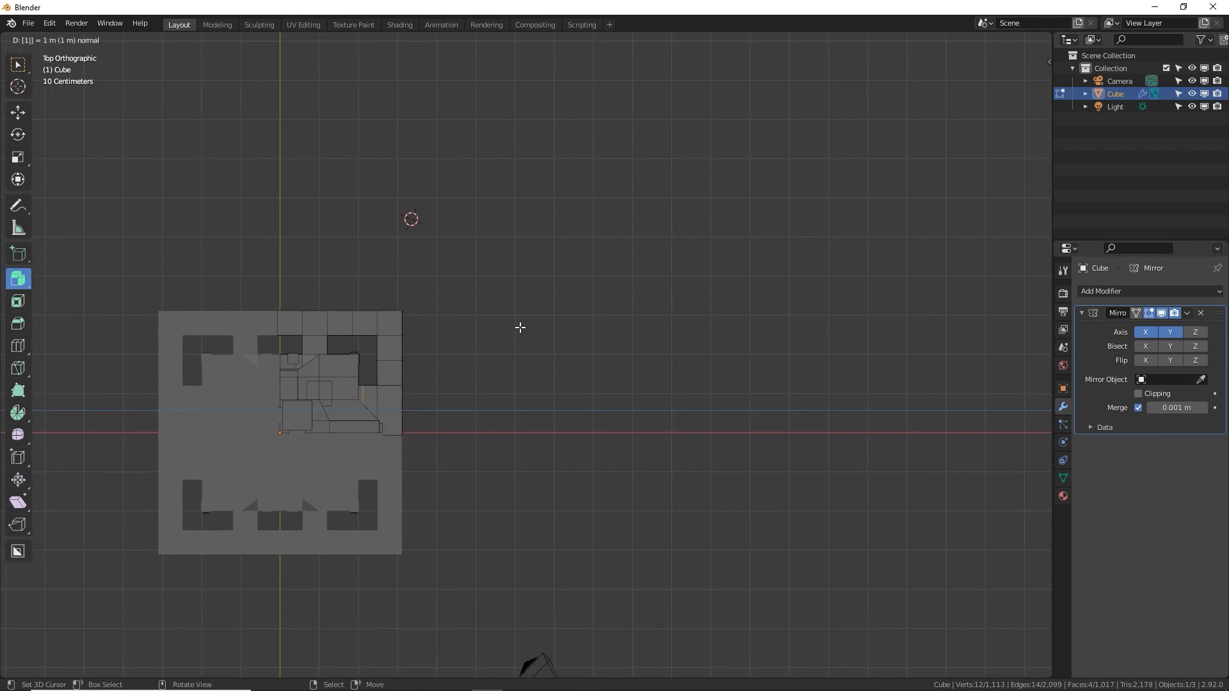
key("Escape")
key("ctrl+z")
Extrude the selected platform side faces 8 m outward along the X axis to form long walkways
type("e")
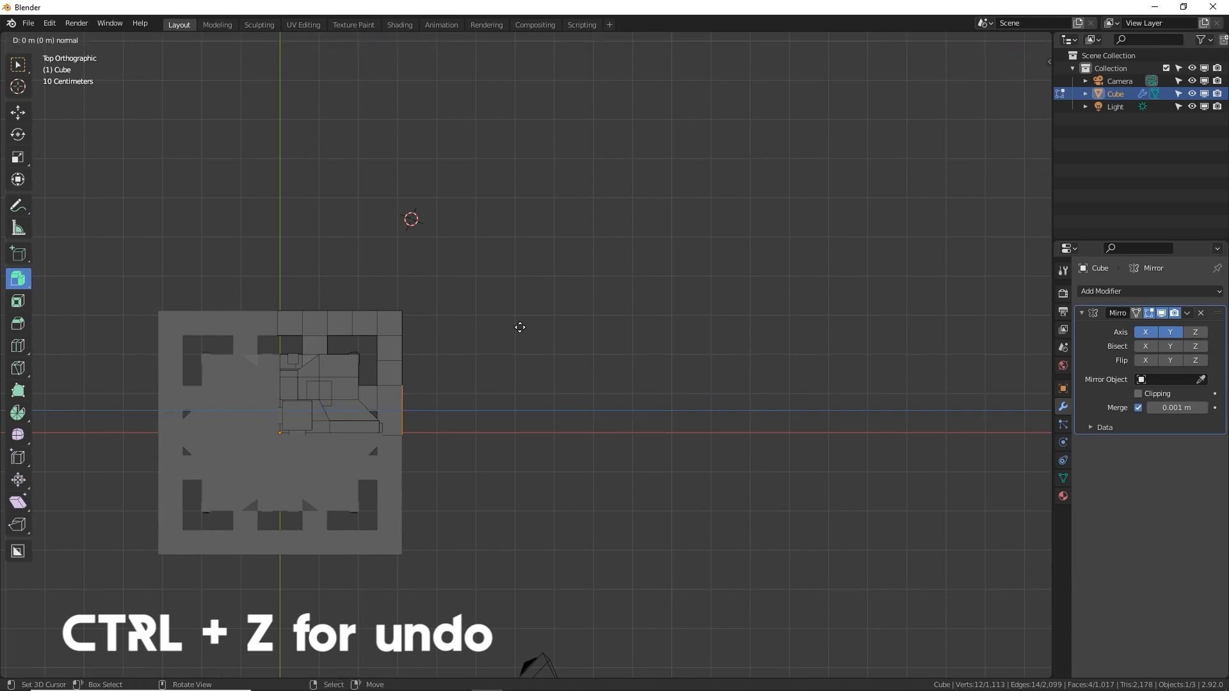
type("8")
key("Return")
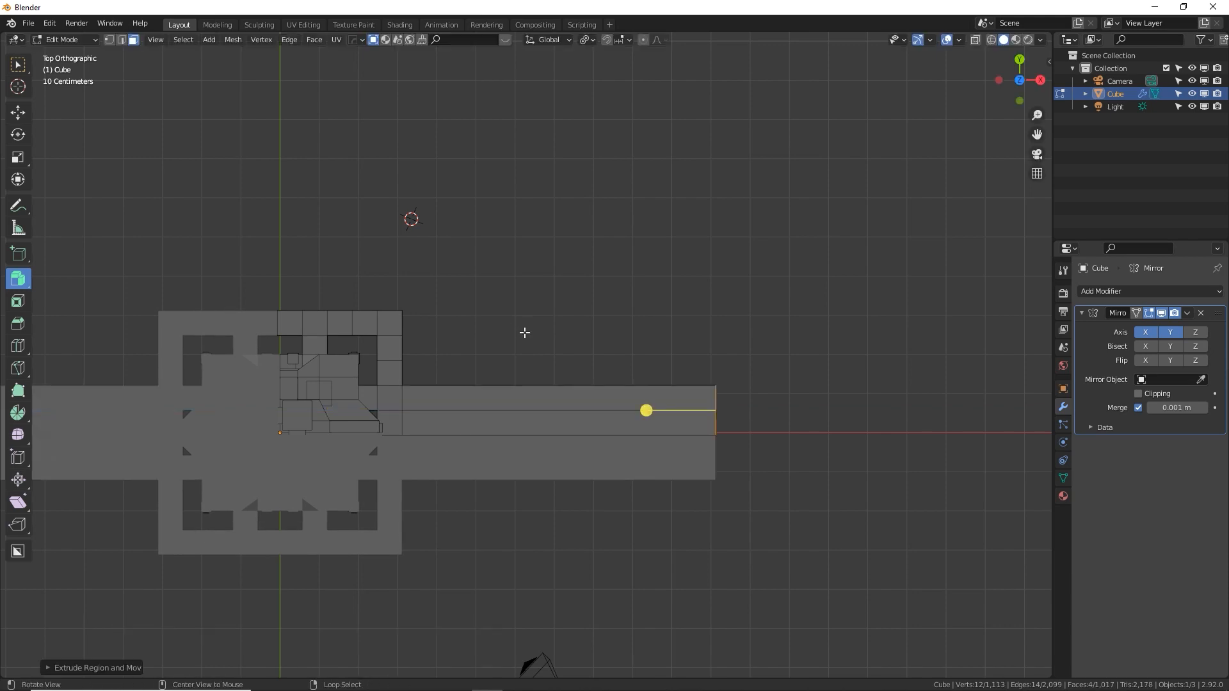
Undo the walkway extrusion and redo it to compare both versions in perspective
middle_click_drag(524, 333, 516, 233)
key("ctrl+z")
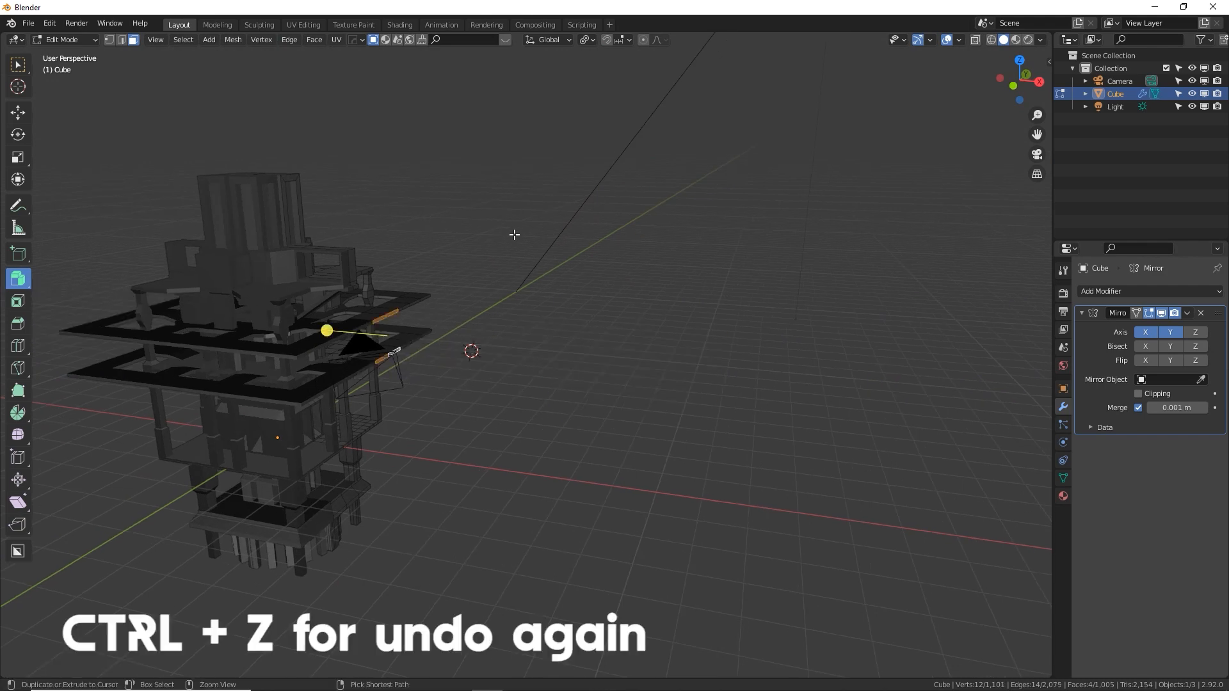
key("ctrl+shift+z")
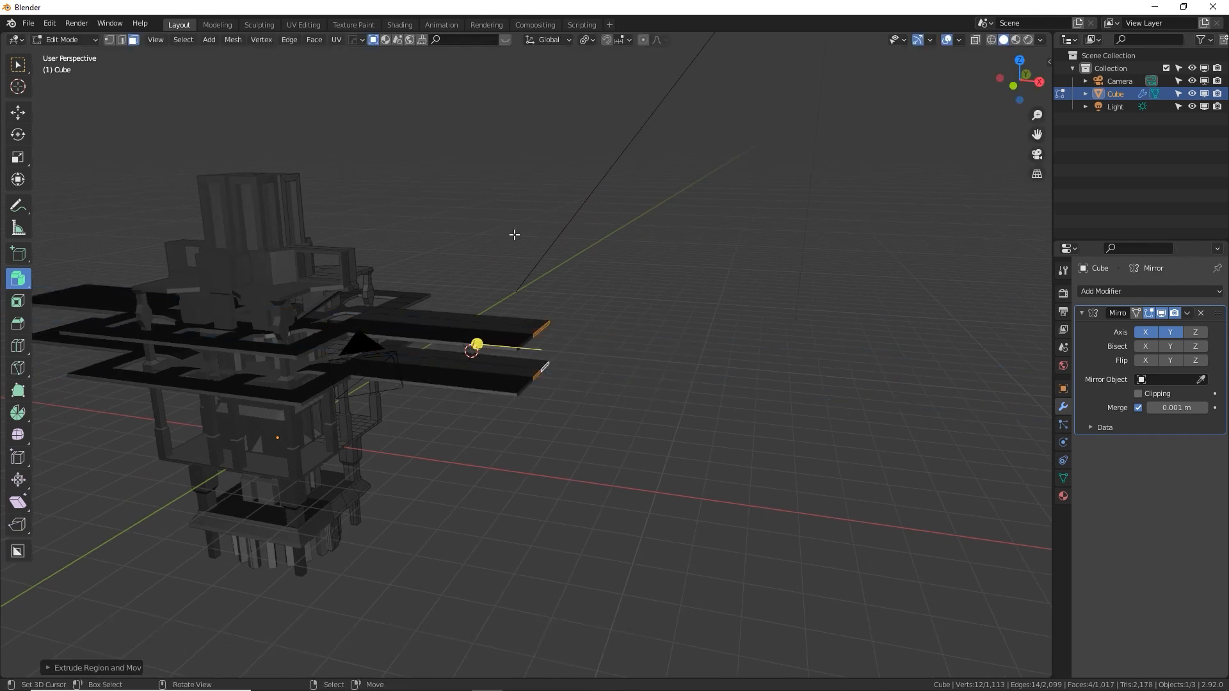
Select the two adjacent outer side faces of the lower ledge next to the X axis, beneath the long walkways
middle_click_drag(780, 343, 688, 367)
middle_click_drag(499, 386, 554, 401)
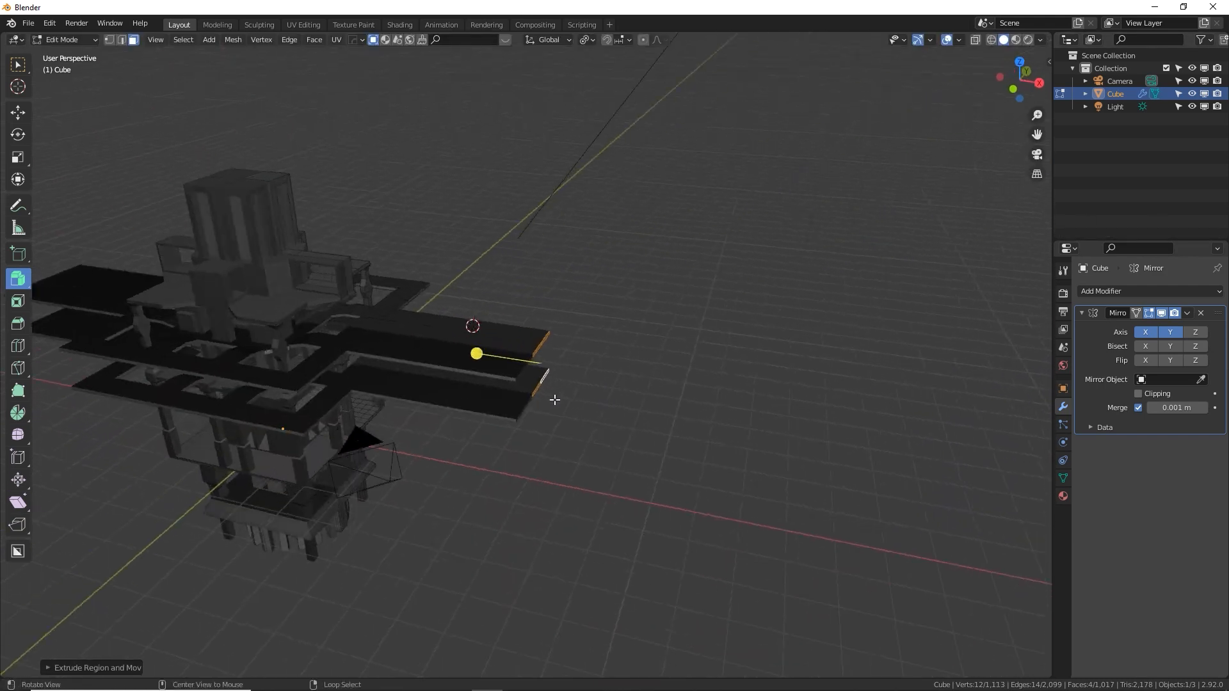
middle_click_drag(902, 371, 542, 481)
middle_click_drag(457, 435, 499, 411)
middle_click_drag(544, 375, 459, 391)
scroll(458, 387, "up", 6)
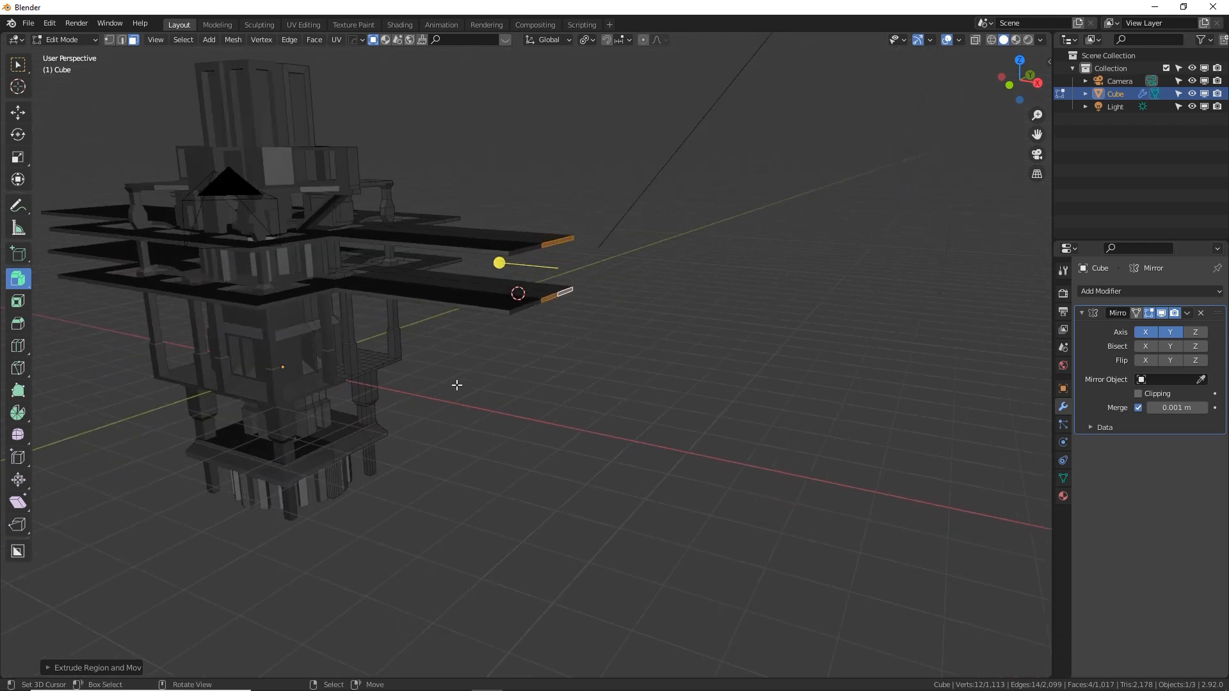
left_click(324, 369)
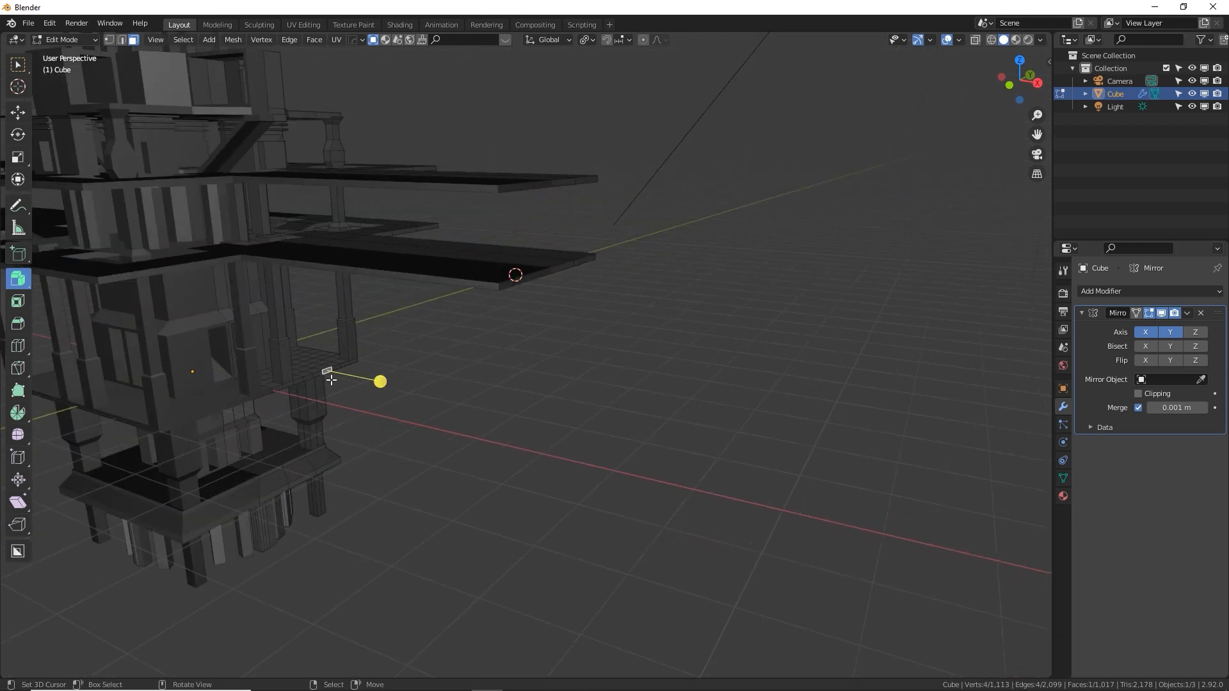
middle_click_drag(318, 373, 573, 316)
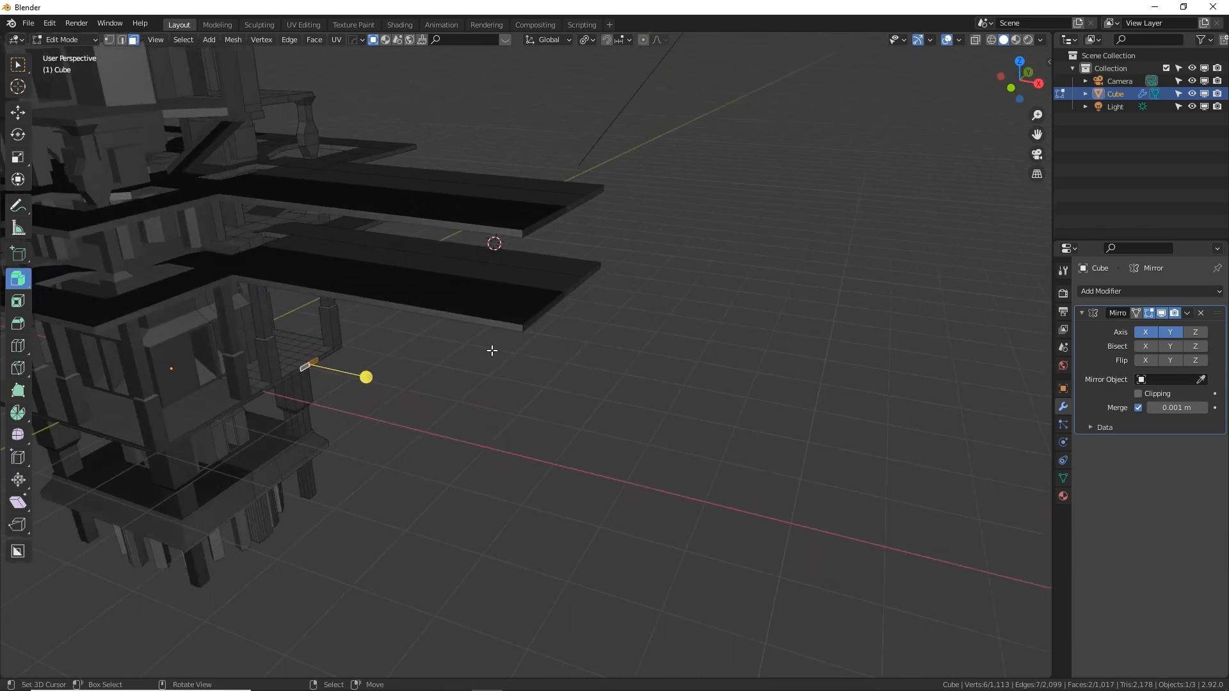
mouse_move(491, 351)
middle_mouse_down()
mouse_move(452, 379)
mouse_move(480, 371)
middle_mouse_up()
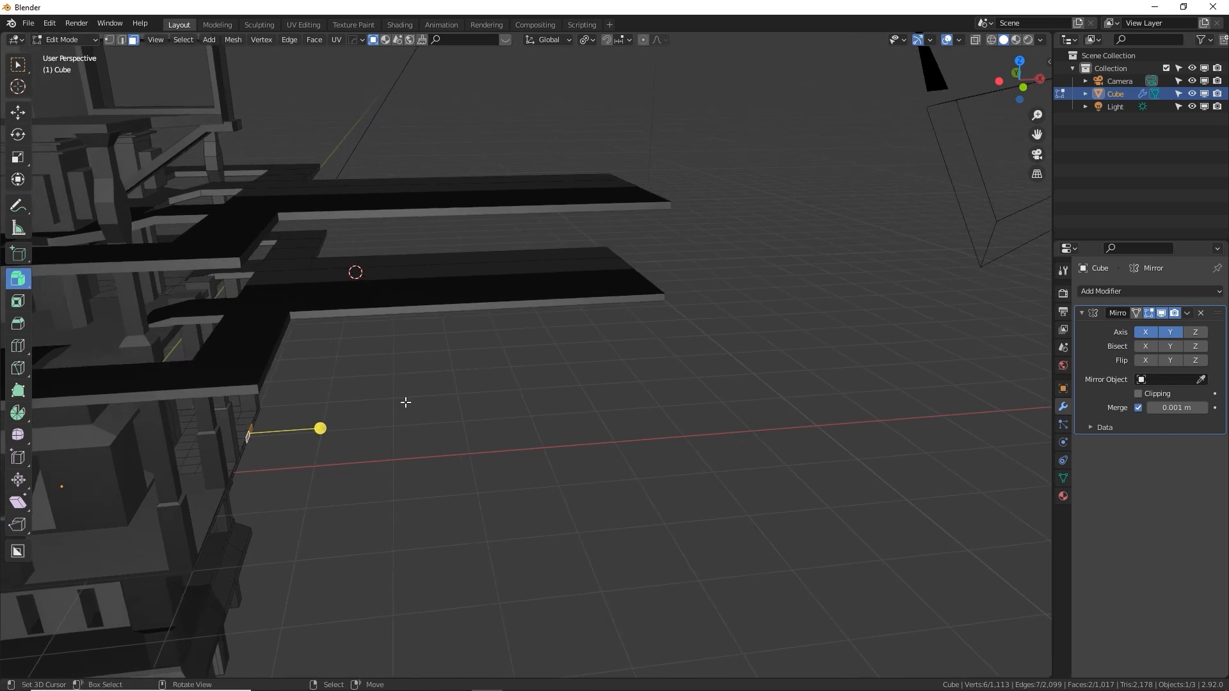
Turn on snapping and extrude the selected ledge faces about 5 m outward along X in the front view to form a lower walkway
key("KP_7")
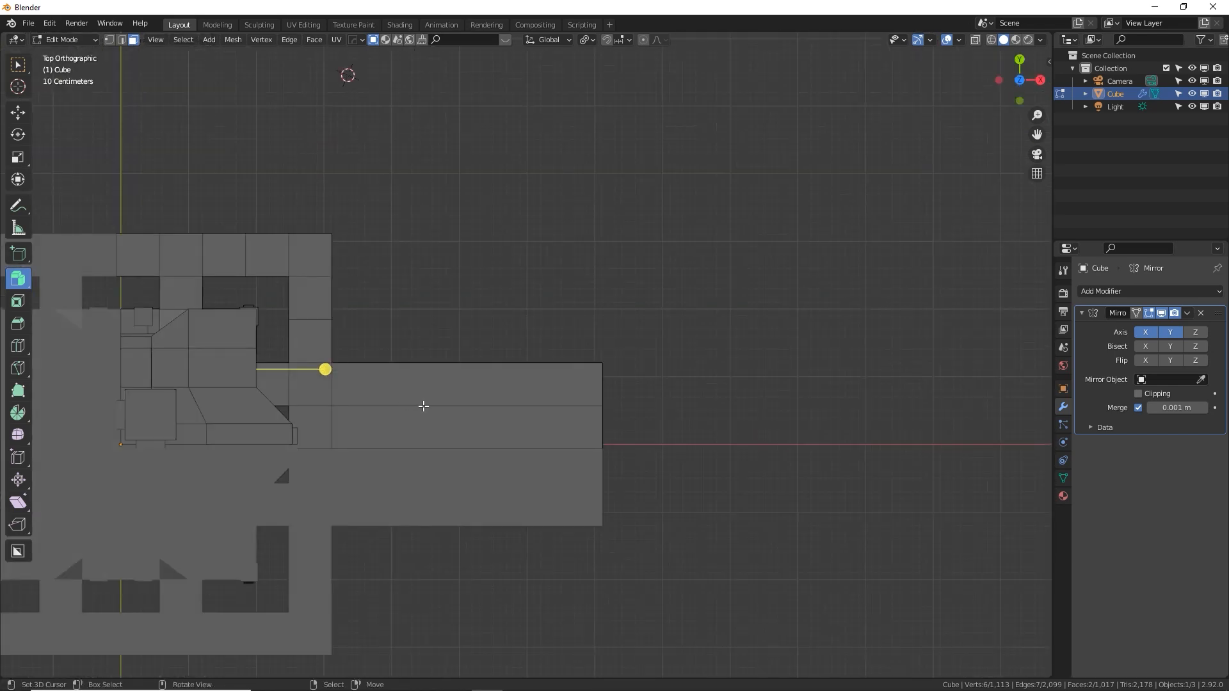
key("KP_1")
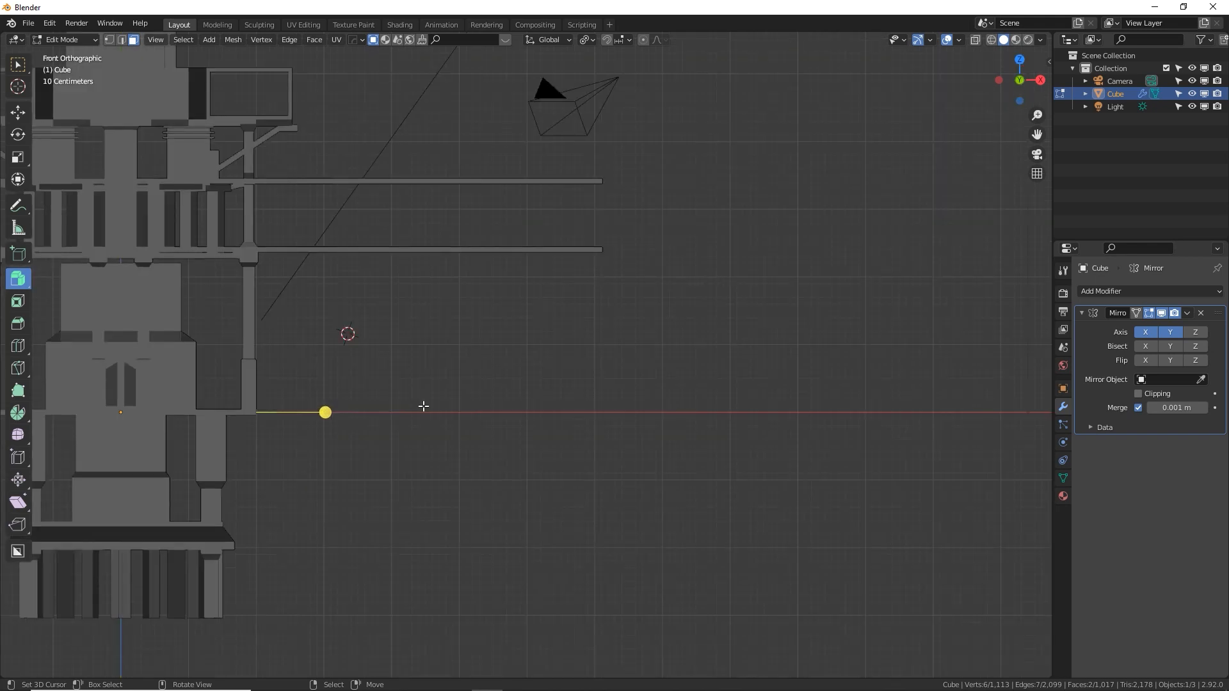
left_click(609, 40)
key("e")
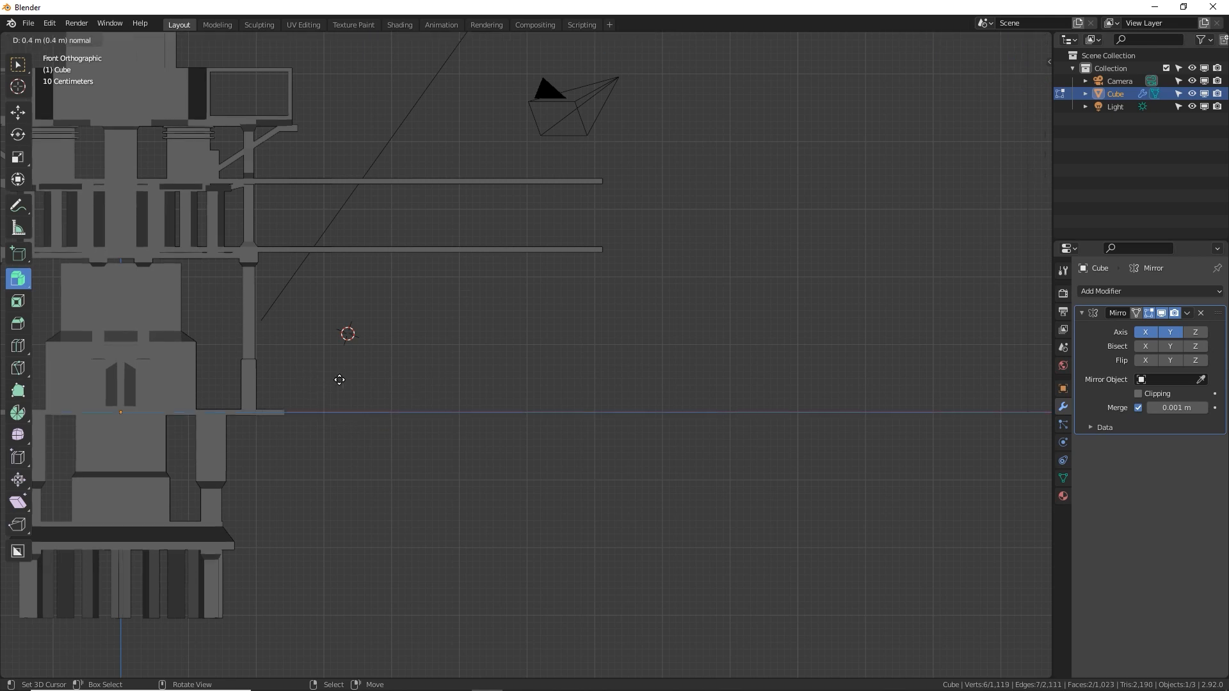
left_click(642, 360)
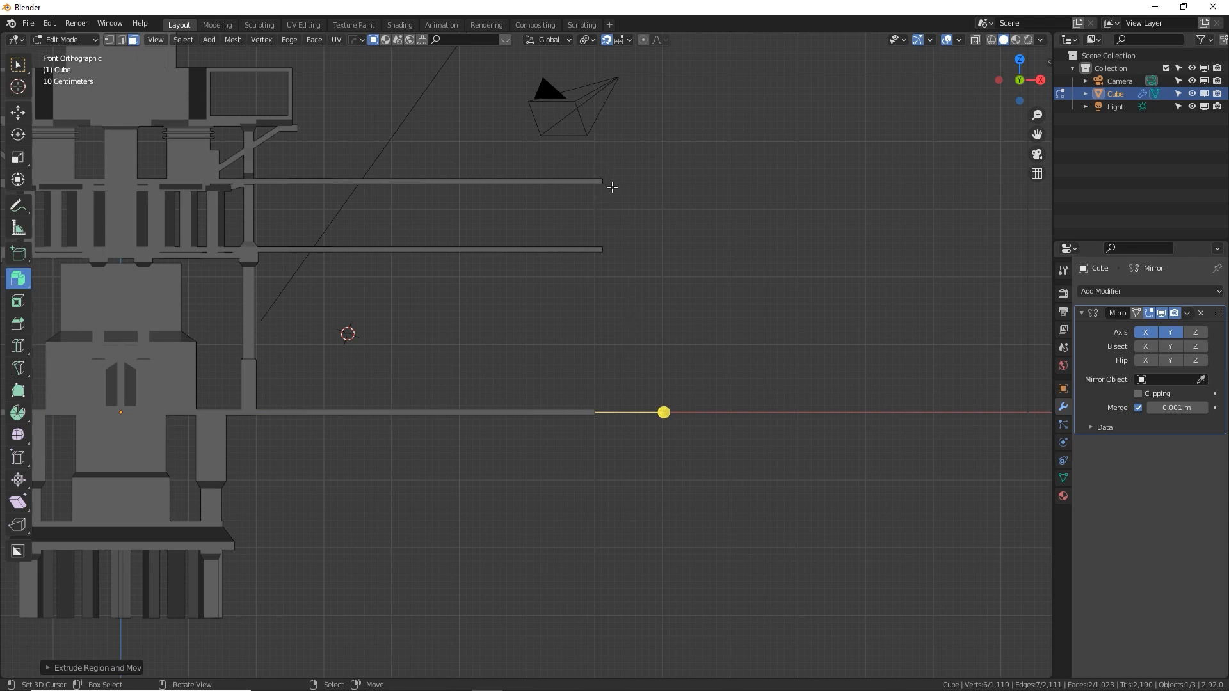
Try to line up the four end faces of the two upper walkways with the lower one by moving them -0.1 m along X
middle_click_drag(609, 186, 584, 274)
right_click(581, 256)
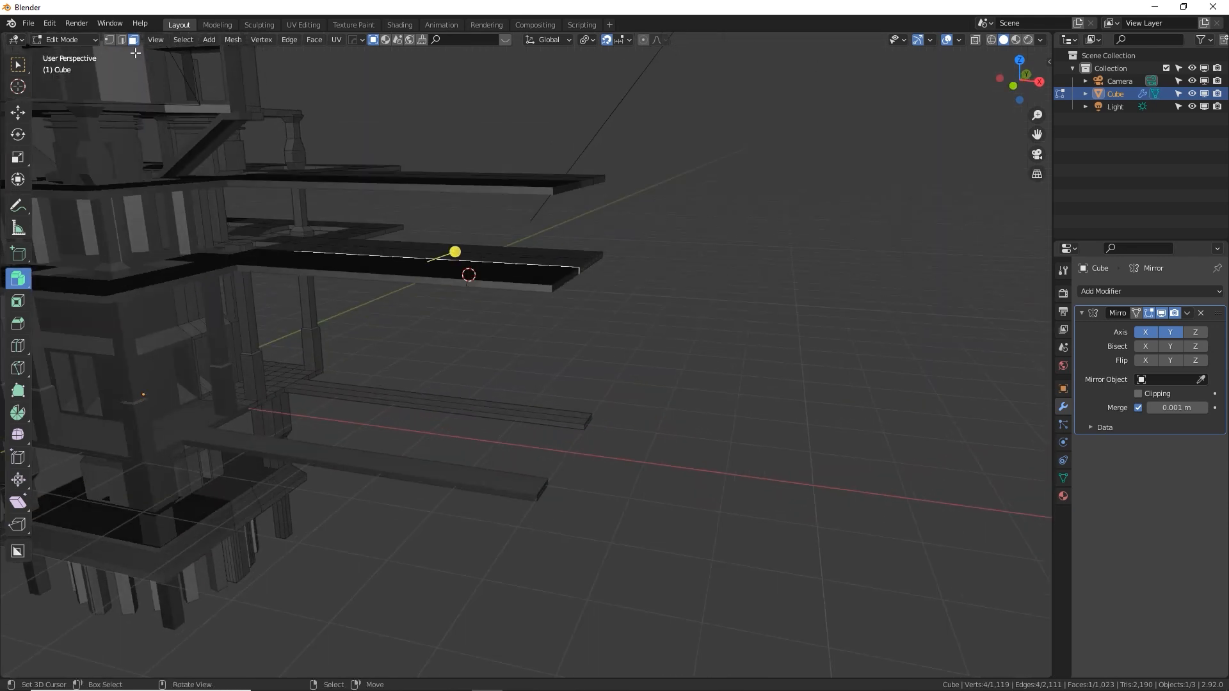
right_click(590, 262)
right_click(595, 180, "shift")
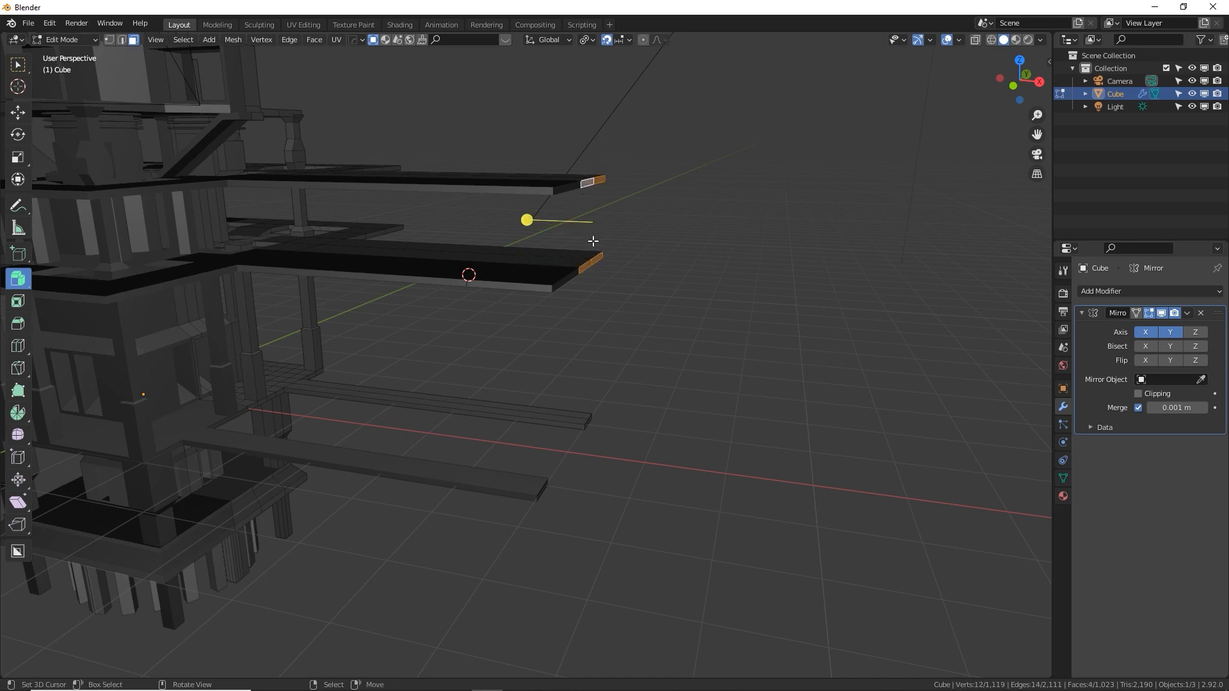
key("KP_1")
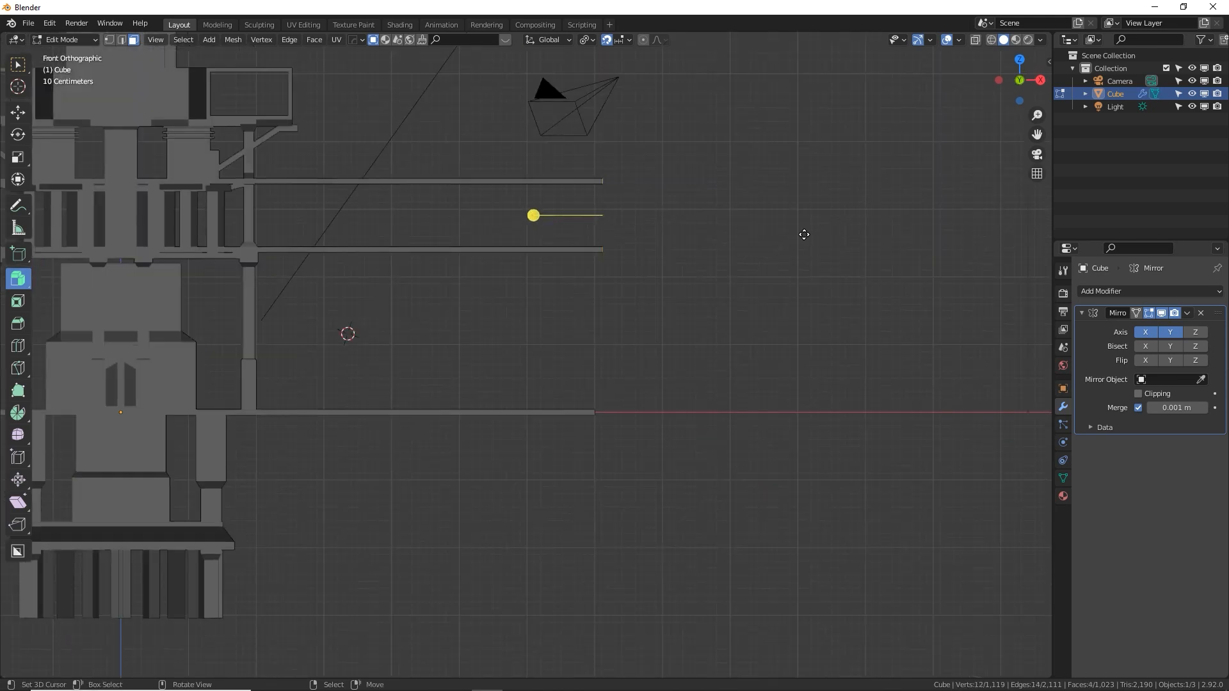
key("g")
key("x")
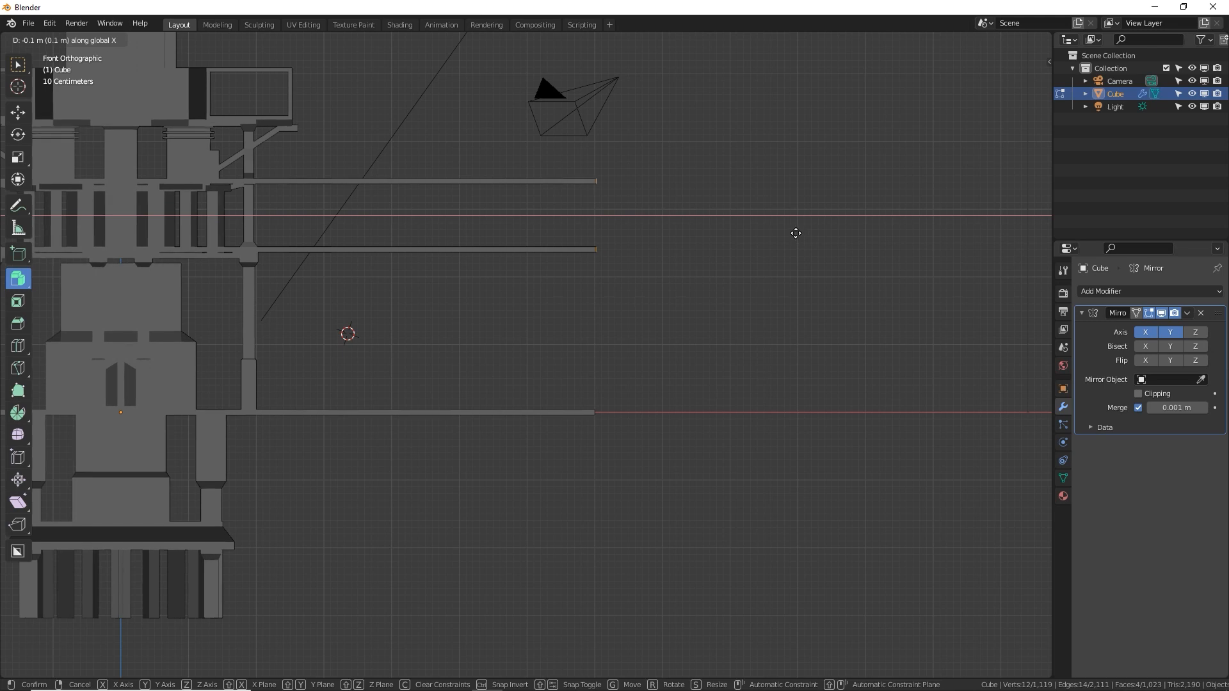
left_click(796, 232)
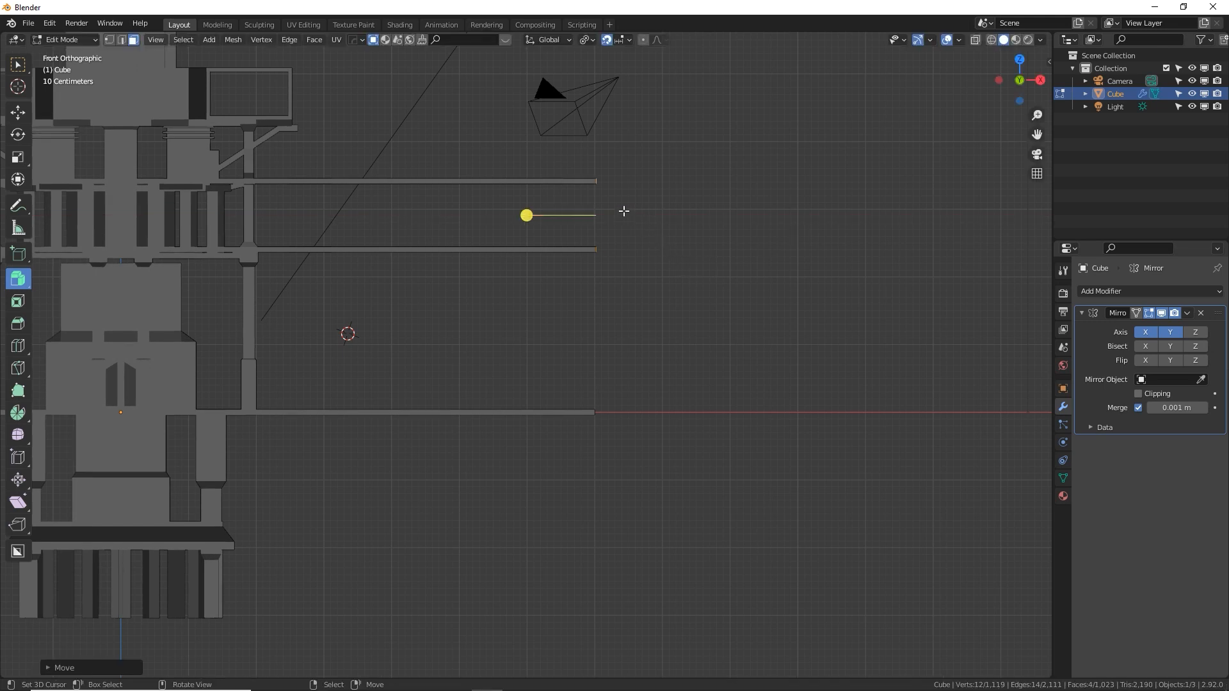
Snap the 3D cursor to the end face of the lower walkway
middle_click_drag(626, 211, 609, 241, "shift")
scroll(611, 244, "up", 2)
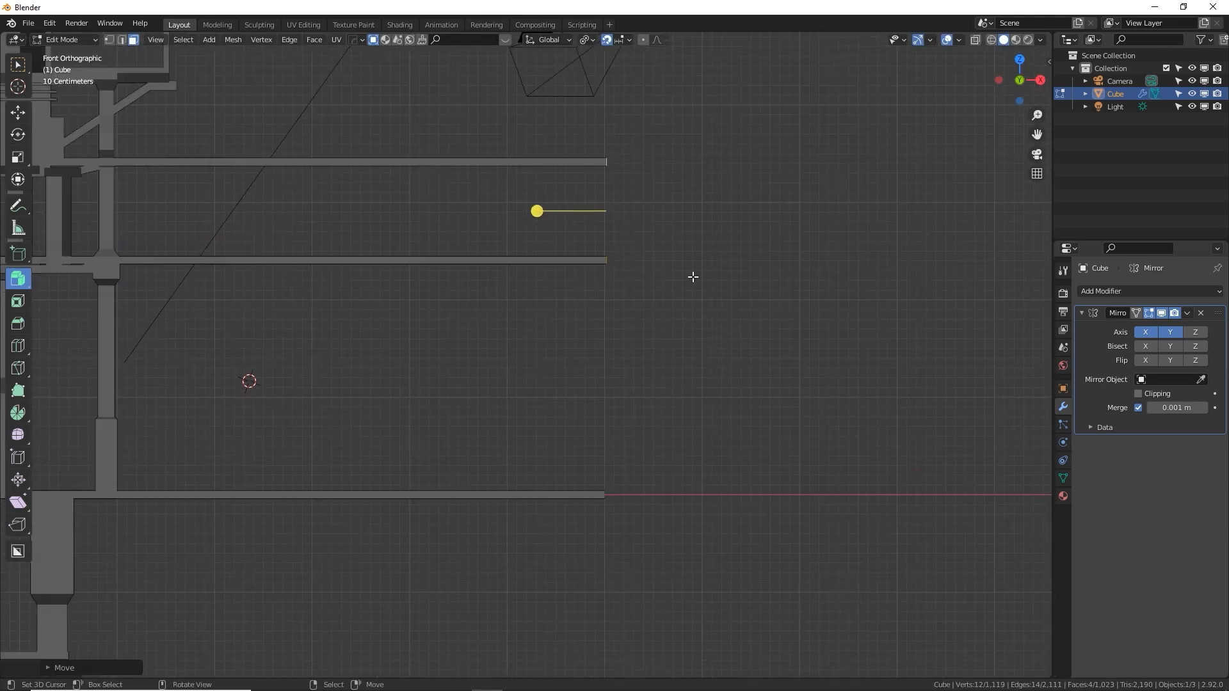
middle_click_drag(688, 407, 636, 455)
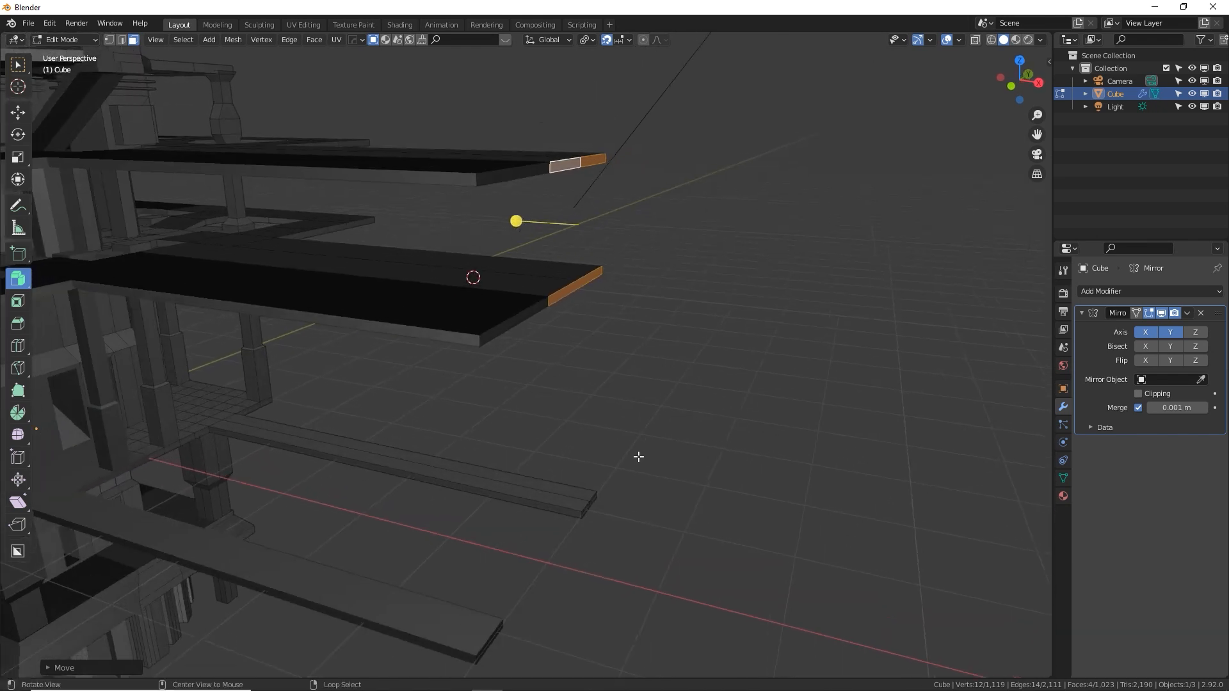
left_click(589, 512)
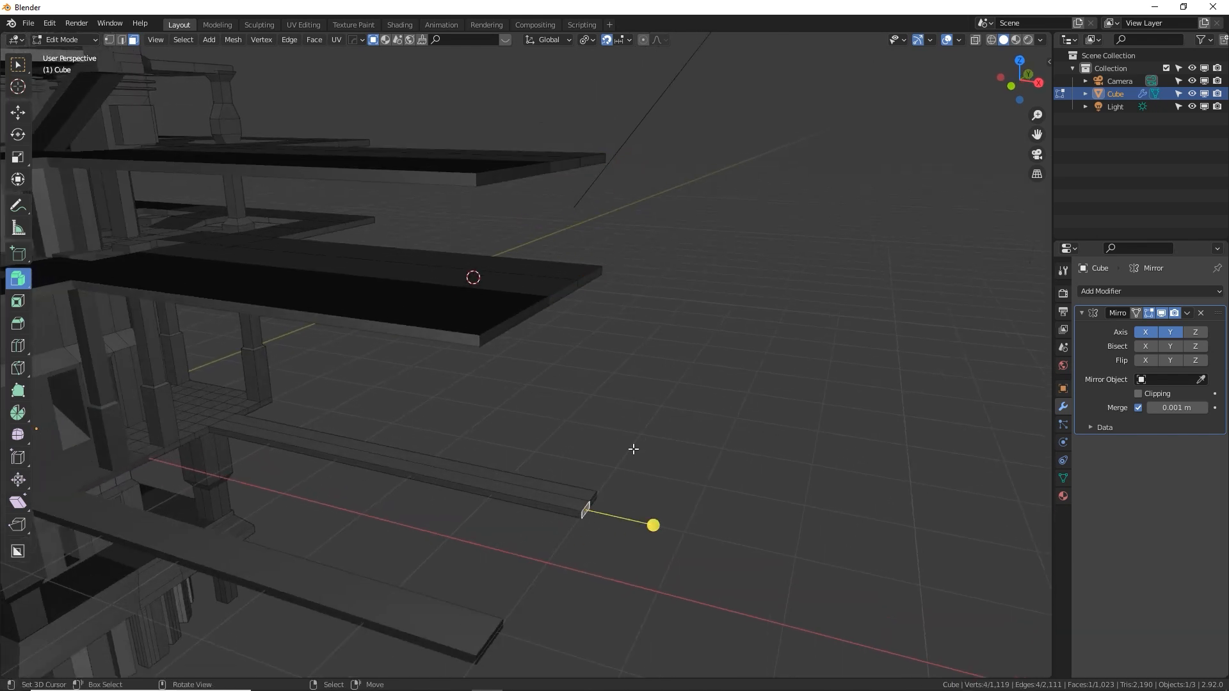
key("shift+s")
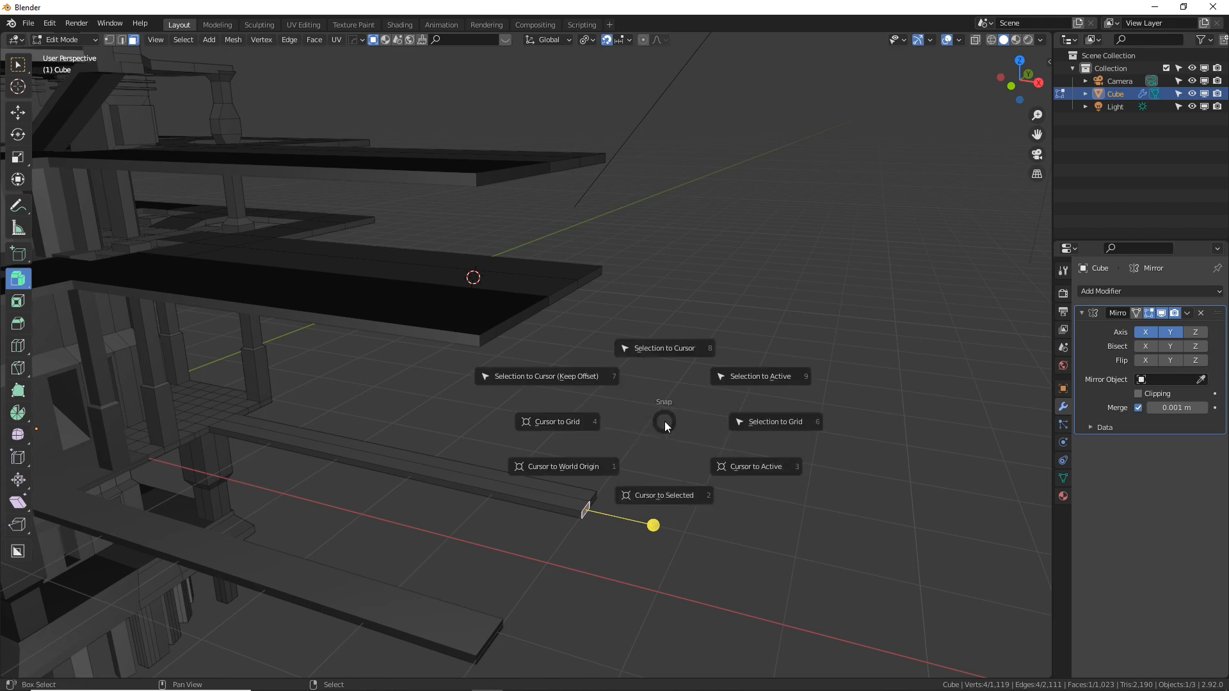
left_click(657, 498)
middle_click_drag(609, 511, 560, 501)
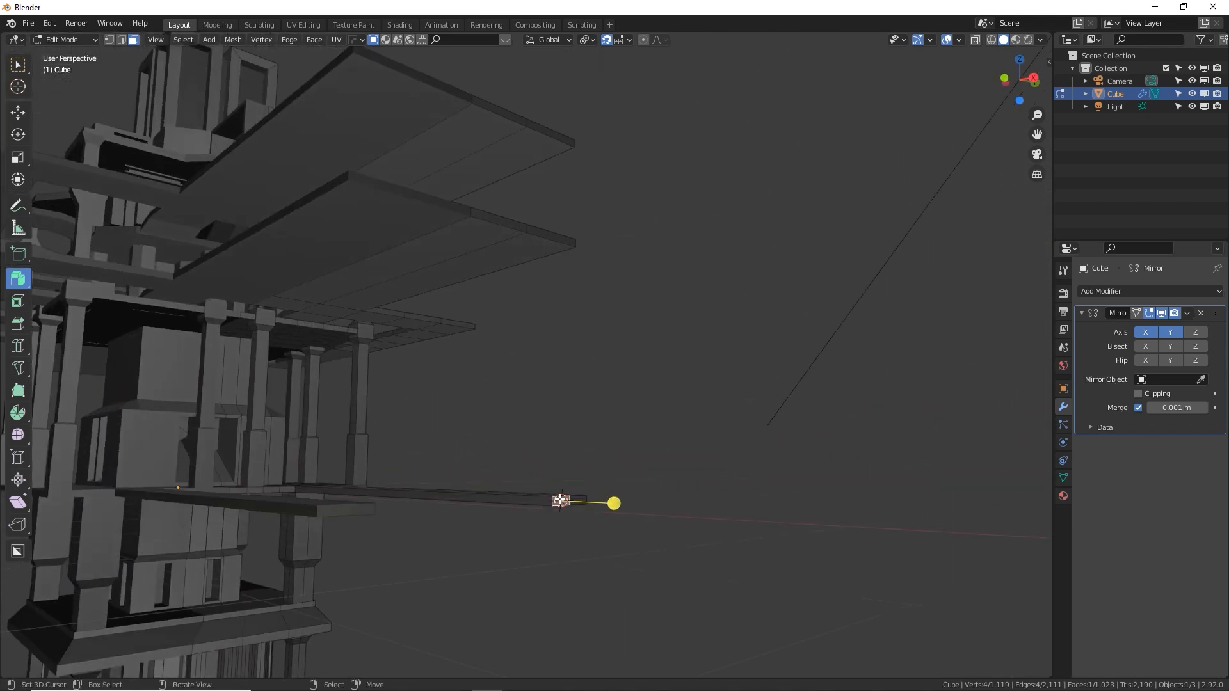
With snapping off and 3D Cursor as pivot point, scale the four end faces of the two upper walkways along X to align with the cursor
key("KP_1")
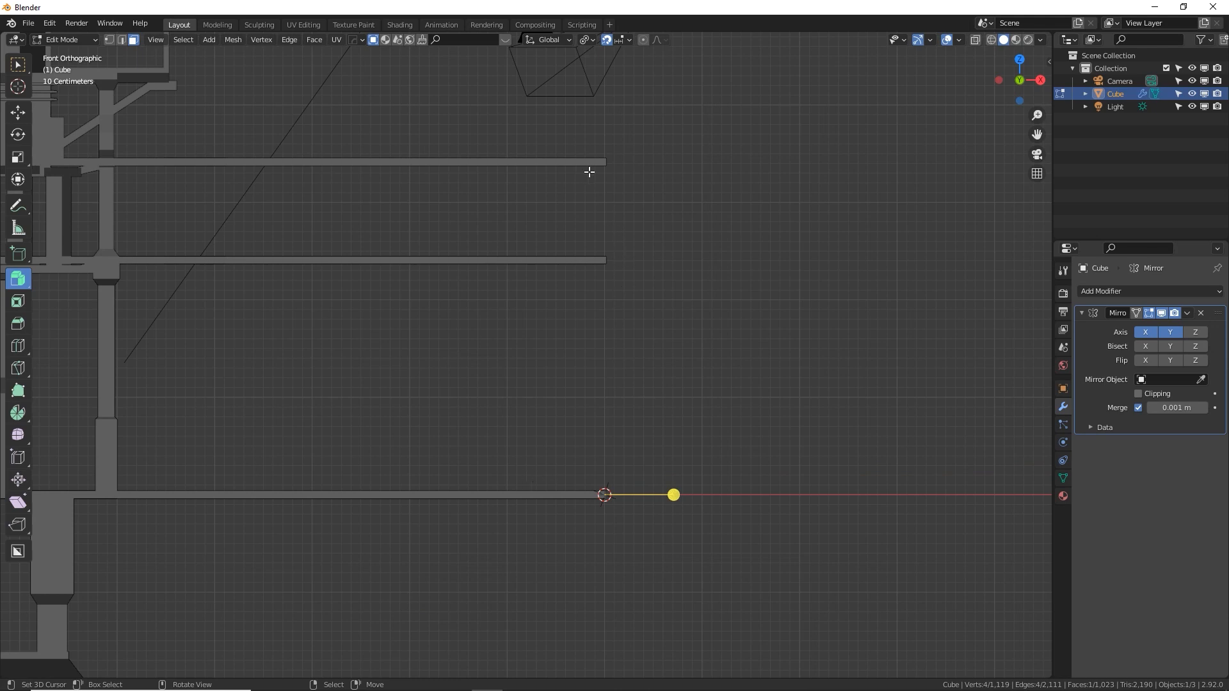
middle_click_drag(644, 148, 565, 183)
left_click(554, 172)
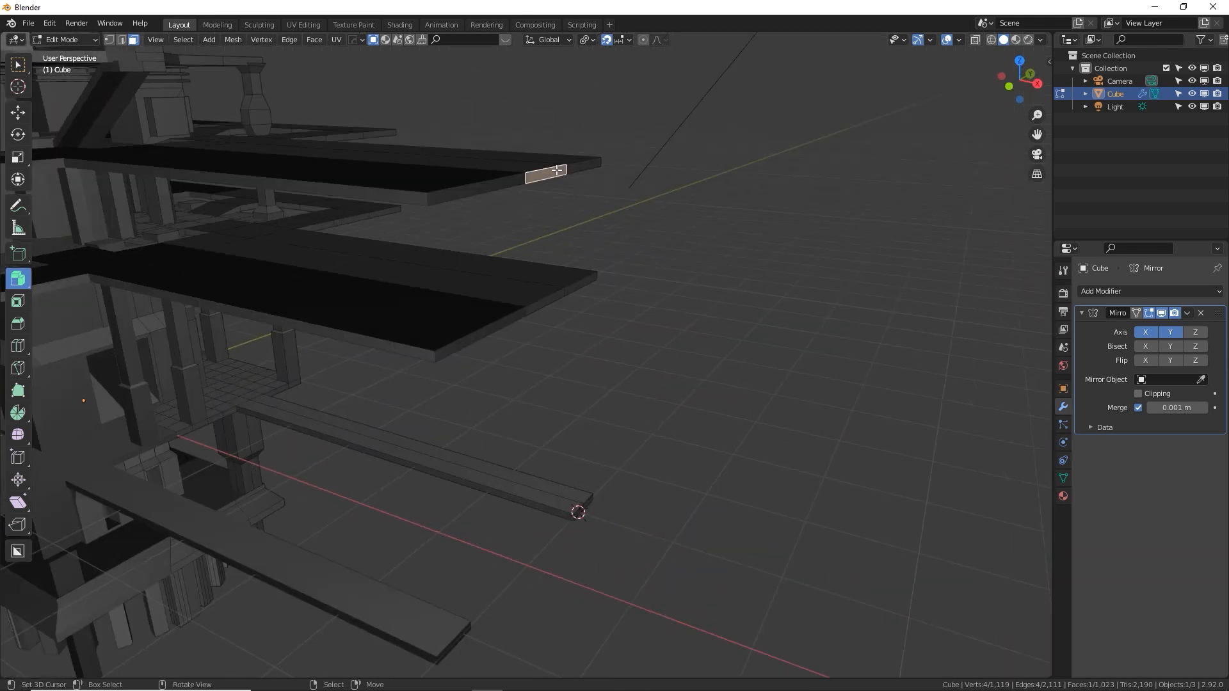
left_click(577, 166, "shift")
left_click(558, 296, "shift")
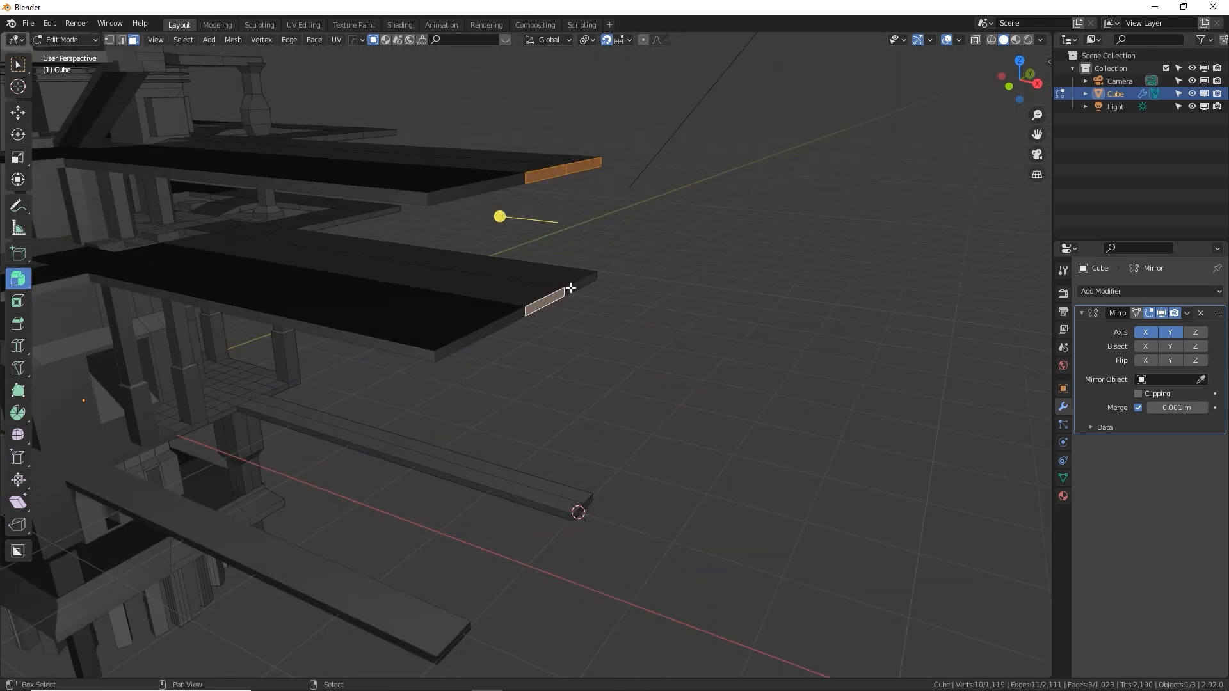
left_click(579, 283, "shift")
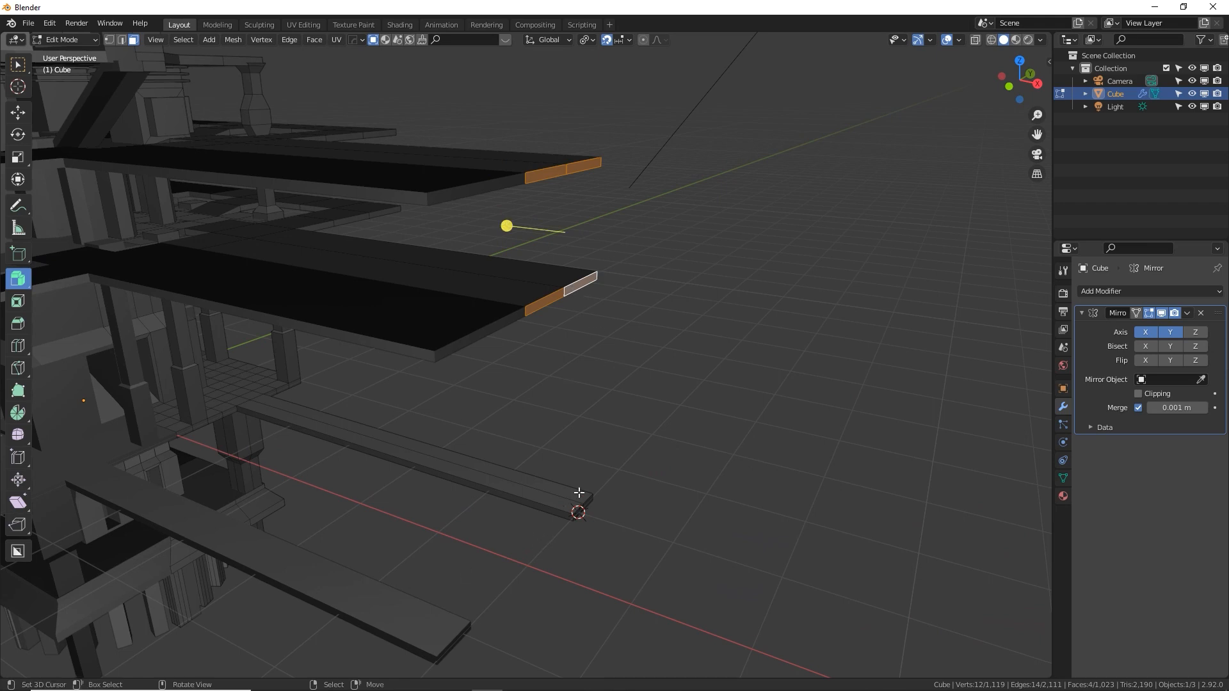
key("KP_1")
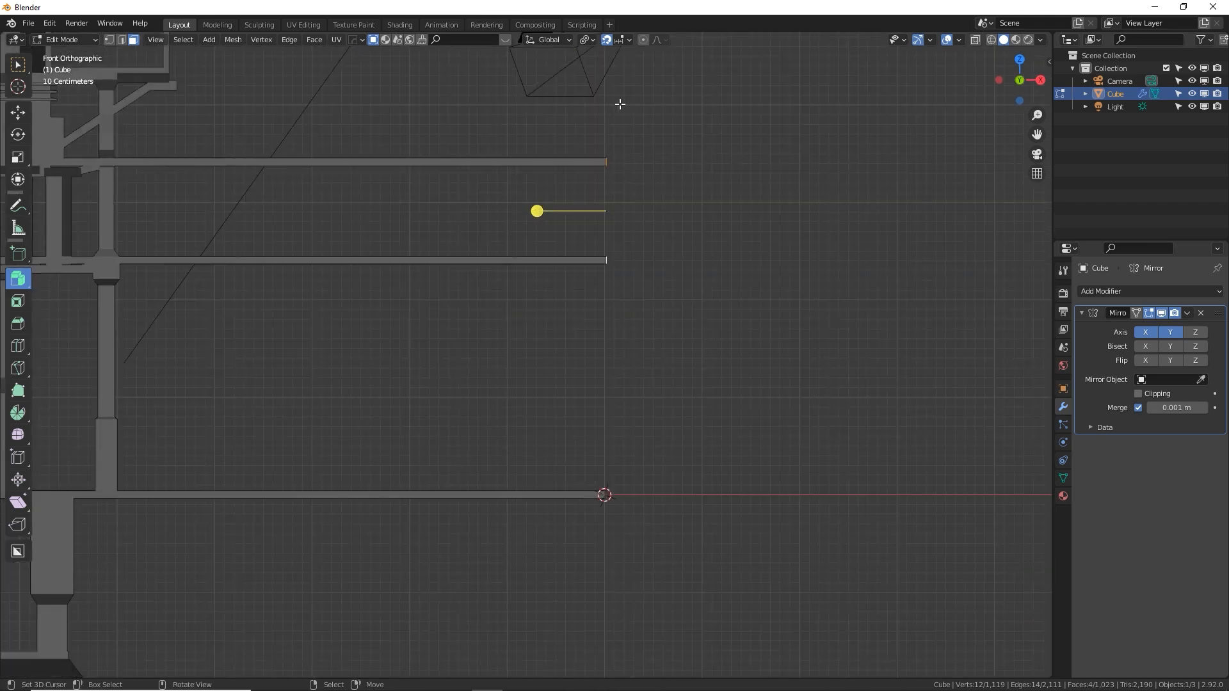
left_click(608, 42)
left_click(587, 40)
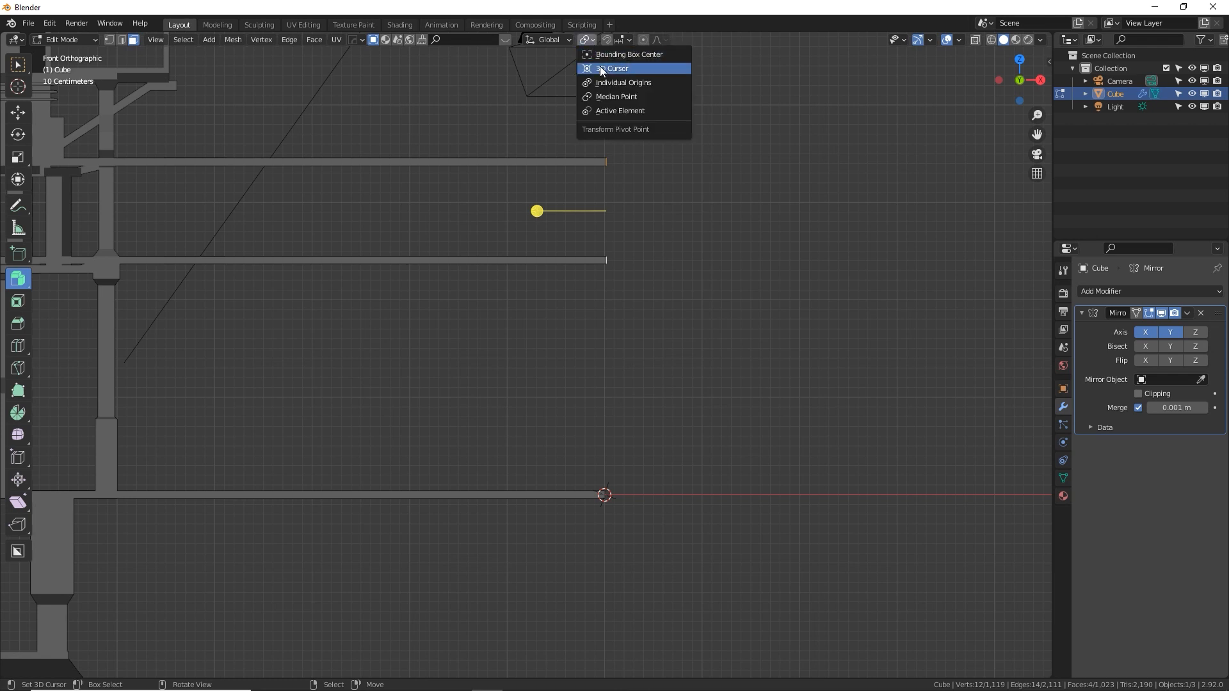
left_click(605, 68)
key("s")
key("x")
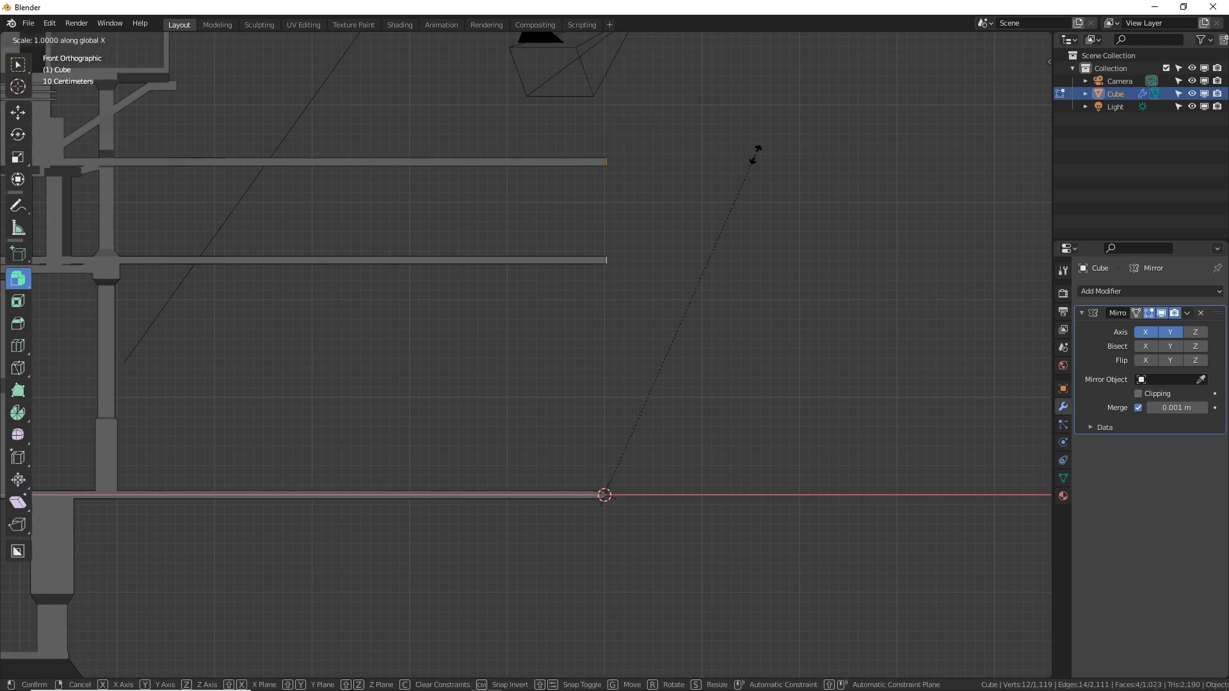
left_click(755, 154)
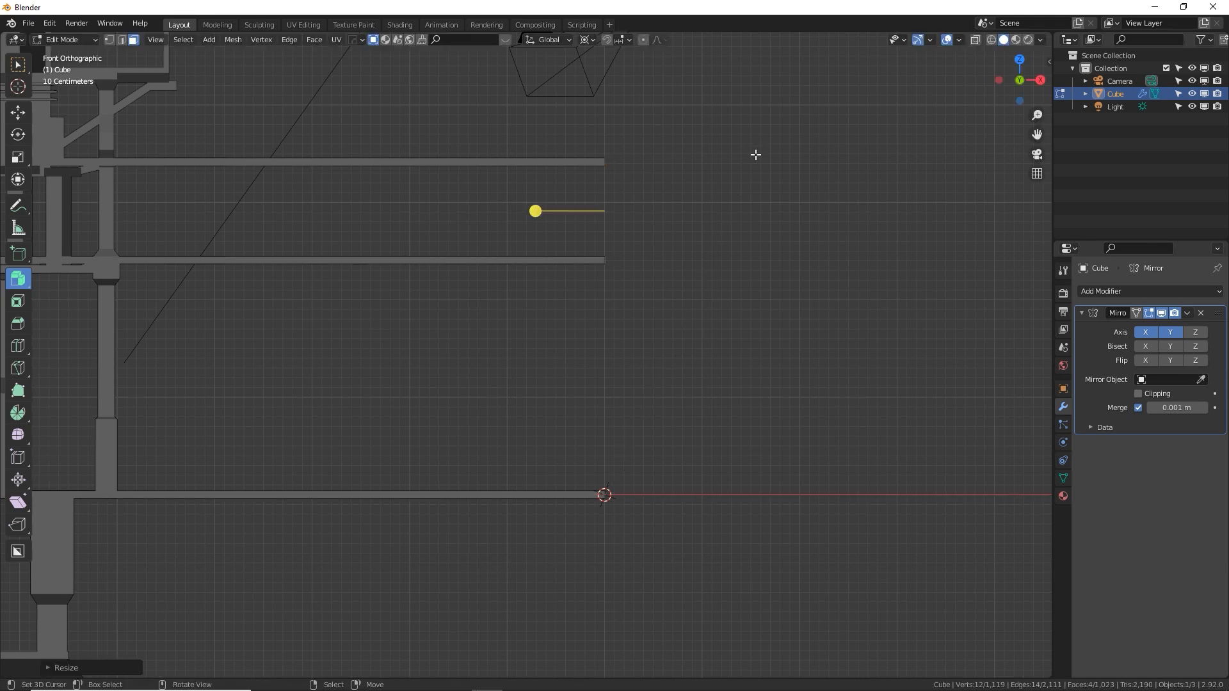
Check the alignment of the walkway ends in front view, and examine the walkways in perspective in Object Mode
middle_click_drag(709, 177, 641, 243, "shift")
scroll(641, 244, "up", 4)
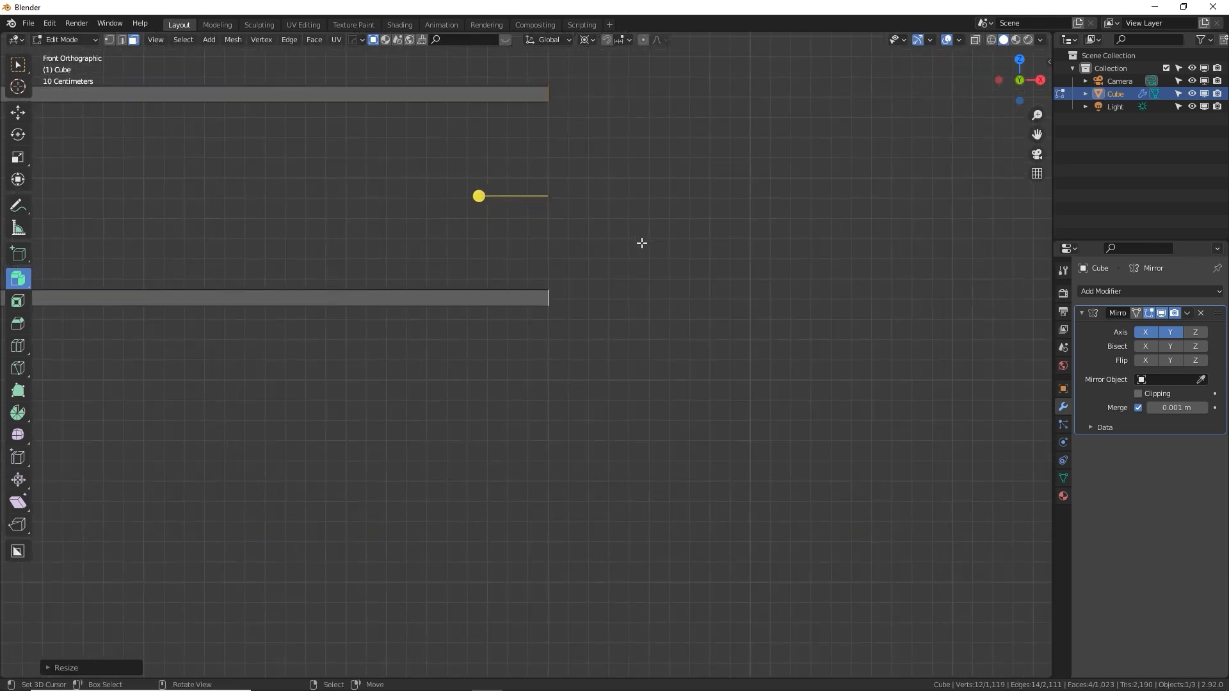
middle_click_drag(630, 309, 620, 34, "shift")
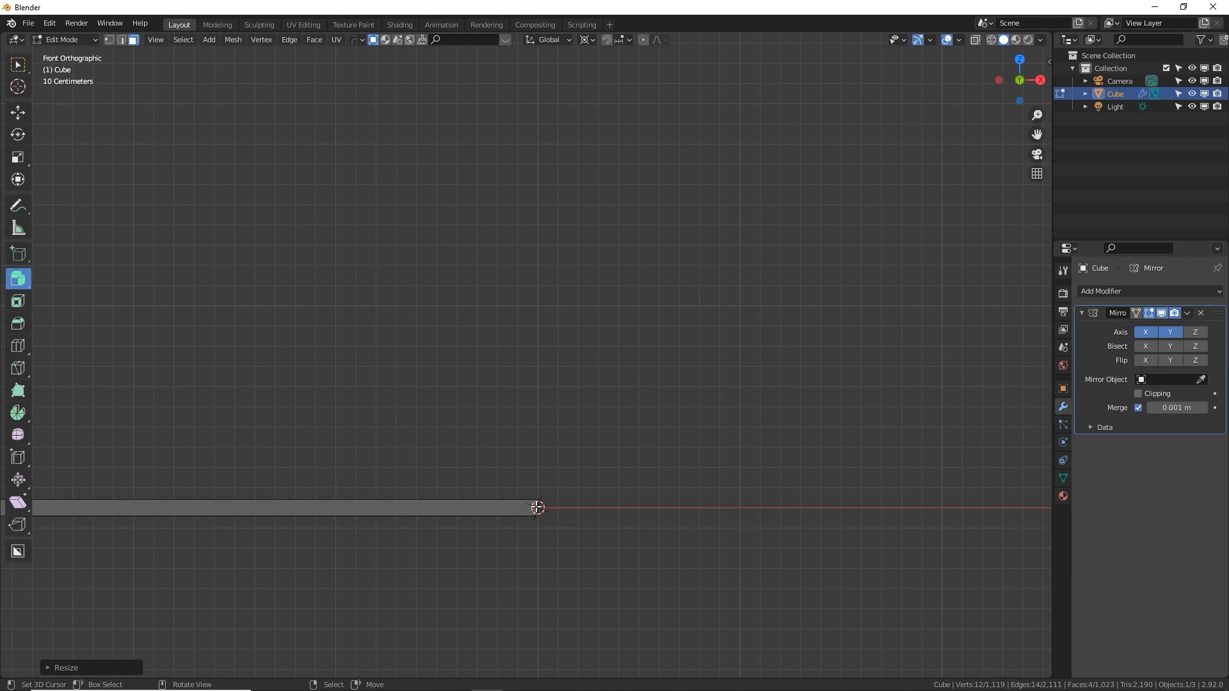
middle_click_drag(619, 442, 591, 467)
scroll(592, 467, "down", 3)
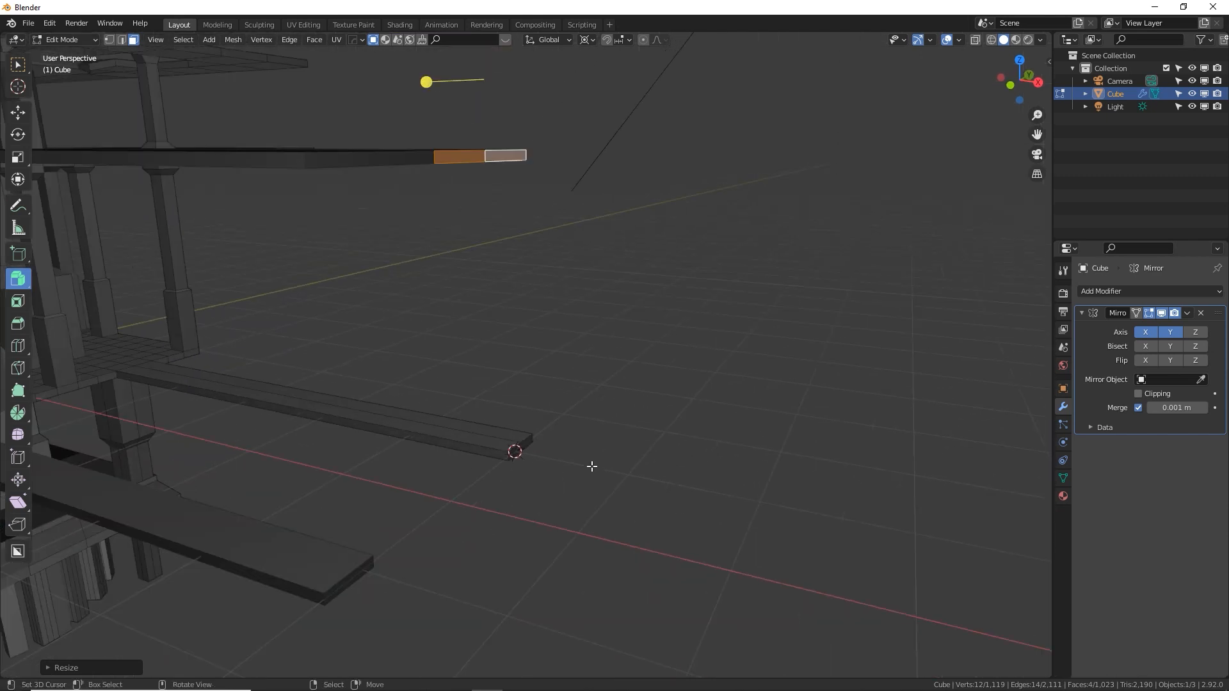
scroll(590, 464, "down", 1)
middle_click_drag(568, 373, 605, 396)
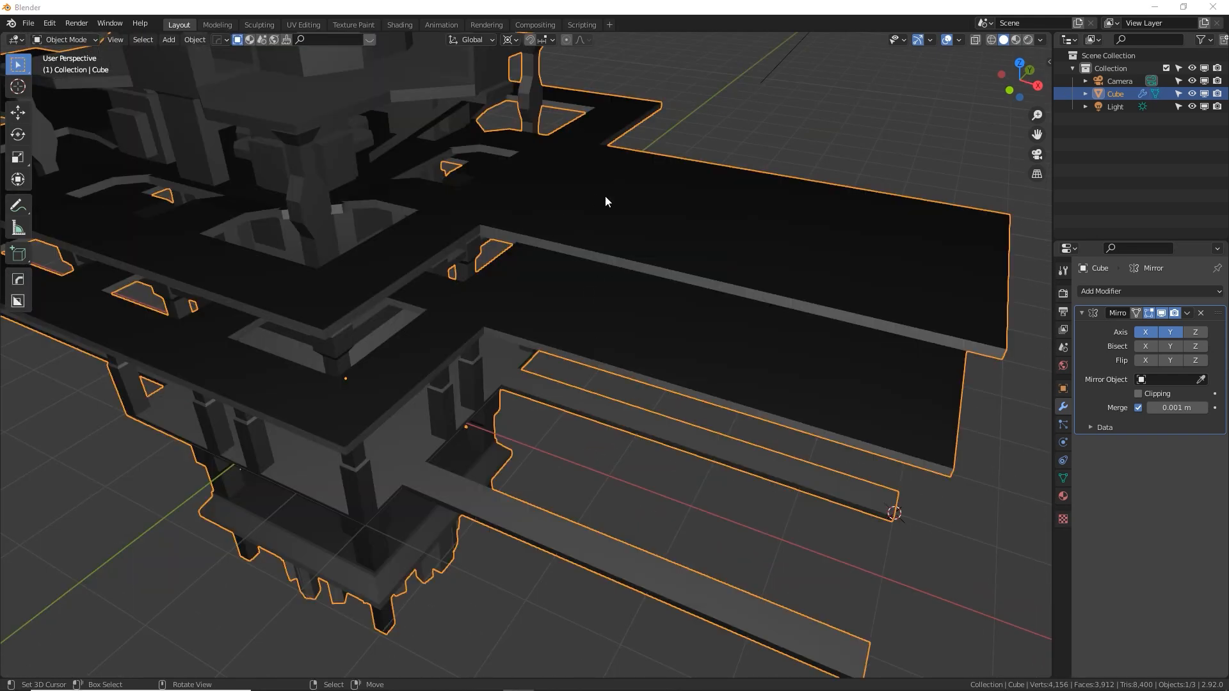
middle_click_drag(549, 324, 533, 304)
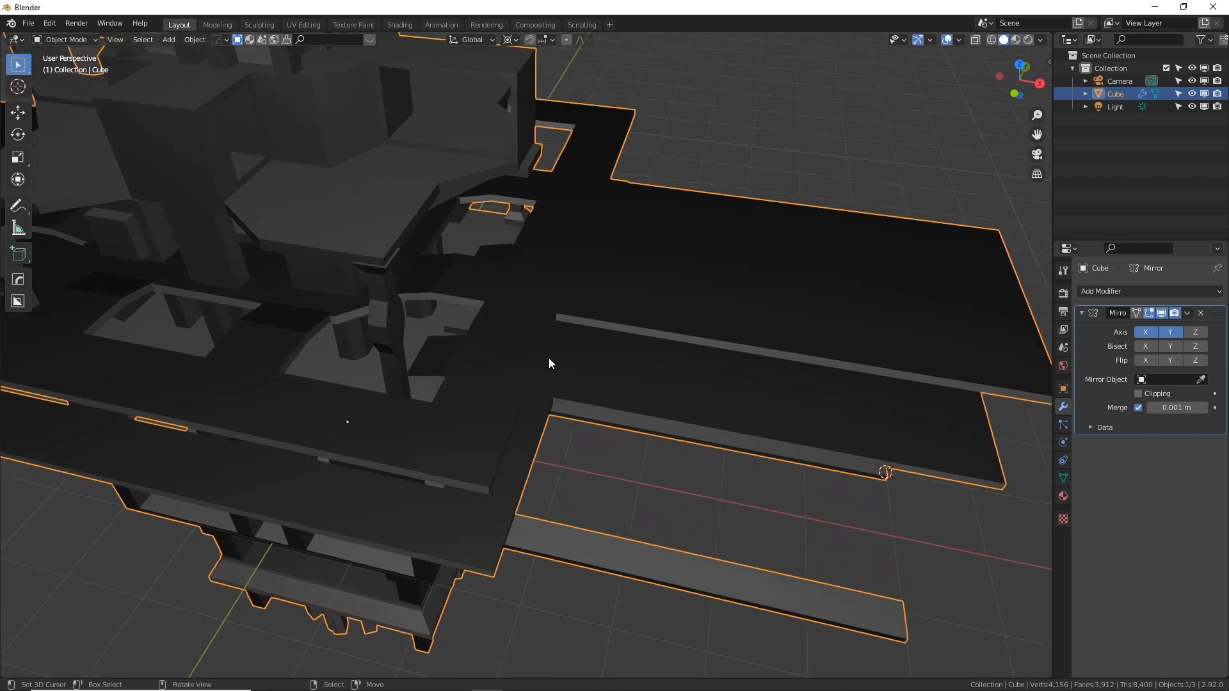
middle_click_drag(571, 339, 546, 242)
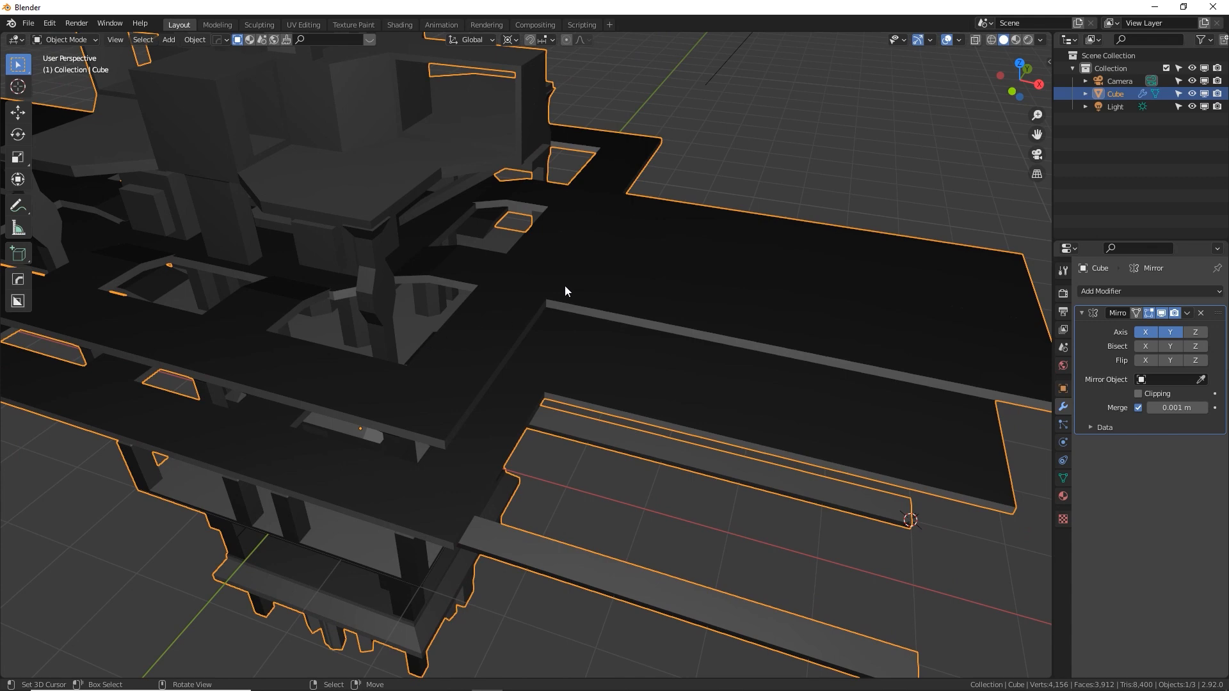
middle_click_drag(564, 292, 555, 300)
Select all geometry linked to the two long-walkway platforms in Edit Mode and flip its normals
key("Tab")
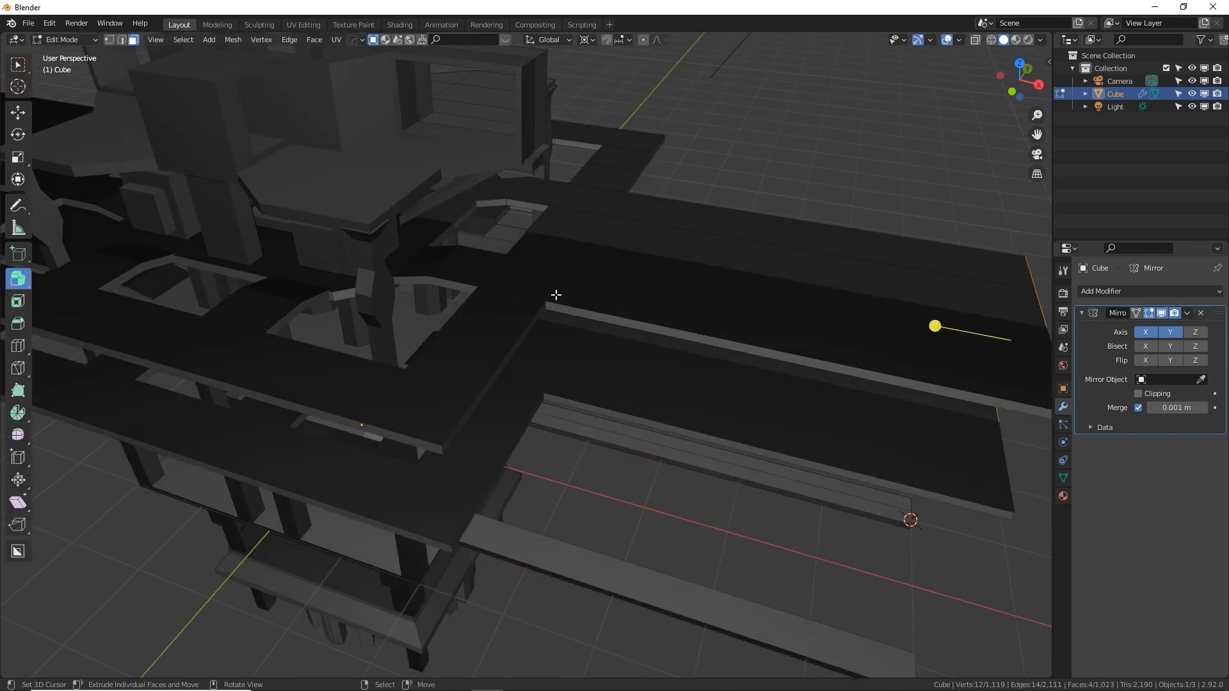
left_click(653, 233)
middle_click_drag(652, 233, 648, 359)
left_click(631, 419, "shift")
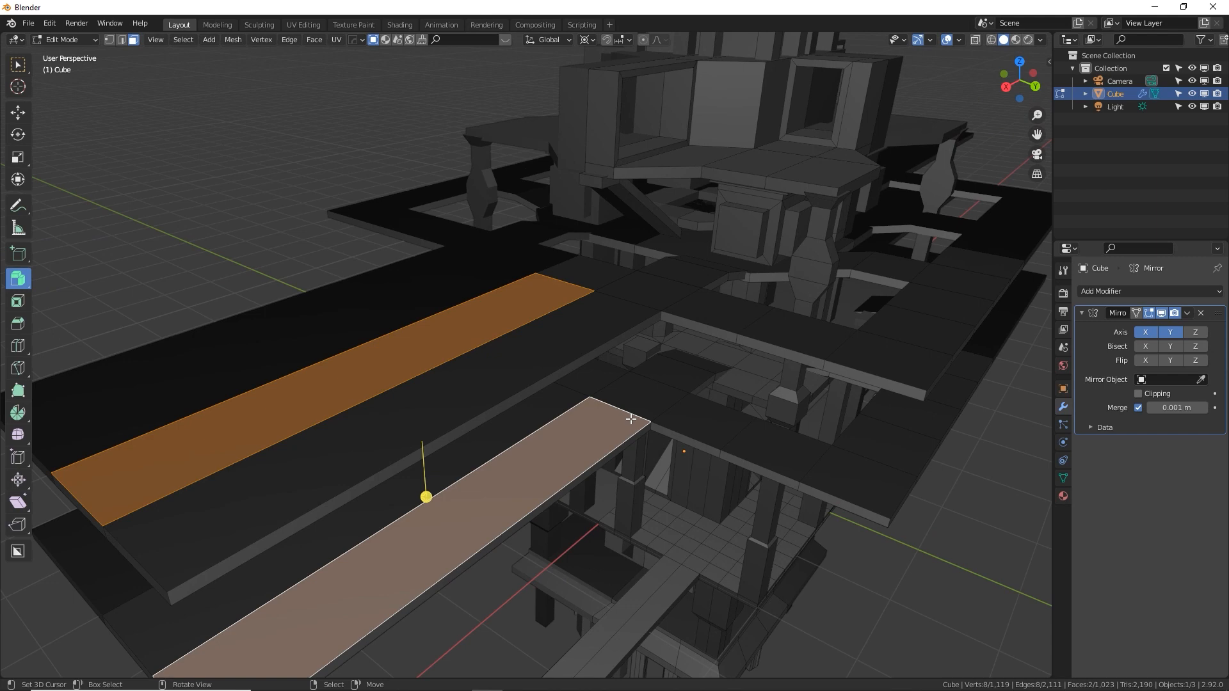
key("ctrl+l")
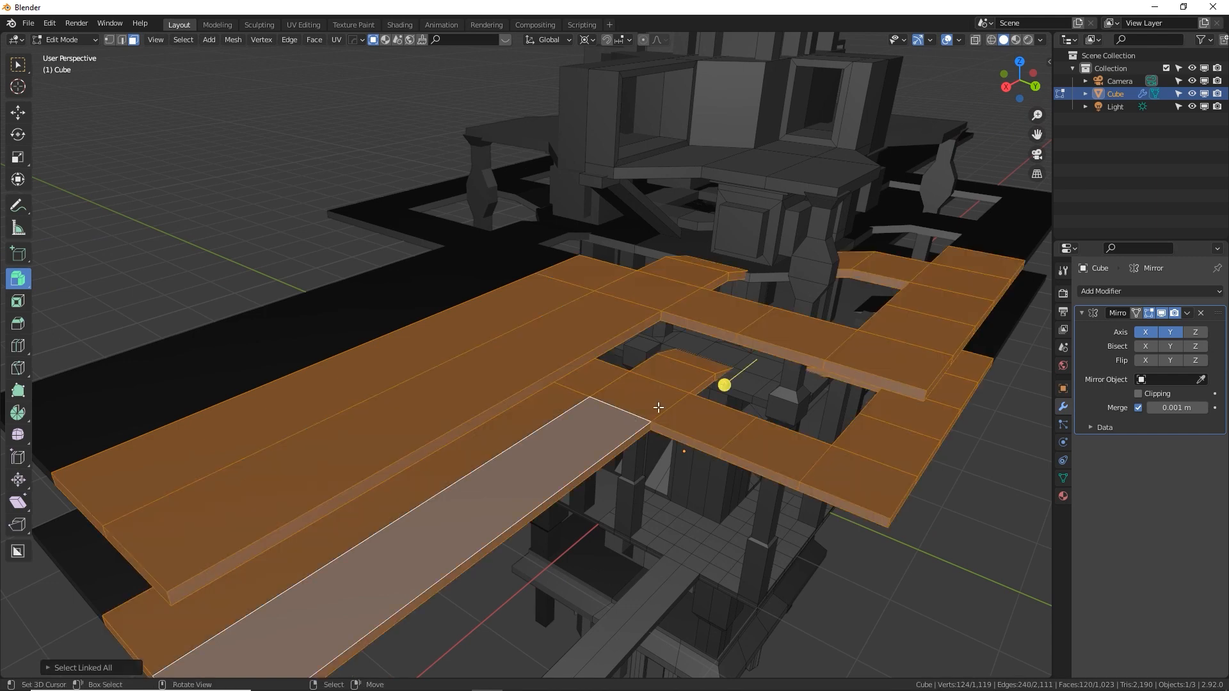
middle_click_drag(659, 407, 581, 405, "shift")
middle_click_drag(702, 378, 656, 386)
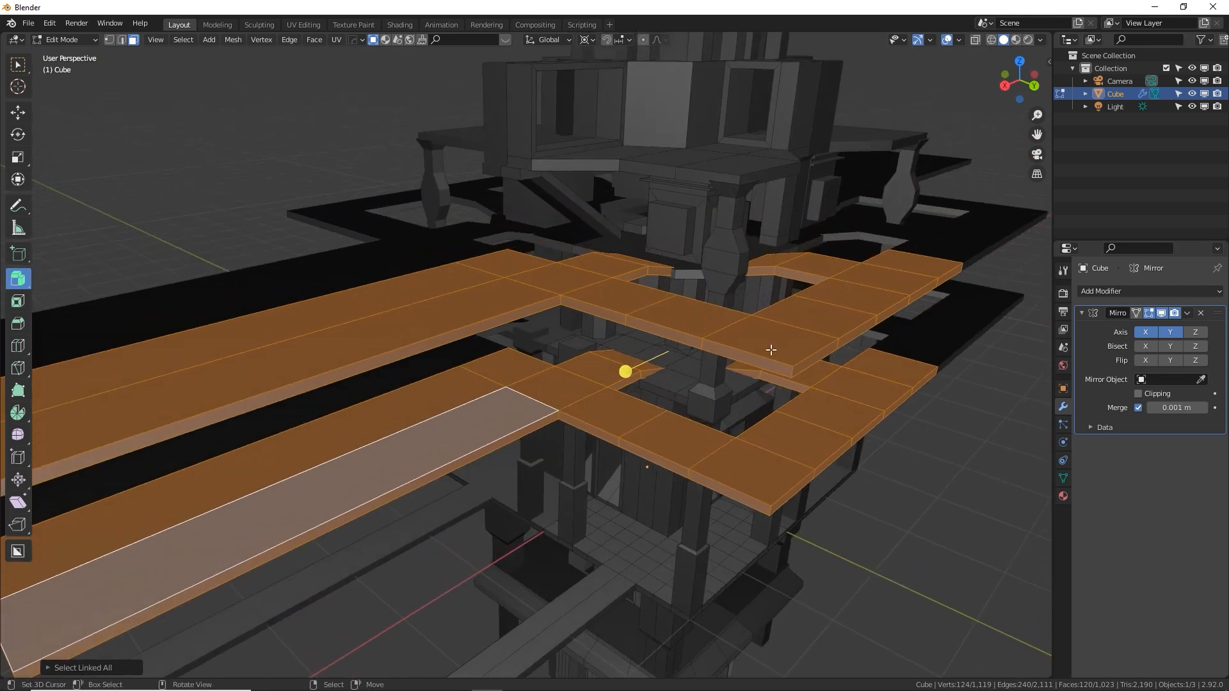
key("F3")
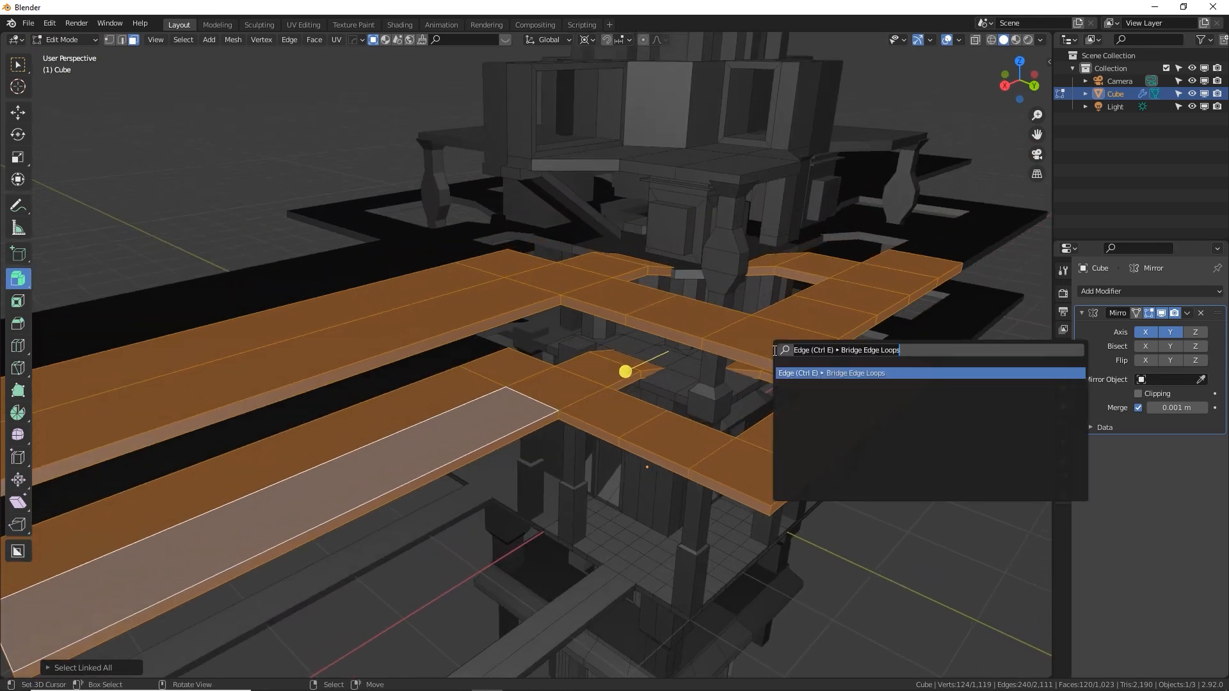
type("flip")
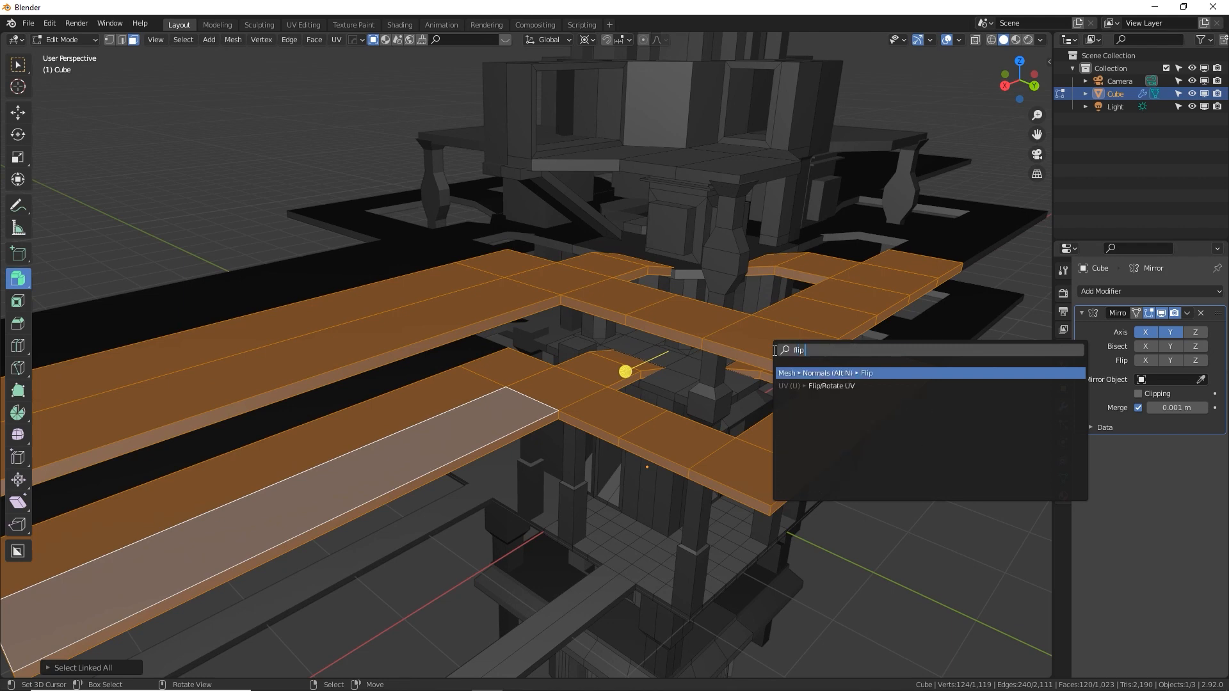
type(" n")
key("Return")
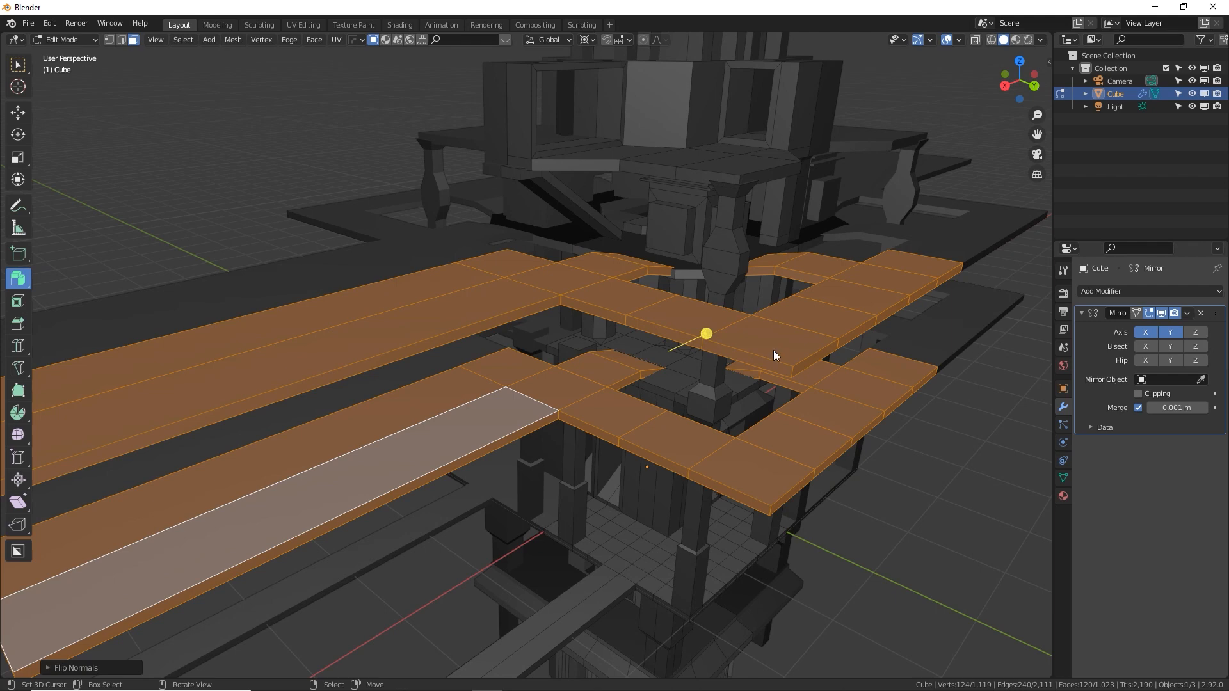
Select the whole small platform around the central column beneath the upper tier and flip its normals
middle_click_drag(773, 351, 631, 261)
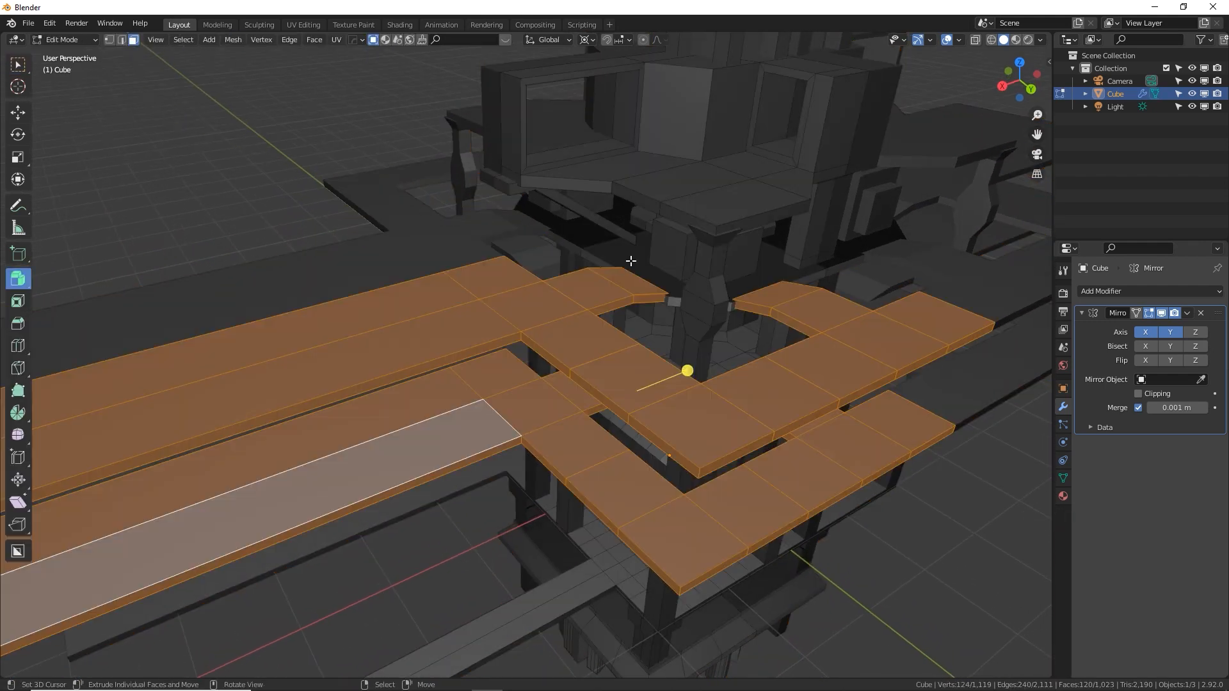
left_click(615, 254)
key("ctrl+l")
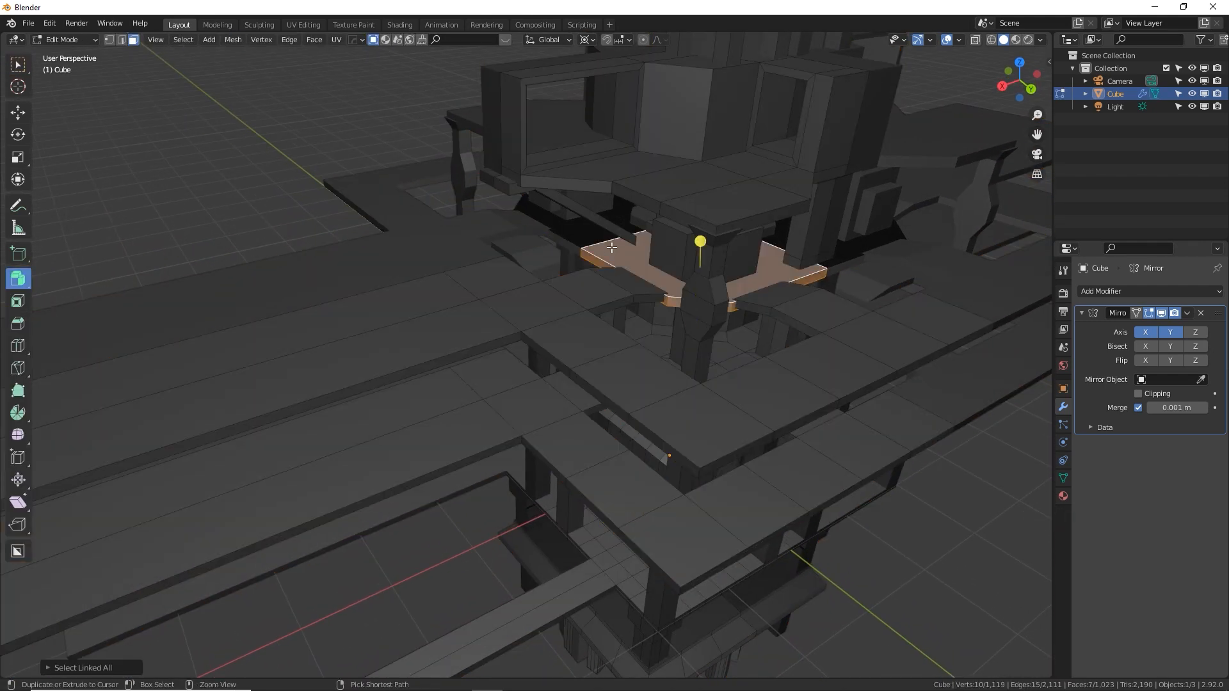
key("F3")
key("Return")
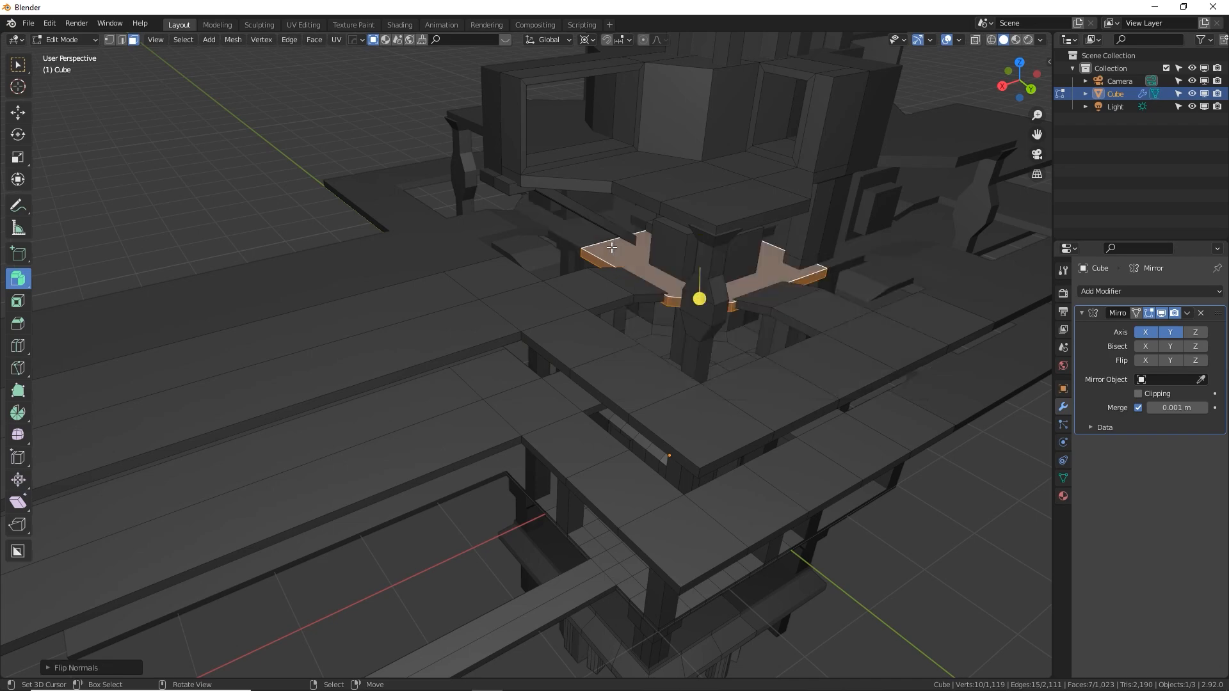
Select the linked geometry of the sloped base ledge at the foot of the tower and flip its normals
key("Tab")
middle_click_drag(667, 360, 625, 445)
key("Tab")
left_click(611, 433)
key("ctrl+l")
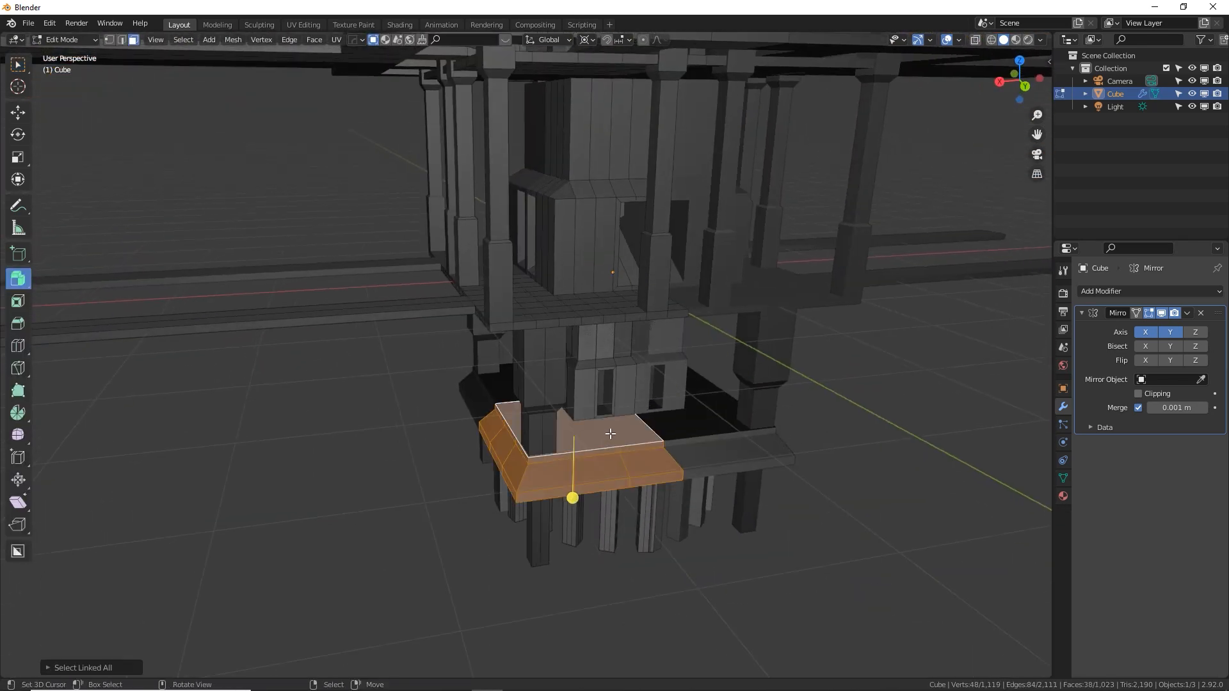
key("F3")
key("Return")
Examine the shading of the base, platforms and walkways from several angles in Object Mode
key("Tab")
middle_click_drag(603, 441, 690, 546)
scroll(690, 545, "up", 4)
middle_click_drag(672, 454, 684, 420)
scroll(700, 421, "down", 3)
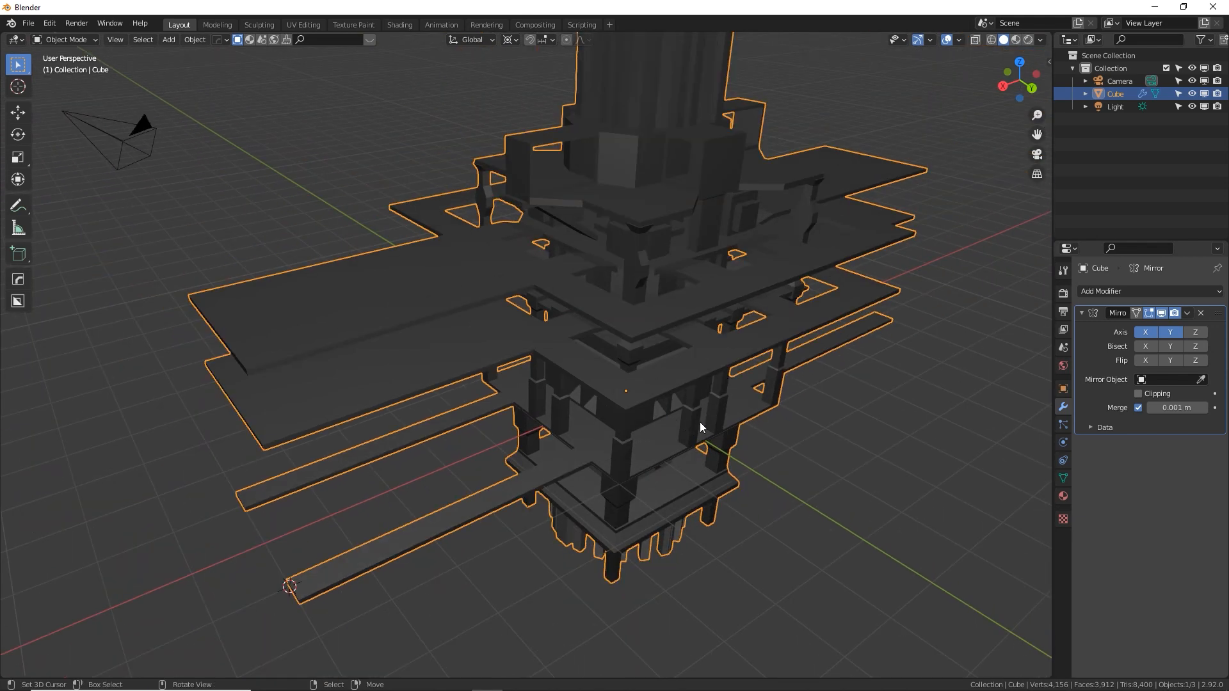
middle_click_drag(476, 359, 627, 377)
middle_click_drag(833, 491, 708, 456)
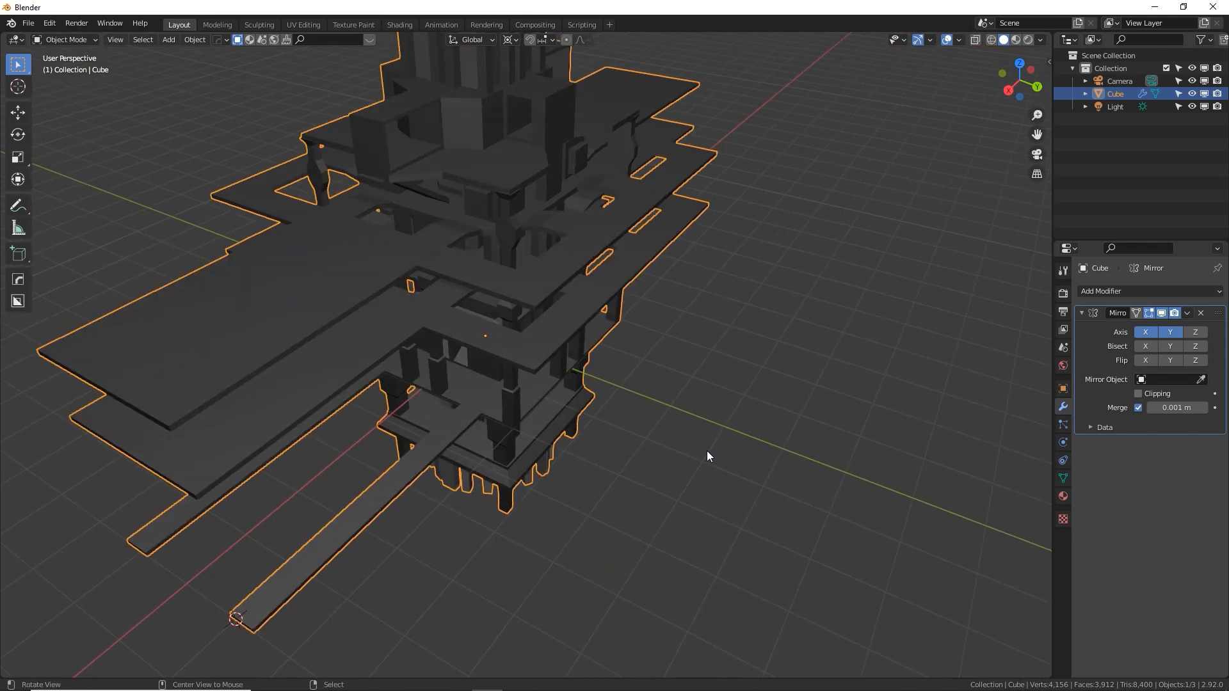
Extrude the two Y-facing edge faces of the lower floor 4 m outward to form a narrow walkway
key("Tab")
middle_click_drag(571, 416, 538, 409)
left_click(536, 402)
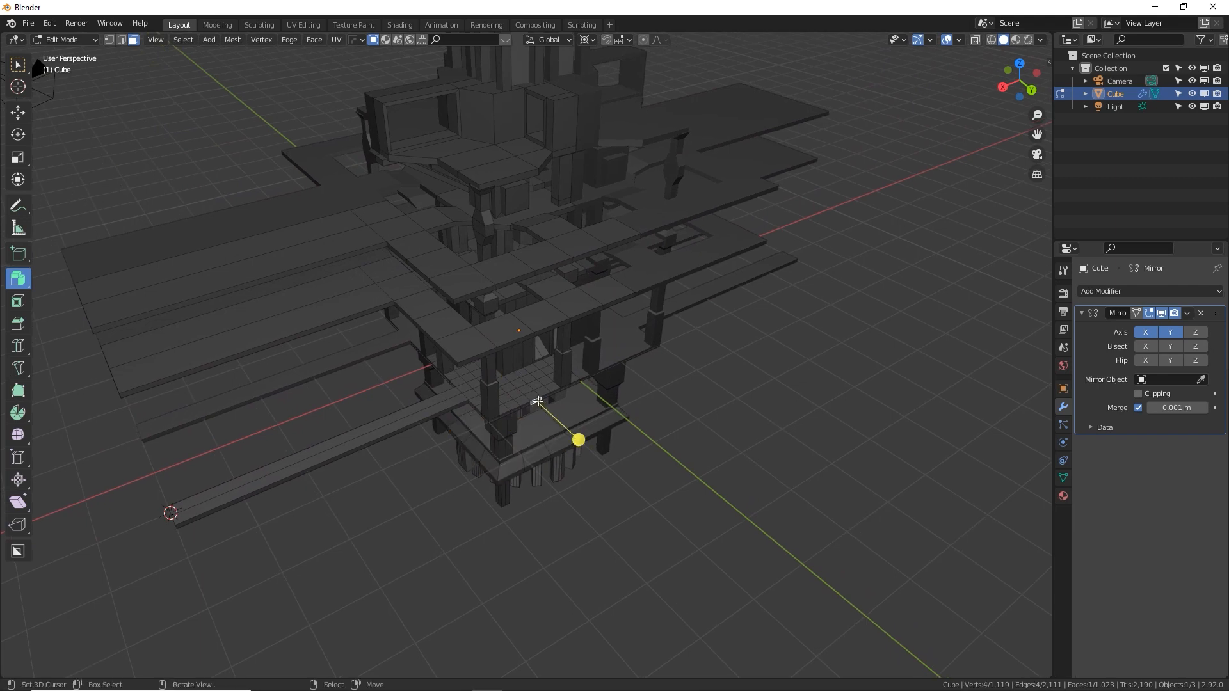
middle_click_drag(546, 398, 618, 429)
left_click(526, 405, "shift")
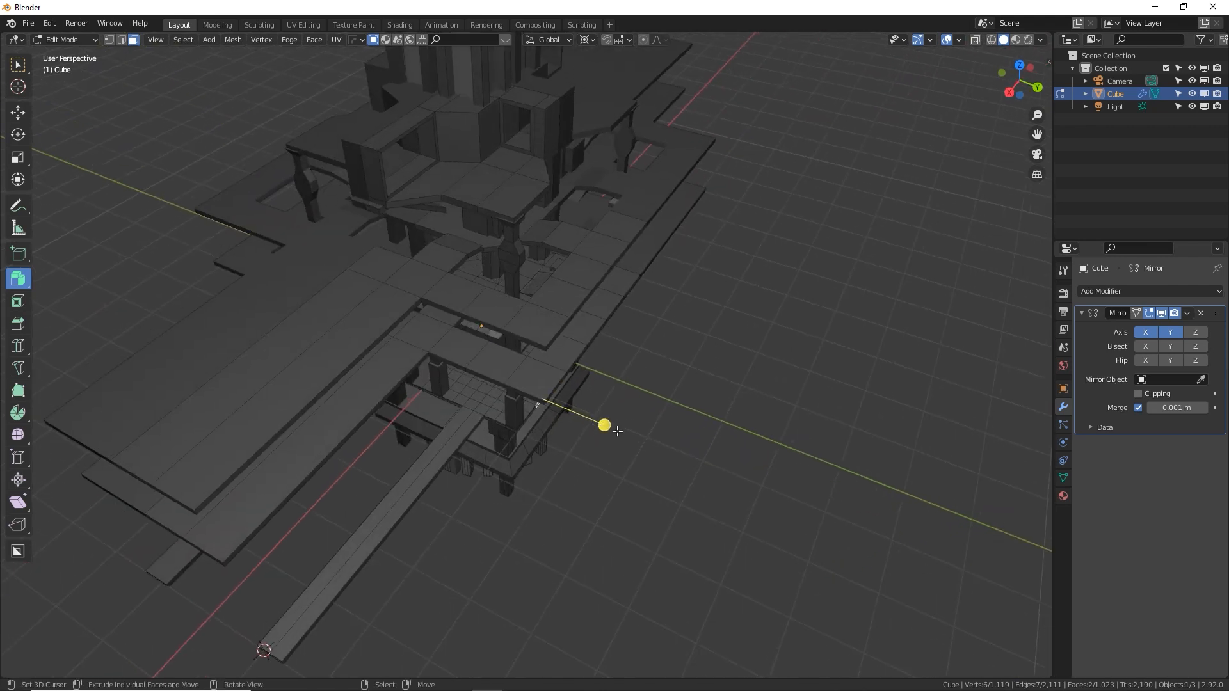
key("e")
key("4")
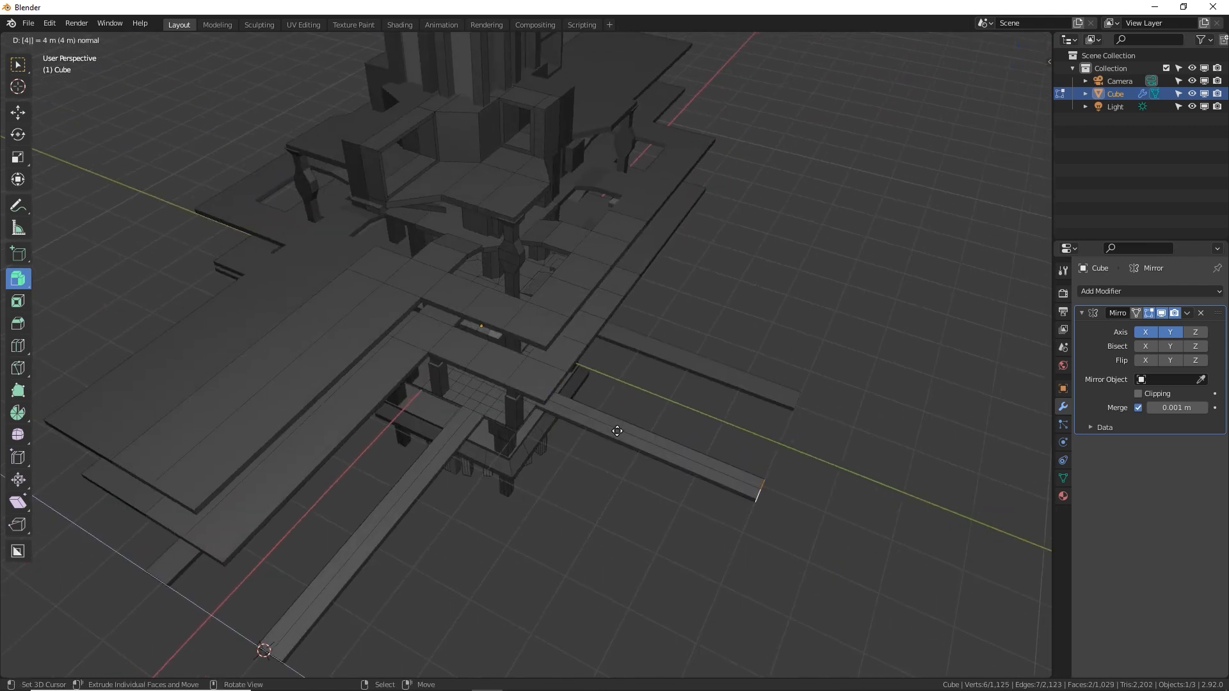
key("Return")
Snap the 3D cursor to the end faces of the new narrow Y walkway
middle_click_drag(617, 431, 656, 245)
middle_click_drag(432, 333, 796, 247)
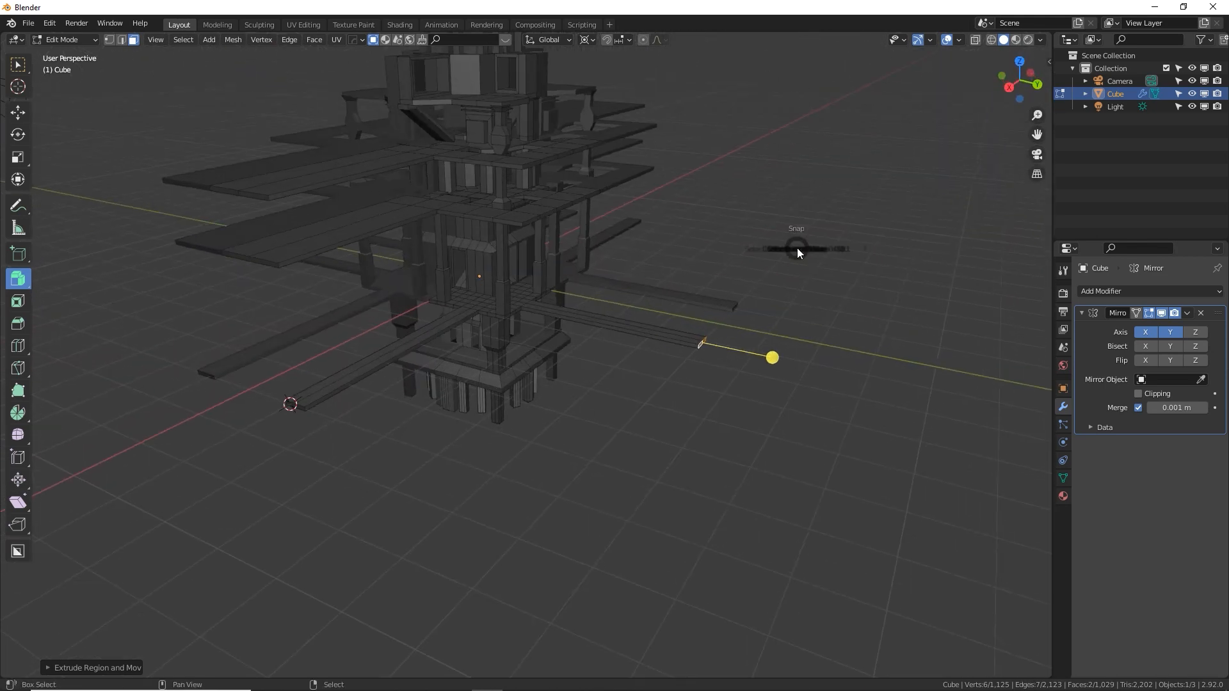
left_click(799, 318)
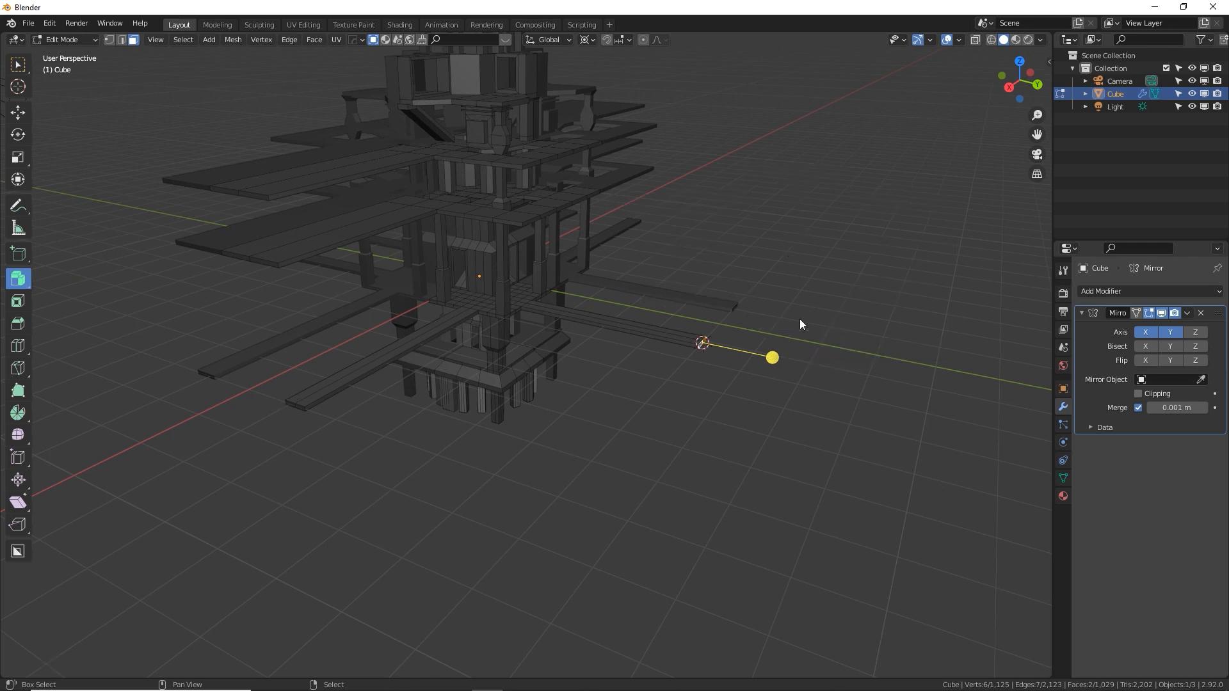
Select the four Y-facing edge faces of the two upper platforms and extrude them in place
middle_click_drag(757, 330, 709, 402)
left_click(578, 259, "shift")
left_click(587, 246, "shift")
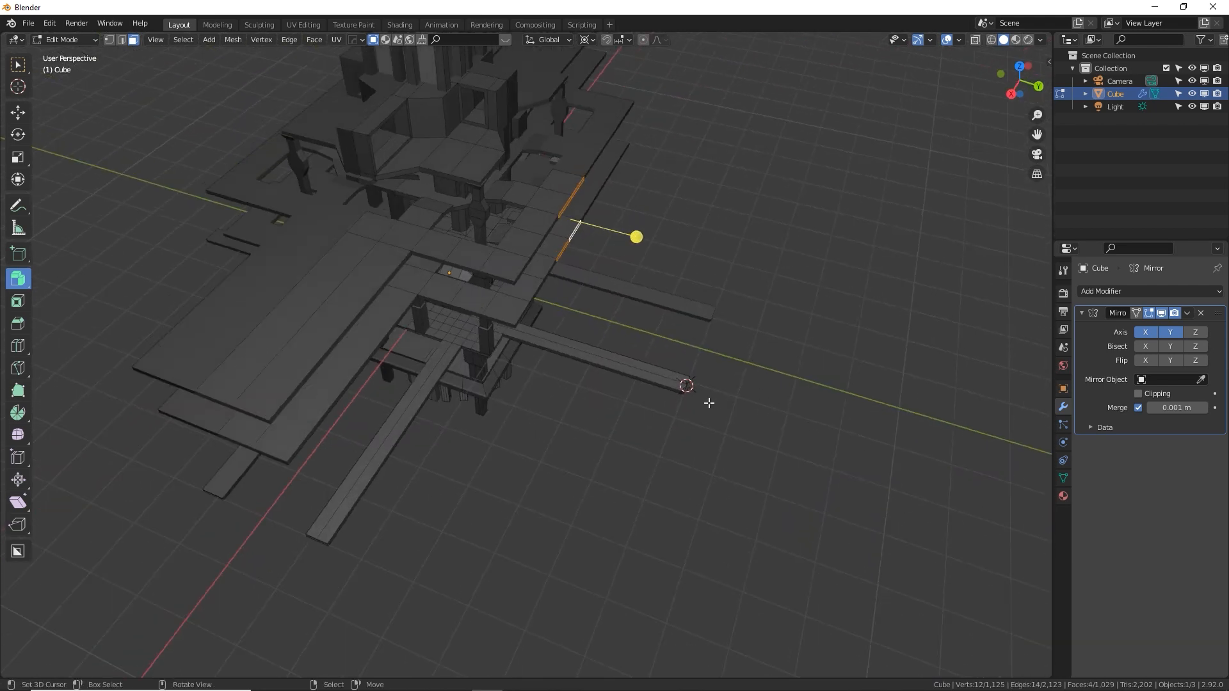
left_click(594, 40)
key("e")
right_click(749, 240)
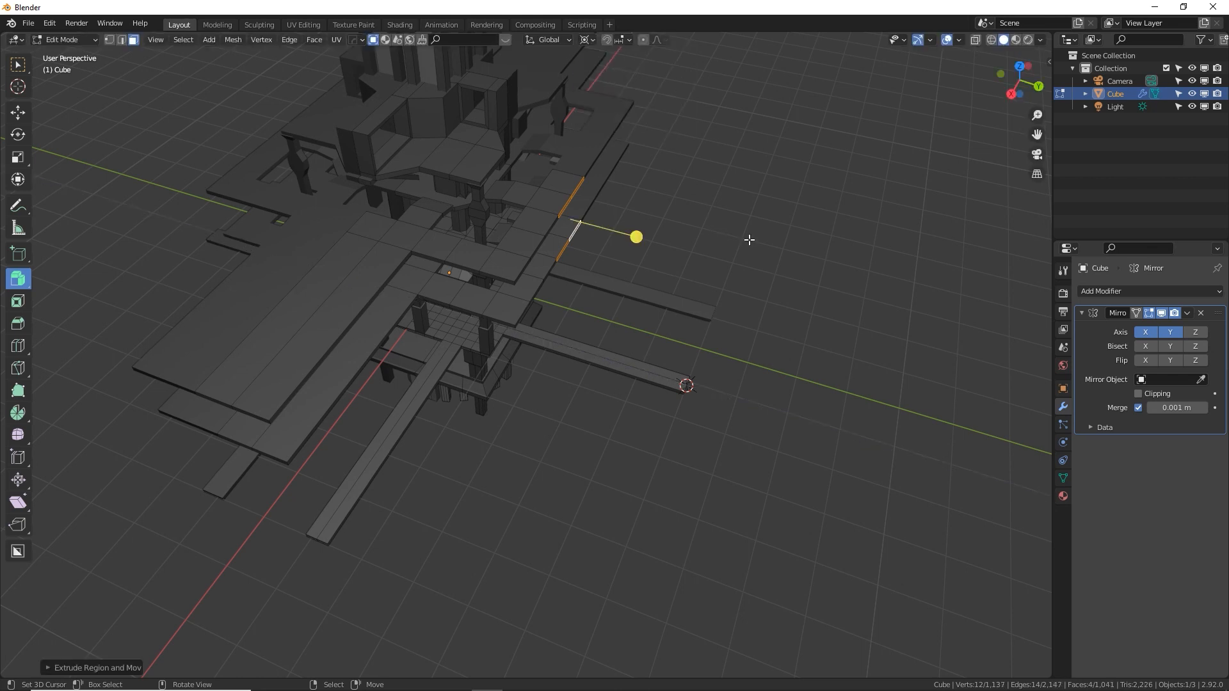
middle_click_drag(518, 250, 523, 247)
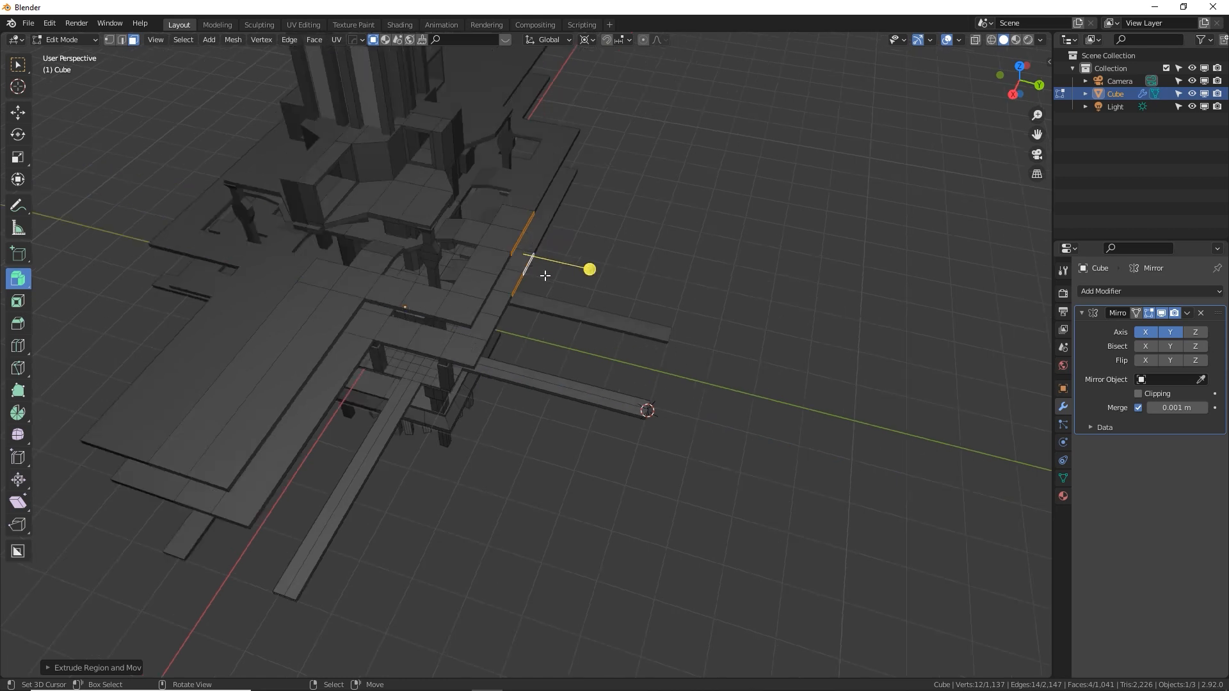
key("s")
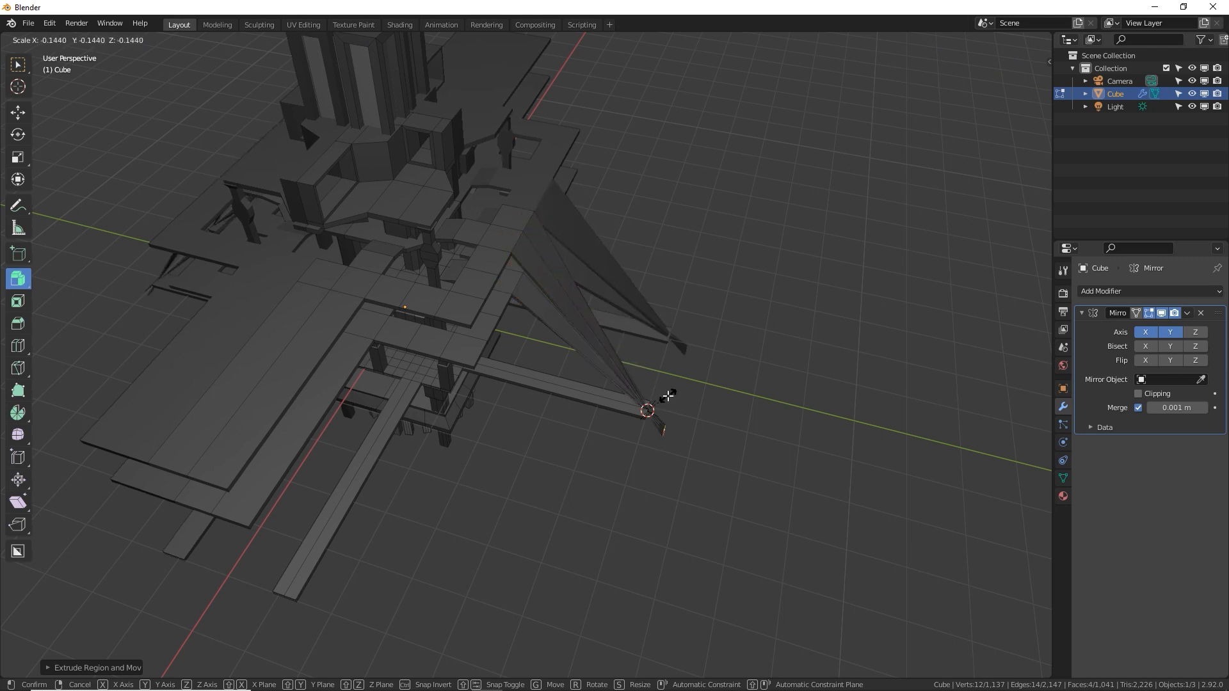
key("Escape")
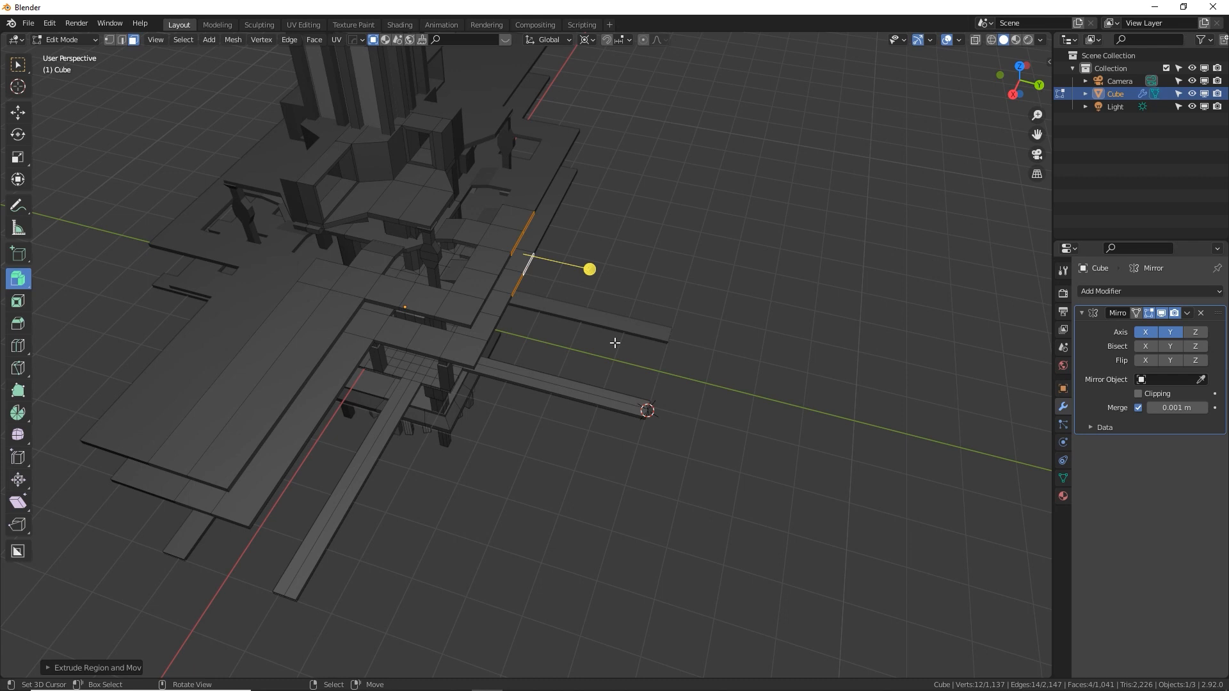
key("s")
key("y")
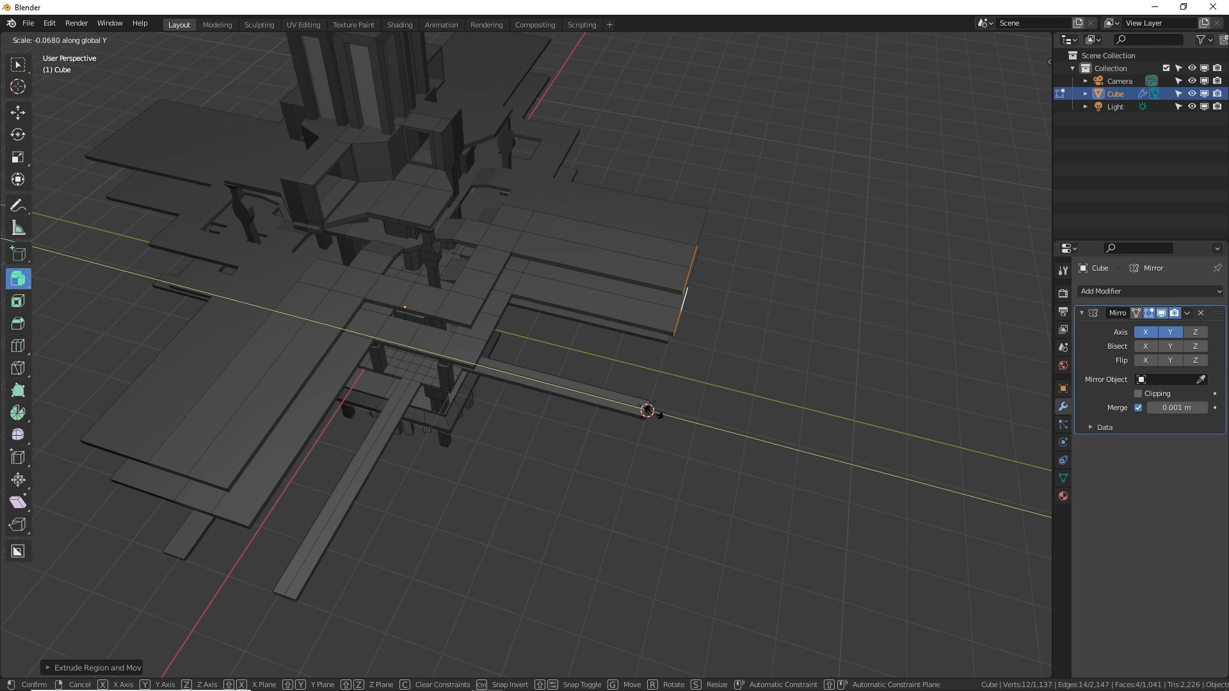
key("Escape")
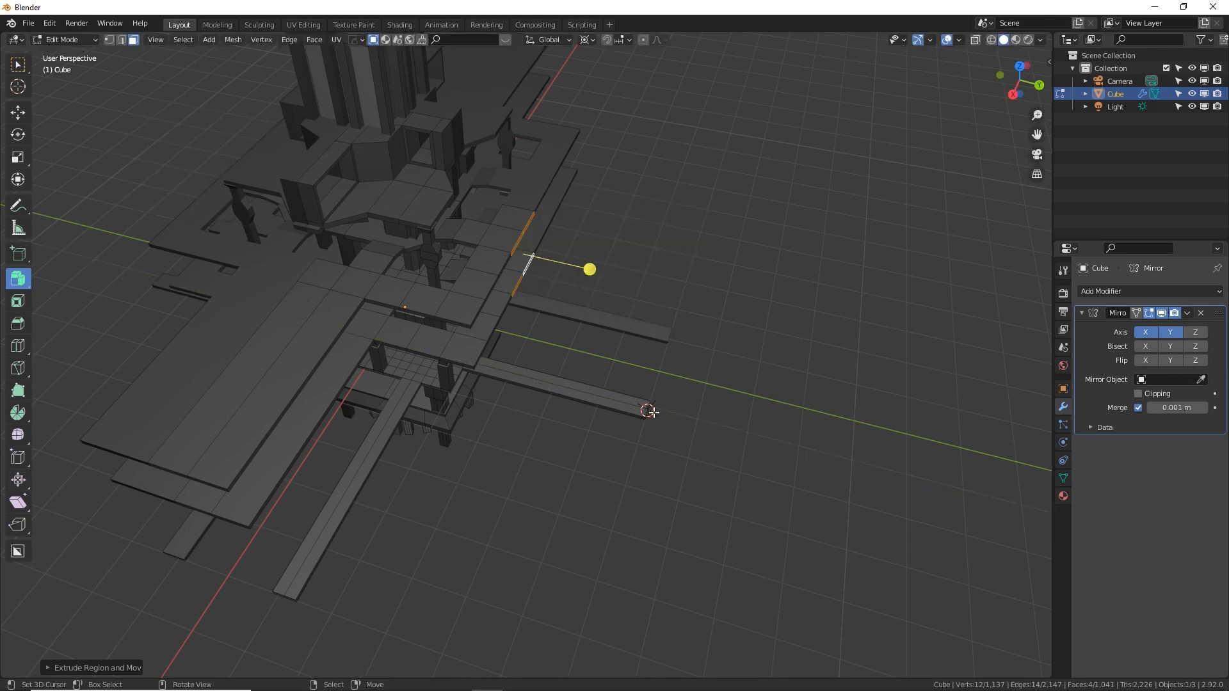
Scale the four extruded faces along Y towards the 3D cursor to form two long walkways
key("s")
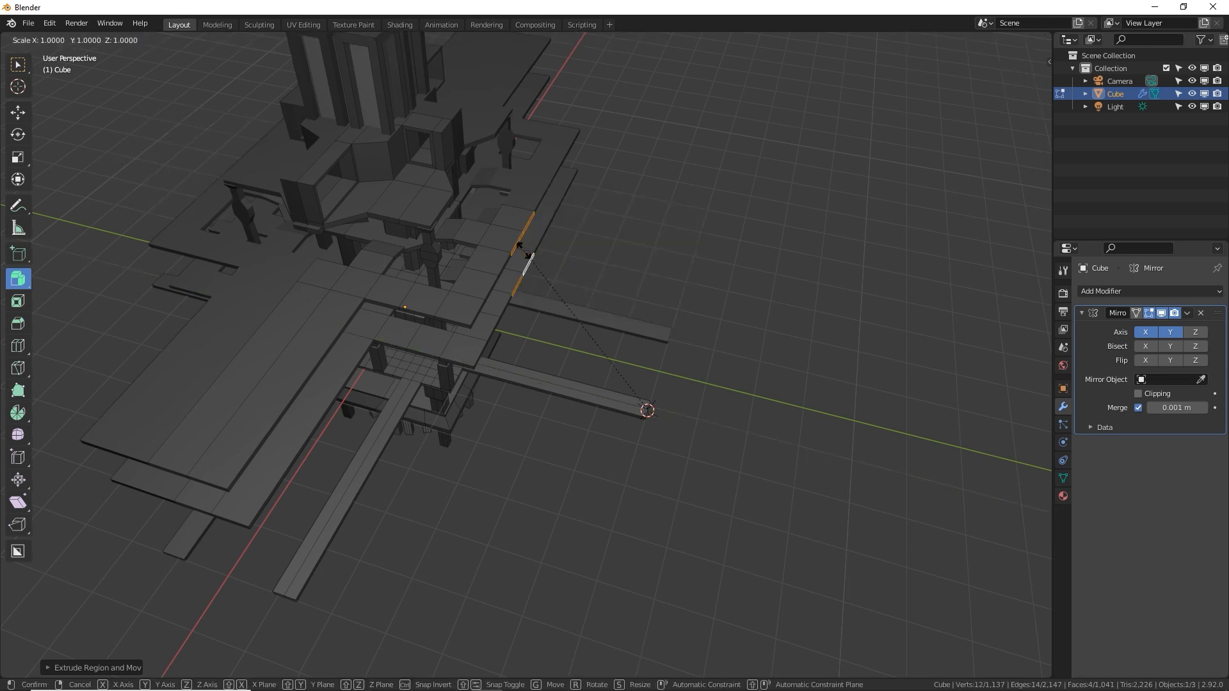
key("y")
left_click(523, 251)
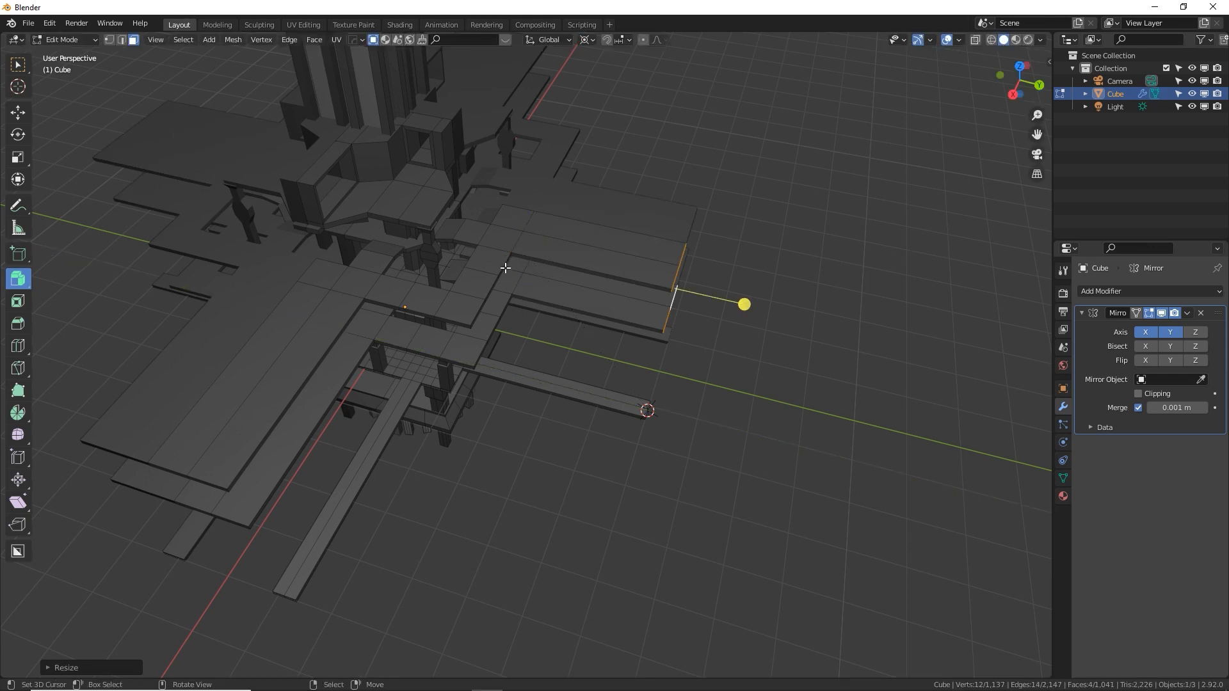
left_click(493, 285)
key("g")
key("y")
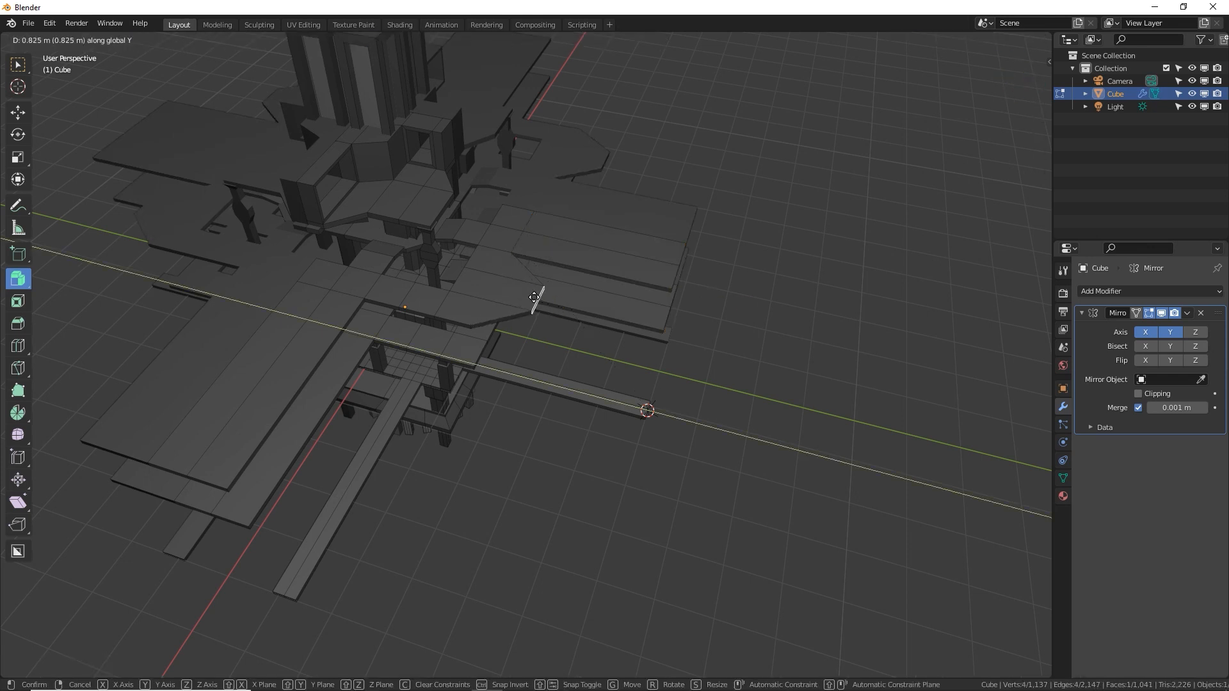
right_click(553, 302)
Extrude the Y-facing face of the upper tower tier and scale it to 0 along Y at the 3D cursor
middle_click_drag(681, 271, 502, 173)
key("e")
key("s")
key("y")
key("0")
key("Return")
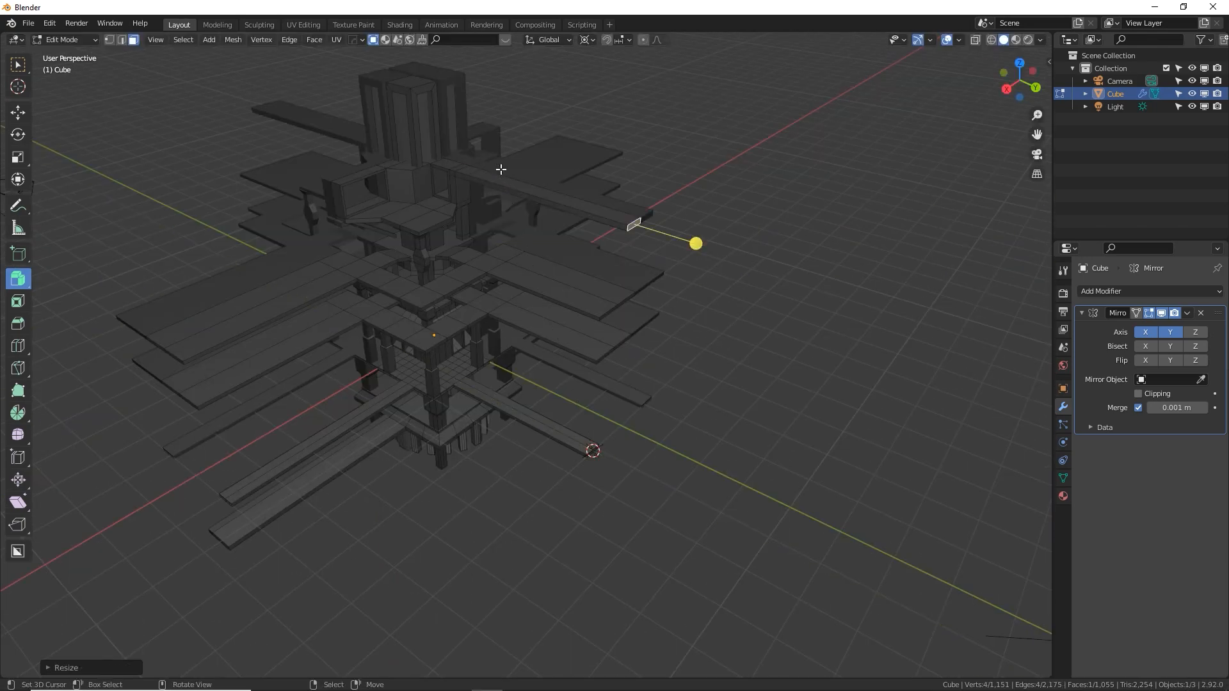
Narrow the lower wide Y walkway by moving its long side face inward along X with the Move tool
key("Tab")
middle_click_drag(590, 232, 543, 286)
middle_click_drag(571, 347, 464, 352)
scroll(597, 347, "up", 5)
key("Tab")
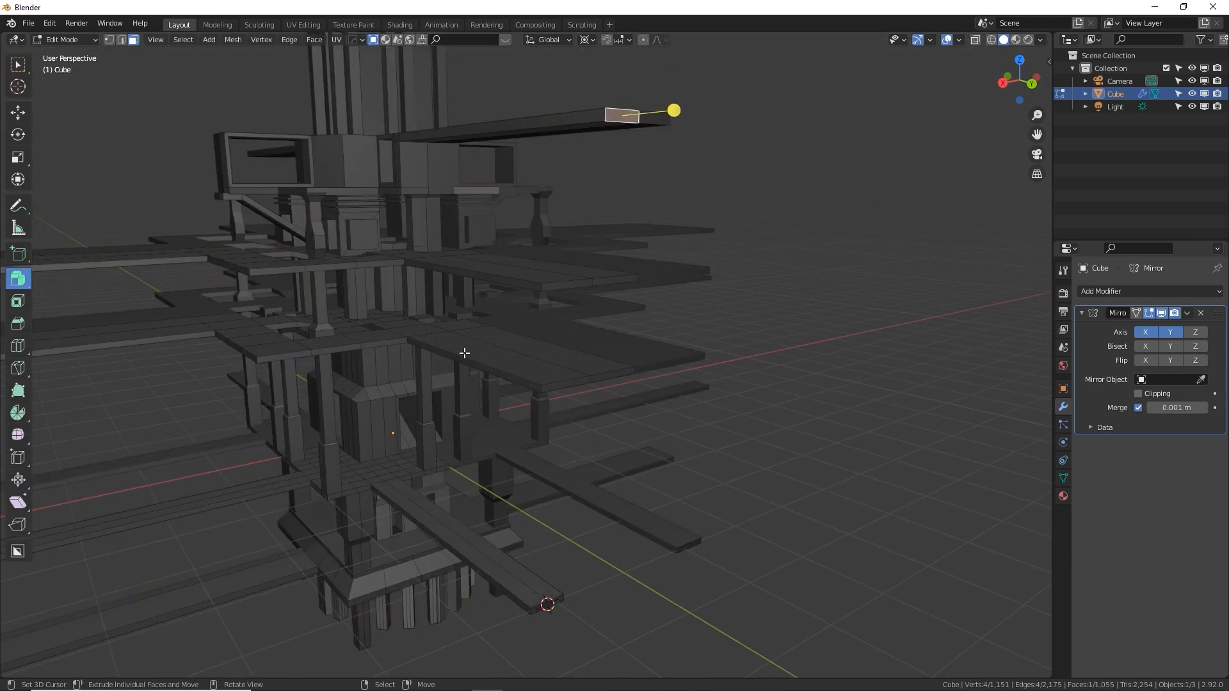
left_click(464, 359)
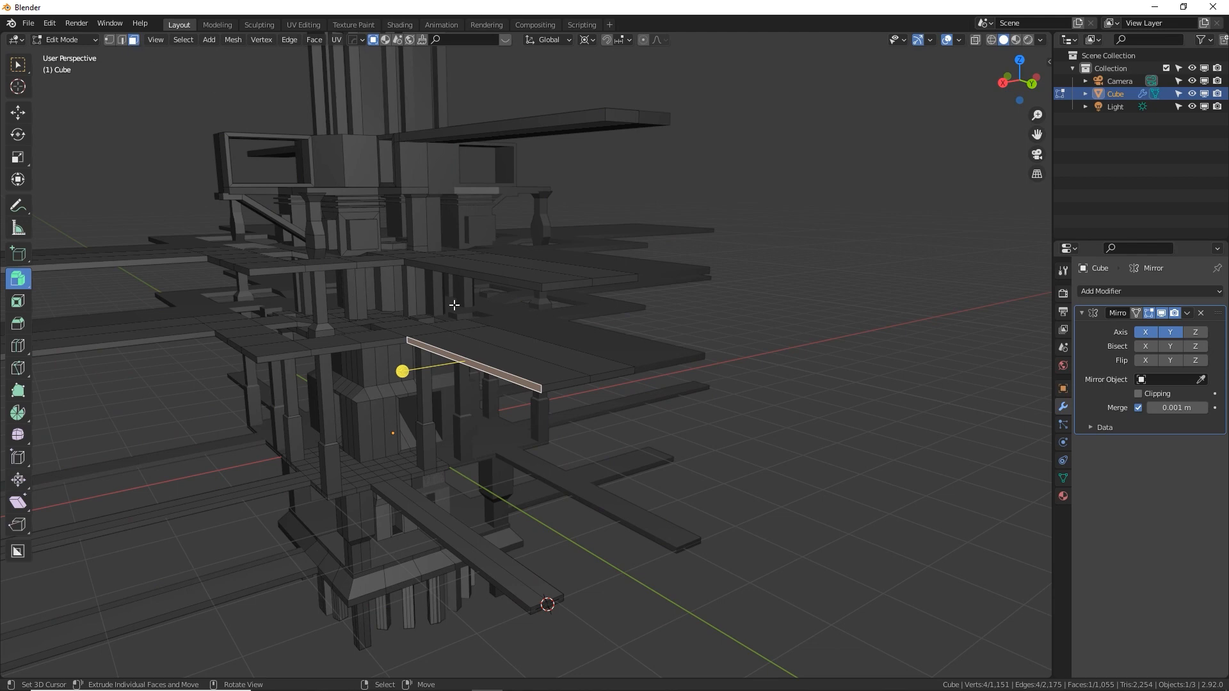
middle_click_drag(455, 305, 425, 343)
left_click(17, 112)
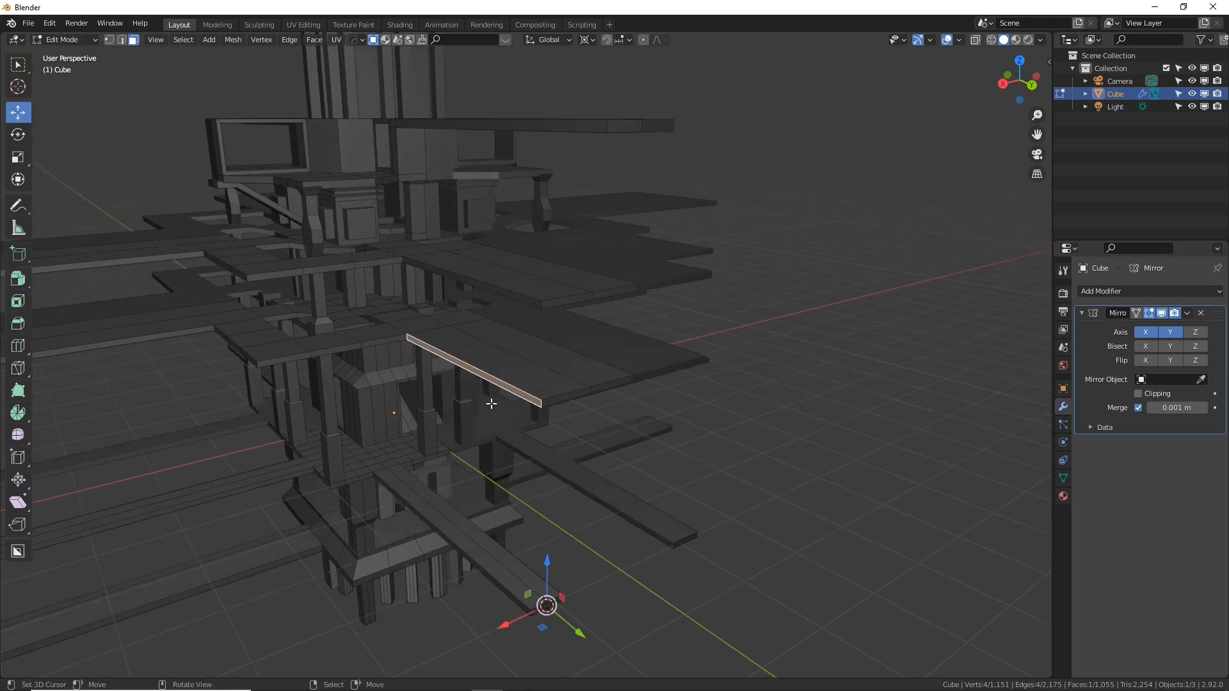
left_click_drag(506, 625, 544, 621)
Adjust the widths of the two wide X walkways by moving their long side faces along Y
middle_click_drag(318, 346, 508, 296)
left_click_drag(913, 469, 925, 477)
middle_click_drag(555, 355, 576, 334)
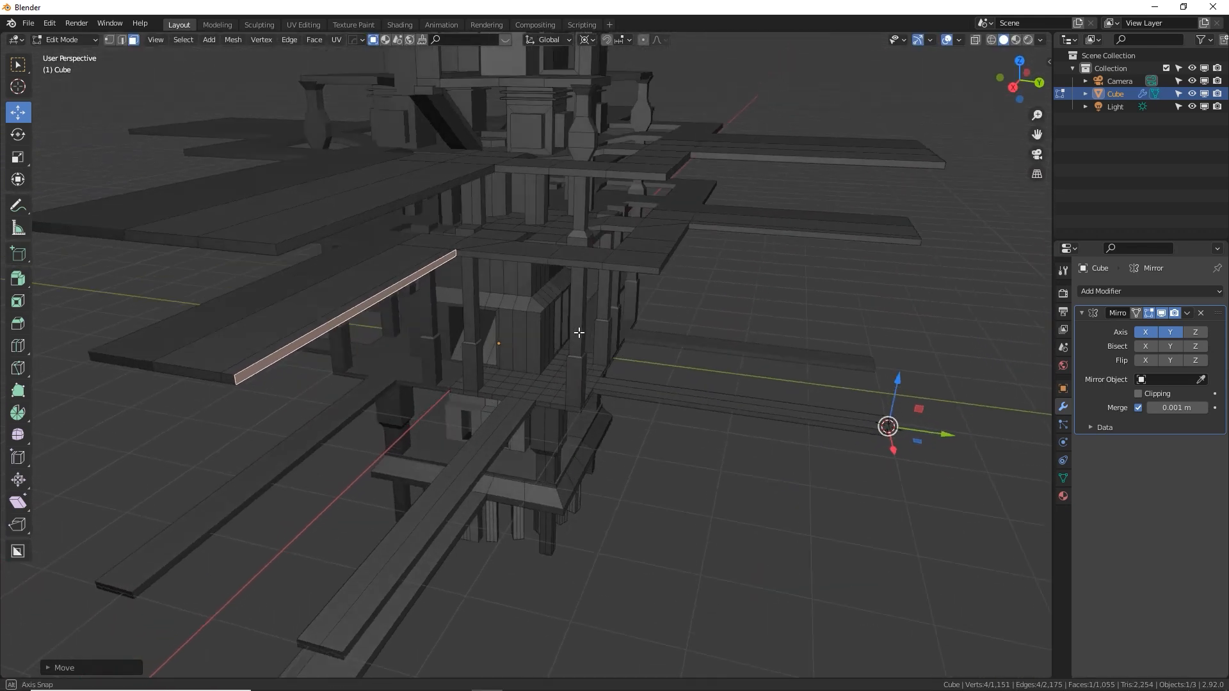
right_click(462, 184)
middle_click_drag(504, 190, 519, 219)
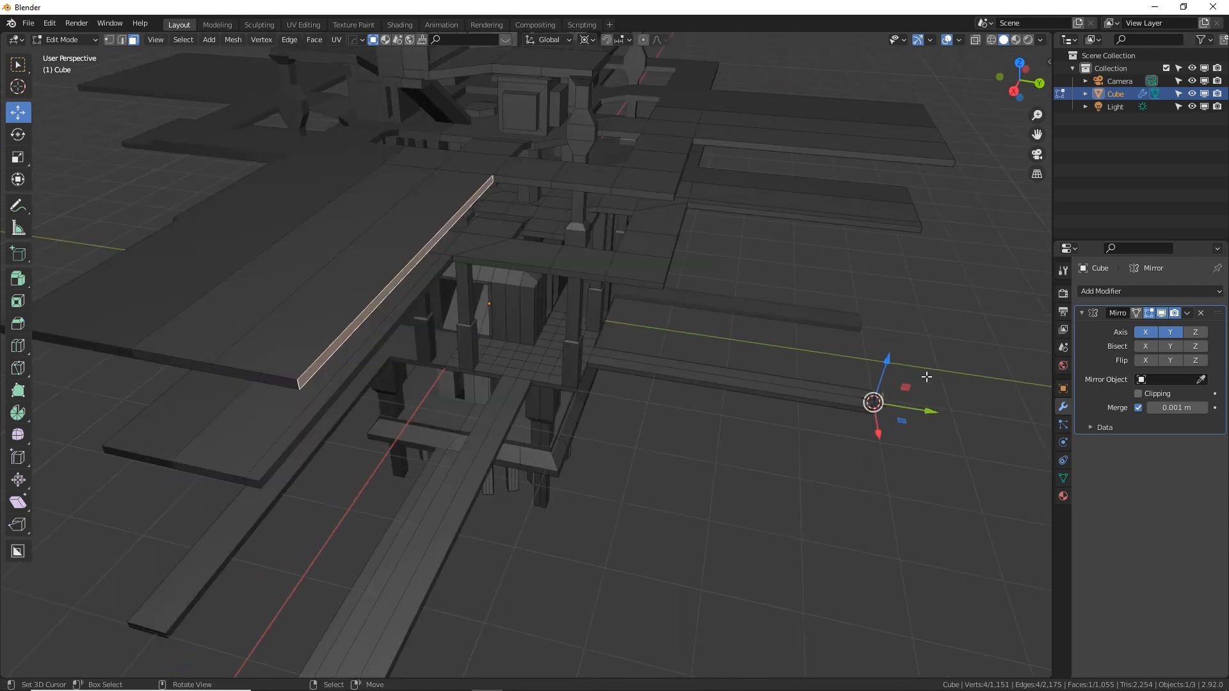
left_click_drag(929, 412, 891, 412)
Narrow the upper wide Y walkway by moving its long side face inward along X
right_click(758, 138)
middle_click_drag(757, 138, 742, 492)
left_click_drag(699, 564, 726, 537)
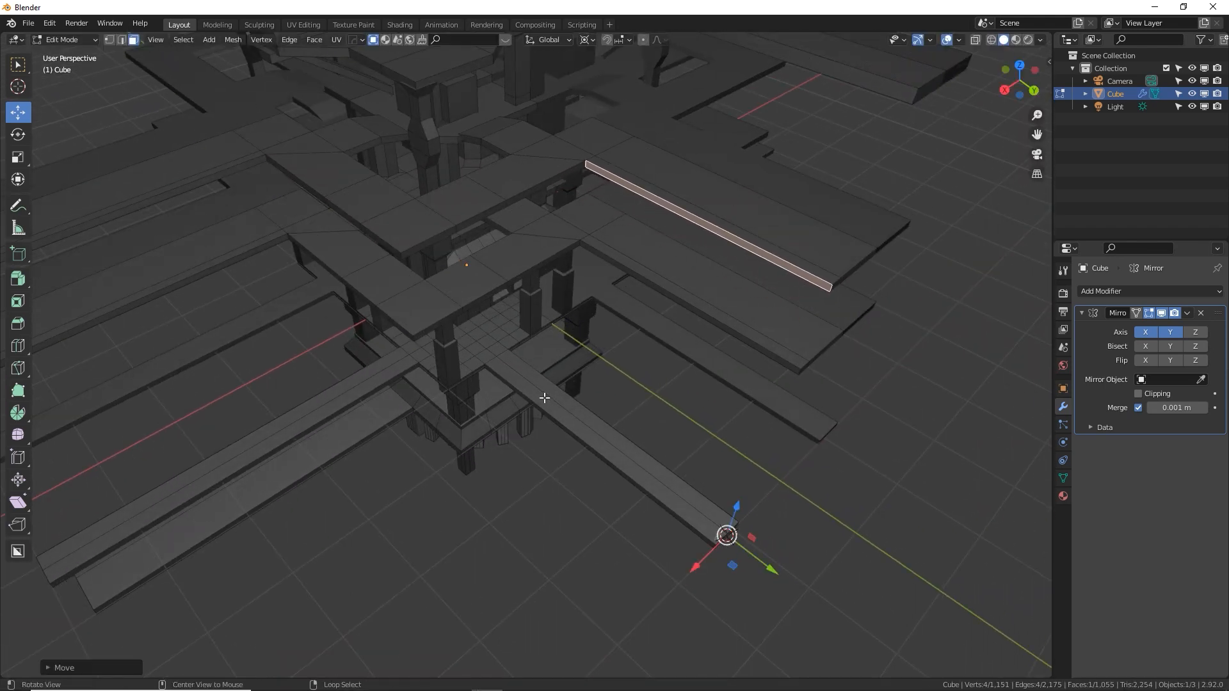
Leave Edit Mode and compare the tower with the Mirror modifier's viewport display switched off and on
middle_click_drag(726, 537, 617, 419)
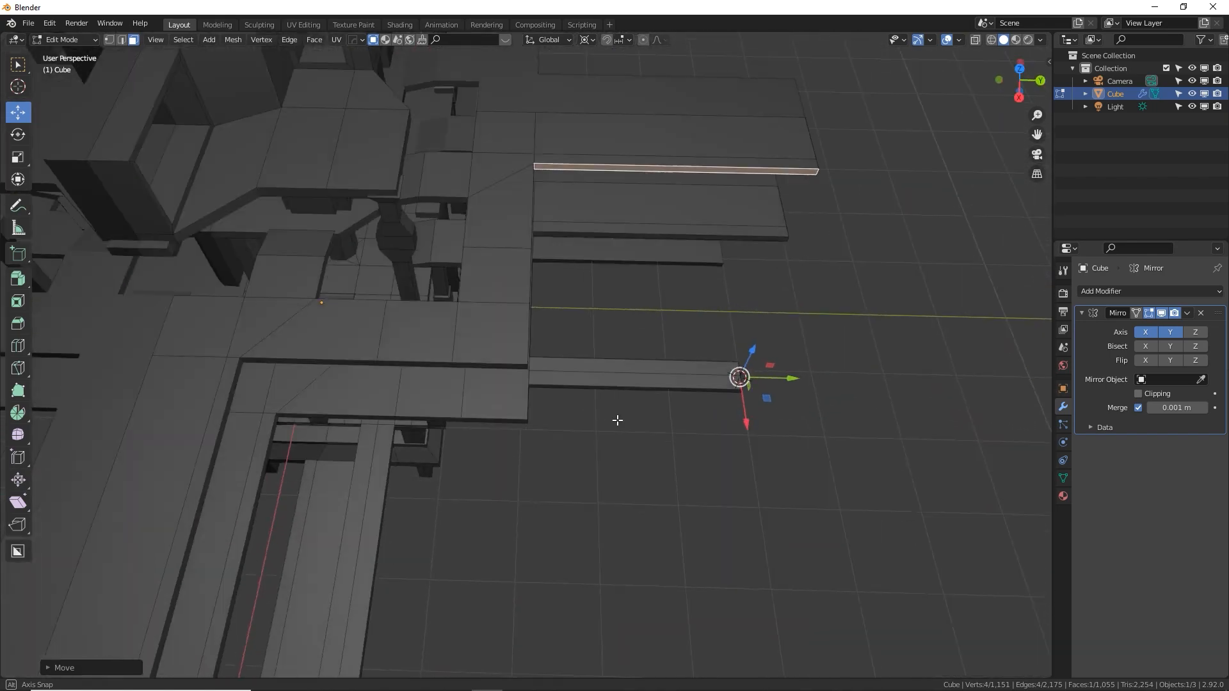
middle_click_drag(551, 216, 647, 300)
key("Tab")
scroll(585, 308, "down", 6)
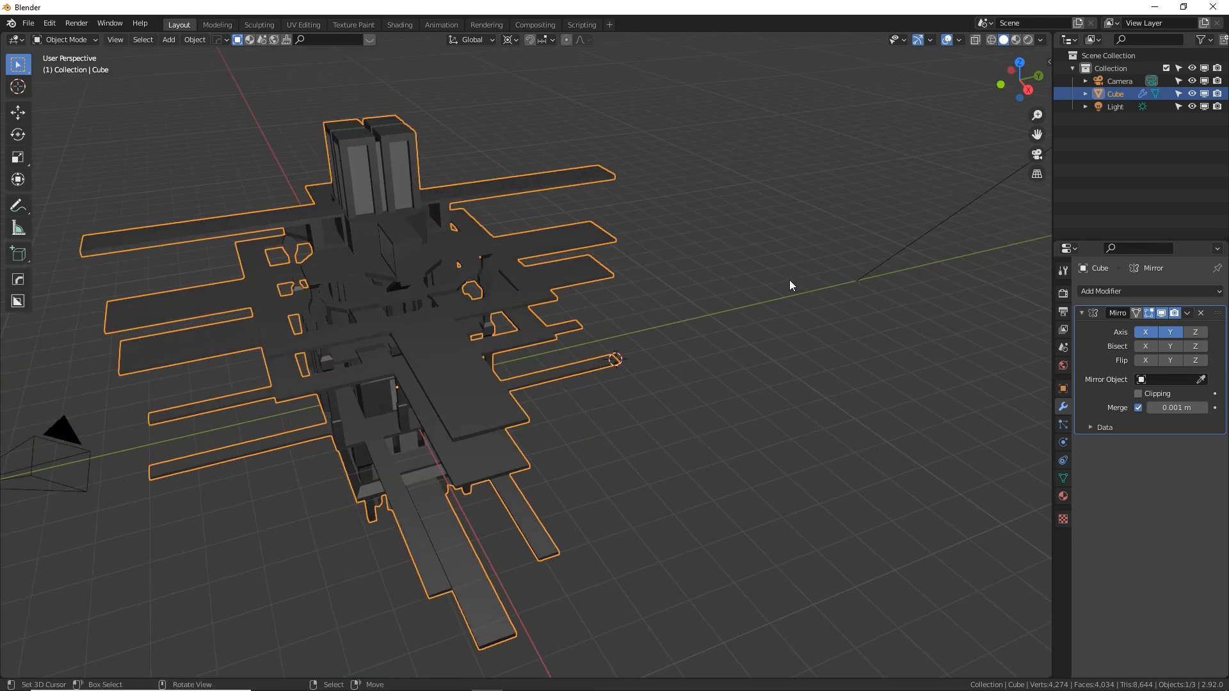
left_click(1081, 313)
left_click(1162, 315)
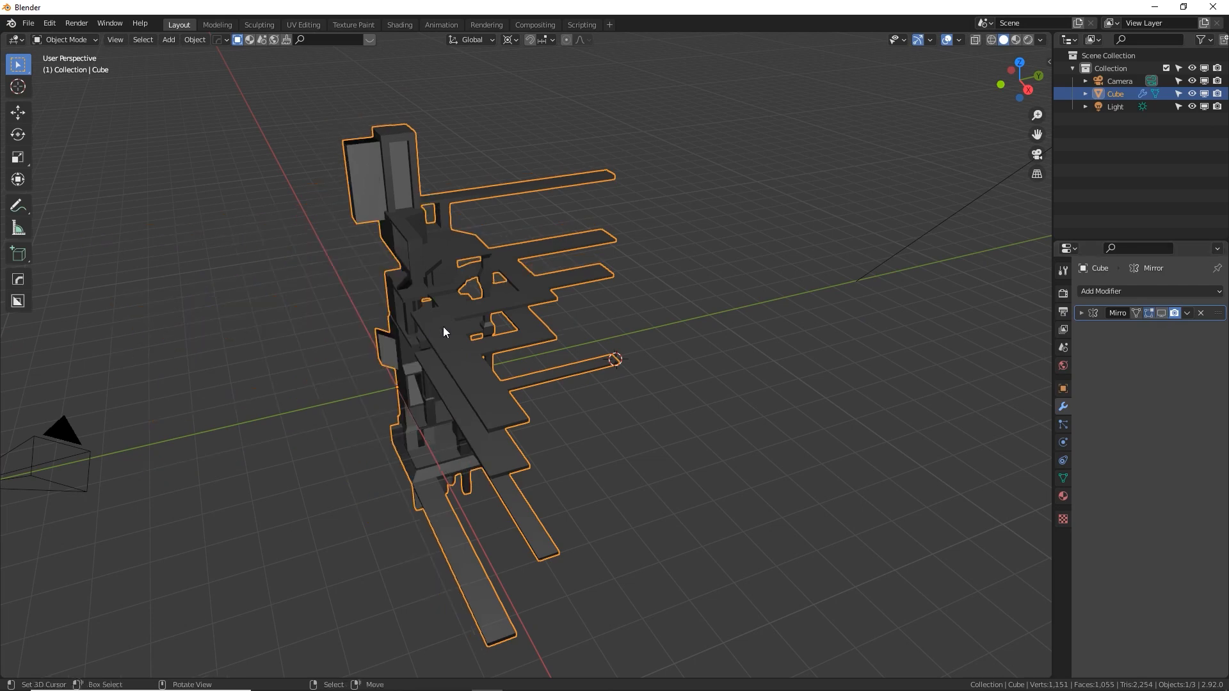
middle_click_drag(443, 327, 923, 267)
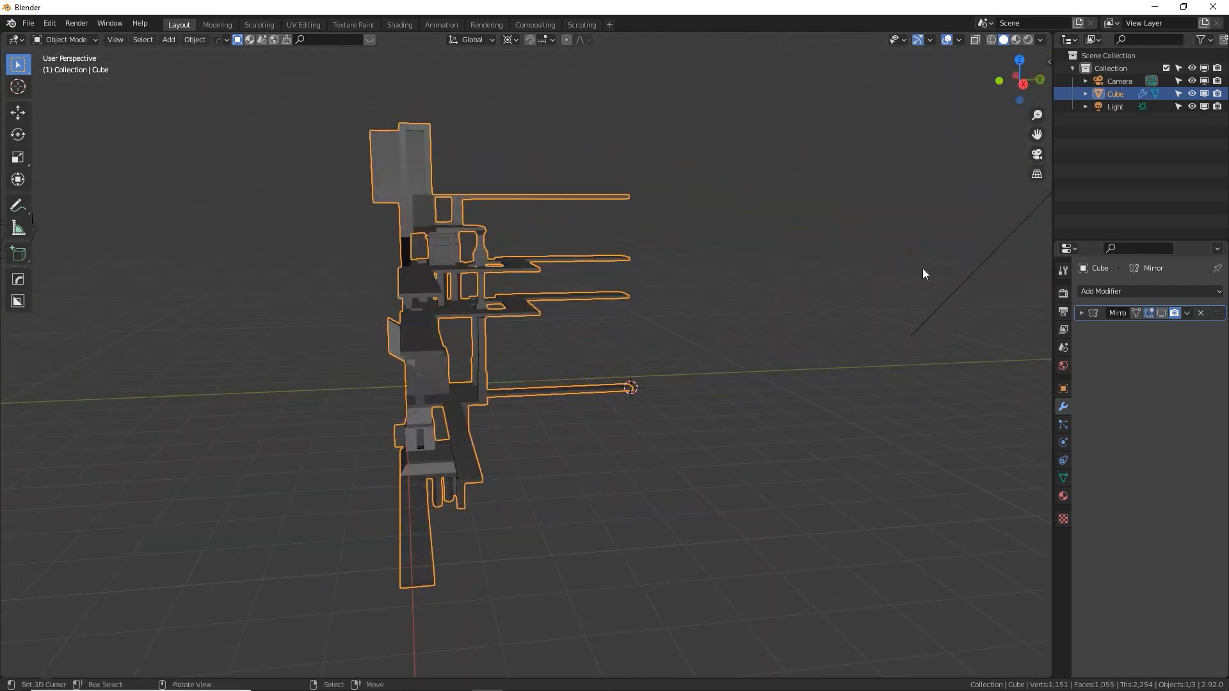
left_click(1162, 313)
middle_click_drag(832, 327, 659, 306)
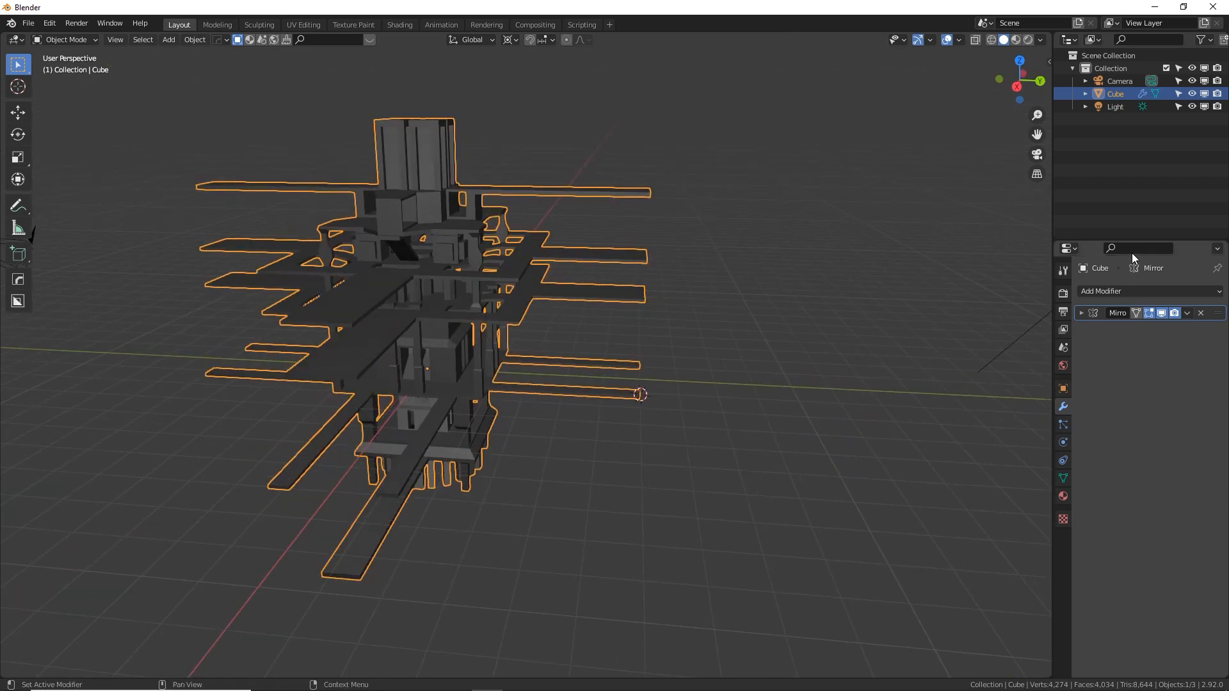
Add an Array modifier to the tower and inspect the duplicated copy along X
left_click(1143, 294)
left_click(950, 323)
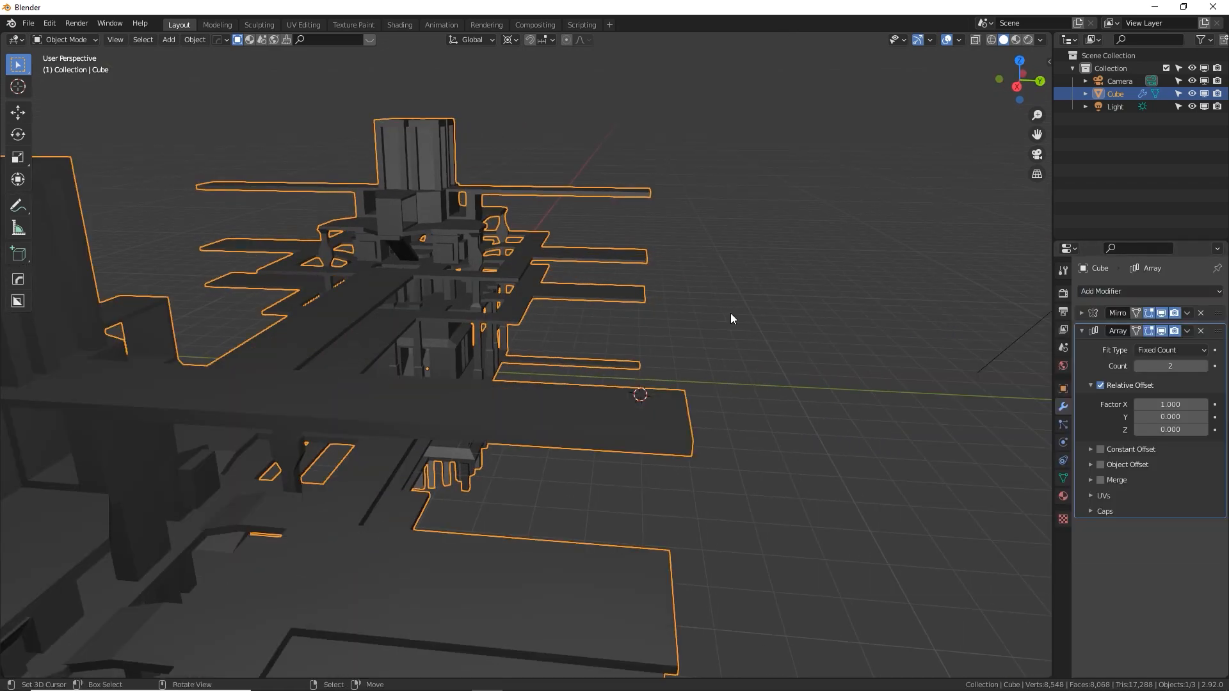
scroll(730, 313, "down", 8)
middle_click_drag(509, 301, 628, 368)
scroll(628, 369, "up", 3)
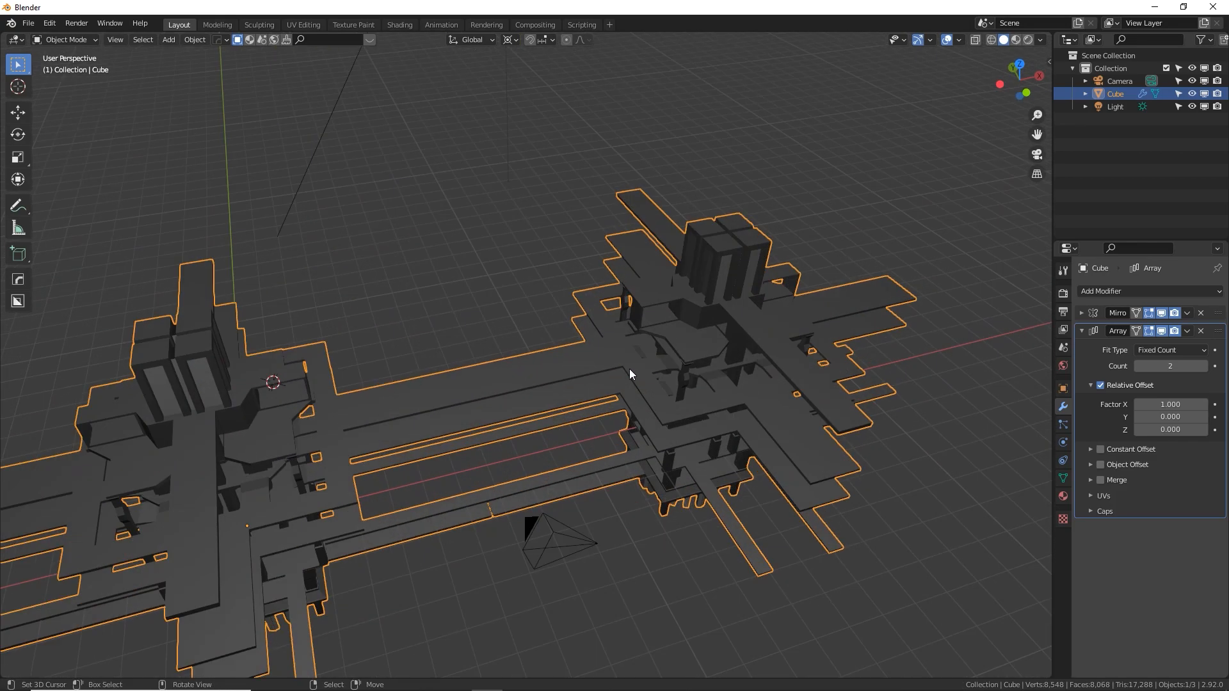
In Edit Mode, hide the Array modifier in the viewport and snap the 3D cursor to the end face of the longer X walkway above
key("Tab")
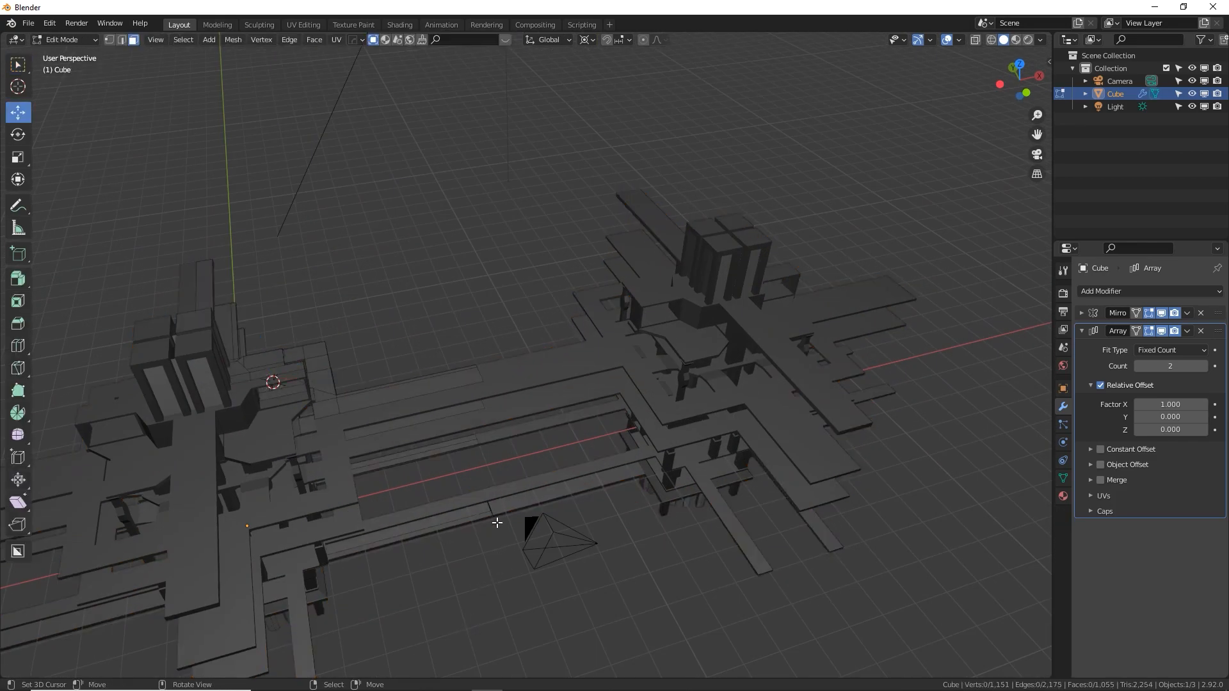
left_click(488, 512)
key("KP_Decimal")
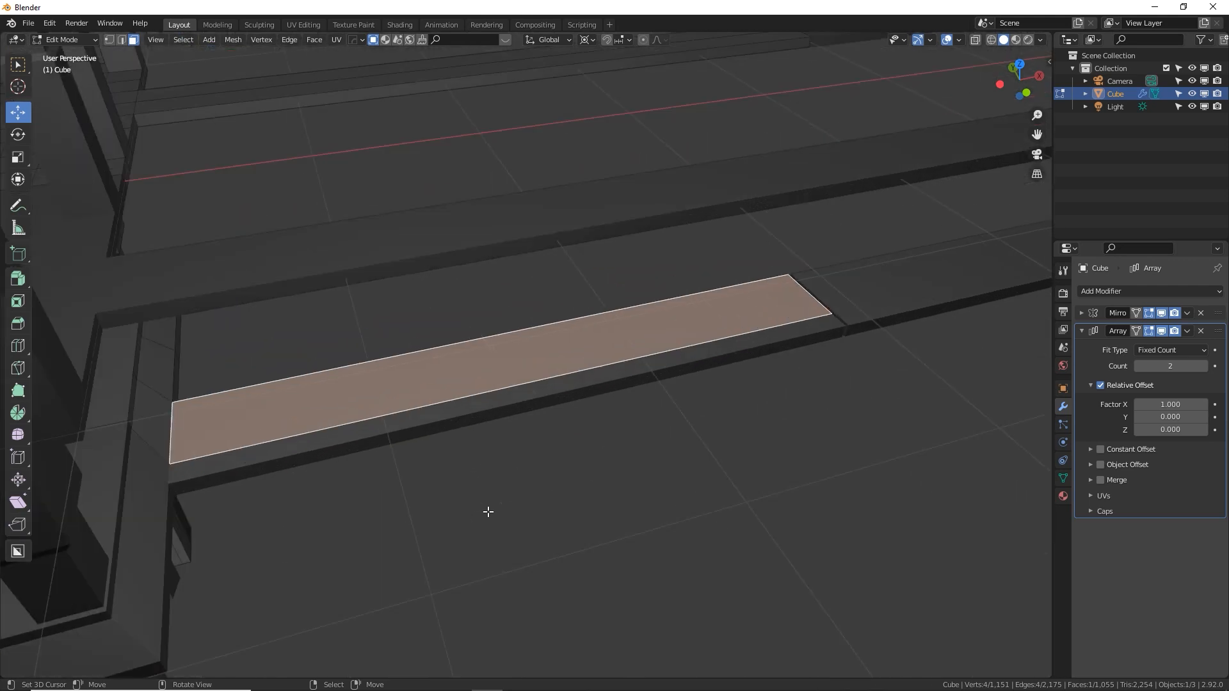
middle_click_drag(637, 427, 1166, 328)
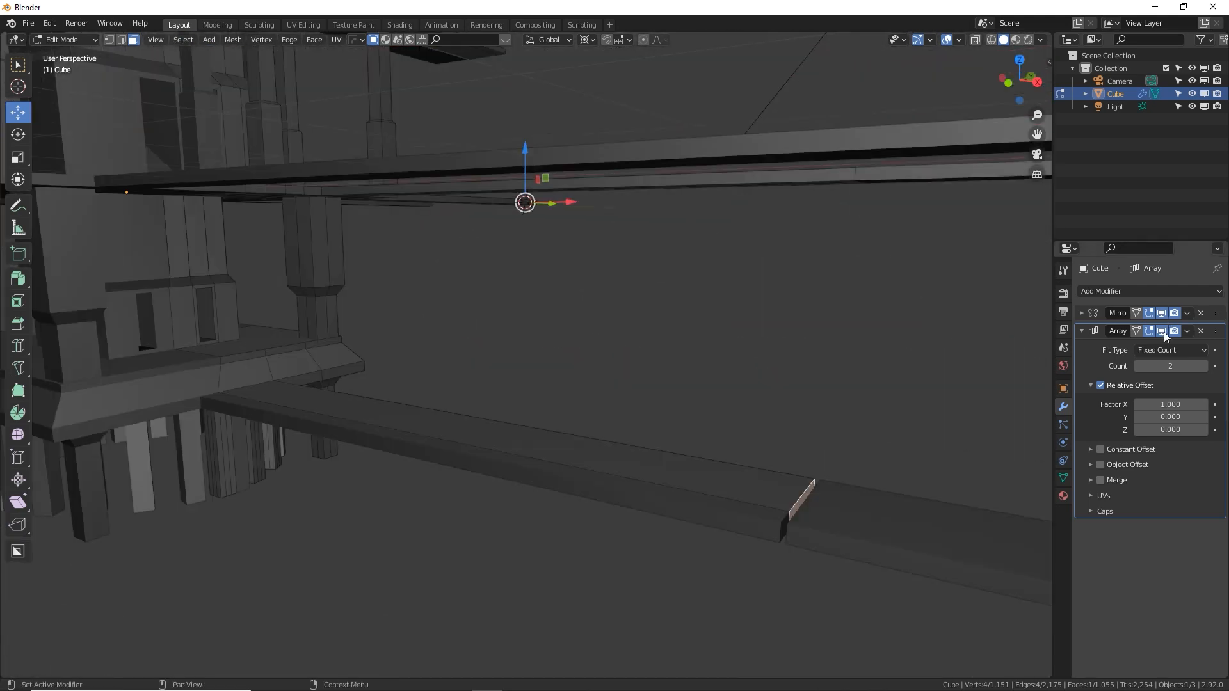
left_click(1162, 331)
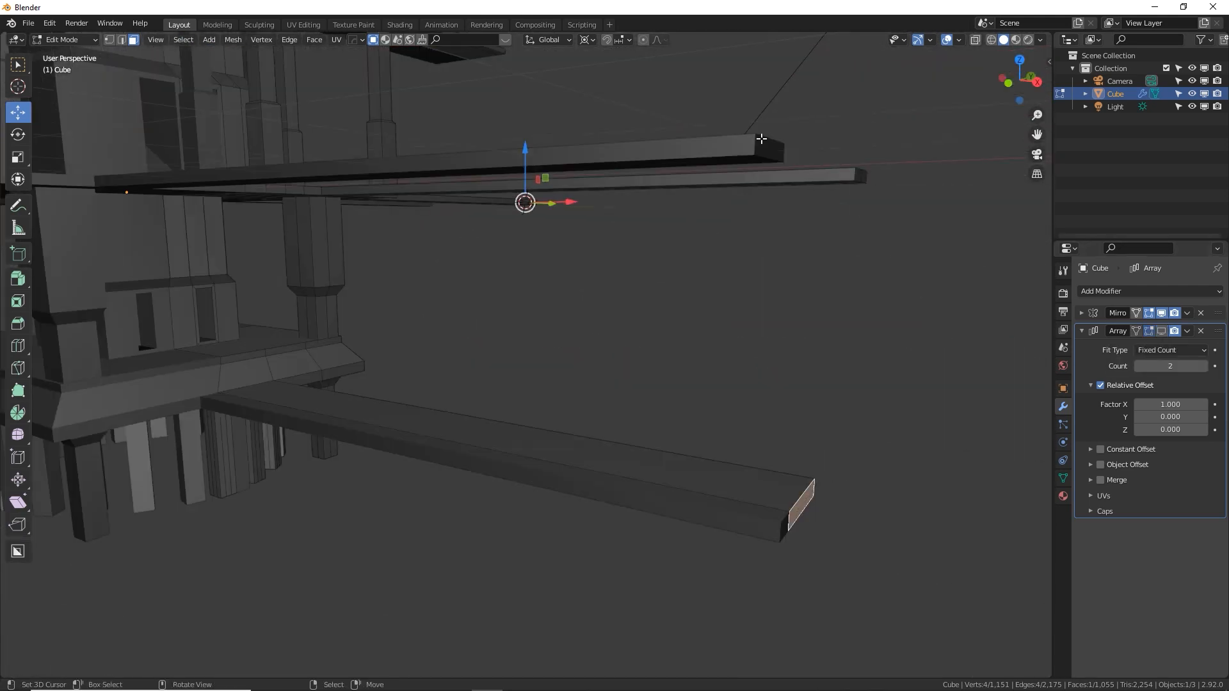
middle_click_drag(759, 140, 721, 283)
key("shift+s")
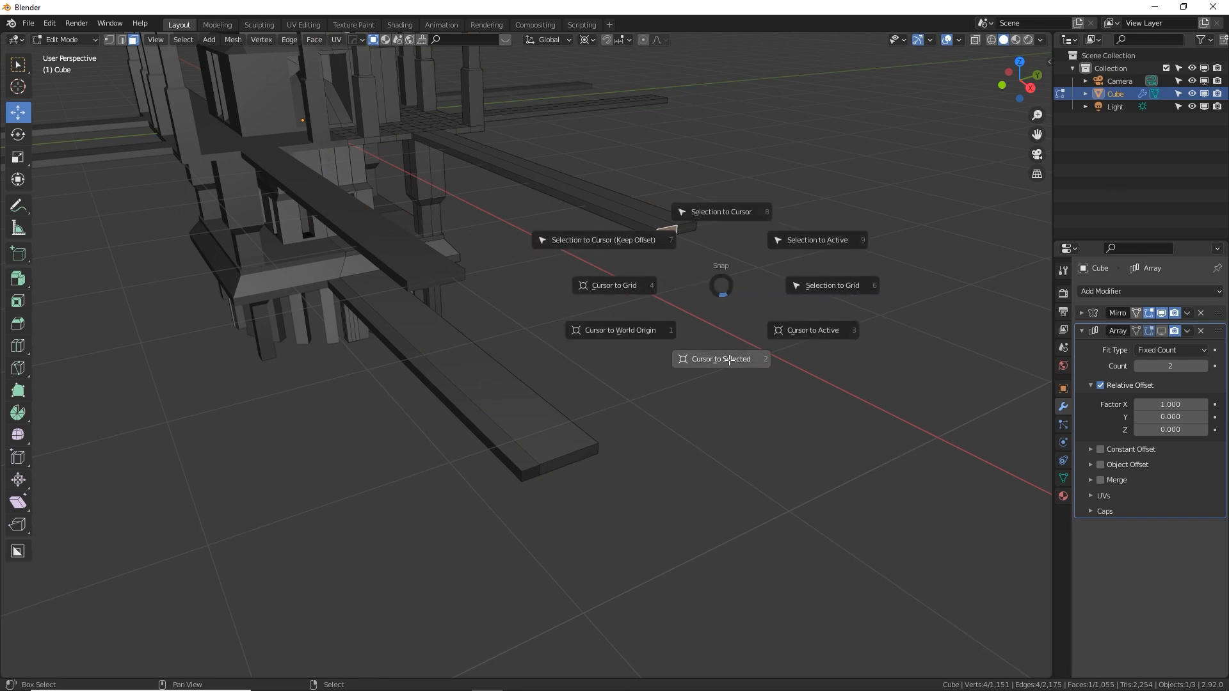
left_click(729, 359)
Align the end face of the lowest X walkway with the 3D cursor by scaling it along X
middle_click_drag(729, 346, 752, 165)
left_click(741, 380)
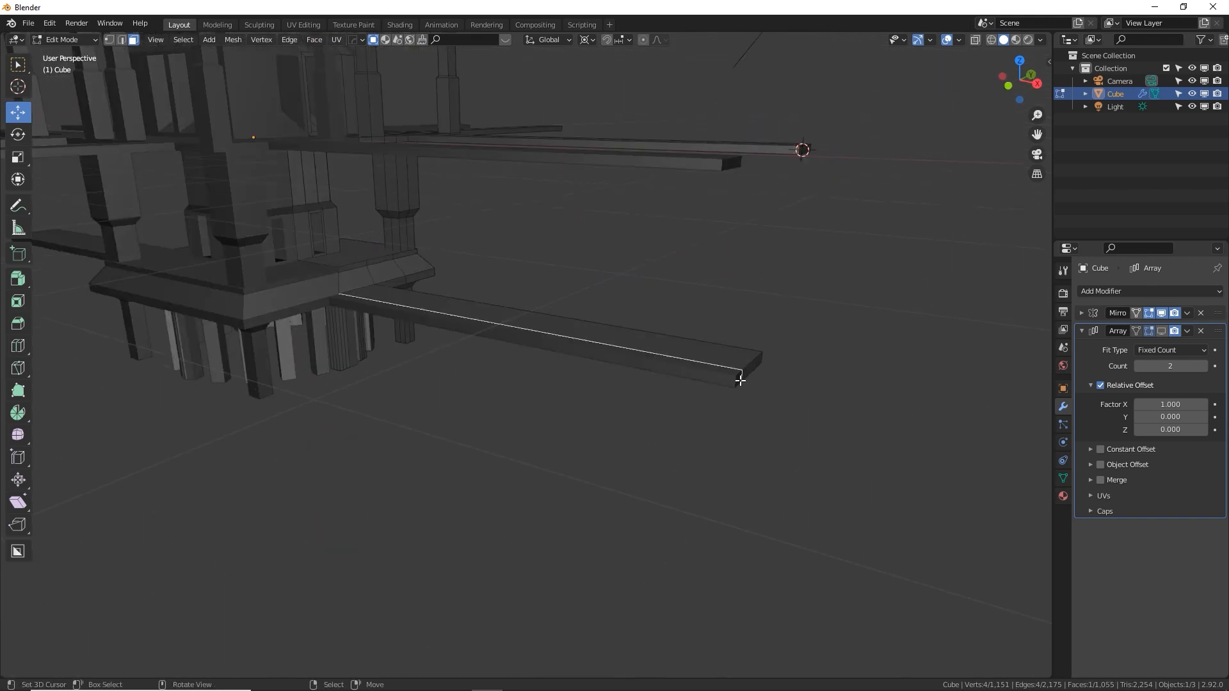
left_click(749, 368)
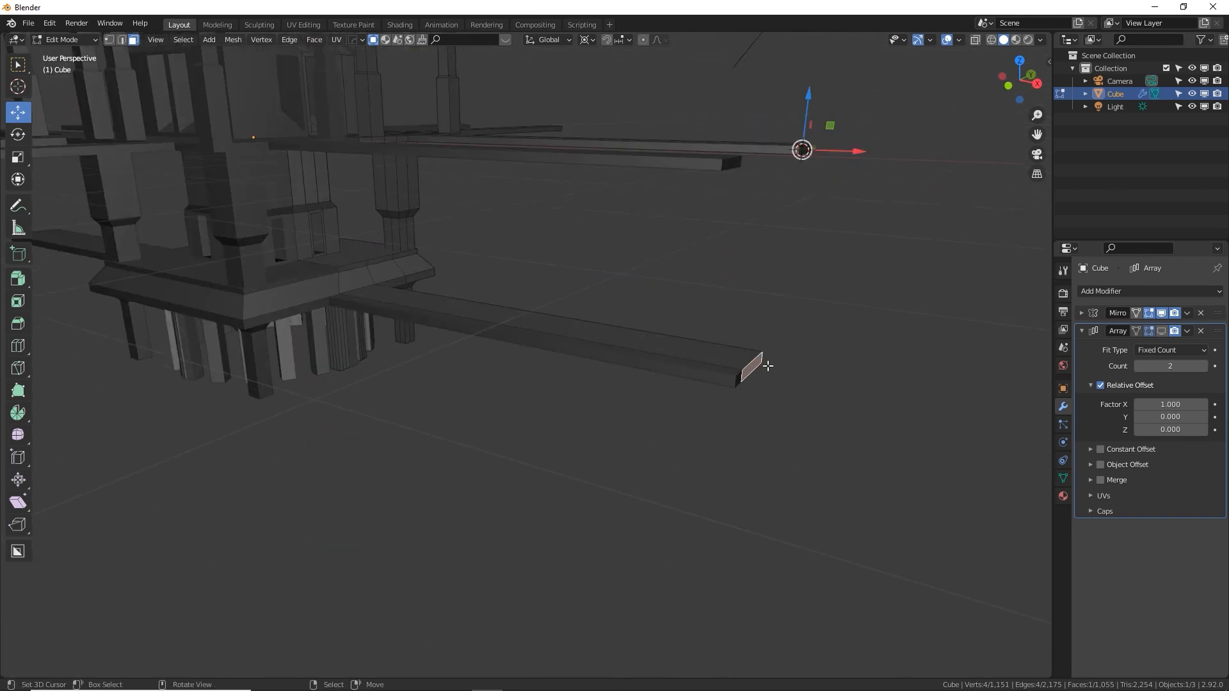
key("s")
key("x")
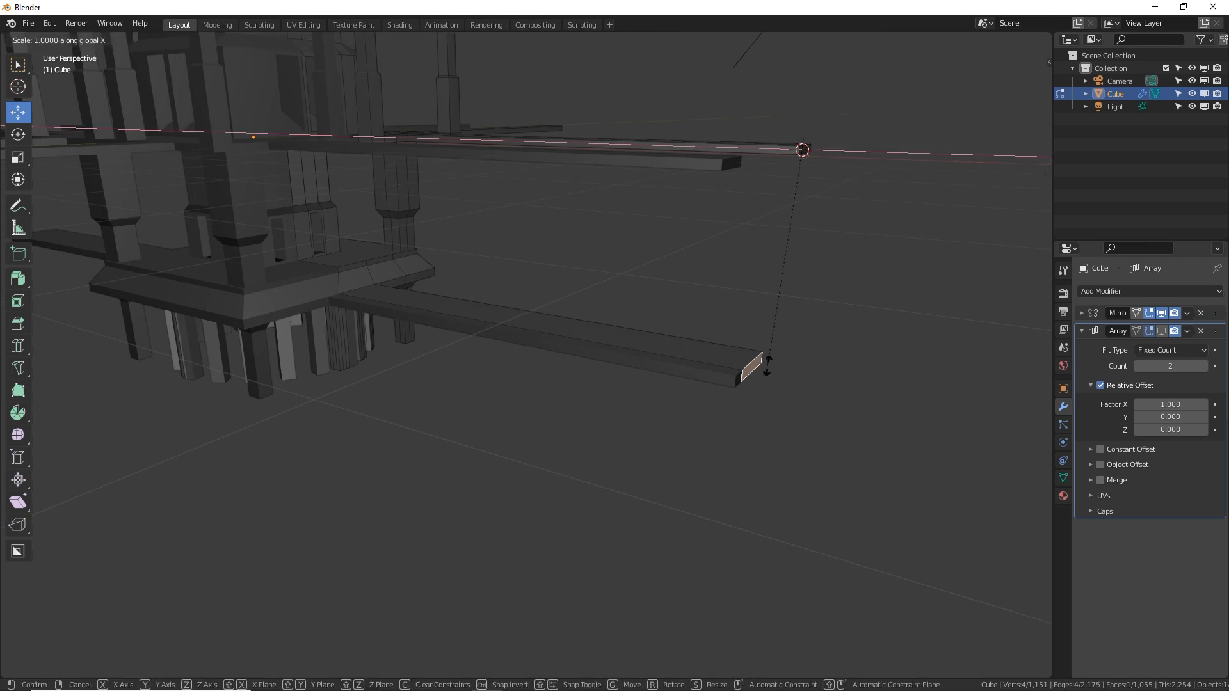
key("Return")
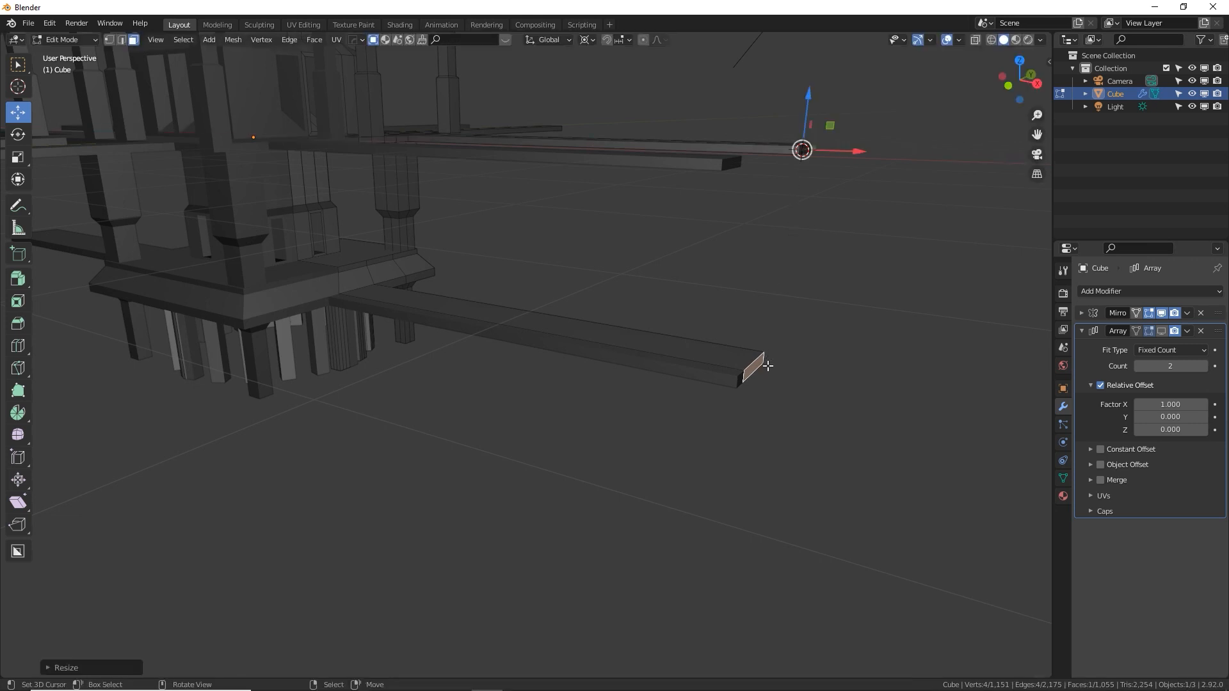
Return to Object Mode, show the Array modifier in the viewport again and check that the walkways connect
key("Tab")
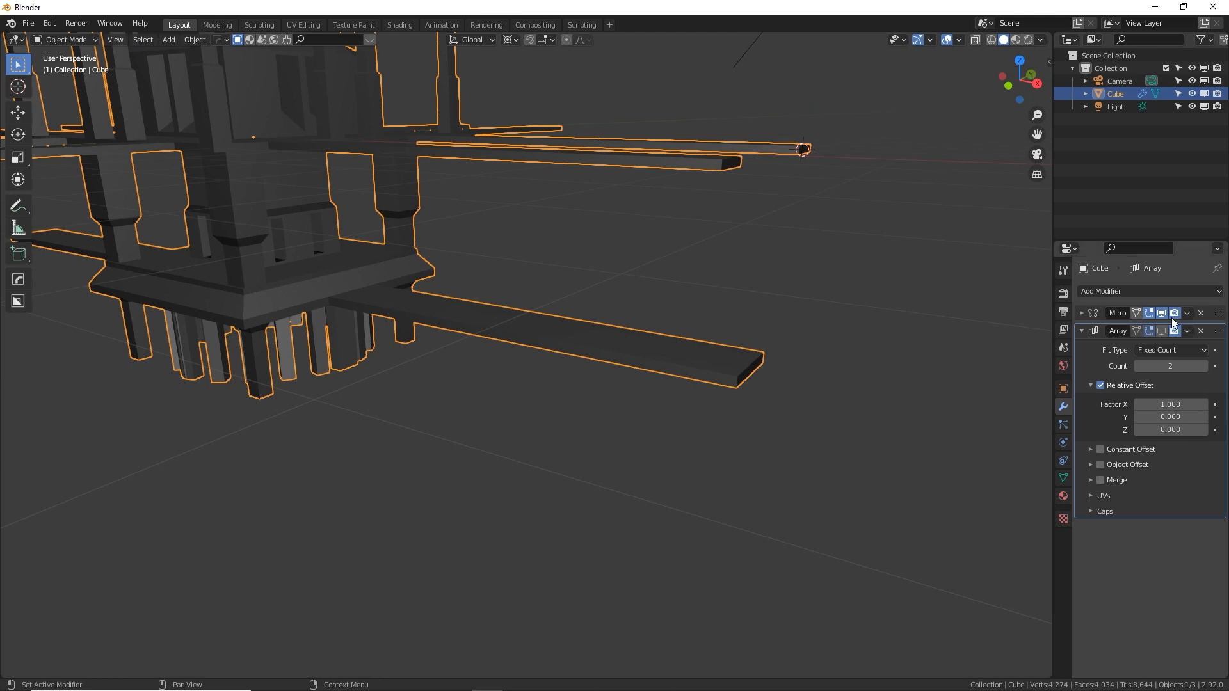
left_click(1161, 331)
middle_click_drag(749, 407, 827, 444)
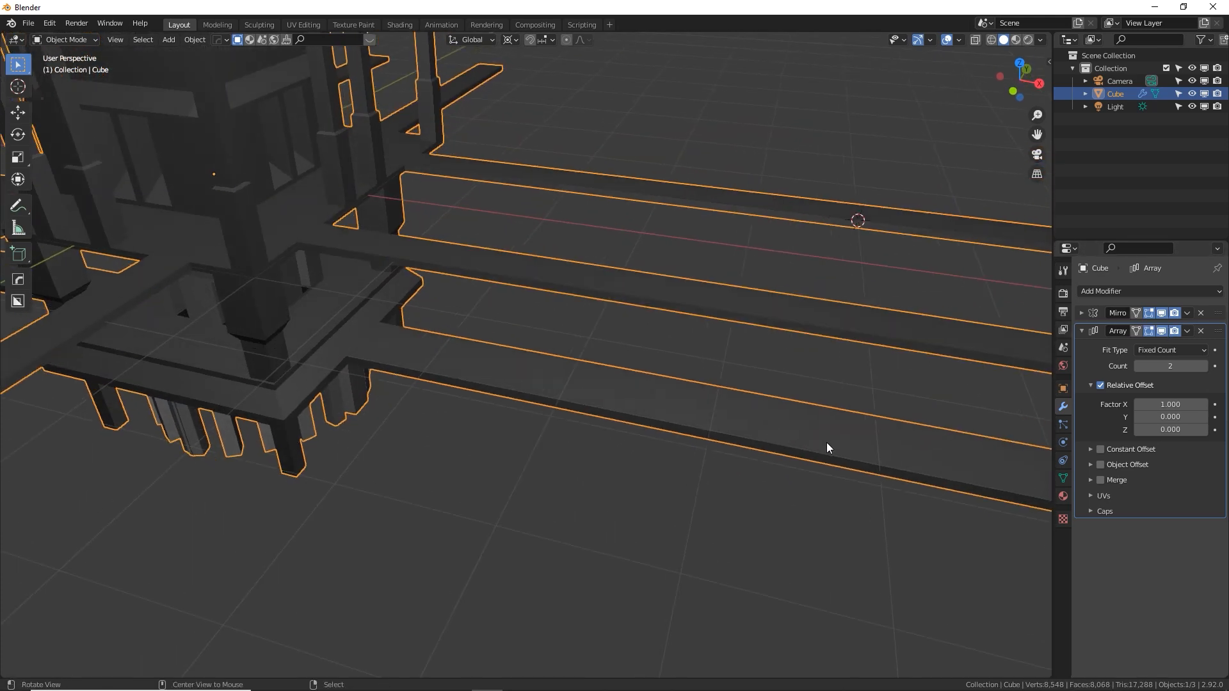
scroll(652, 402, "down", 10)
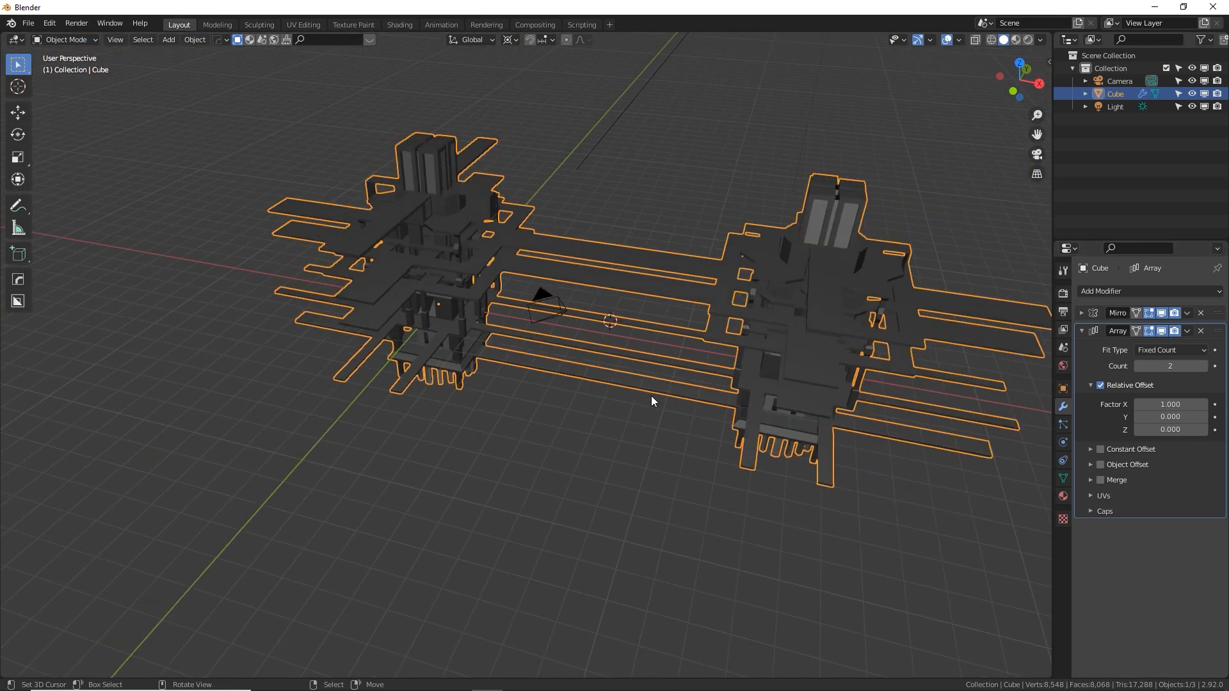
Set the Array modifier's count to 8 for a row of towers along X
middle_click_drag(651, 396, 581, 411)
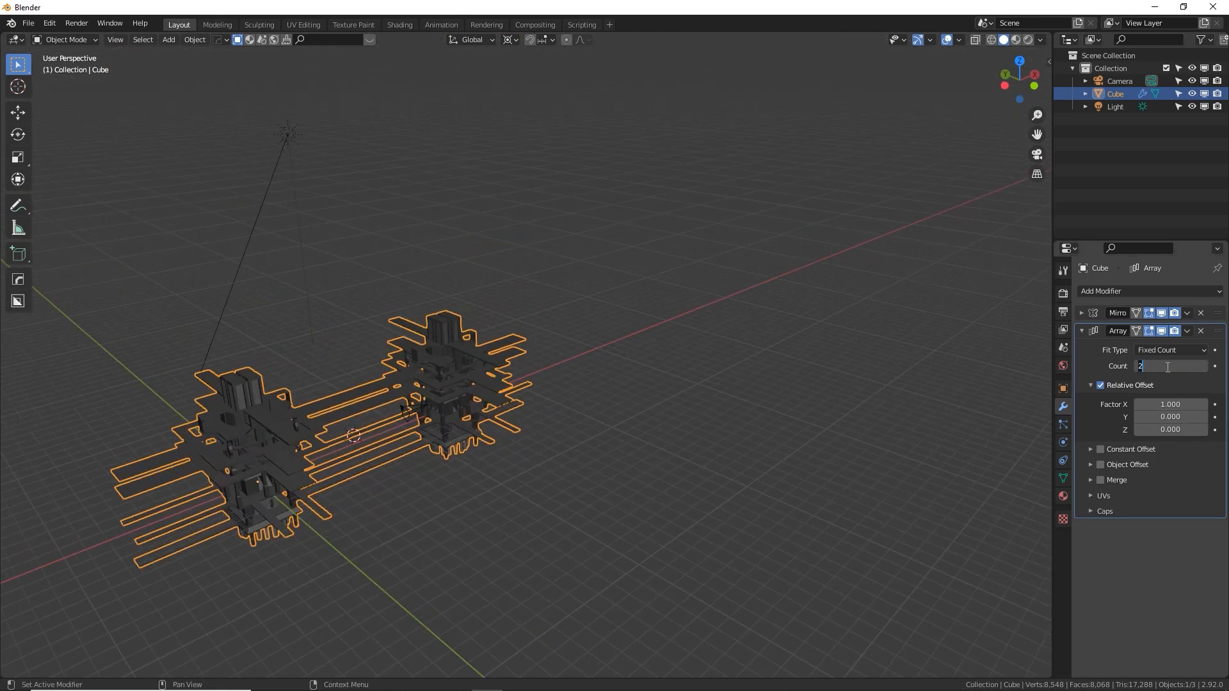
type("8")
key("Return")
middle_click_drag(896, 370, 577, 317)
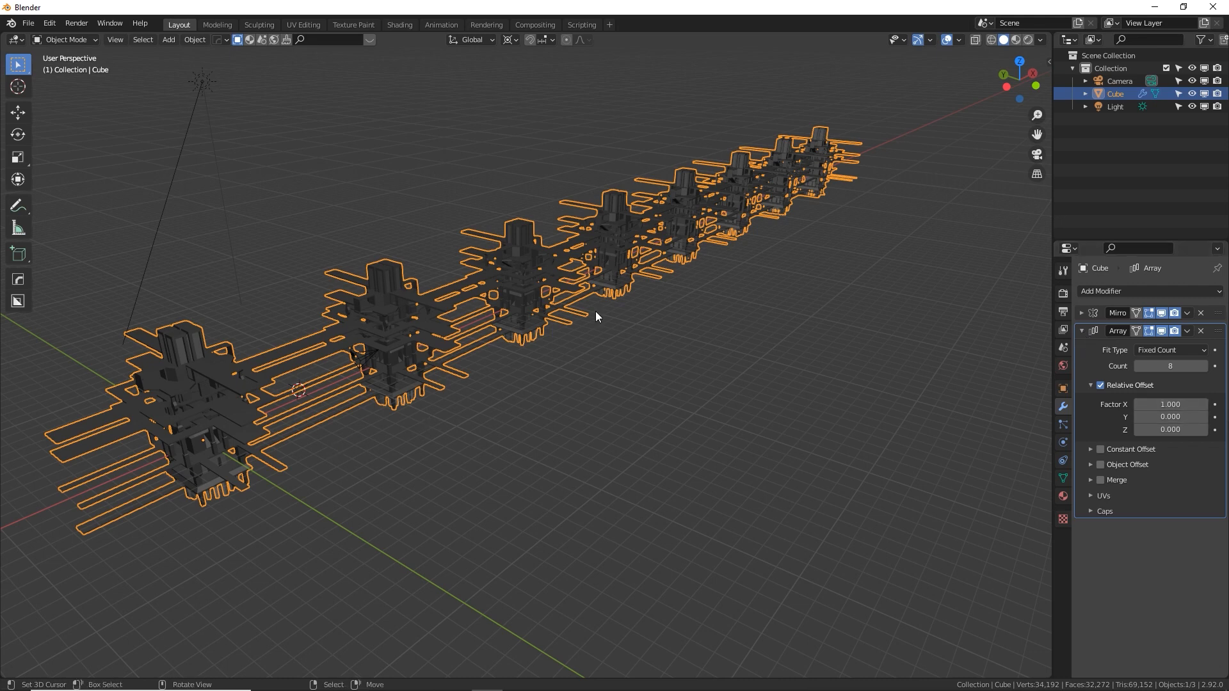
middle_click_drag(376, 439, 314, 446)
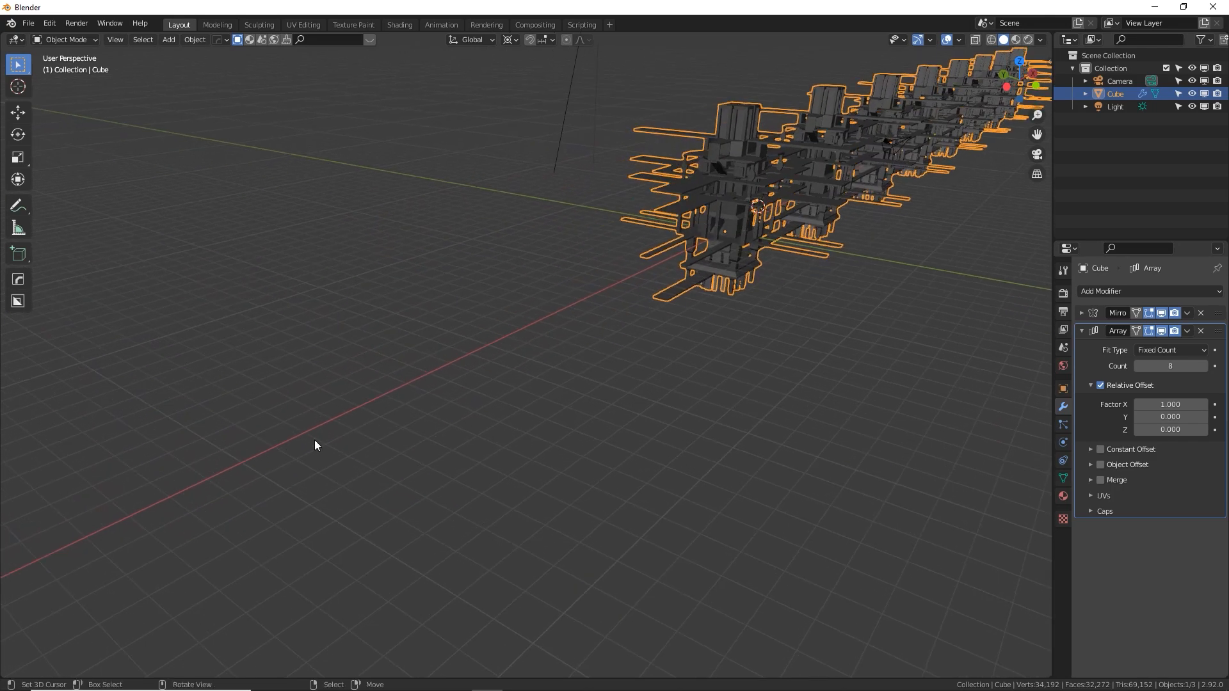
middle_click_drag(648, 282, 321, 435, "shift")
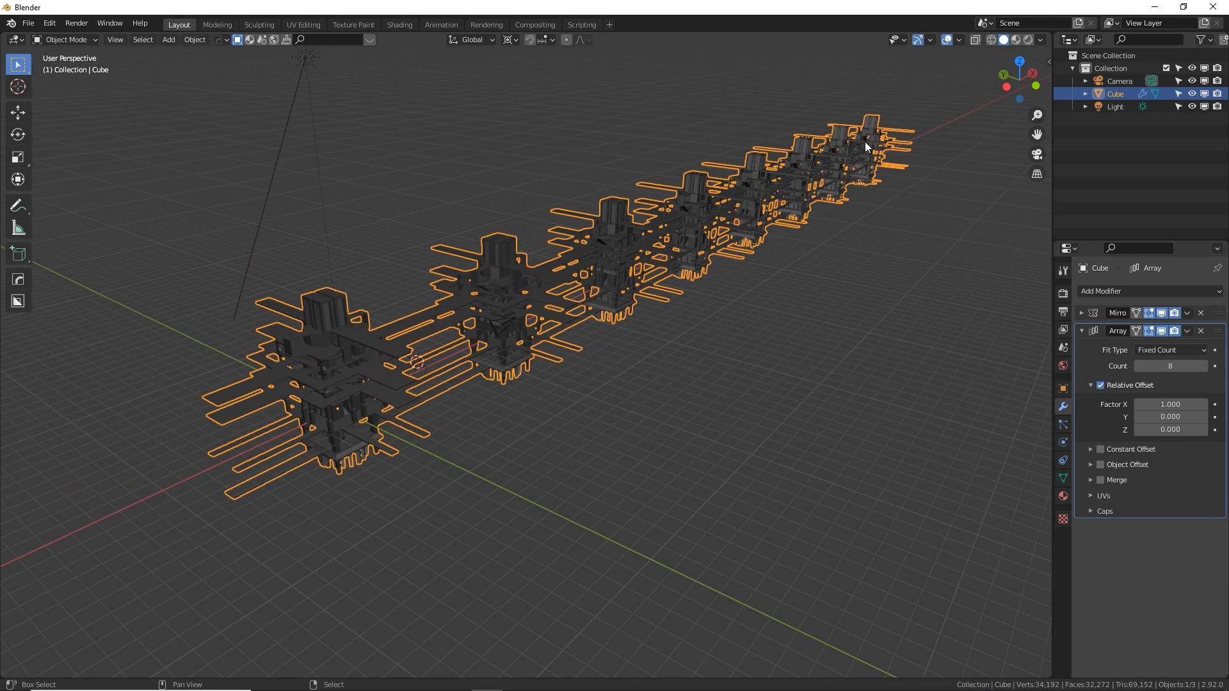
mouse_move(1019, 80)
left_mouse_down()
mouse_move(952, 93)
mouse_move(1004, 56)
mouse_move(1042, 76)
mouse_move(995, 76)
mouse_move(1019, 80)
left_mouse_up()
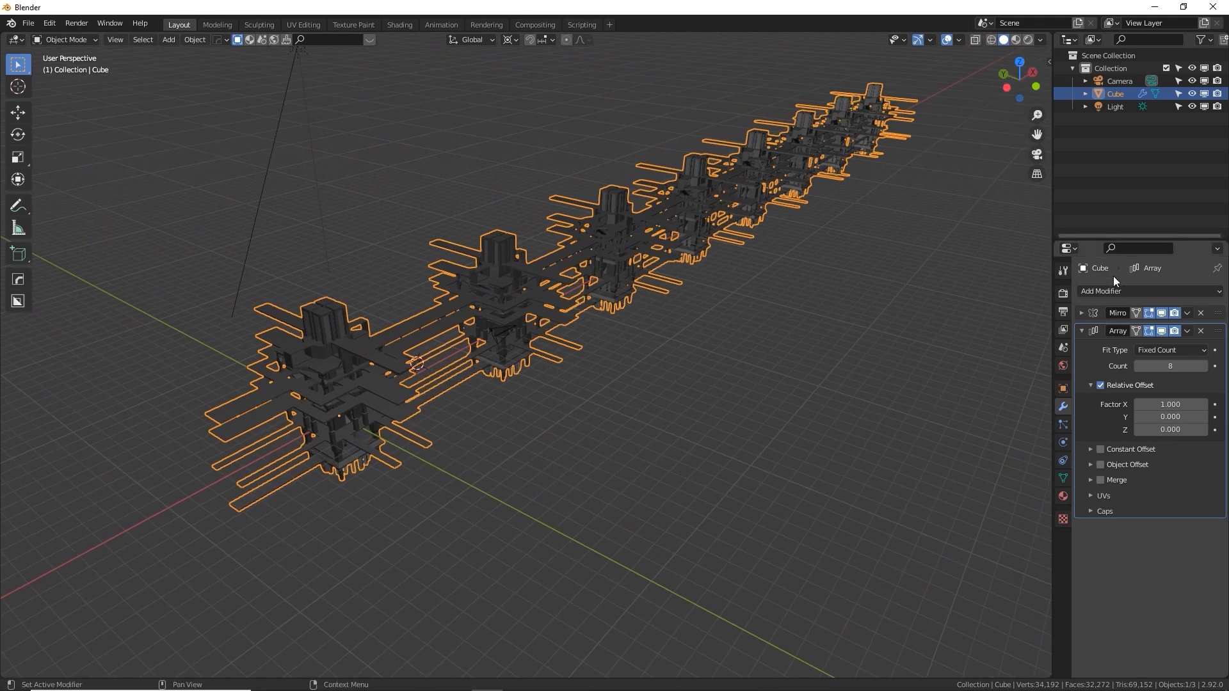
Add a second Array modifier to the tower and collapse the first Array's settings
left_click(1125, 290)
left_click(939, 332)
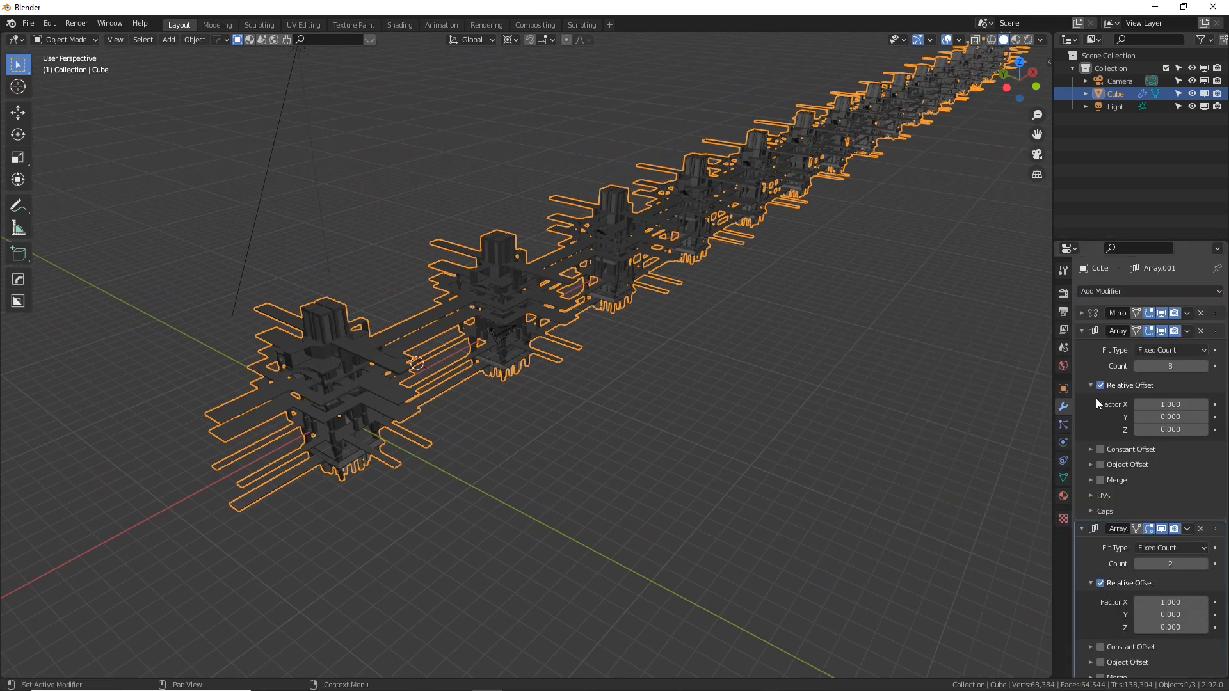
left_click(1081, 330)
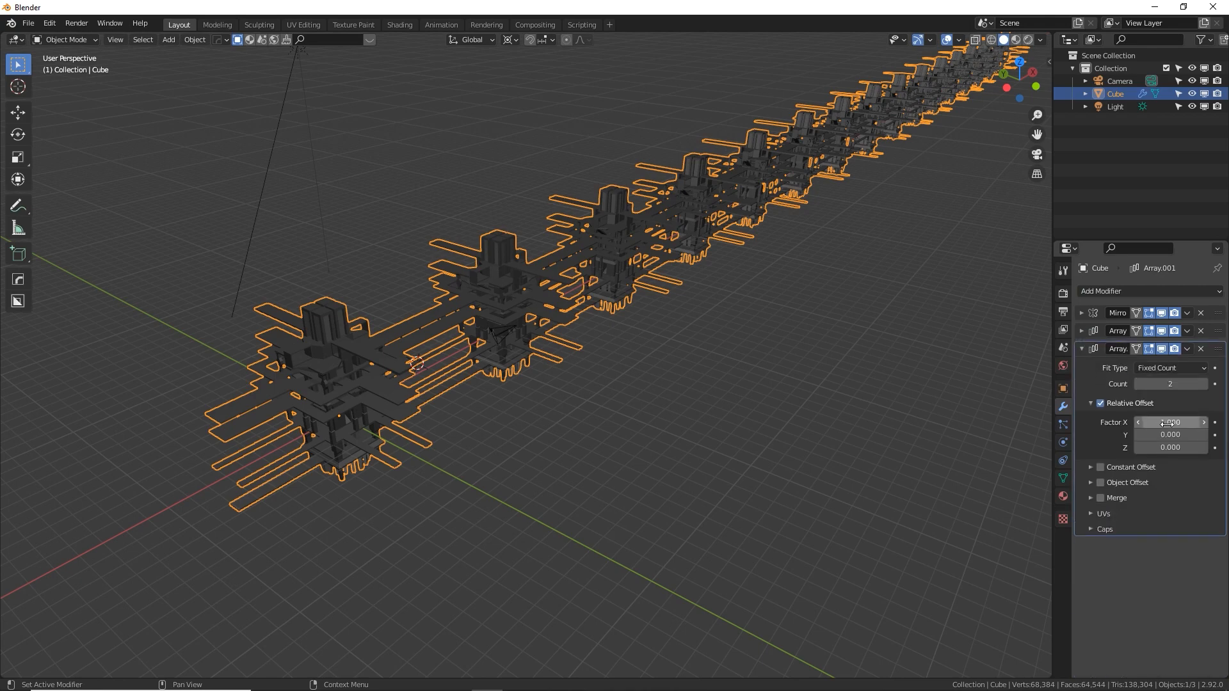
Set the second Array's relative offset to 0 along X and 1 along Y
middle_click_drag(934, 461, 908, 242)
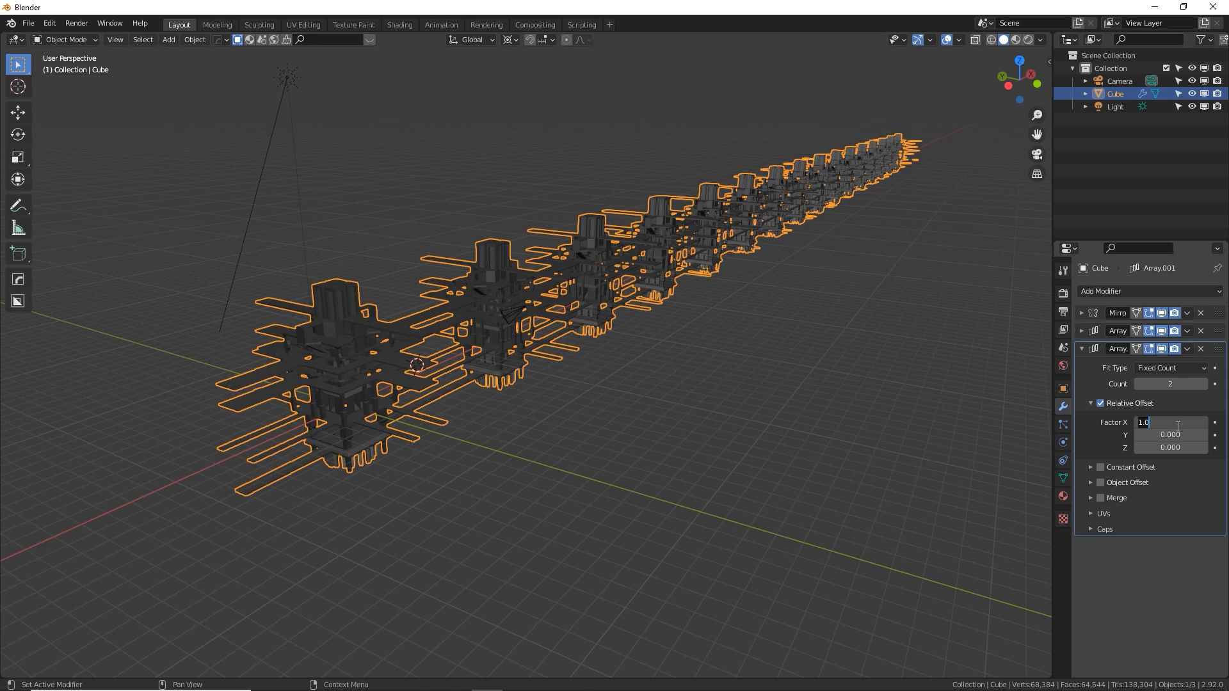
type("0")
key("Tab")
type("1")
key("Return")
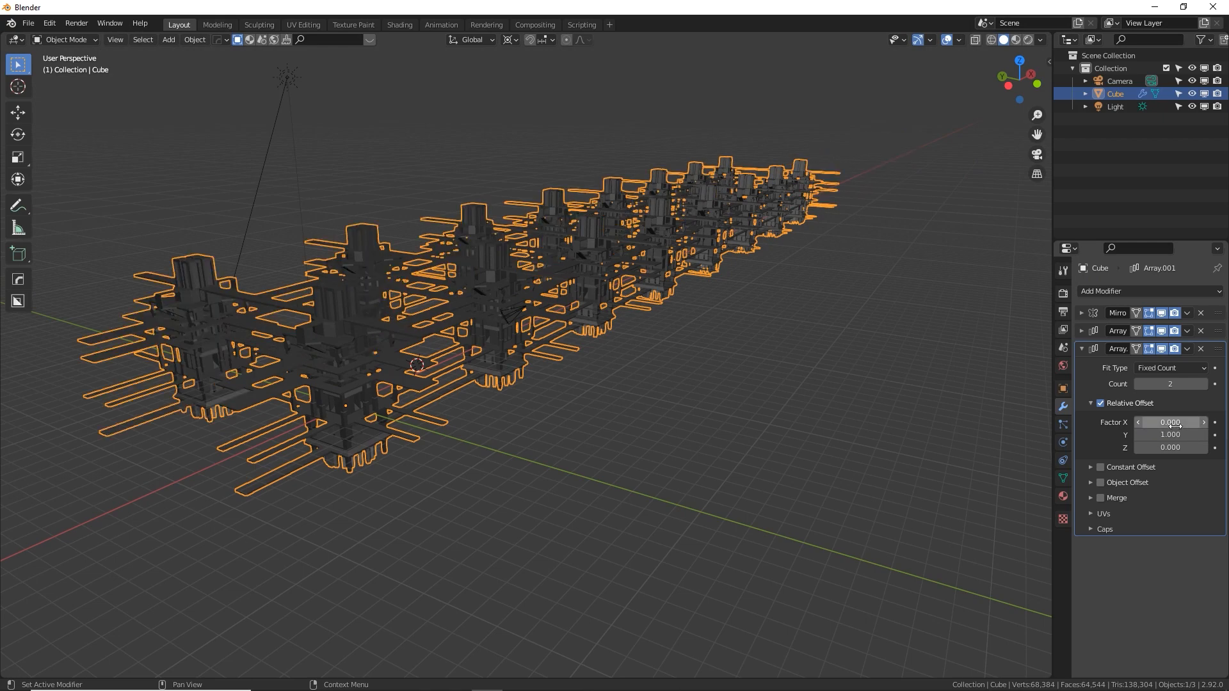
Set the second Array's count to 8 and view the resulting grid of towers
middle_click_drag(359, 316, 775, 356)
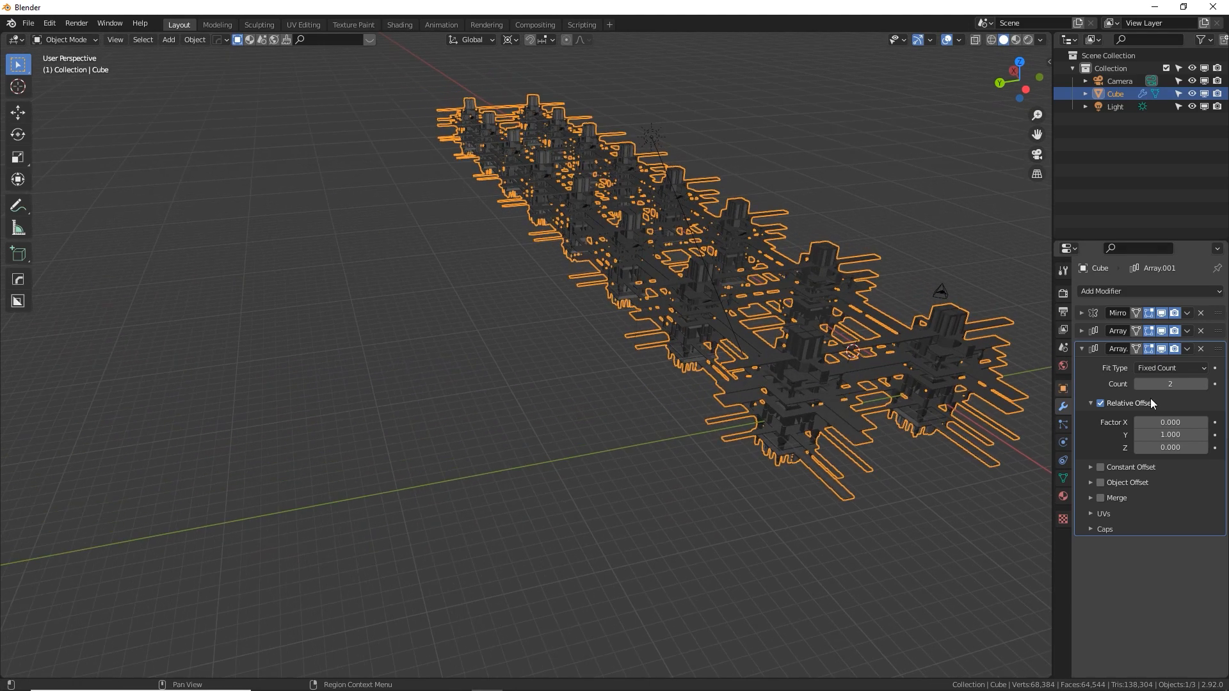
double_click(1177, 387)
type("8")
key("Return")
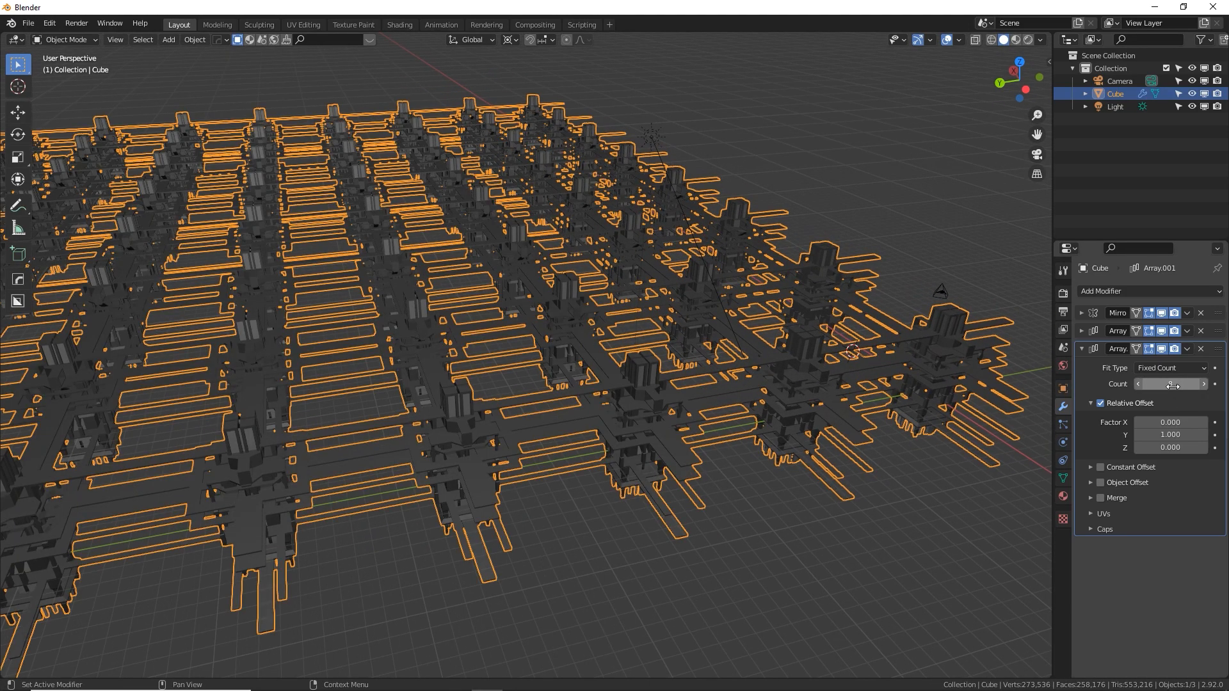
scroll(787, 409, "down", 10)
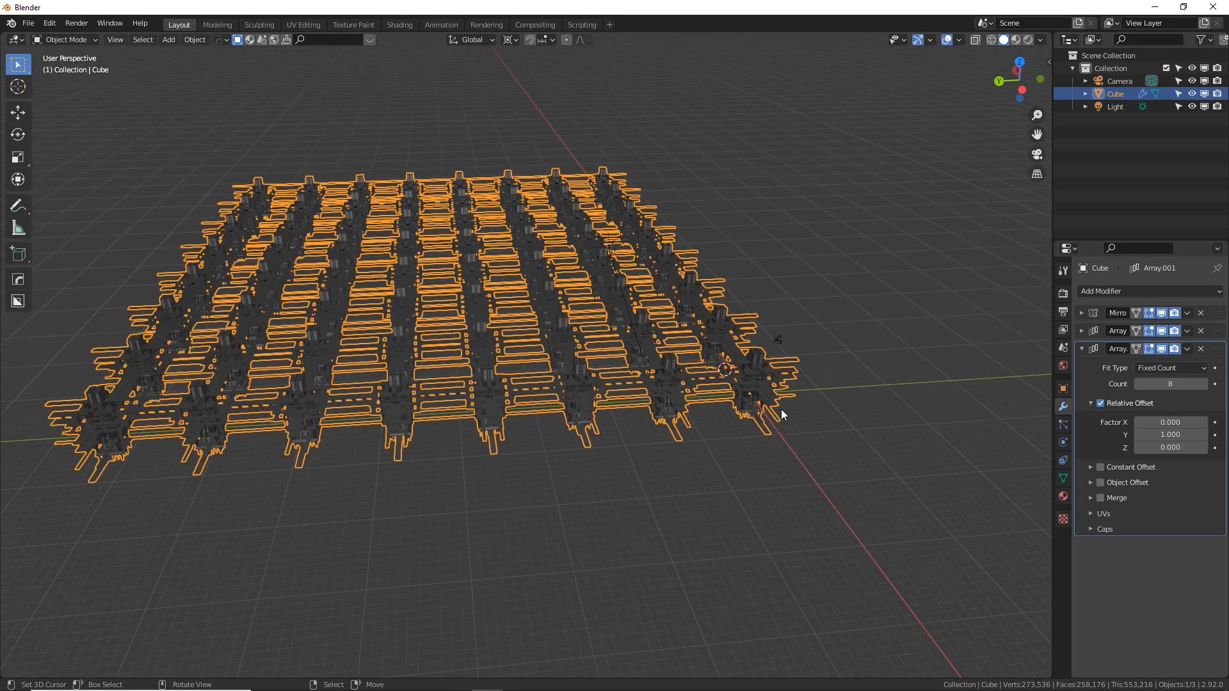
scroll(782, 410, "down", 1)
middle_click_drag(760, 425, 675, 459)
middle_click_drag(809, 270, 751, 221)
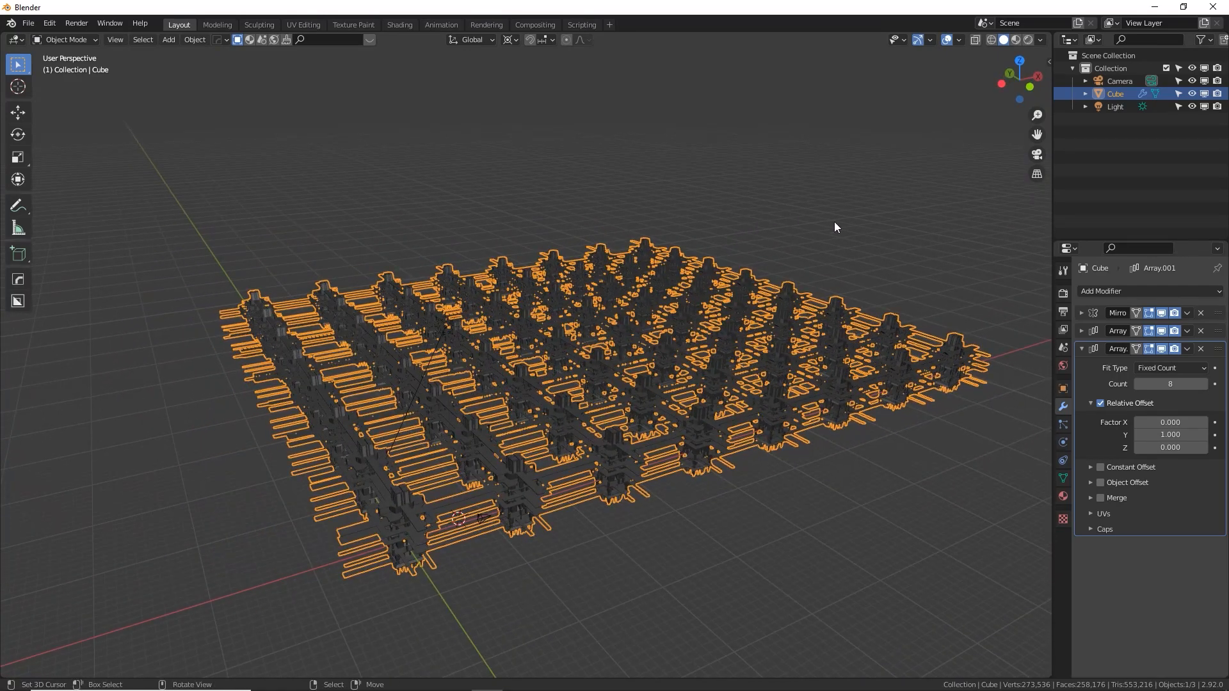
left_click(1081, 349)
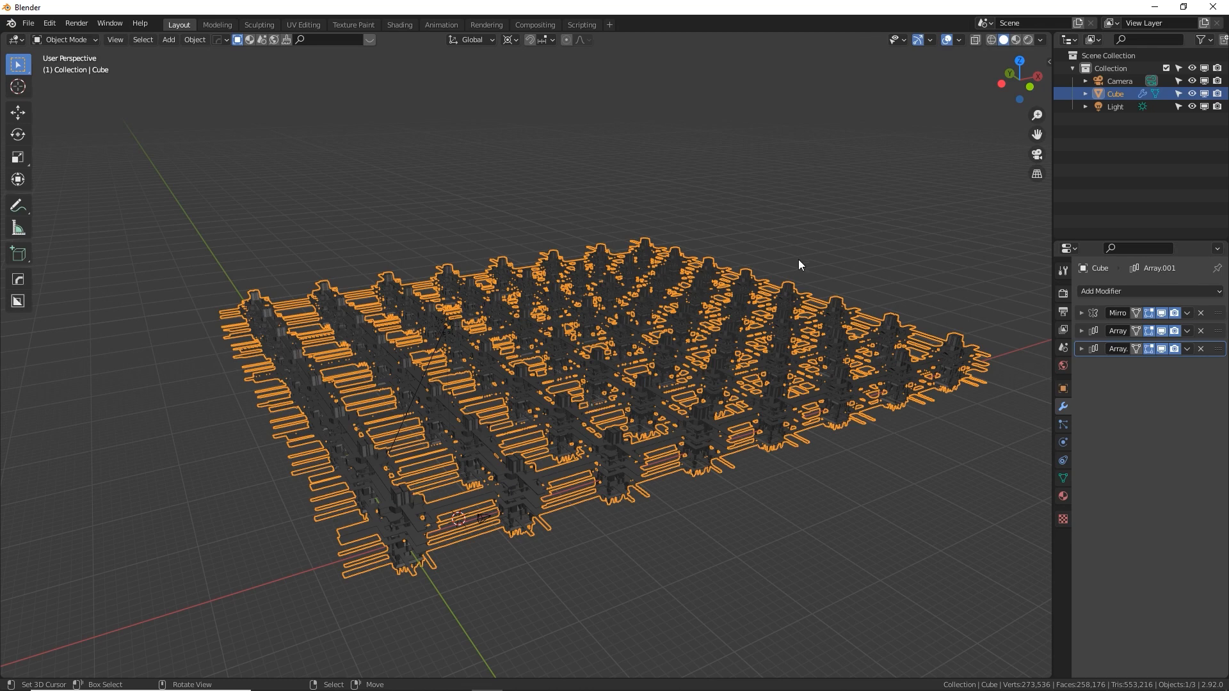
key("super")
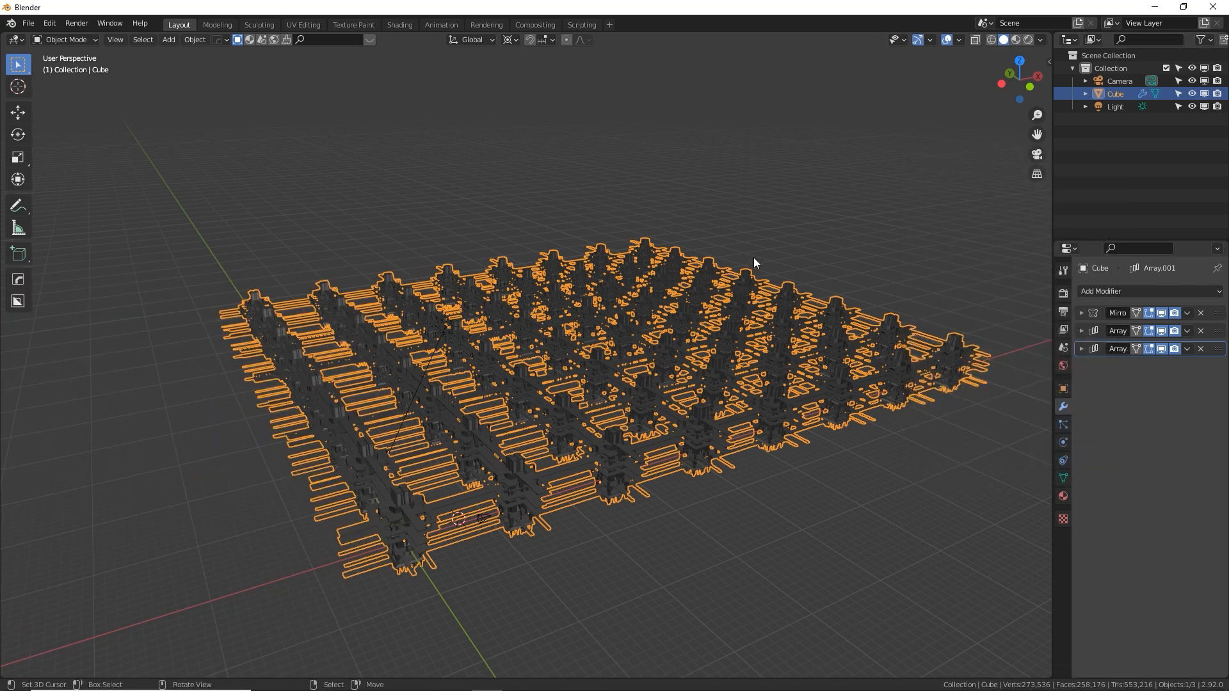
middle_click_drag(754, 257, 742, 313)
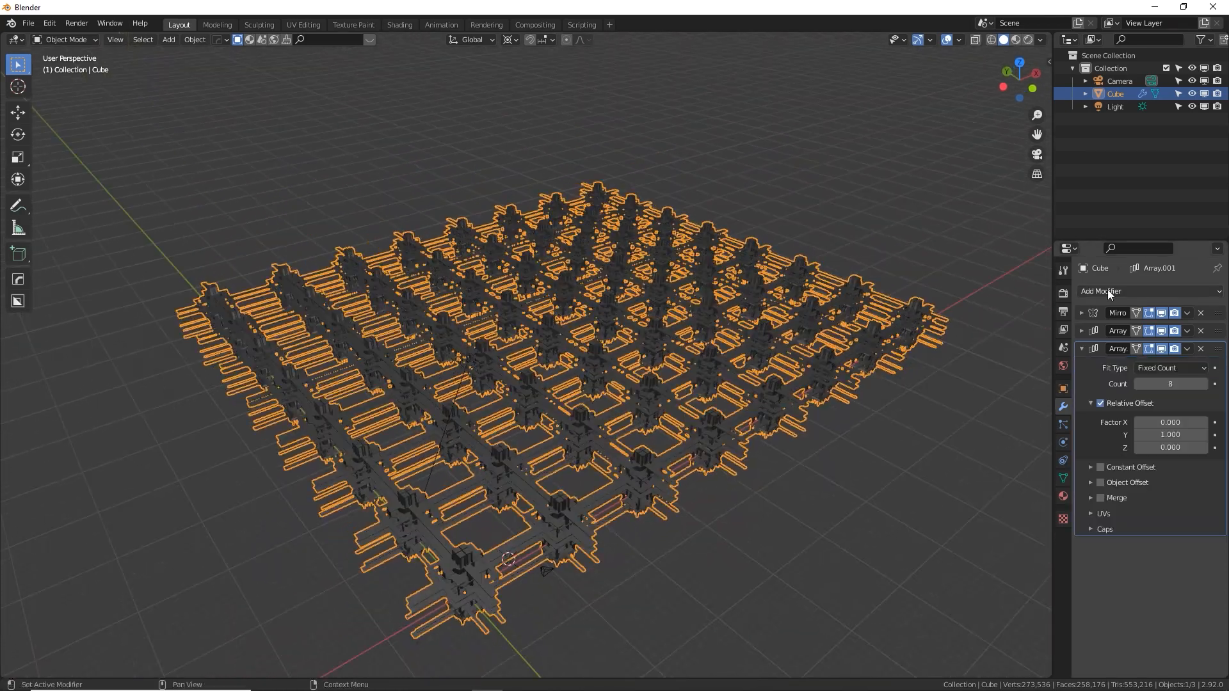
Turn on the Statistics overlay in the 3D viewport
left_click(1107, 290)
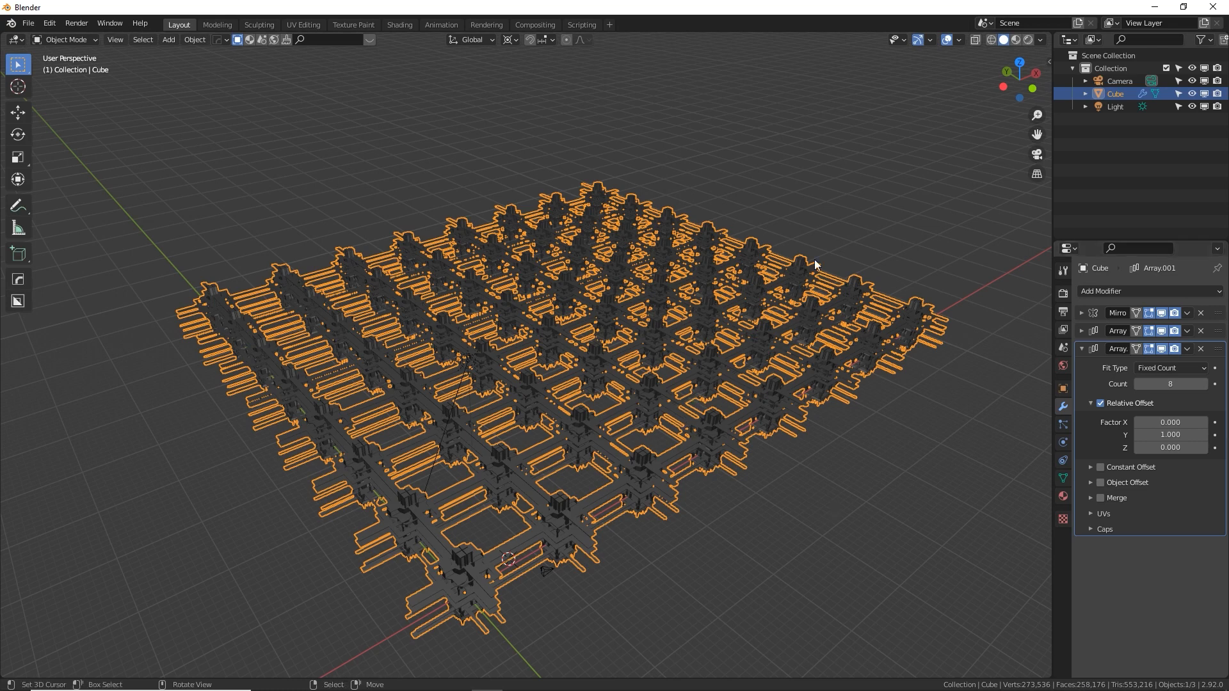
left_click(958, 41)
left_click(959, 41)
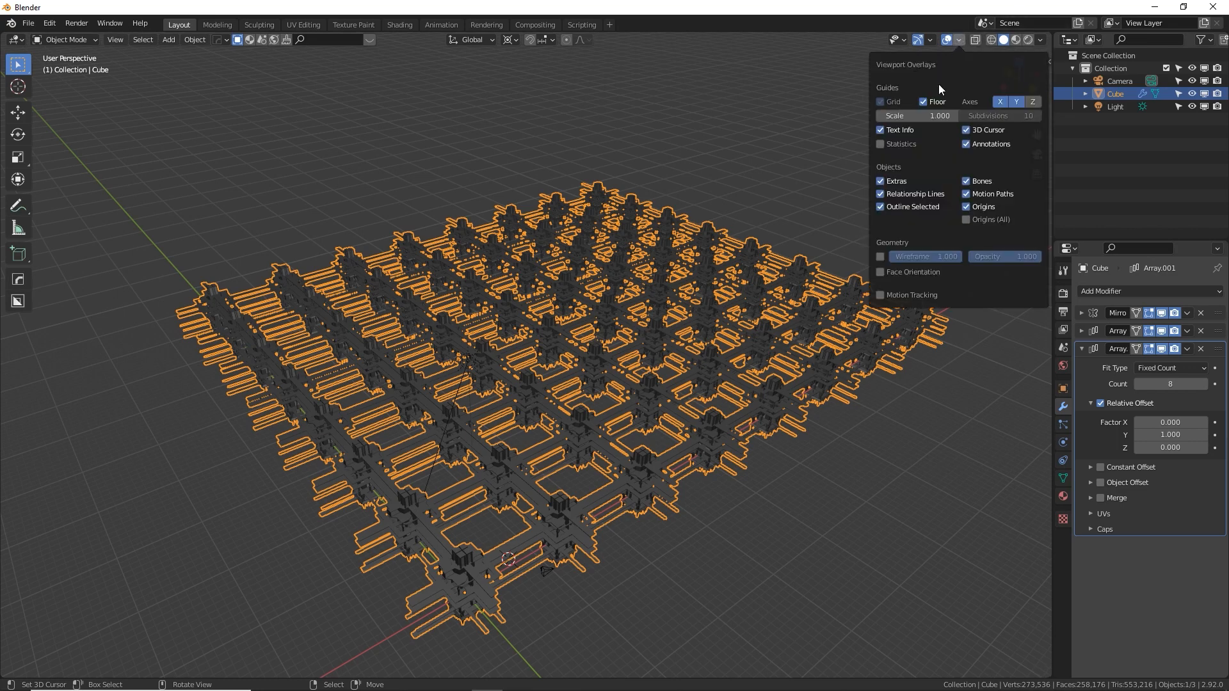
left_click(889, 146)
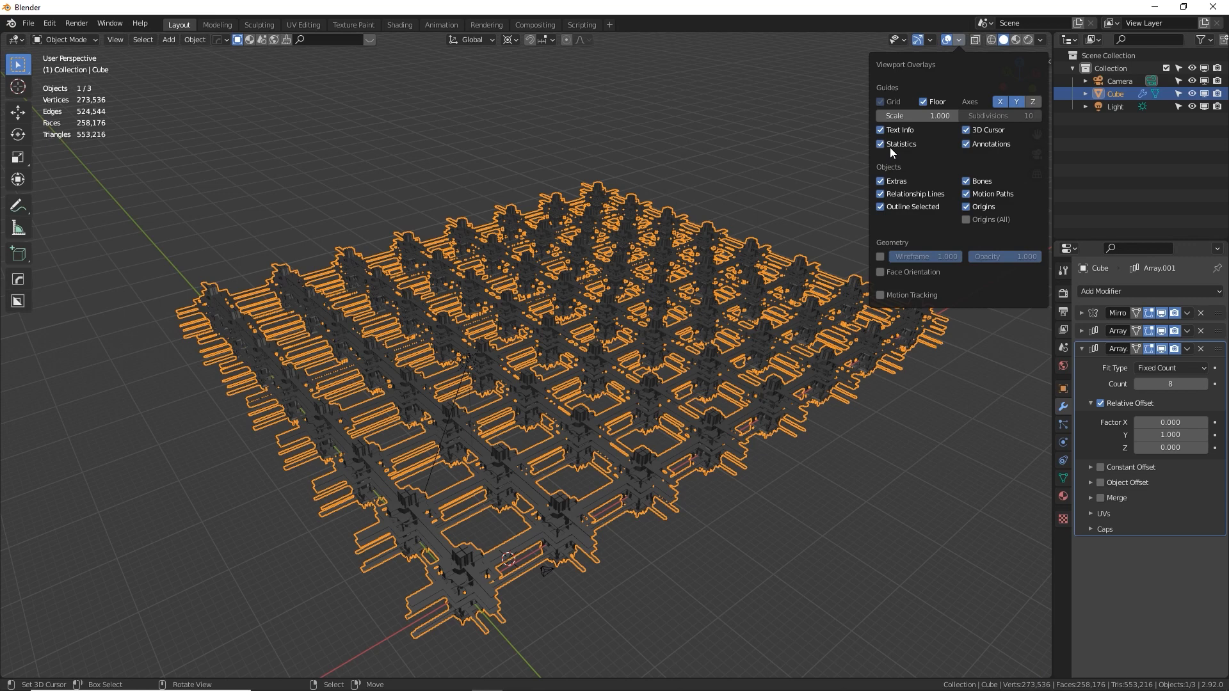
key("alt+a")
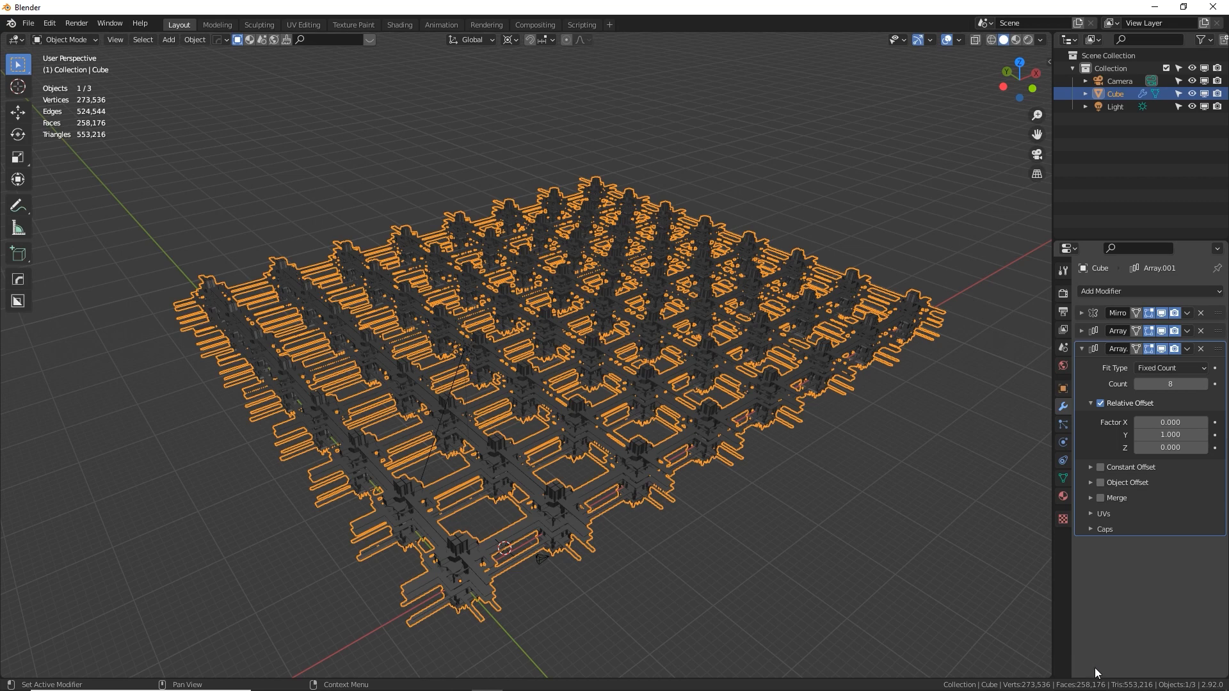
Add a third Array modifier to the tower grid and collapse the second Array's settings
left_click(1139, 289)
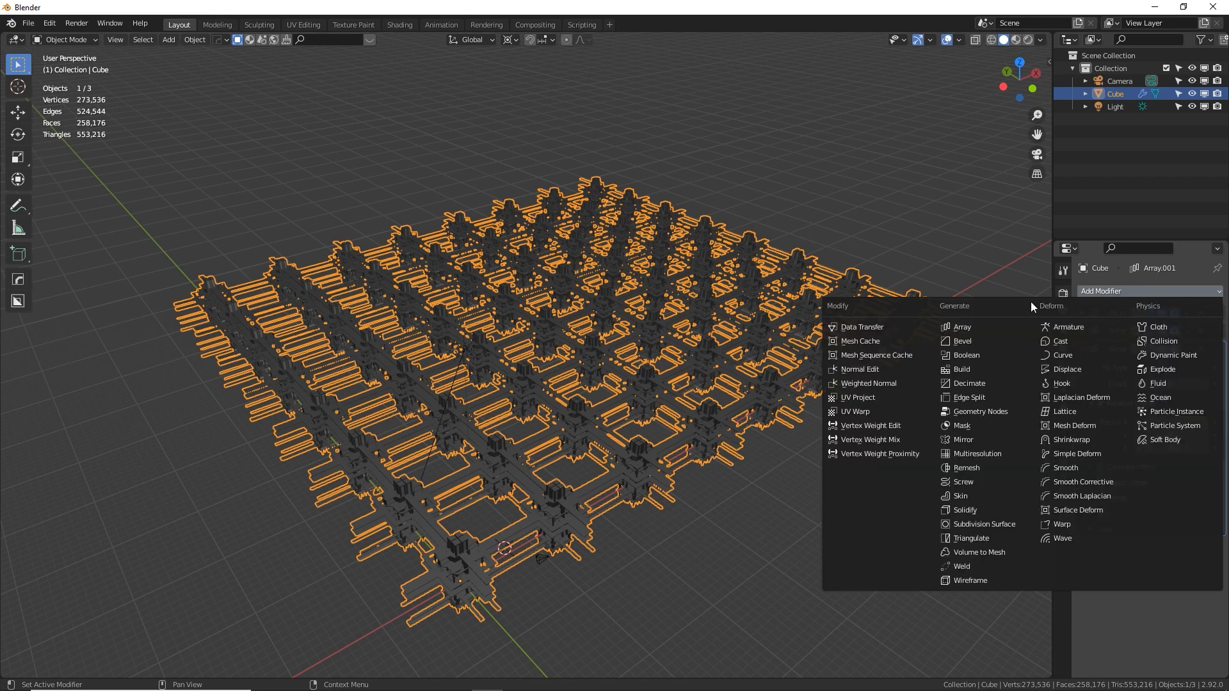
left_click(993, 328)
left_click(1083, 349)
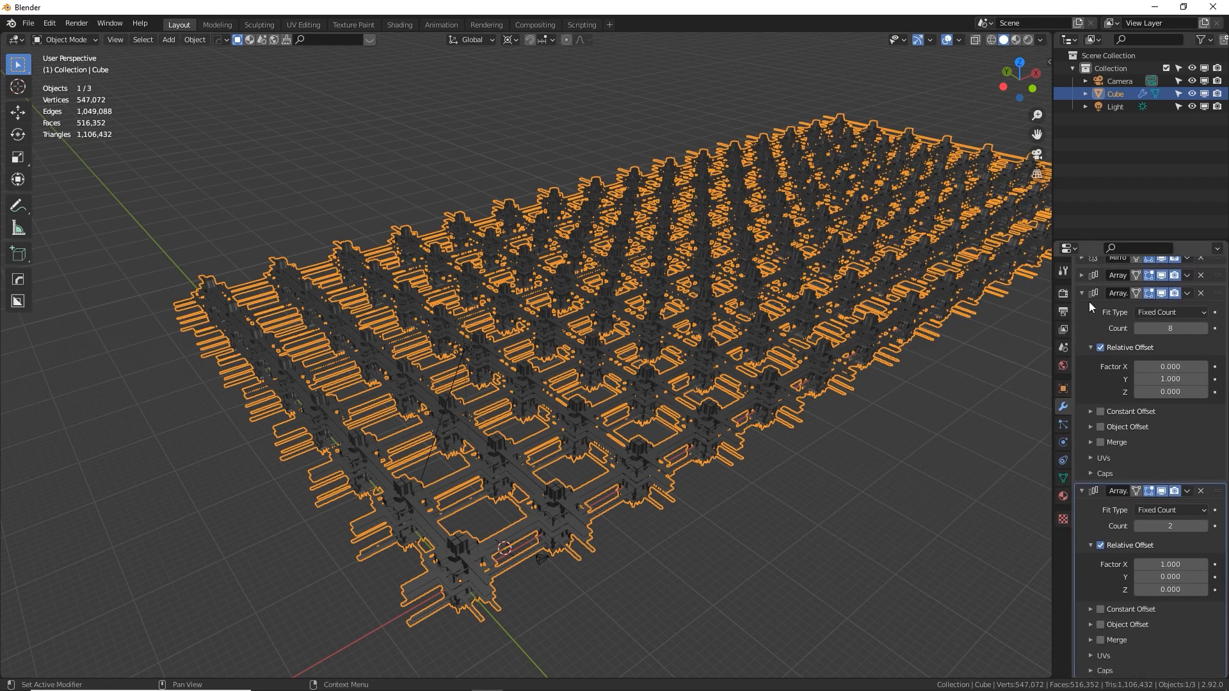
left_click(1081, 349)
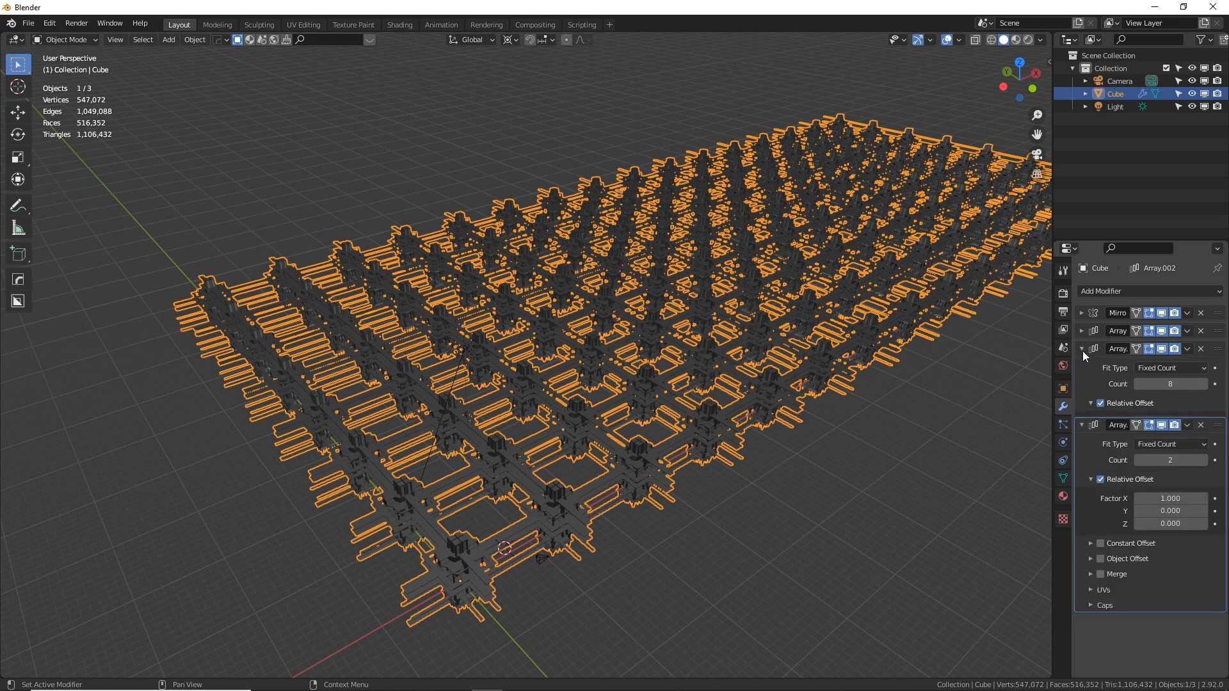
left_click(1082, 349)
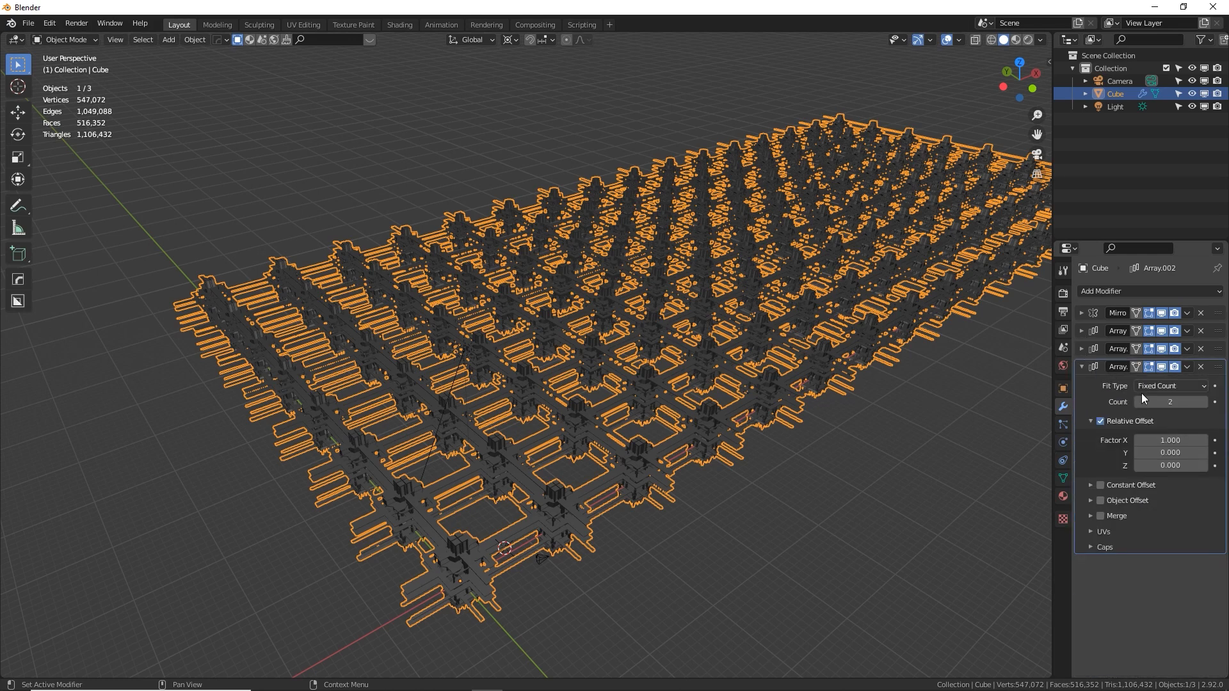
Set the third Array's relative offset to 0 along X and 1 along Z
left_click(1172, 440)
type("0")
key("Tab")
key("Tab")
type("1")
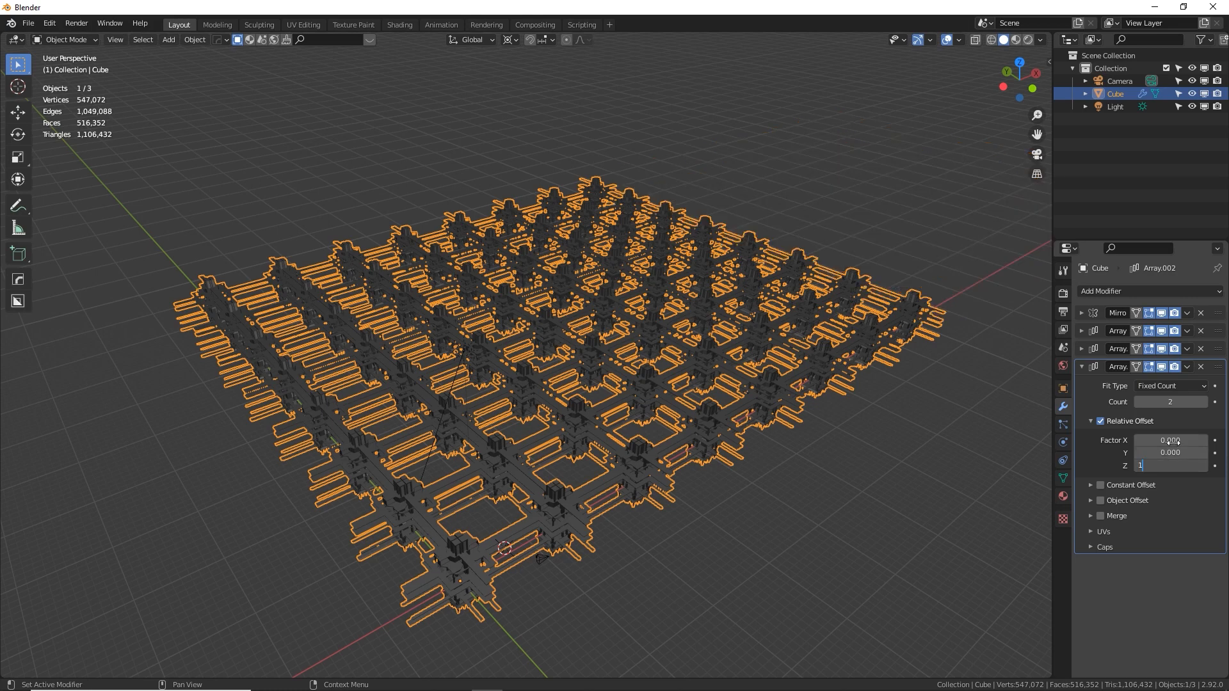
key("Return")
Set the third Array's count to 8 and view the stacked block of towers from several sides
middle_click_drag(728, 477, 869, 401)
left_click(1167, 402)
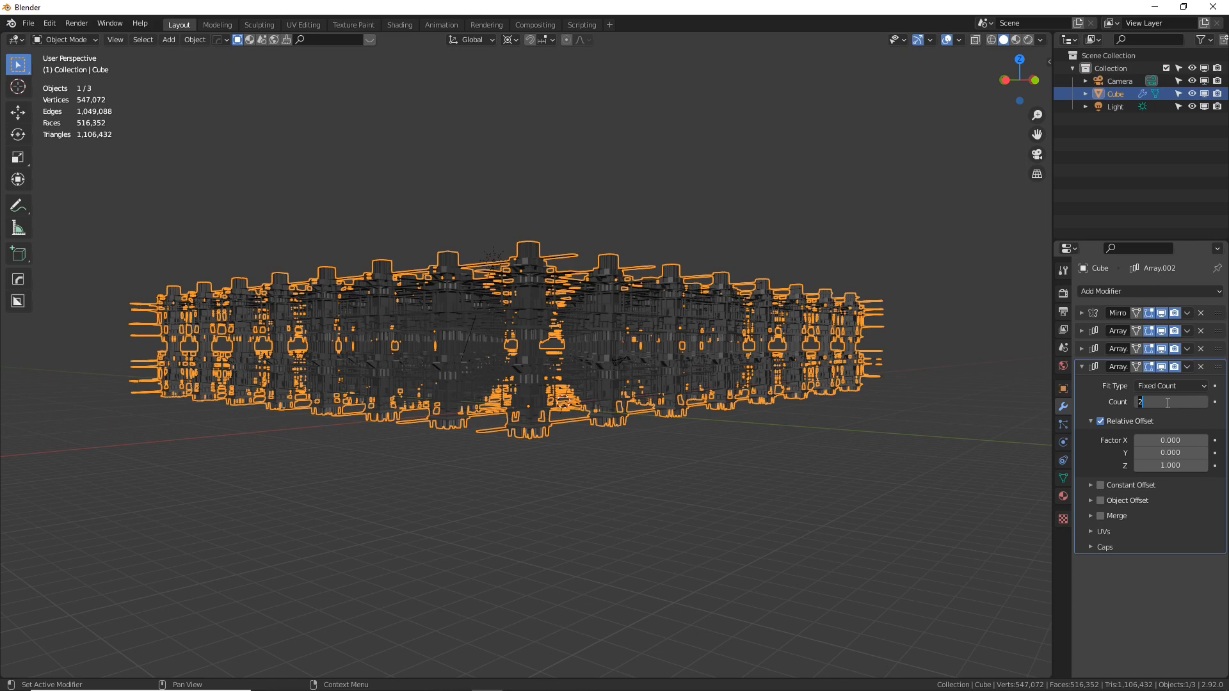
key("Return")
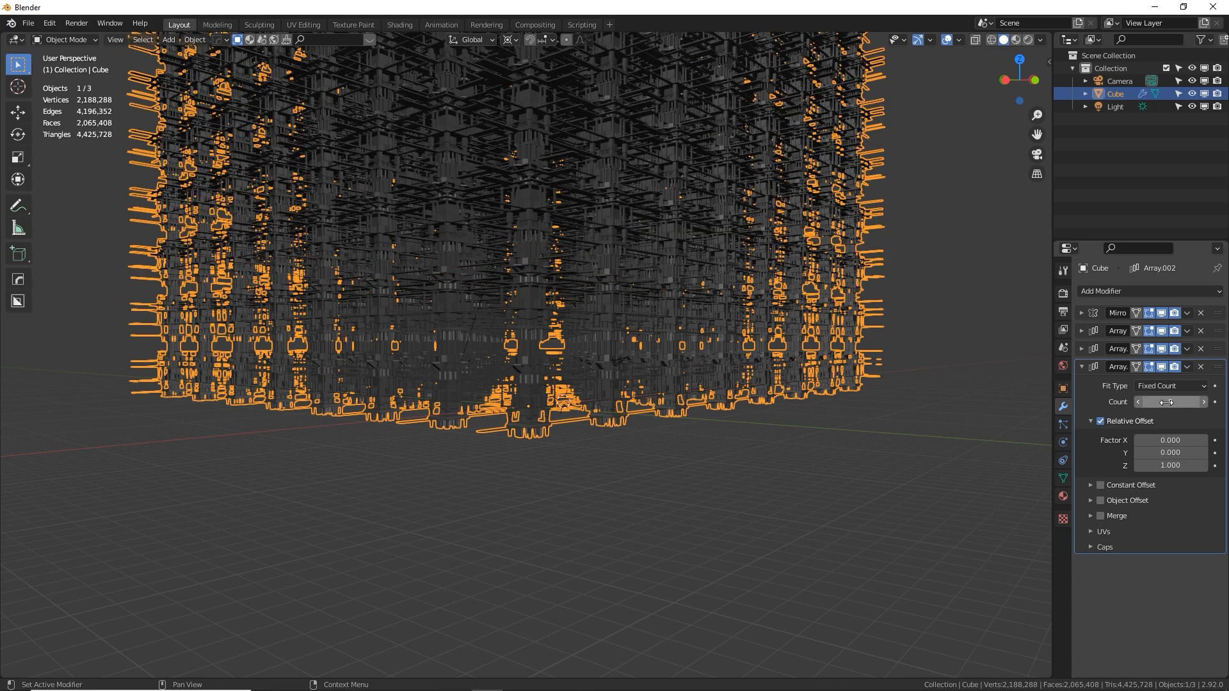
middle_click_drag(826, 386, 863, 576, "shift")
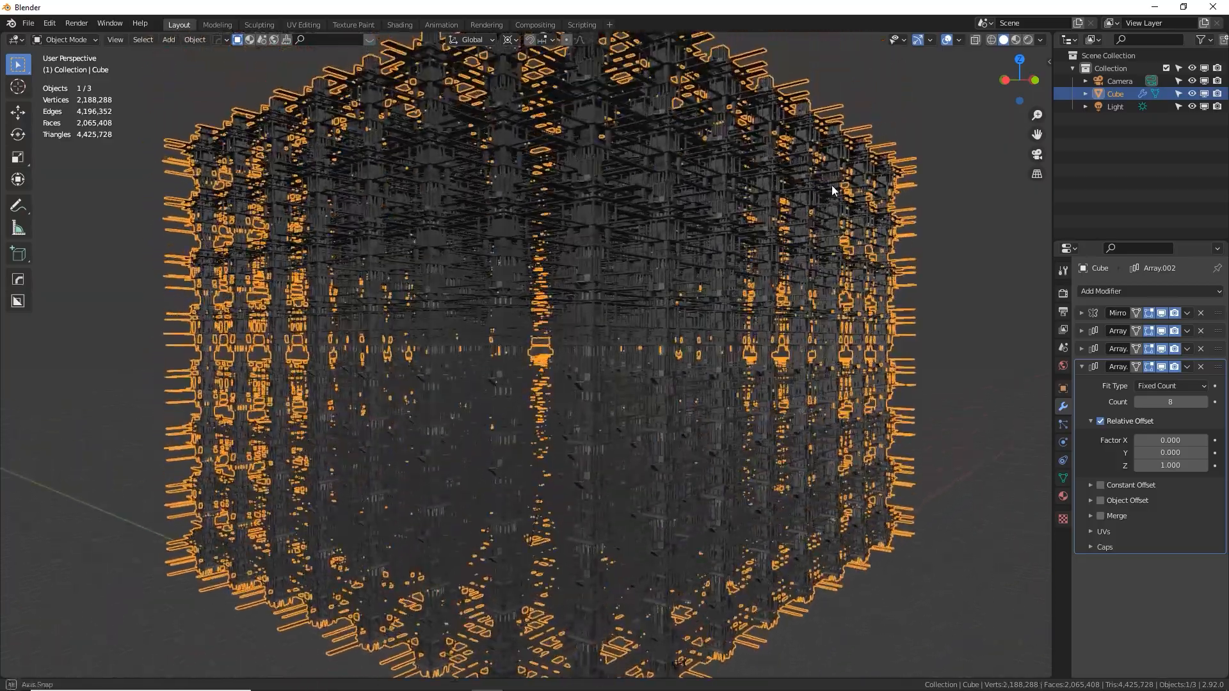
middle_click_drag(831, 185, 853, 314)
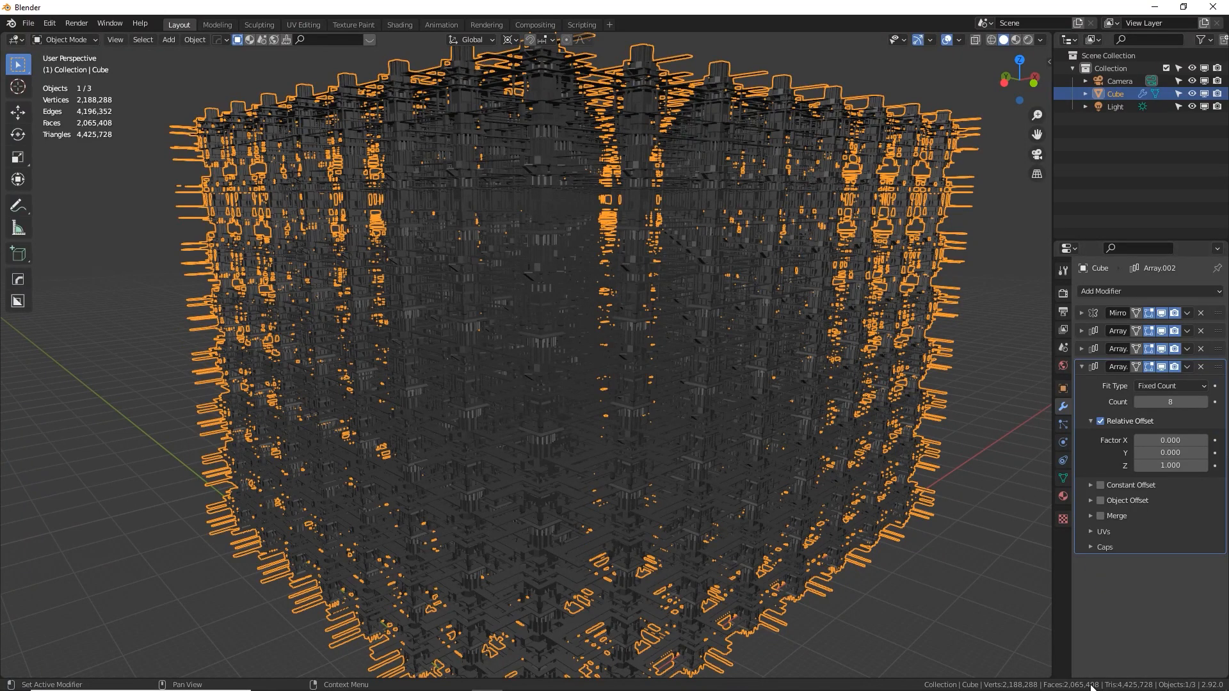
scroll(900, 493, "up", 3)
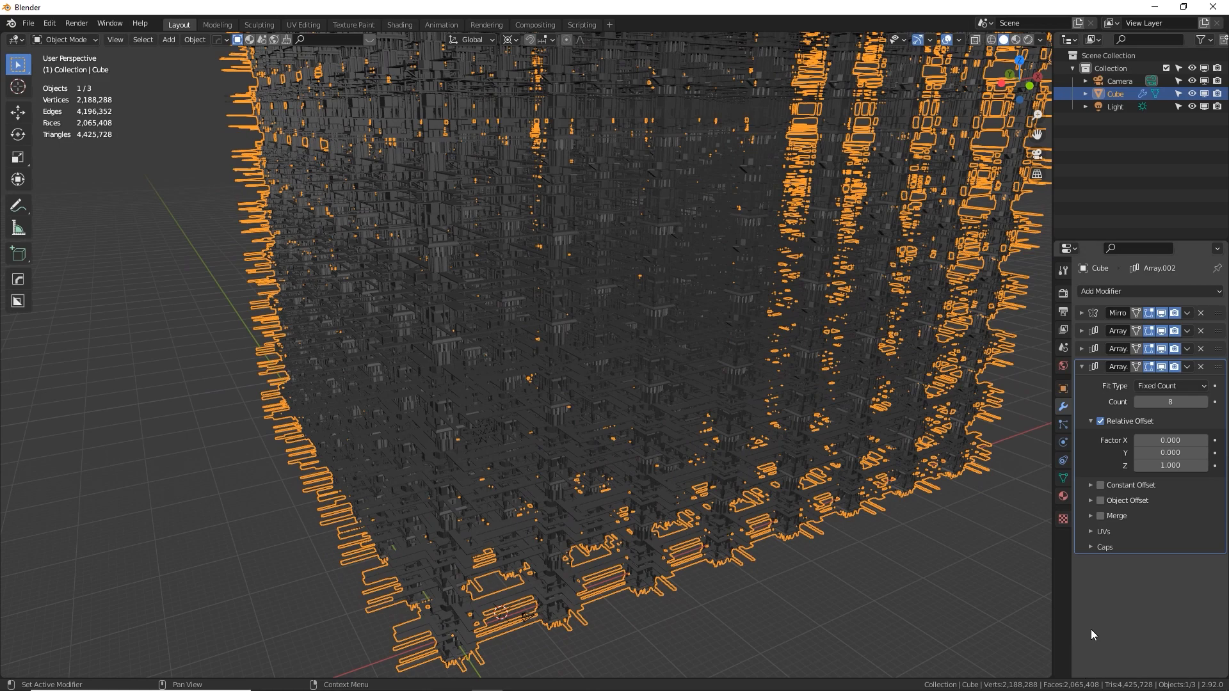
middle_click_drag(818, 417, 832, 277)
Review the second Array's settings and the tower block, and collapse the settings of the second and third Arrays
left_click(1082, 349)
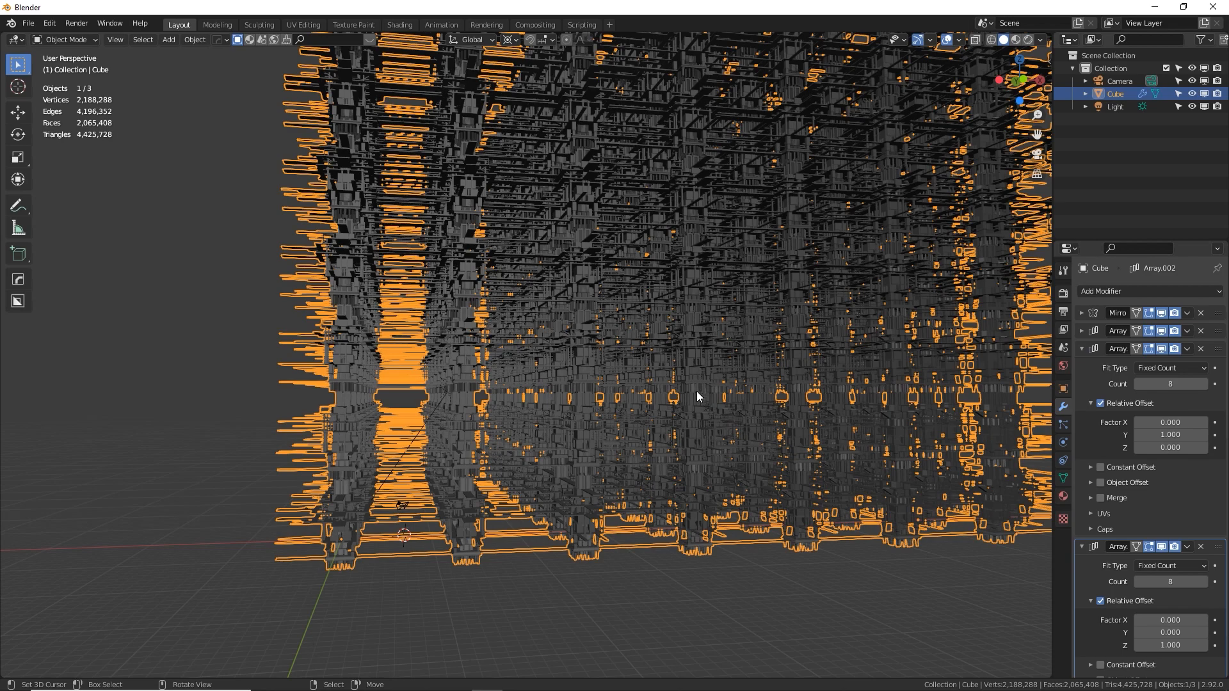
middle_click_drag(645, 371, 729, 395)
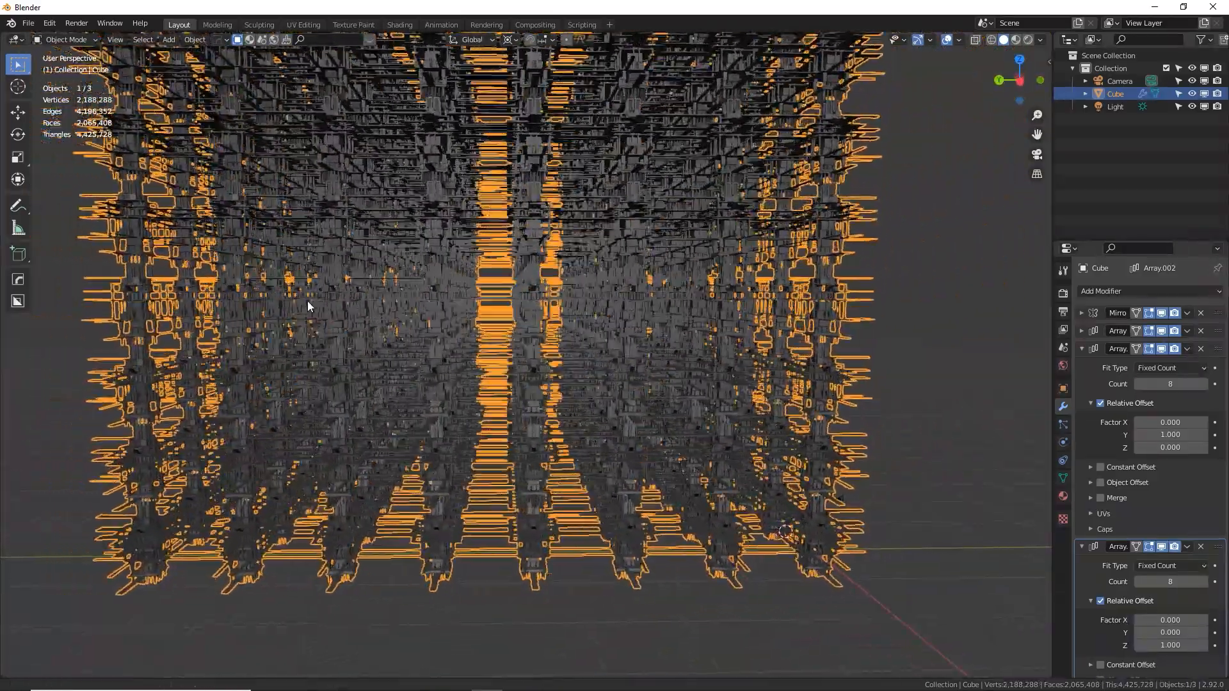
middle_click_drag(308, 306, 576, 320)
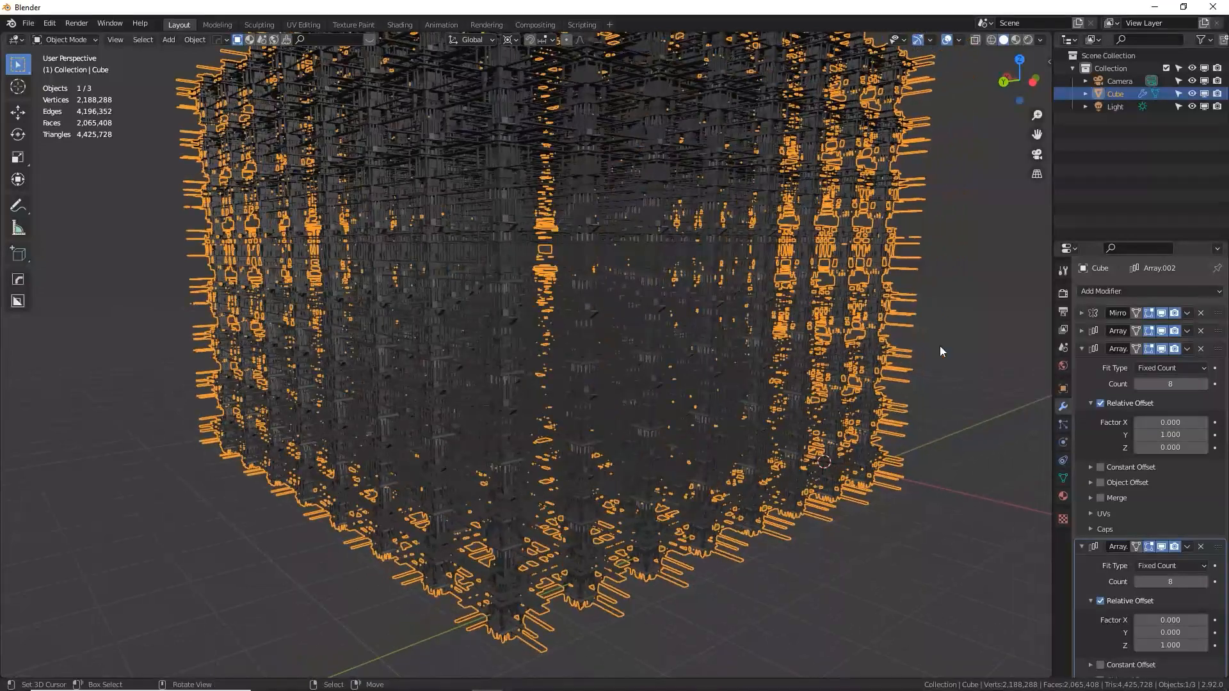
left_click(1081, 348)
left_click(1081, 366)
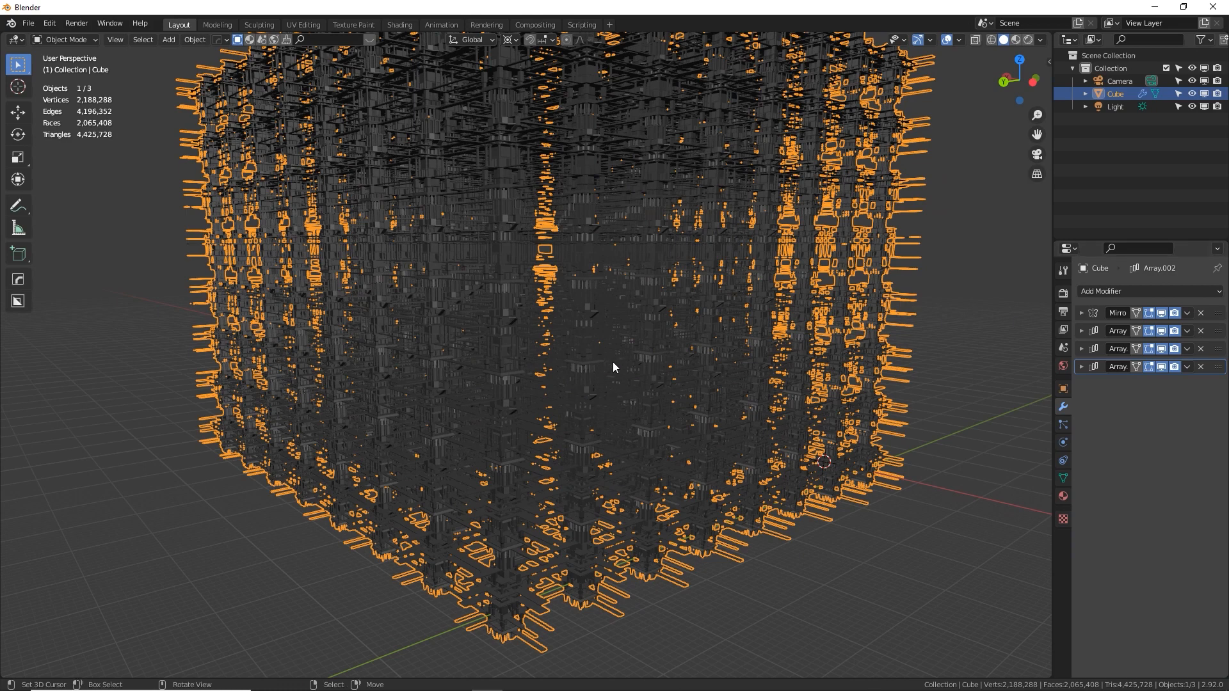
Add a new camera at the 3D cursor on the origin corner of the tower block
scroll(615, 364, "down", 2)
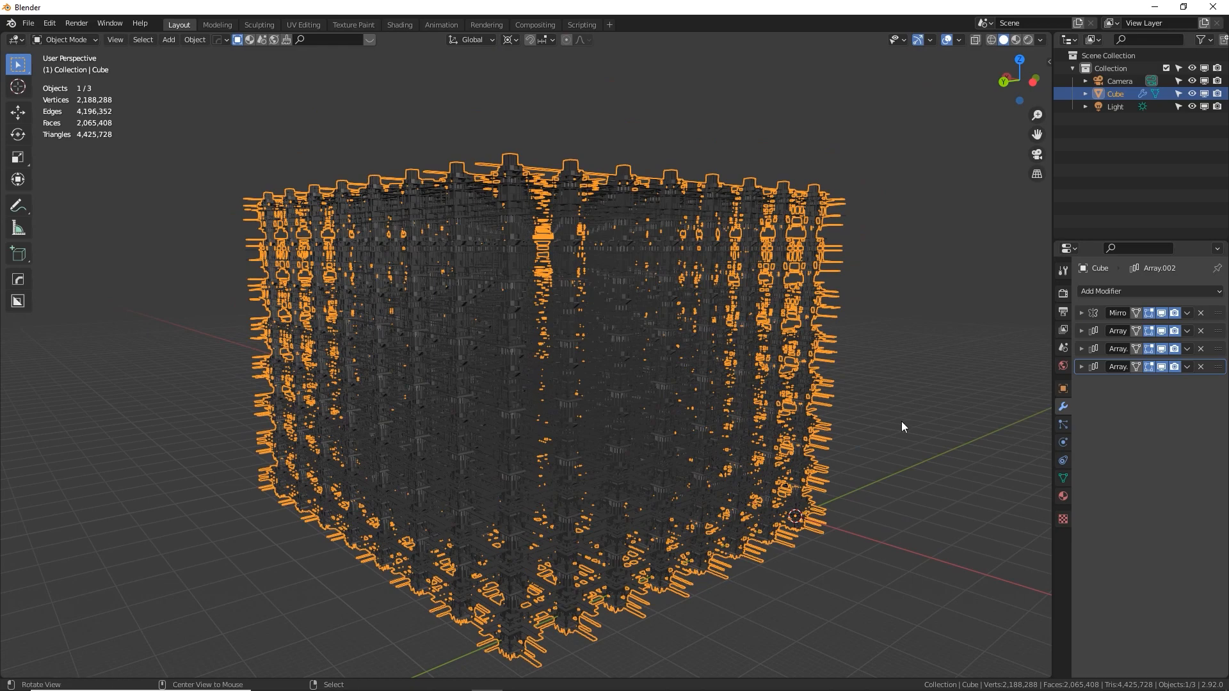
middle_click_drag(901, 421, 833, 337)
middle_click_drag(420, 515, 512, 426, "shift")
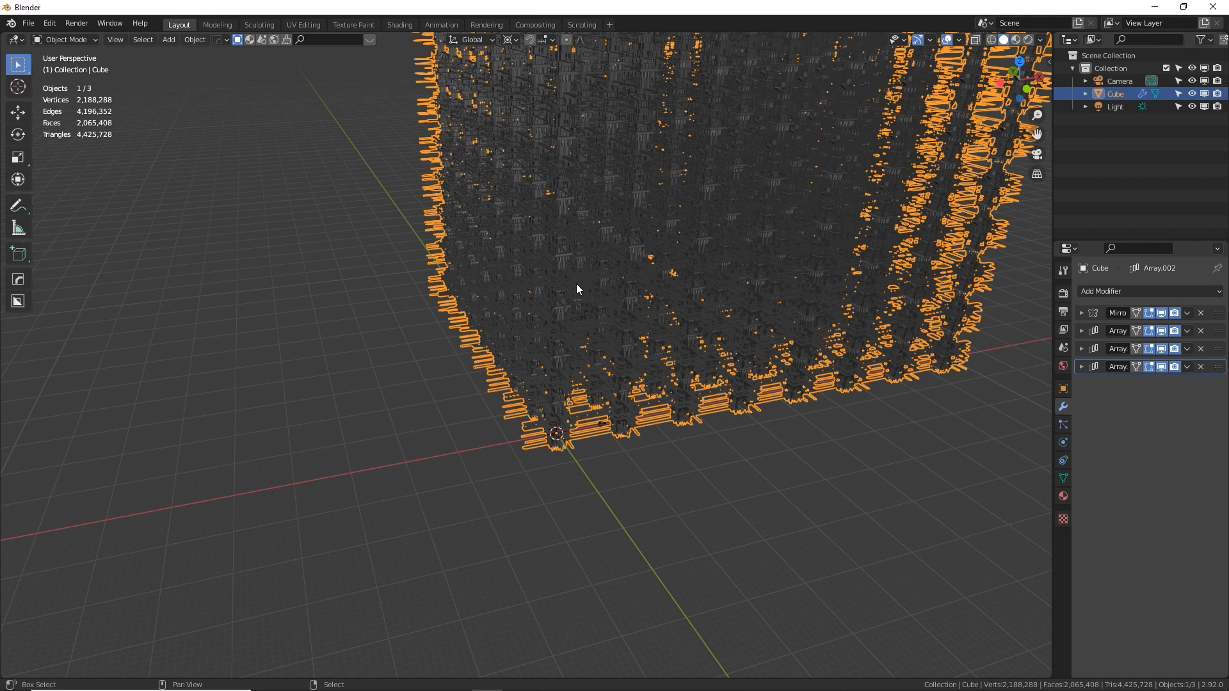
key("shift+a")
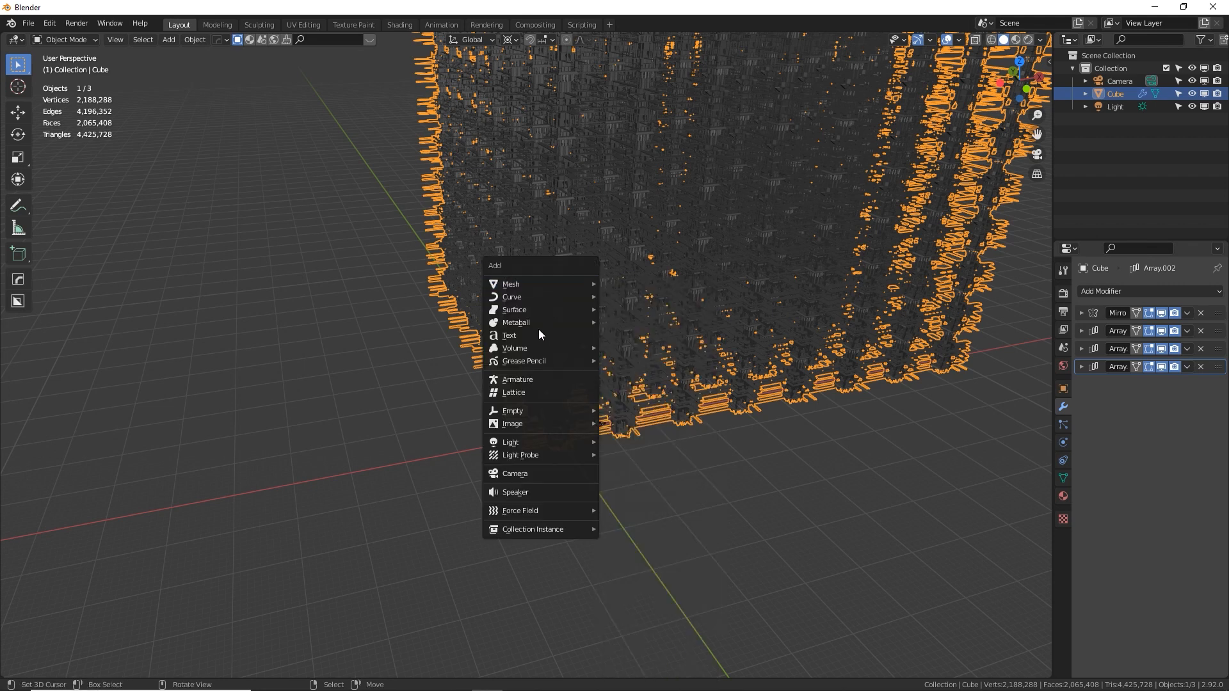
left_click(537, 474)
Set the new camera's clip end distance to 10000 m
left_click(1062, 441)
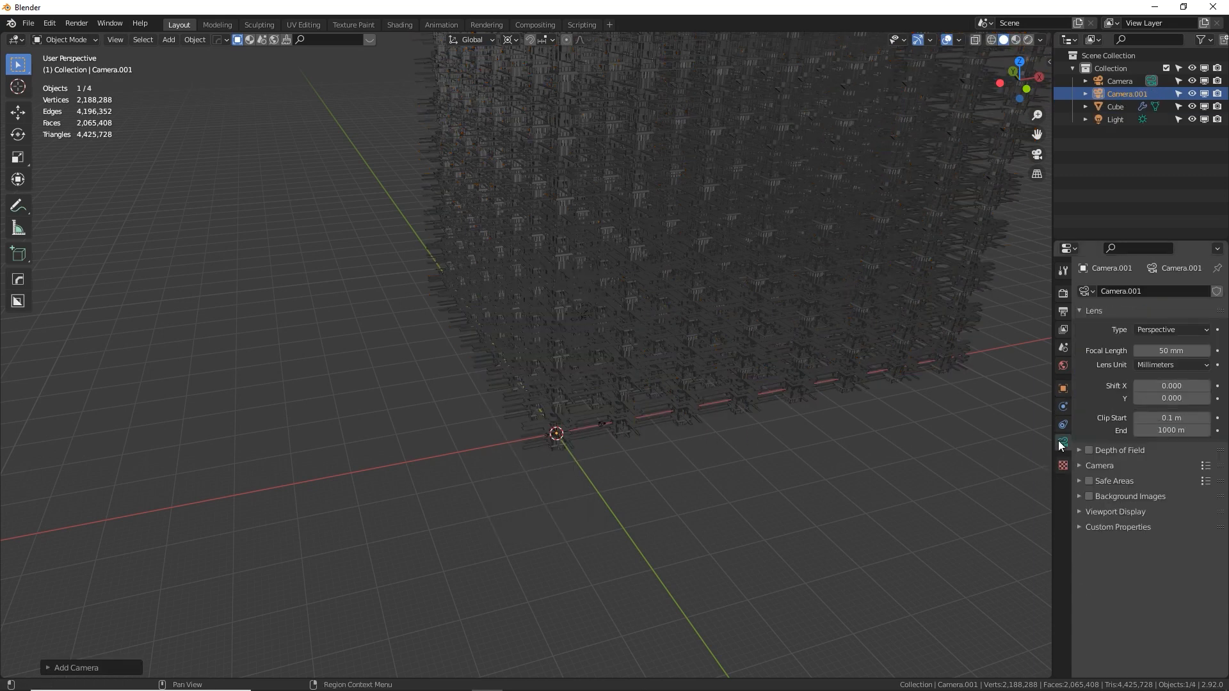
left_click(1161, 435)
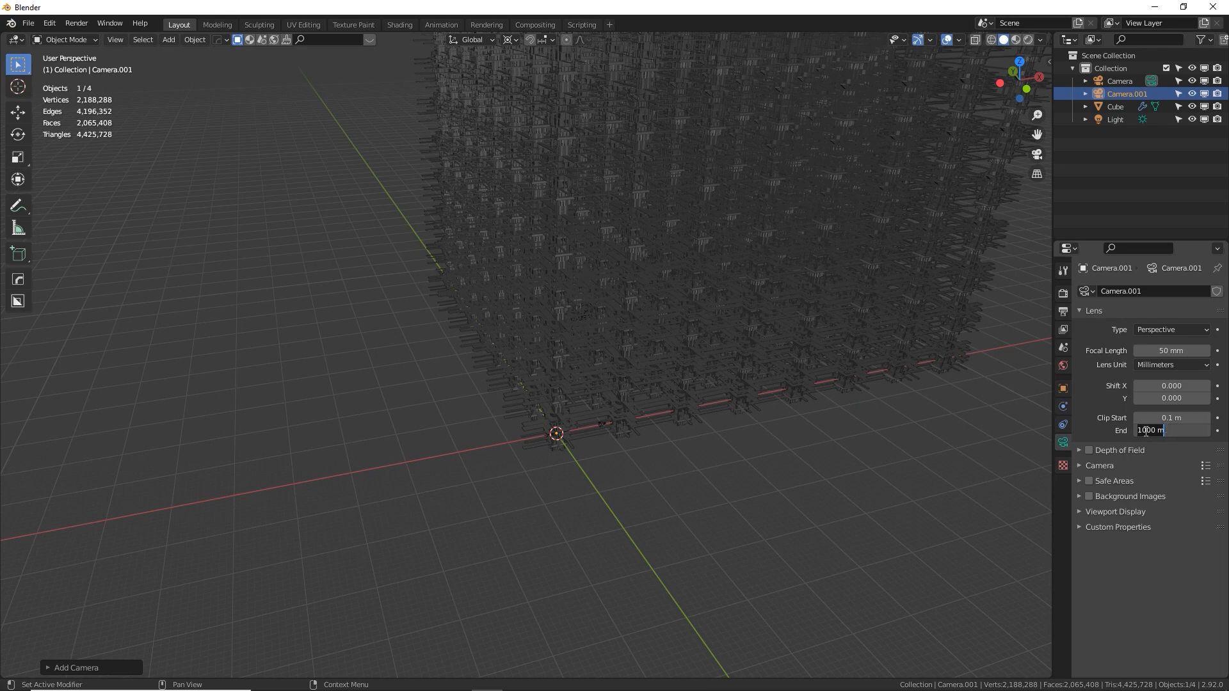
left_click(1143, 432)
key("Return")
middle_click_drag(913, 351, 834, 432, "shift")
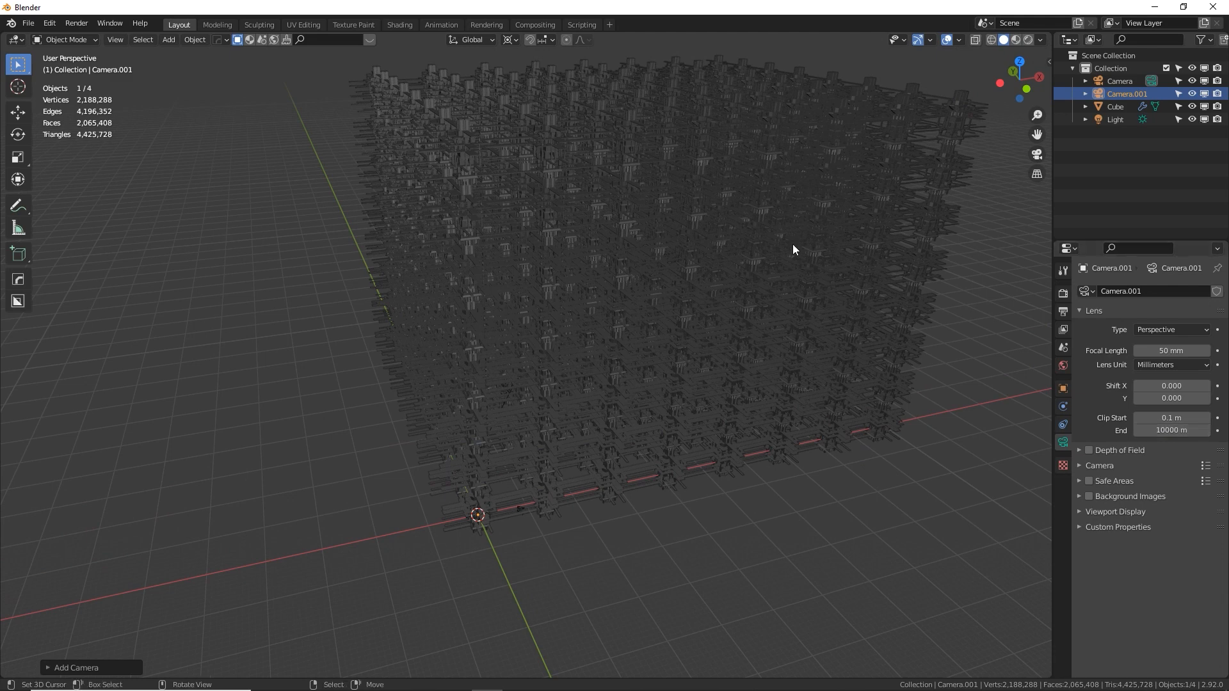
Set the new camera's focal length to 18 mm
left_click(1168, 352)
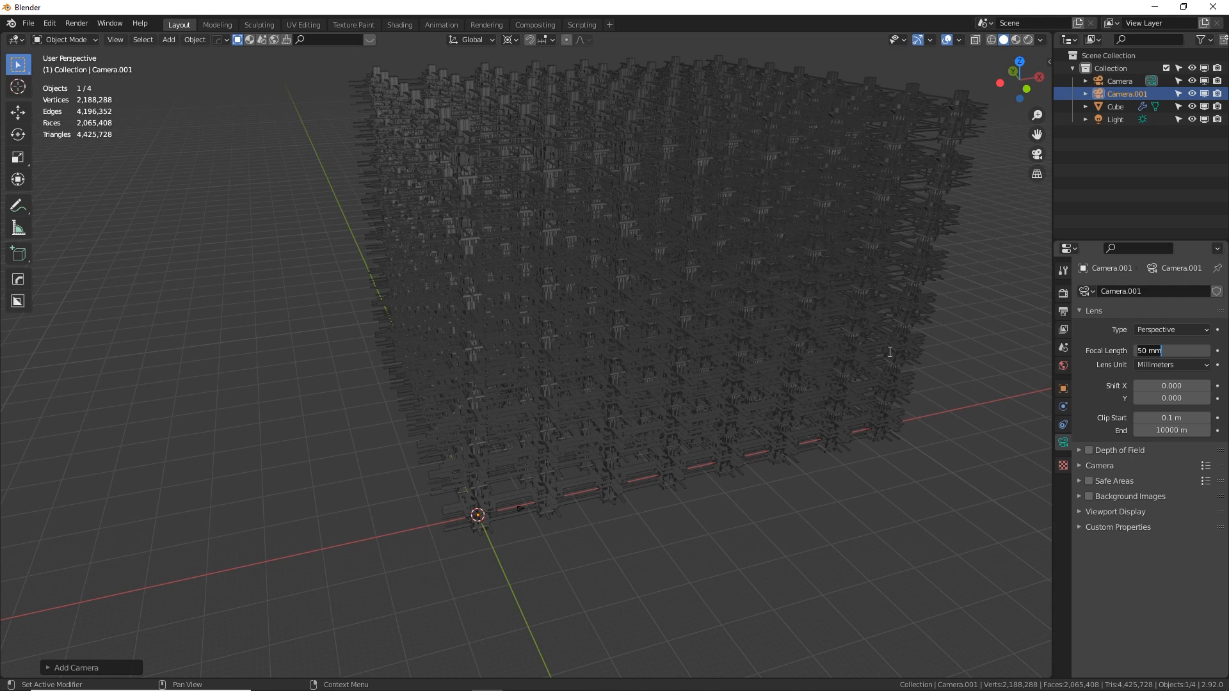
key("BackSpace")
key("BackSpace")
key("BackSpace")
key("BackSpace")
key("BackSpace")
type("18")
key("Return")
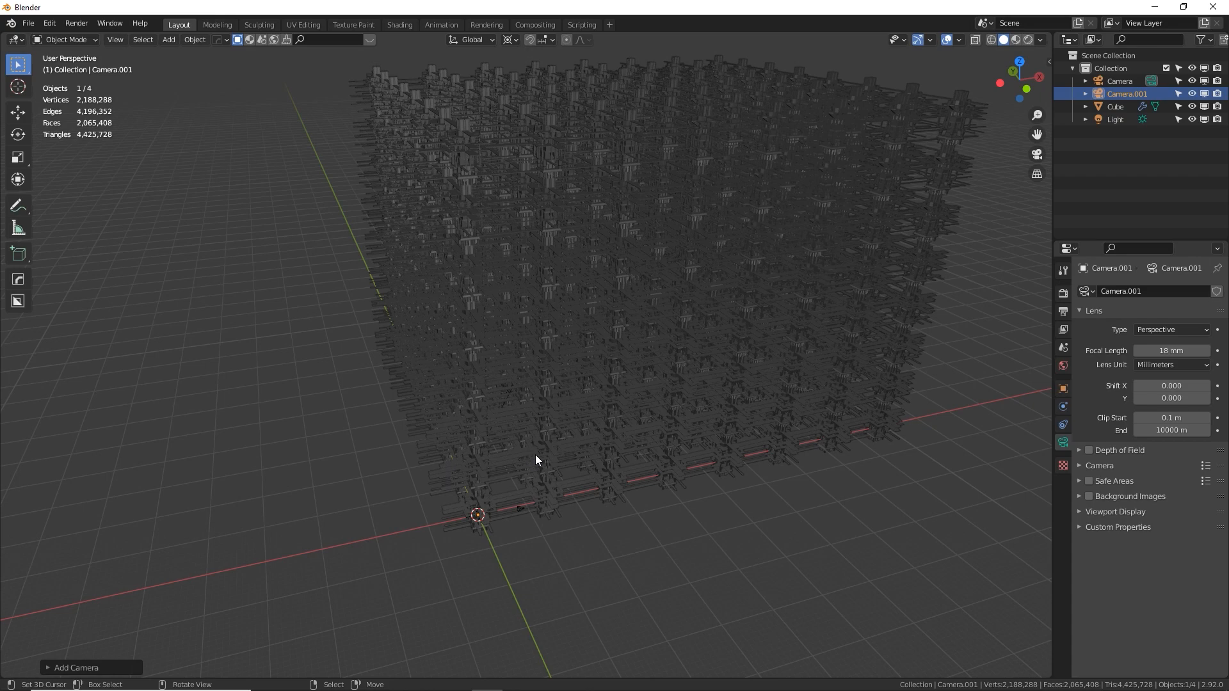
Make the new camera the active one, look through it, and try to rotate it freely
key("KP_0")
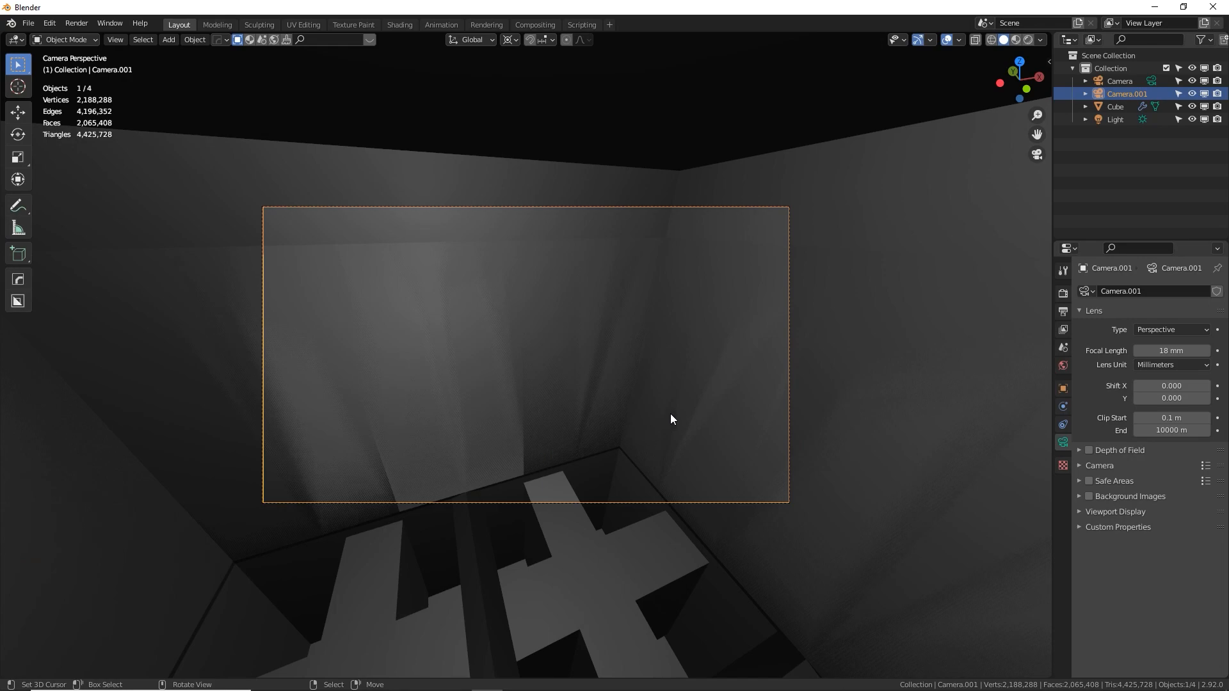
key("r")
key("r")
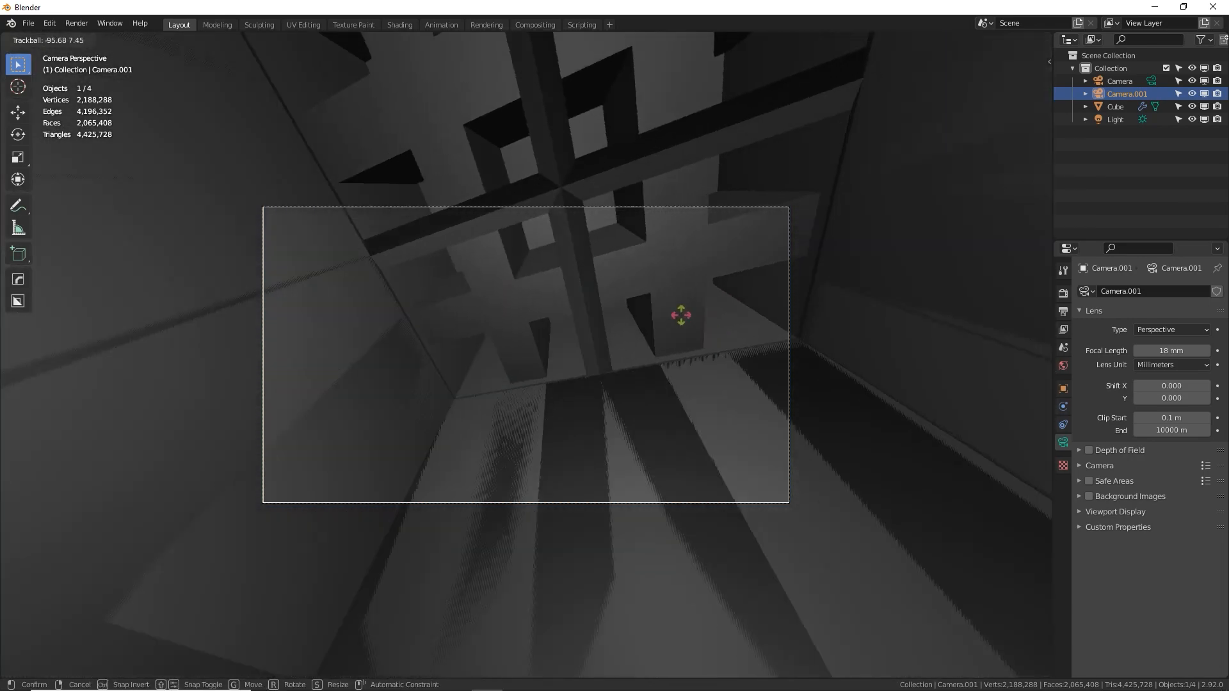
left_click(628, 437)
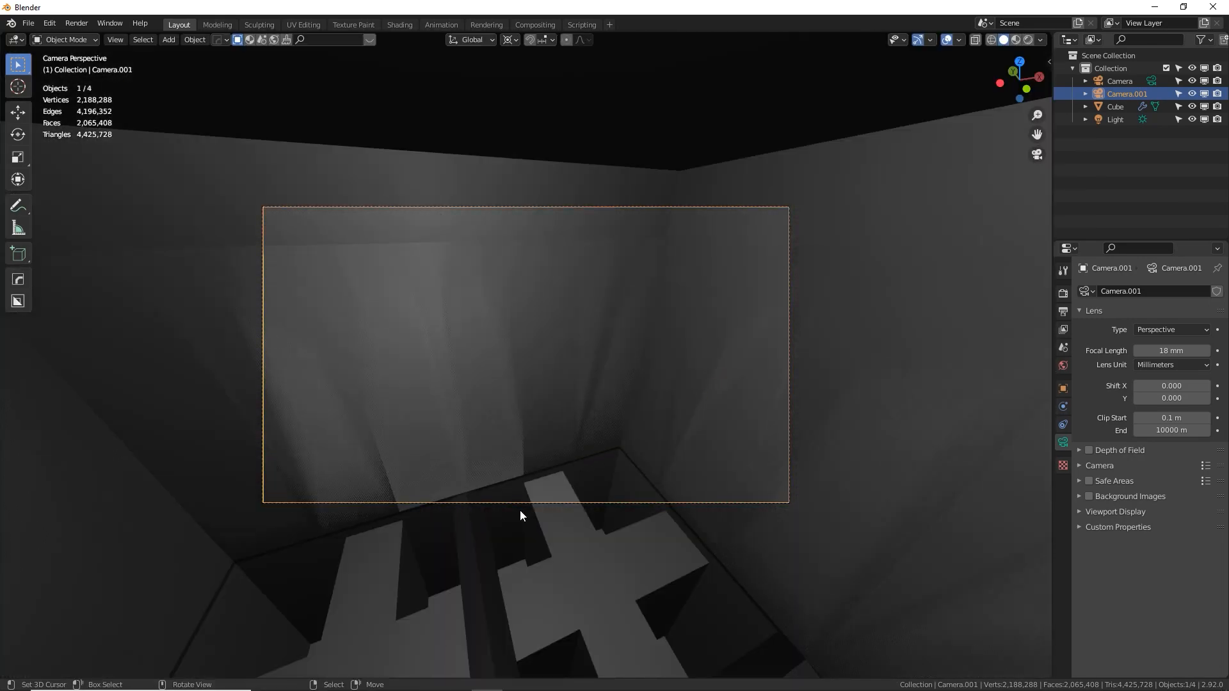
Move the camera out of the tower's interior into the open space between the towers, and try another free rotation
key("g")
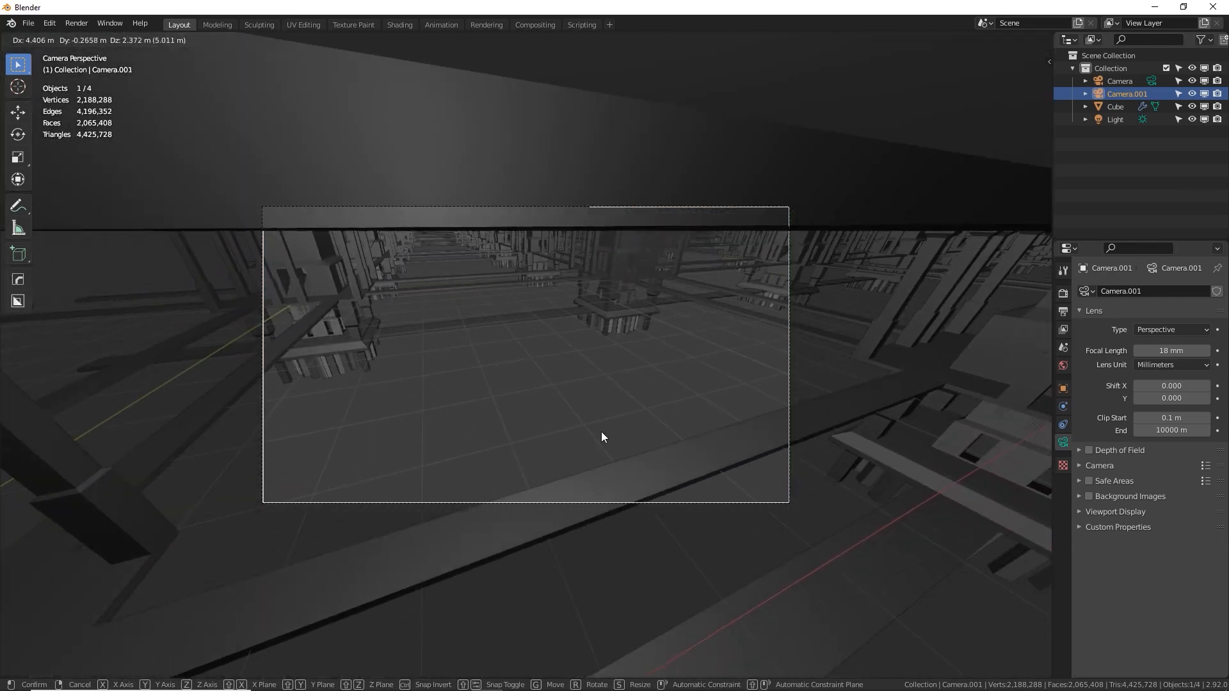
left_click(602, 433)
key("g")
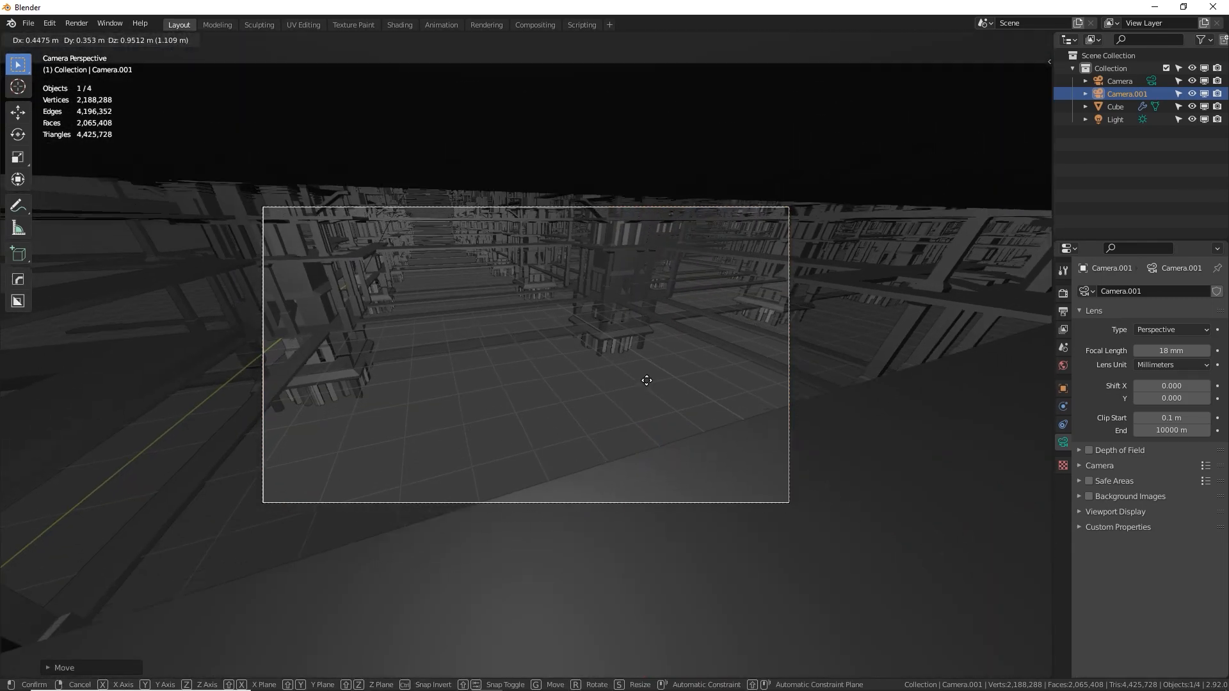
key("r")
key("r")
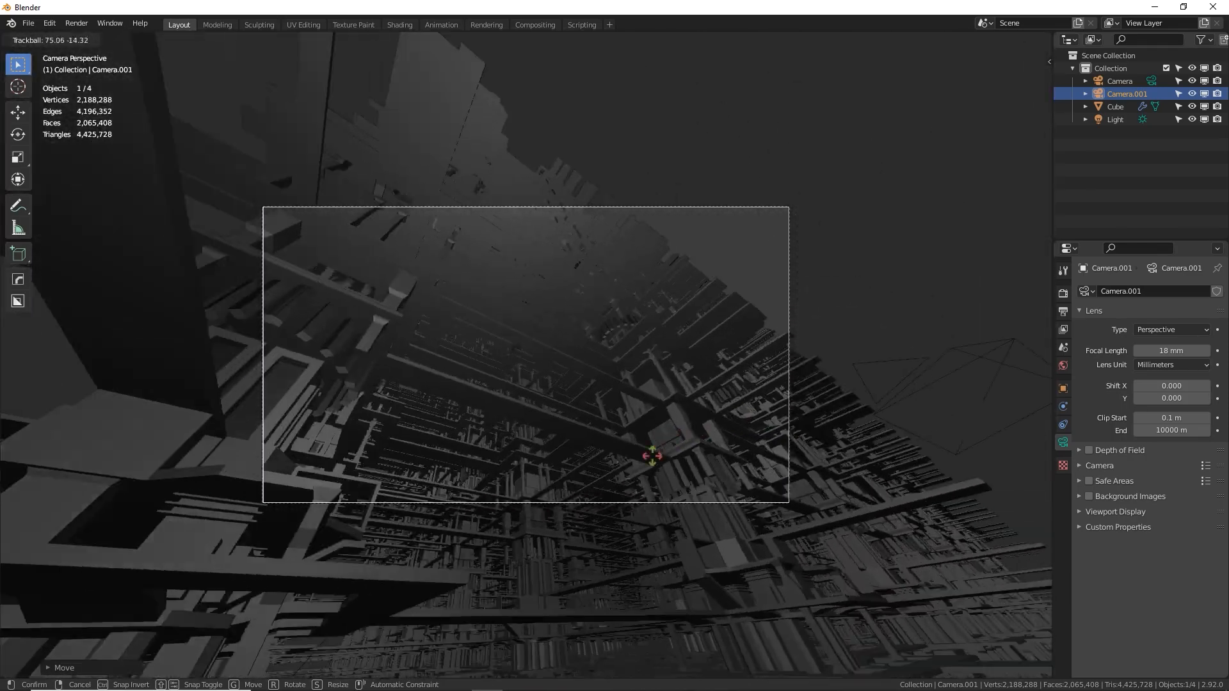
left_click(689, 424)
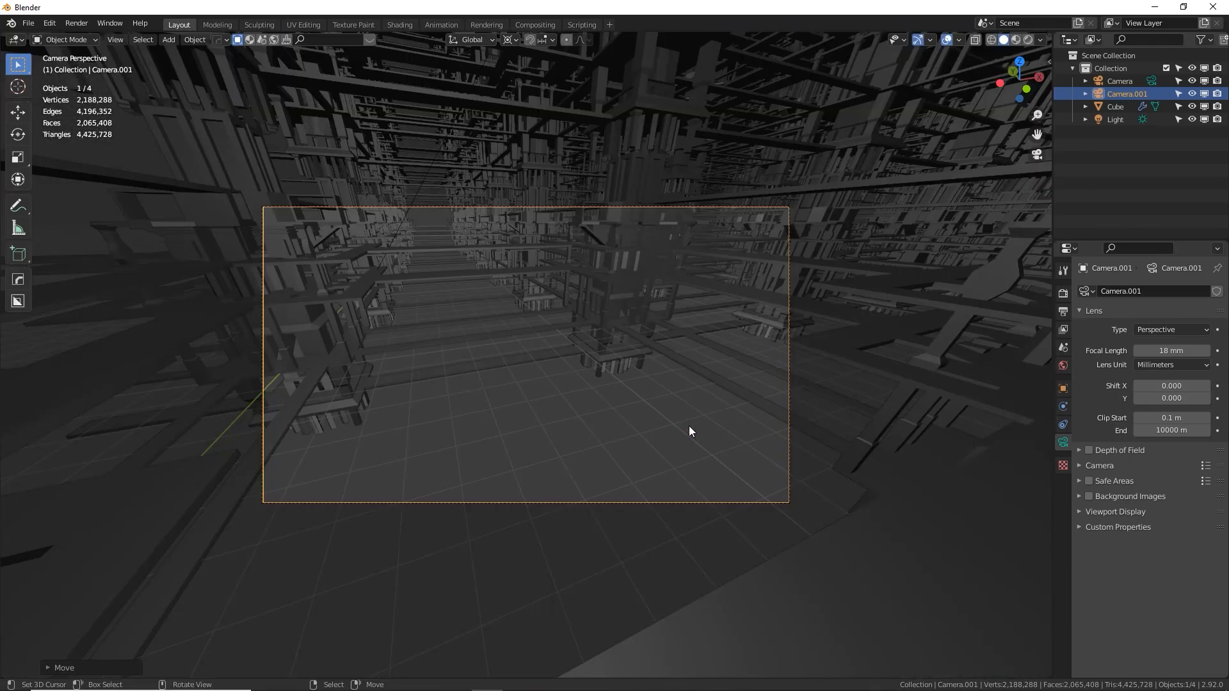
Leave the camera view and try to rotate the new camera from outside the tower block
key("KP_0")
key("r")
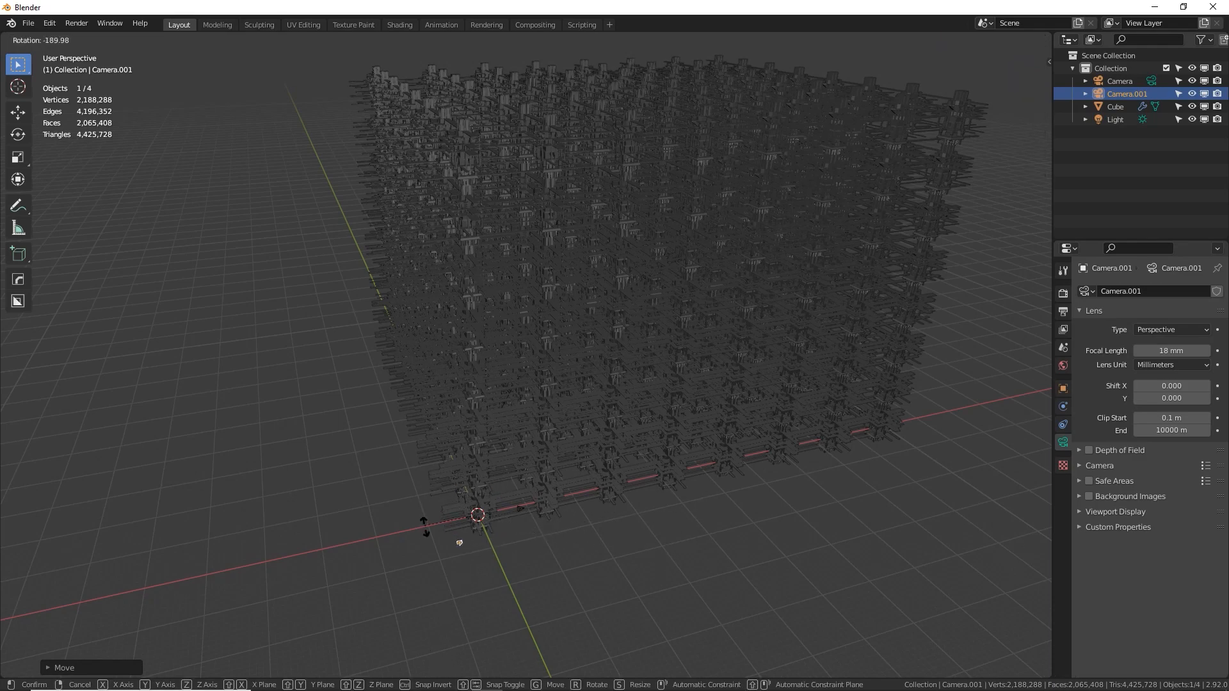
key("r")
left_click(654, 567)
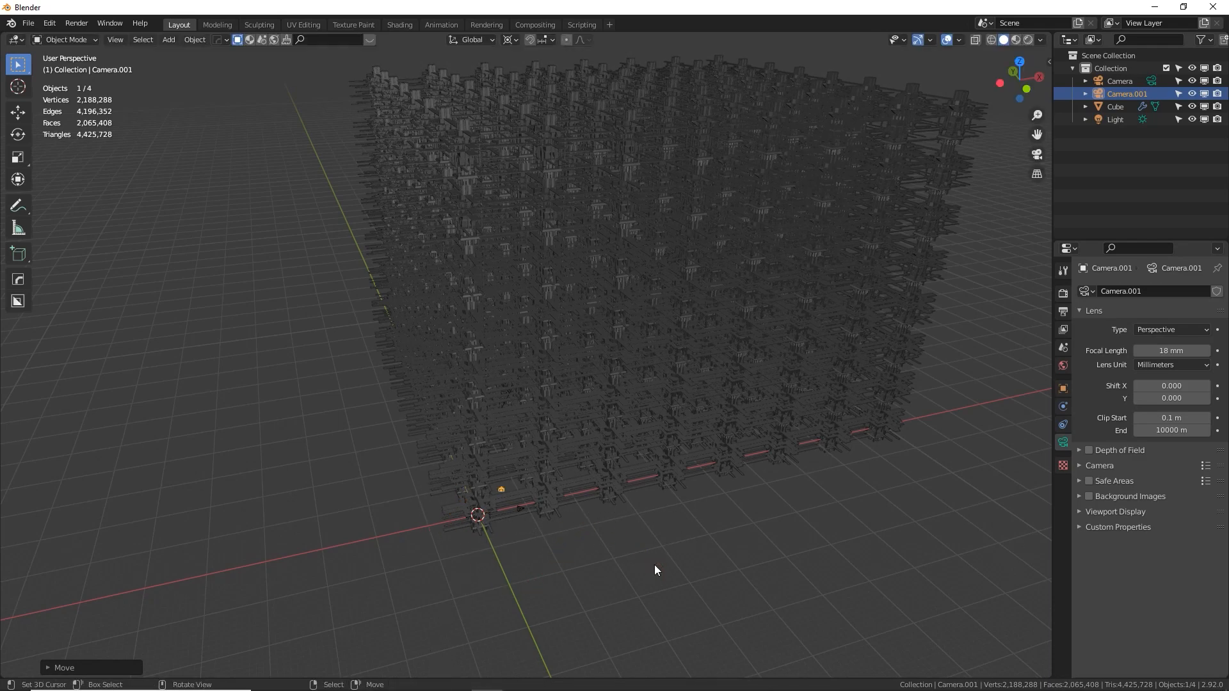
Set the transform pivot point to Individual Origins and return to the camera view
left_click(516, 39)
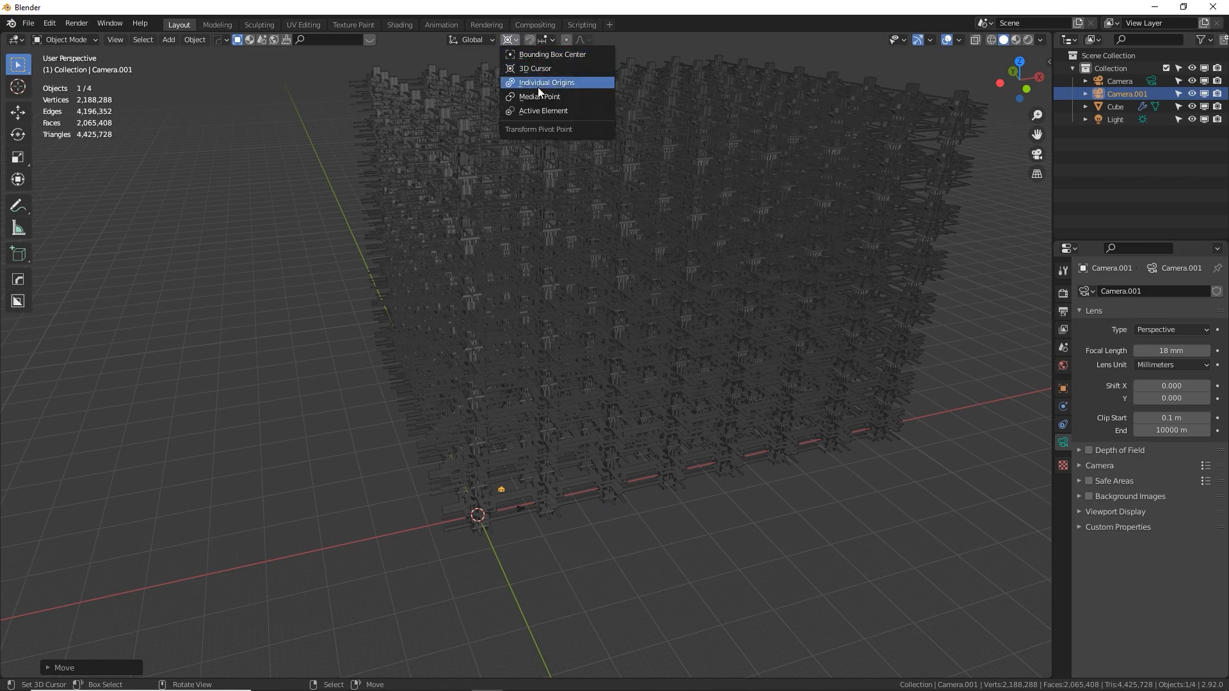
left_click(538, 87)
key("KP_0")
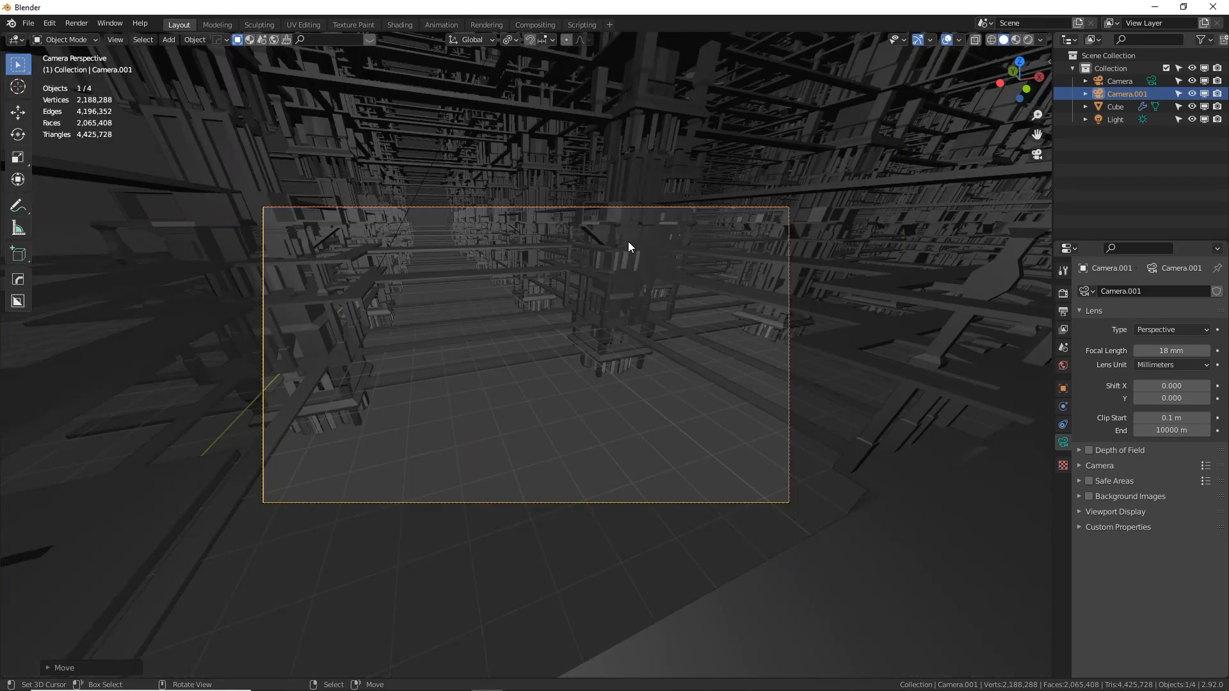
Rotate the camera freely to look upward between the towers, and adjust its roll with one tower near the middle of the frame
key("r")
key("r")
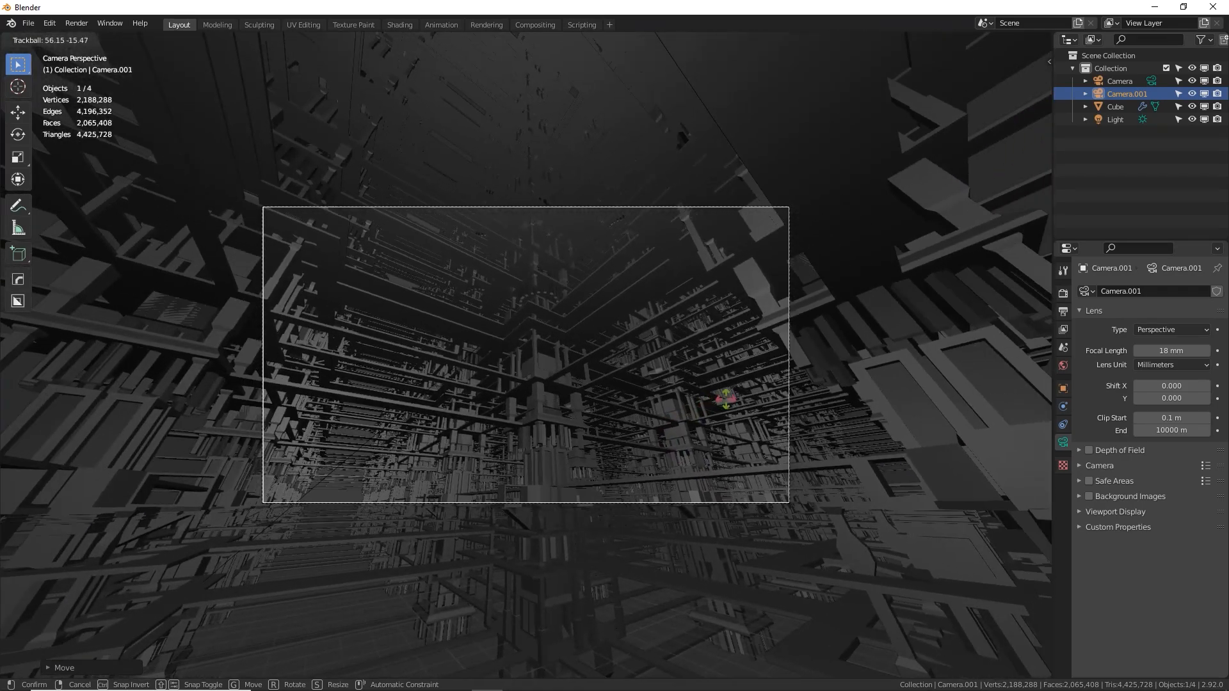
left_click(747, 410)
key("r")
left_click(761, 404)
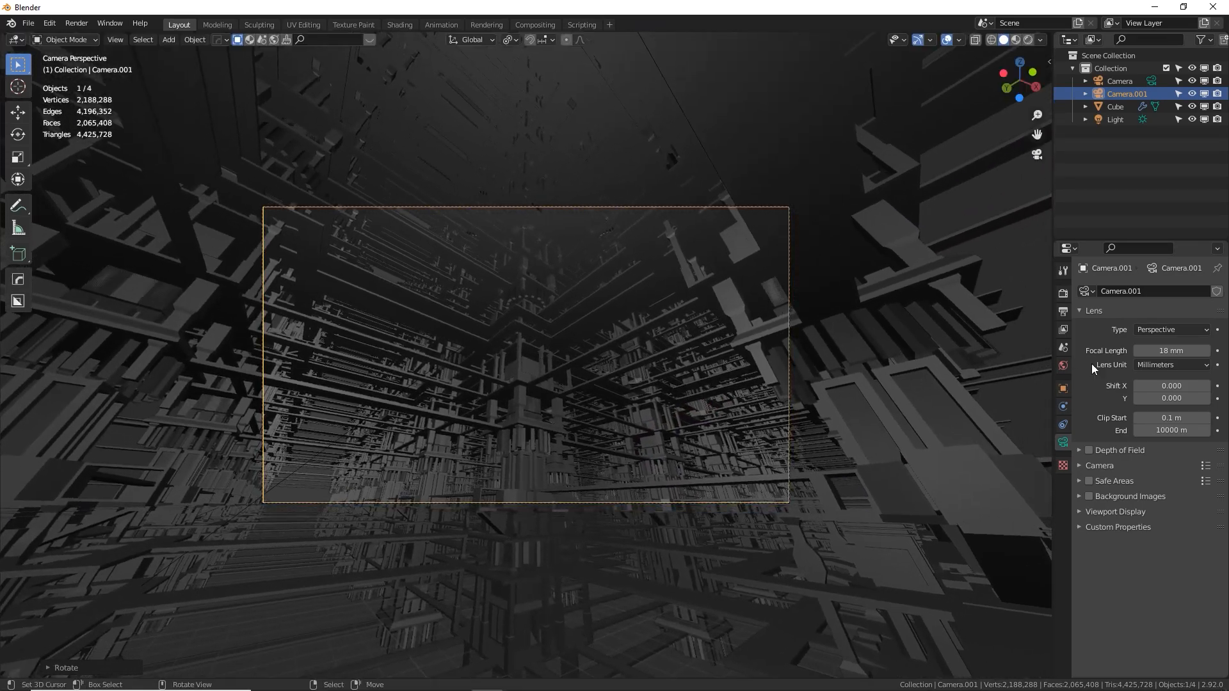
Set the camera's focal length to 12 mm and reposition it slightly along Z and sideways to balance the framing around the central tower
left_click_drag(1169, 350, 1126, 350)
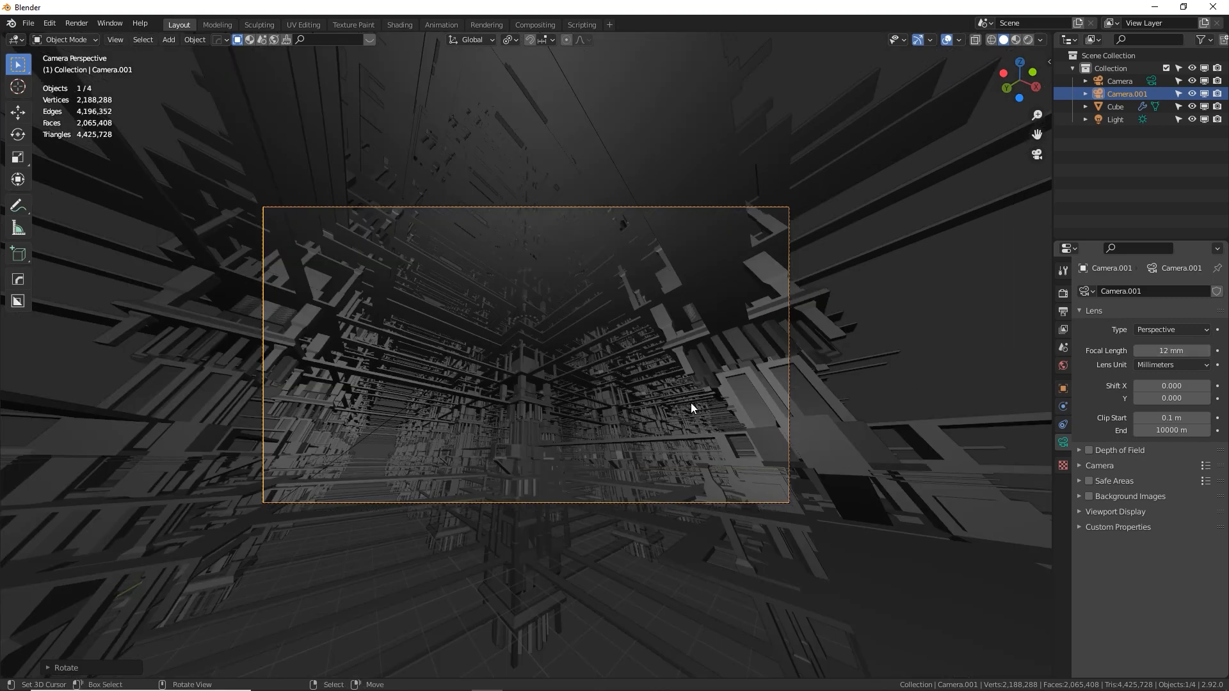
key("g")
key("z")
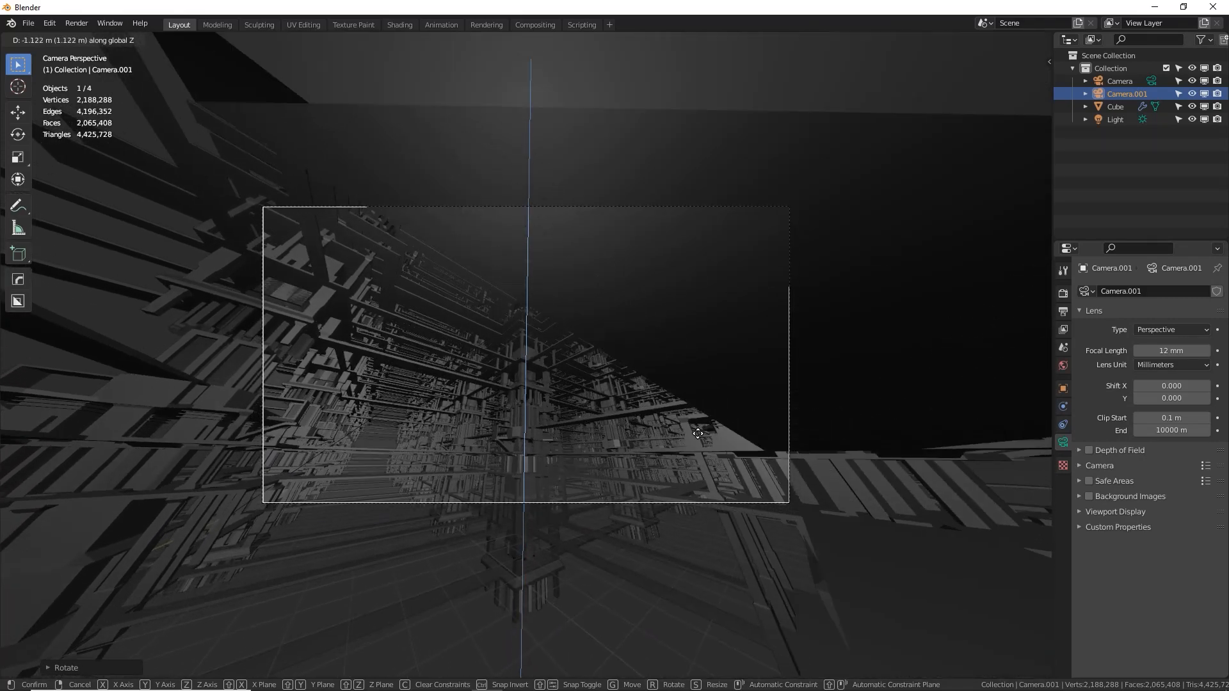
left_click(698, 421)
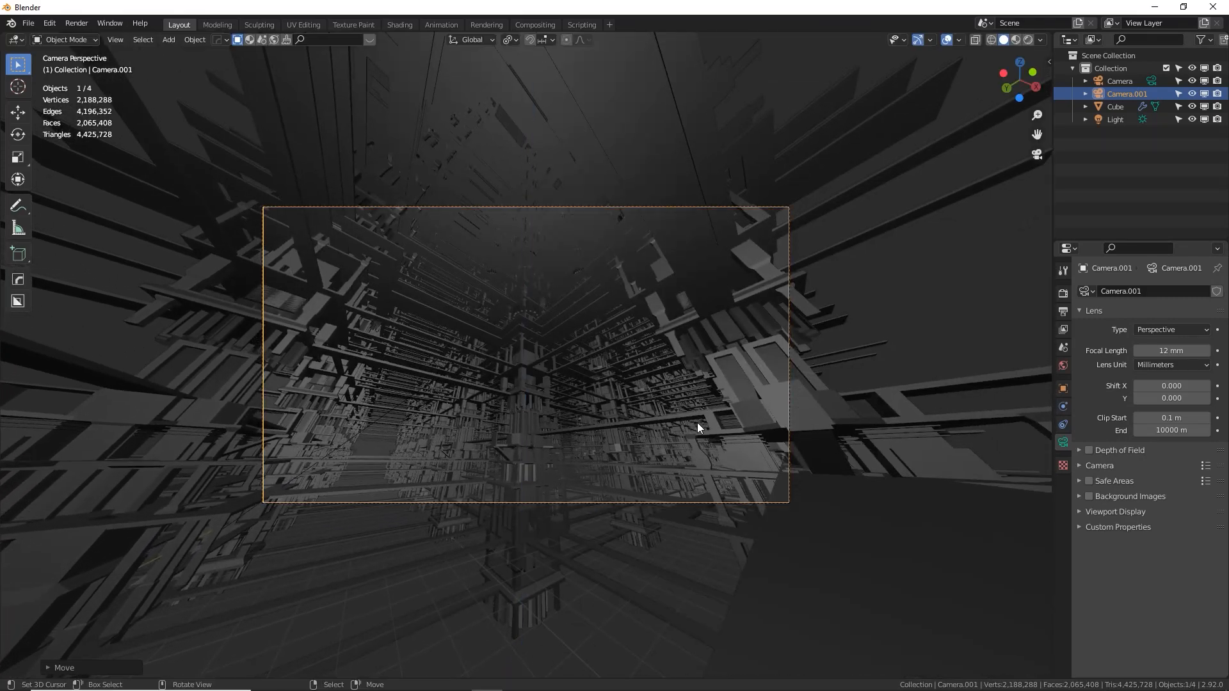
key("g")
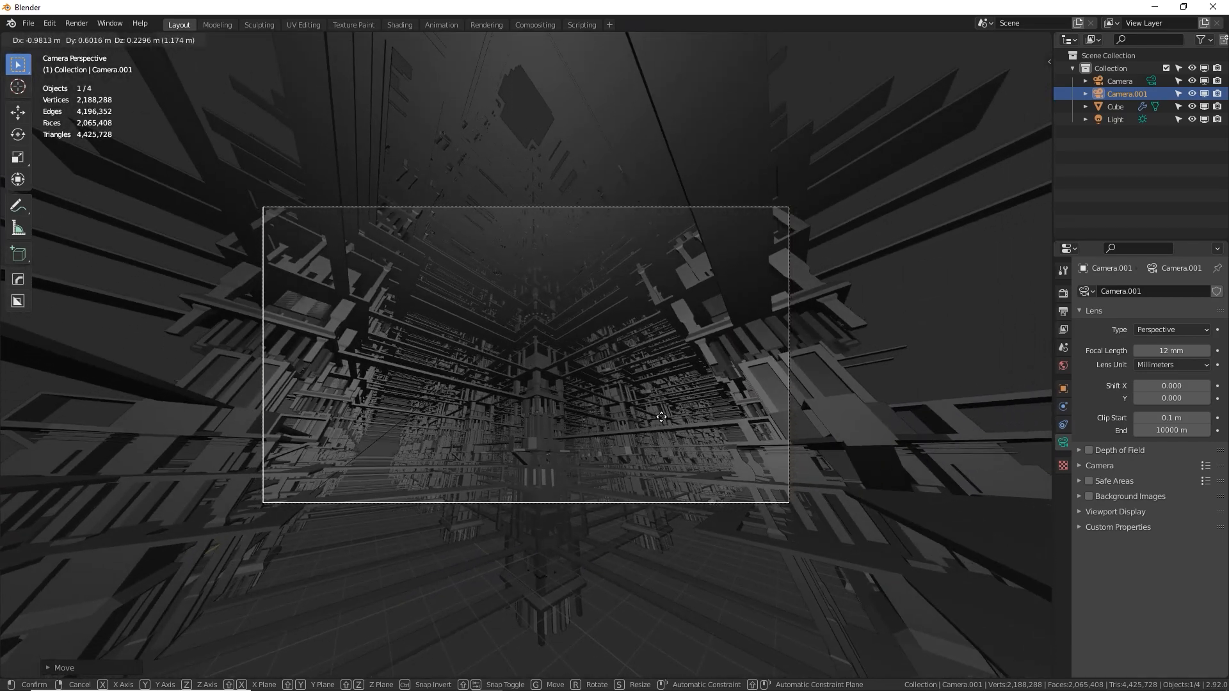
left_click(661, 417)
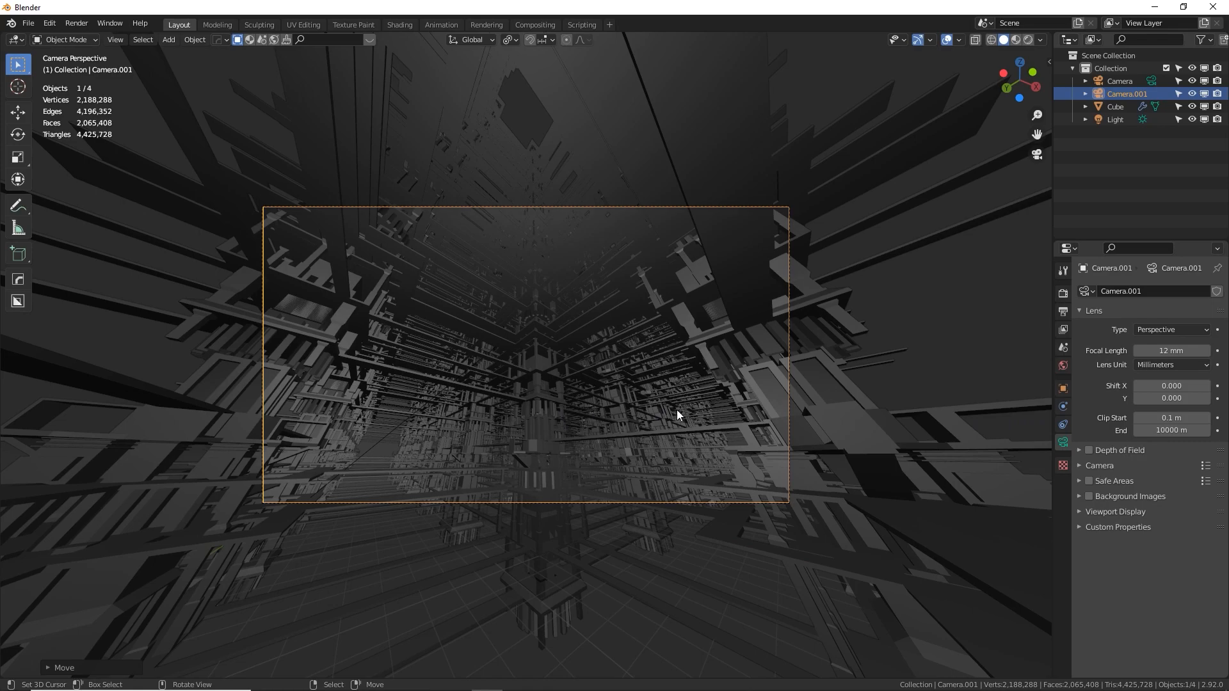
Roll the camera and rotate it freely to frame the converging layers of beams from a steep, tilted angle
key("r")
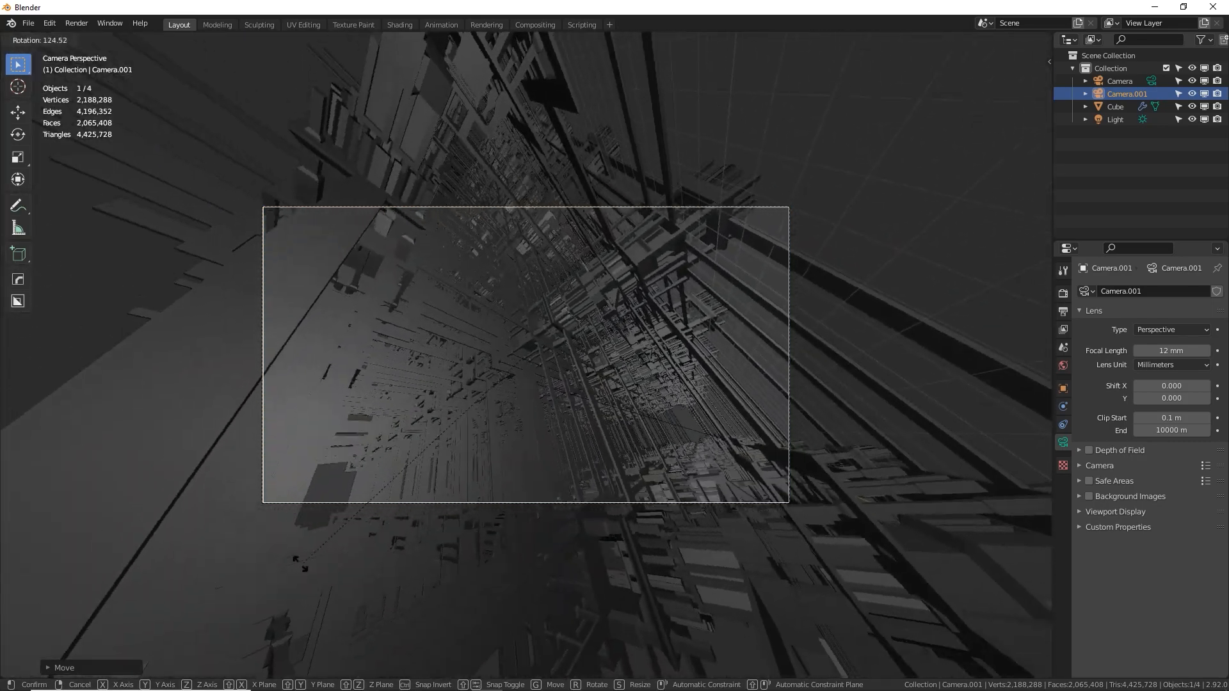
key("r")
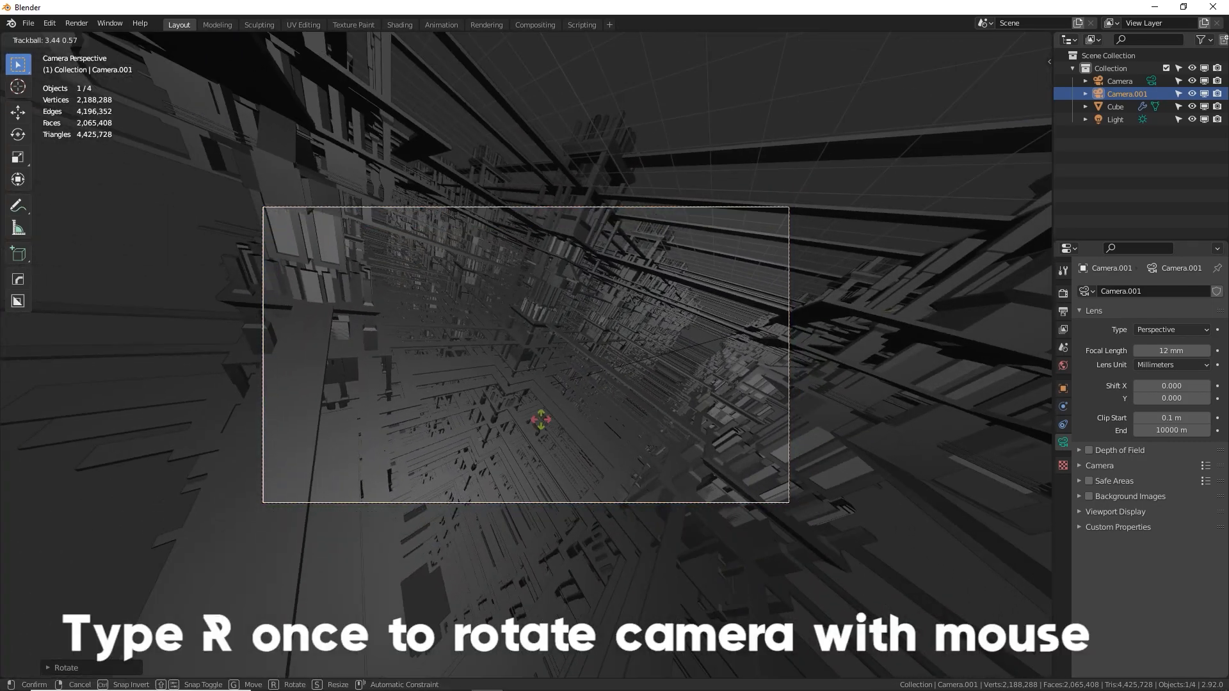
left_click(551, 396)
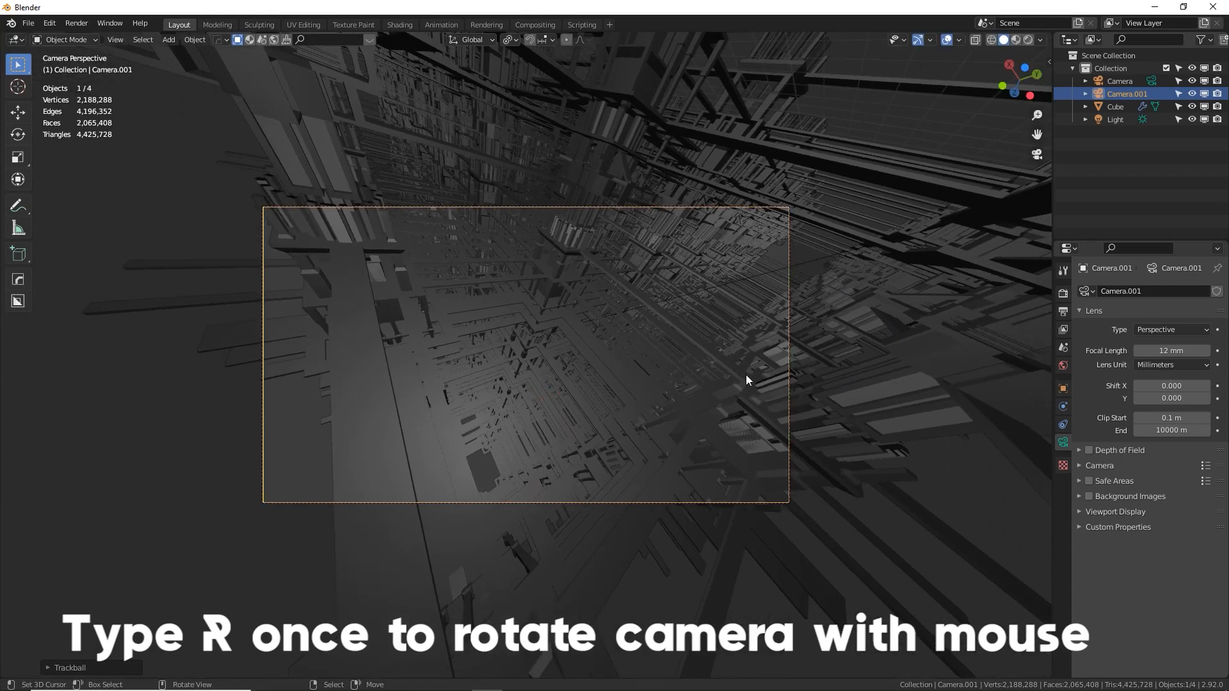
key("r")
left_click(719, 410)
Move the camera a little among the beams and roll it about 20 degrees for a diagonal composition
key("g")
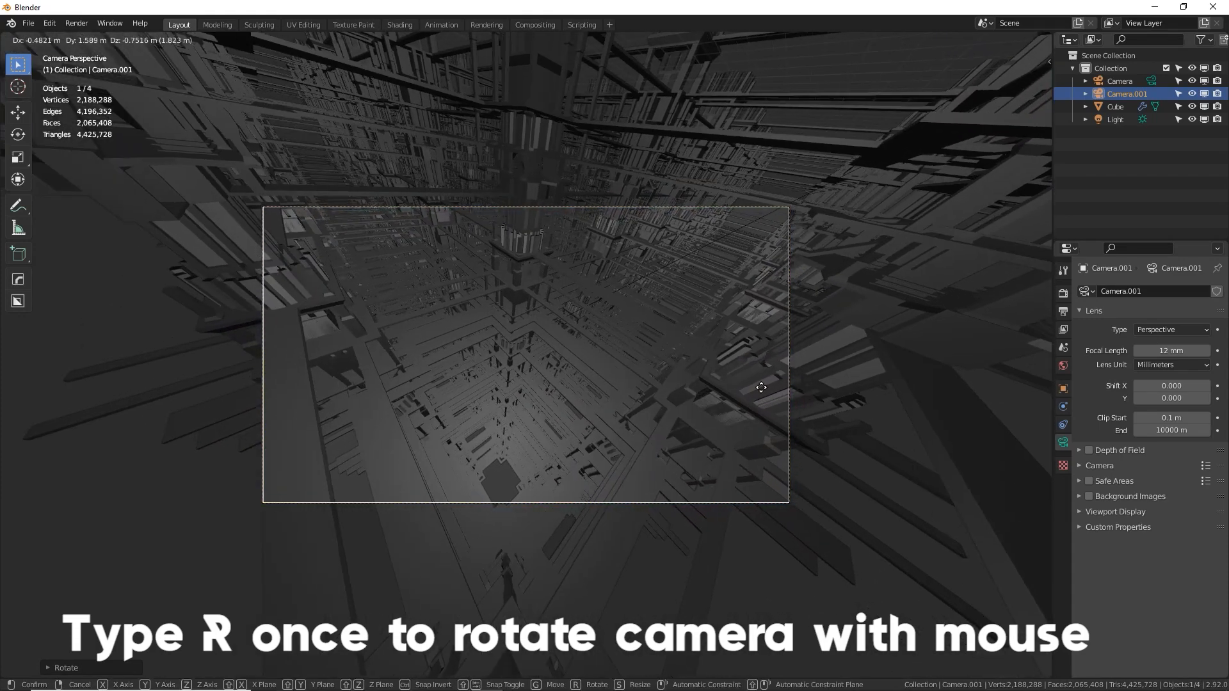
left_click(773, 382)
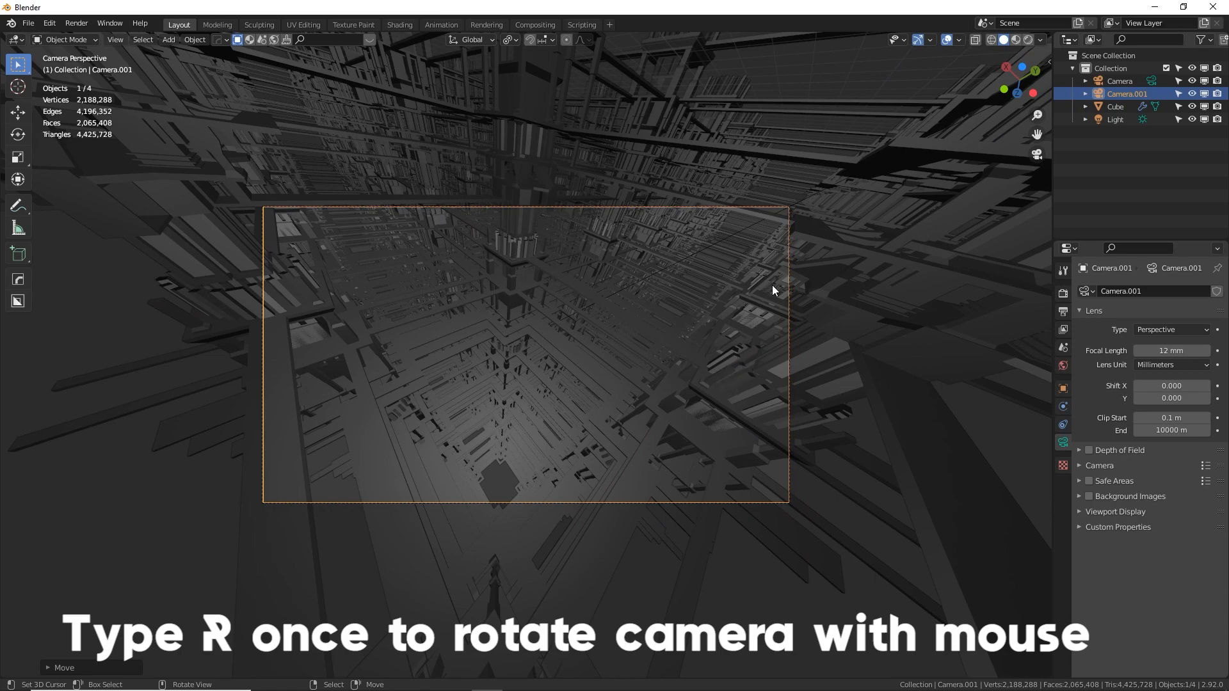
key("r")
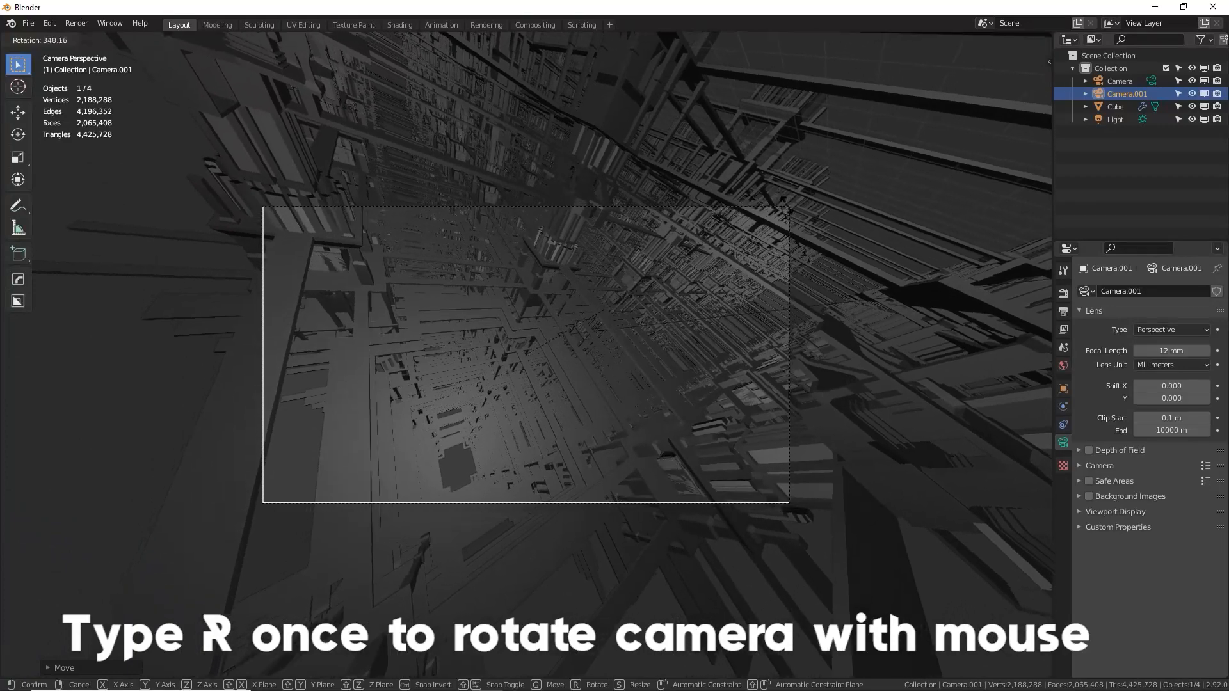
left_click(792, 227)
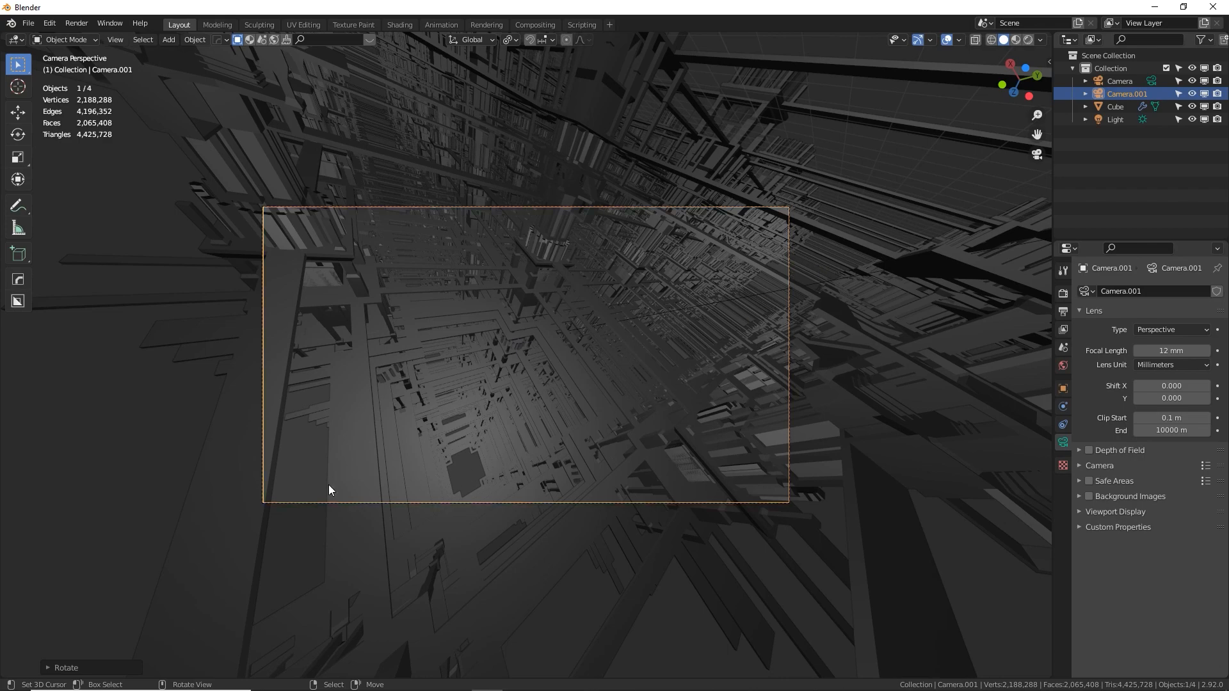
Shift the camera about 11 m along the global Y axis, nudge it clear of the nearby tower, and roll it slightly
key("g")
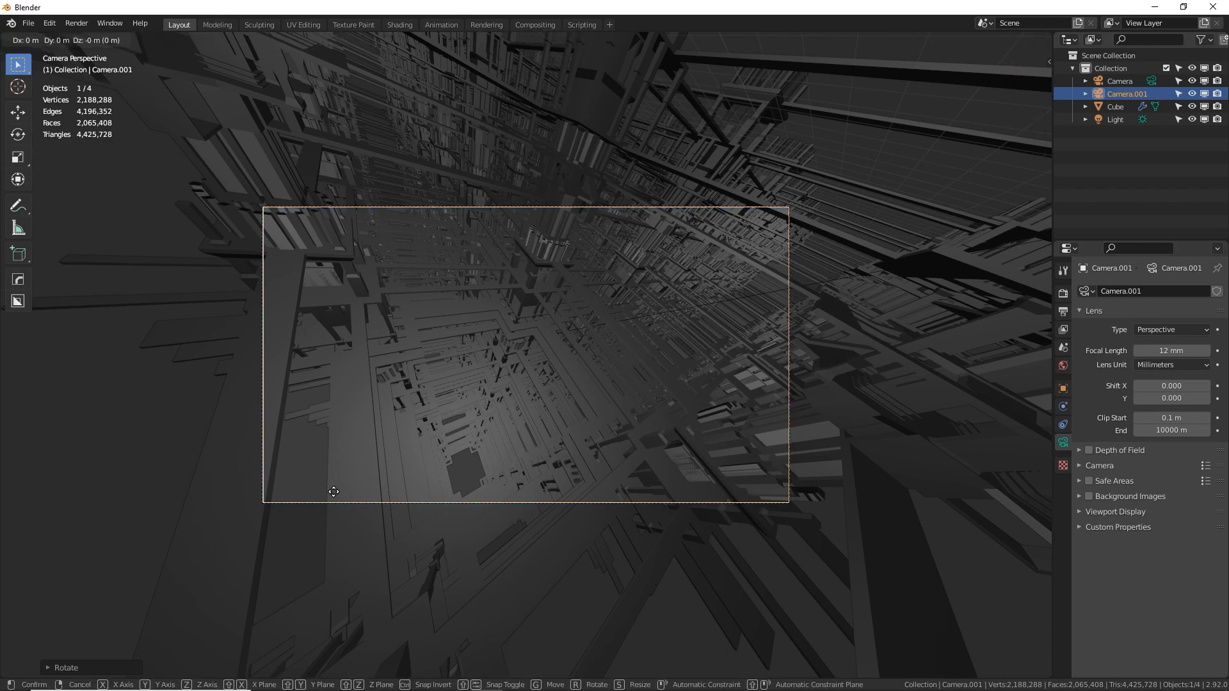
key("y")
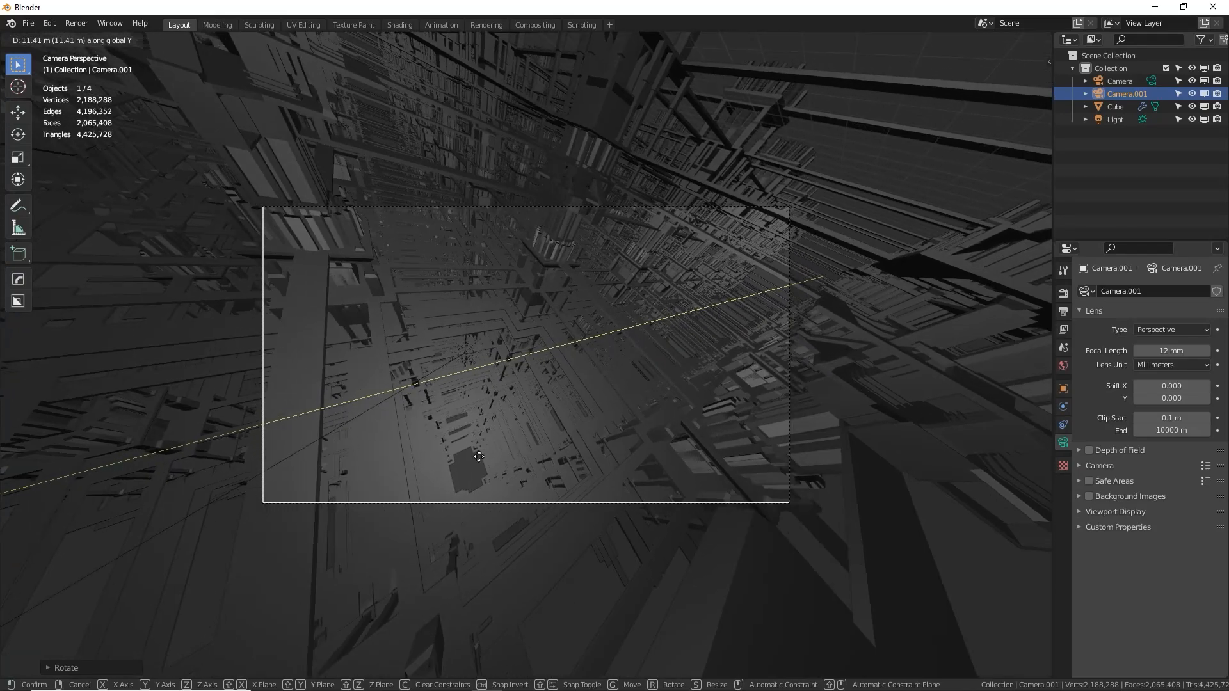
left_click(470, 459)
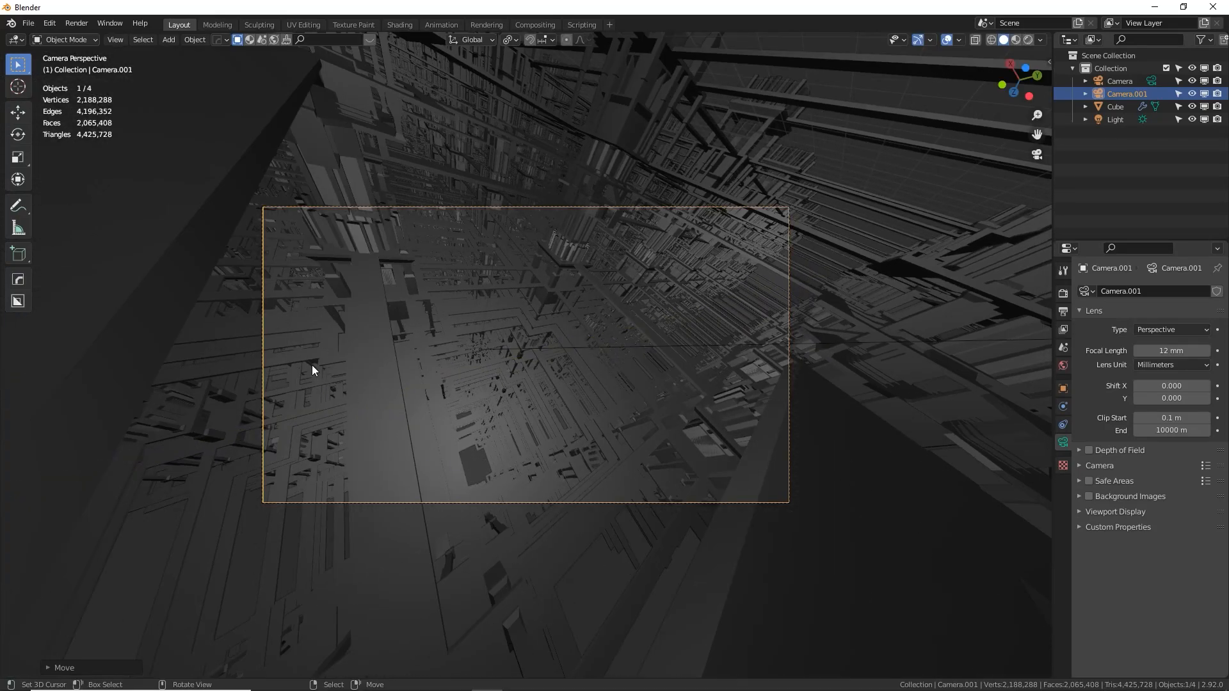
key("g")
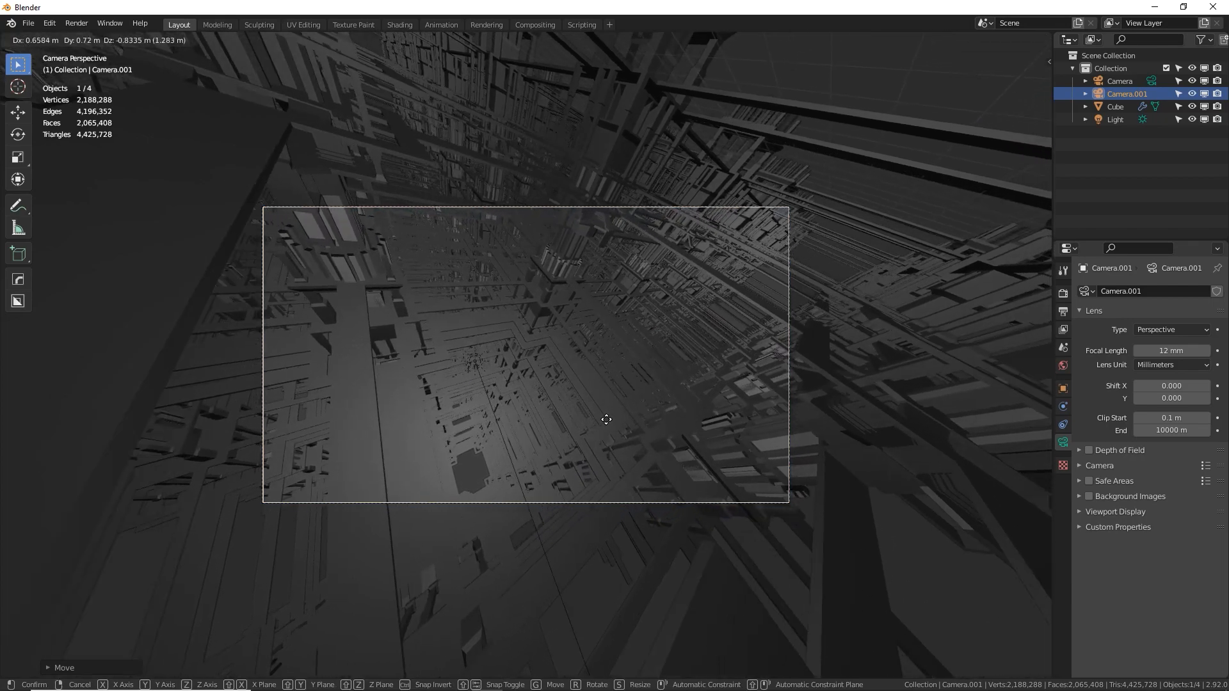
key("r")
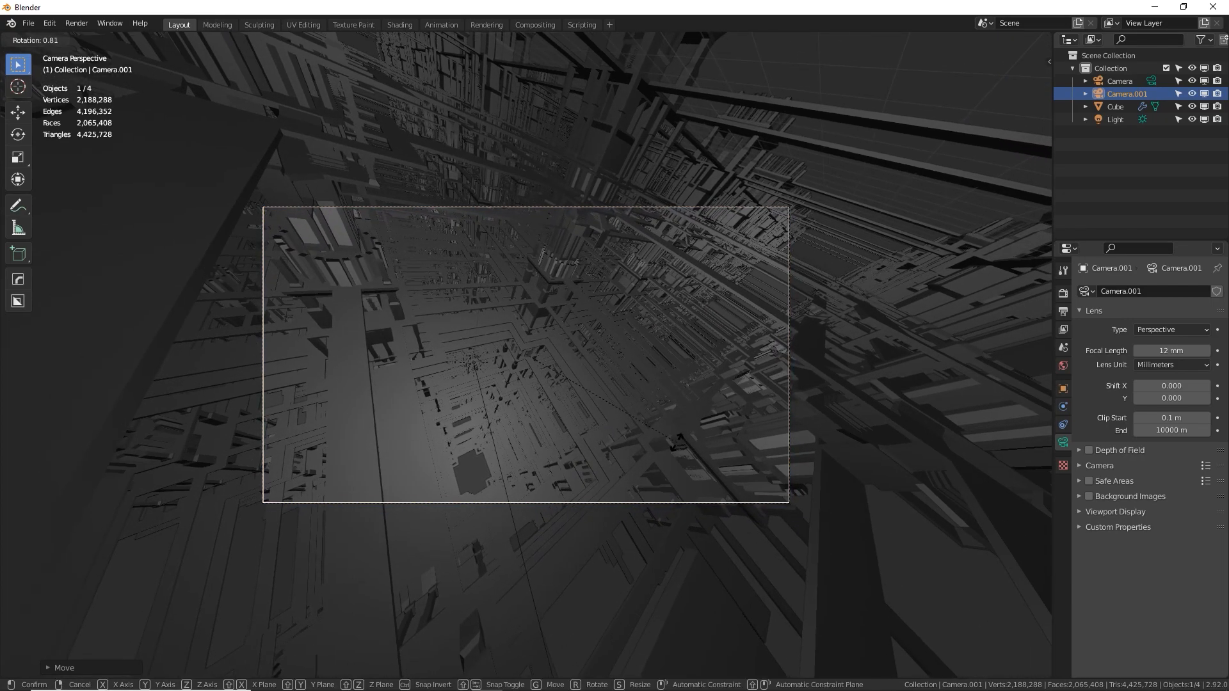
left_click(662, 462)
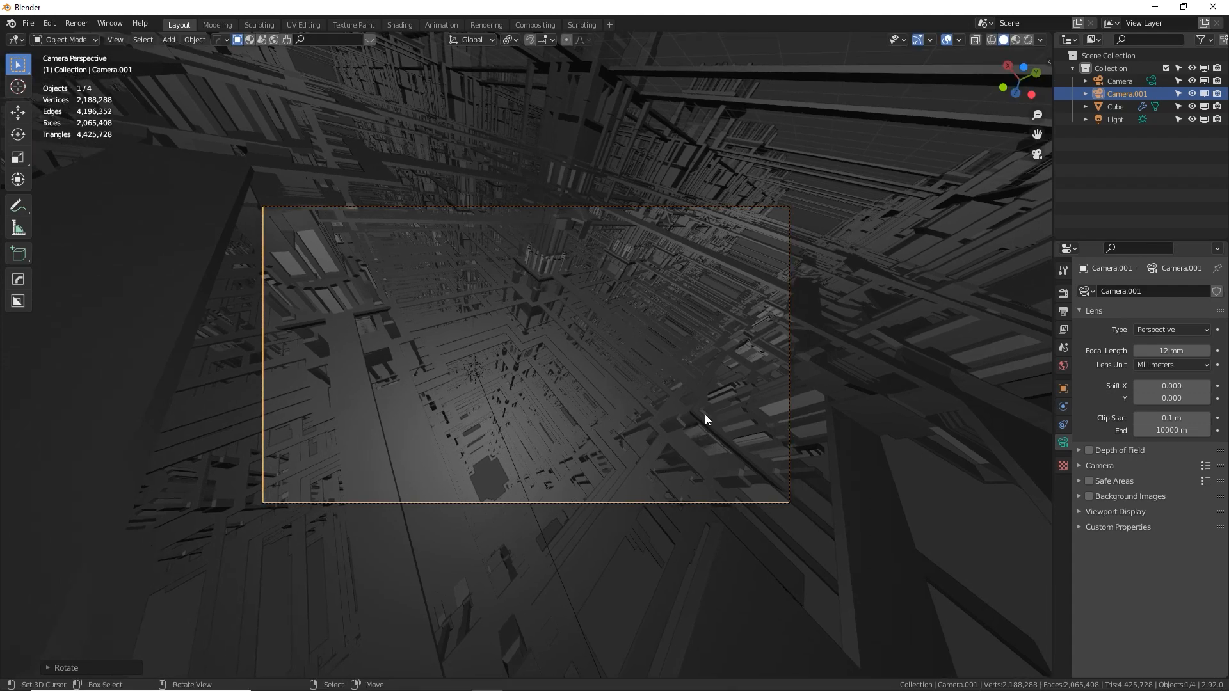
Render a test image of the current camera framing and put the render window away
key("F12")
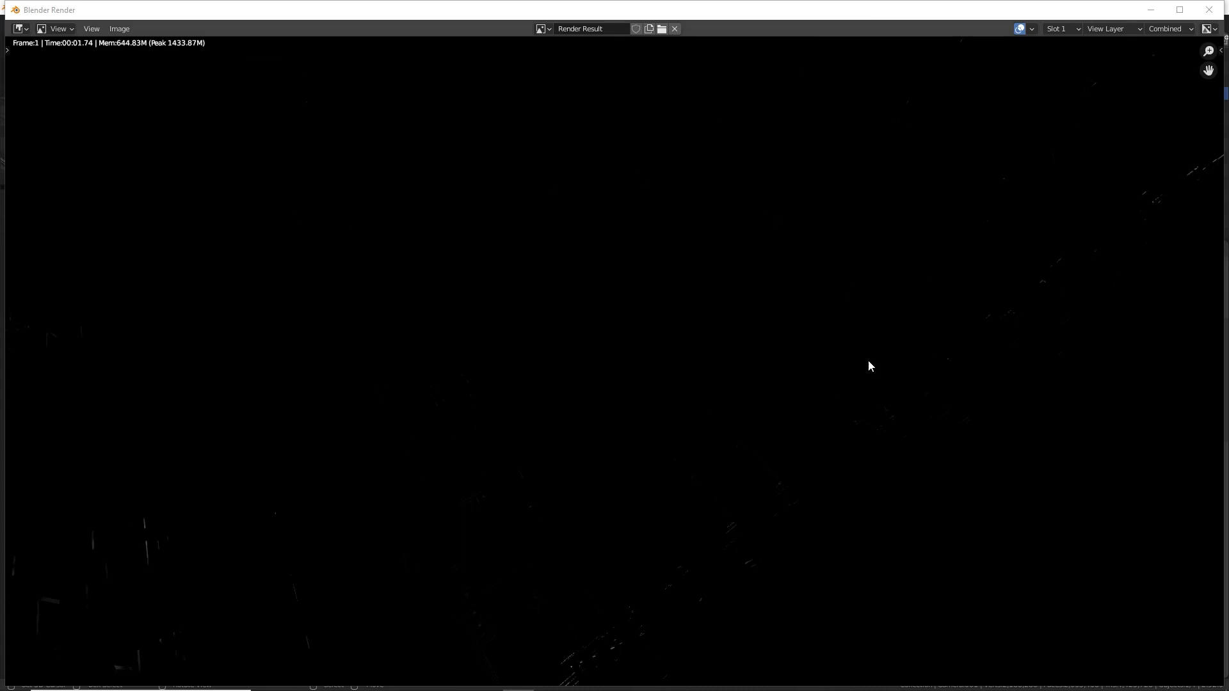
left_click(1150, 10)
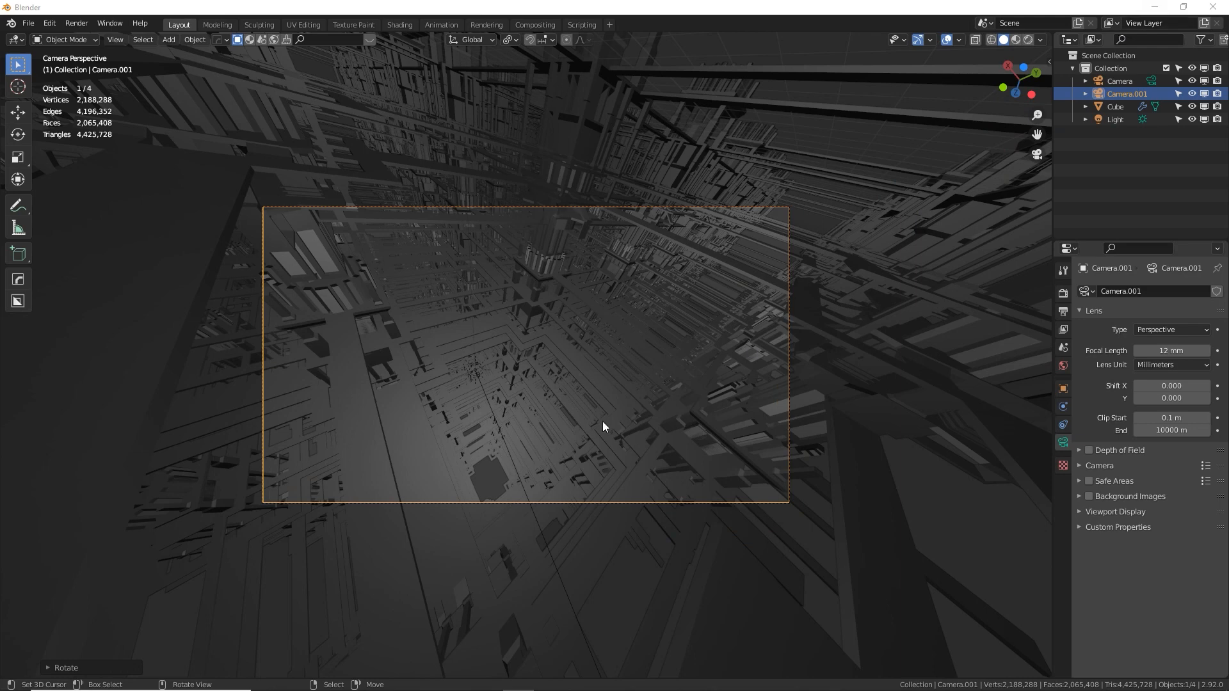
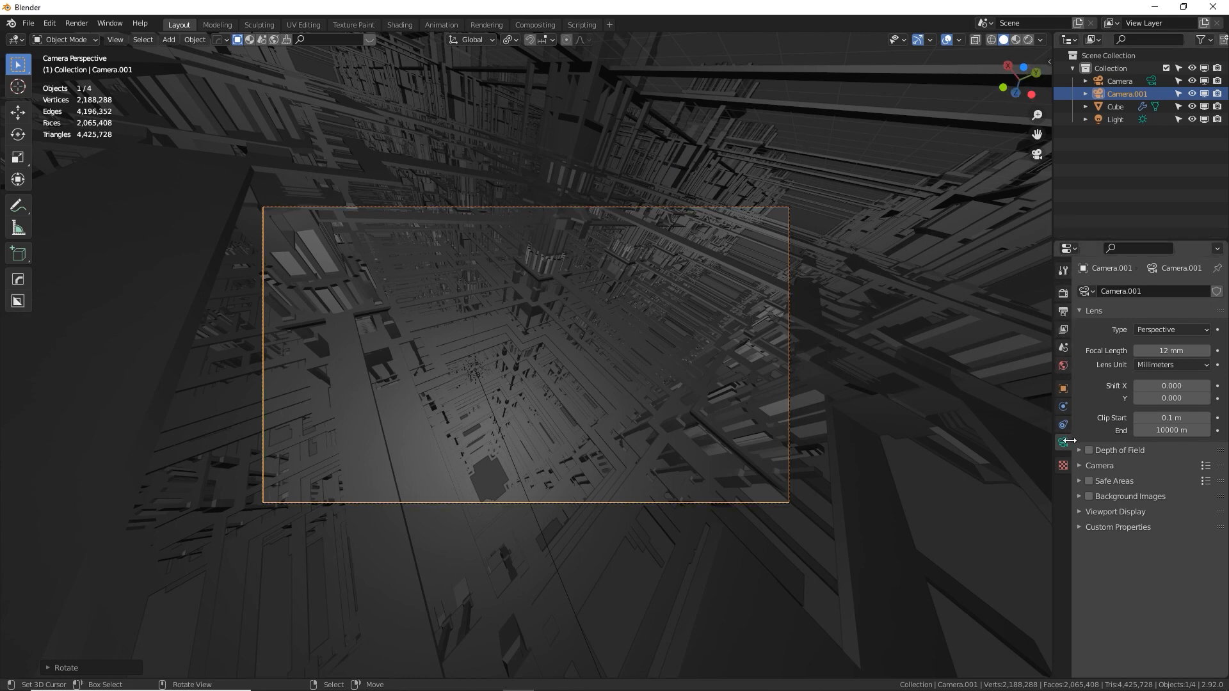
Expand the camera's Viewport Display settings and the world's Mist Pass settings
left_click(1079, 512)
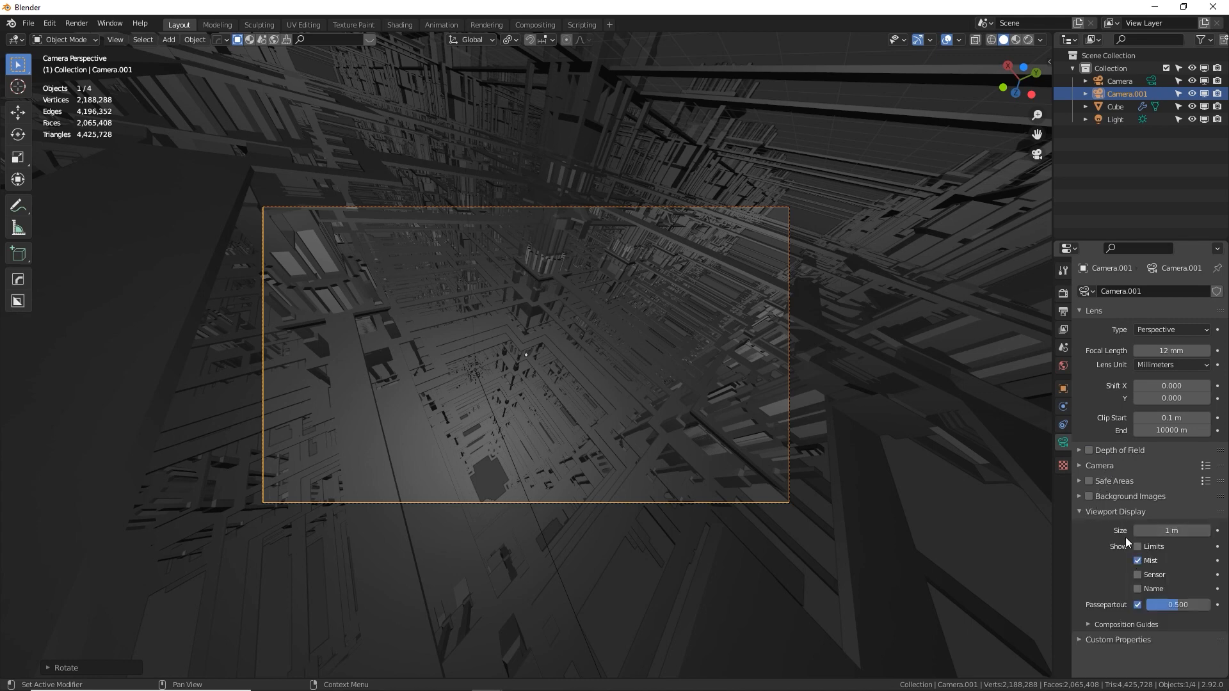
left_click(1064, 367)
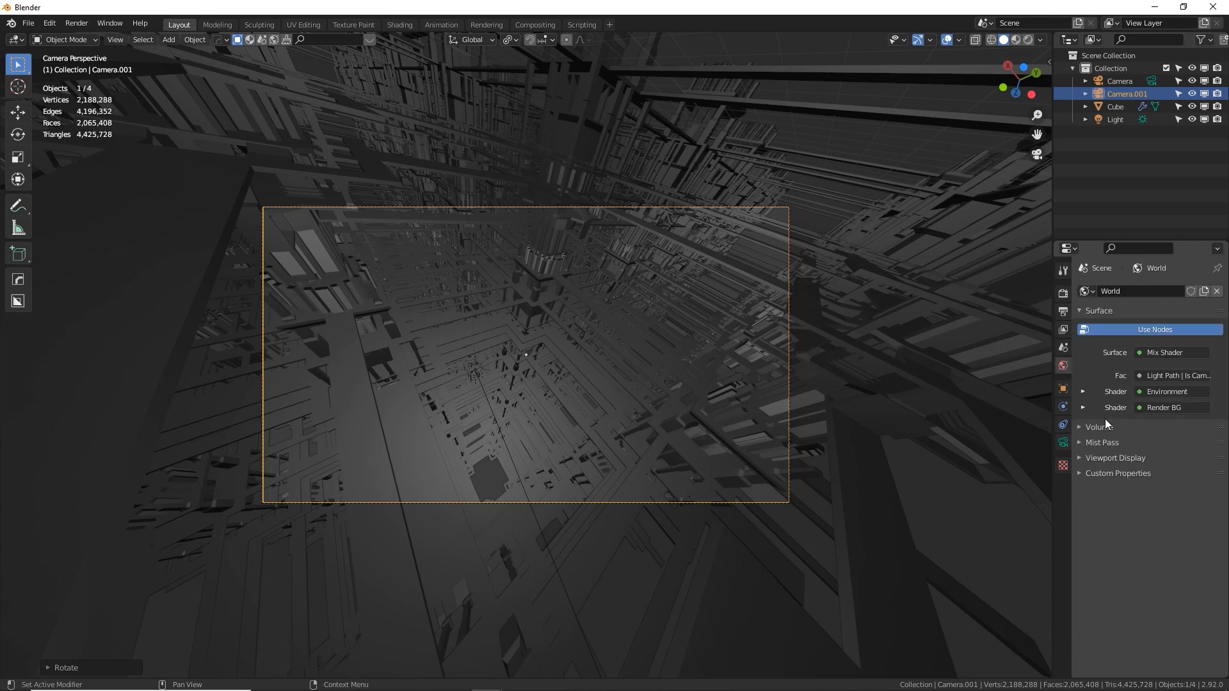
left_click(1080, 443)
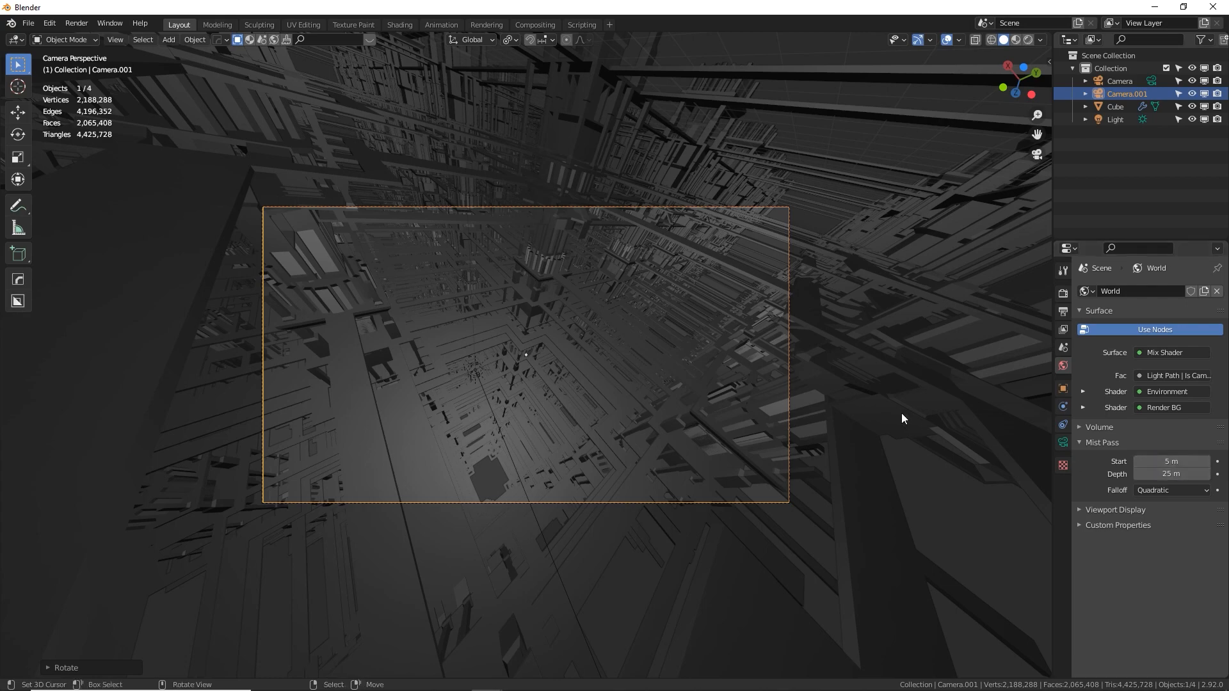
From the front view, delete the original camera beside the first tower column and select the remaining Camera.001
key("KP_1")
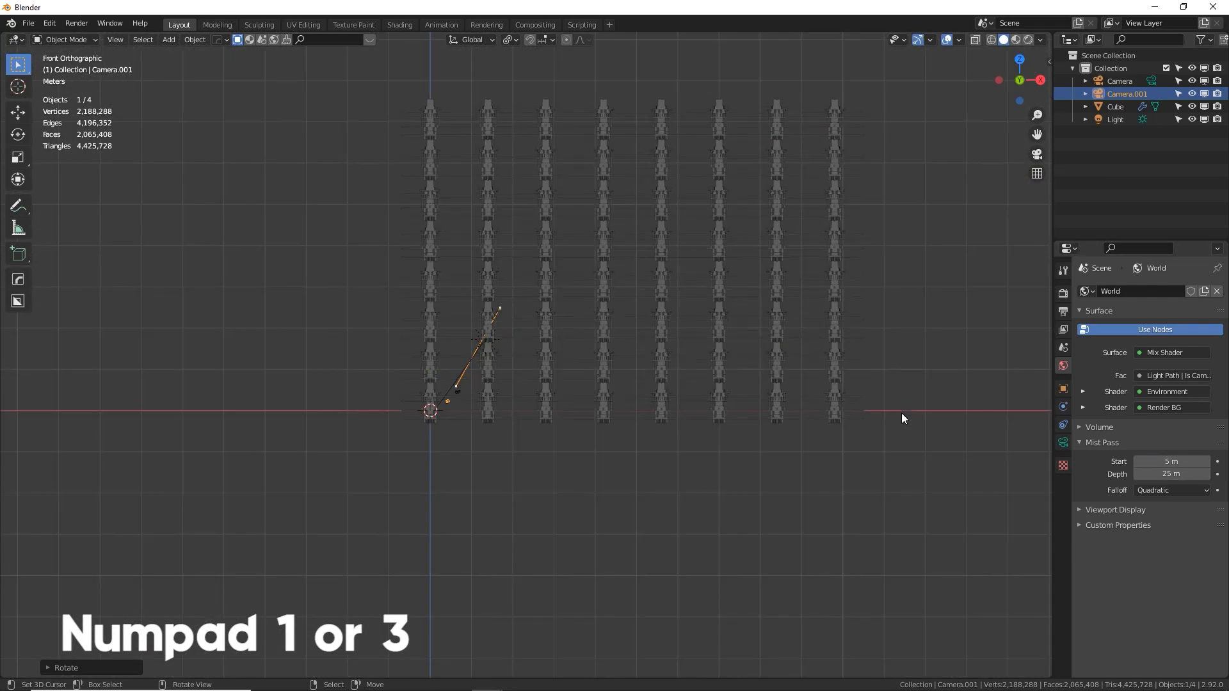
scroll(901, 413, "up", 6)
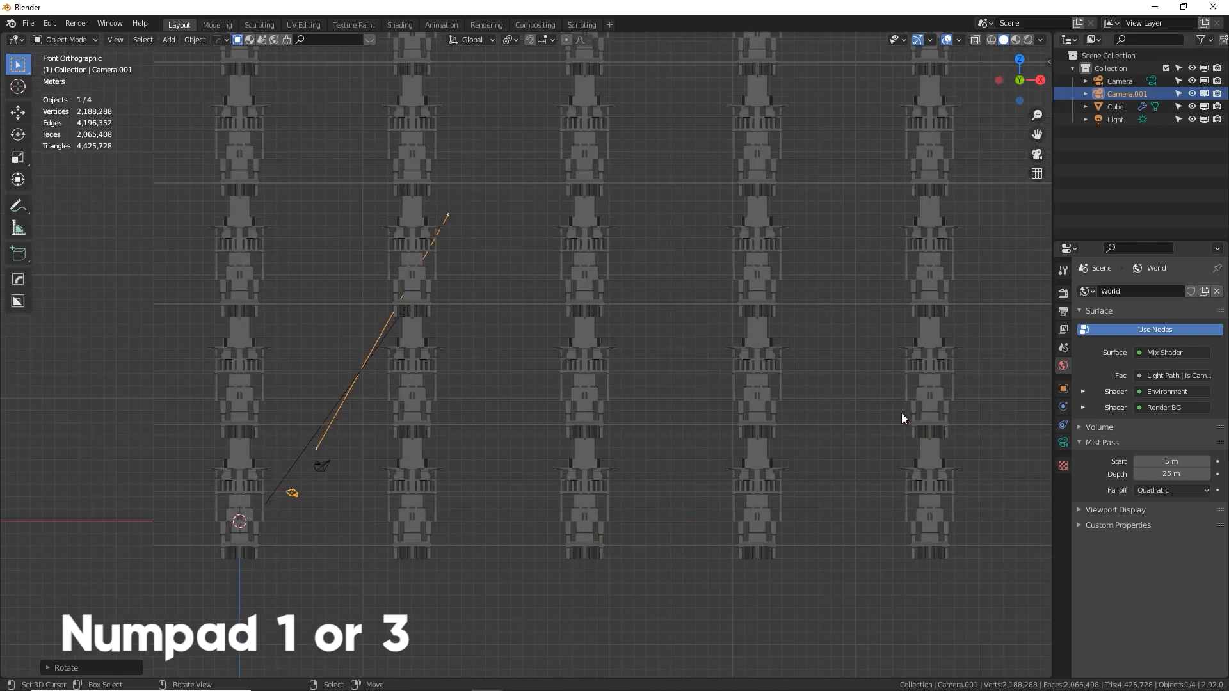
left_click(320, 469)
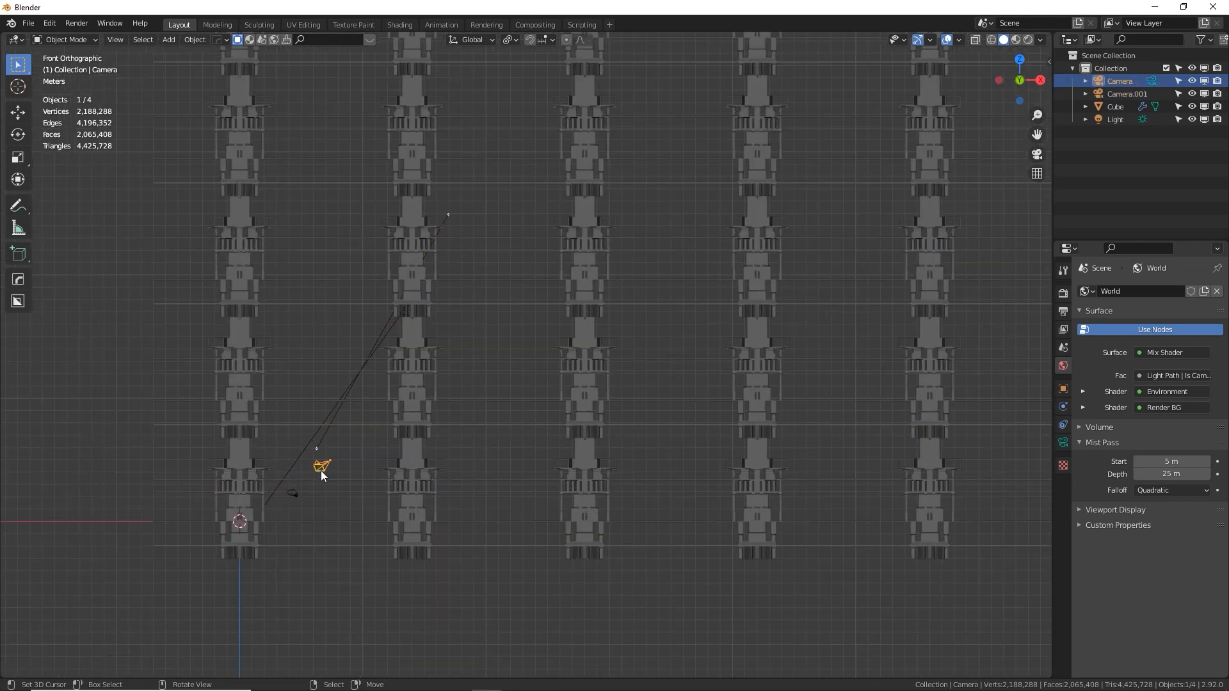
key("Delete")
key("a")
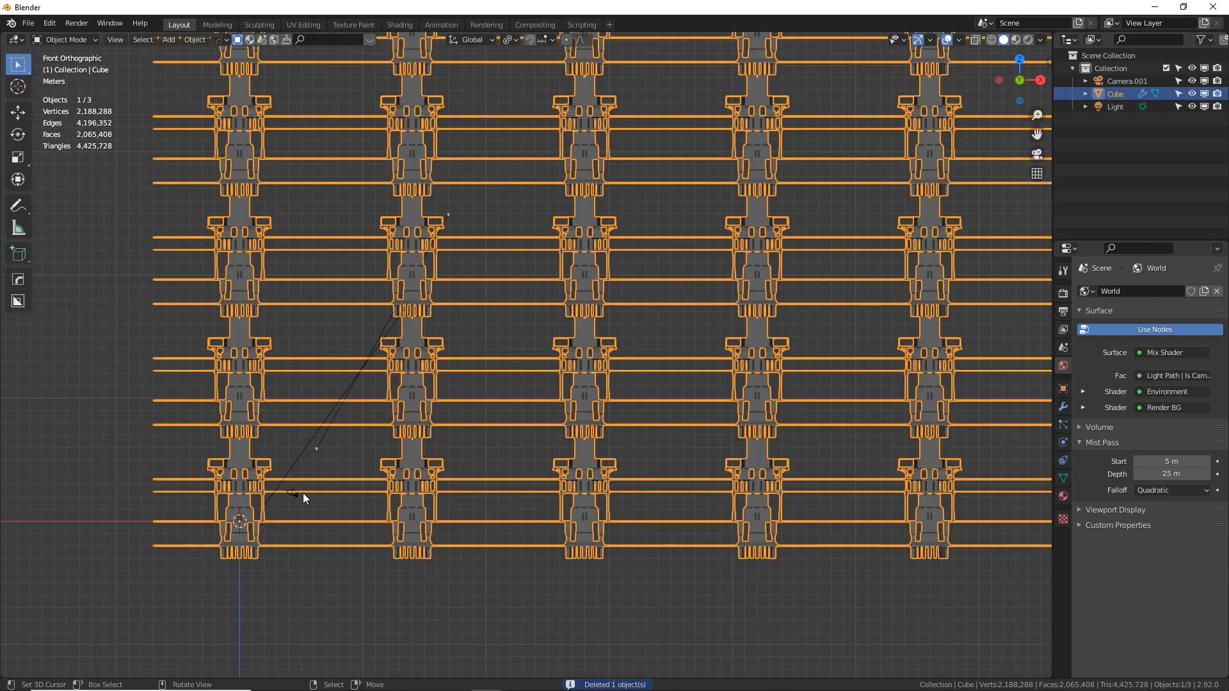
left_click(302, 492)
Set the world's mist pass to start at 12 m with a depth of 63 m, and show the view layer's passes
middle_click_drag(355, 462, 556, 340, "shift")
scroll(556, 345, "up", 5)
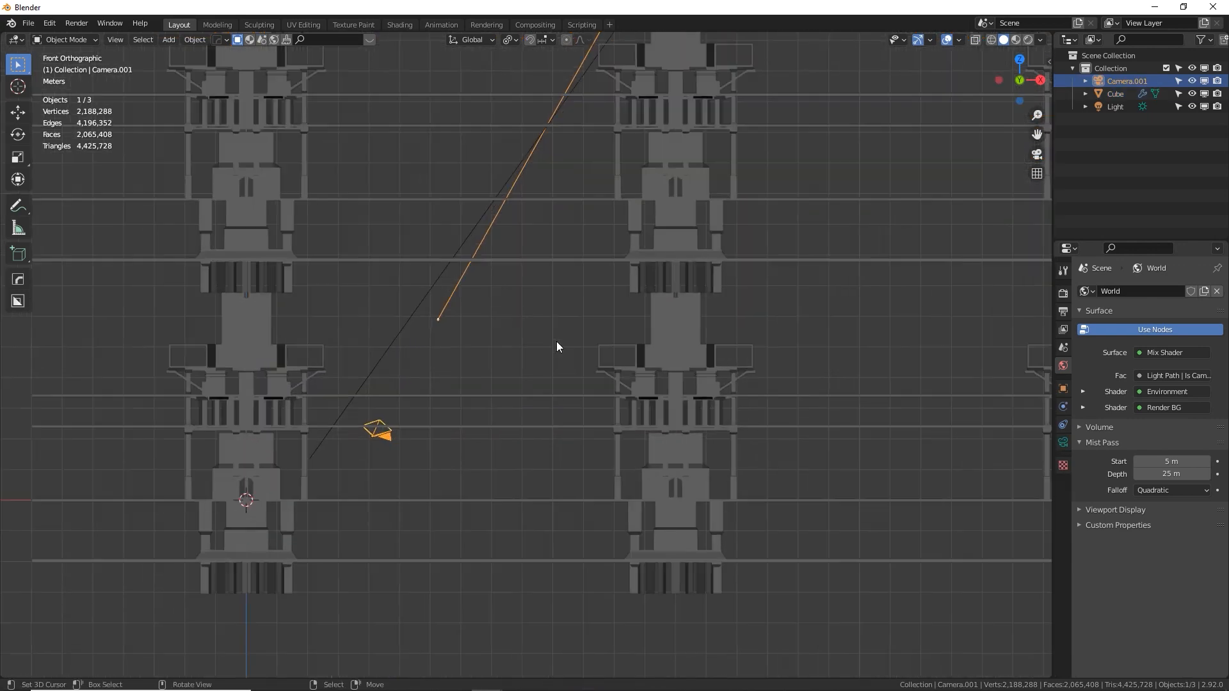
scroll(555, 346, "down", 5)
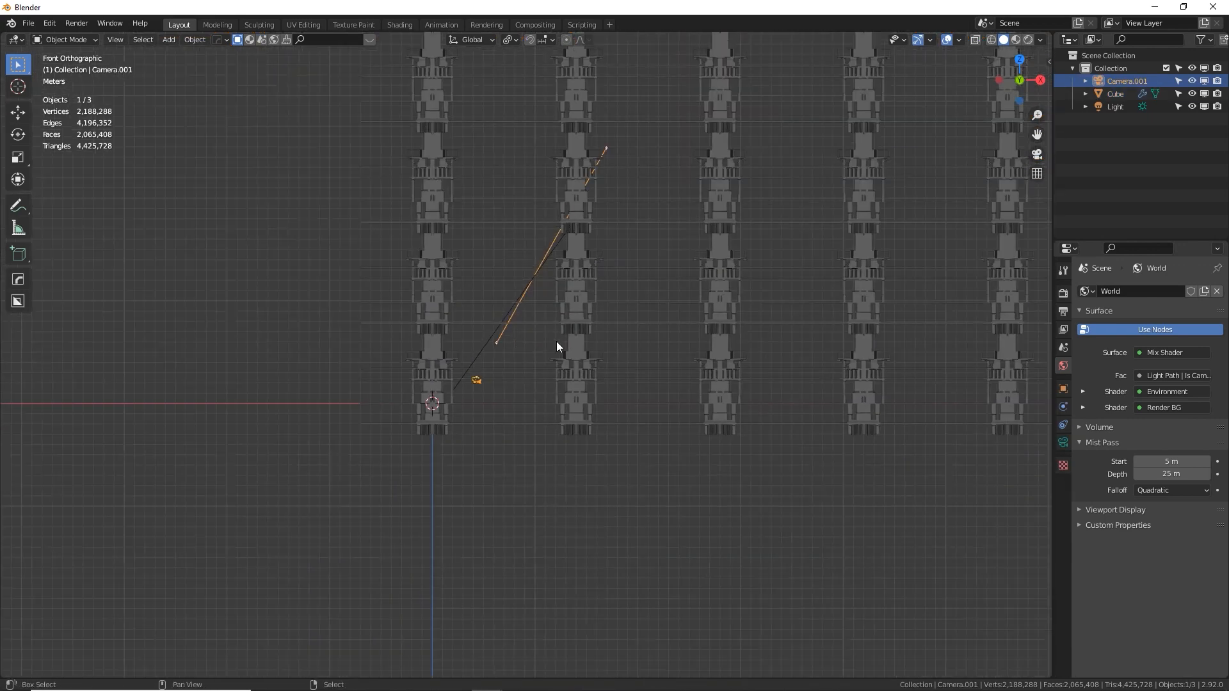
middle_click_drag(514, 386, 409, 441, "shift")
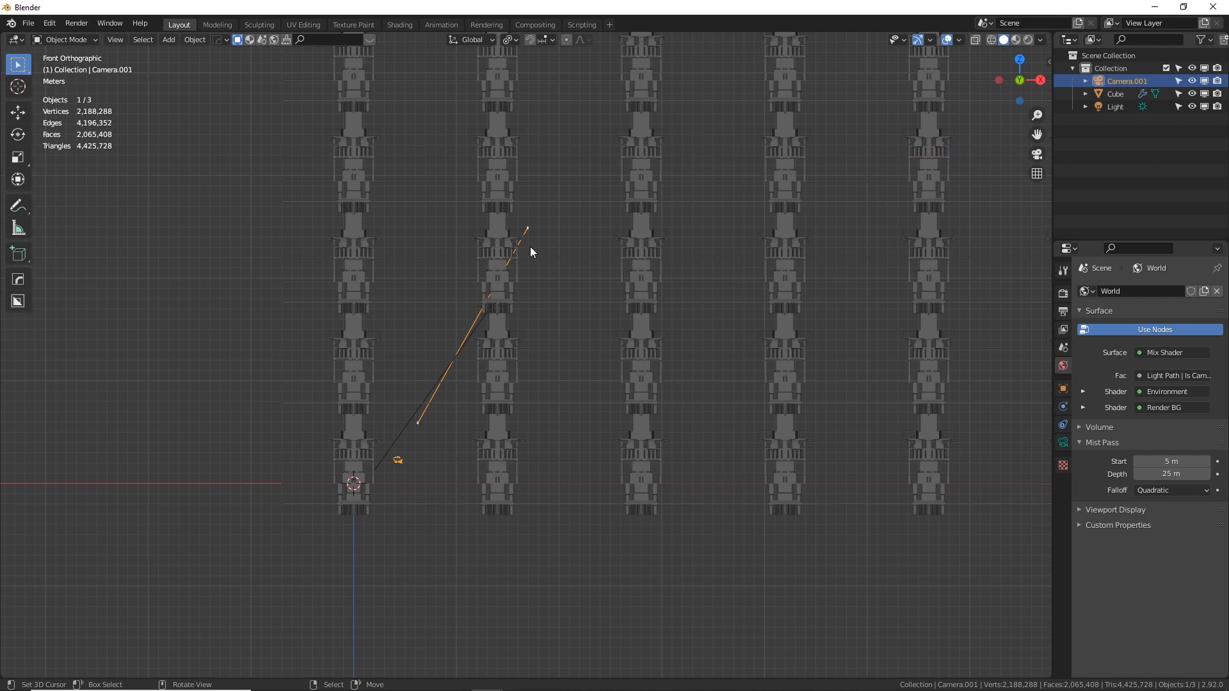
scroll(529, 251, "down", 4)
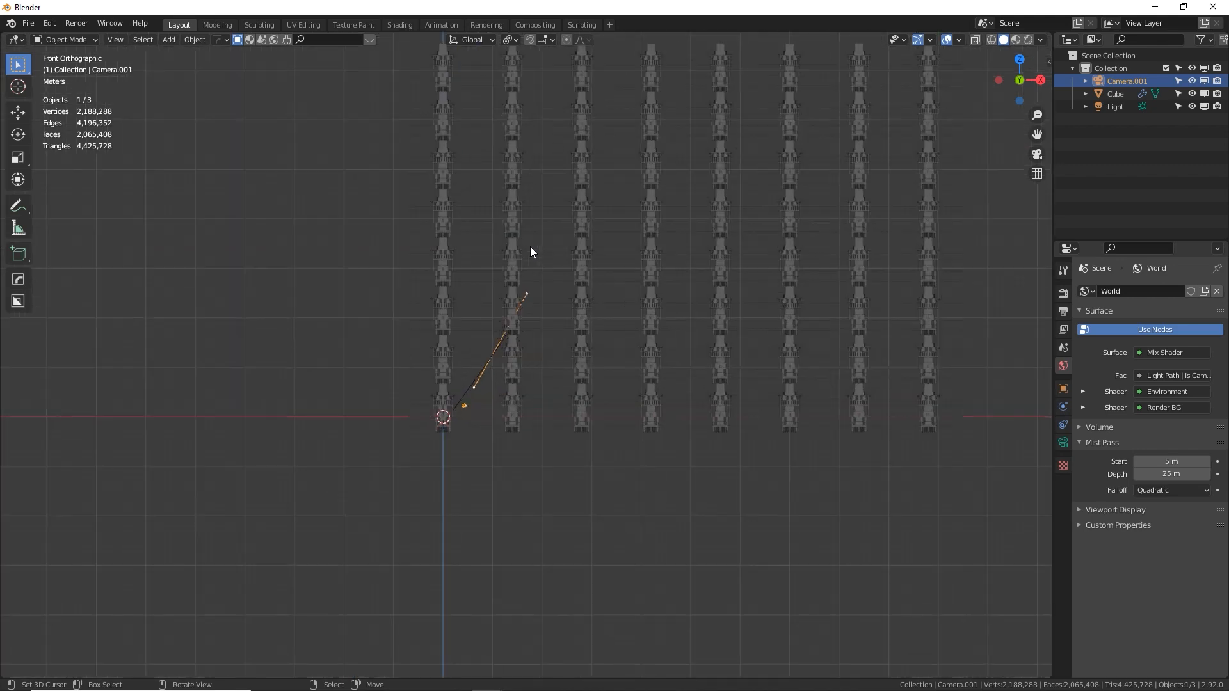
middle_click_drag(540, 249, 472, 348, "shift")
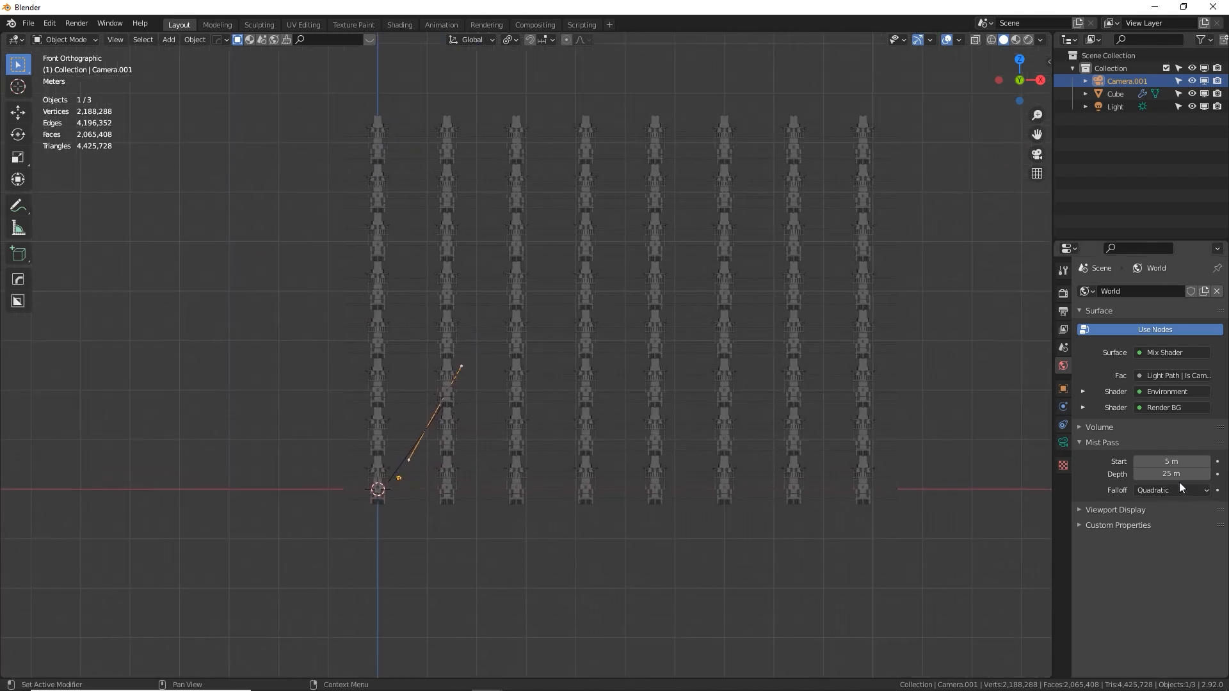
left_click_drag(1173, 462, 1201, 472)
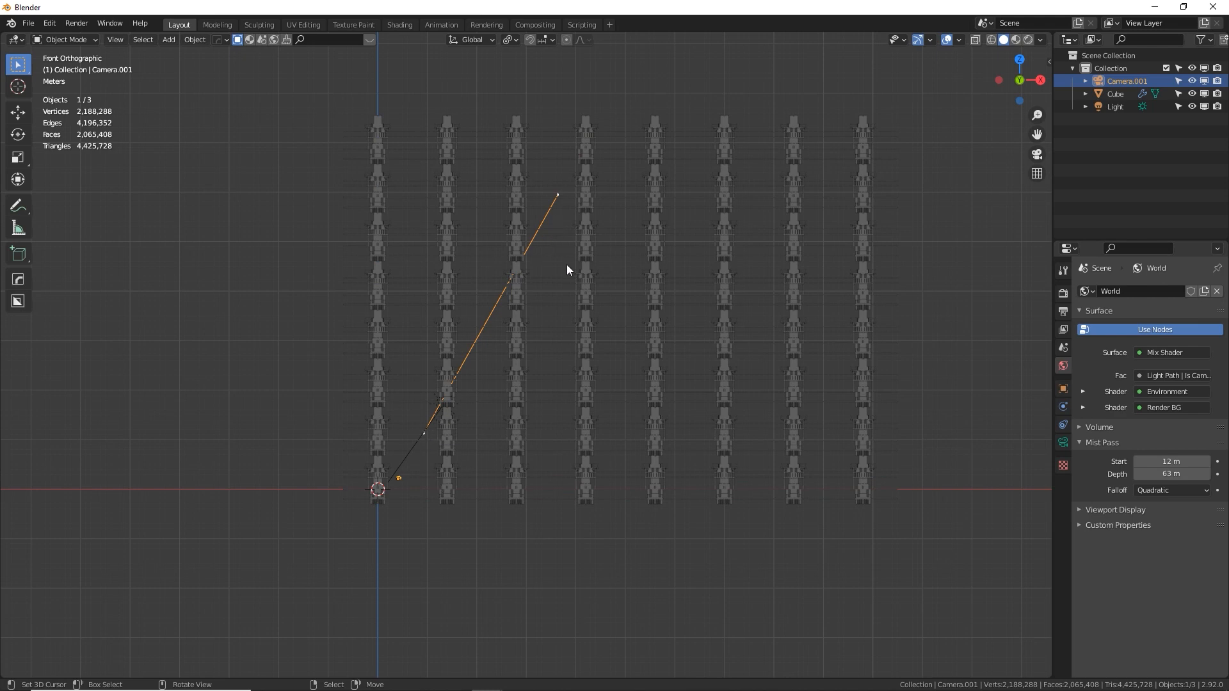
left_click(1062, 334)
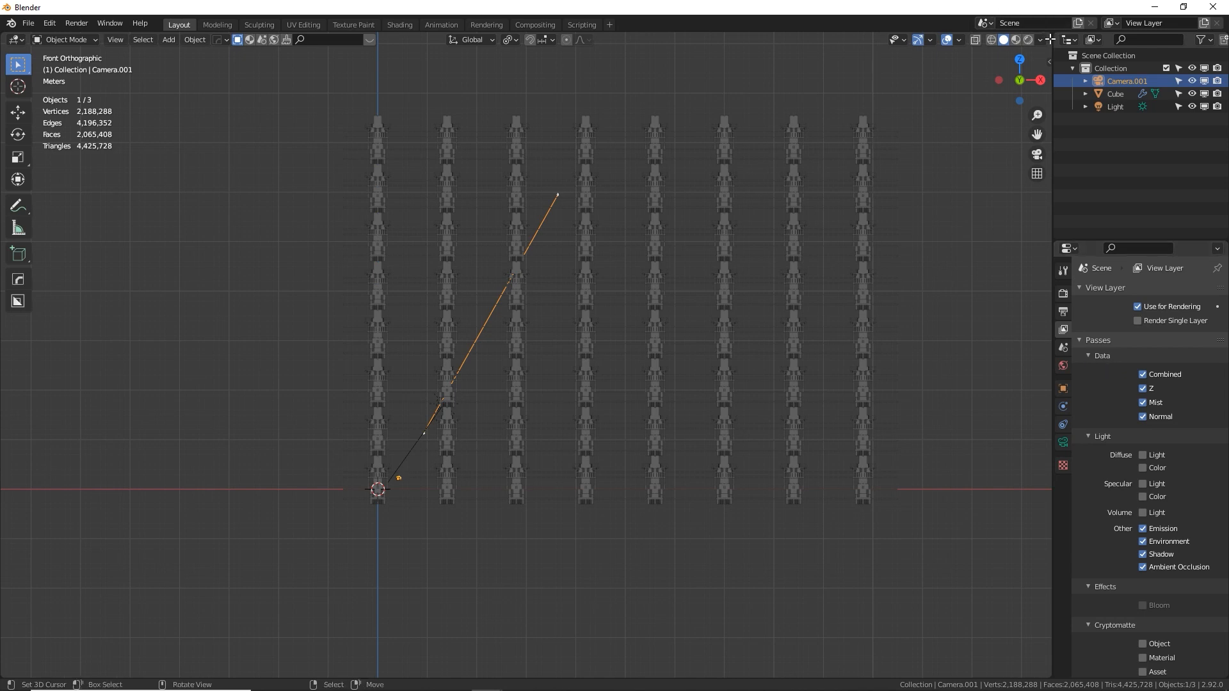
Split the 3D viewport into two stacked areas, turn the upper one into a Compositor and enable its nodes
left_click_drag(1048, 31, 1032, 281)
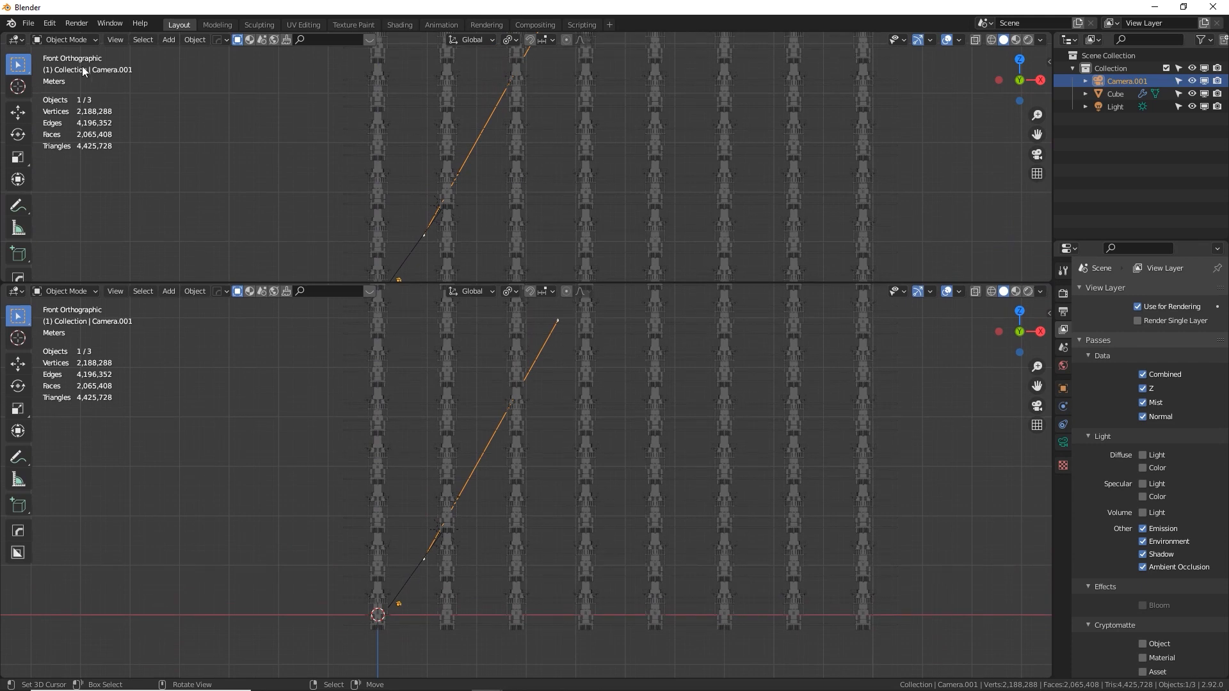
left_click(16, 40)
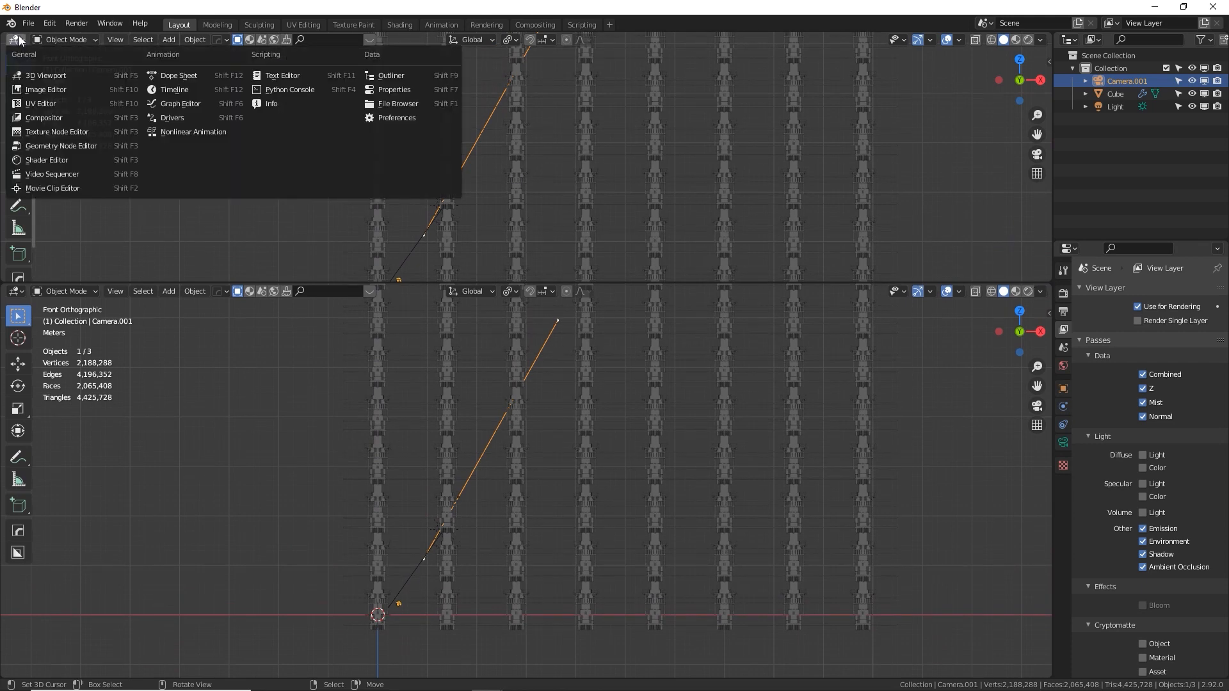
left_click(65, 117)
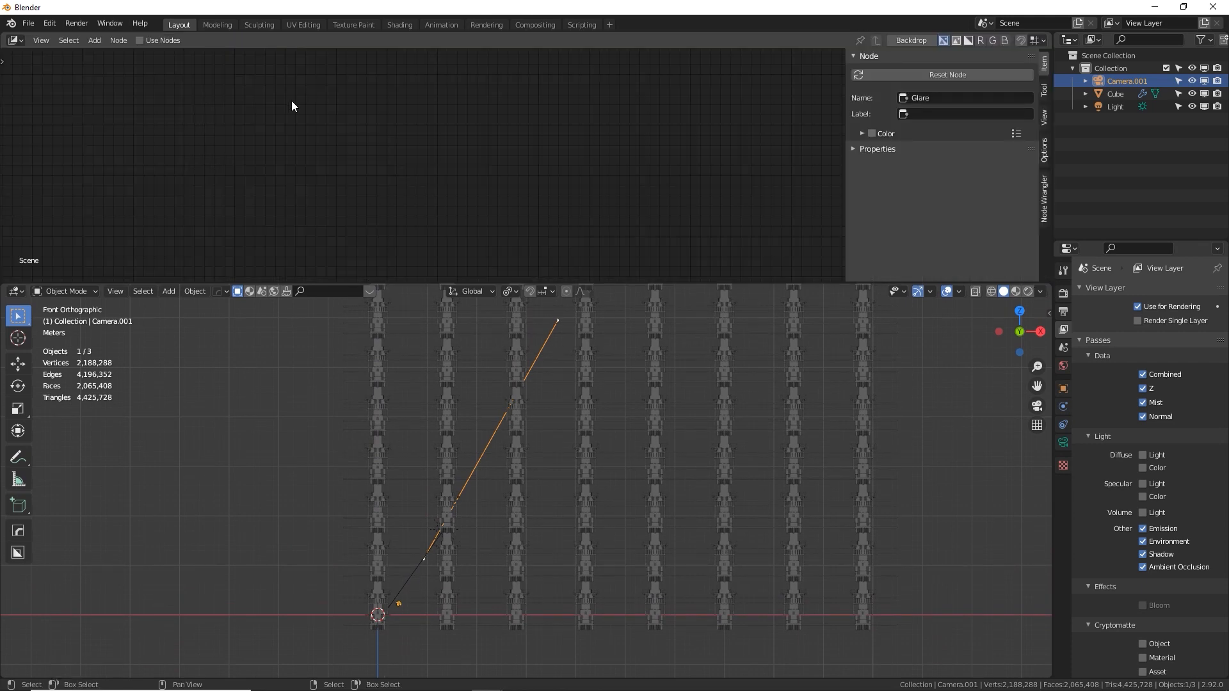
left_click(139, 41)
Delete the RGB Curves, Color Balance, mixing and Glare nodes between Render Layers and Composite
key("KP_Decimal")
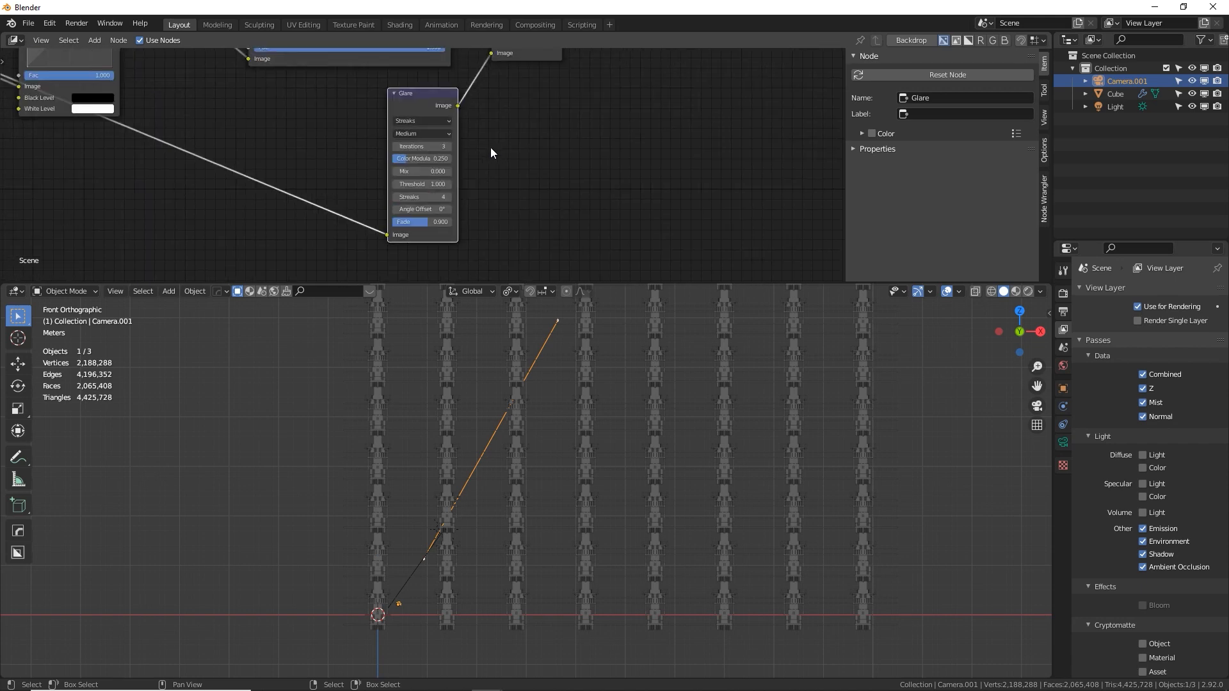
scroll(490, 152, "down", 5)
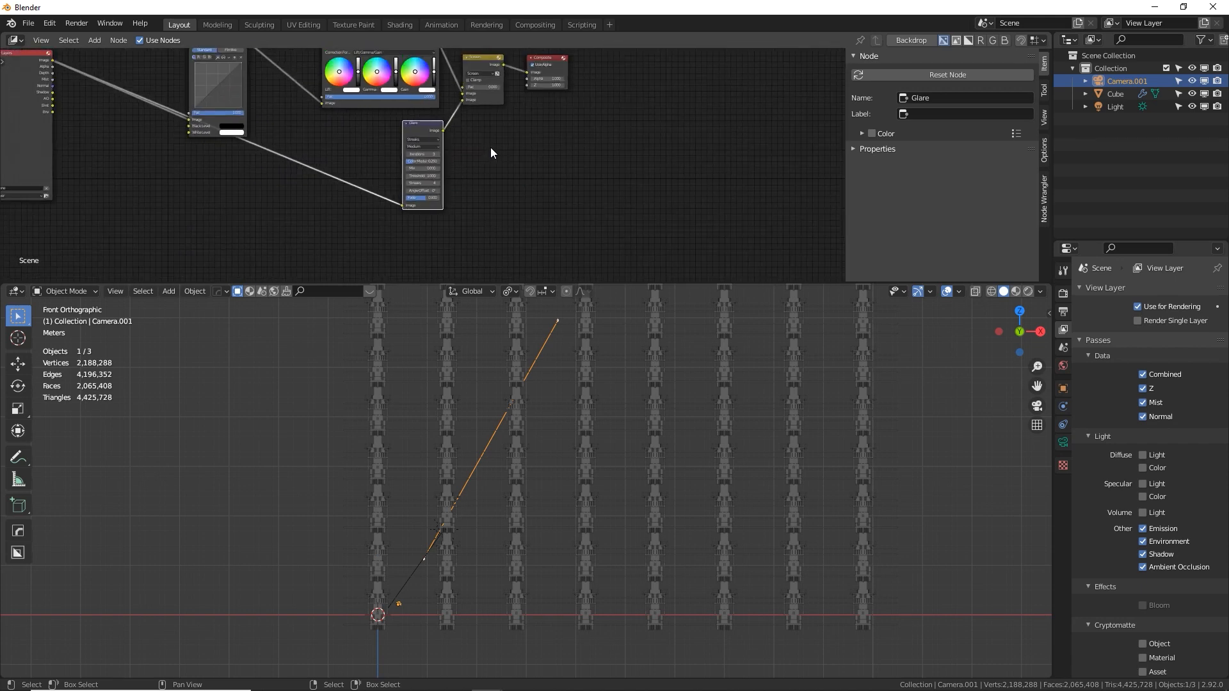
scroll(490, 152, "down", 1)
left_click(280, 77)
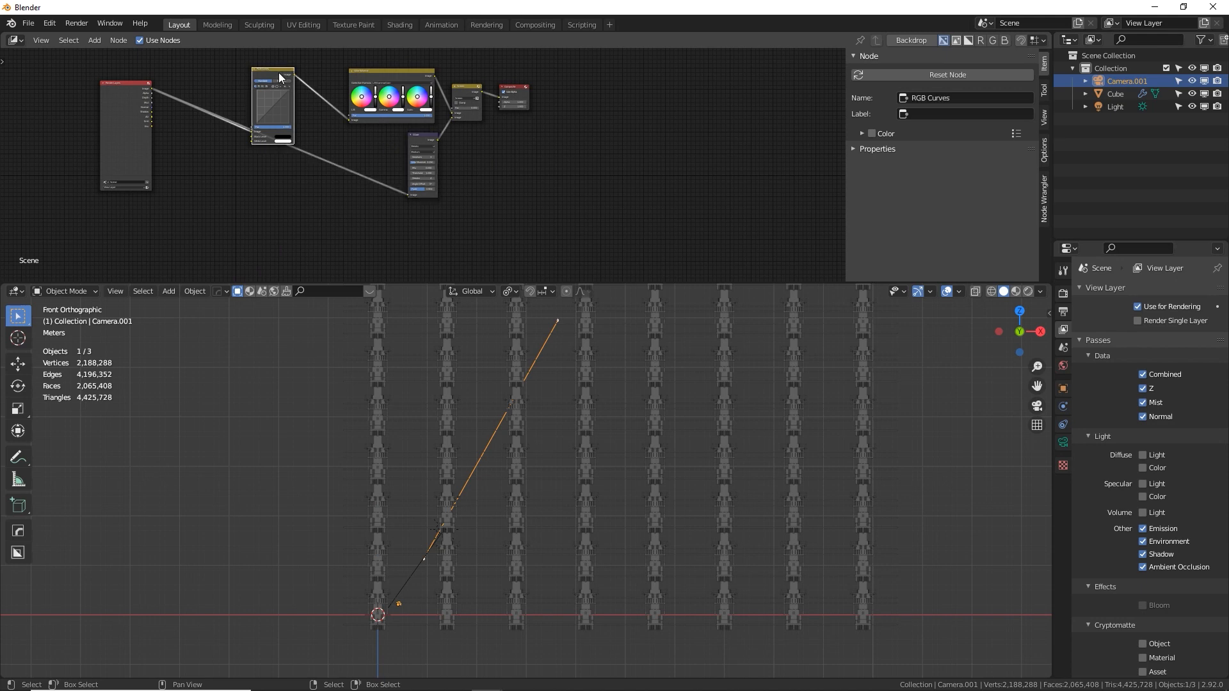
key("x")
left_click(384, 78)
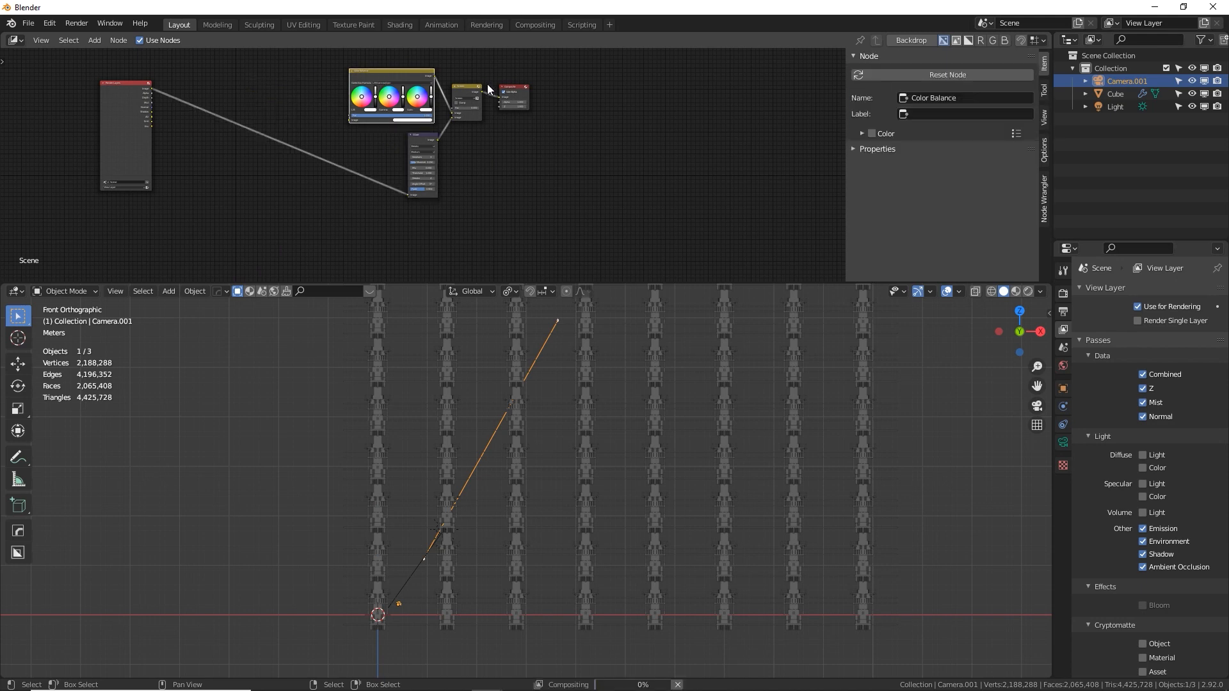
key("x")
left_click(467, 96)
key("x")
left_click(429, 138)
key("x")
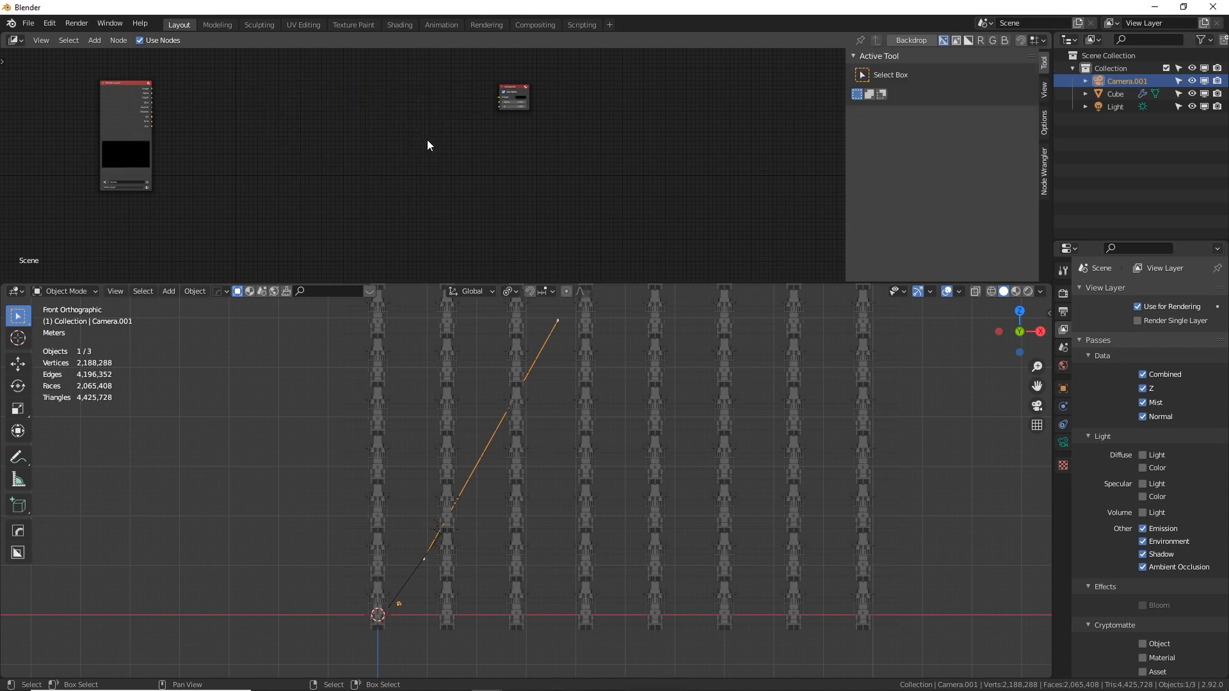
Connect the Render Layers image output directly to the Composite image input
middle_click_drag(385, 140, 211, 147)
left_click_drag(197, 100, 547, 110)
middle_click_drag(479, 134, 524, 147)
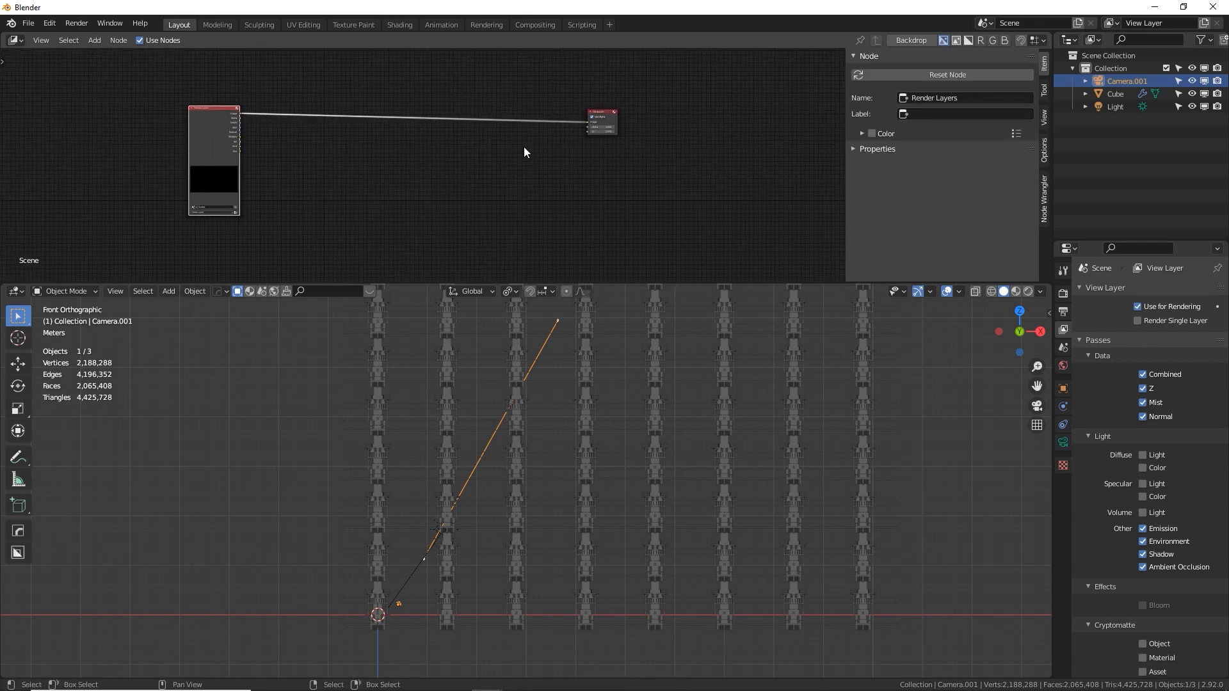
Add a Mix node and insert it into the link between Render Layers and Composite
scroll(524, 152, "up", 2)
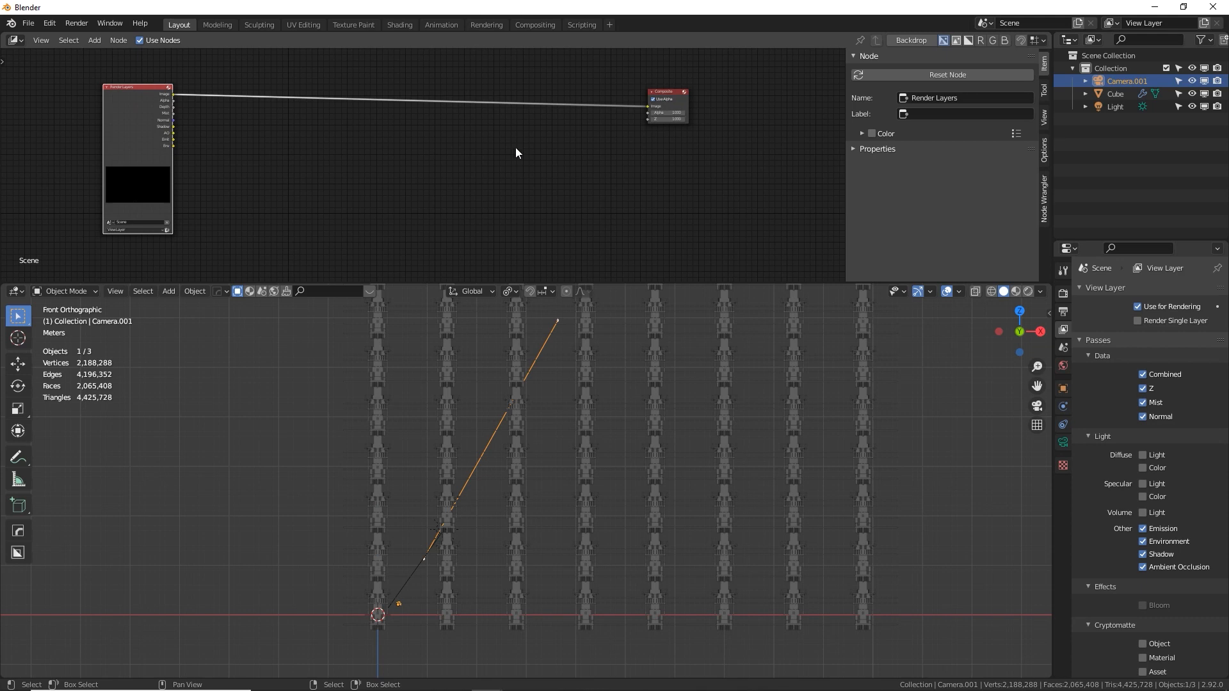
key("shift+a")
left_click(499, 158)
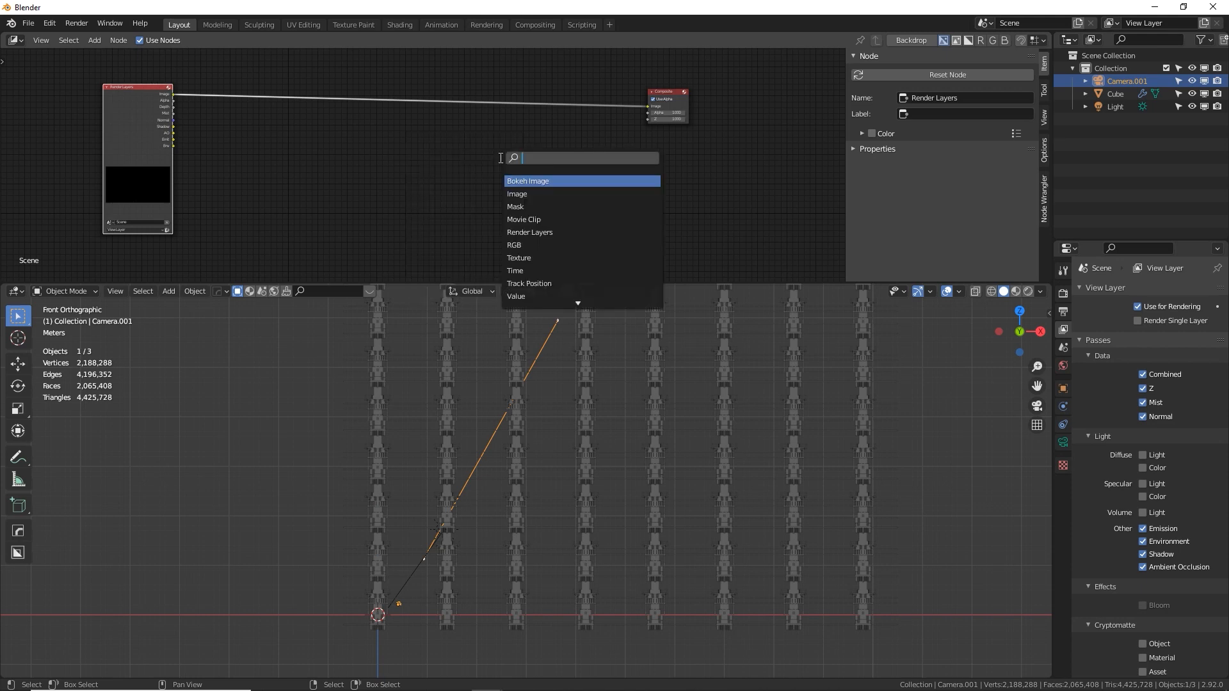
type("nmi")
key("BackSpace")
key("BackSpace")
key("BackSpace")
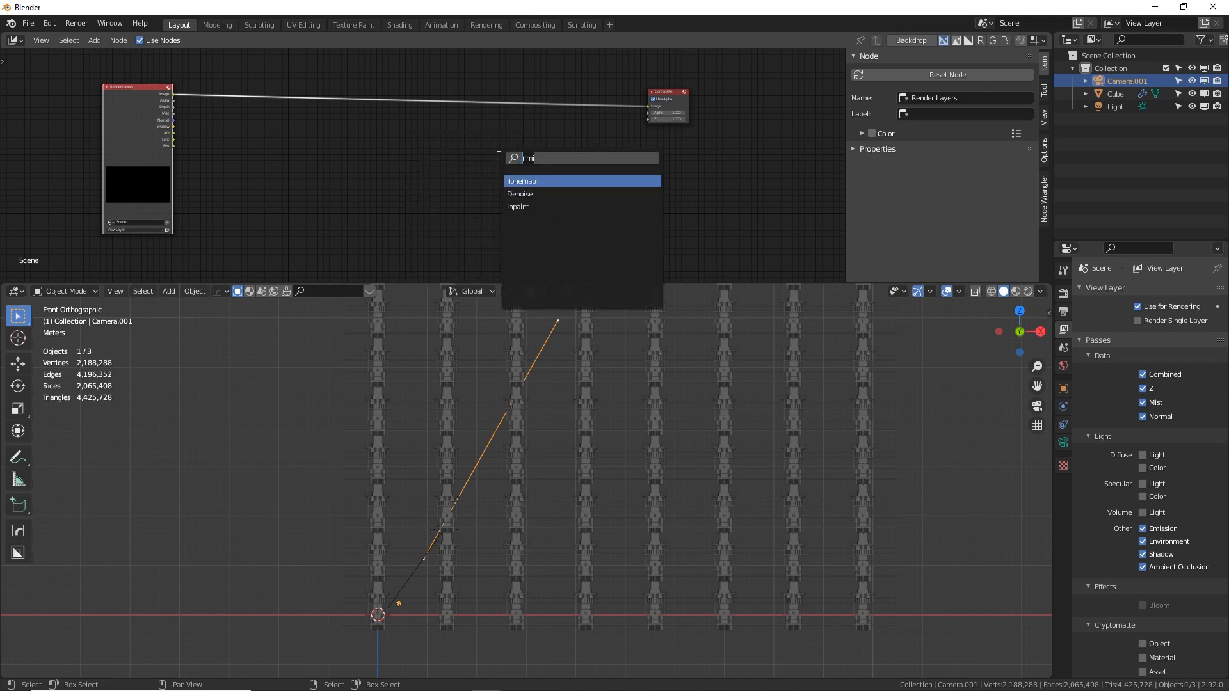
type("mix")
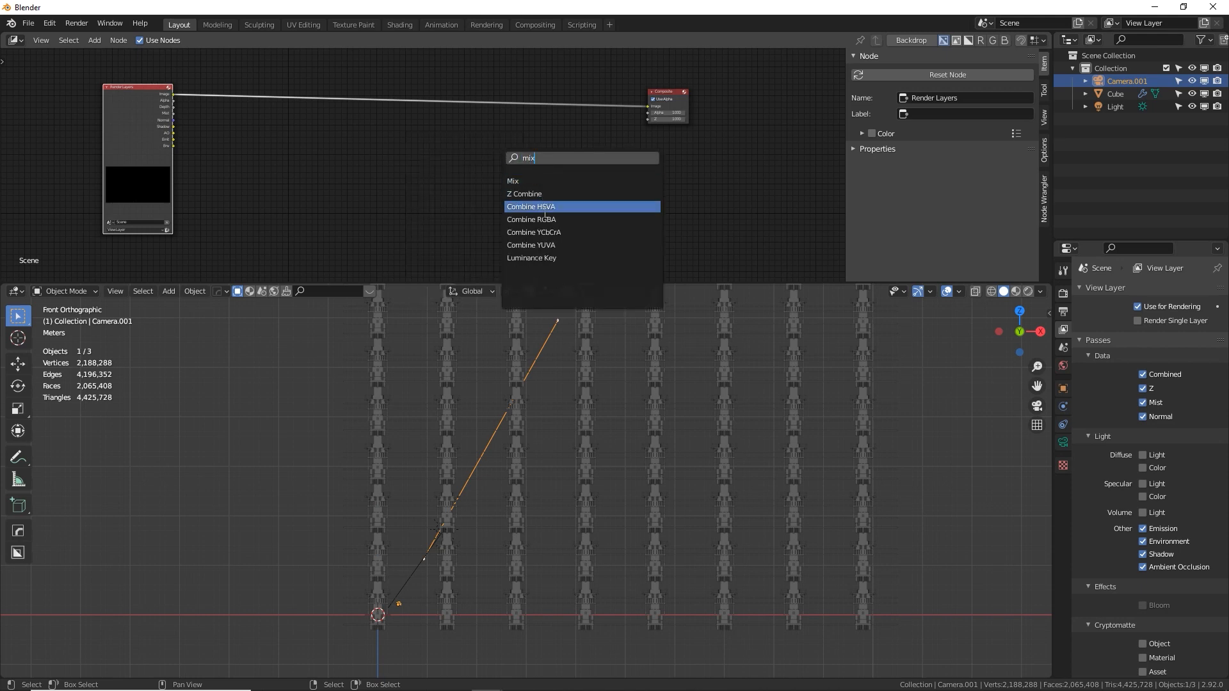
left_click(525, 181)
left_click(490, 103)
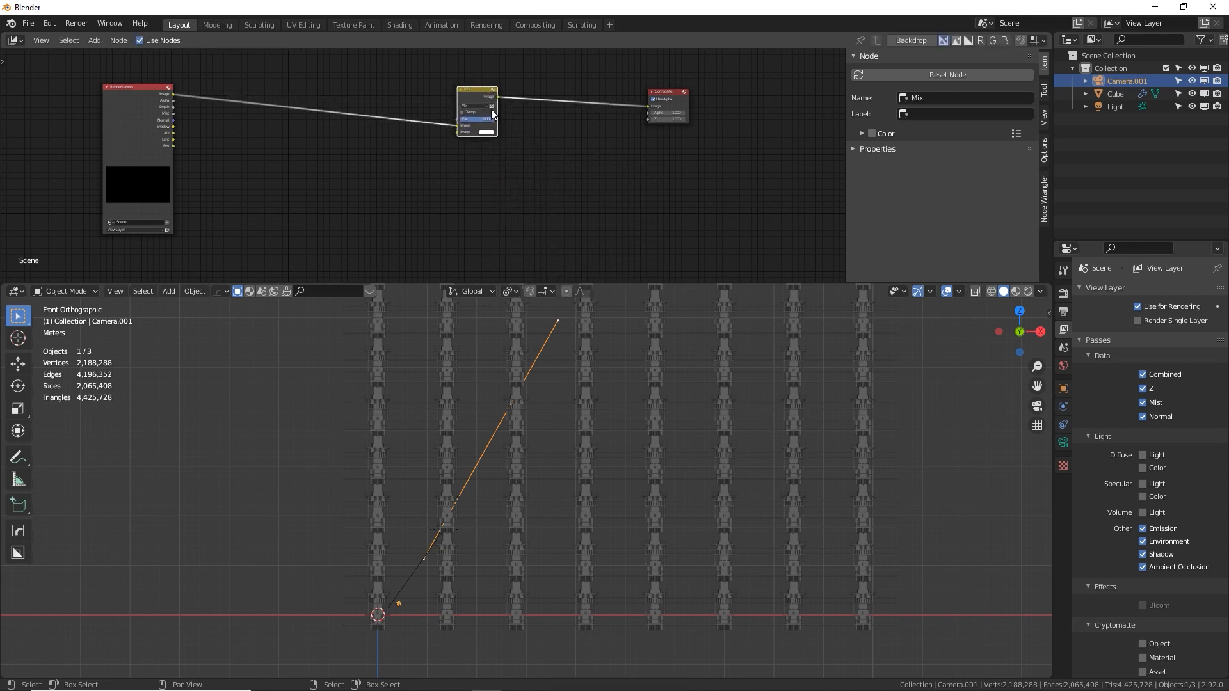
Set the Mix node's second image colour to white and render the frame to preview the composite
scroll(490, 109, "up", 3)
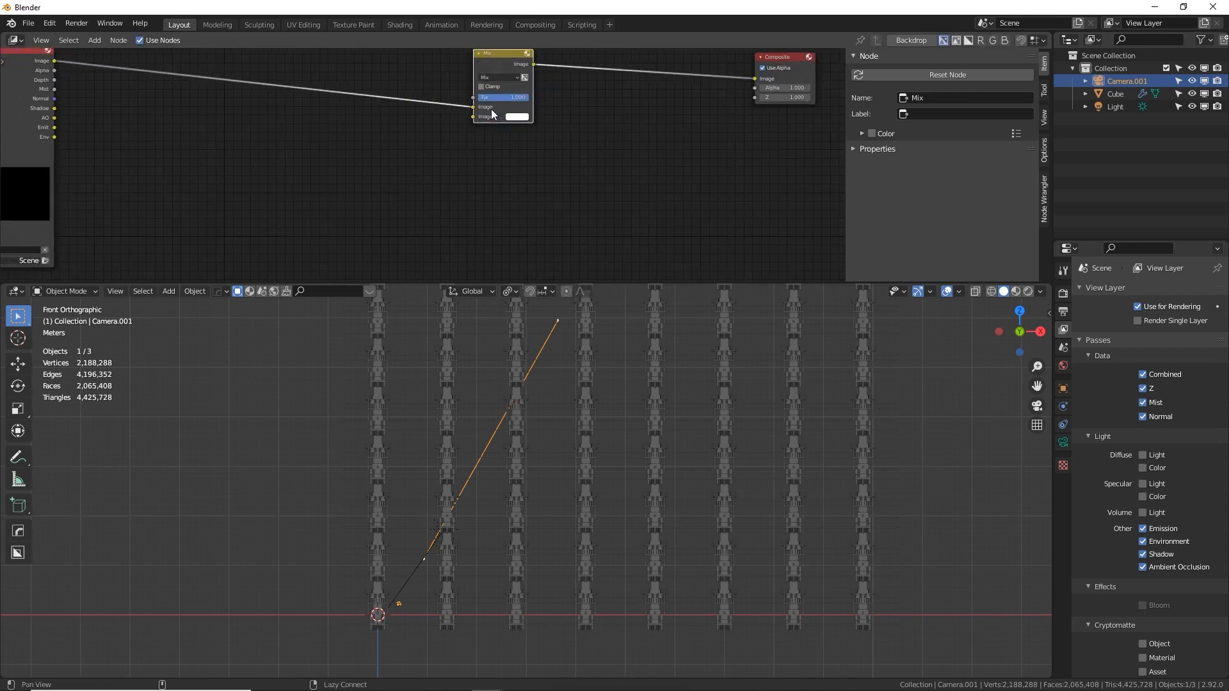
middle_click_drag(491, 109, 525, 172)
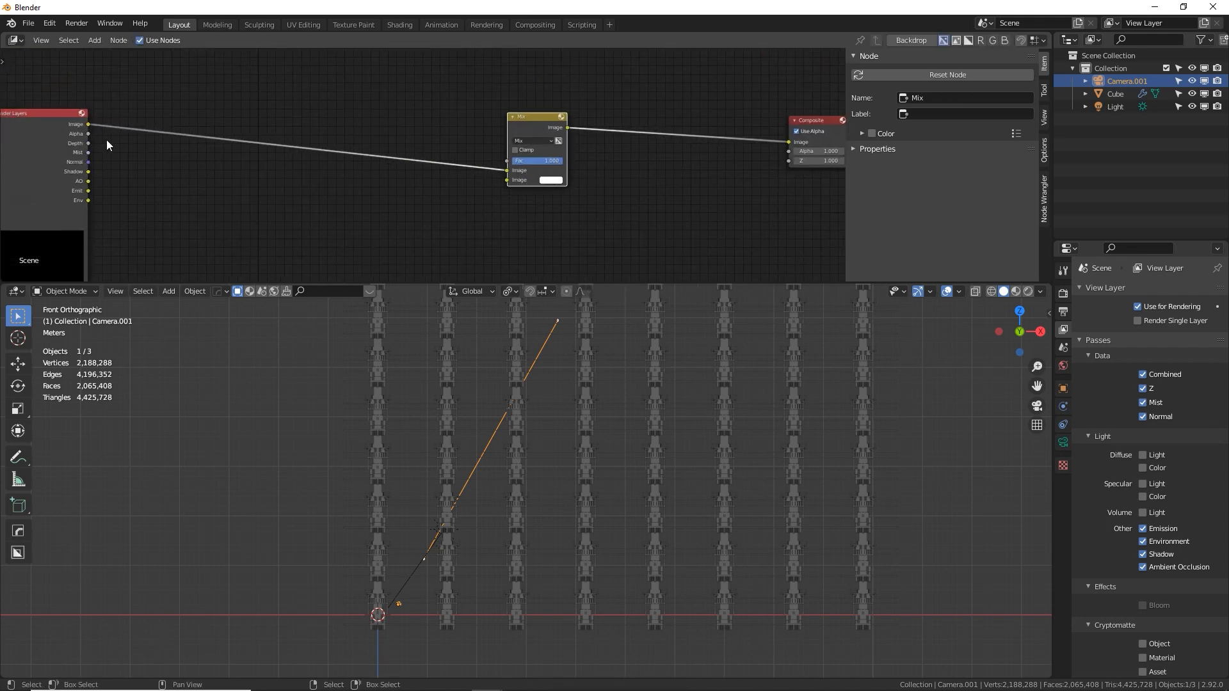
middle_click_drag(81, 125, 118, 121)
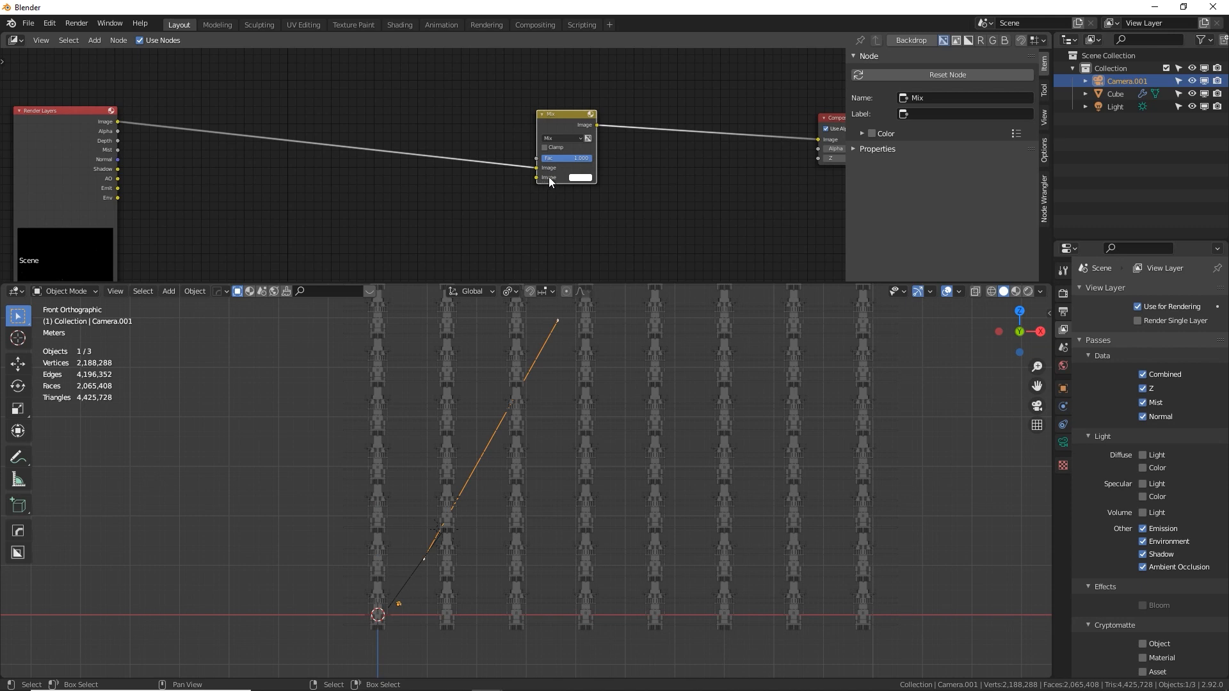
left_click(577, 179)
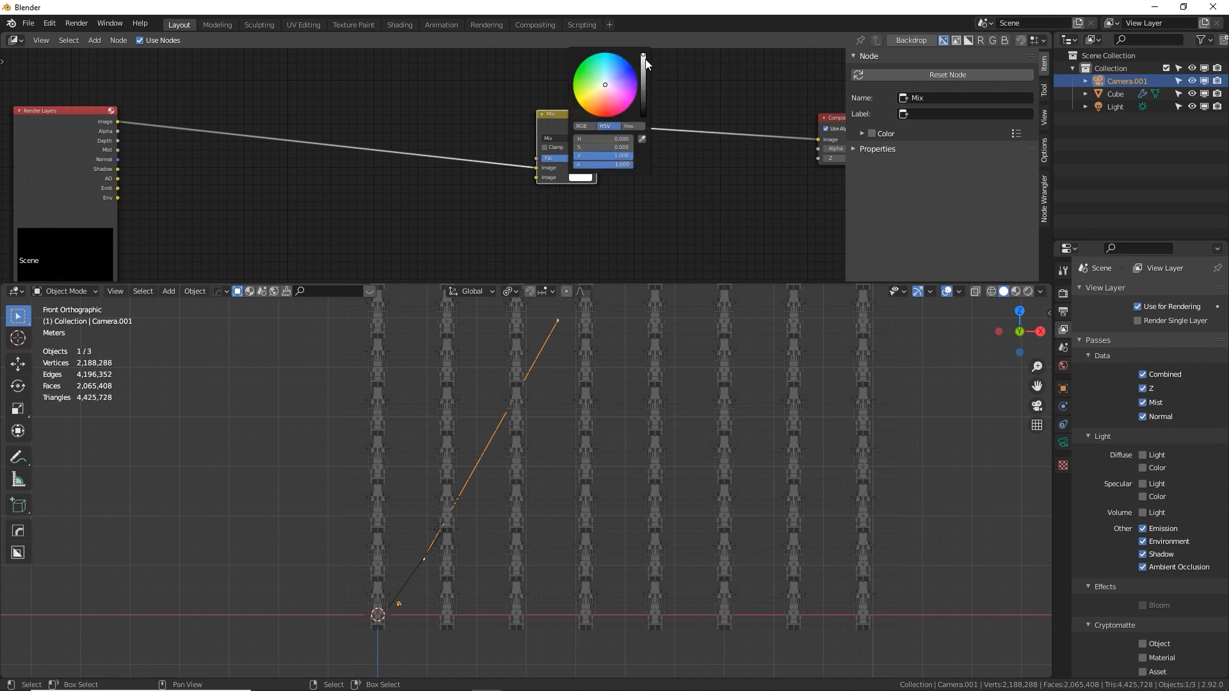
mouse_move(645, 60)
left_mouse_down()
mouse_move(644, 83)
mouse_move(643, 55)
left_mouse_up()
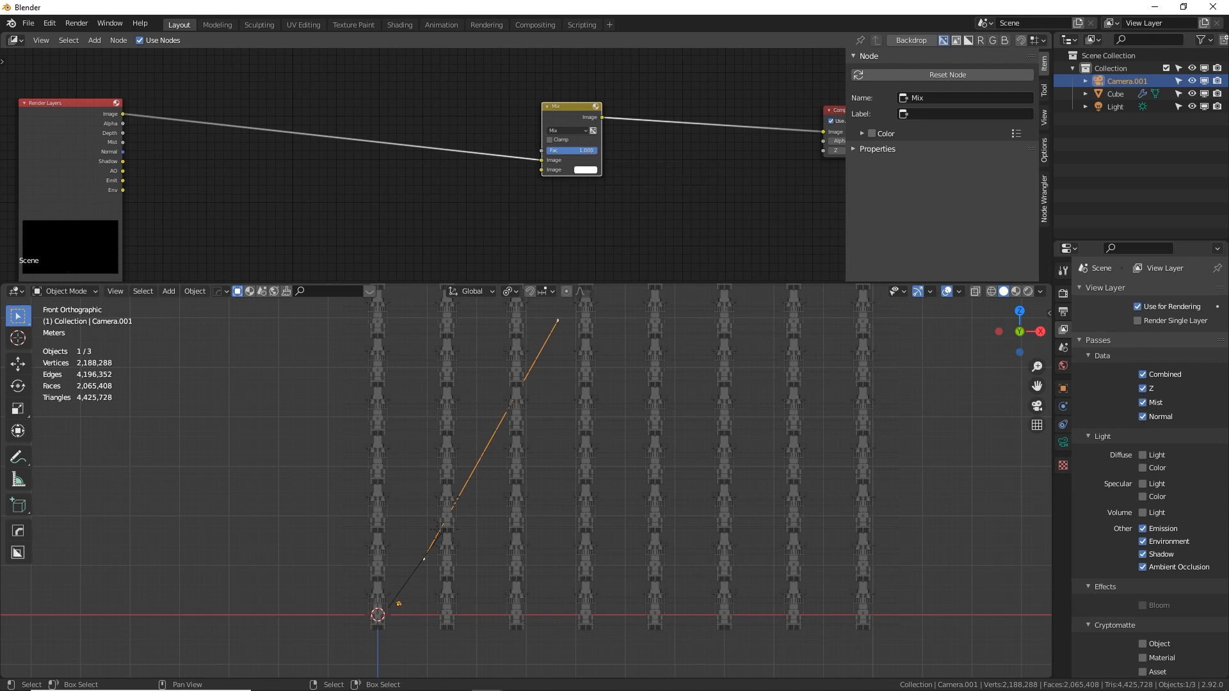
mouse_move(590, 155)
left_mouse_down()
mouse_move(539, 159)
mouse_move(573, 127)
mouse_move(576, 152)
mouse_move(589, 152)
left_mouse_up()
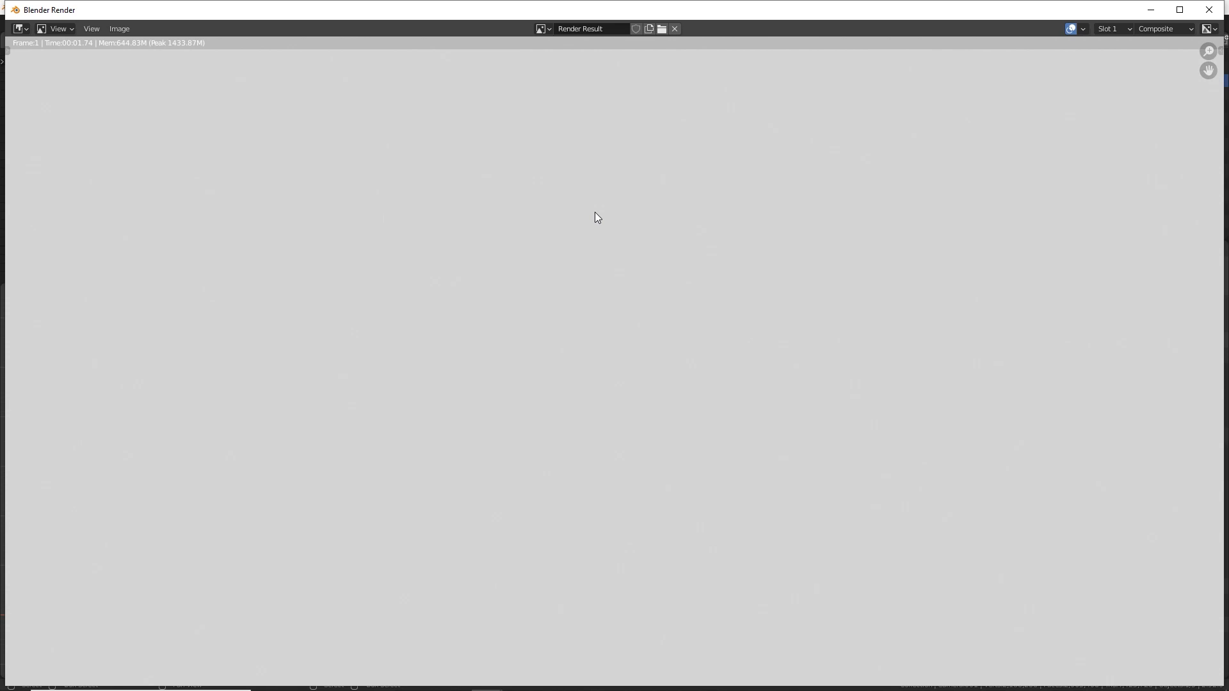
Try a lower factor on the Mix node, render a preview, and raise the factor again
key("Escape")
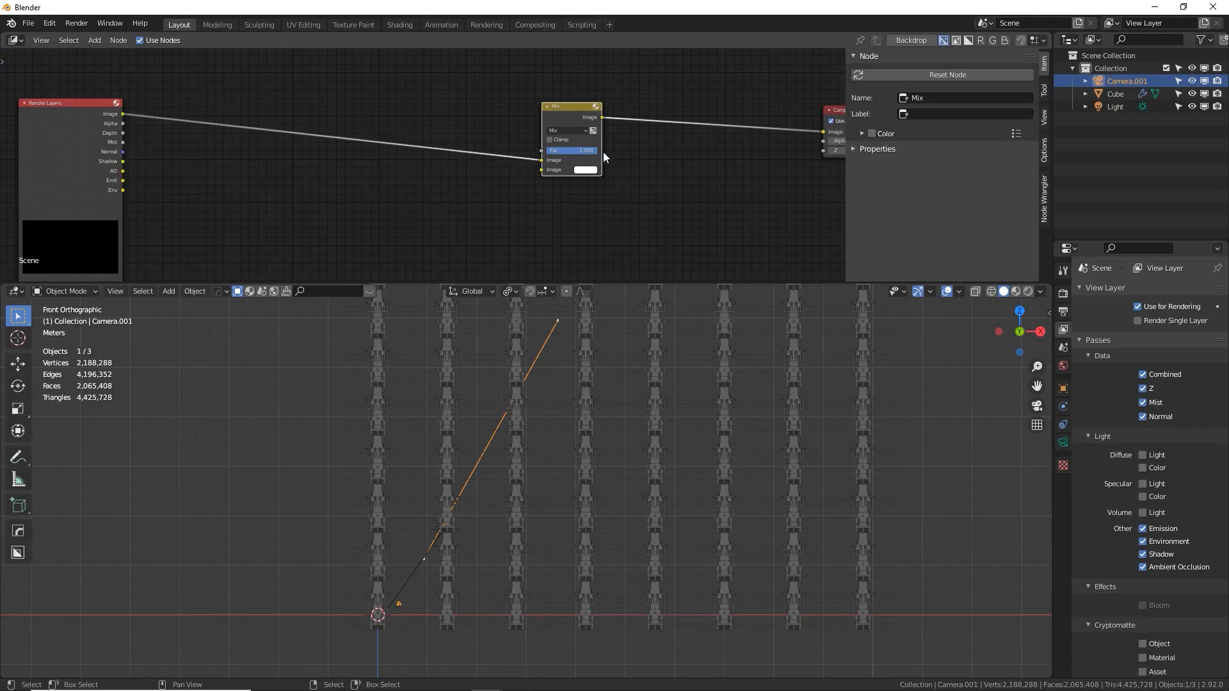
left_click_drag(595, 150, 574, 151)
key("F12")
key("Escape")
left_click_drag(570, 150, 591, 151)
Connect the Render Layers Mist output to the Mix node's factor input and preview the composite
left_click_drag(122, 142, 544, 151)
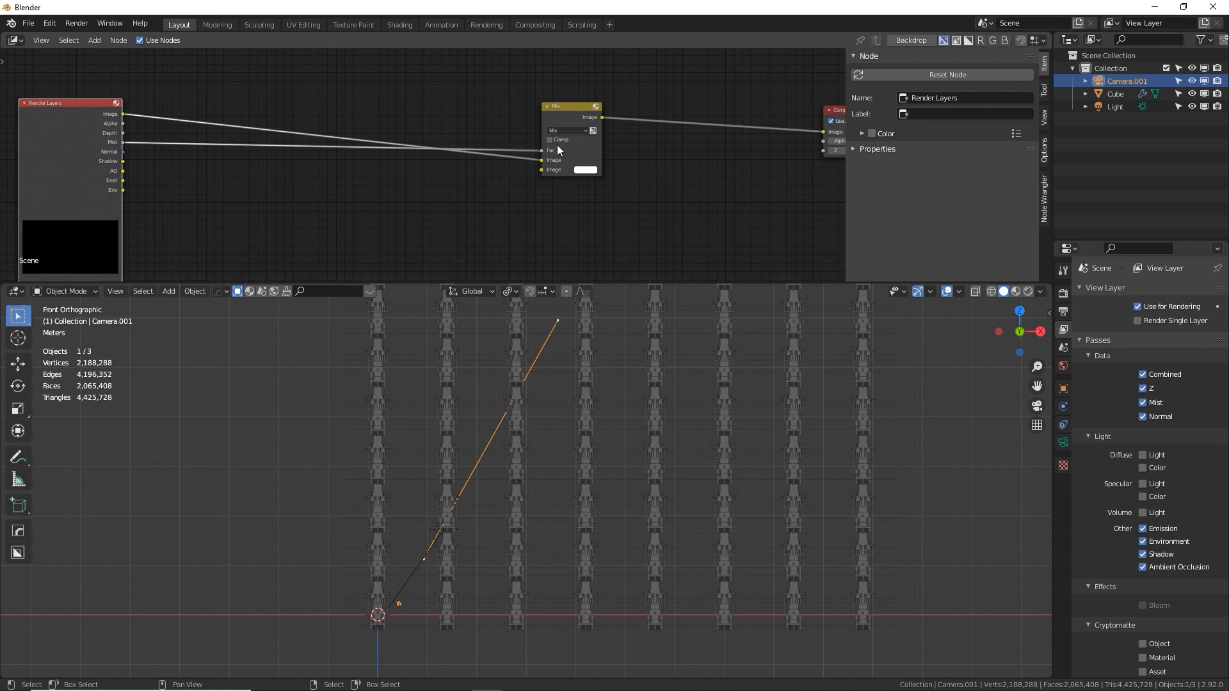
left_click(574, 119)
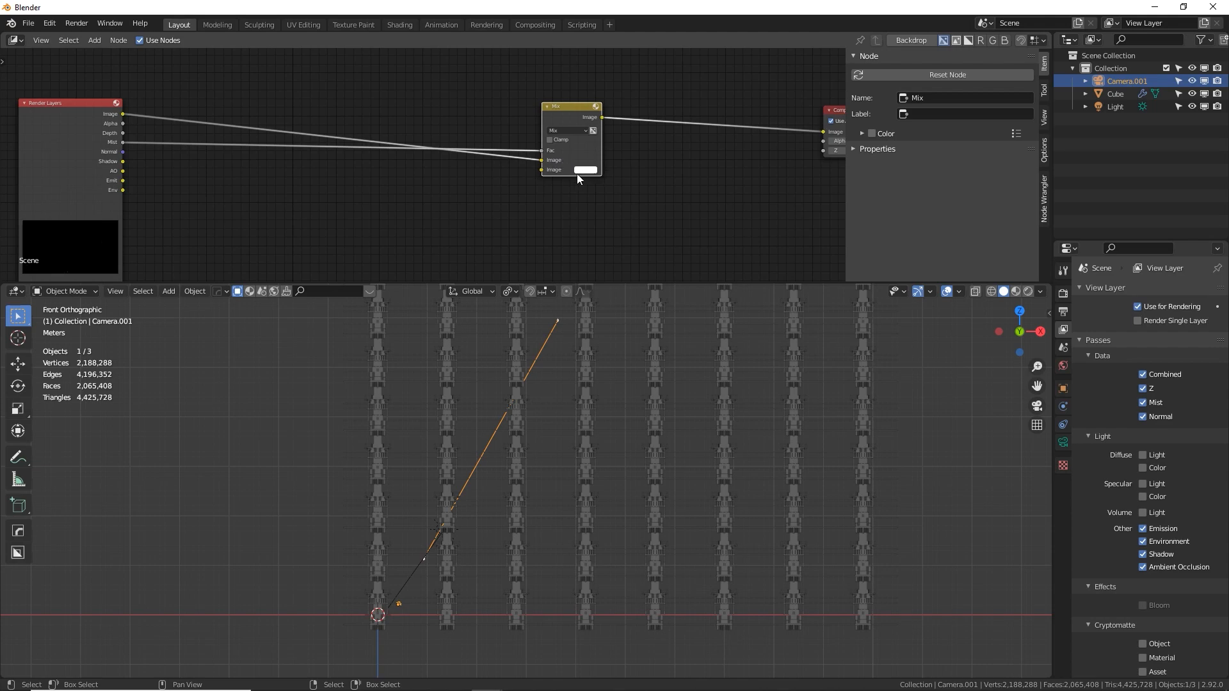
key("F12")
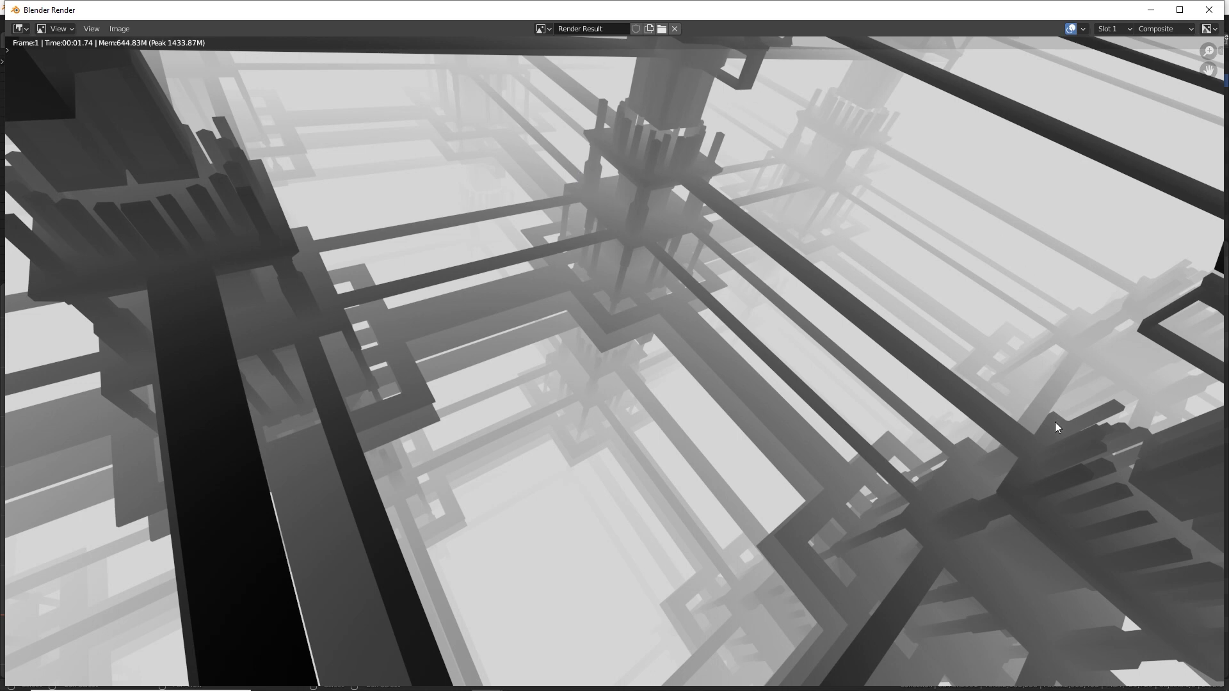
Compare the View Layer's Combined pass with the Composite layer in the render result
left_click(1163, 28)
left_click(1151, 59)
left_click(1181, 29)
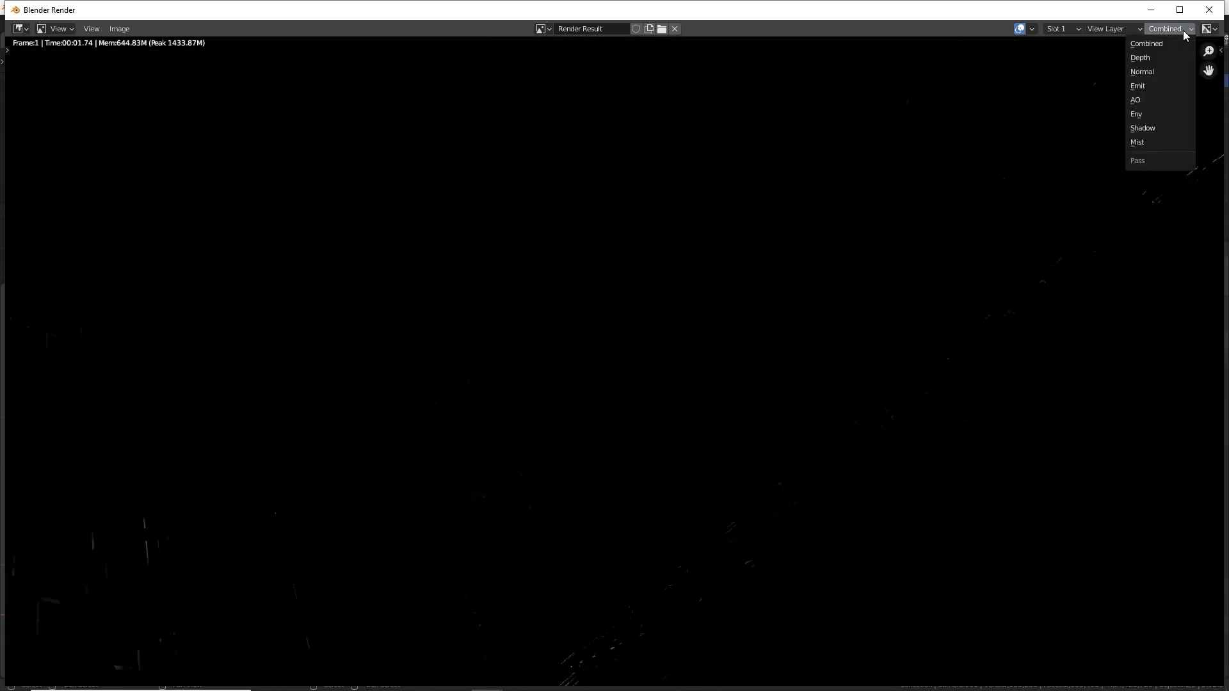
left_click(1113, 29)
left_click(1114, 43)
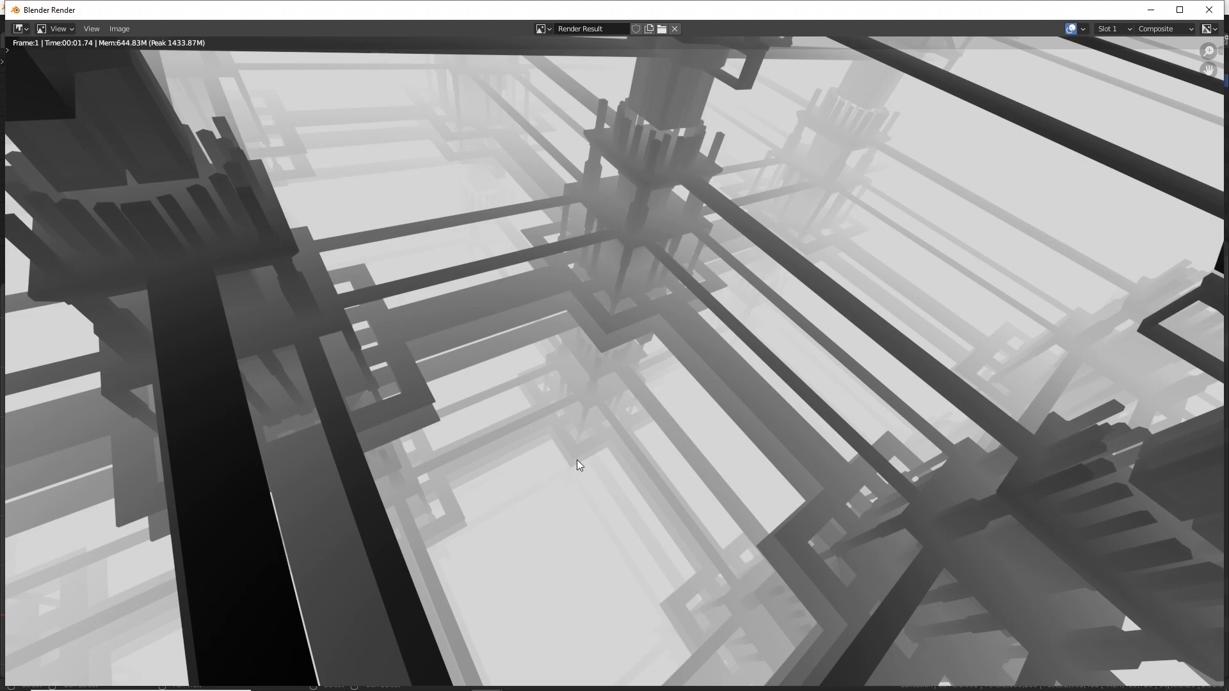
Set the world's mist pass depth to 92 m and render the frame to check the mist
key("alt+Tab")
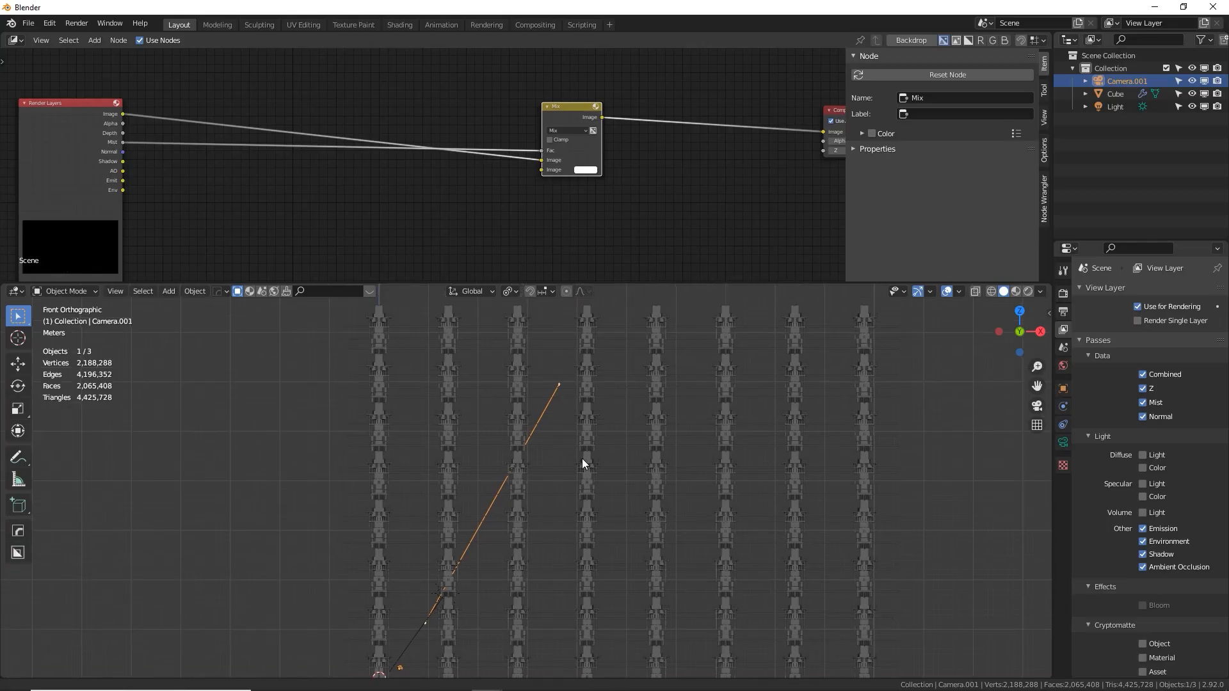
middle_click_drag(582, 458, 577, 511, "shift")
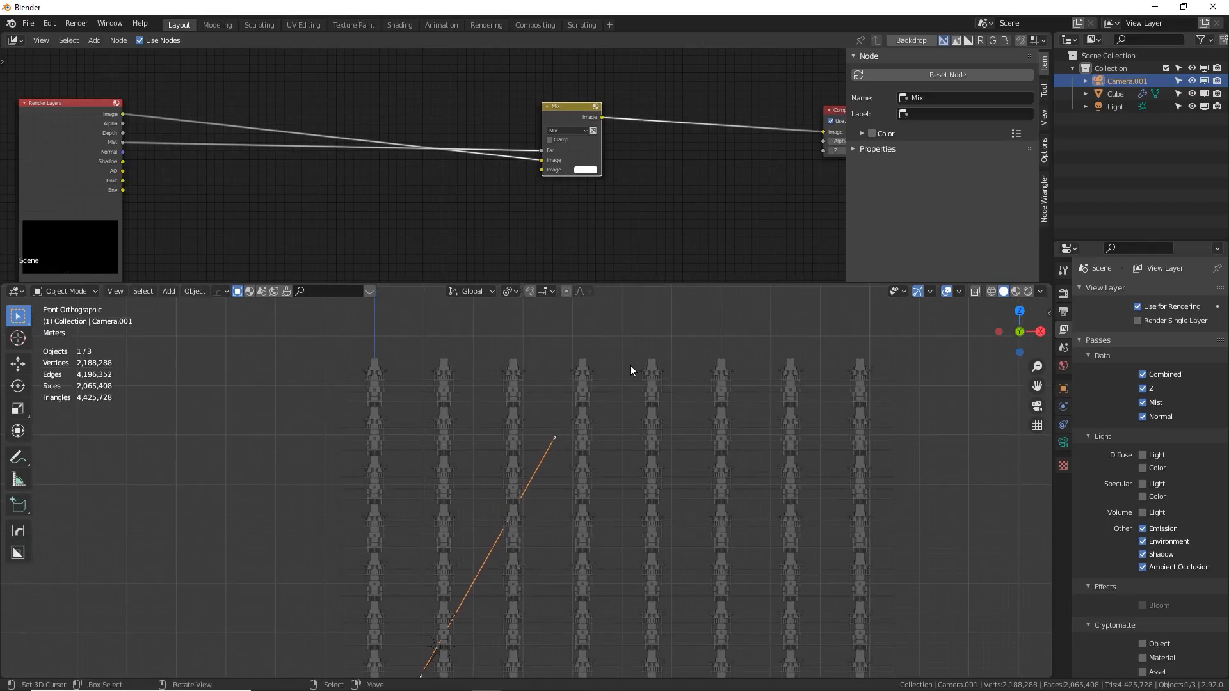
left_click(1062, 442)
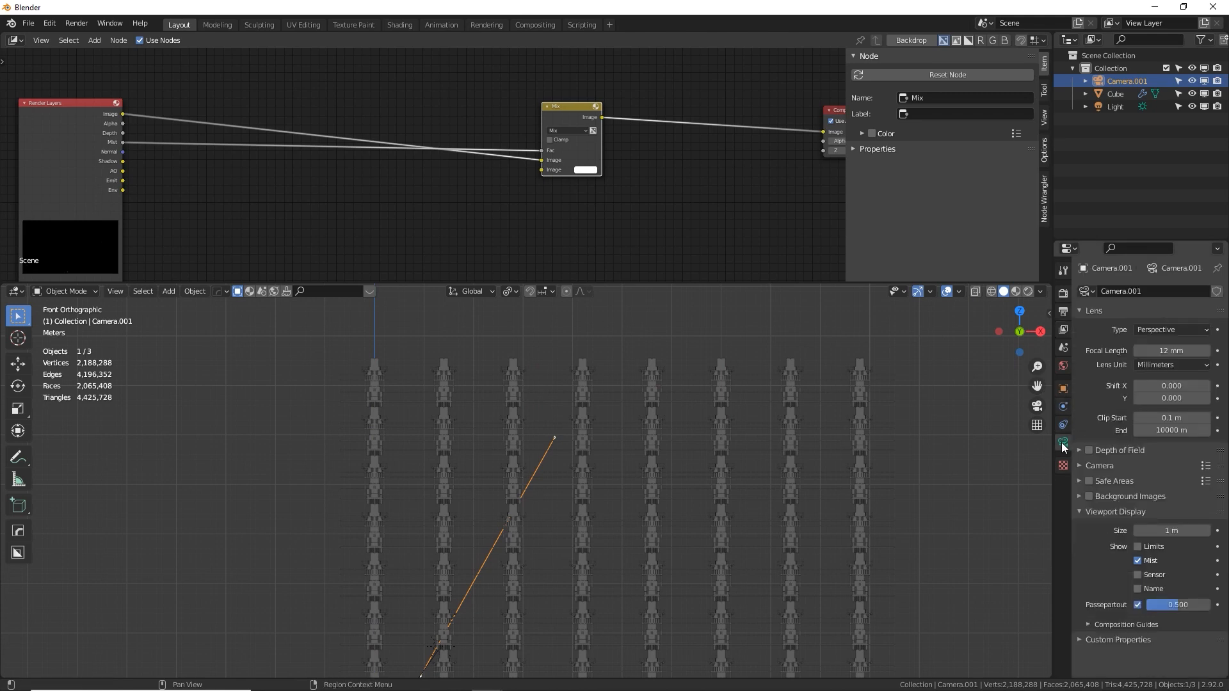
left_click(1063, 364)
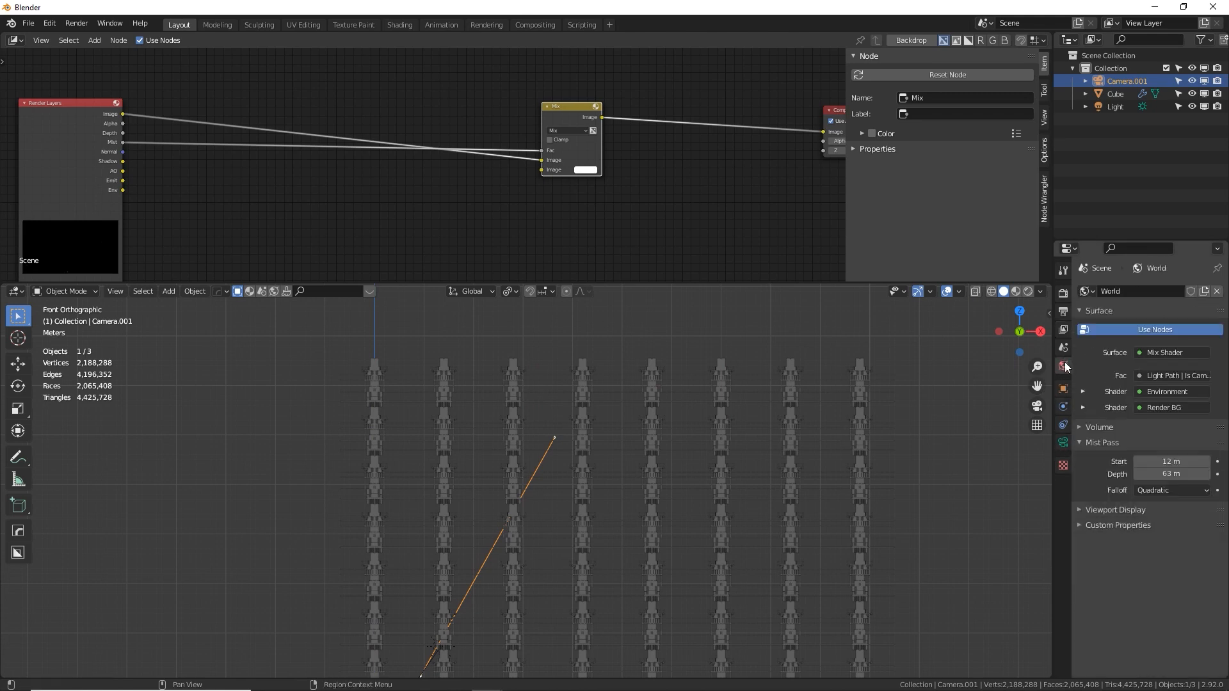
left_click_drag(1168, 476, 1203, 473)
key("F12")
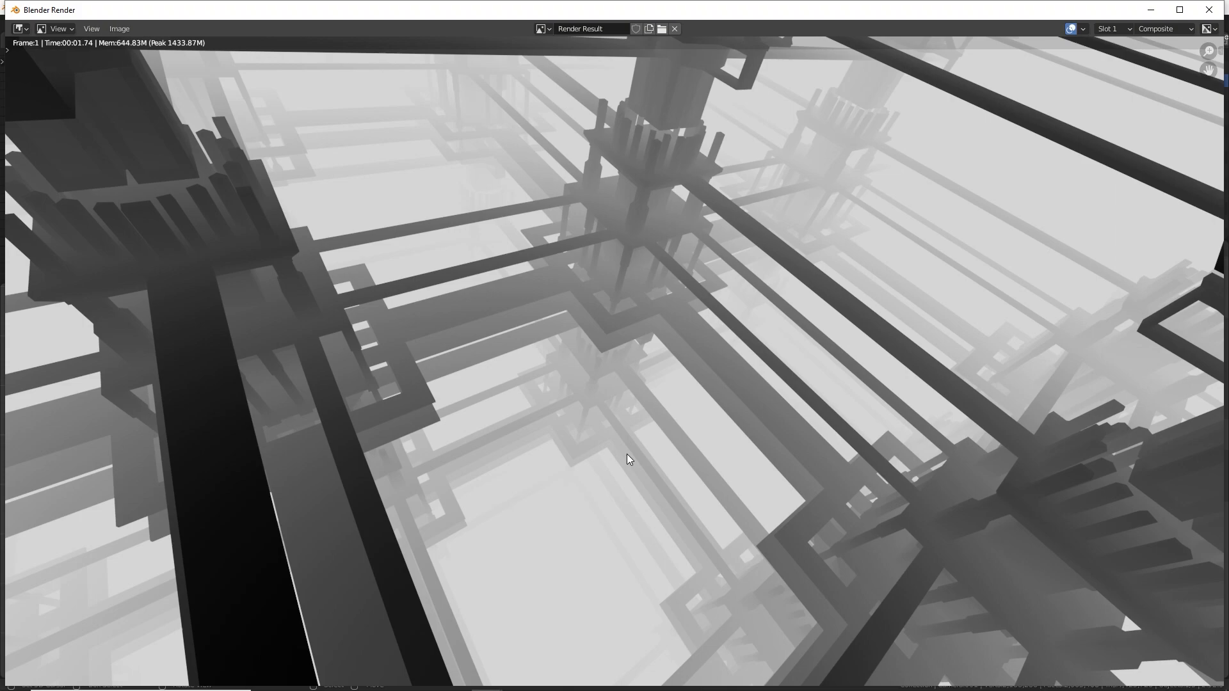
key("Escape")
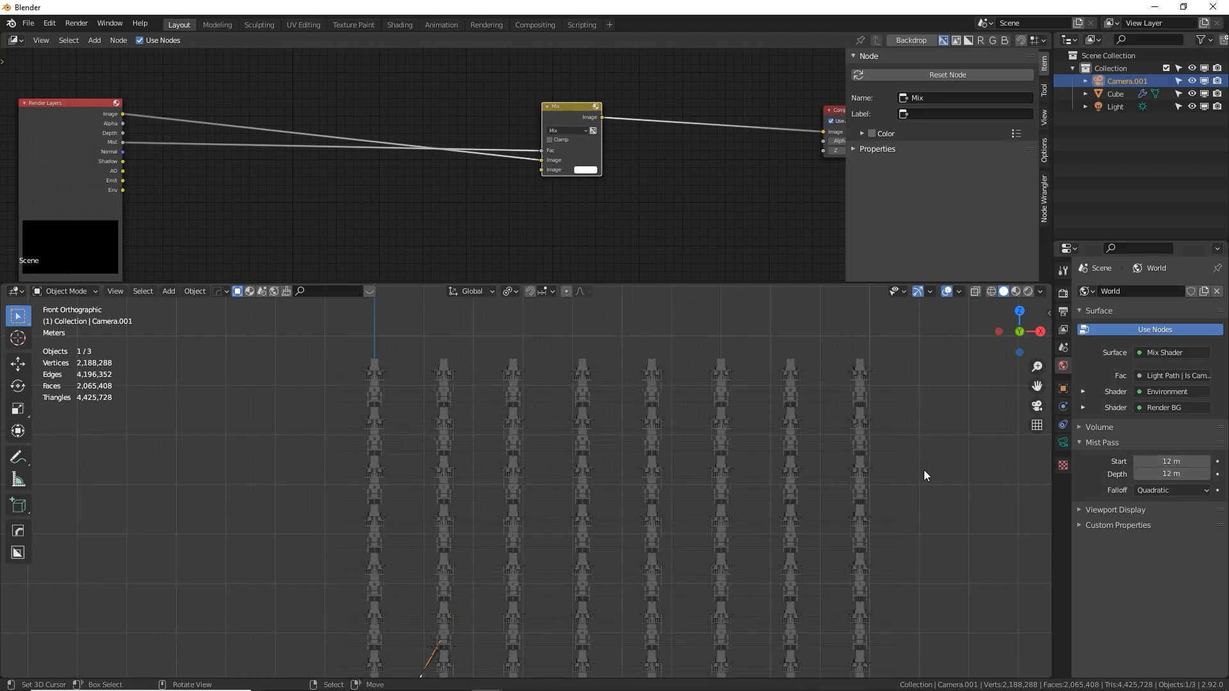
key("F12")
key("alt+Tab")
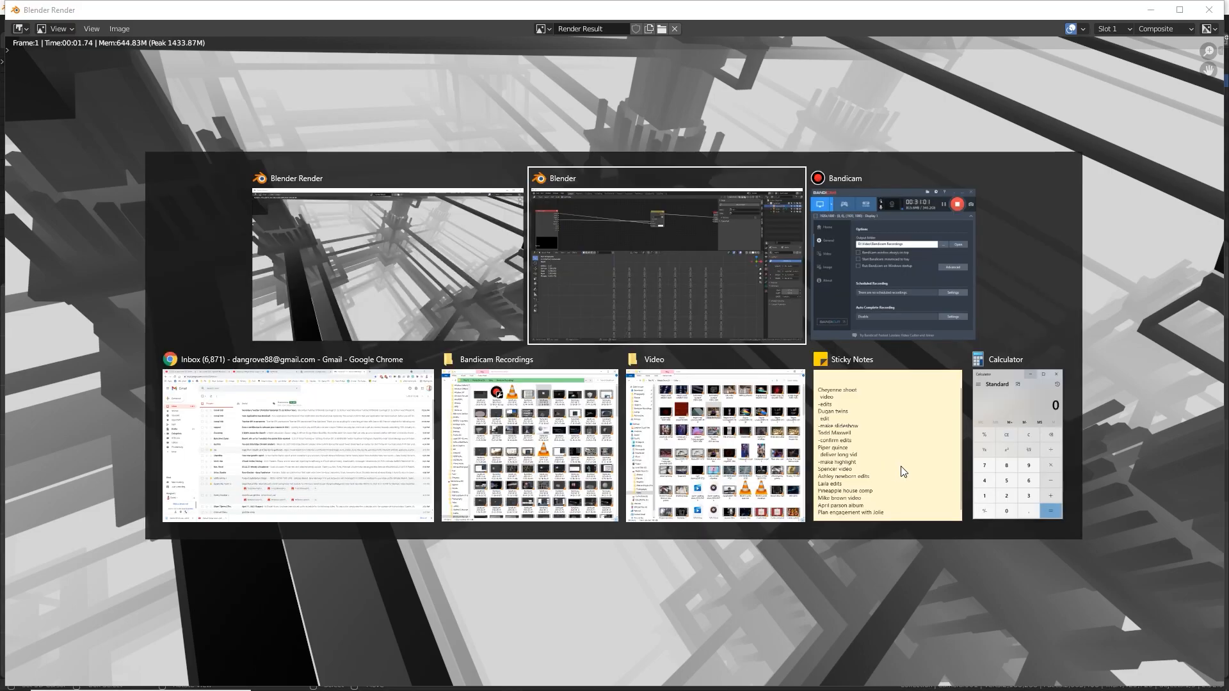
left_click_drag(1171, 474, 1192, 474)
key("F12")
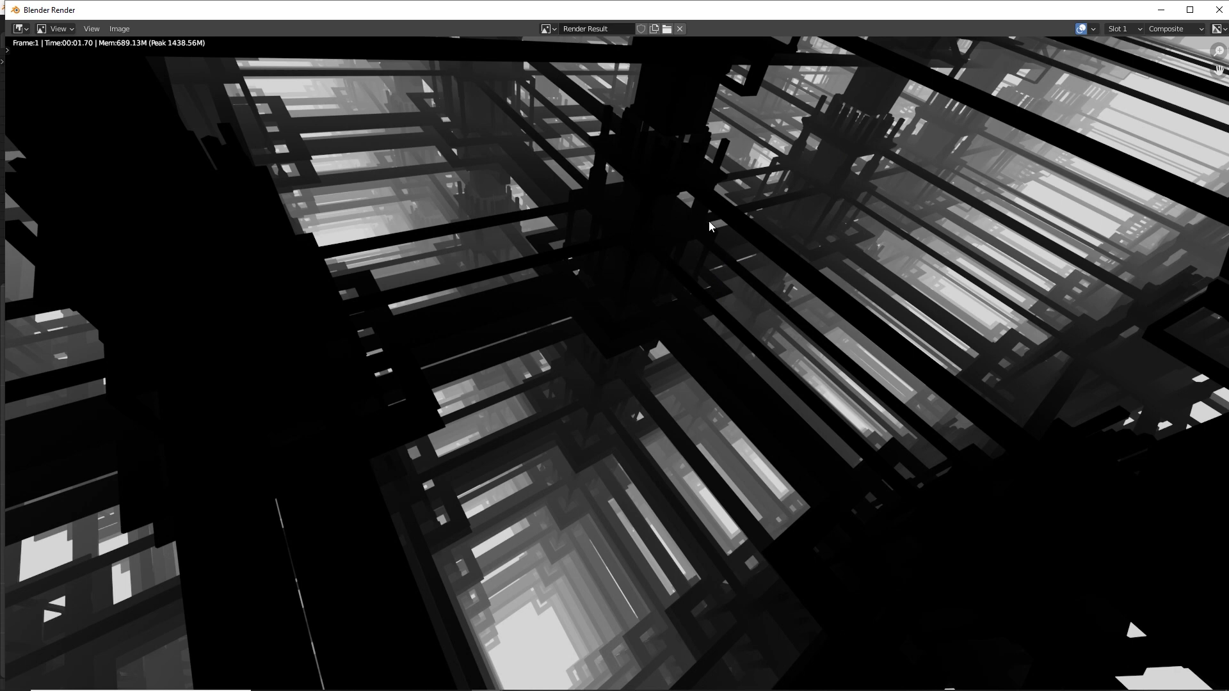
key("Escape")
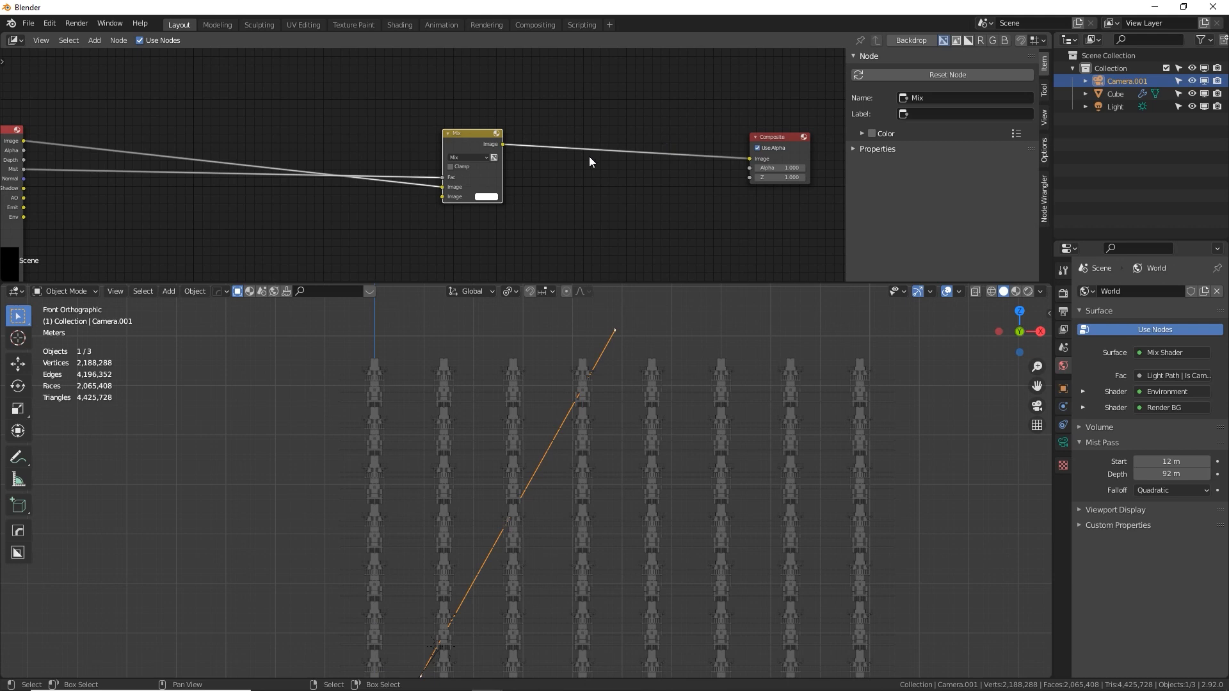
Add an RGB Curves node into the link between Mix and Composite and preview the composite
key("shift+a")
mouse_move(585, 156)
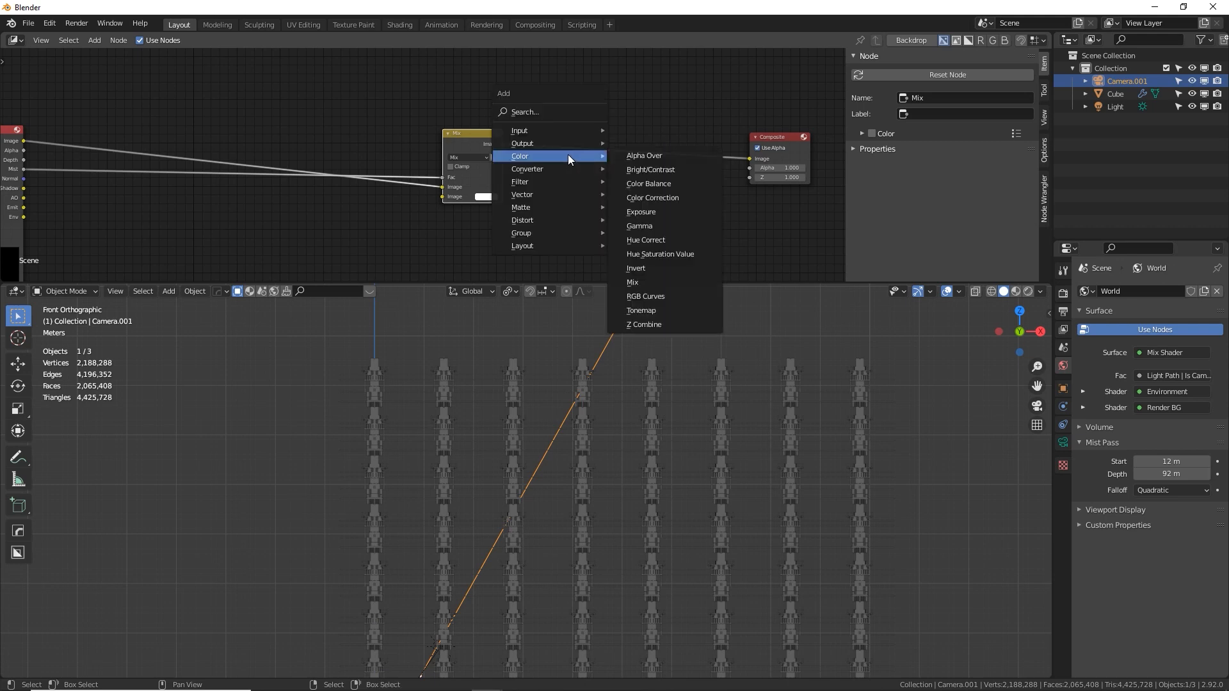
left_click(666, 295)
left_click(586, 103)
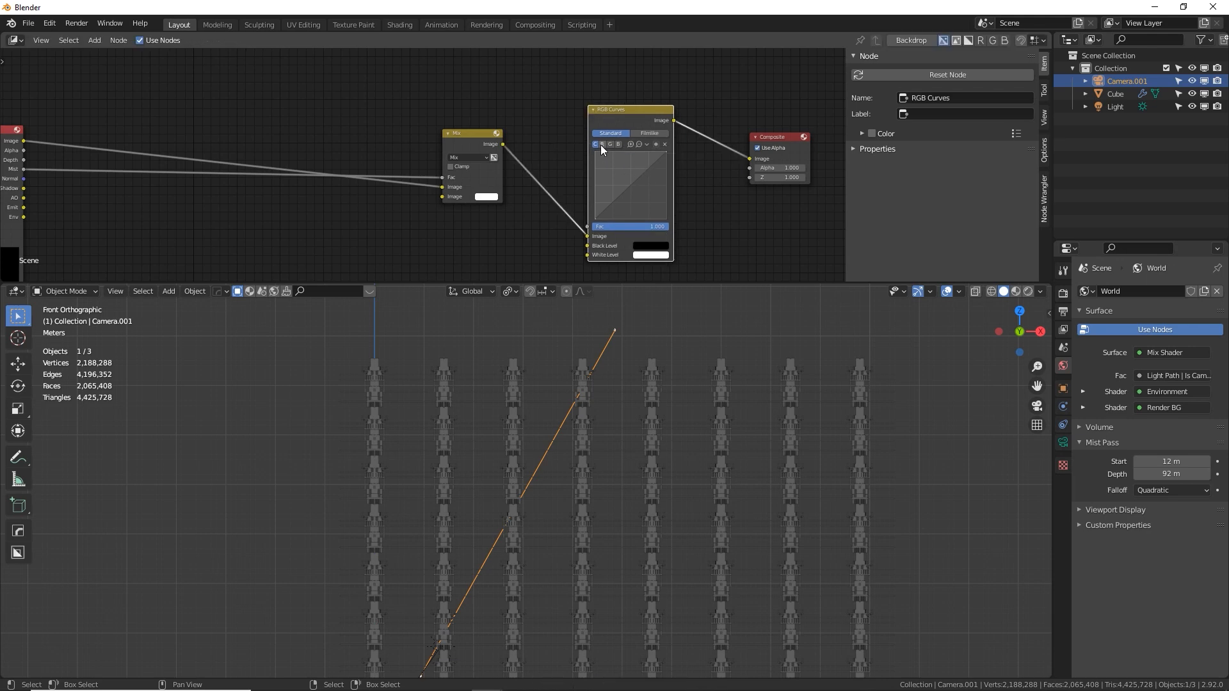
key("F12")
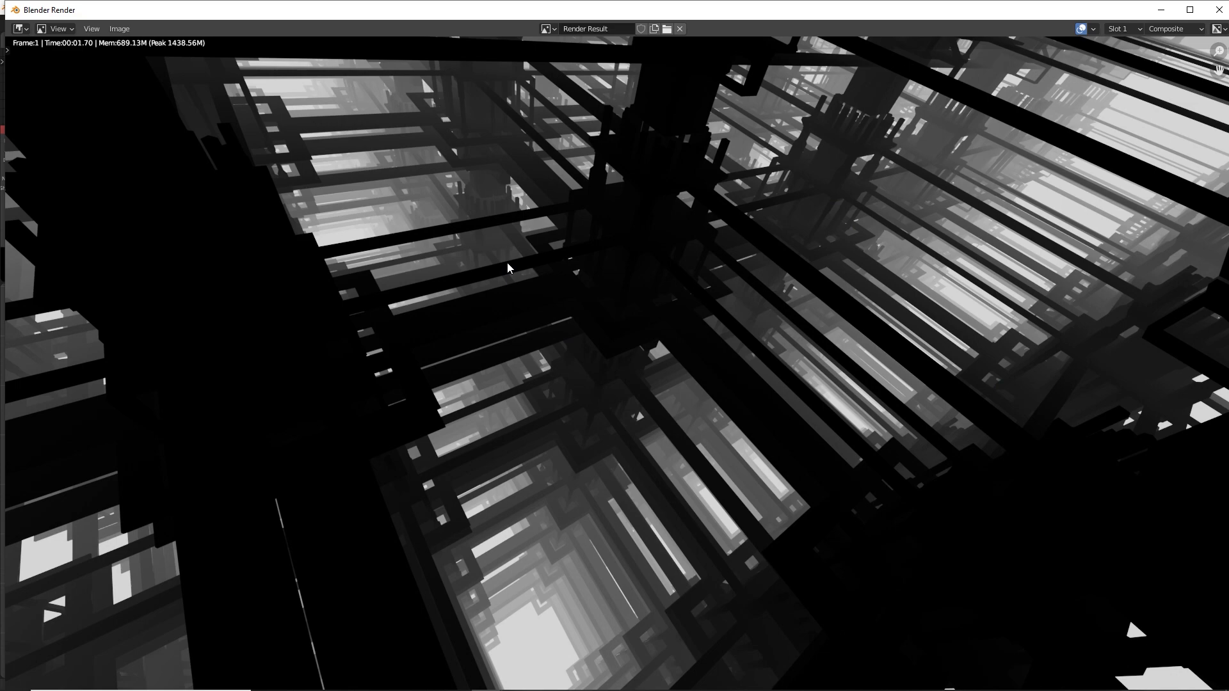
key("Escape")
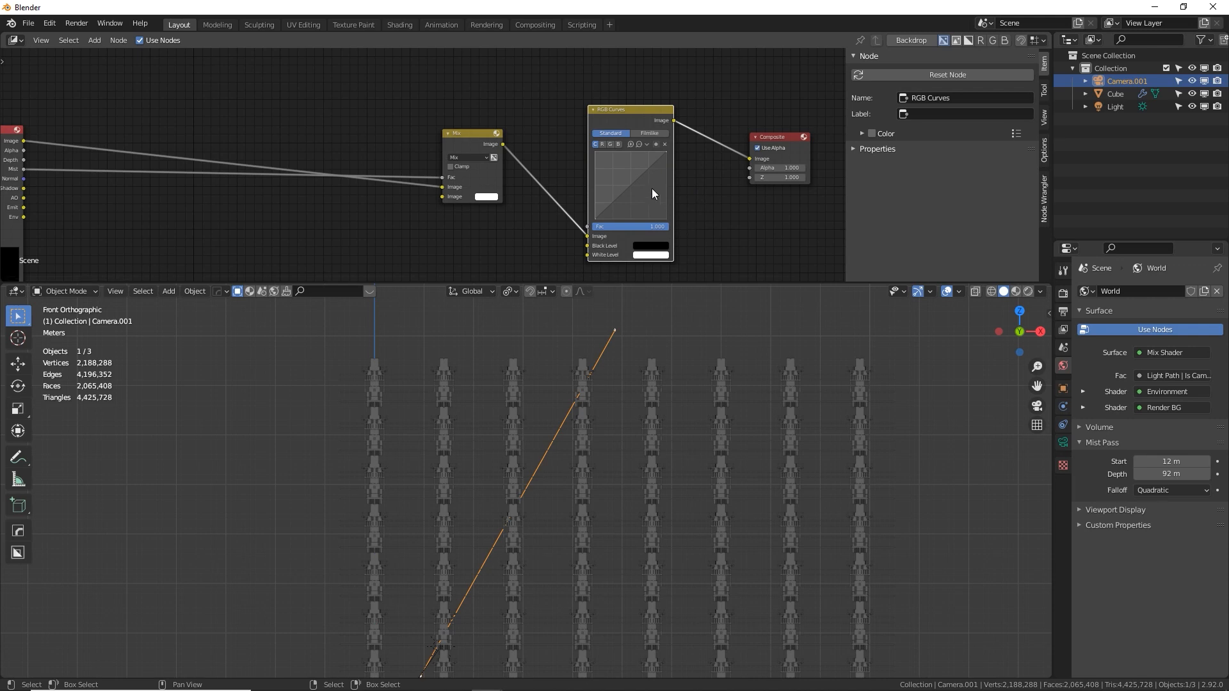
Lift the combined RGB curve slightly and raise a blue channel point to about X 0.18, Y 0.83, checking the render
left_click_drag(639, 184, 633, 187)
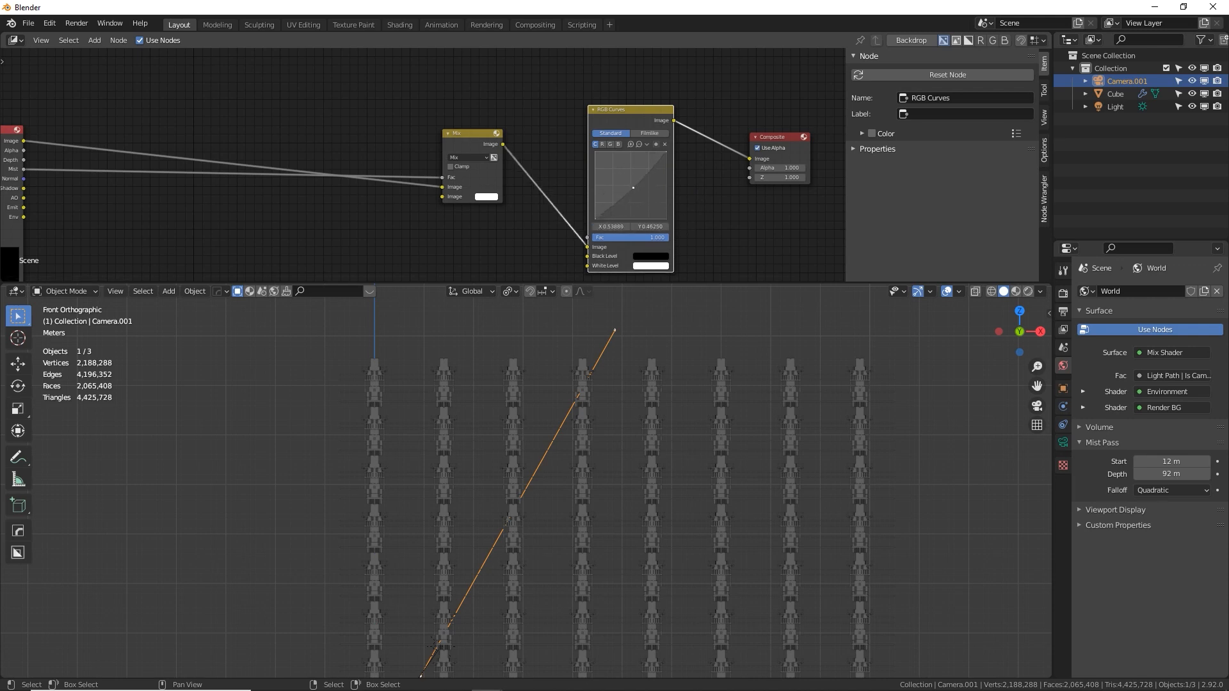
left_click(602, 144)
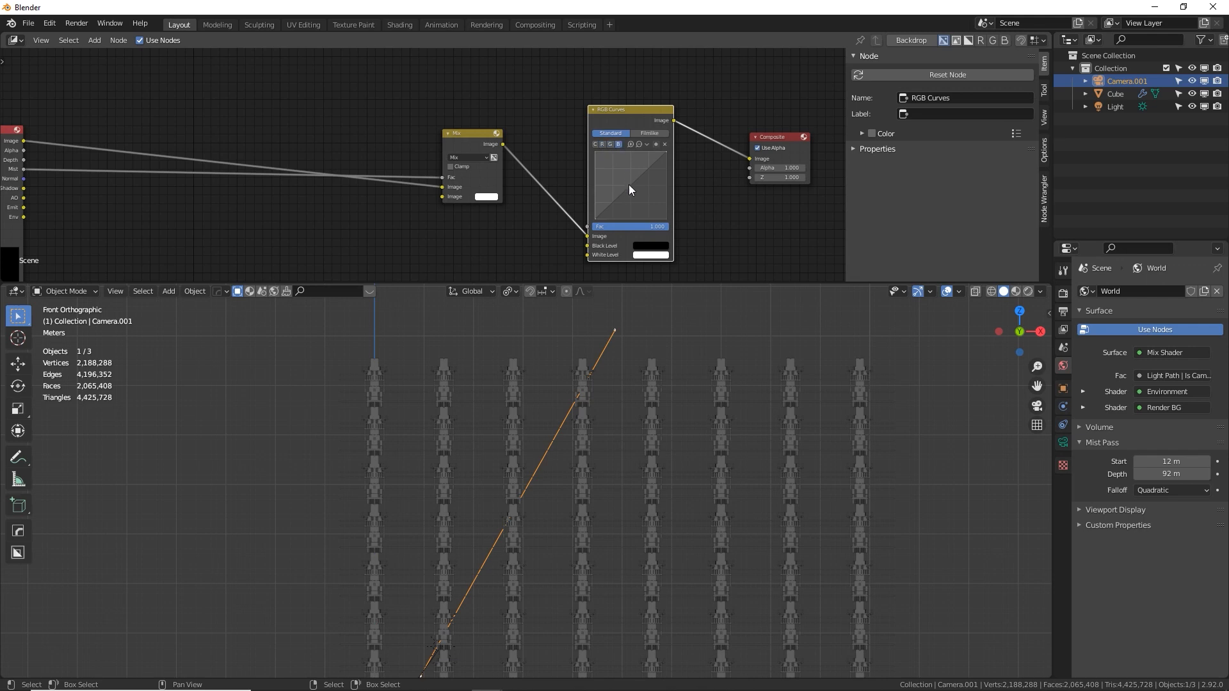
left_click_drag(628, 185, 622, 175)
key("F11")
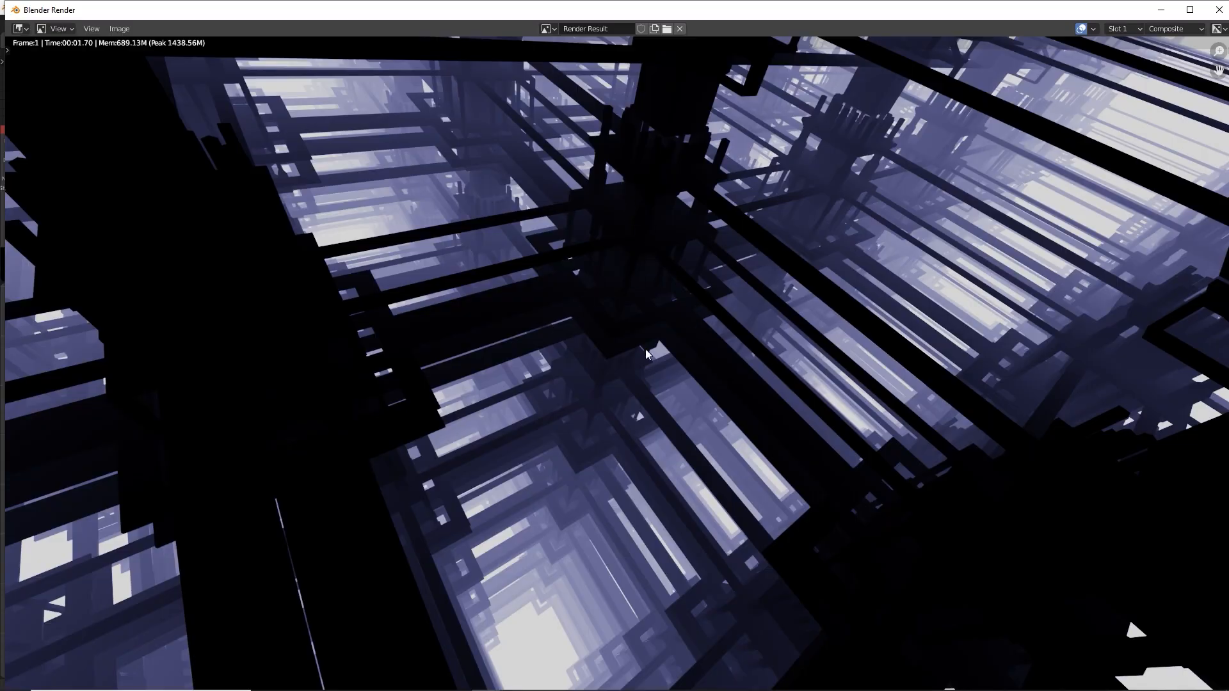
key("F11")
left_click_drag(624, 175, 605, 162)
key("F11")
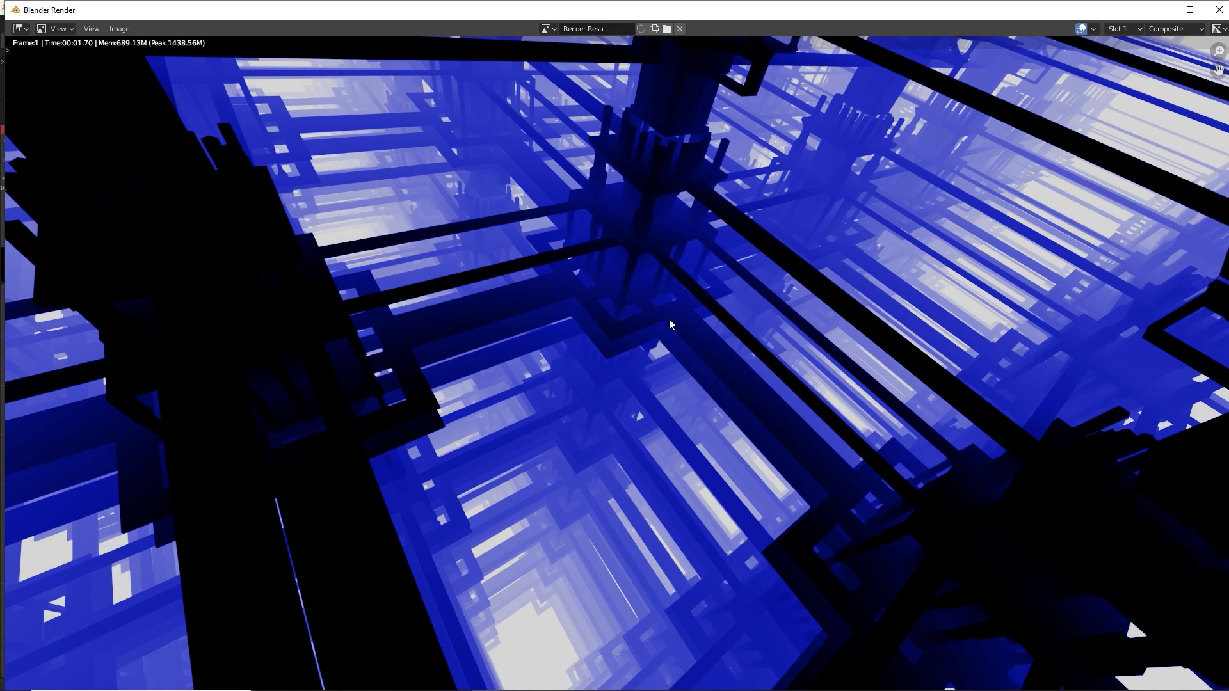
key("F11")
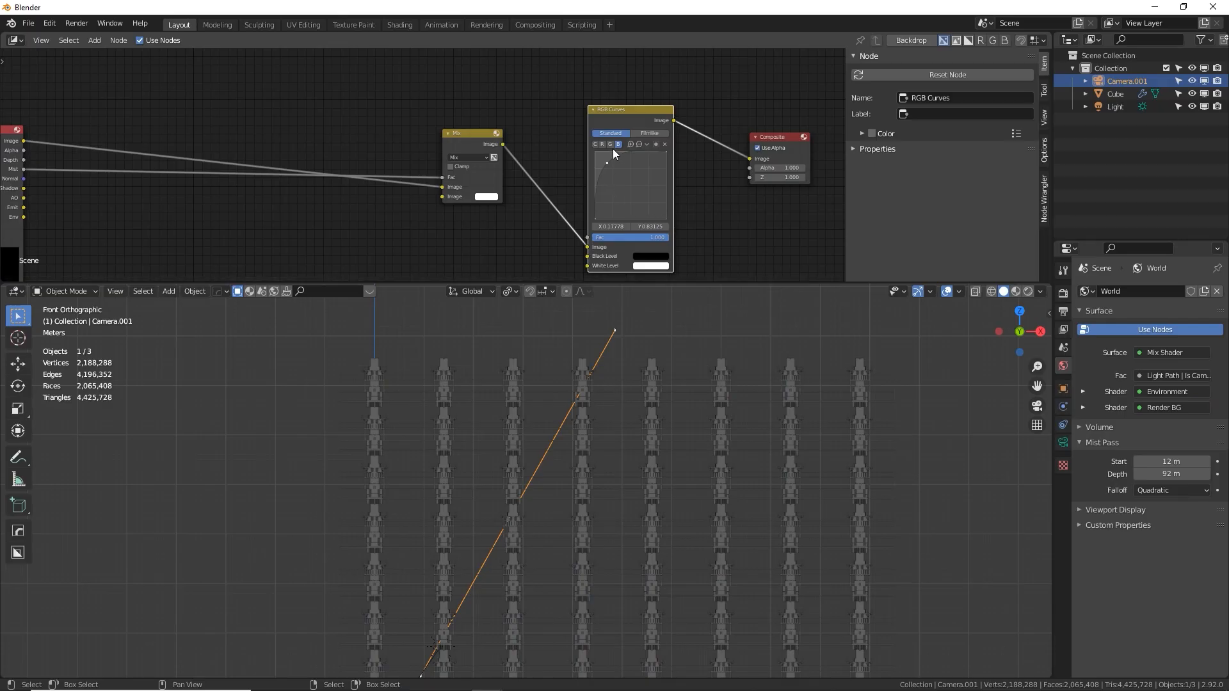
Reshape the green channel curve to tint the mist light blue and check the composite
key("F11")
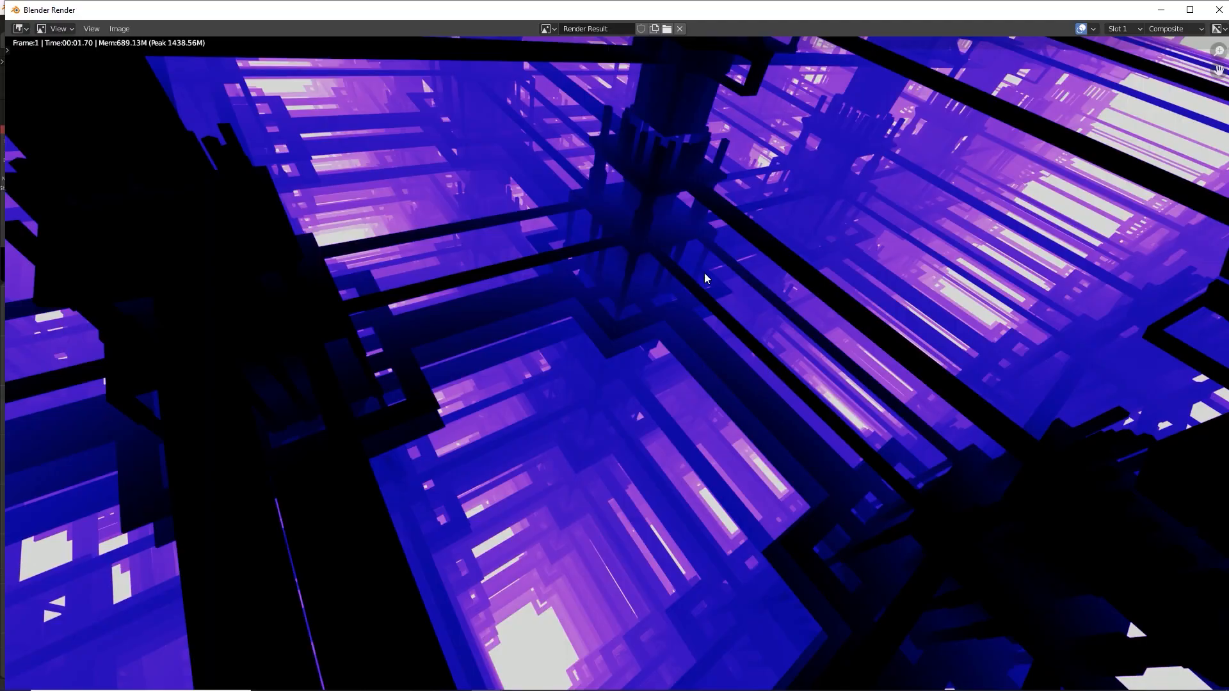
key("alt+Tab")
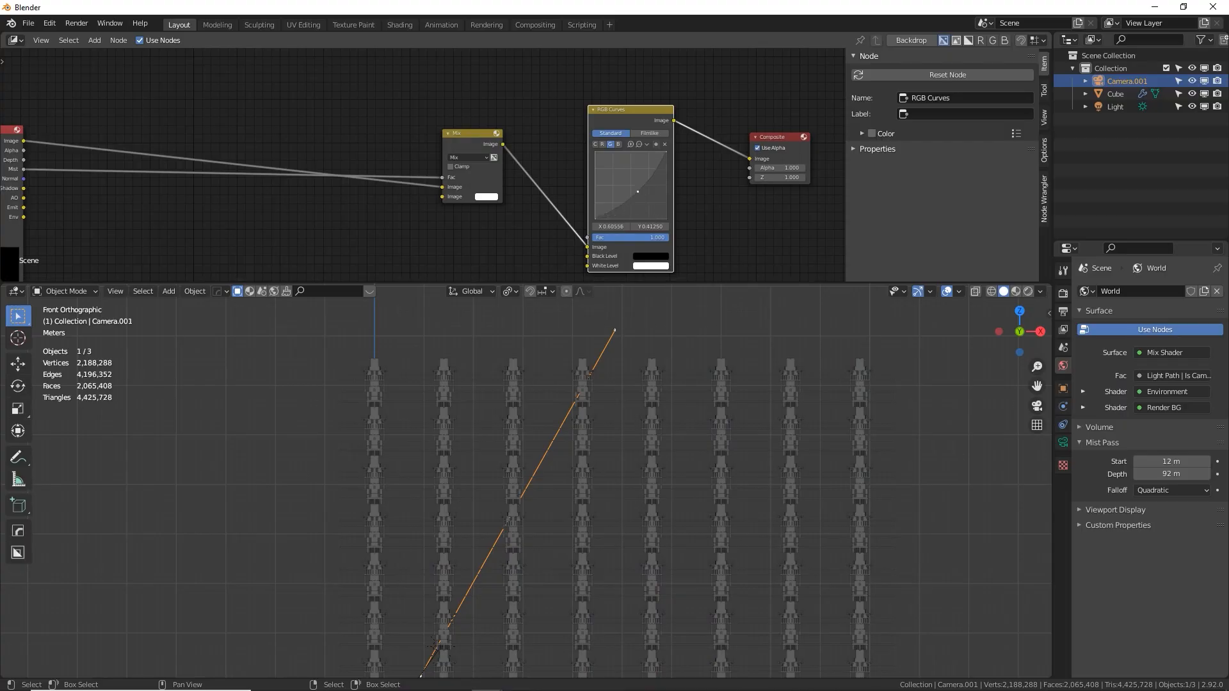
key("alt+Tab")
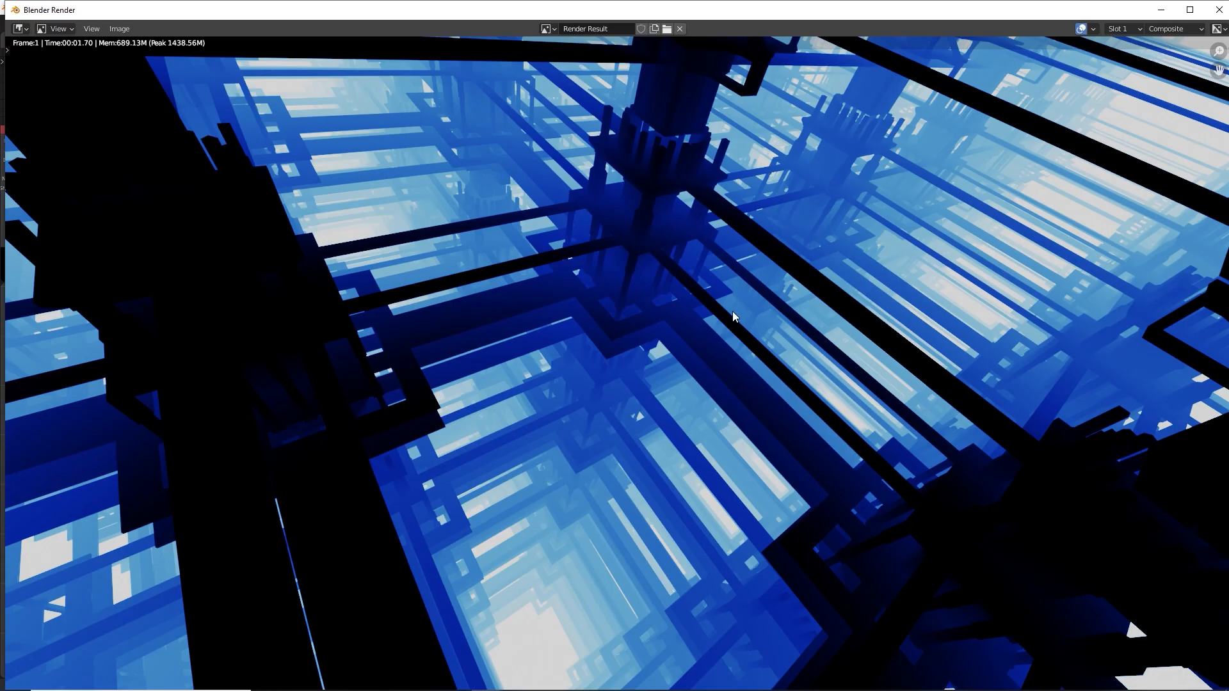
Test lowered and raised red channel curves against the render and settle the point near X 0.52, Y 0.48
key("alt+Tab")
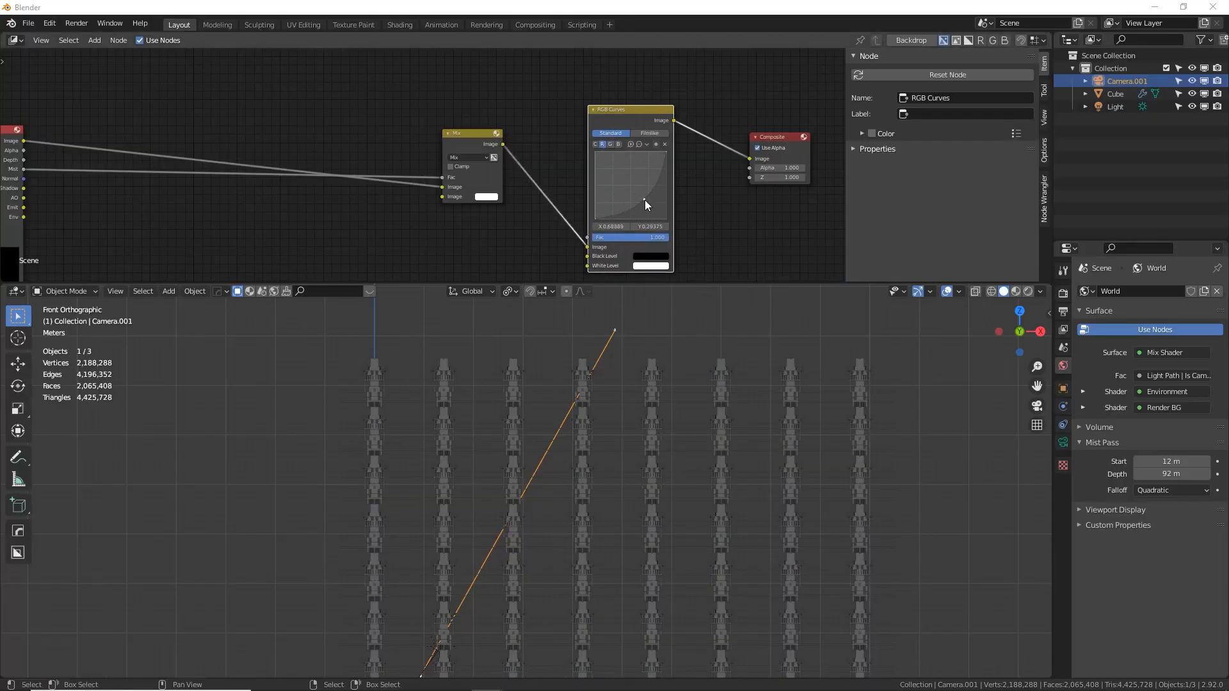
key("alt+Tab")
key("alt+Tab")
left_click_drag(644, 200, 609, 169)
key("alt+Tab")
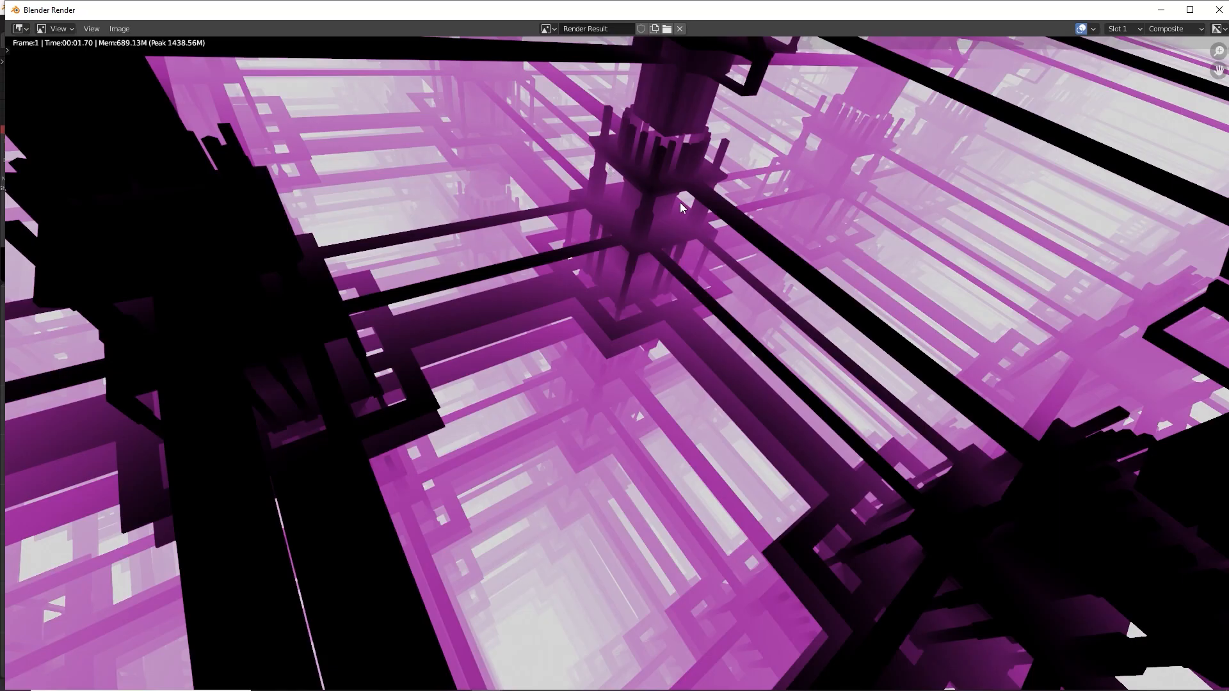
key("alt+Tab")
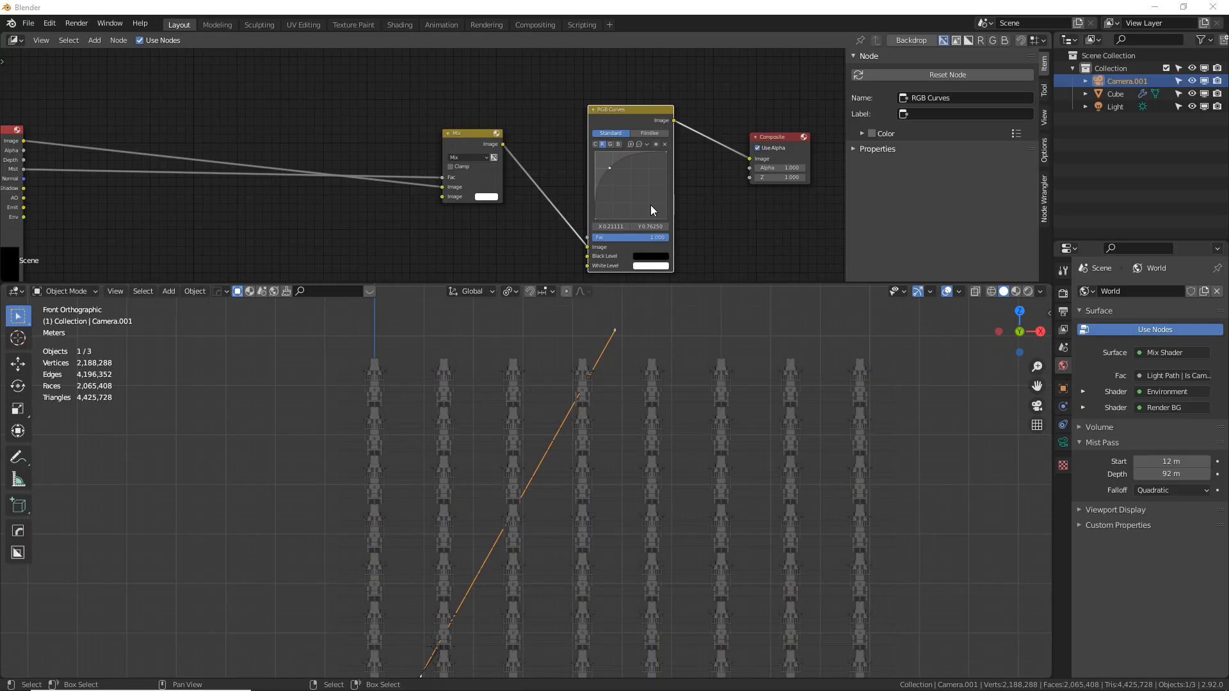
left_click_drag(612, 168, 631, 186)
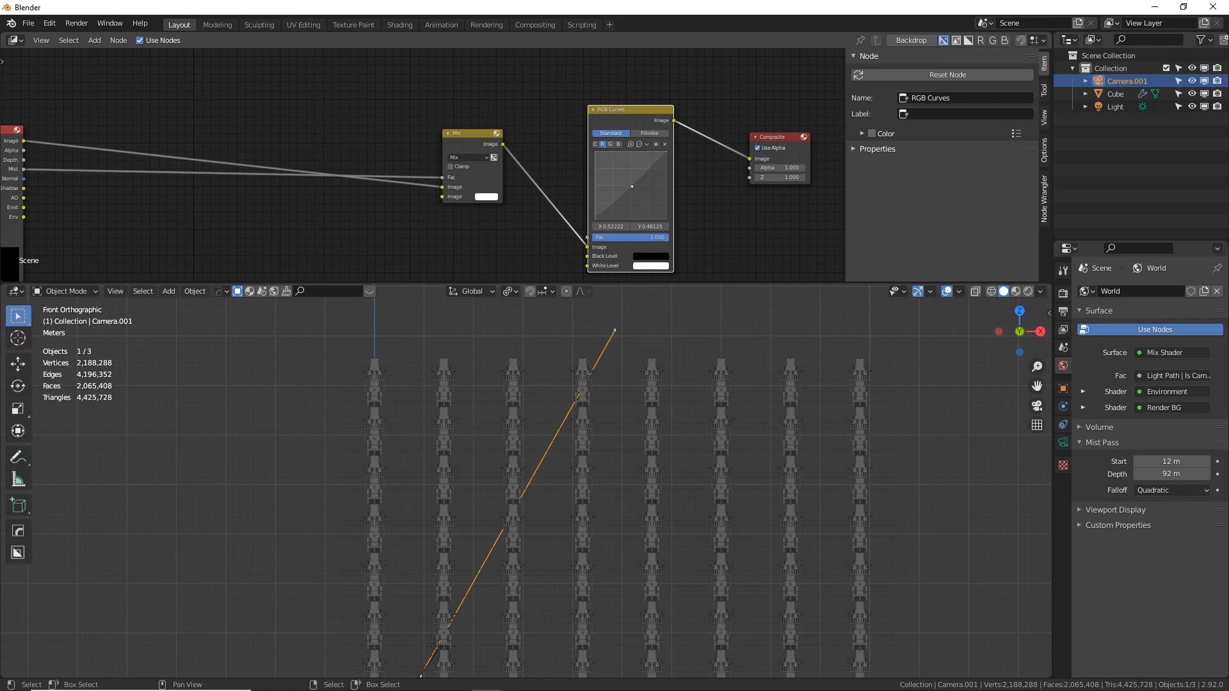
key("alt+Tab")
key("alt+Tab")
Bend the combined RGB curve into an S-shape with its lower point at about X 0.29, Y 0.22 and preview it
left_click(596, 142)
left_click_drag(628, 184, 615, 203)
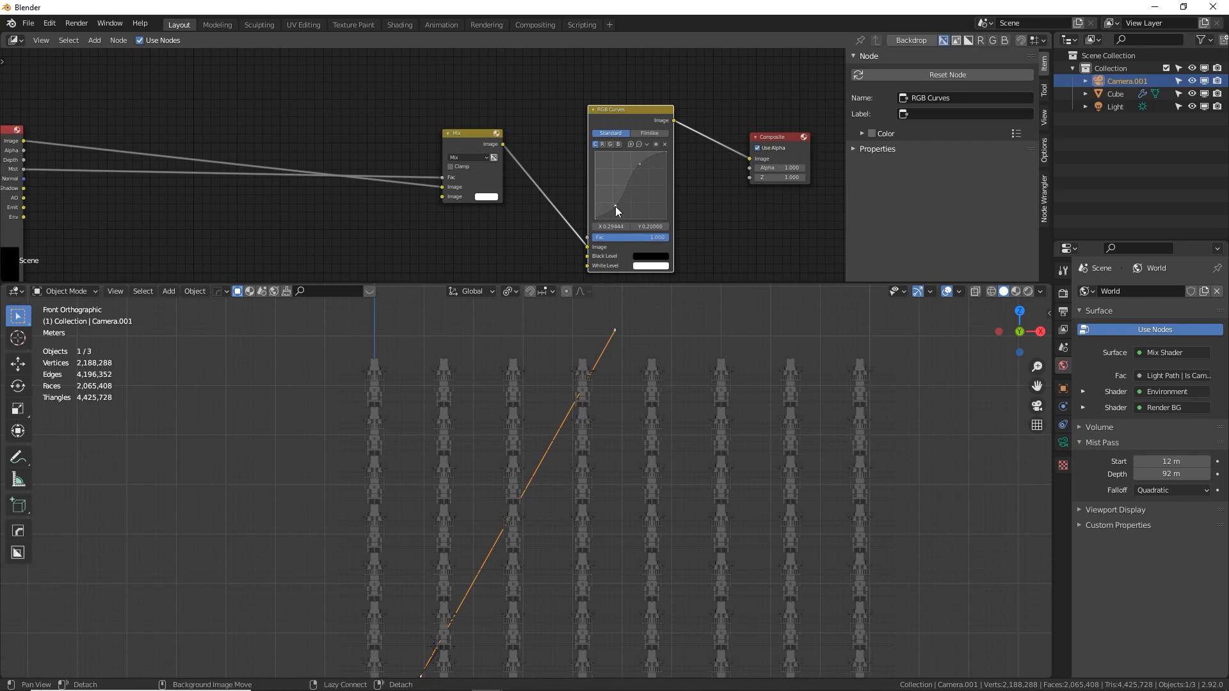
key("alt+Tab")
Flatten the combined RGB curve close to the diagonal, placing its upper point at about X 0.75, Y 0.76
key("alt+Tab")
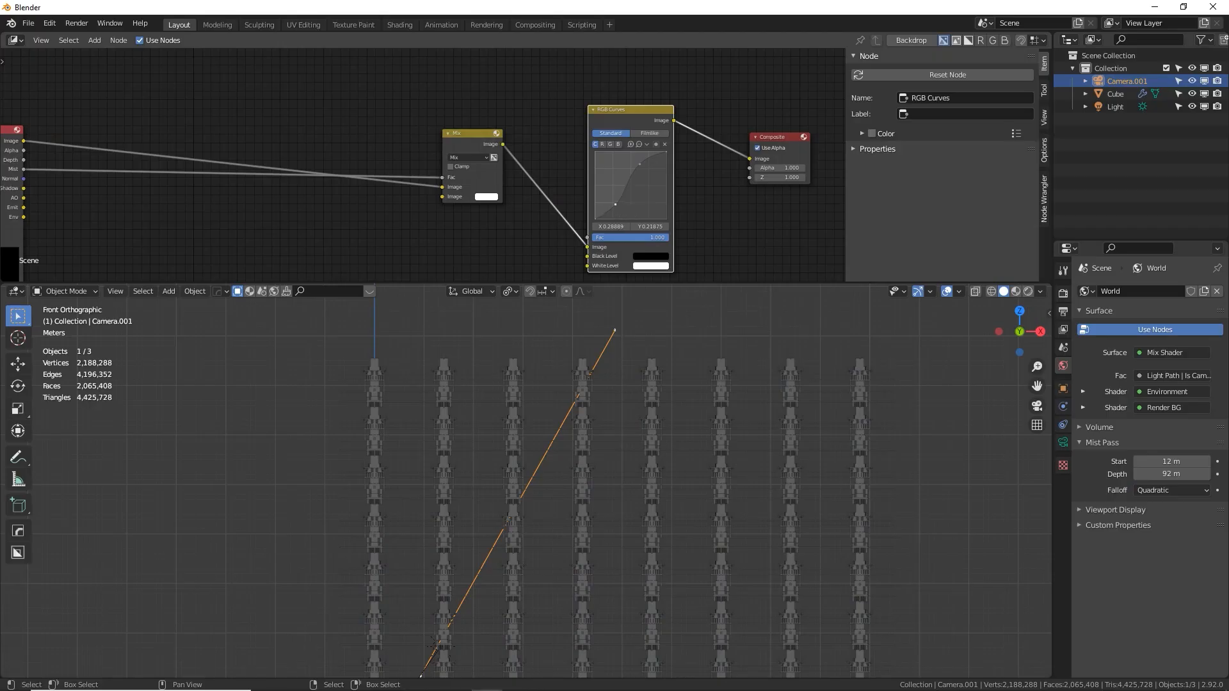
left_click_drag(615, 204, 650, 180)
key("alt+Tab")
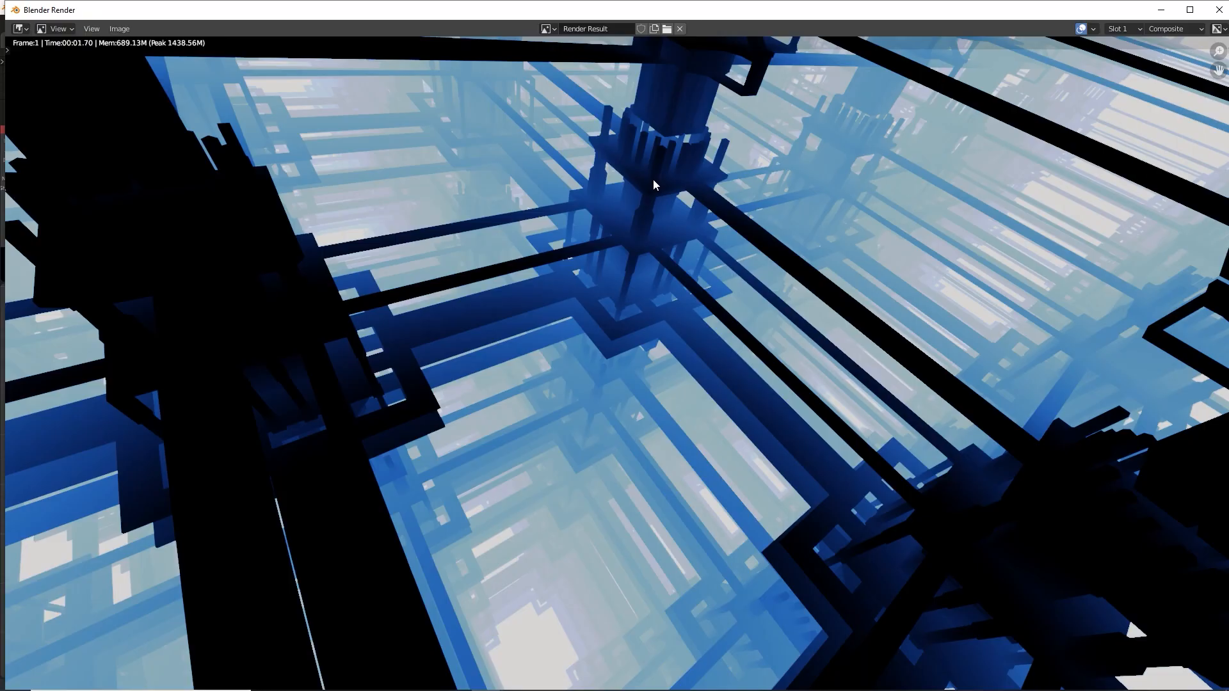
key("alt+Tab")
left_click_drag(604, 191, 648, 169)
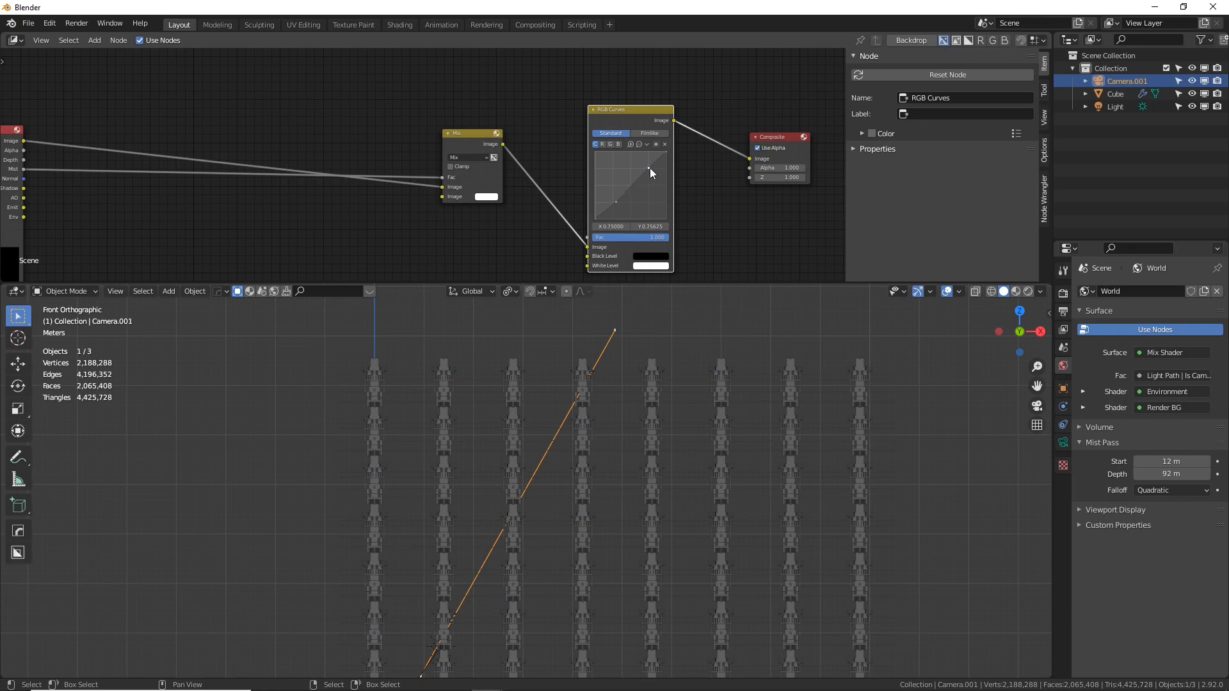
Review the graded render, close its window and look at the scene through the camera
key("alt+Tab")
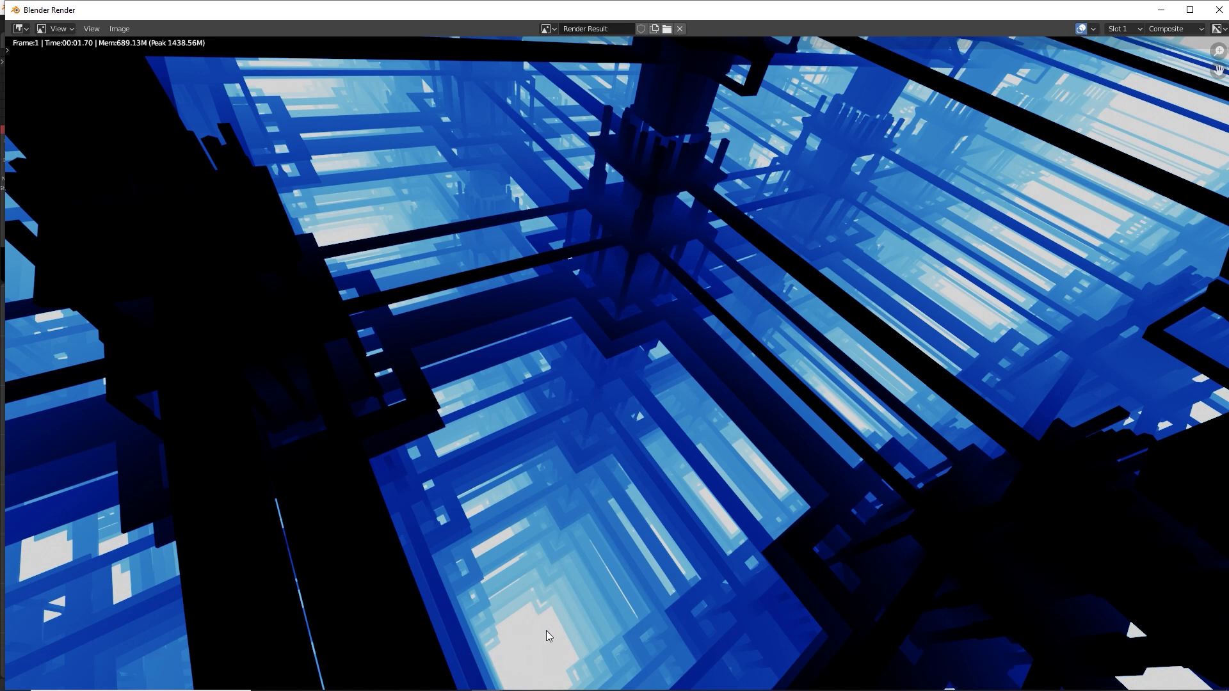
left_click(1210, 9)
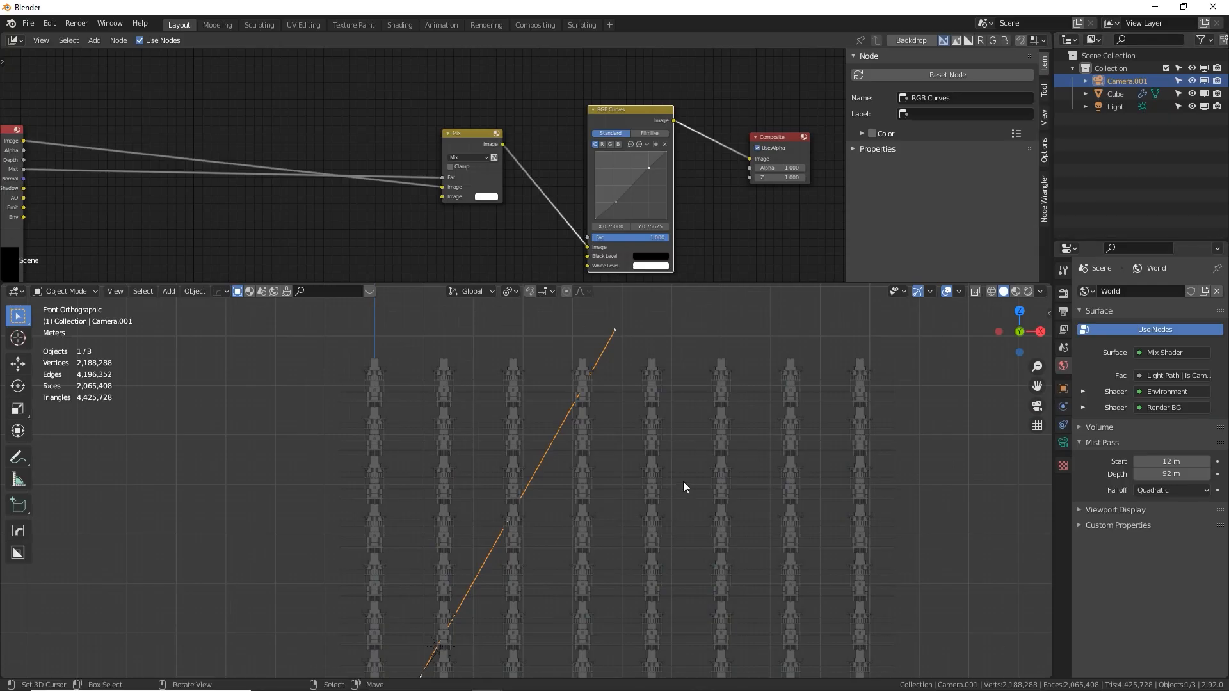
key("KP_0")
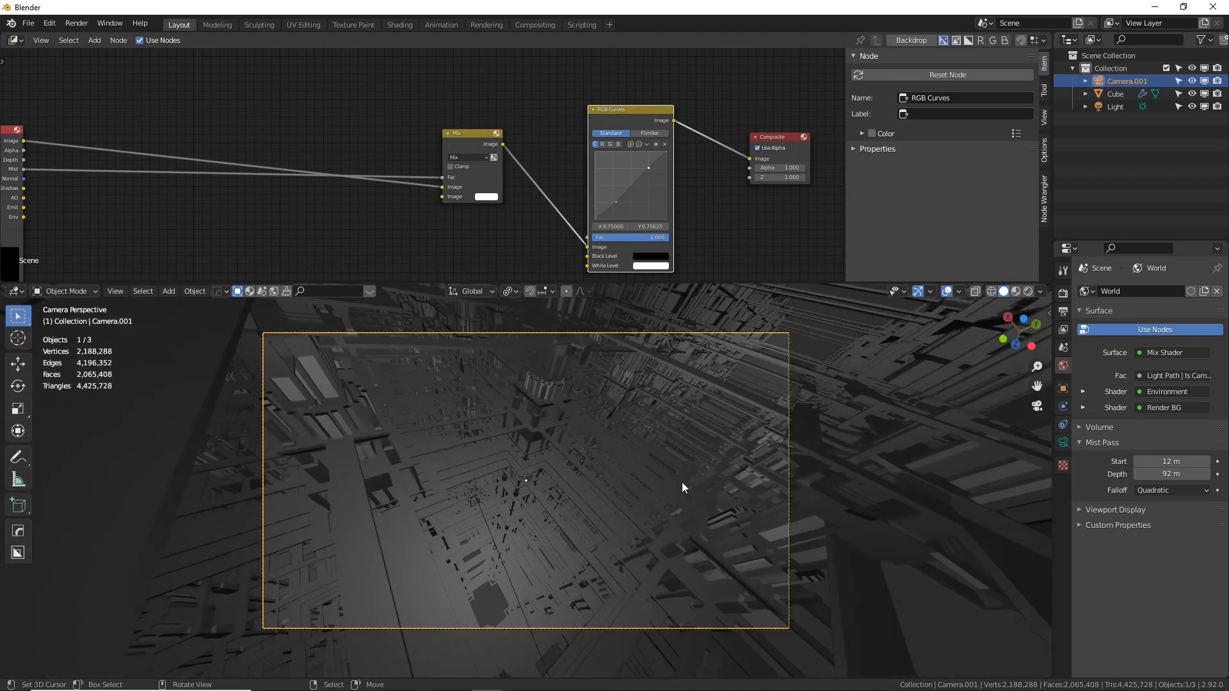
Select the arrayed tower and toggle the last Array modifier's viewport display off and back on
middle_click_drag(623, 475, 633, 409, "shift")
left_click(497, 522)
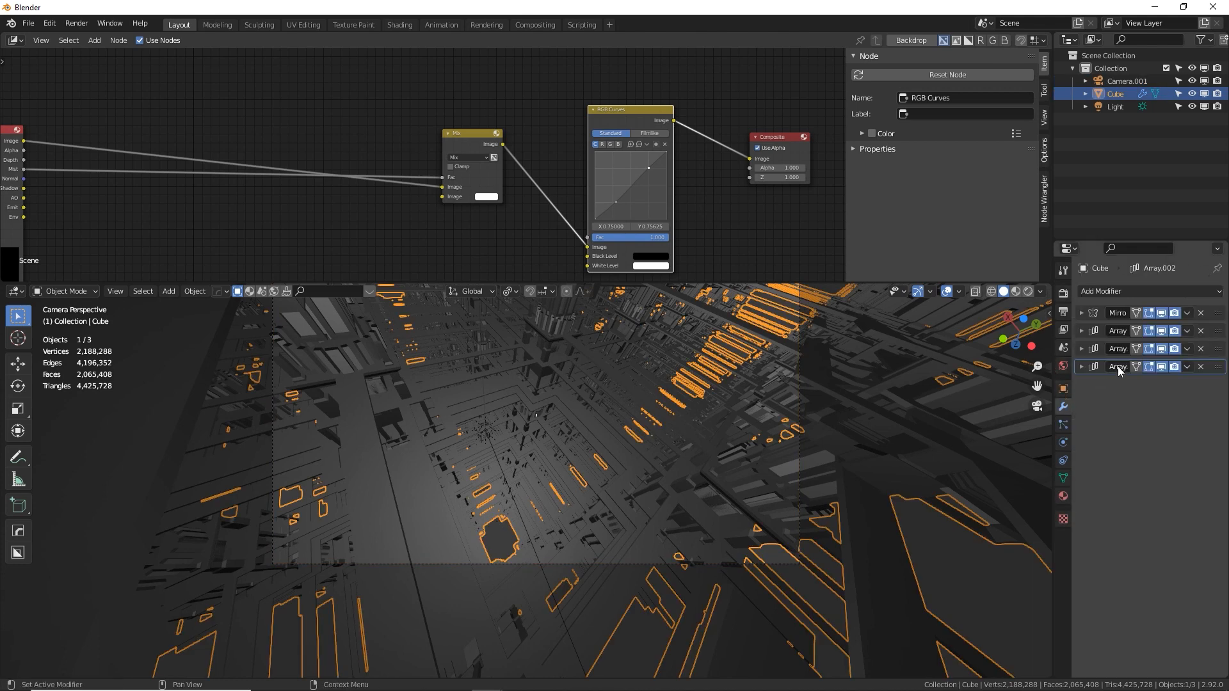
left_click(1161, 366)
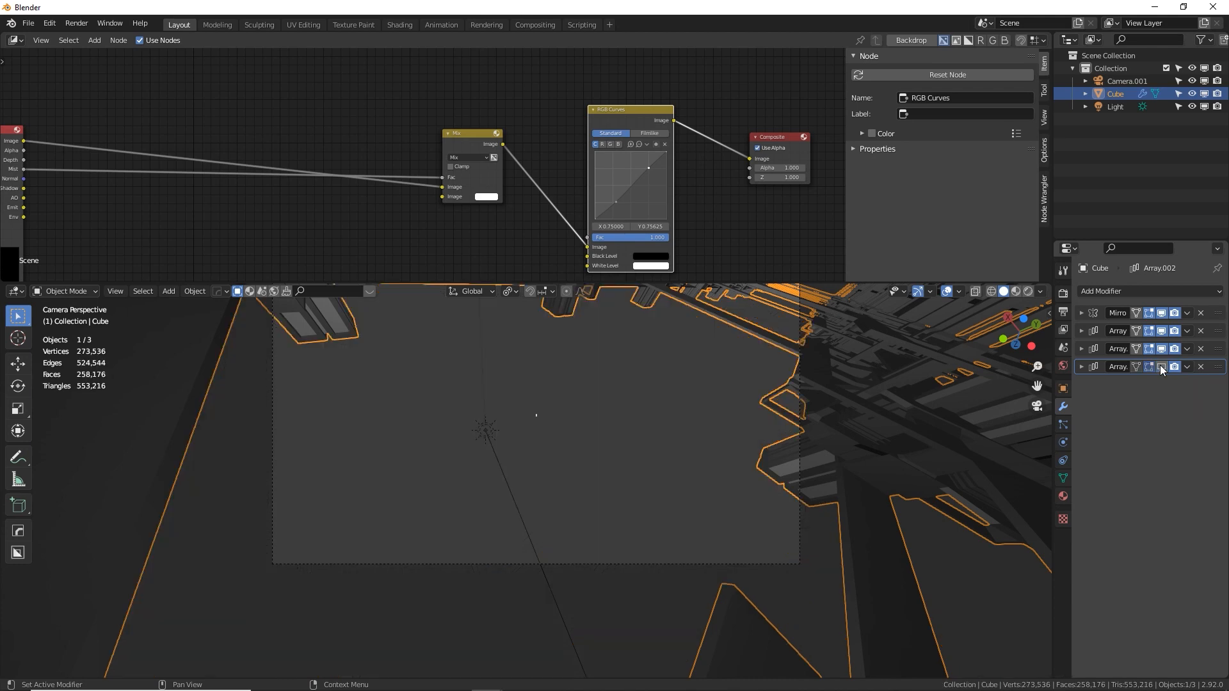
left_click(1161, 366)
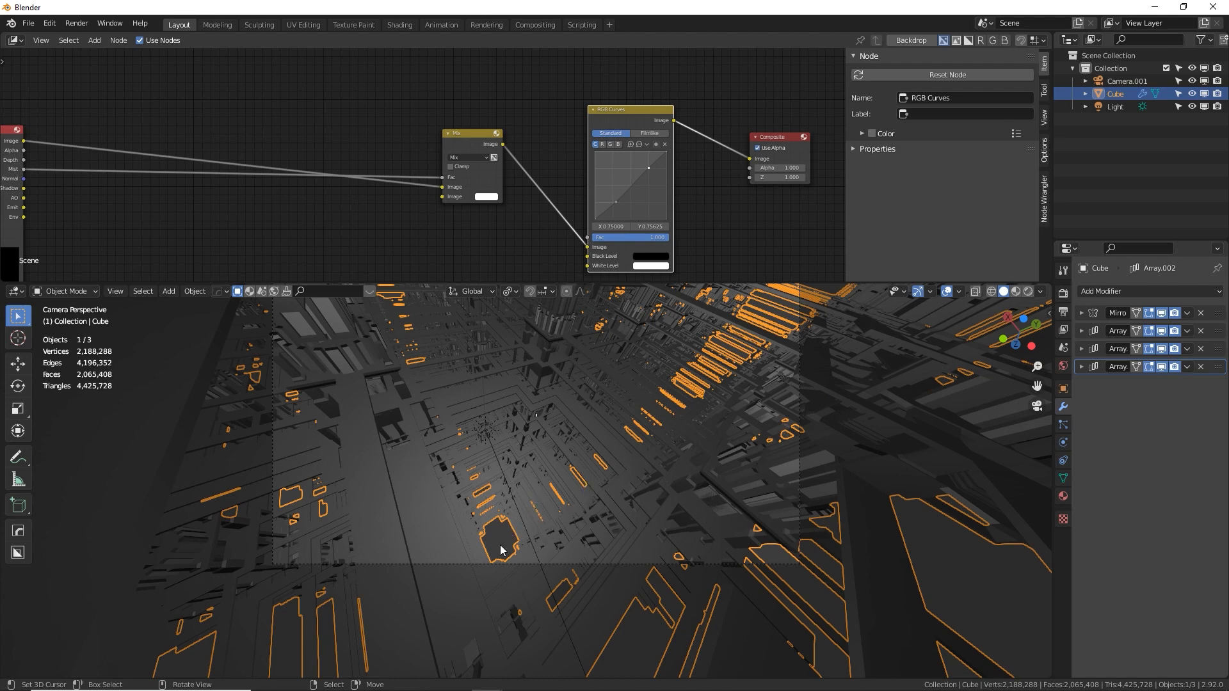
Raise the count of the Array modifier offset along Z, trying 12 and settling on 16
left_click(1081, 367)
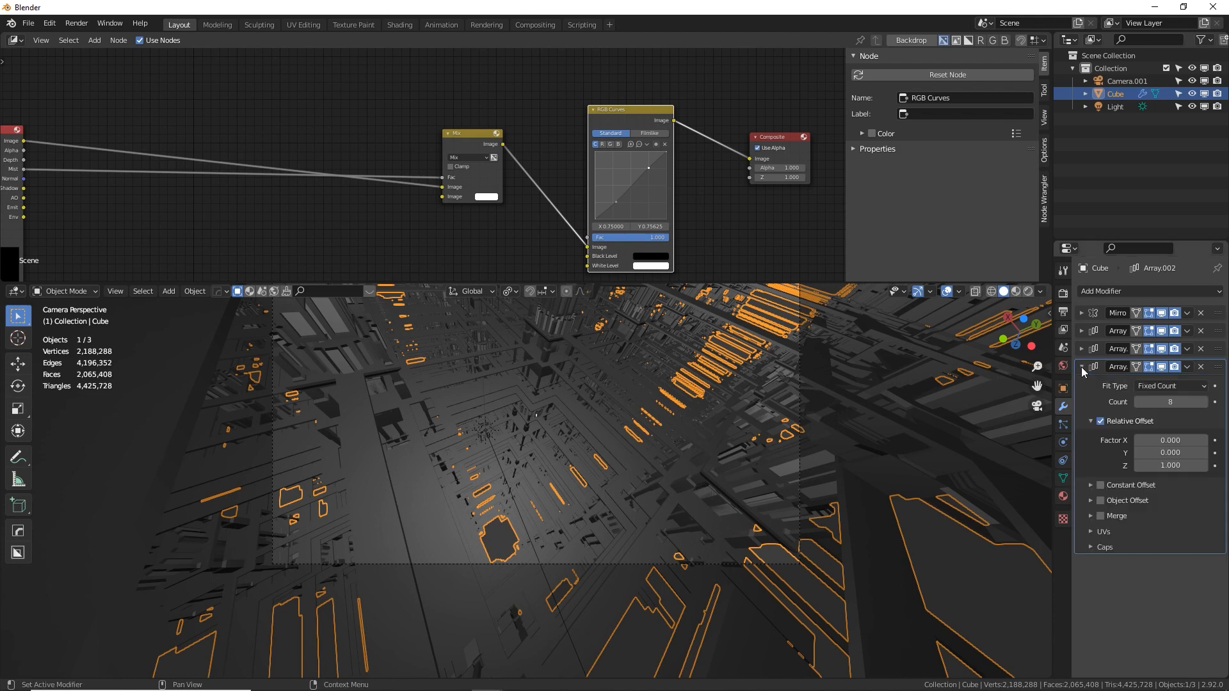
left_click(1188, 402)
type("12")
key("Return")
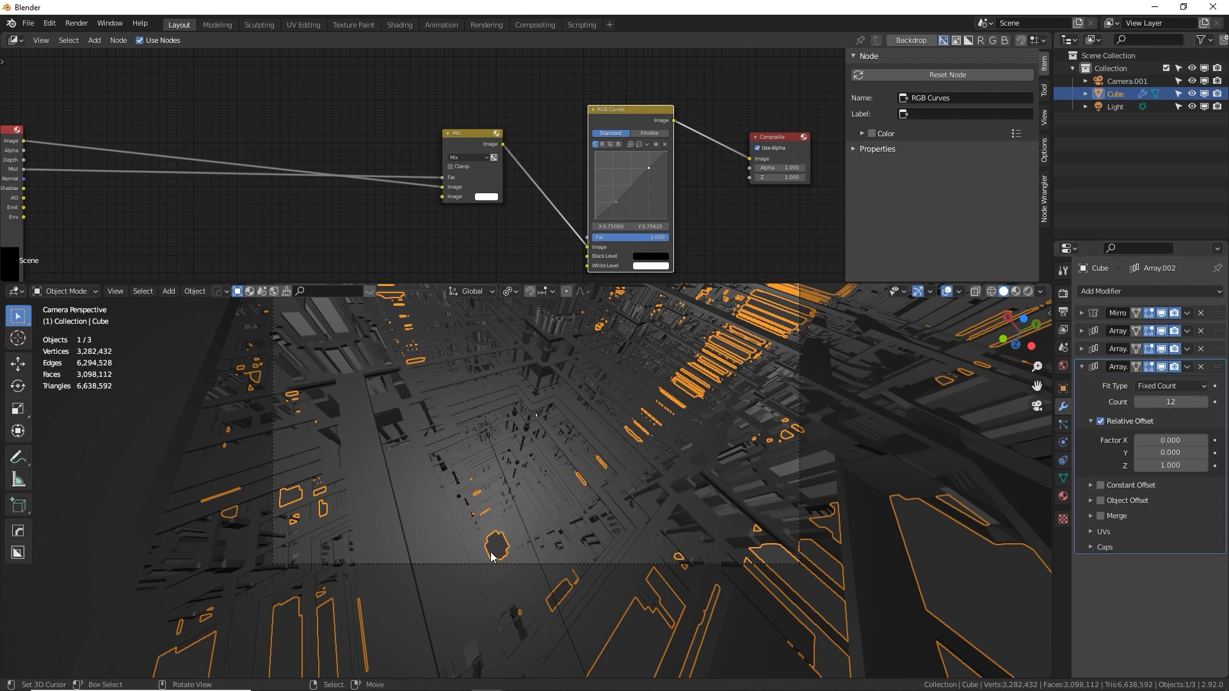
left_click(1164, 401)
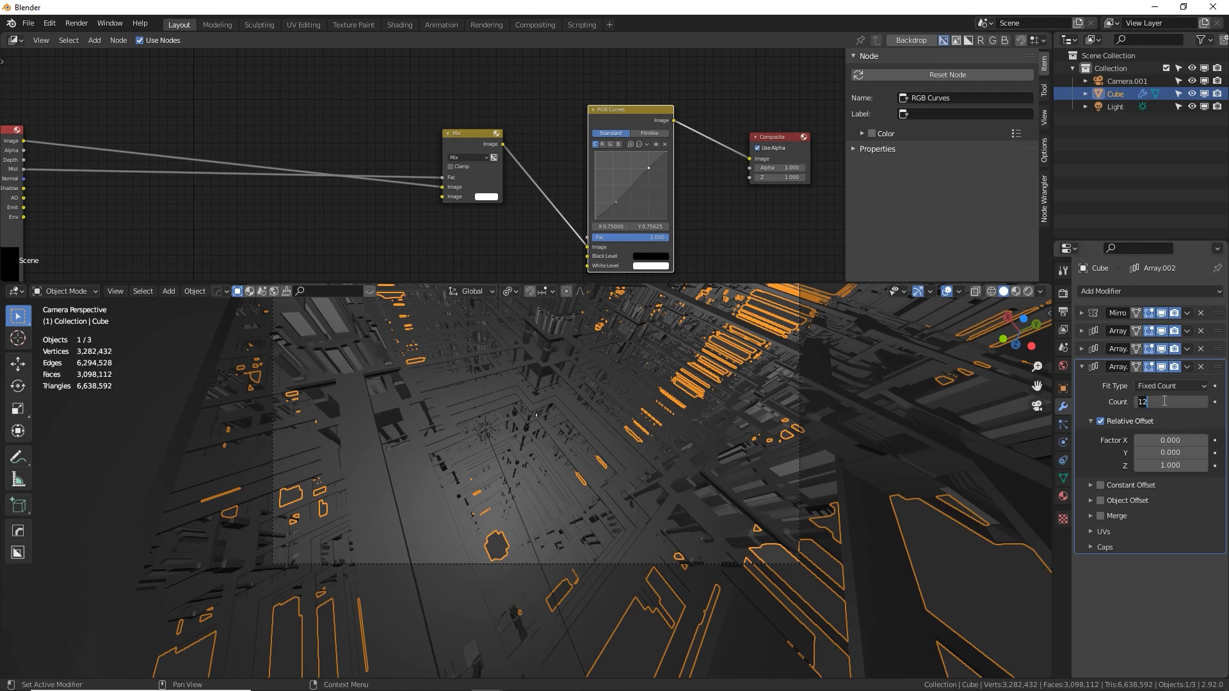
type("16")
key("Return")
Set the count of the Array modifier offset along Y to 12
middle_click_drag(776, 341, 714, 413, "shift")
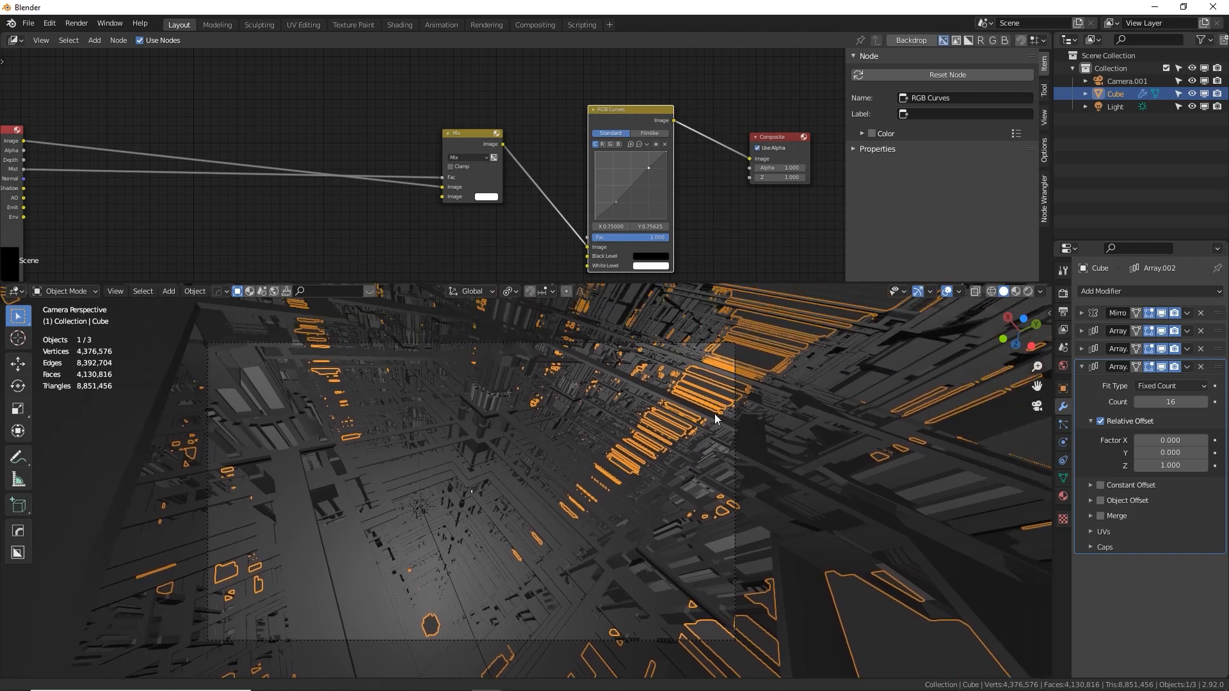
middle_click_drag(746, 356, 790, 393)
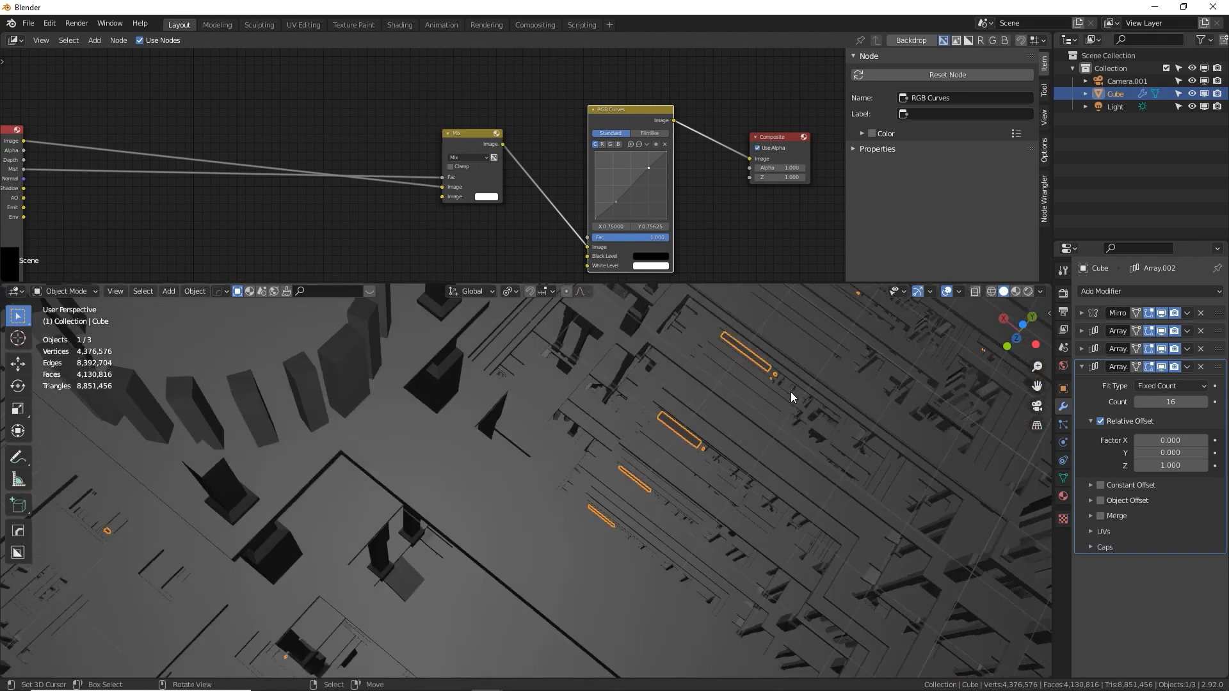
key("KP_1")
key("KP_0")
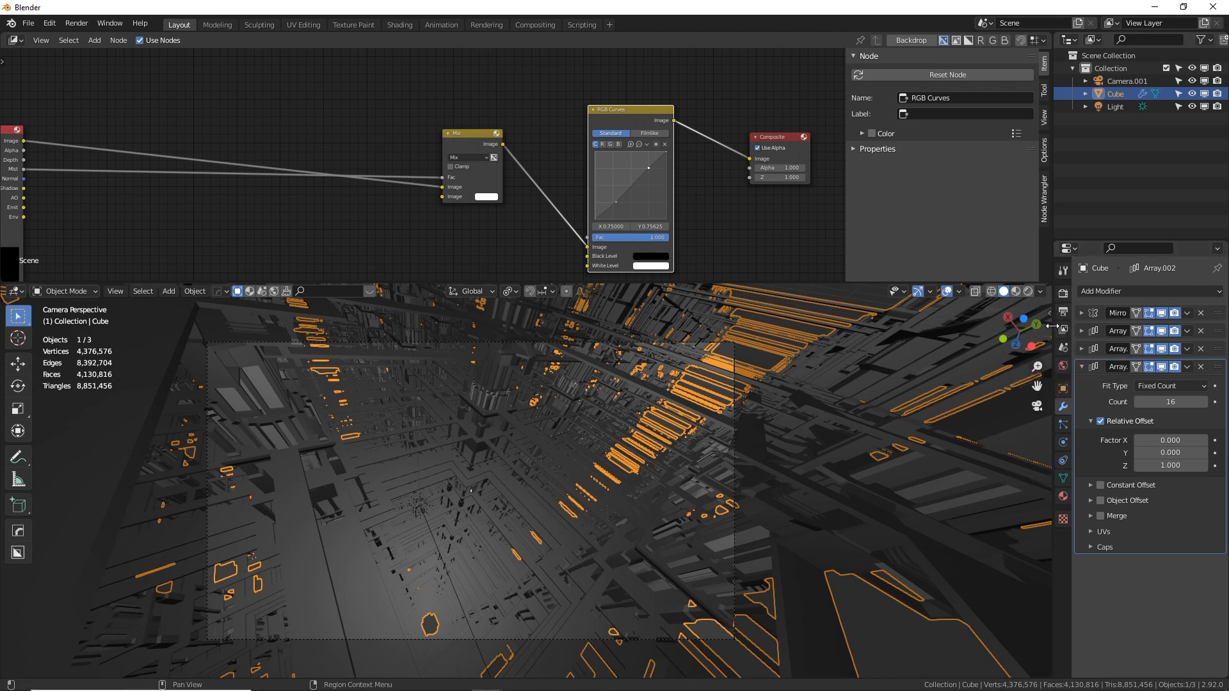
left_click(1081, 330)
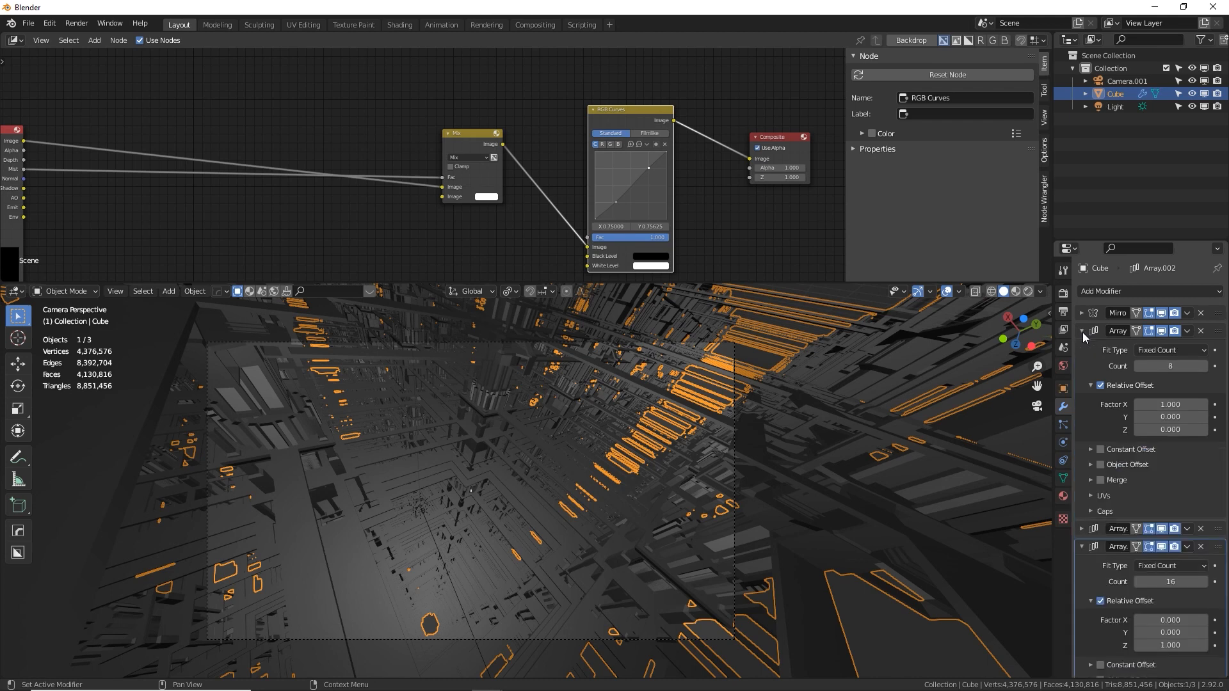
left_click(1082, 331)
left_click(1081, 348)
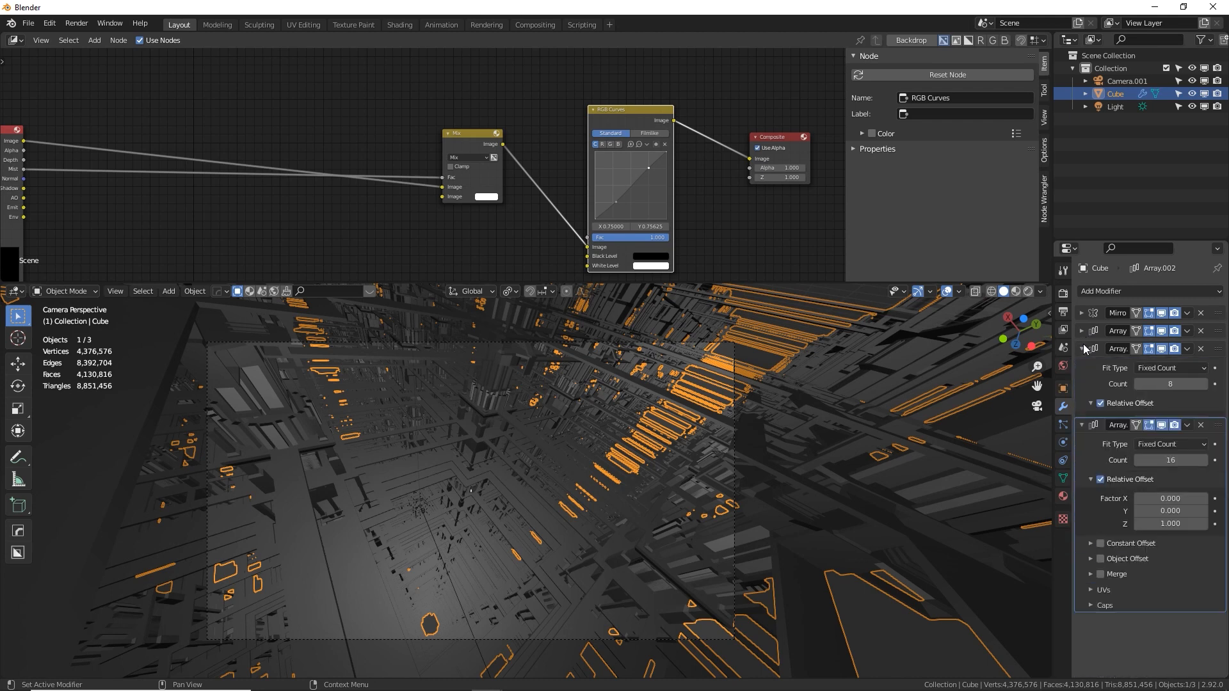
left_click(1171, 384)
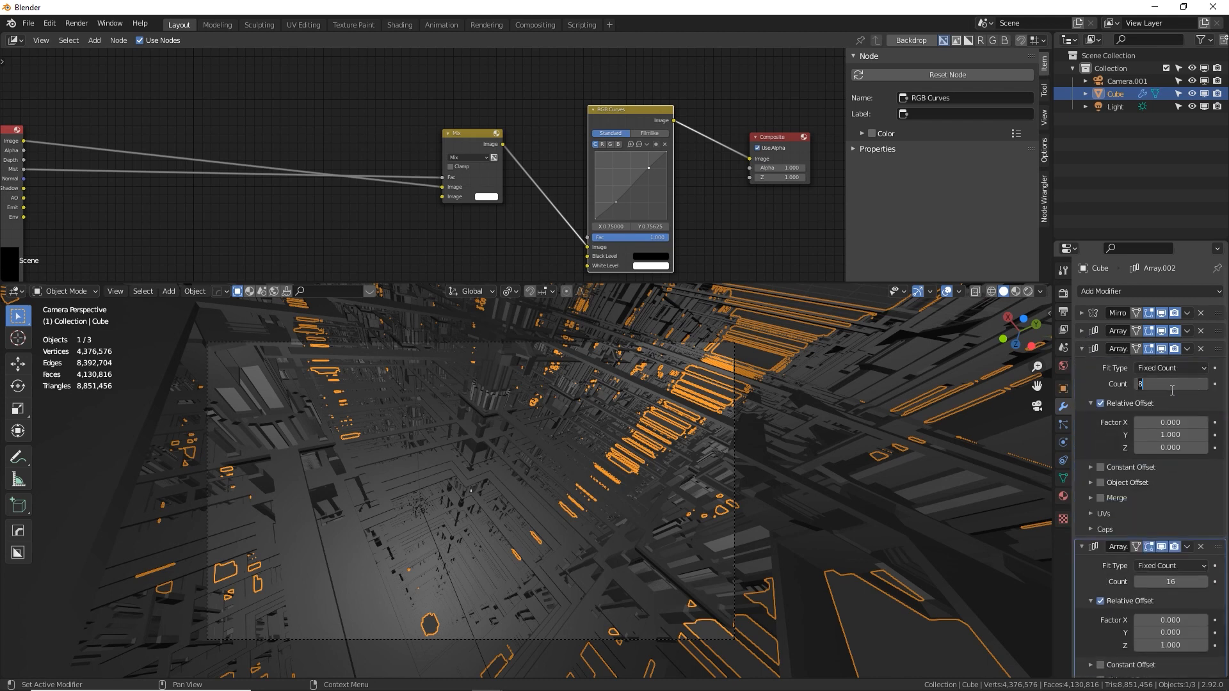
type("12")
key("Return")
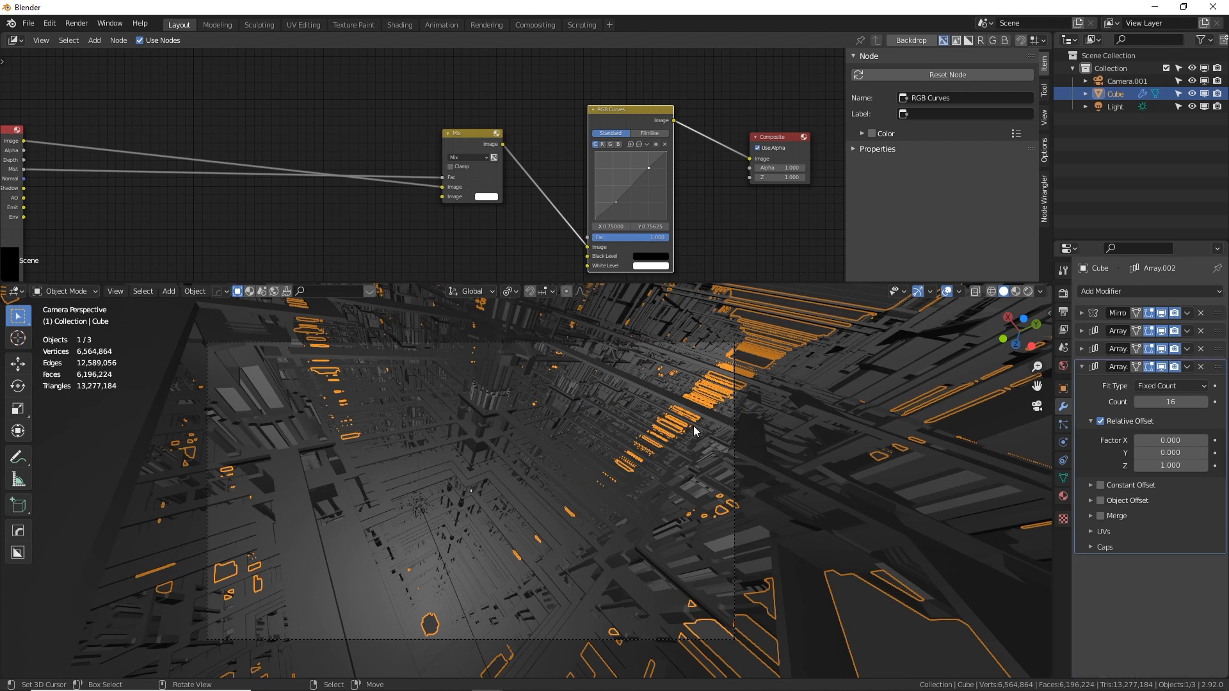
Select the camera in front view and extend the world's mist pass depth to 160 m, stretching it further to 185 m
key("KP_1")
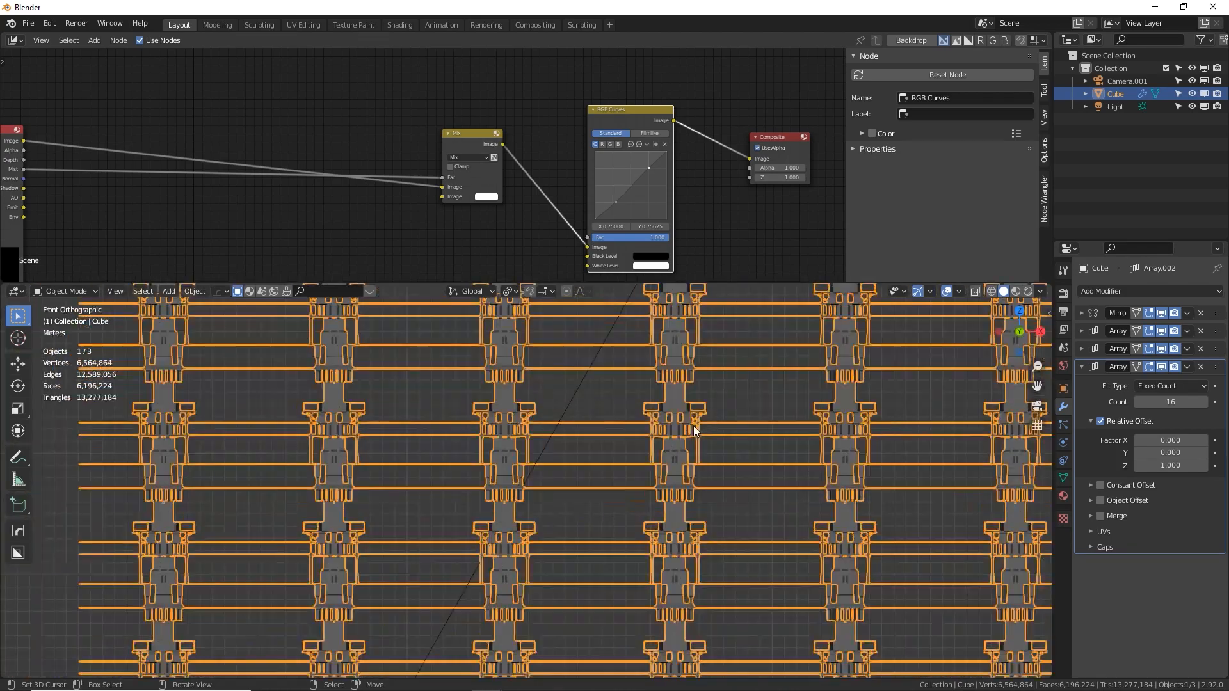
scroll(693, 425, "down", 5)
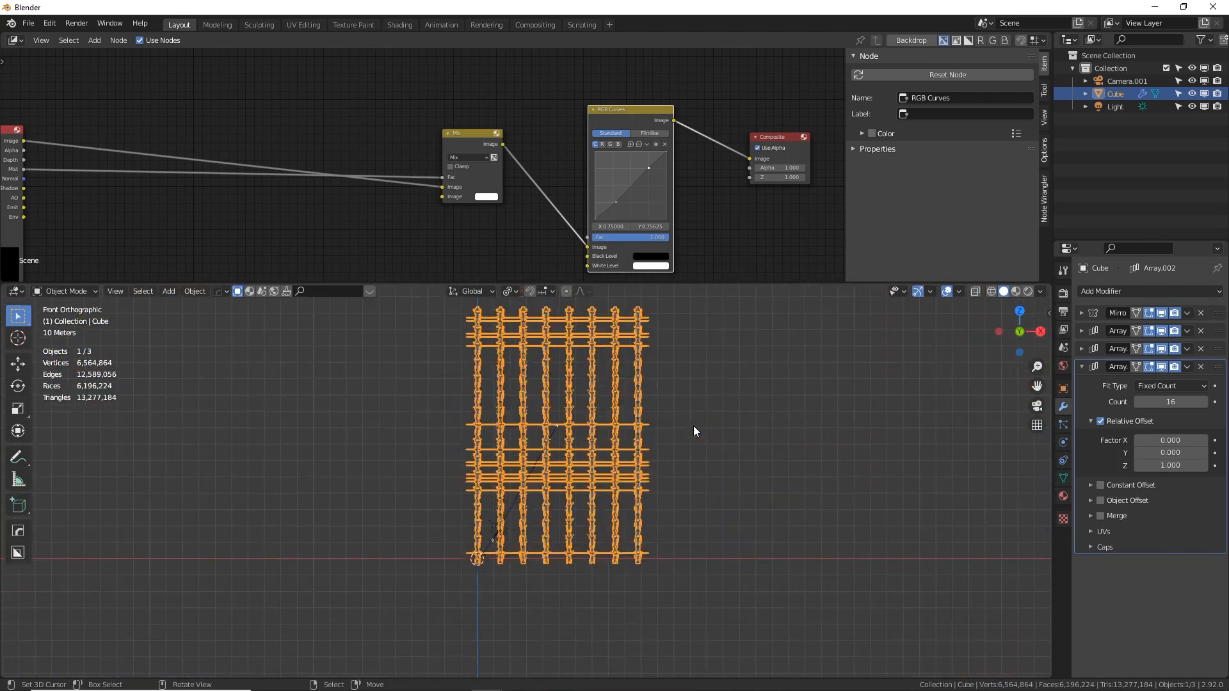
middle_click_drag(670, 438, 598, 468, "shift")
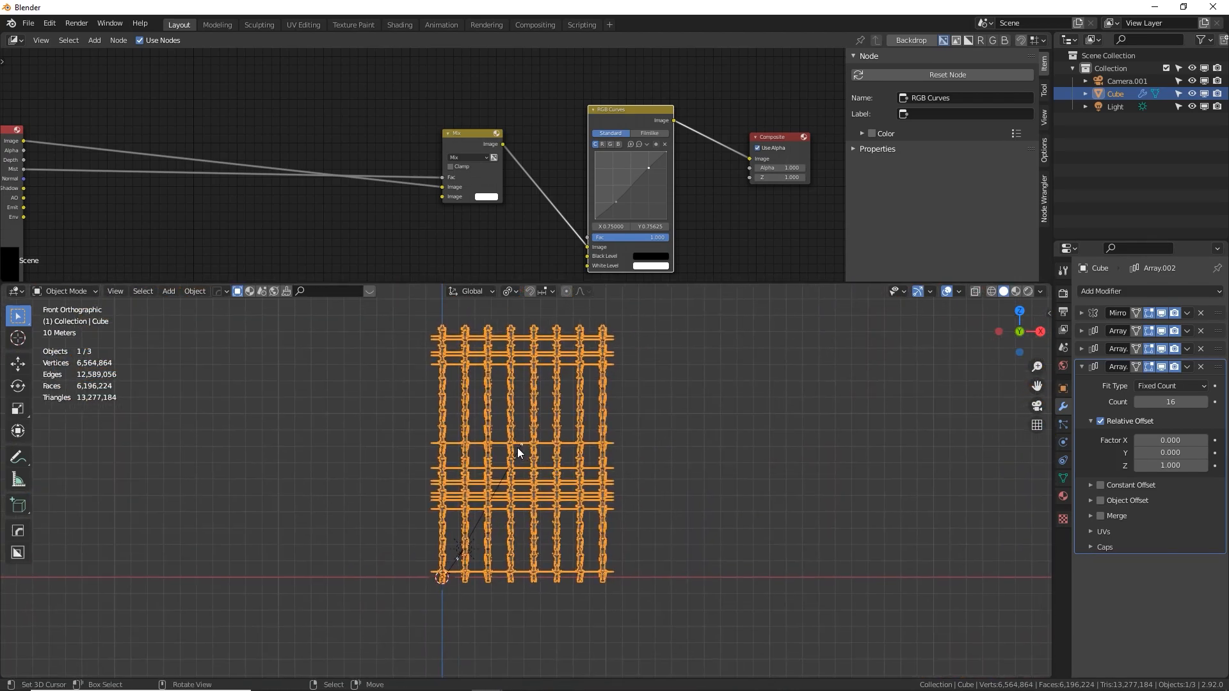
scroll(533, 432, "up", 2)
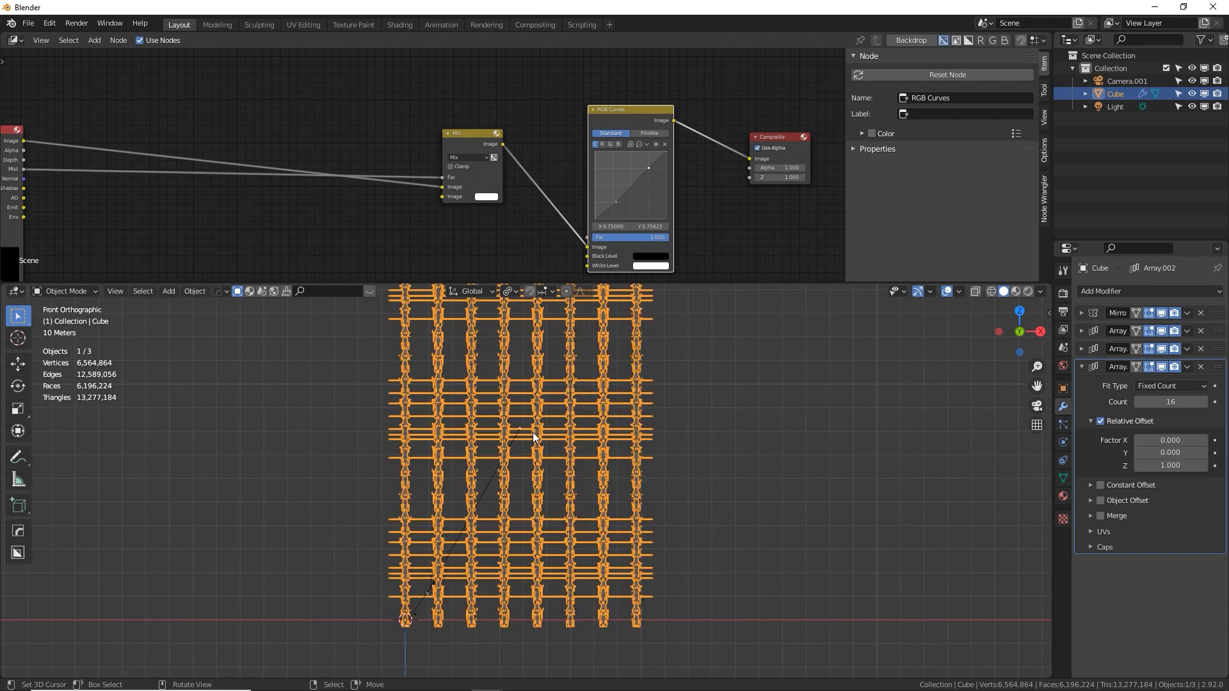
left_click(1064, 366)
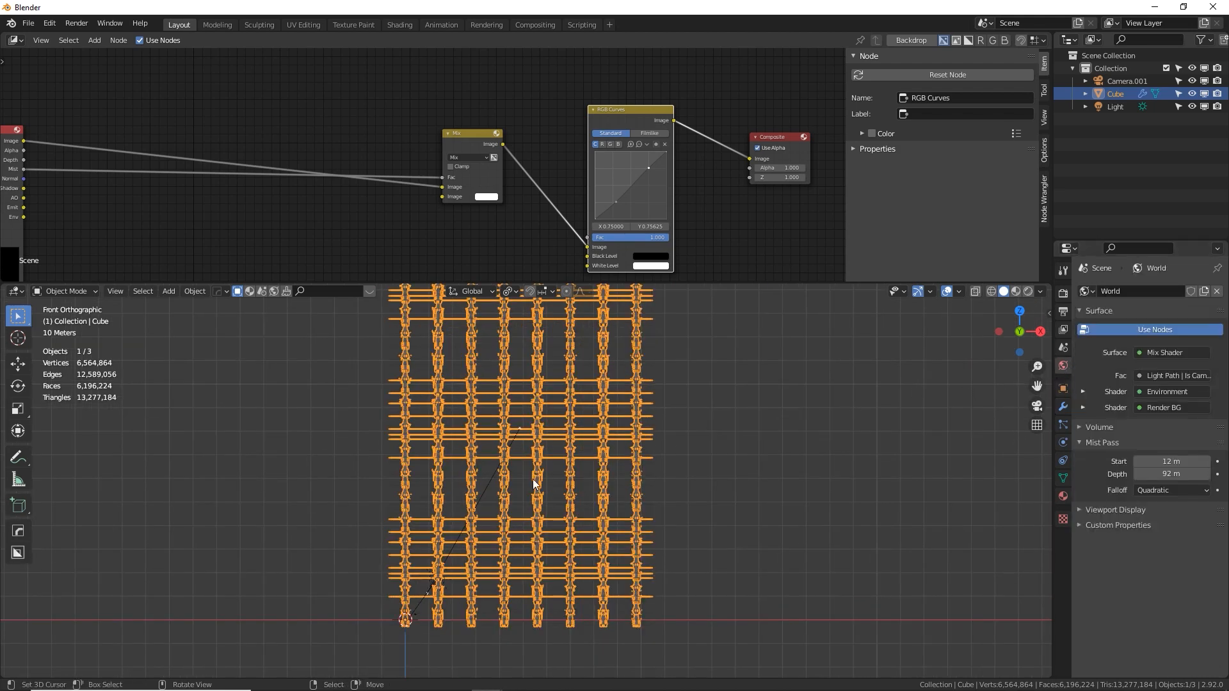
left_click(487, 483)
middle_click_drag(537, 429, 521, 454, "shift")
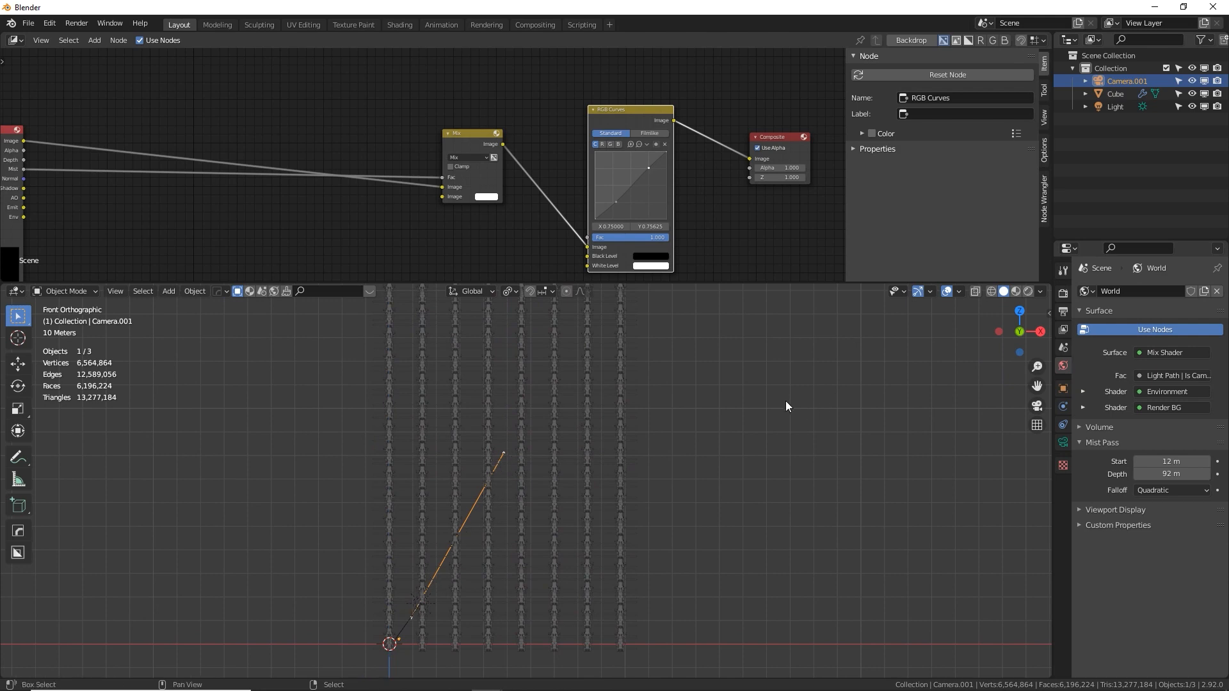
middle_click_drag(729, 404, 711, 451, "shift")
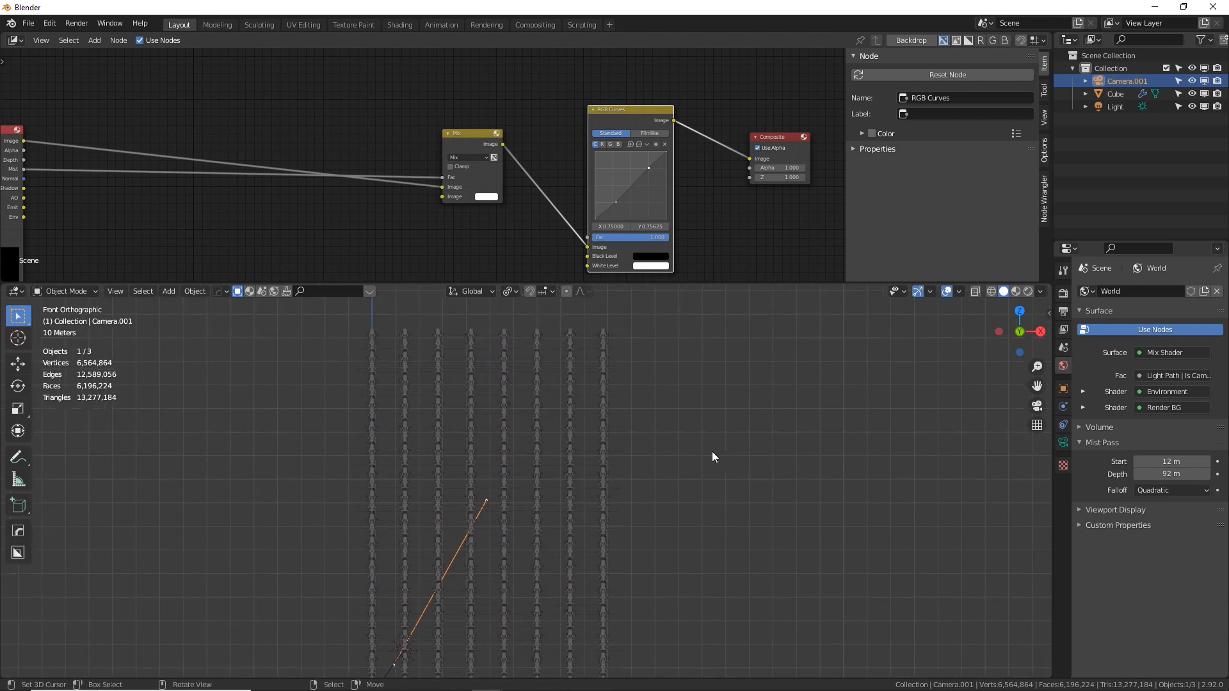
left_click(1160, 473)
type("160")
key("Return")
left_click_drag(1171, 474, 1192, 474)
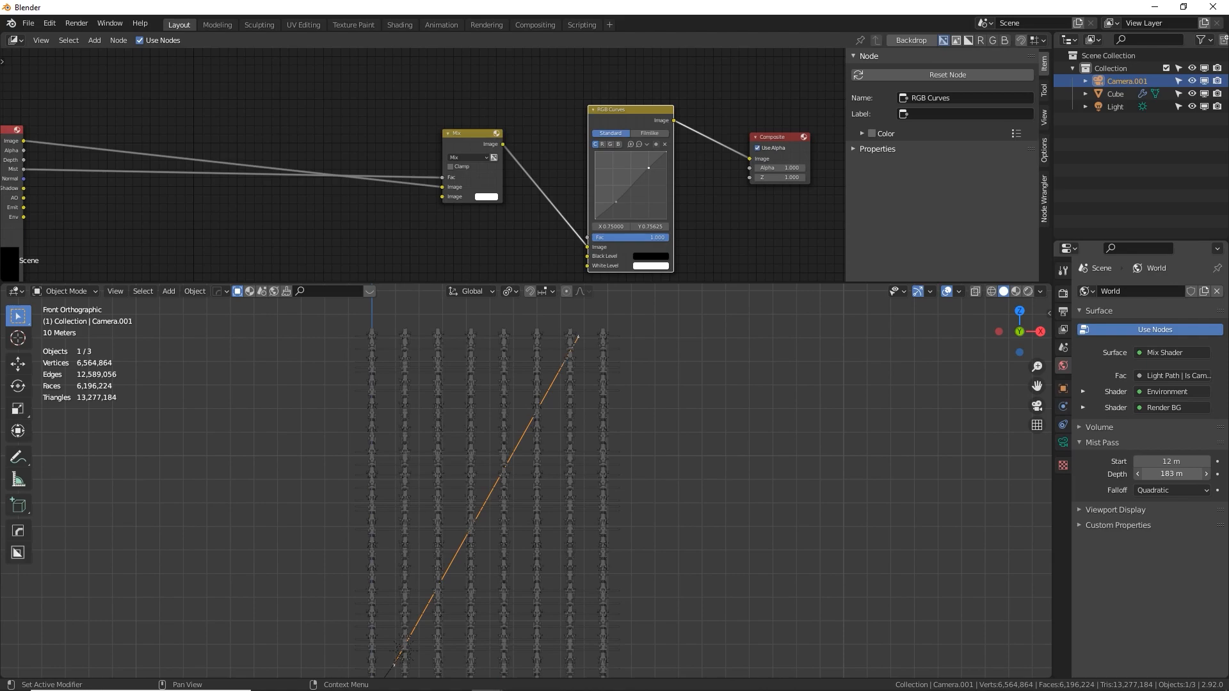
Render the enlarged tower grid from the camera view into Slot 2, keeping the previous render in Slot 1
middle_click_drag(461, 503, 564, 406)
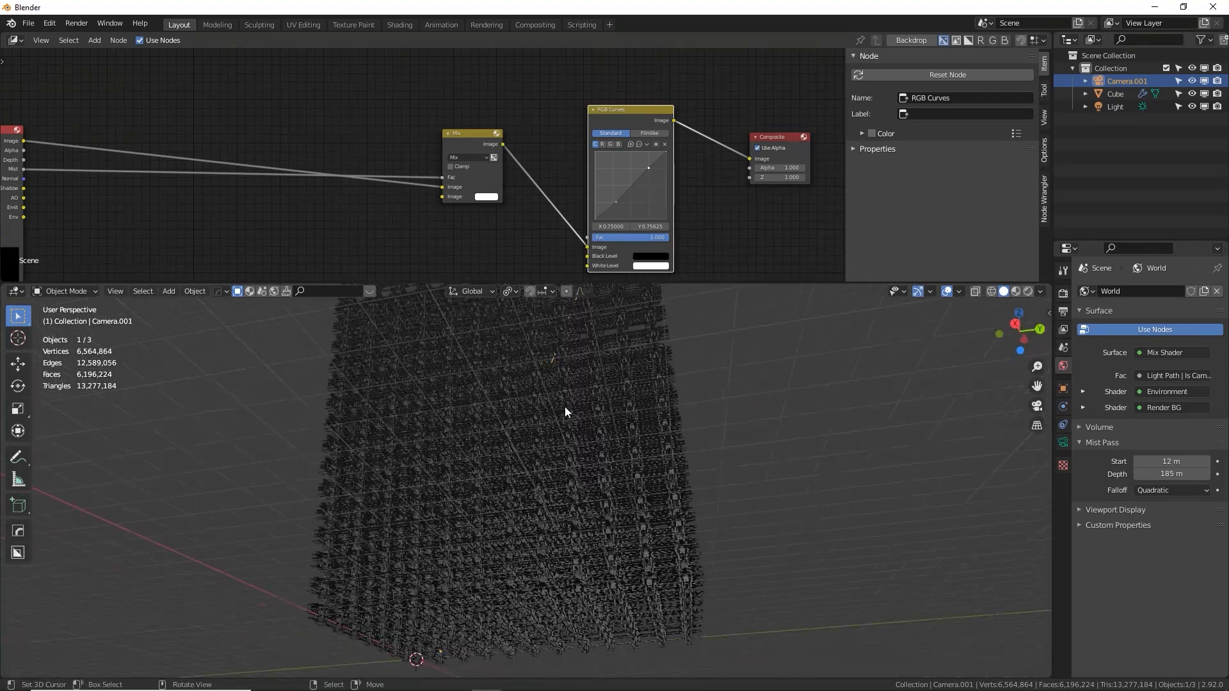
key("KP_0")
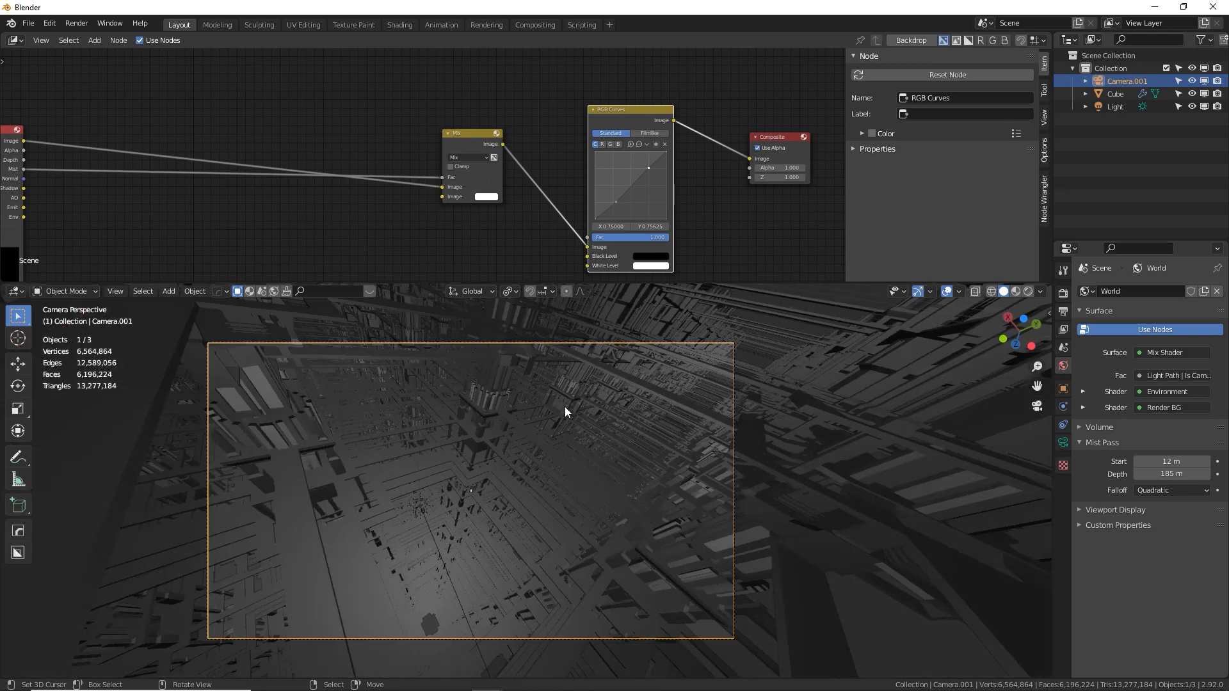
key("F12")
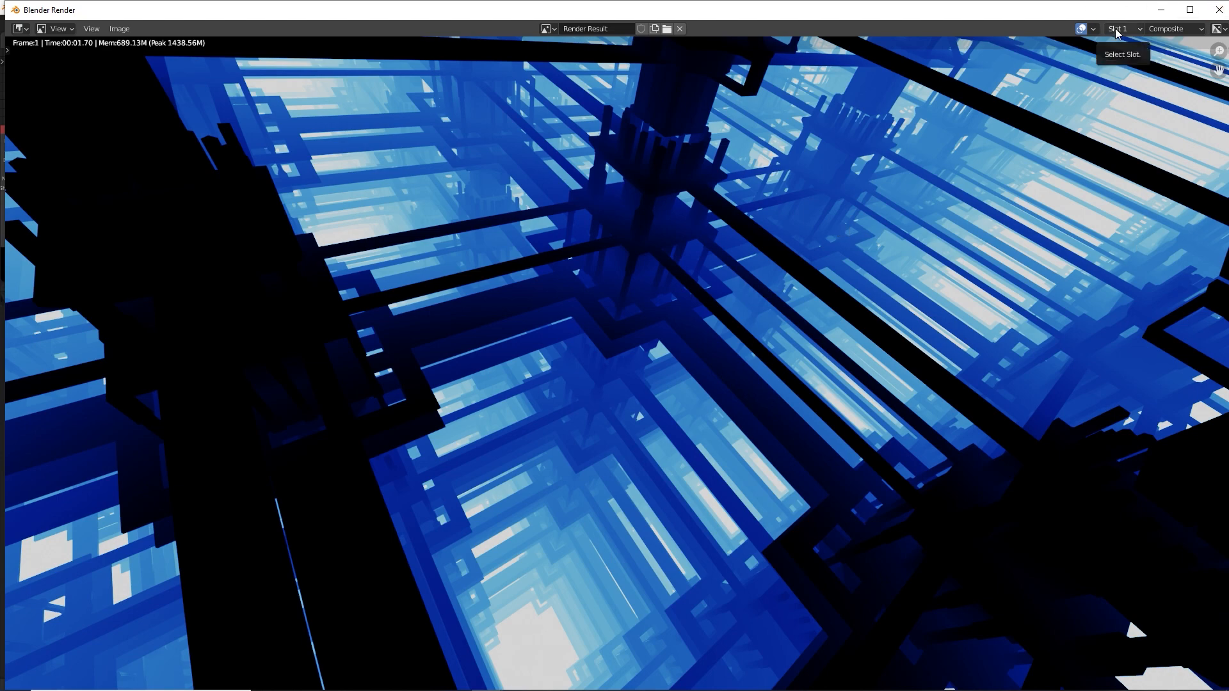
key("j")
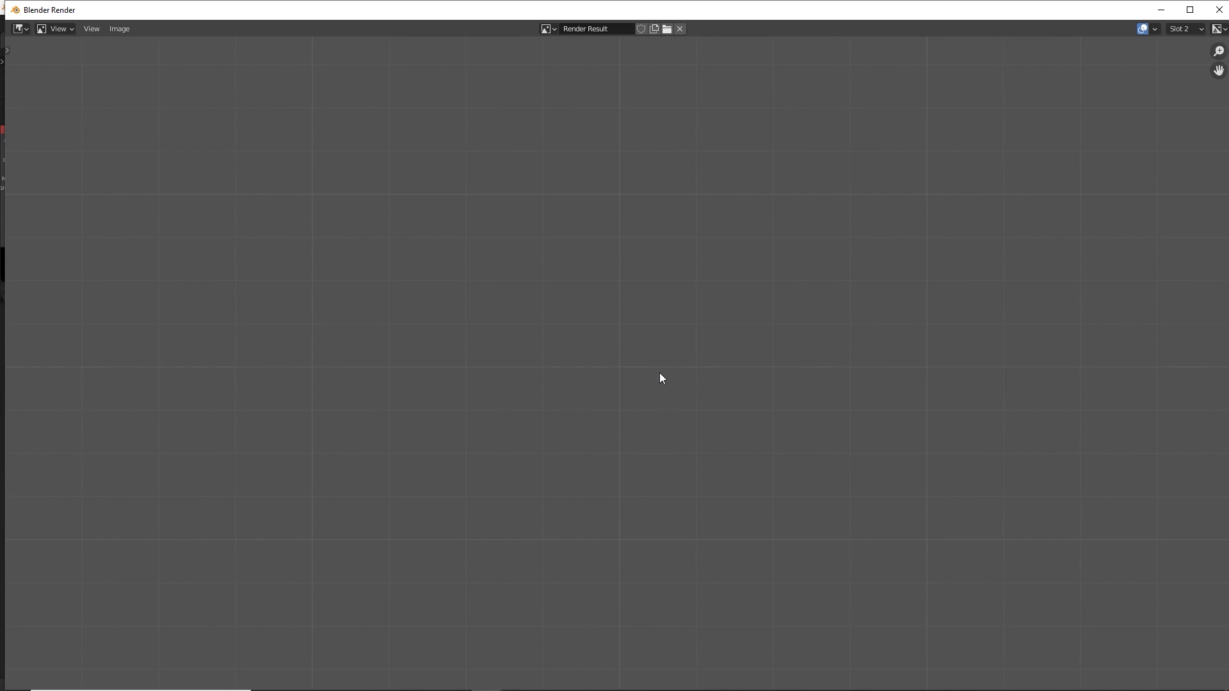
key("F12")
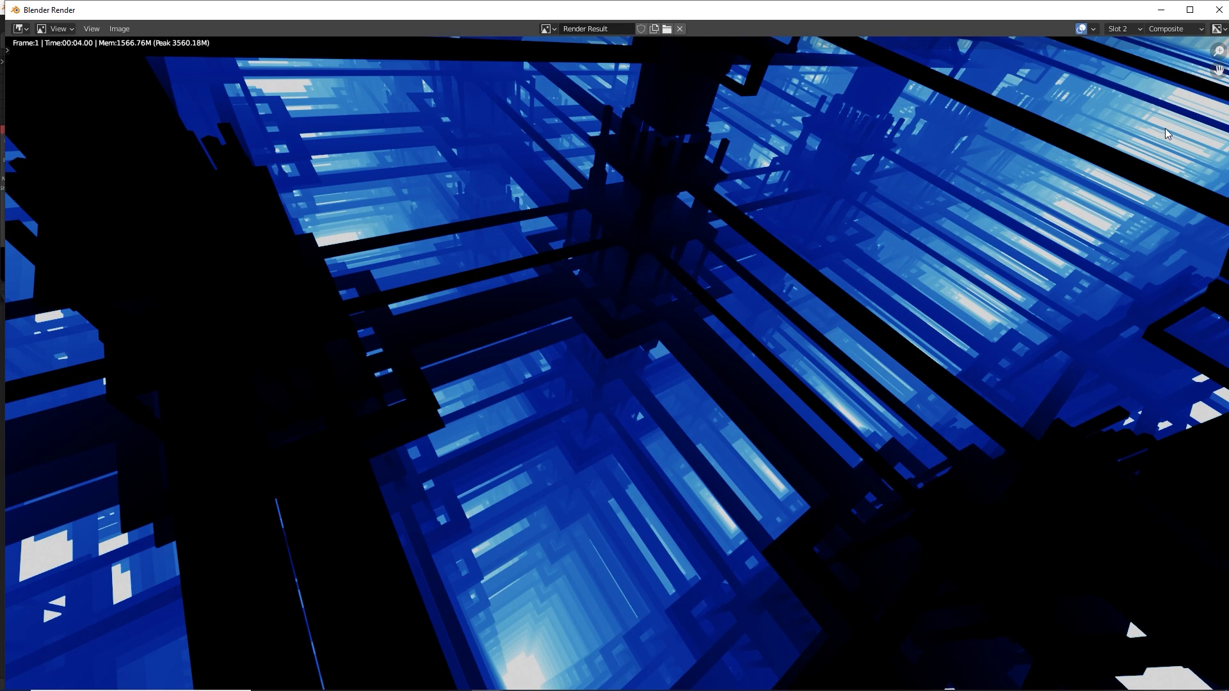
Compare the renders in Slot 1 and Slot 2 by switching between them repeatedly, and close the render window
key("j")
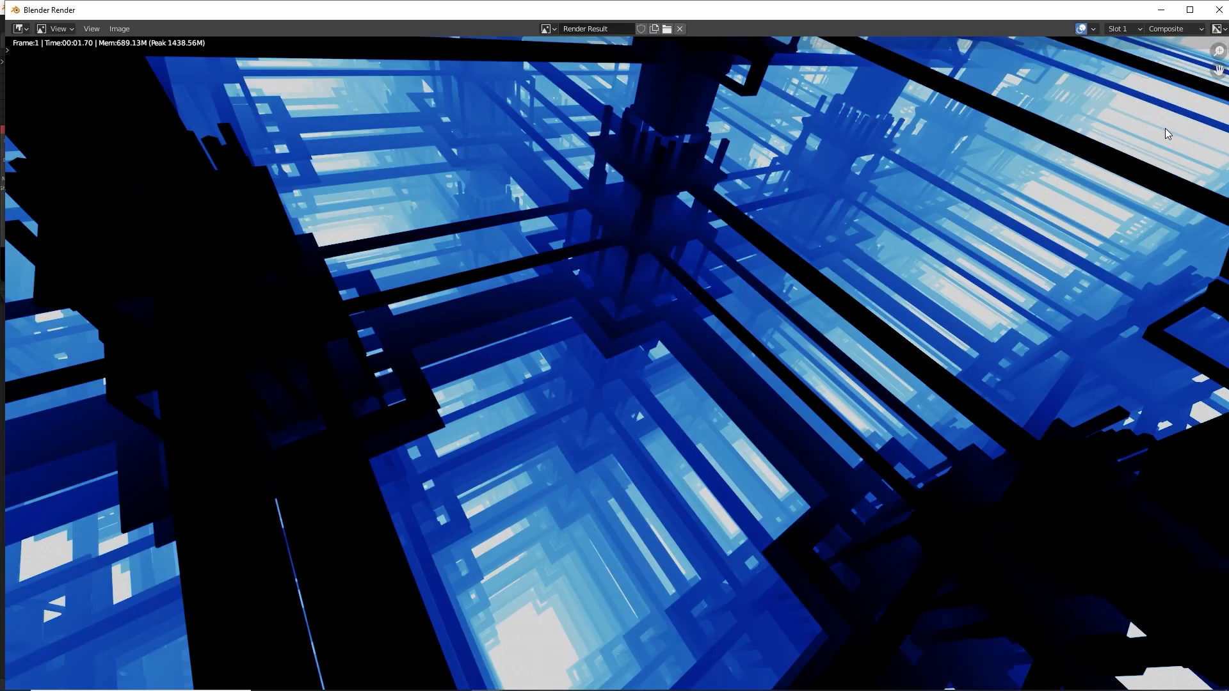
key("j")
key("j")
key("j")
key("j")
key("j")
key("j")
key("j")
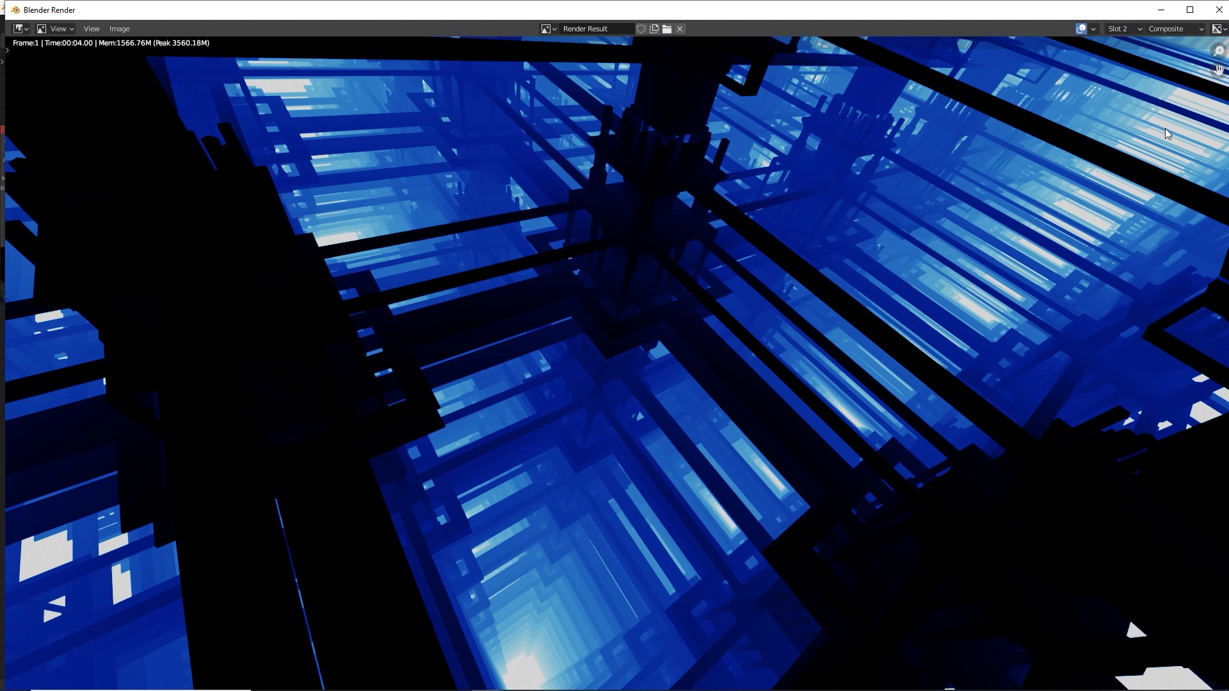
key("j")
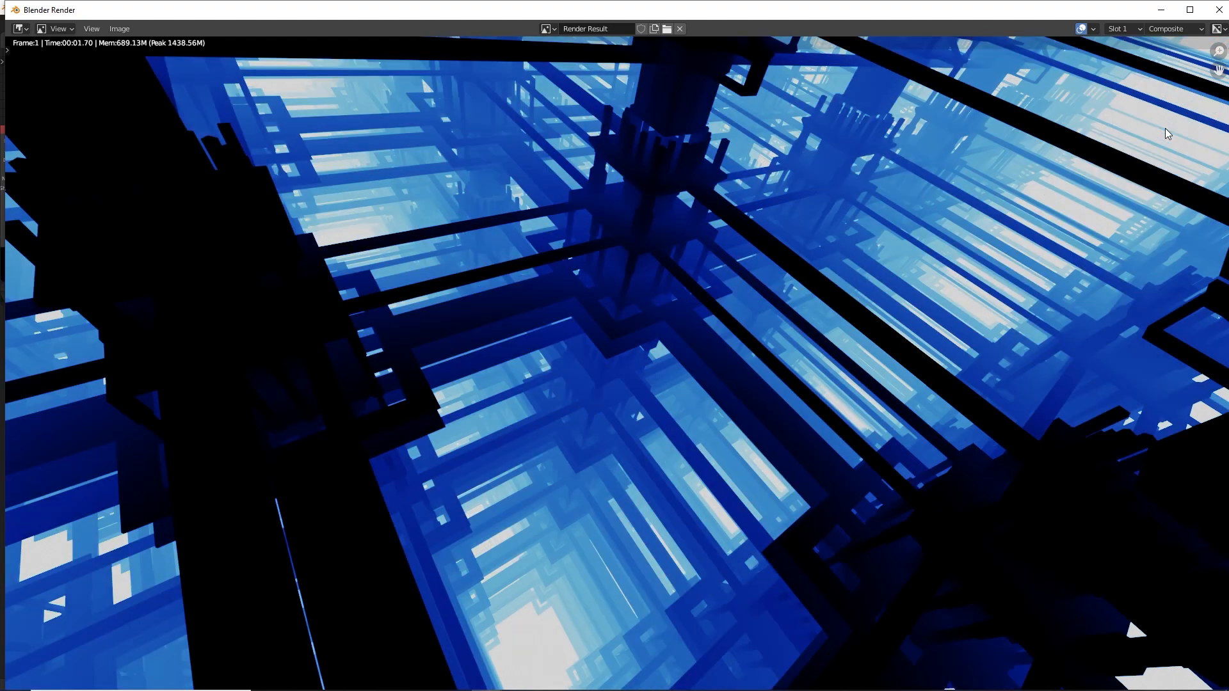
key("j")
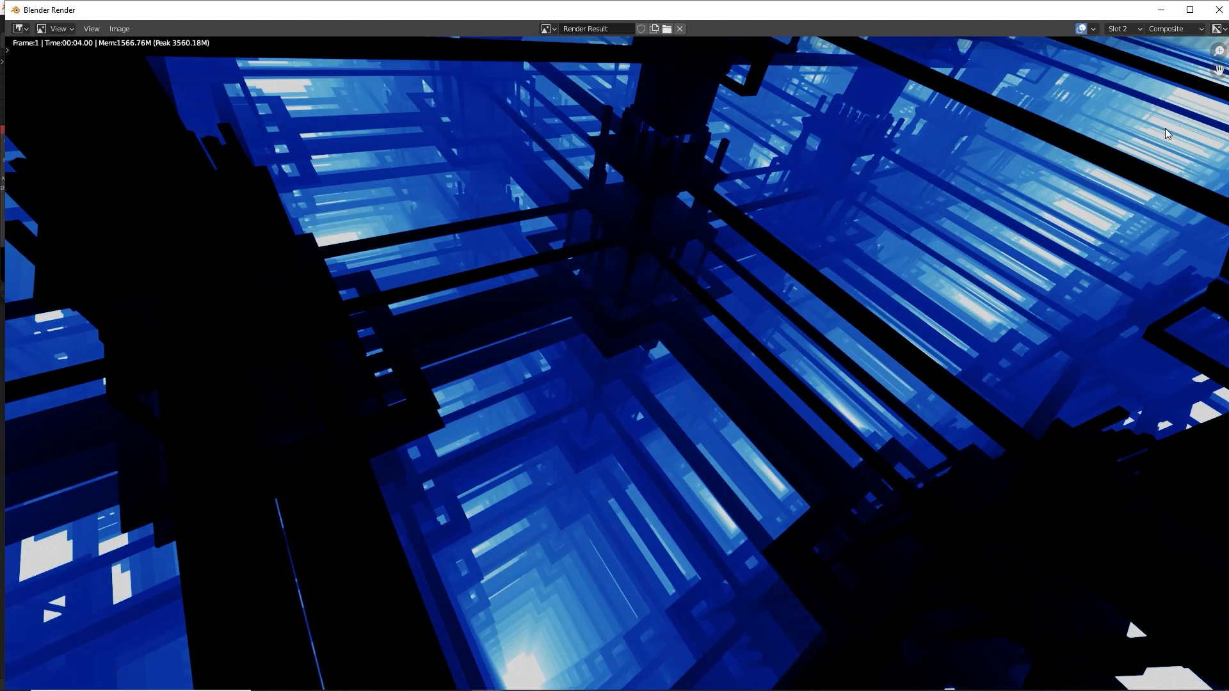
key("j")
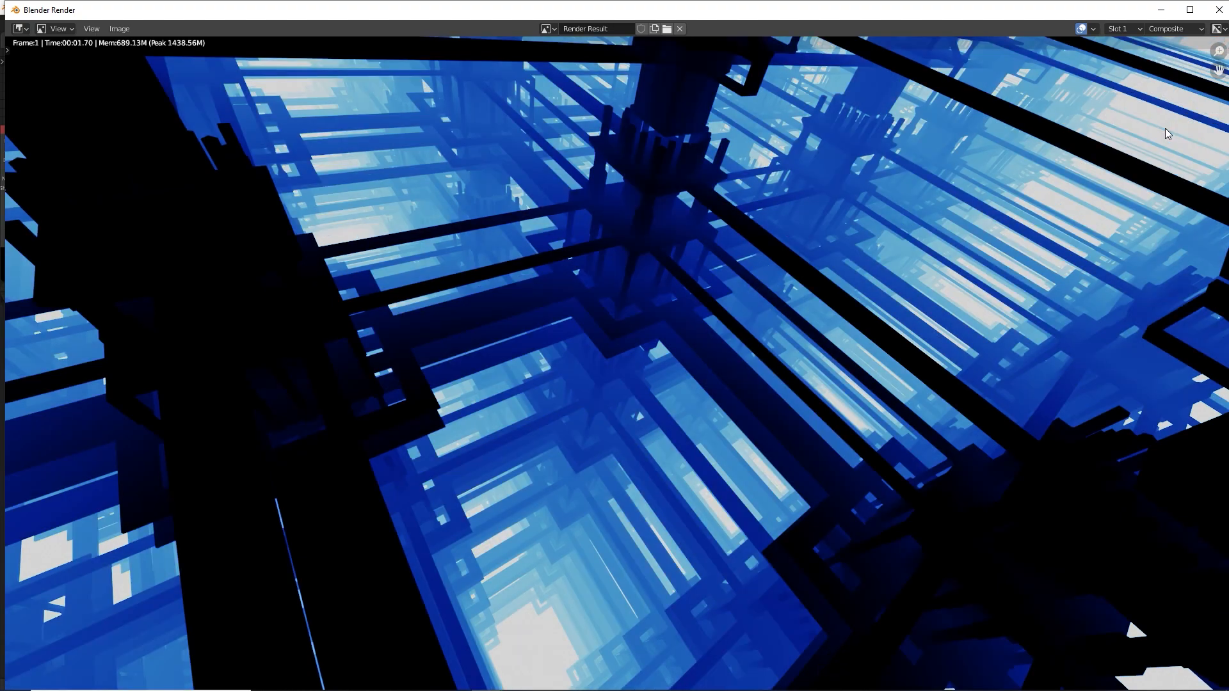
key("j")
key("j")
key("j")
key("Escape")
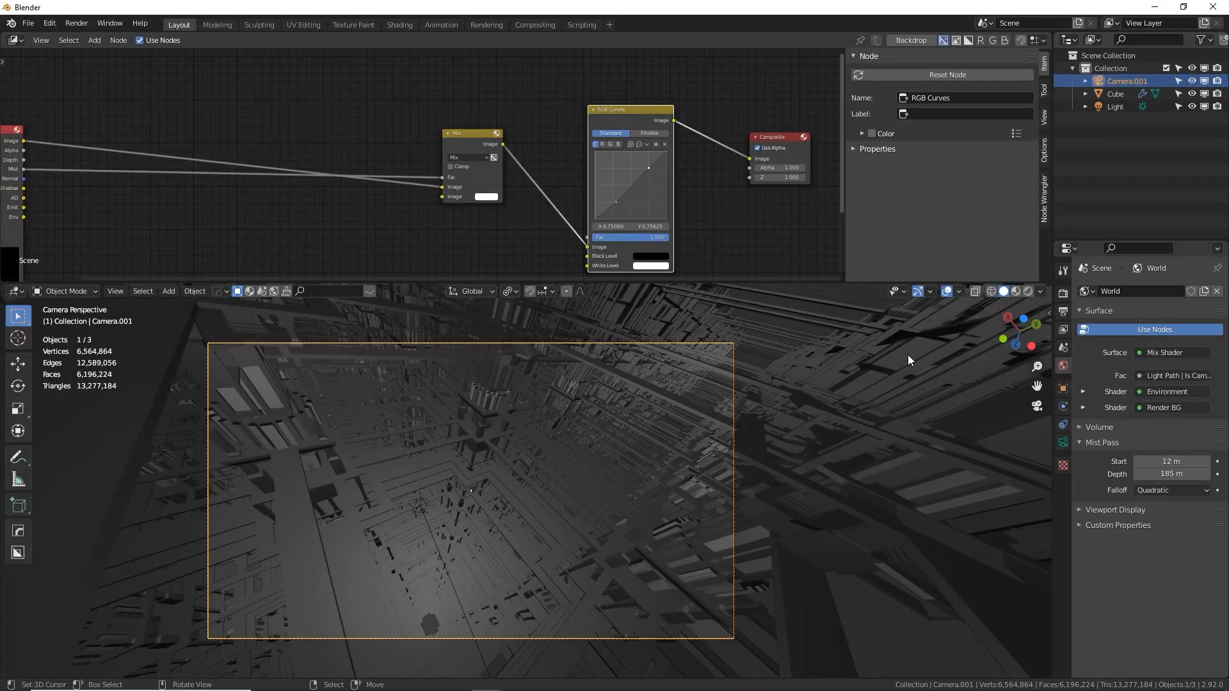
Set the world's mist pass depth to 100 m and render the image
double_click(1171, 474)
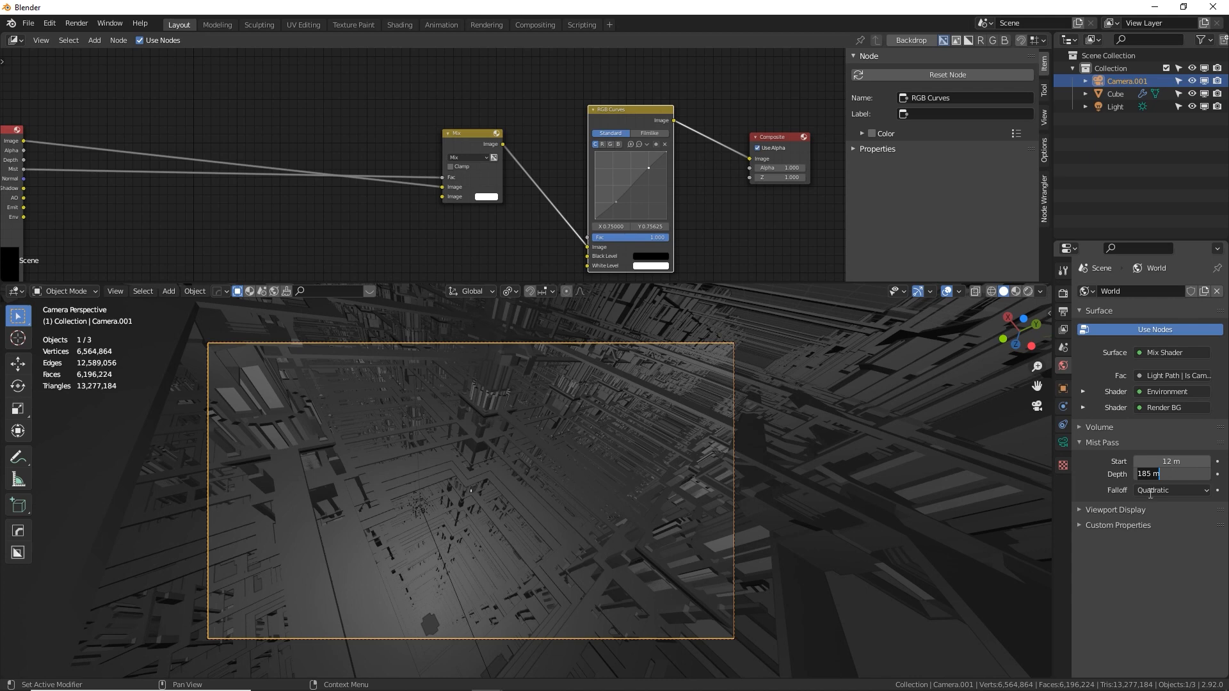
key("ctrl+a")
type("100")
key("Return")
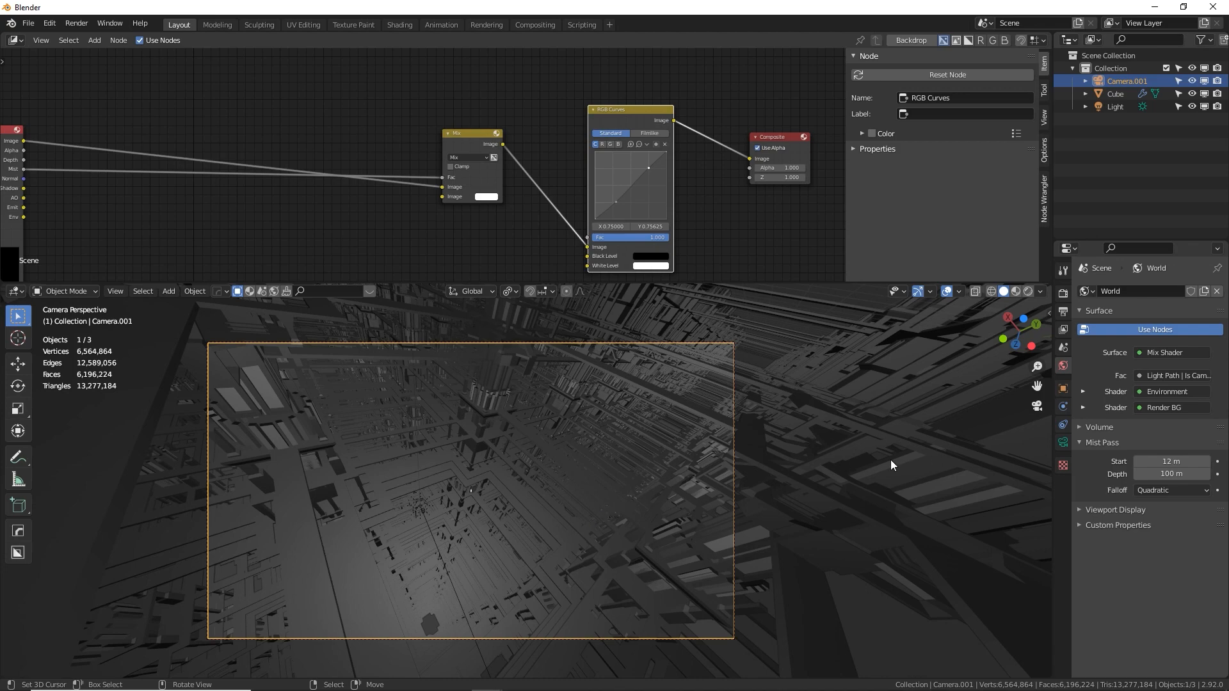
key("F12")
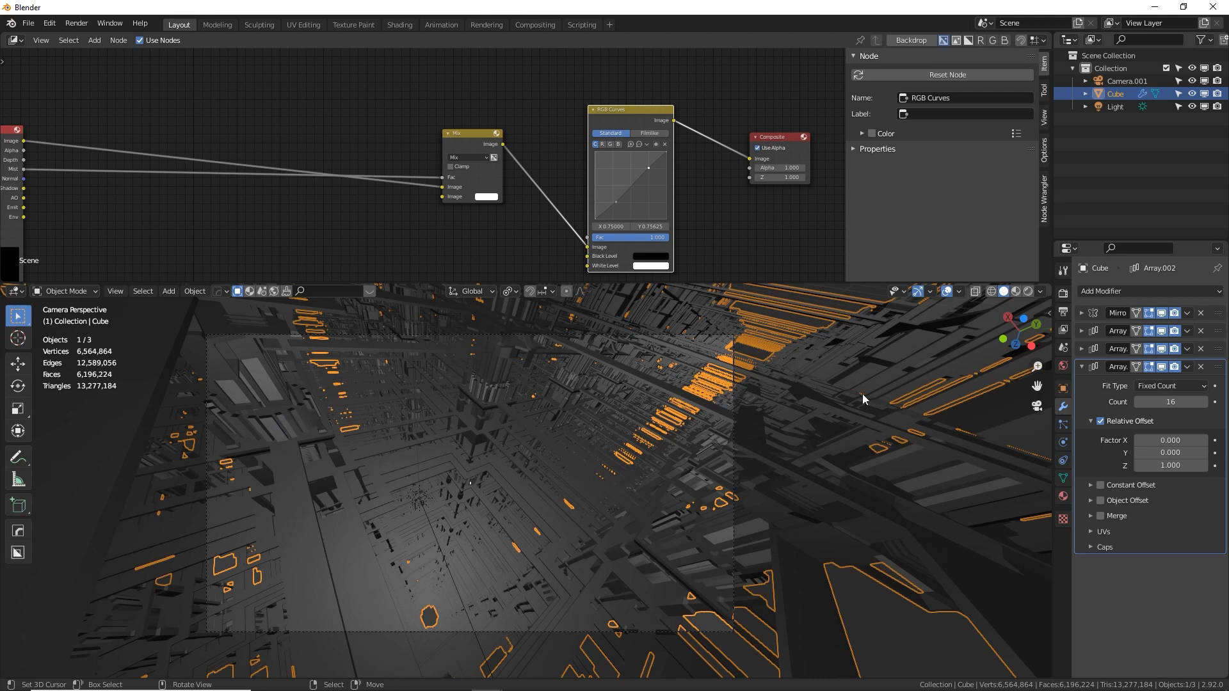
Turn off the viewport display of the tower's three Array modifiers and frame the single tower
left_click(1161, 332)
left_click(1162, 348)
left_click(1163, 367)
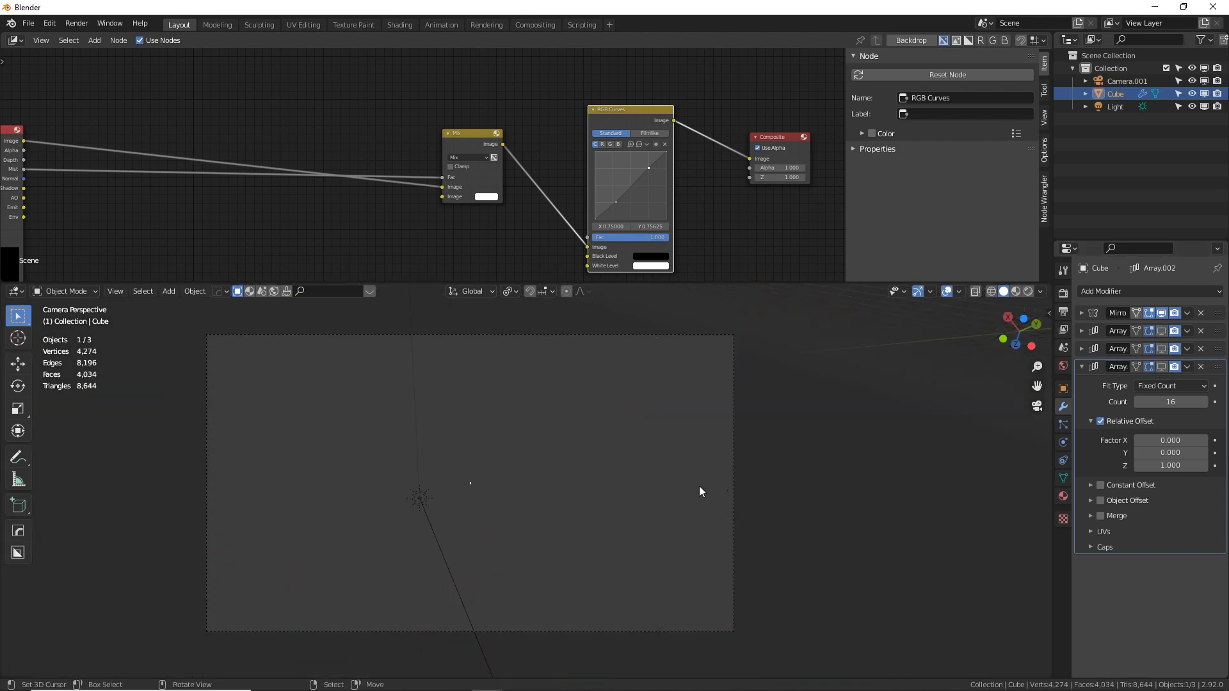
key("KP_Decimal")
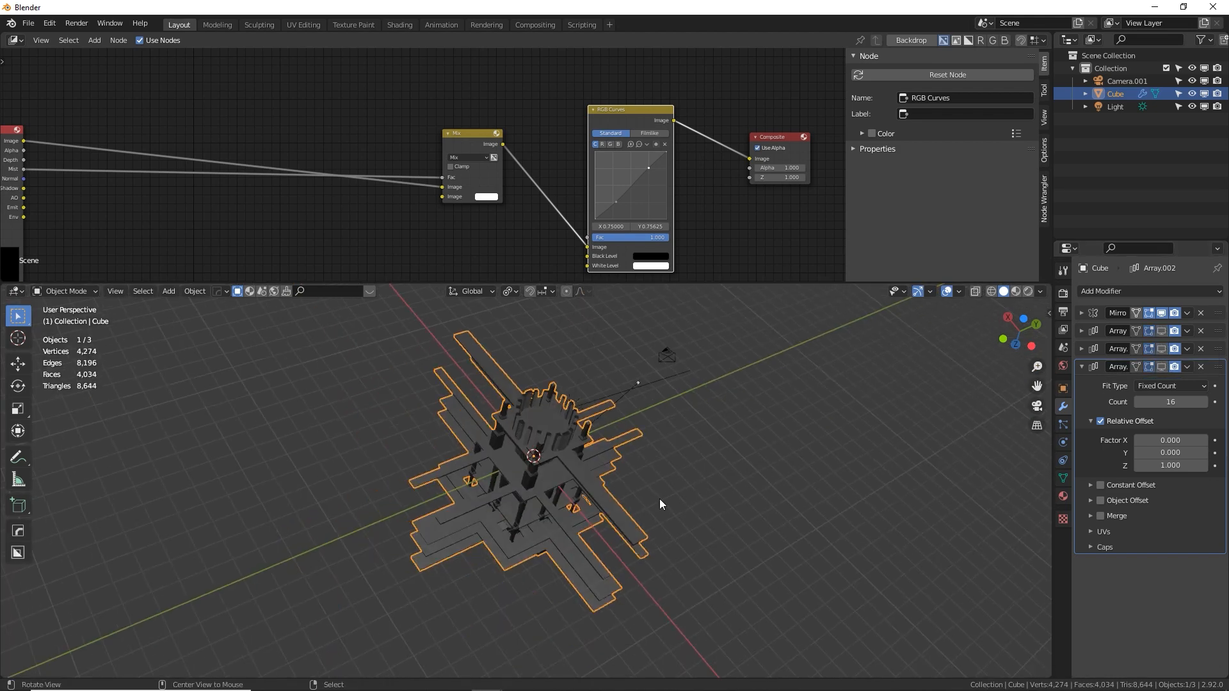
middle_click_drag(659, 498, 489, 520)
scroll(489, 519, "up", 5)
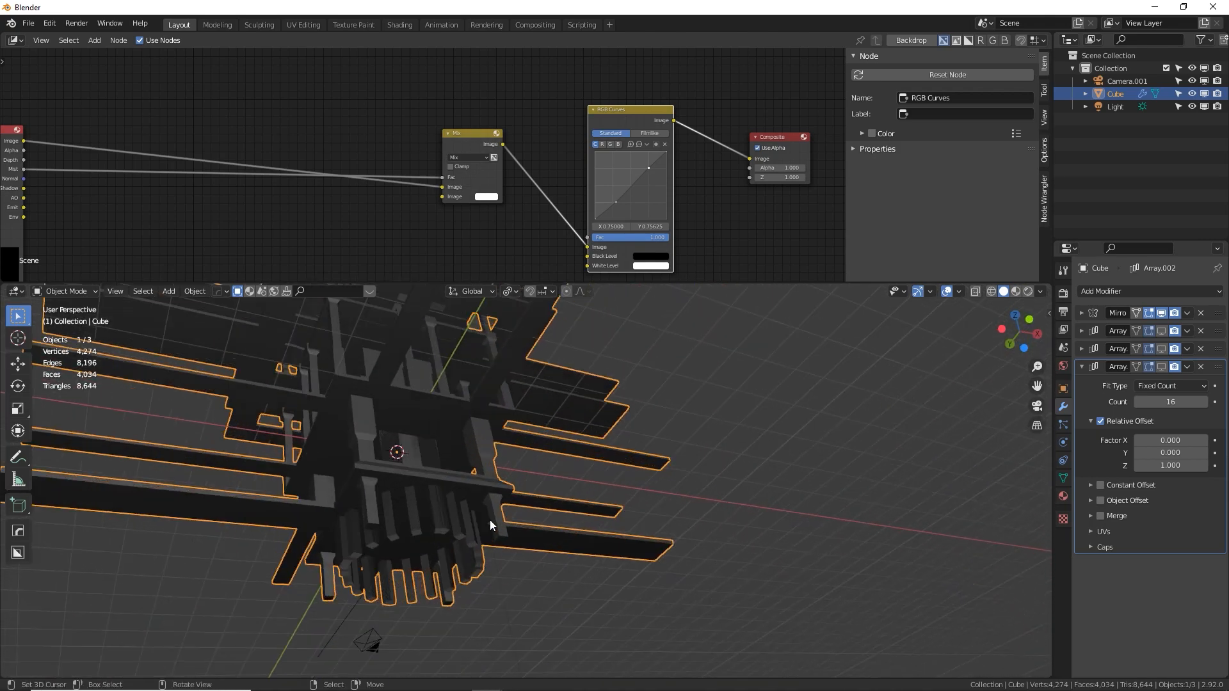
Add a cube to the tower mesh in Edit Mode and lower it along Z to the tower's underside
key("KP_1")
middle_click_drag(571, 489, 600, 366)
key("Tab")
key("shift+a")
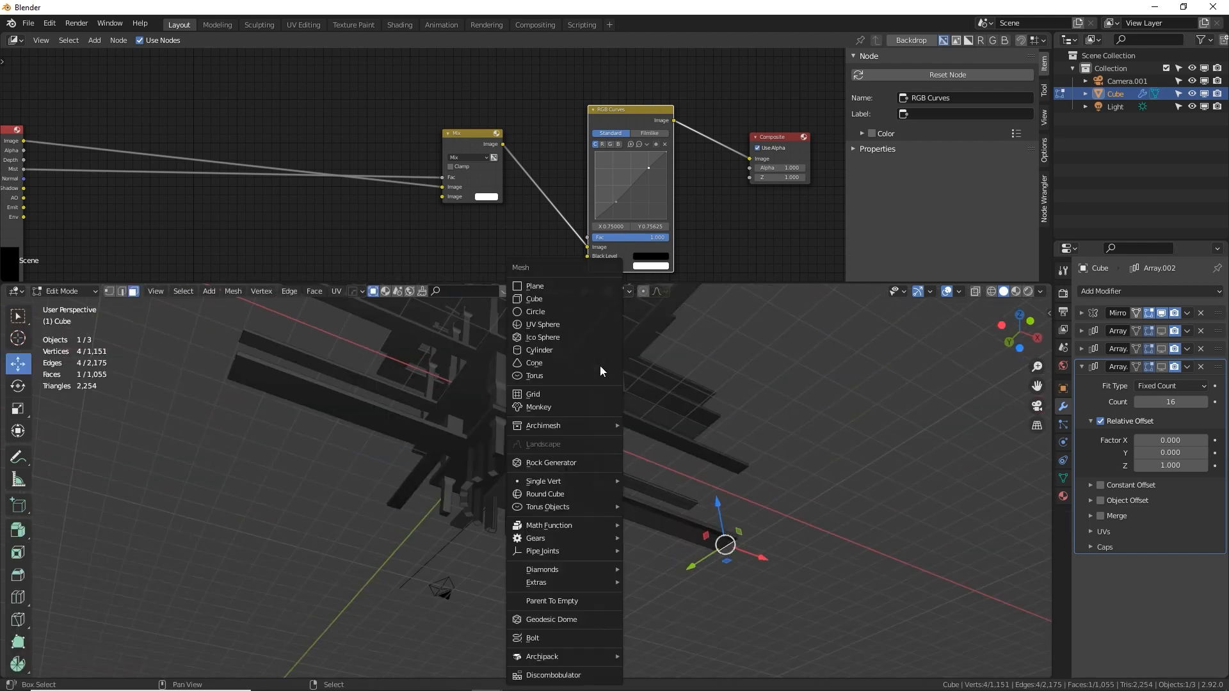
left_click(557, 299)
key("g")
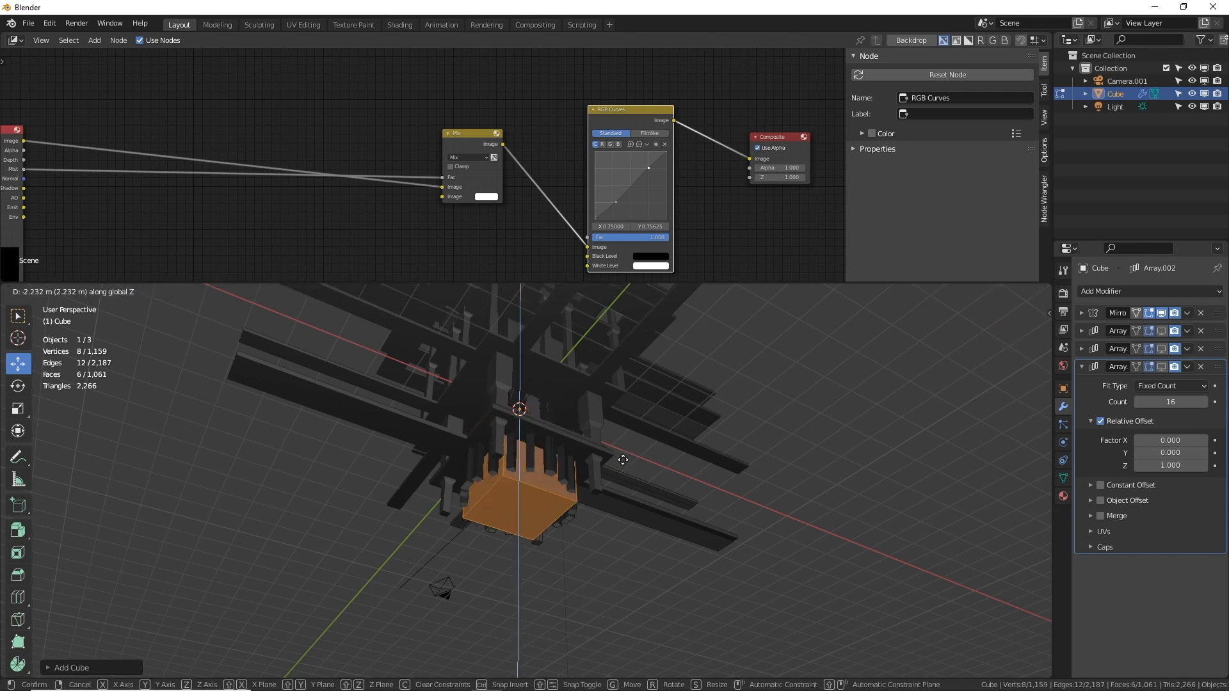
left_click(622, 492)
Offset the new cube 1 m along Y and 1 m along X so its mirrored copies surround the tower's axis
key("g")
key("y")
key("1")
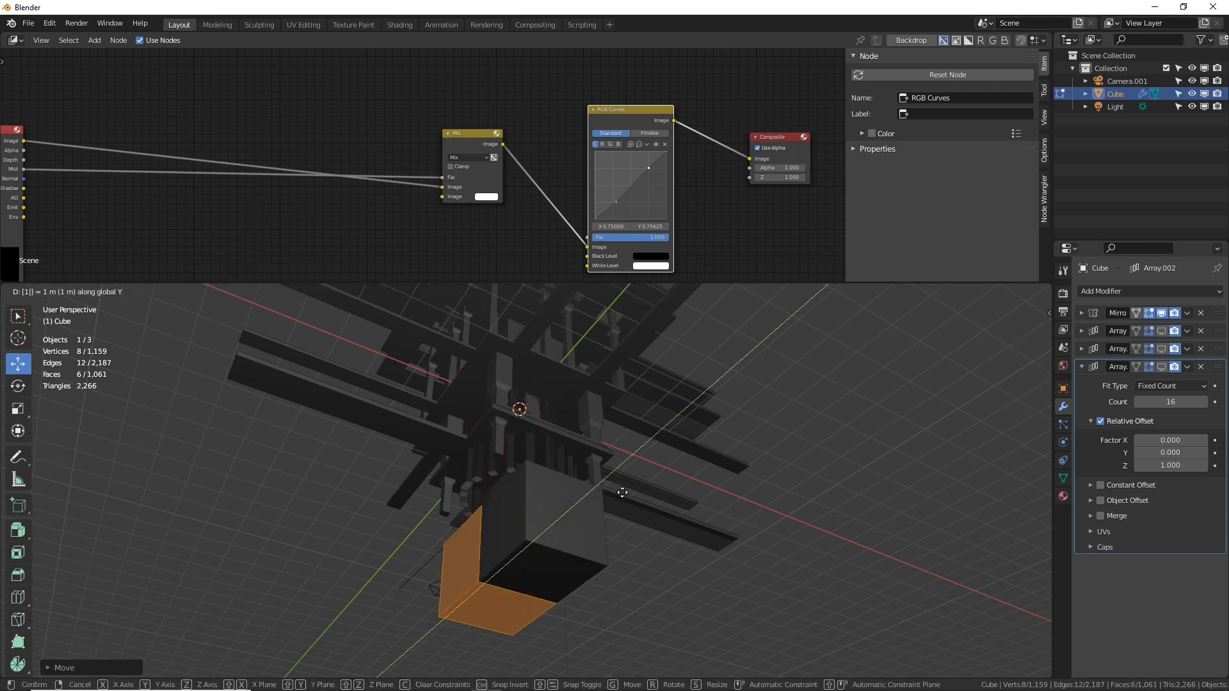
key("Return")
key("g")
key("x")
key("1")
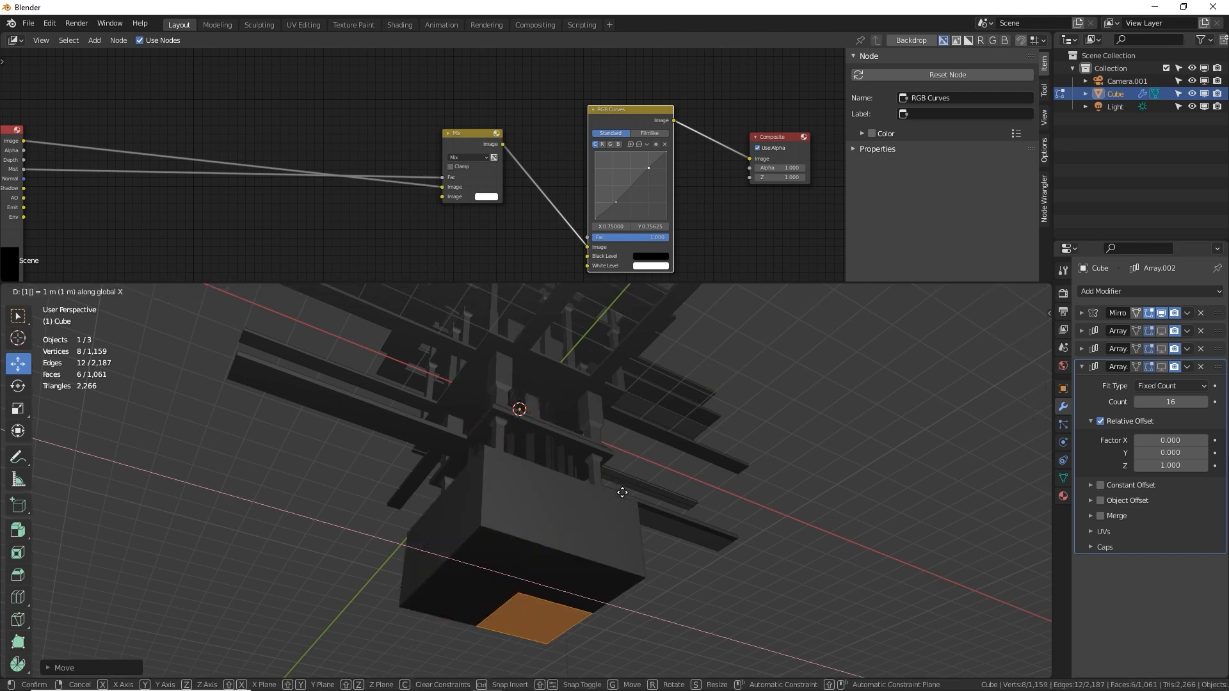
key("y")
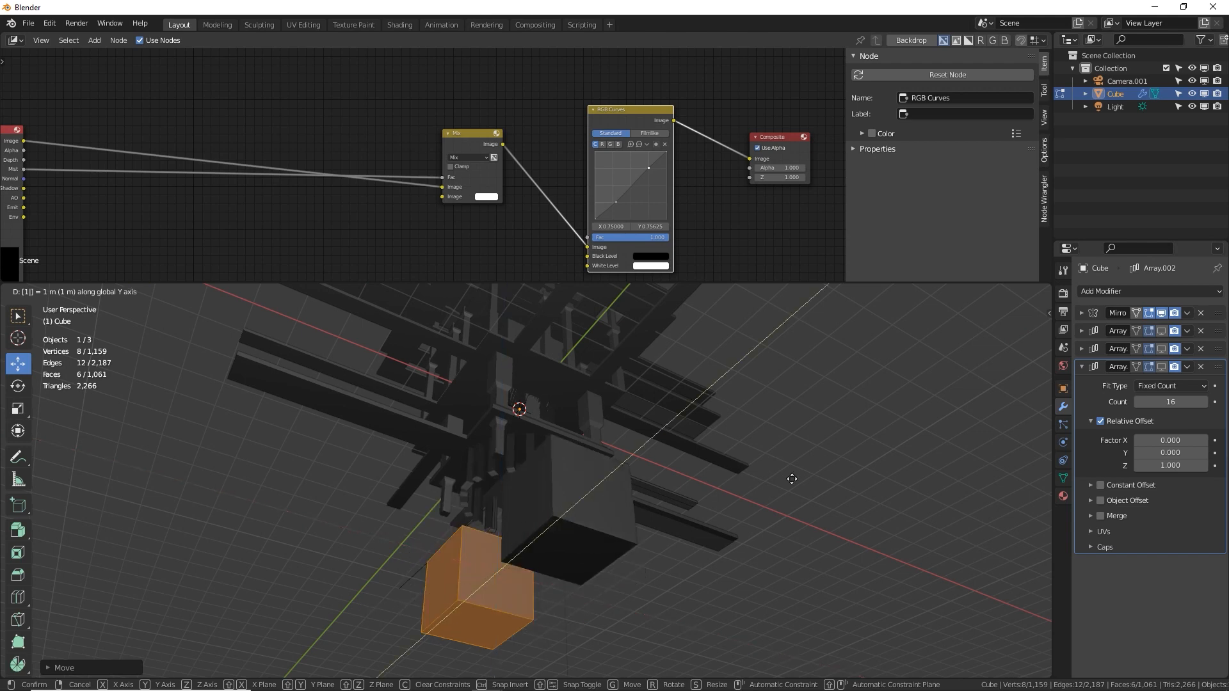
Flatten the cube along Z into a thin slab and raise it against the feet of the lower columns
key("s")
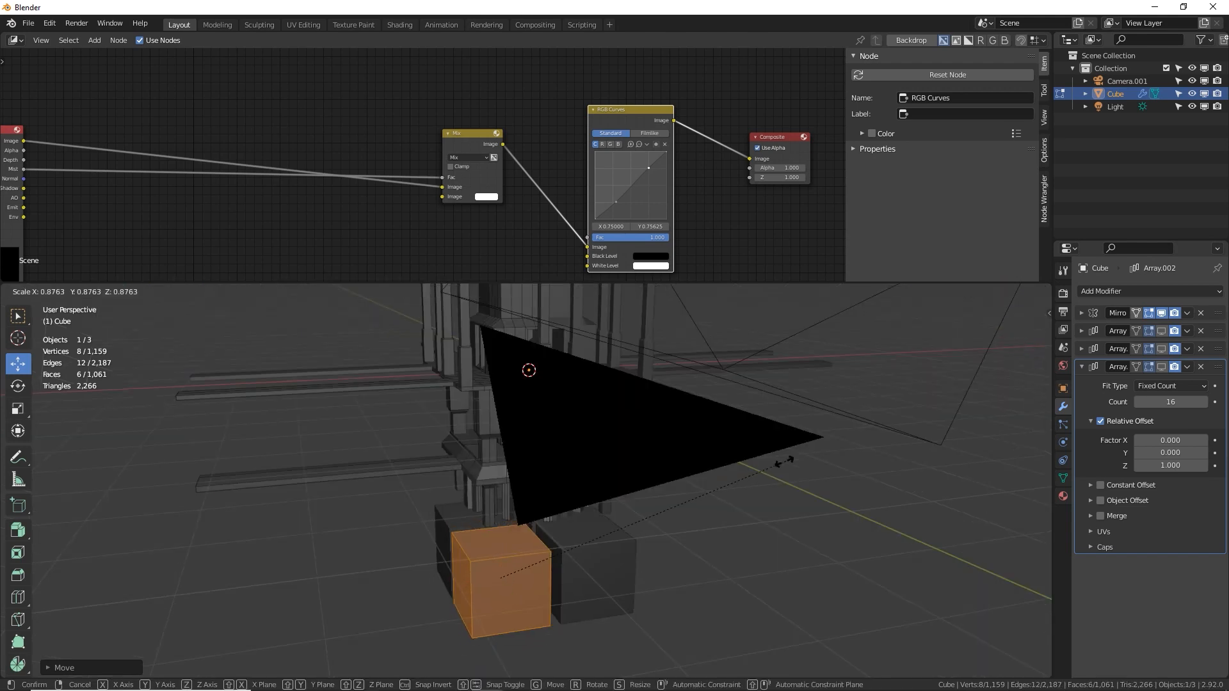
key("z")
left_click(529, 567)
key("g")
key("z")
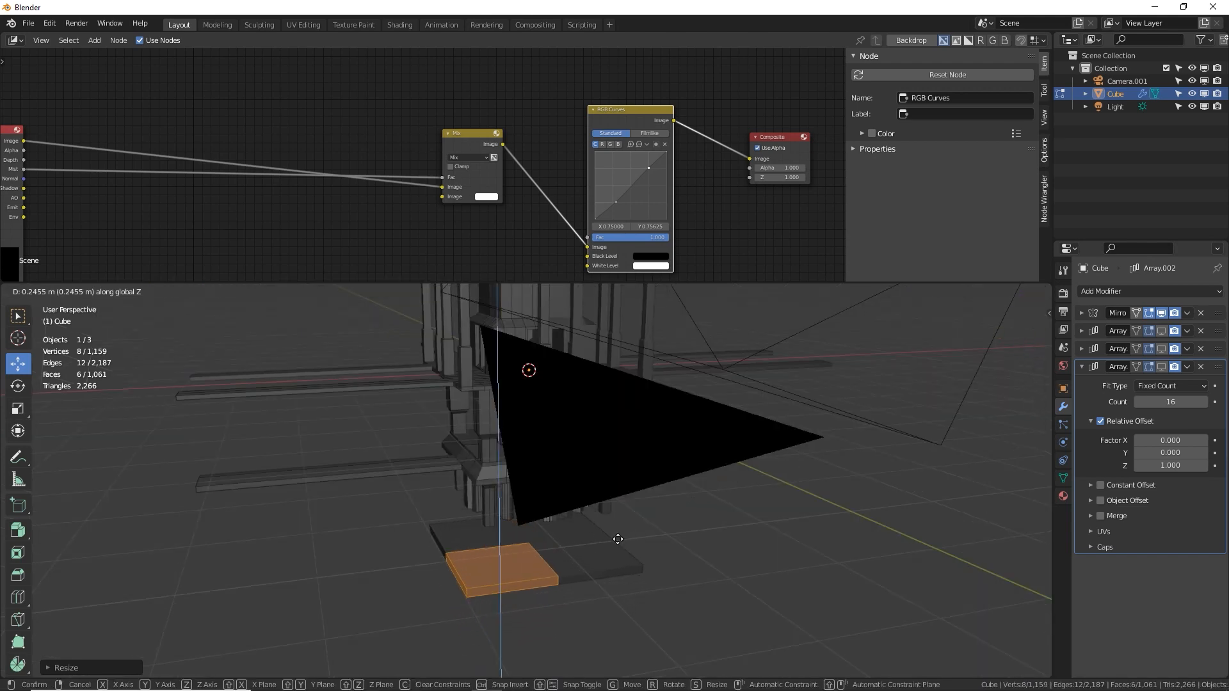
left_click(627, 513)
middle_click_drag(627, 512, 561, 532)
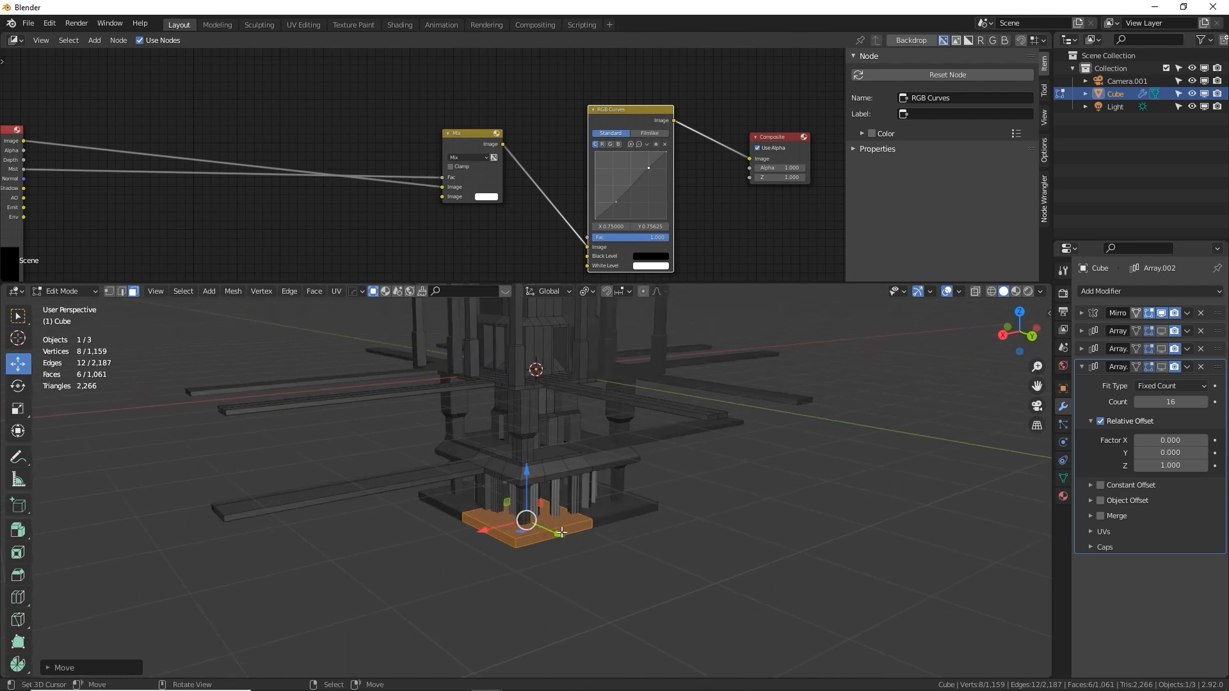
key("KP_Decimal")
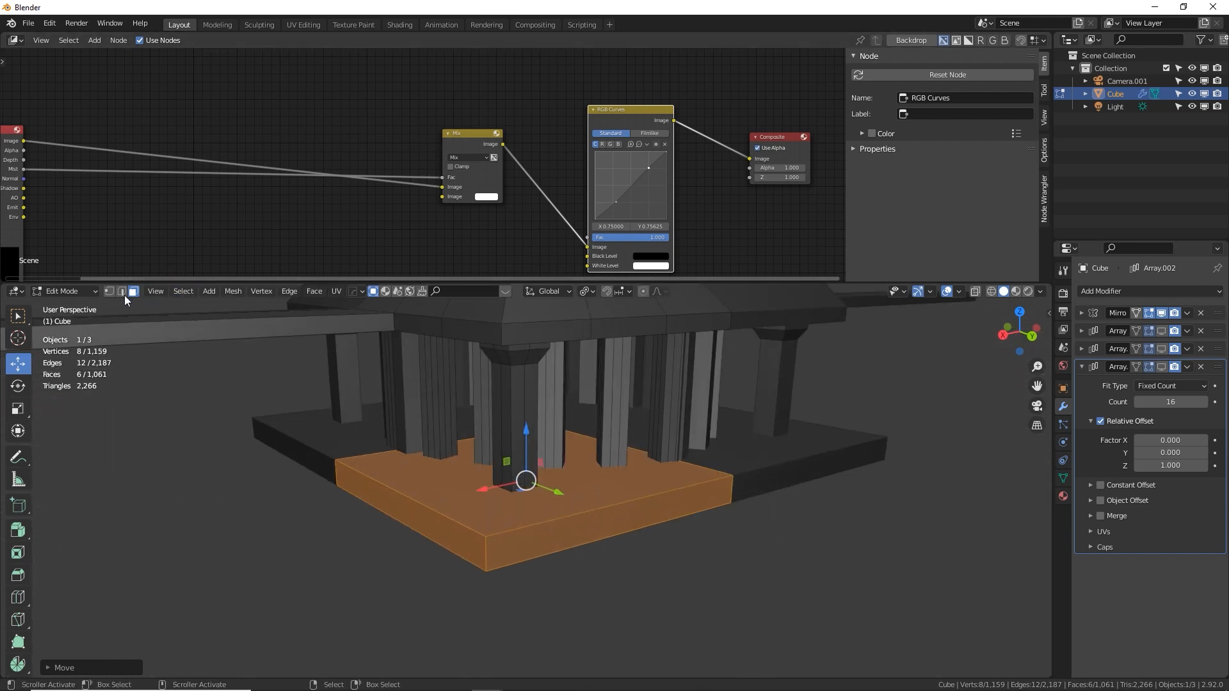
Bevel the slab's outer vertical corner edge into a wide chamfer and return to Object Mode
left_click(121, 292)
left_click(485, 552)
middle_click_drag(598, 488, 508, 551)
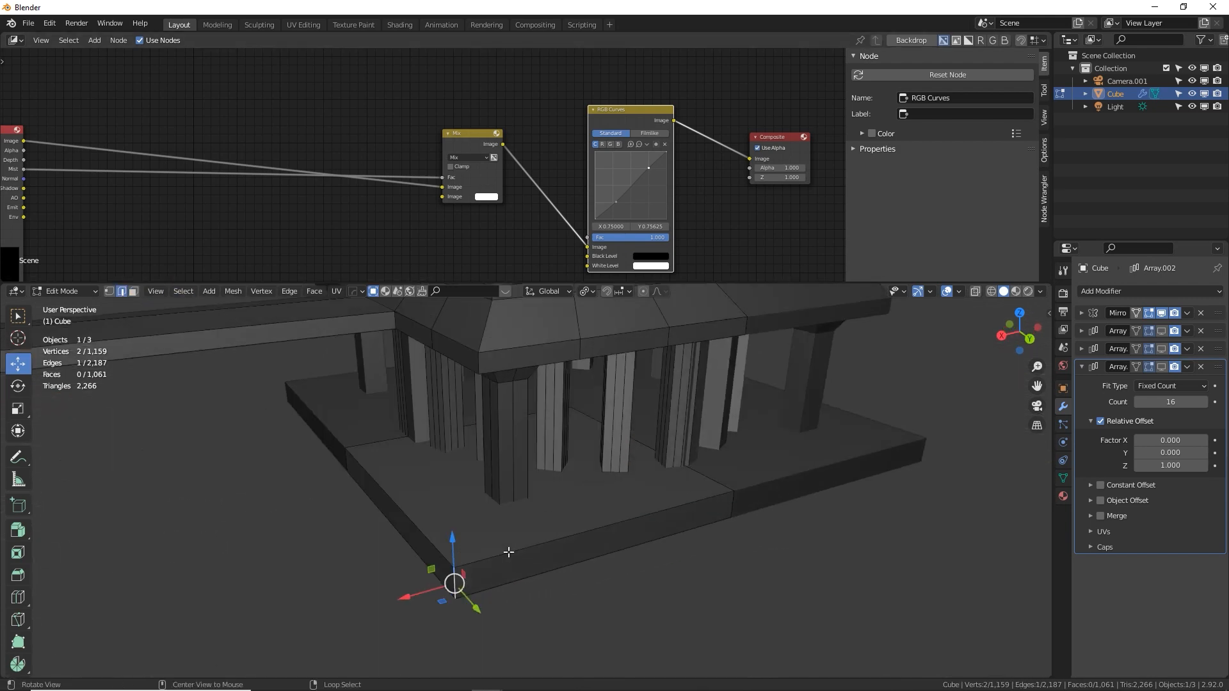
key("ctrl+b")
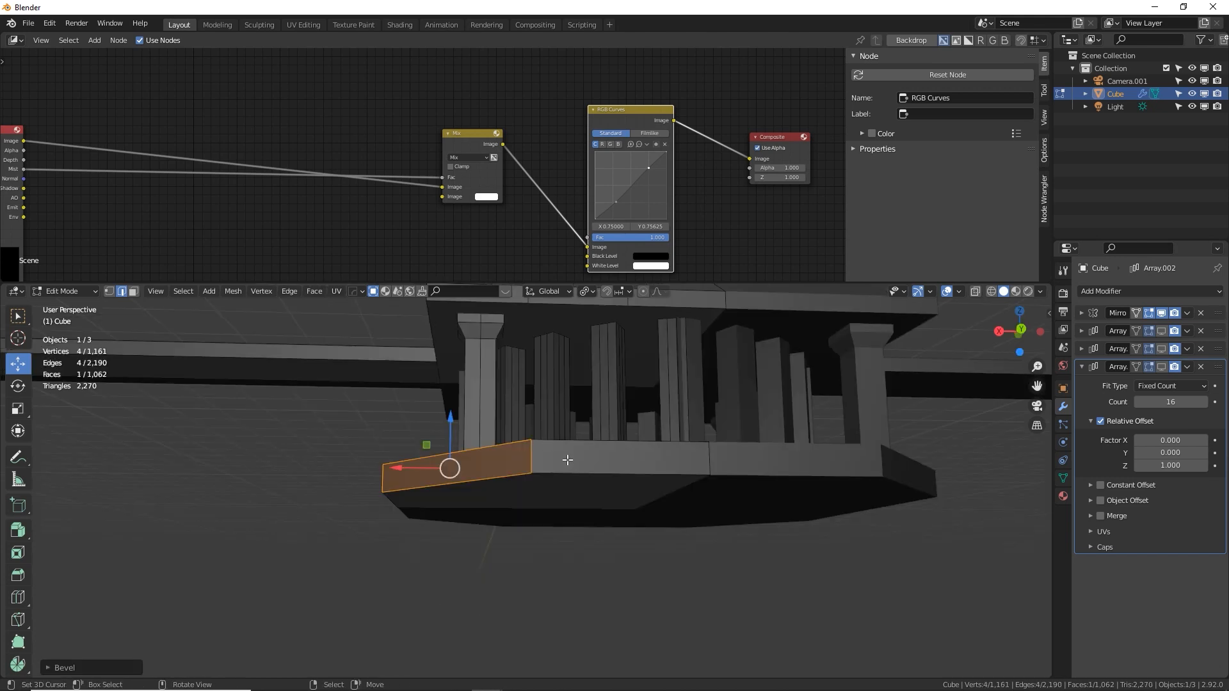
middle_click_drag(567, 459, 490, 402)
key("Tab")
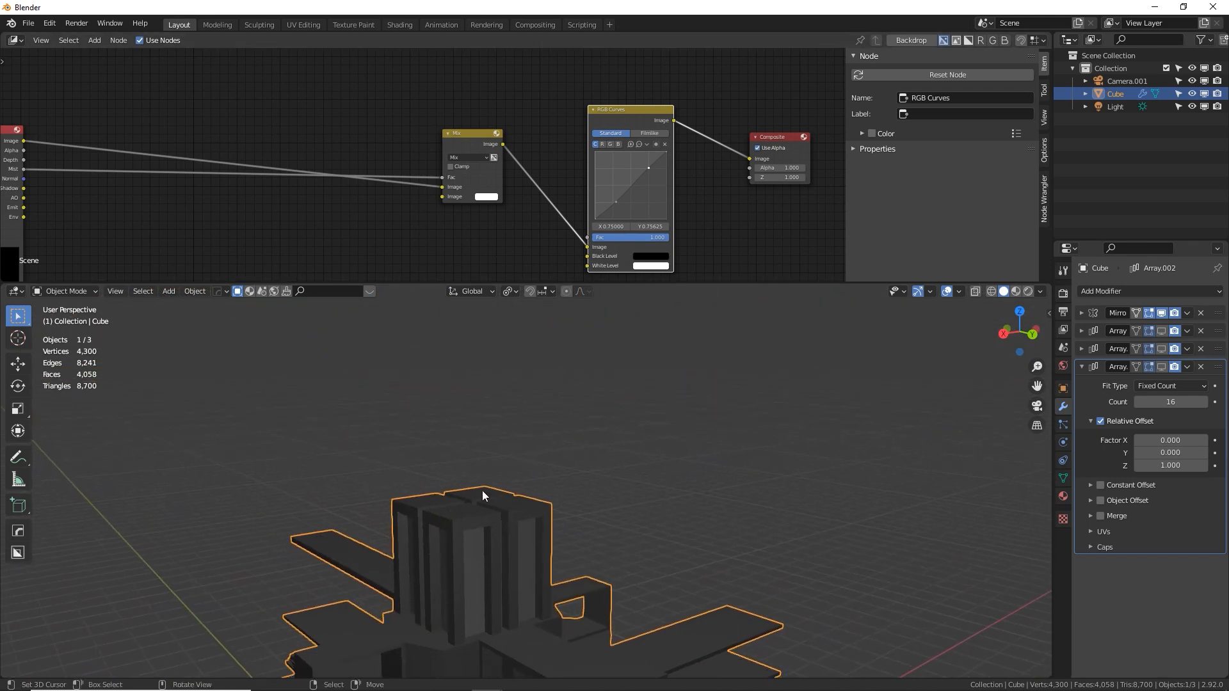
Turn the viewport display of the tower's three Array modifiers back on and return to the camera view
middle_click_drag(481, 490, 539, 509)
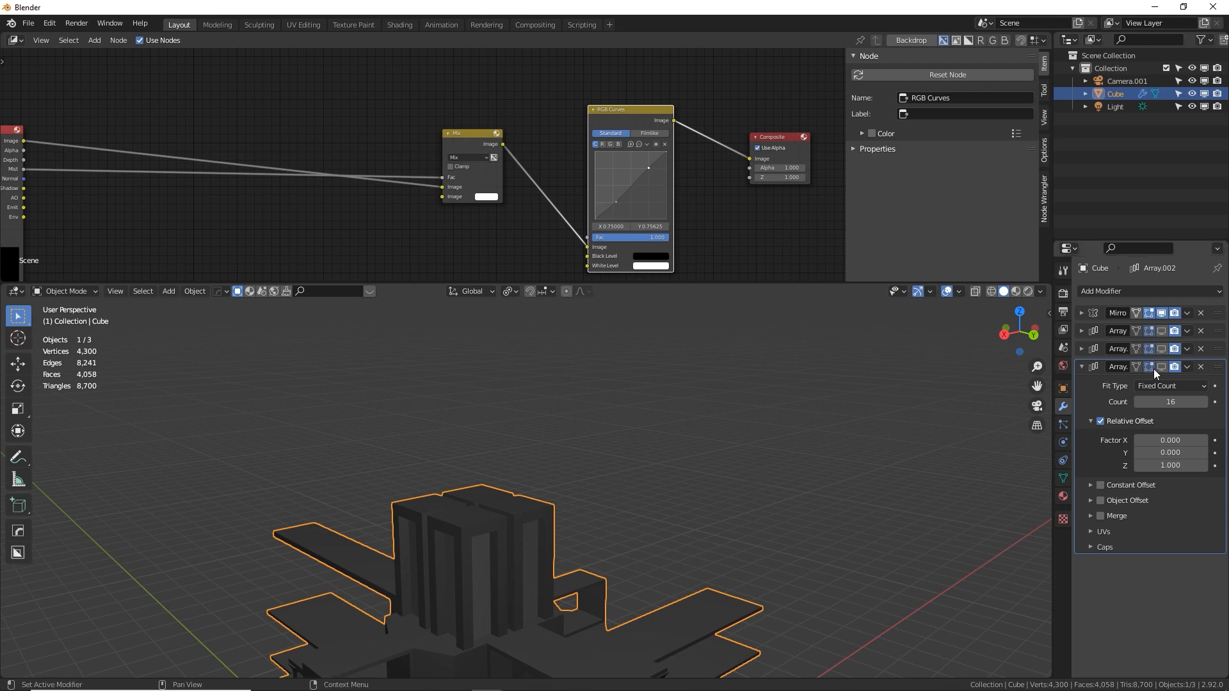
left_click(1165, 330)
middle_click_drag(732, 513, 787, 536)
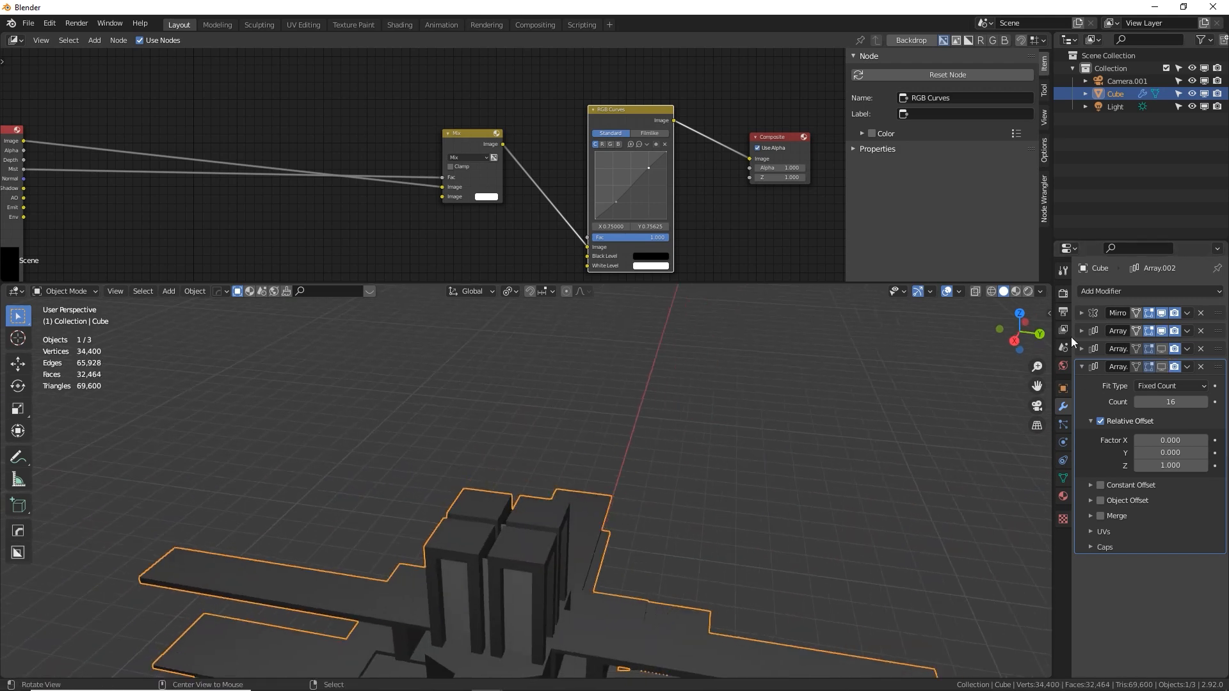
middle_click_drag(1030, 403, 96, 385)
left_click(1161, 349)
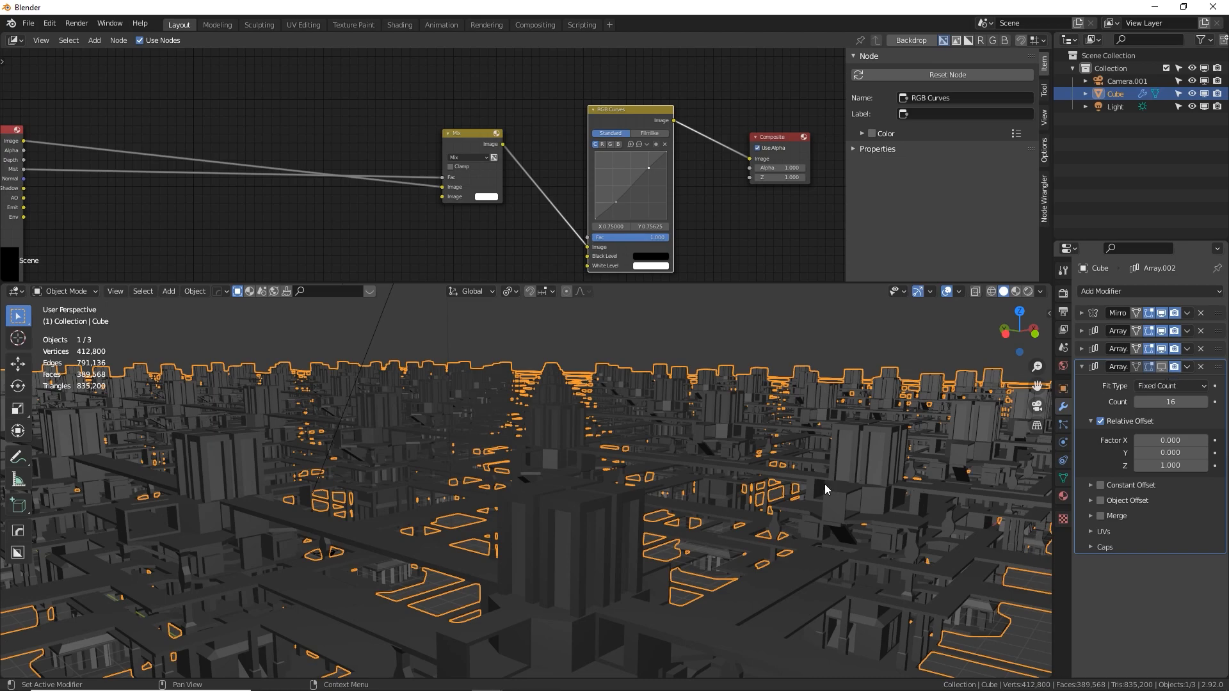
middle_click_drag(815, 488, 670, 425)
key("KP_0")
Select the camera, try shifting it along Y, and try rotating it freely to a new viewing angle
right_click(617, 334)
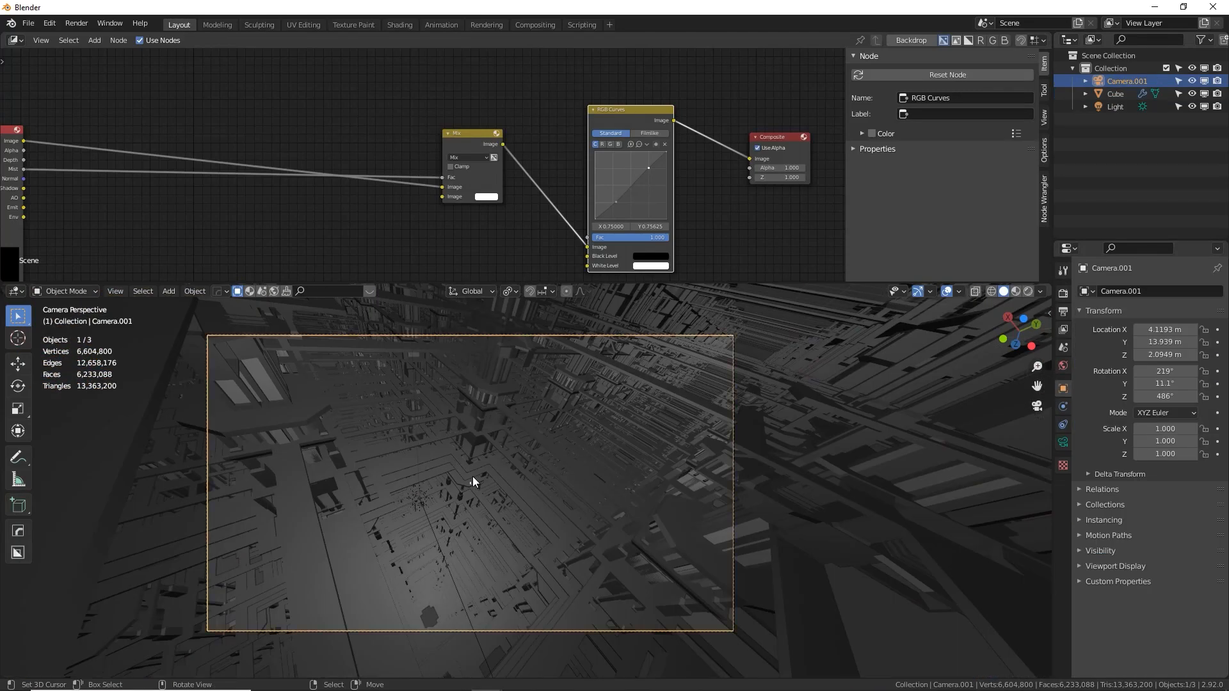
key("g")
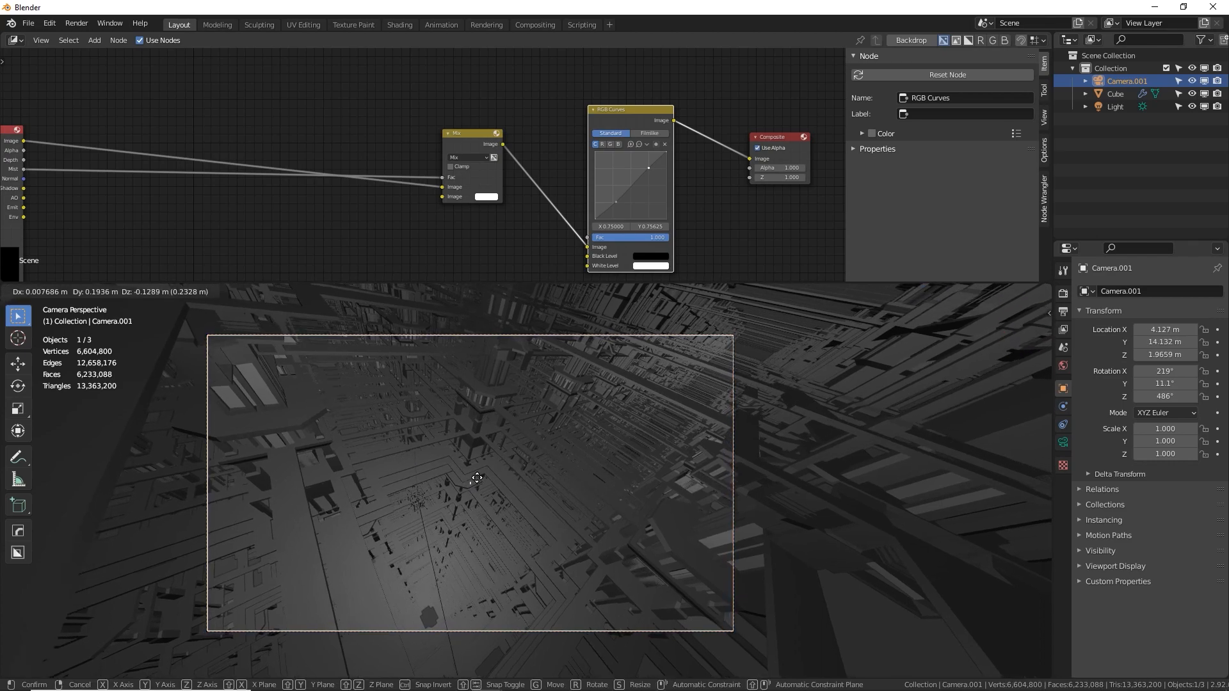
key("y")
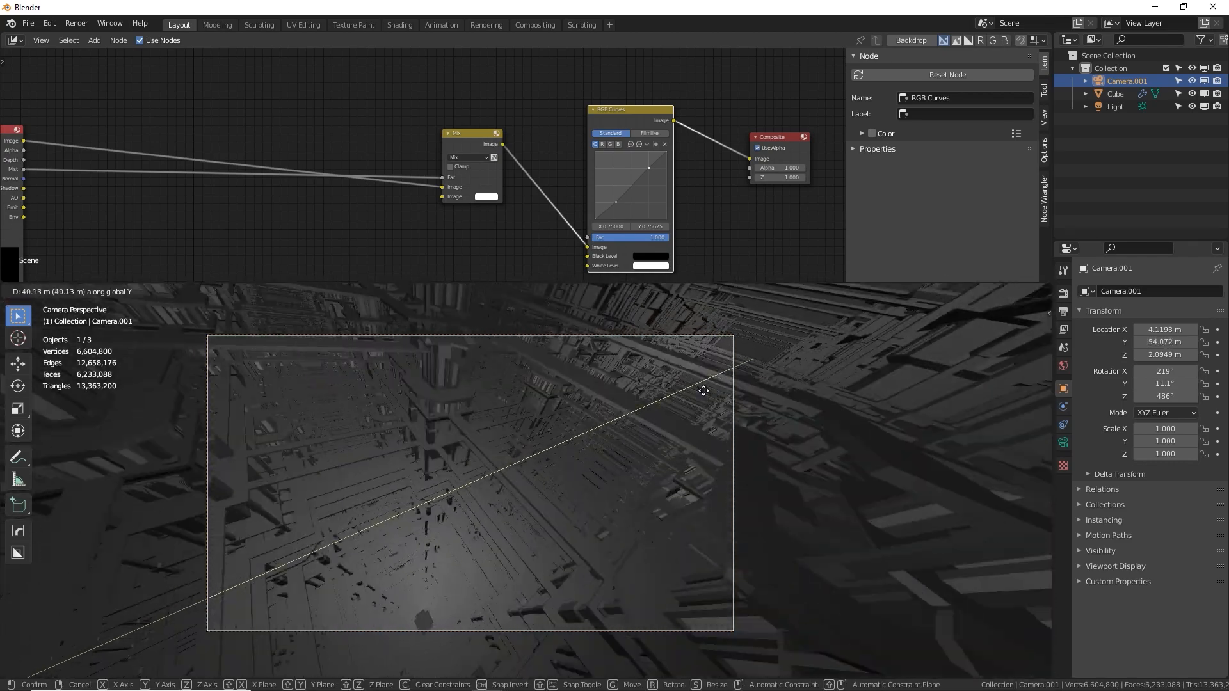
key("r")
key("r")
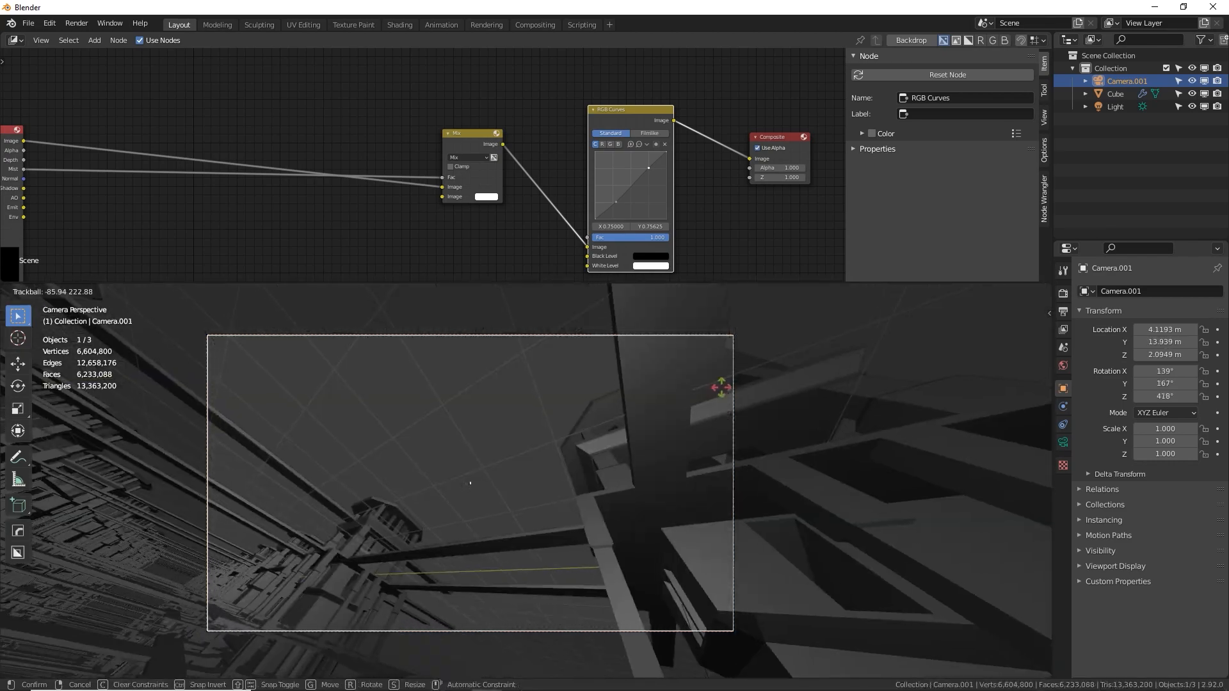
left_click(667, 462)
Try raising the camera along Z to about 25.7 m, then reposition it to about 57 m high
key("g")
key("z")
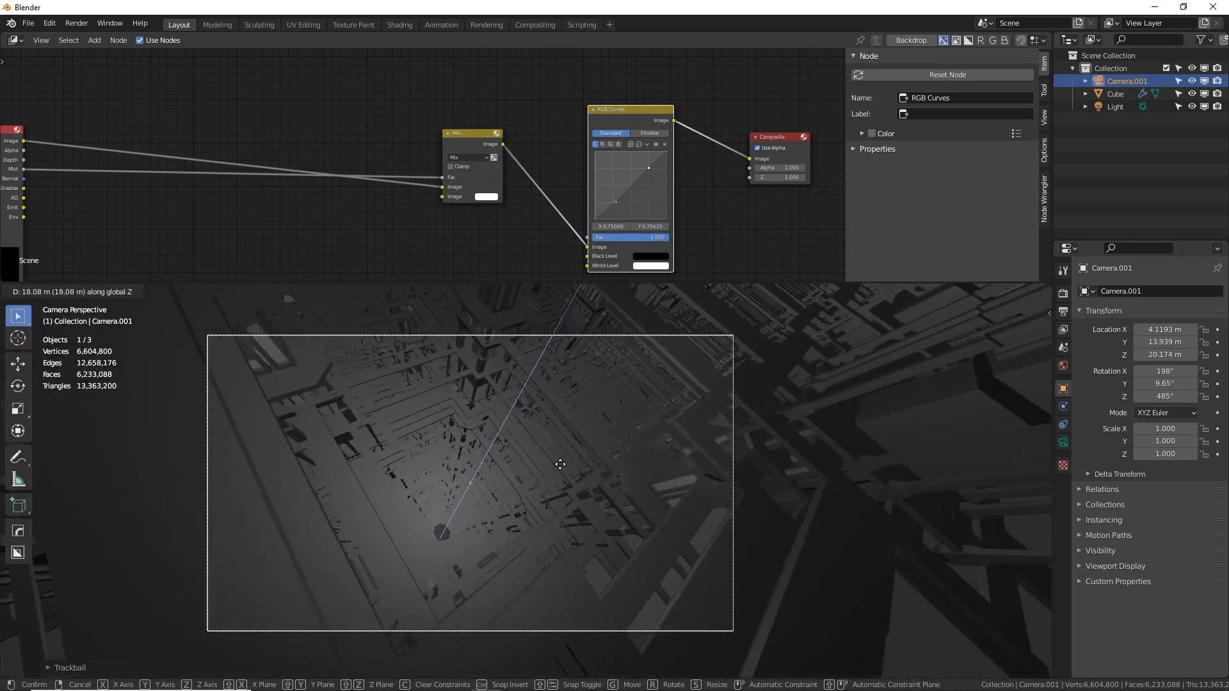
left_click(442, 530)
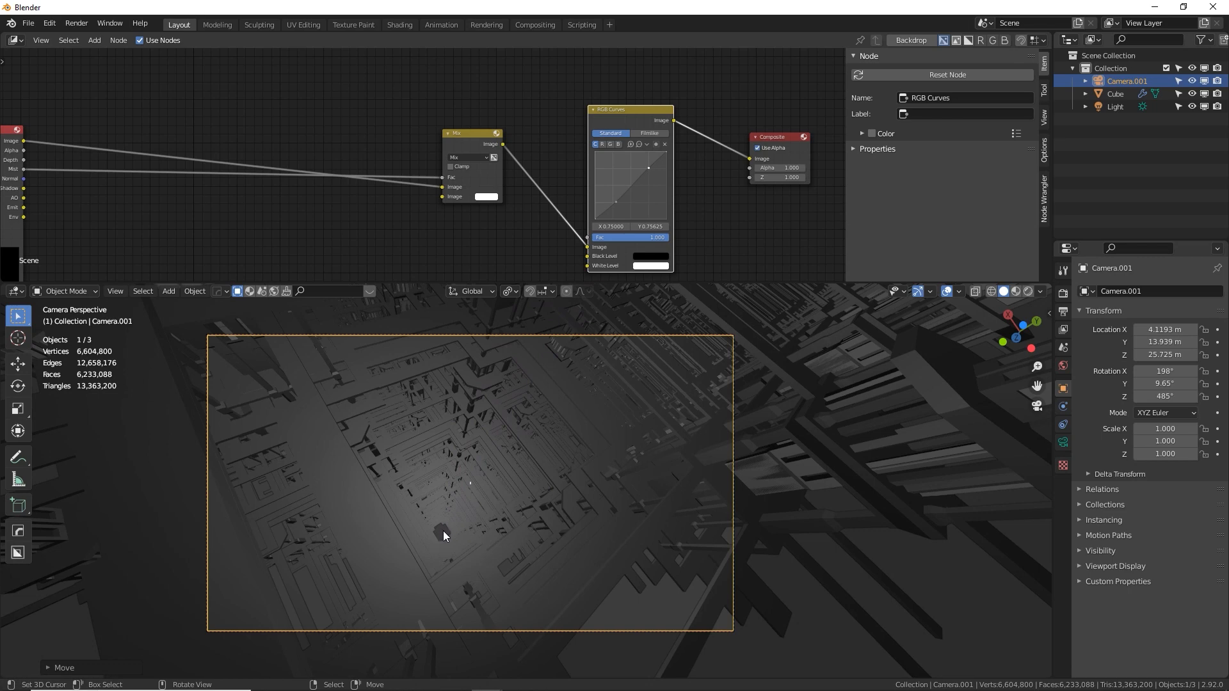
key("g")
key("z")
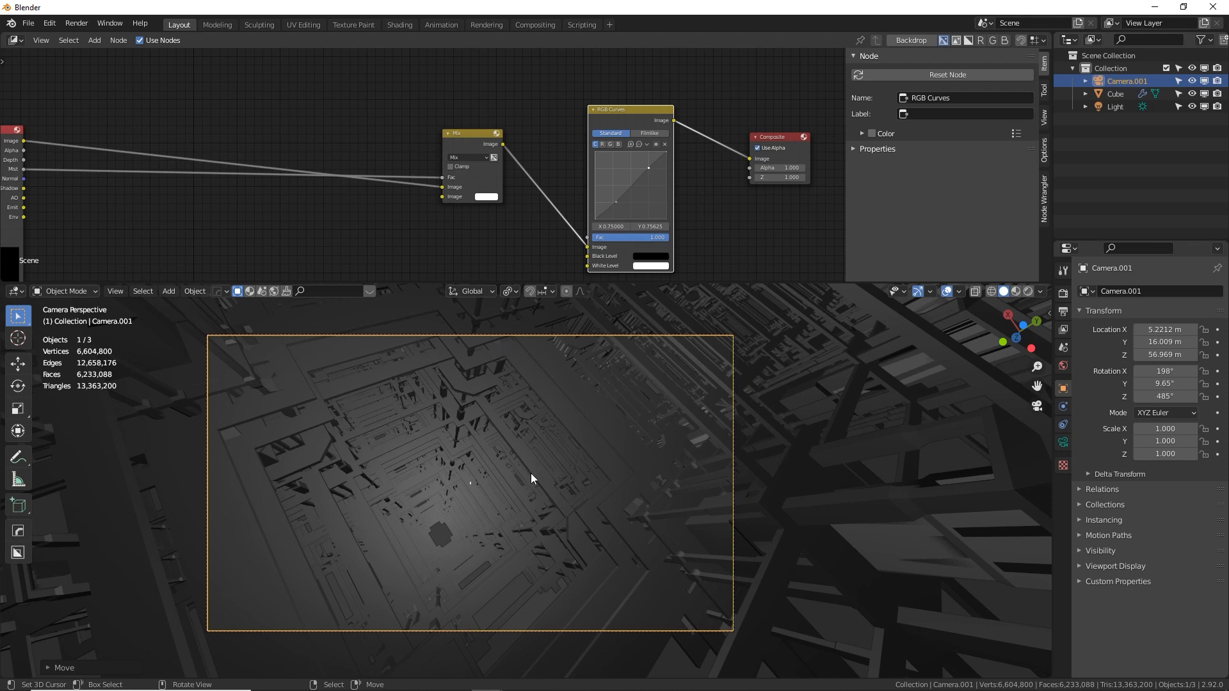
Undo the camera's recent moves and rotation
key("ctrl+z")
key("ctrl+z")
key("ctrl+z")
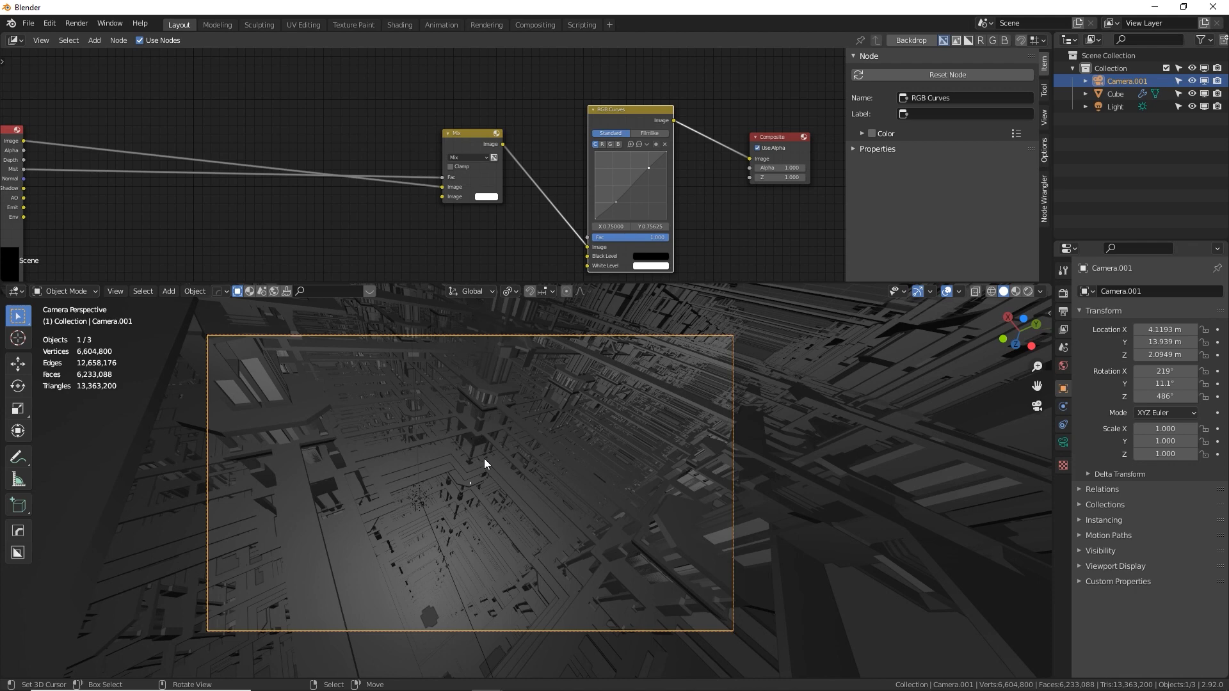
Place the 3D cursor near the middle of the camera view with nothing selected, and enlarge the 3D viewport over the compositor
left_click(435, 439)
key("alt+a")
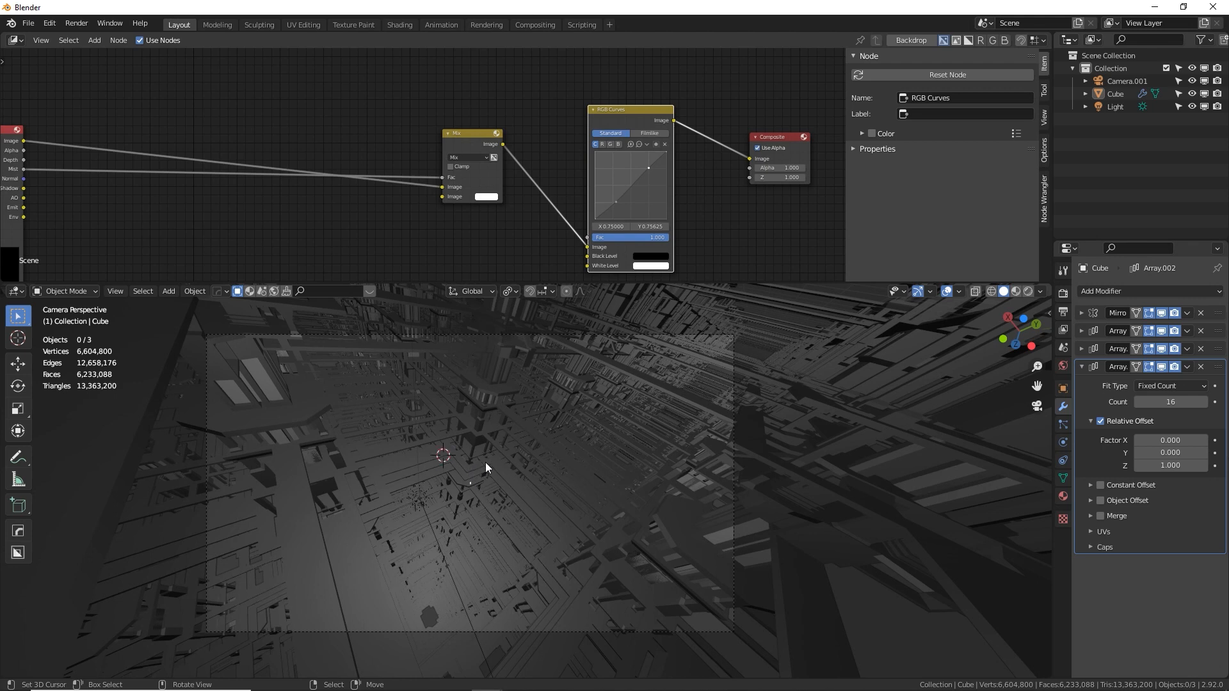
middle_click_drag(485, 462, 494, 451, "shift")
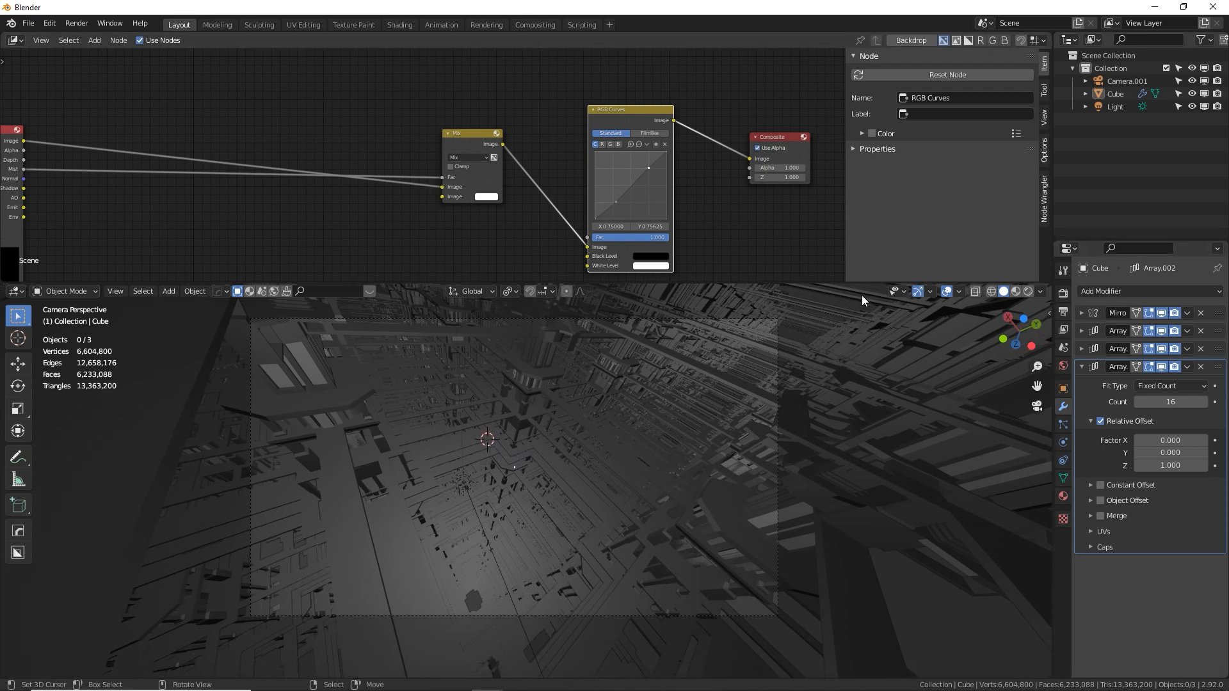
left_click_drag(869, 280, 832, 116)
scroll(713, 228, "up", 5)
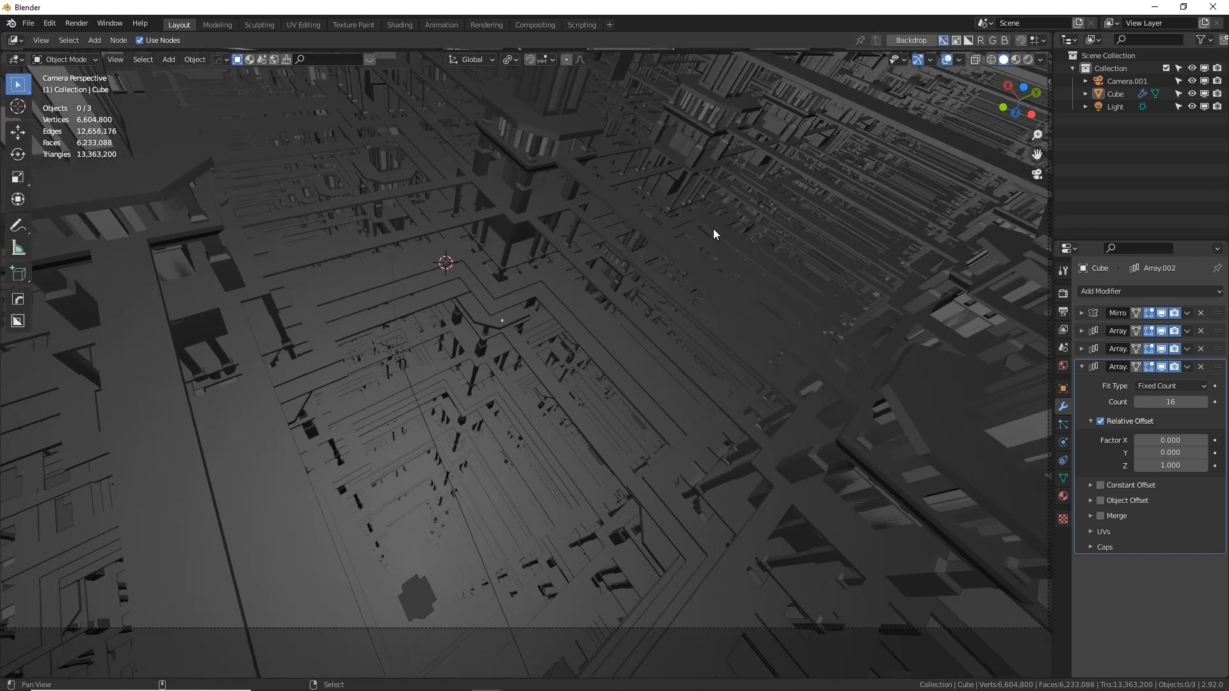
middle_click_drag(406, 298, 449, 313, "shift")
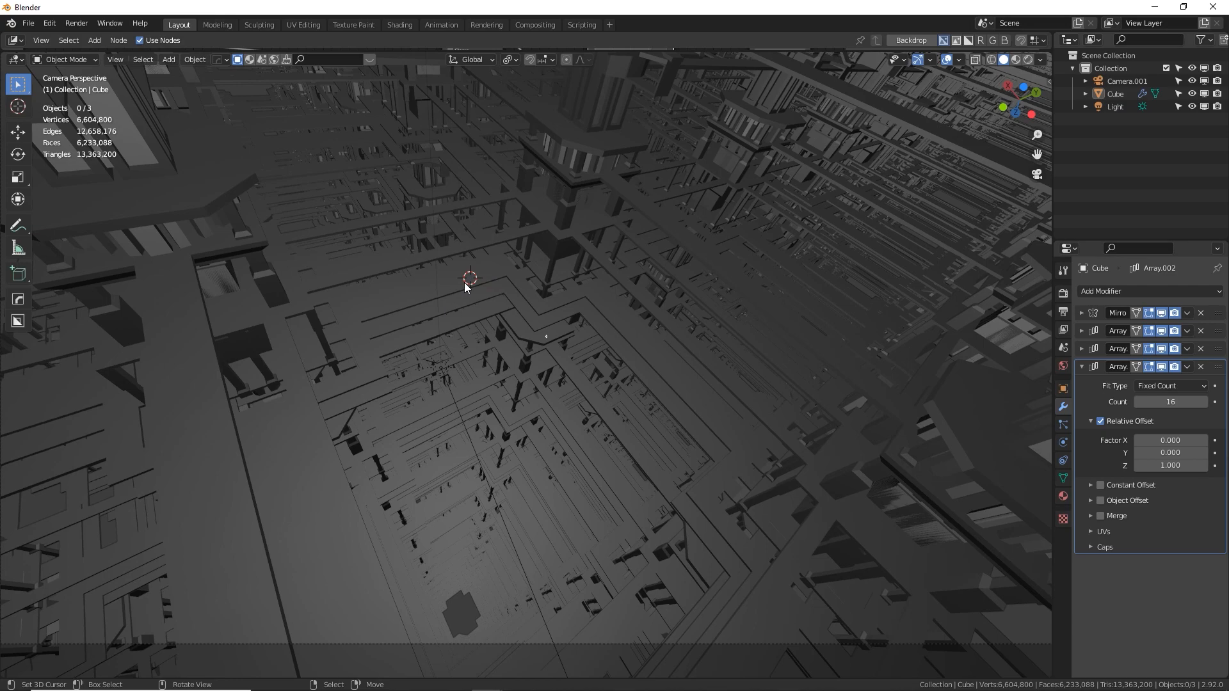
middle_click_drag(465, 286, 460, 355)
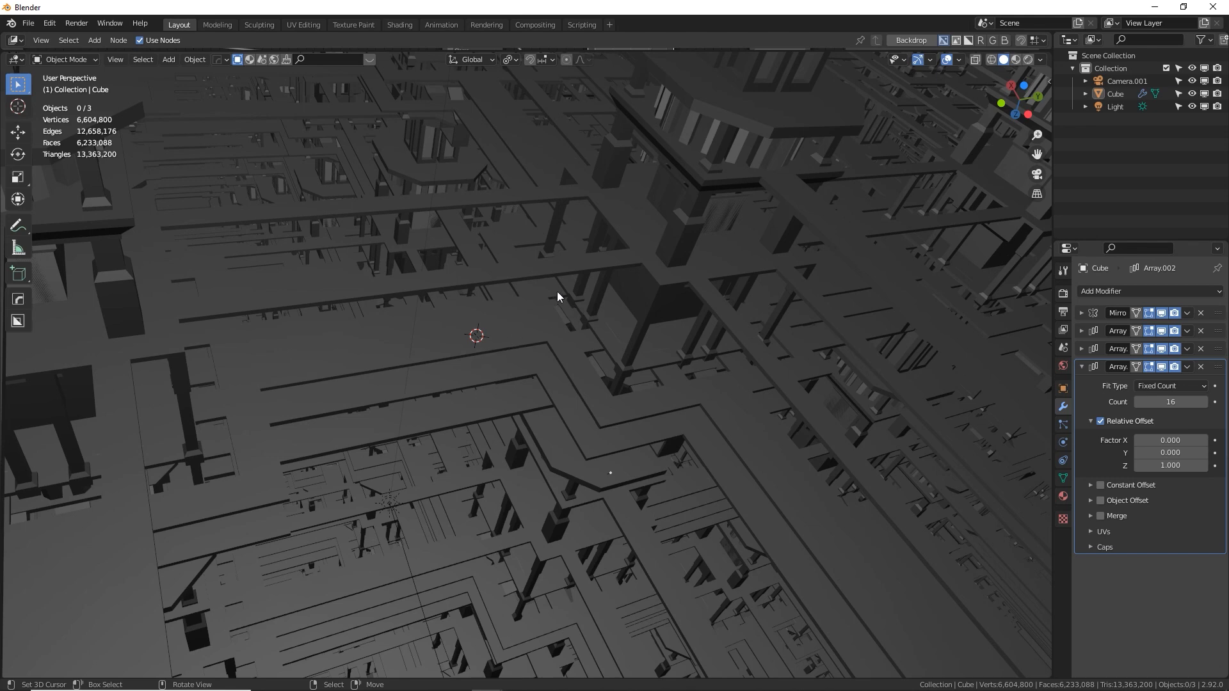
Add a Bezier curve at the 3D cursor
key("shift+a")
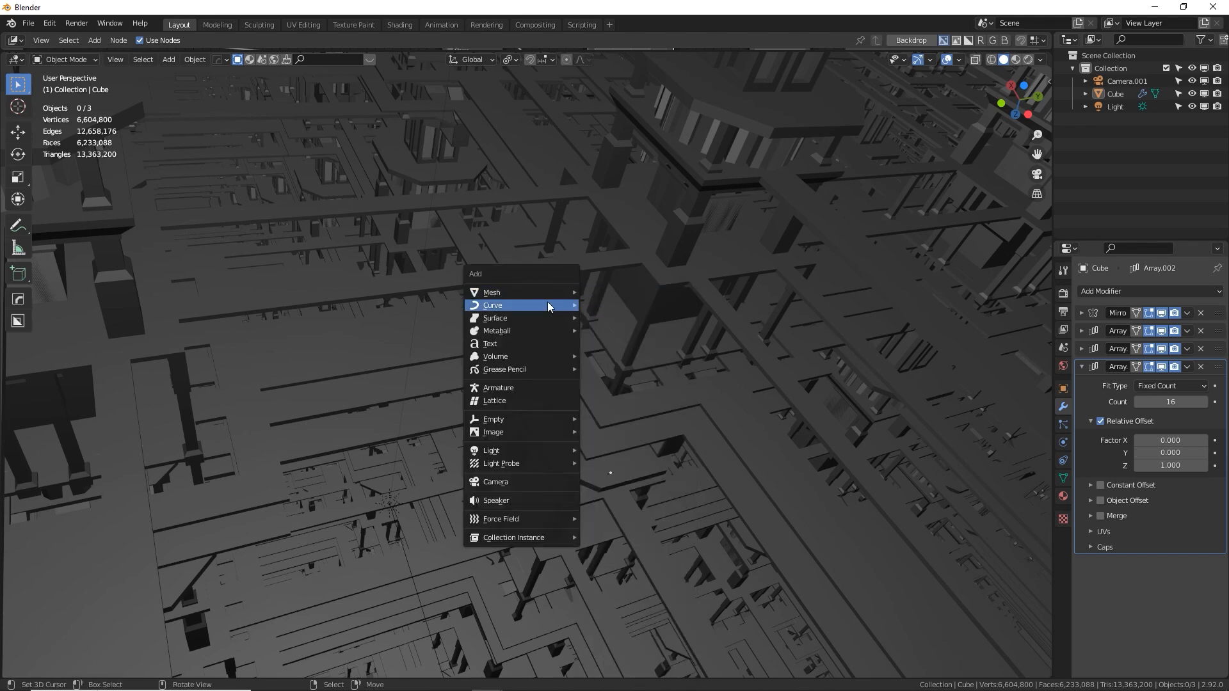
mouse_move(575, 306)
left_click(615, 305)
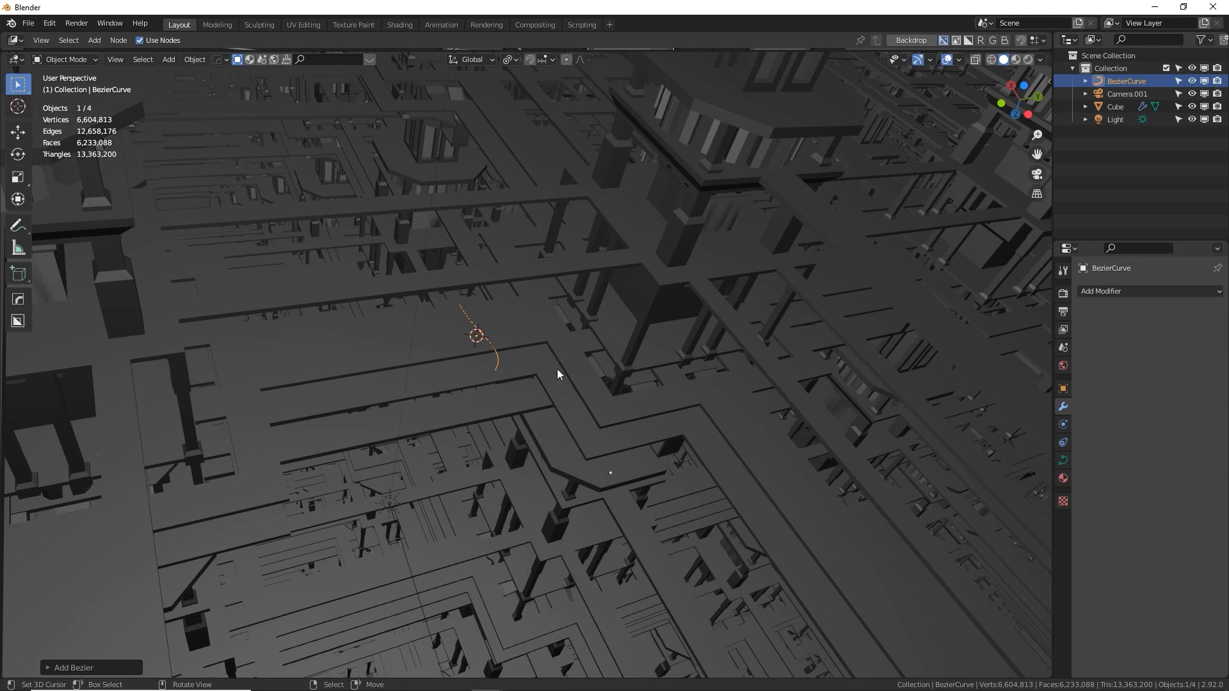
Rotate the new Bezier curve 90° about the global Z axis
key("r")
key("z")
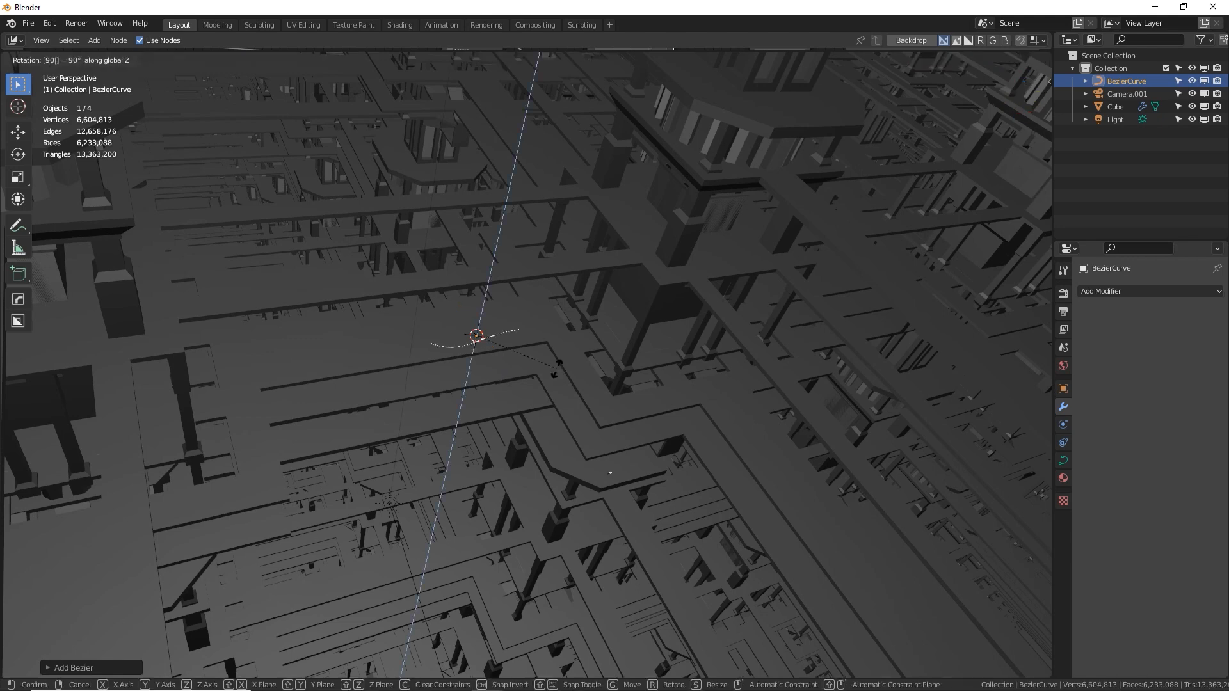
left_click(516, 342)
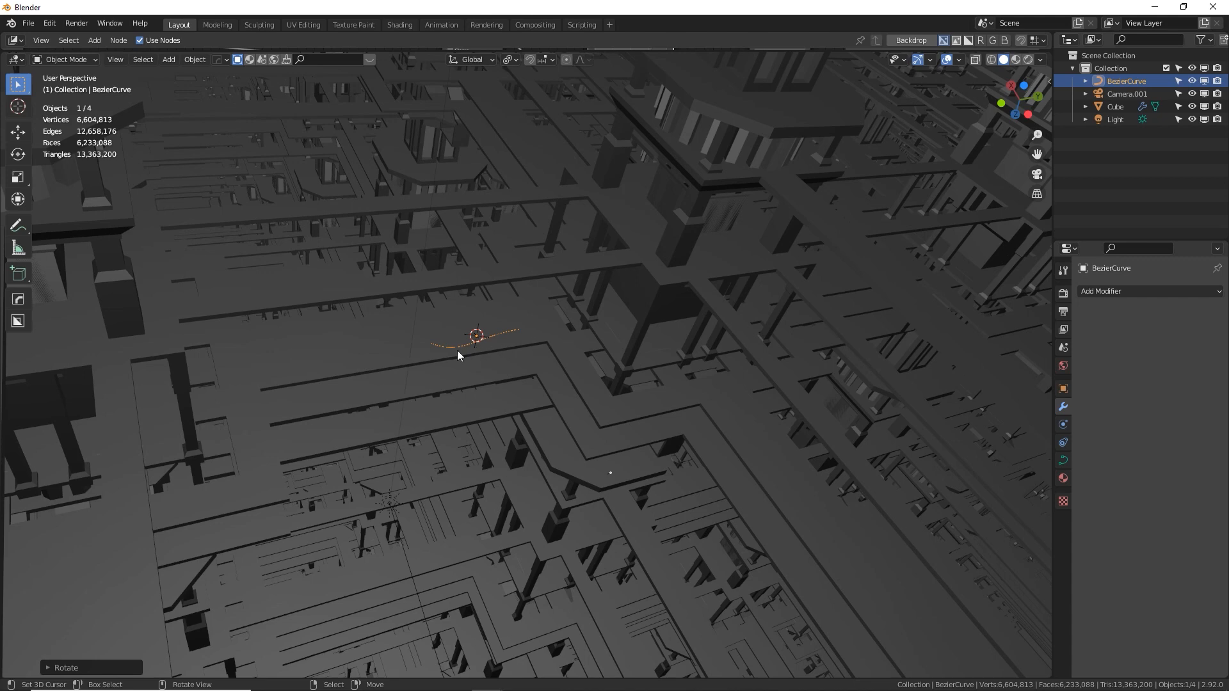
Delete one end control point of the curve and extrude the remaining point about 6 m along negative global Y
key("Tab")
left_click(431, 345)
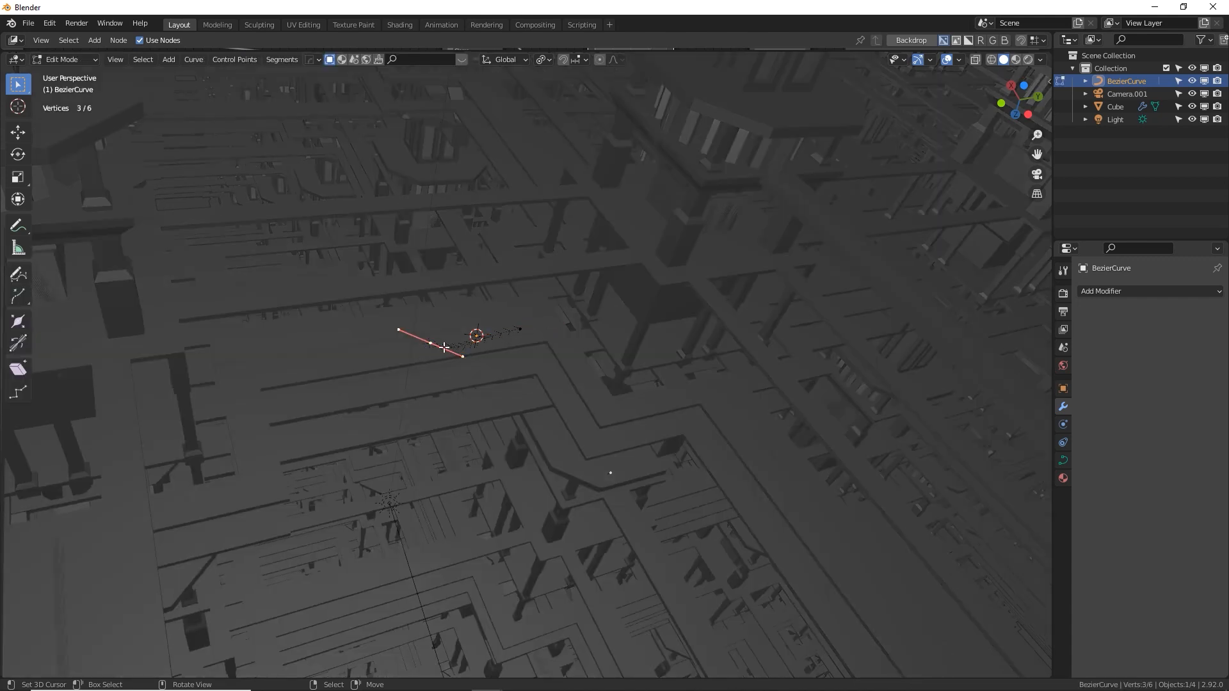
key("x")
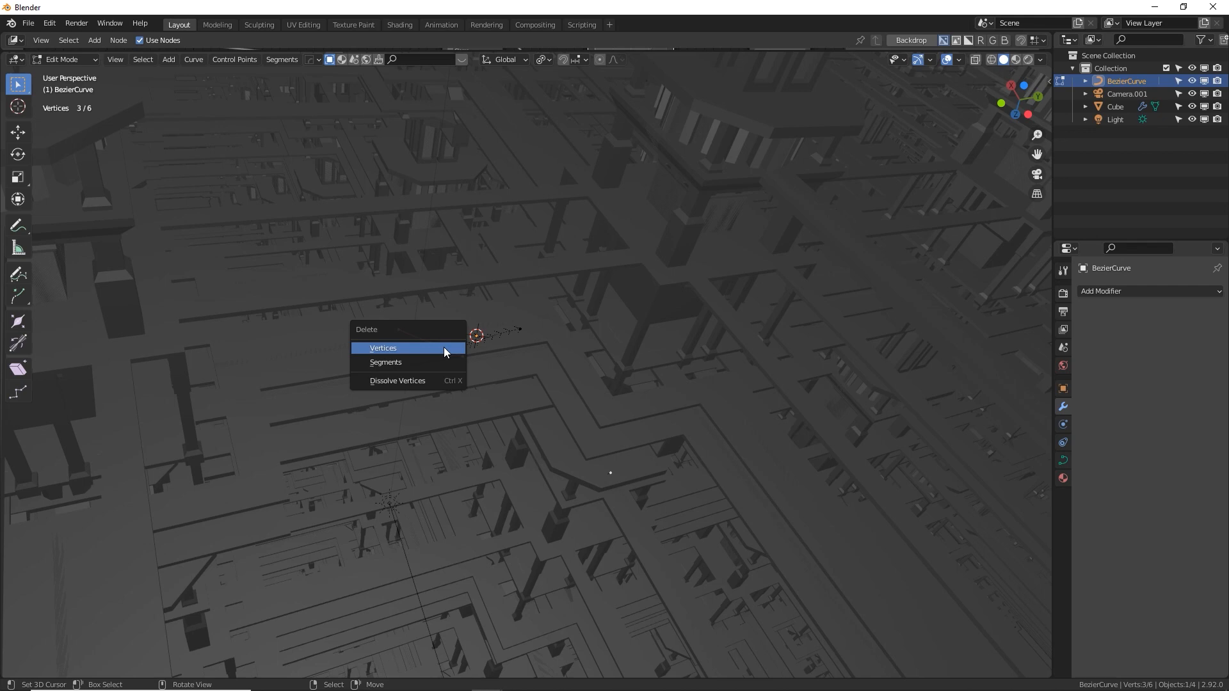
left_click(443, 347)
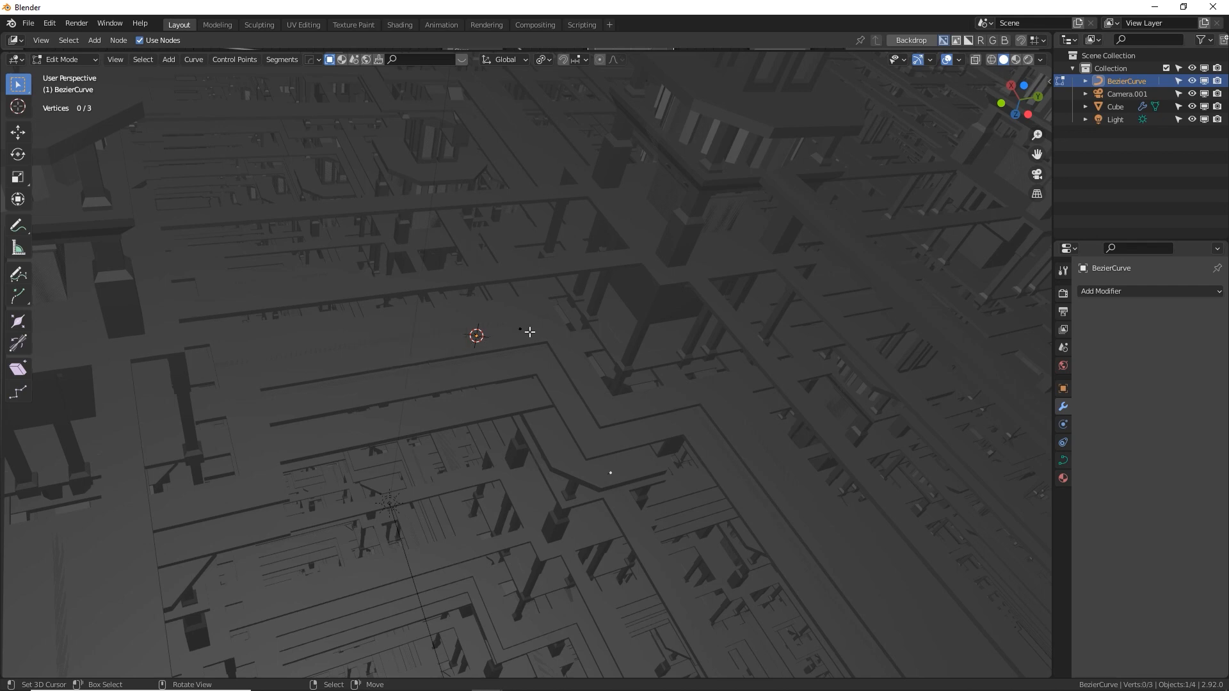
key("a")
key("e")
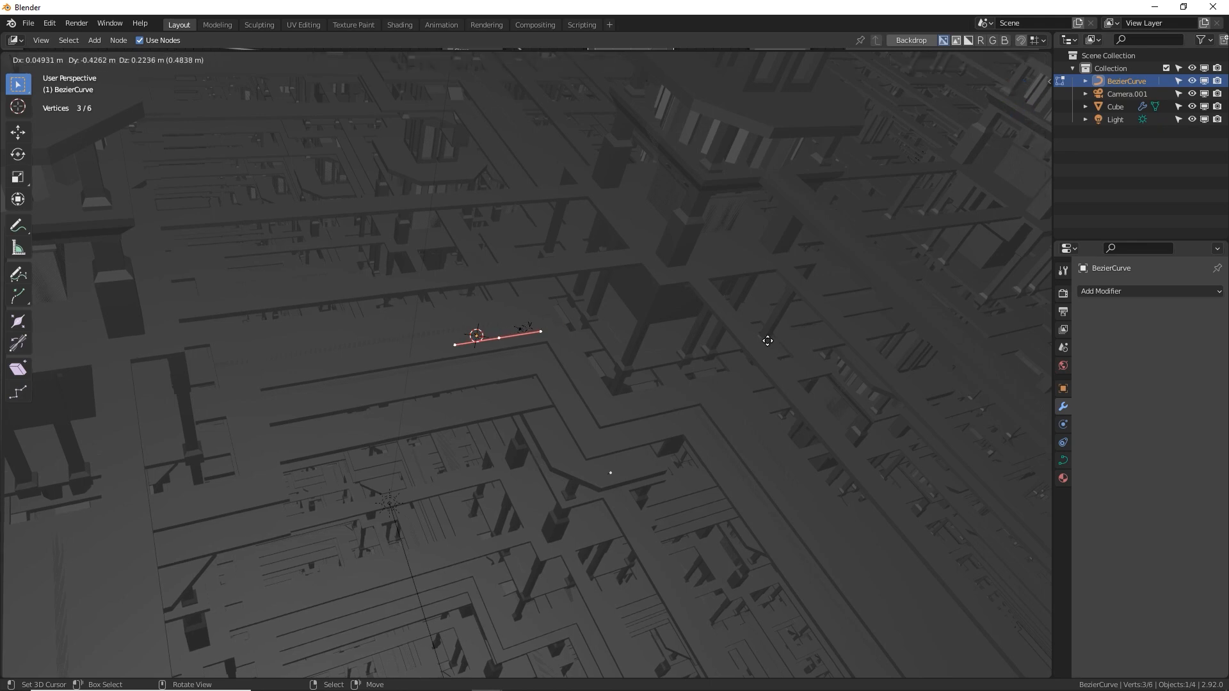
key("y")
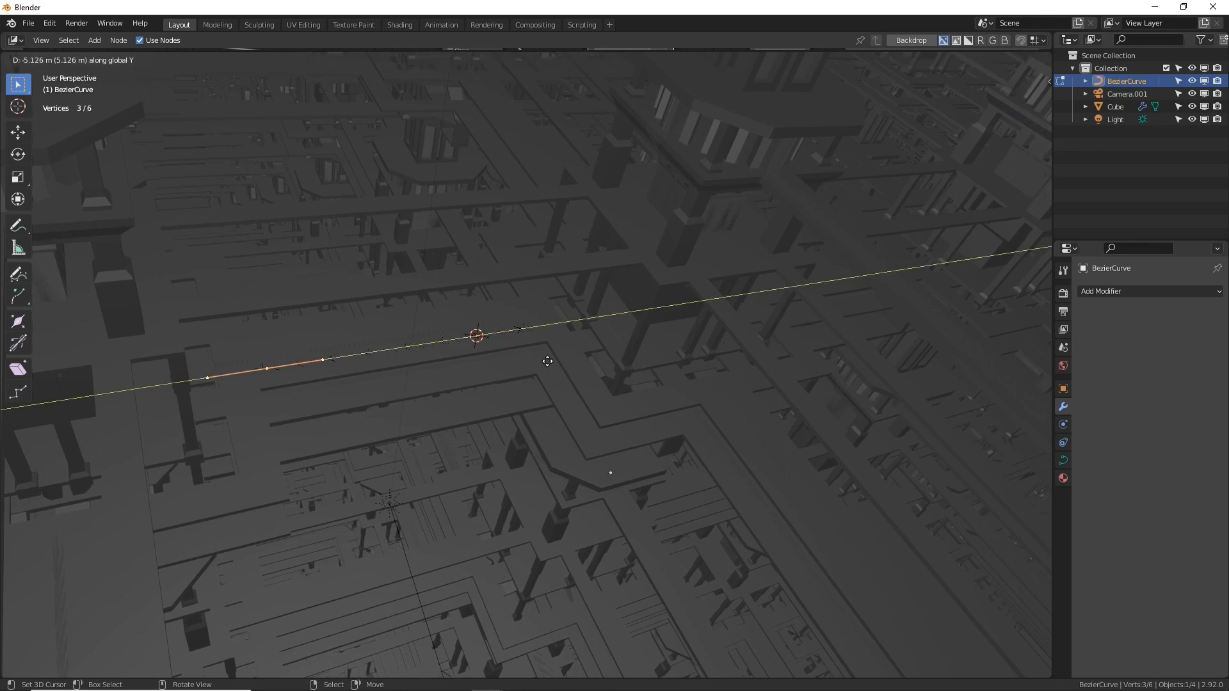
left_click(515, 374)
Frame the straightened curve and select its original control point, at the end nearest the 3D cursor
middle_click_drag(515, 374, 749, 310)
key("KP_Decimal")
key("Tab")
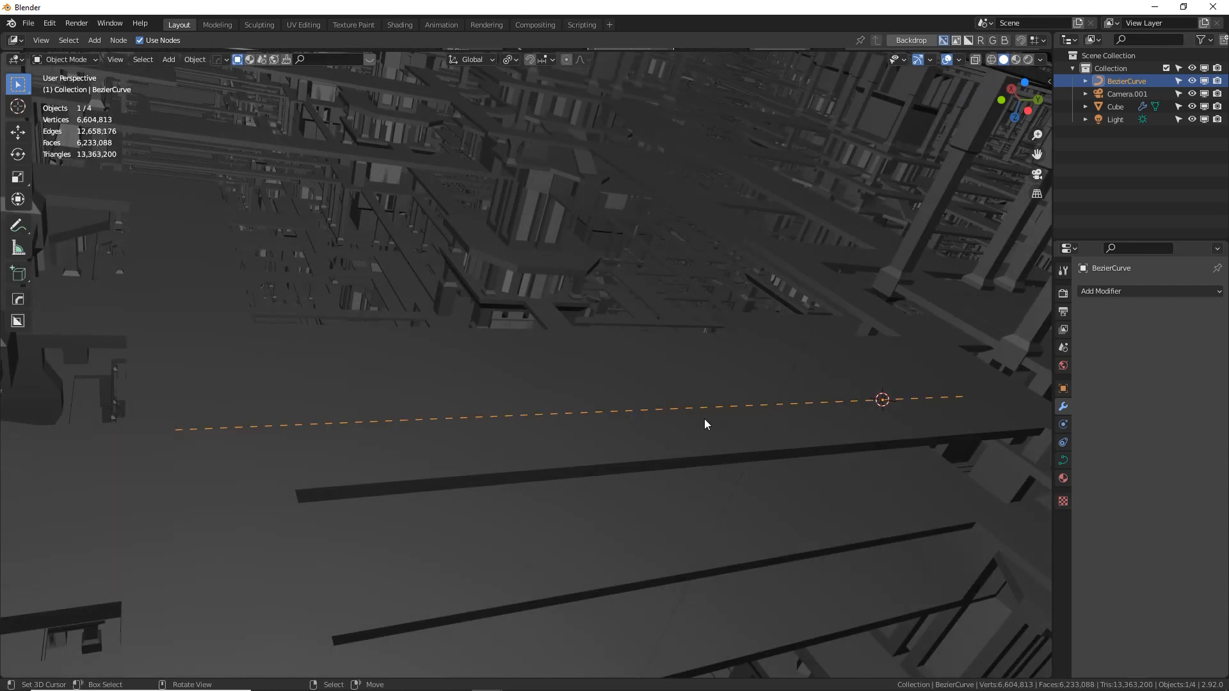
key("Tab")
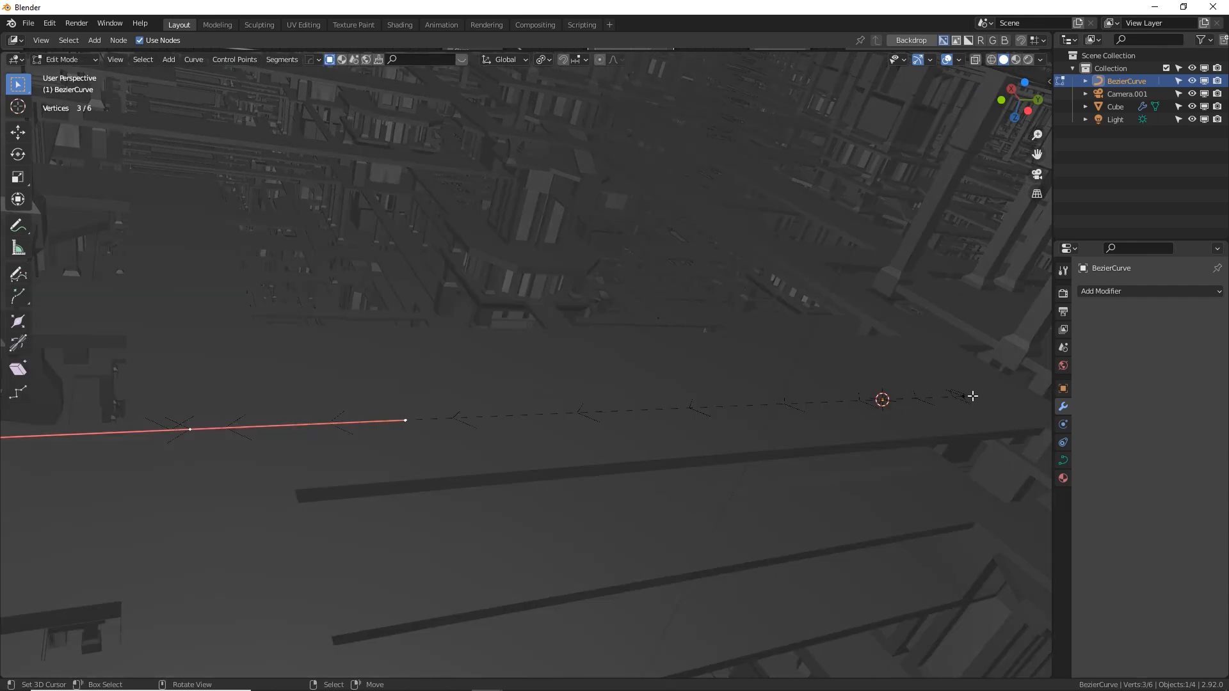
left_click(972, 397)
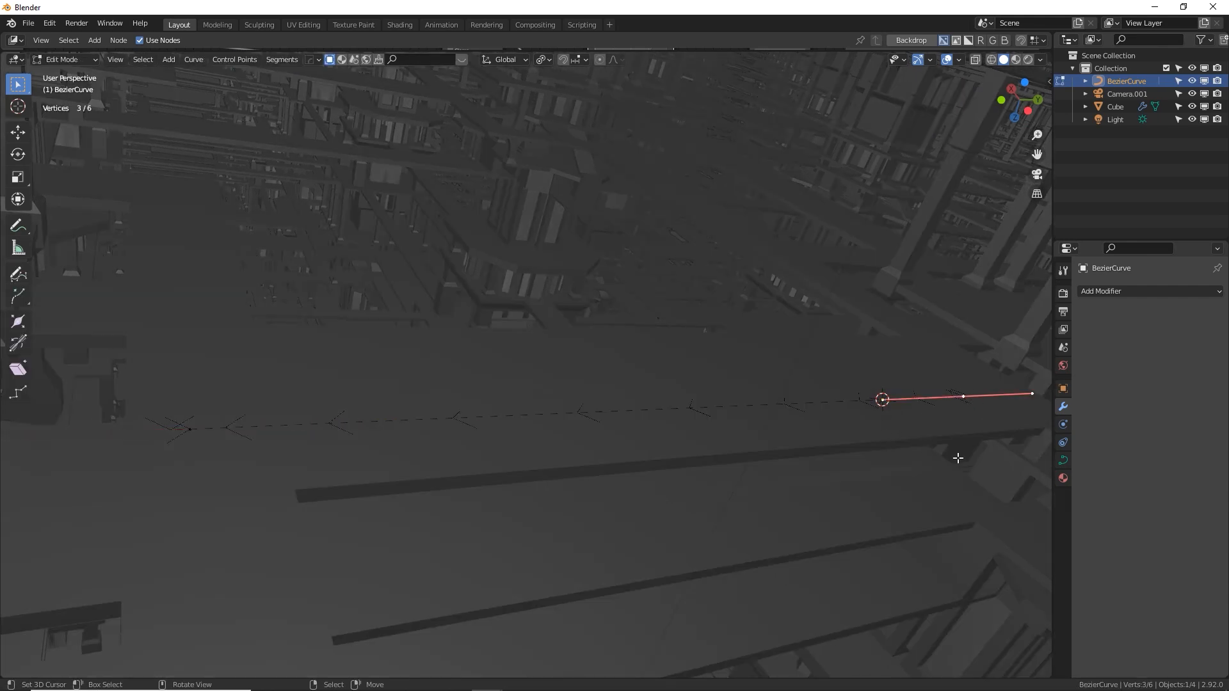
Try moving the selected end point away from the straight line toward the towers, and undo the move
key("g")
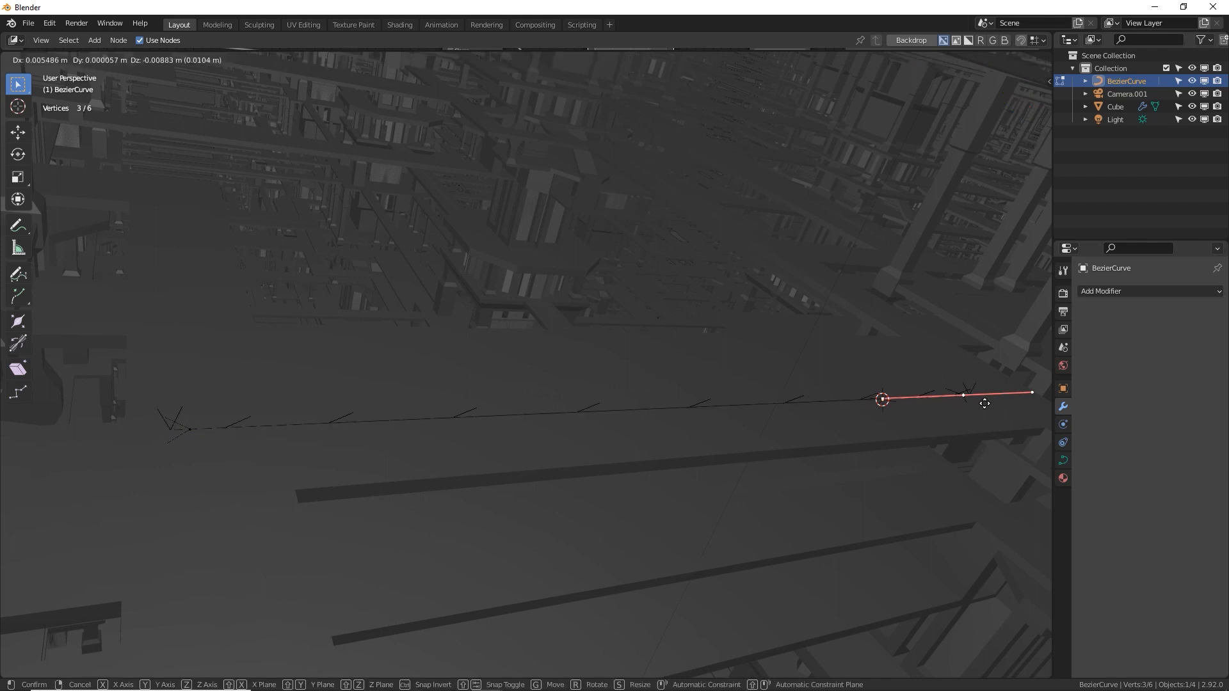
left_click(572, 190)
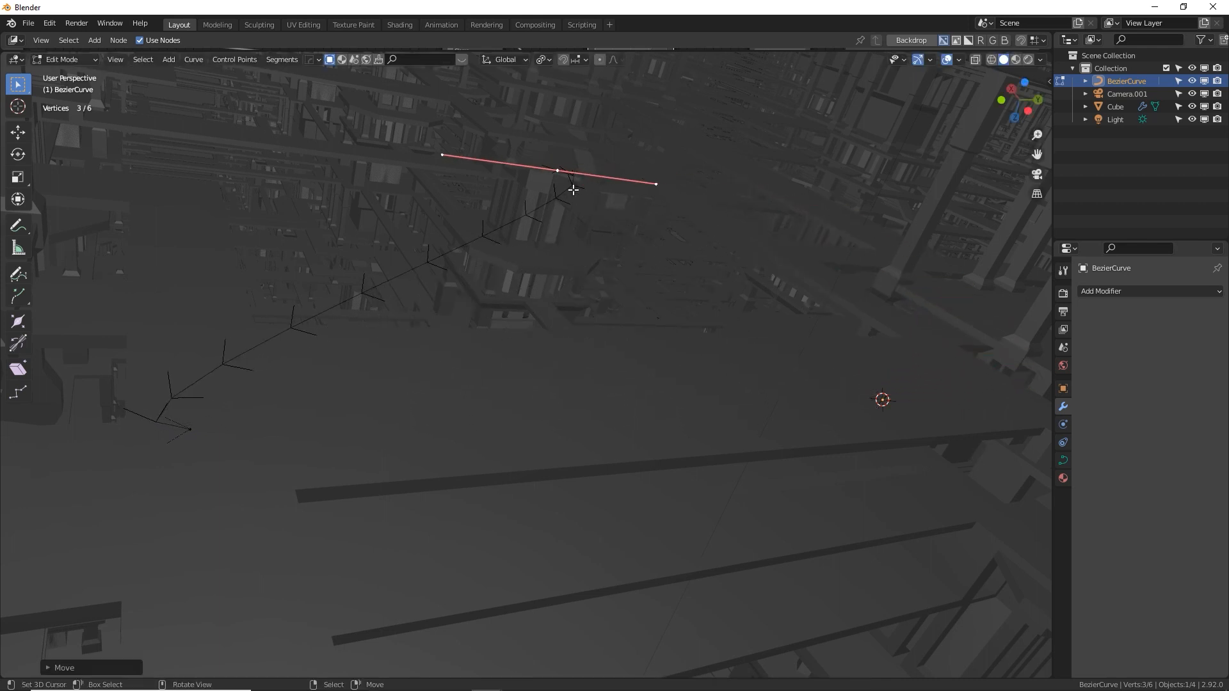
key("ctrl+z")
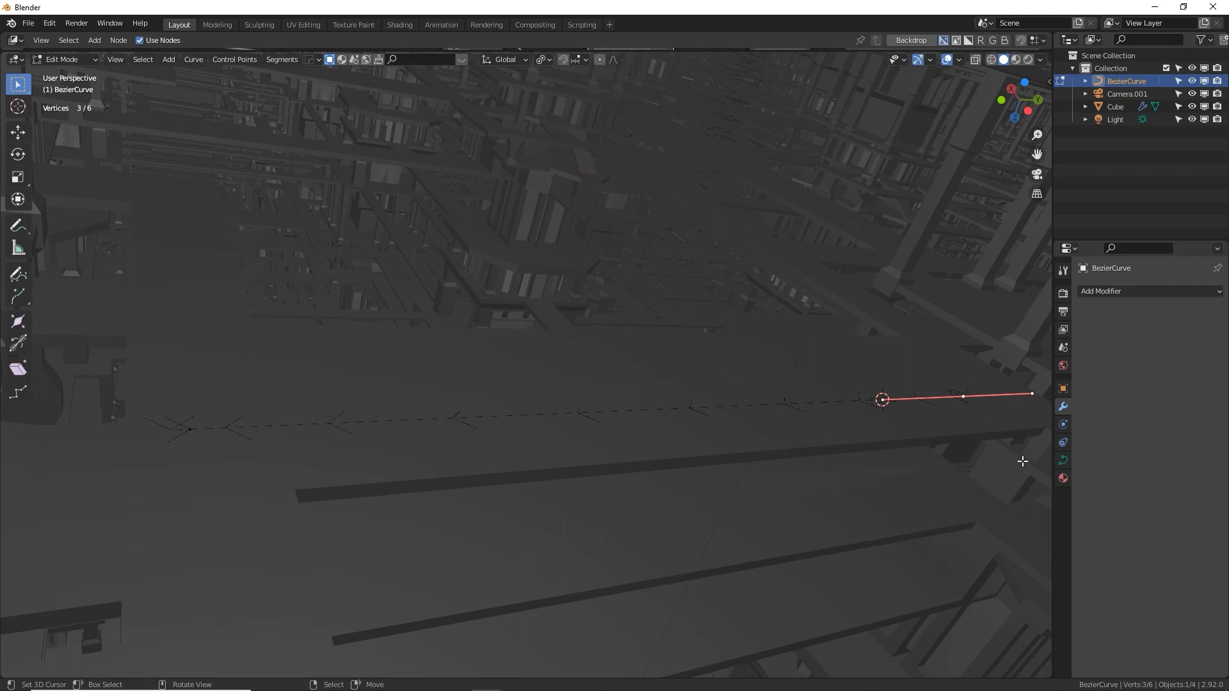
Rotate the selected end control point of the curve 180° about global Z
key("r")
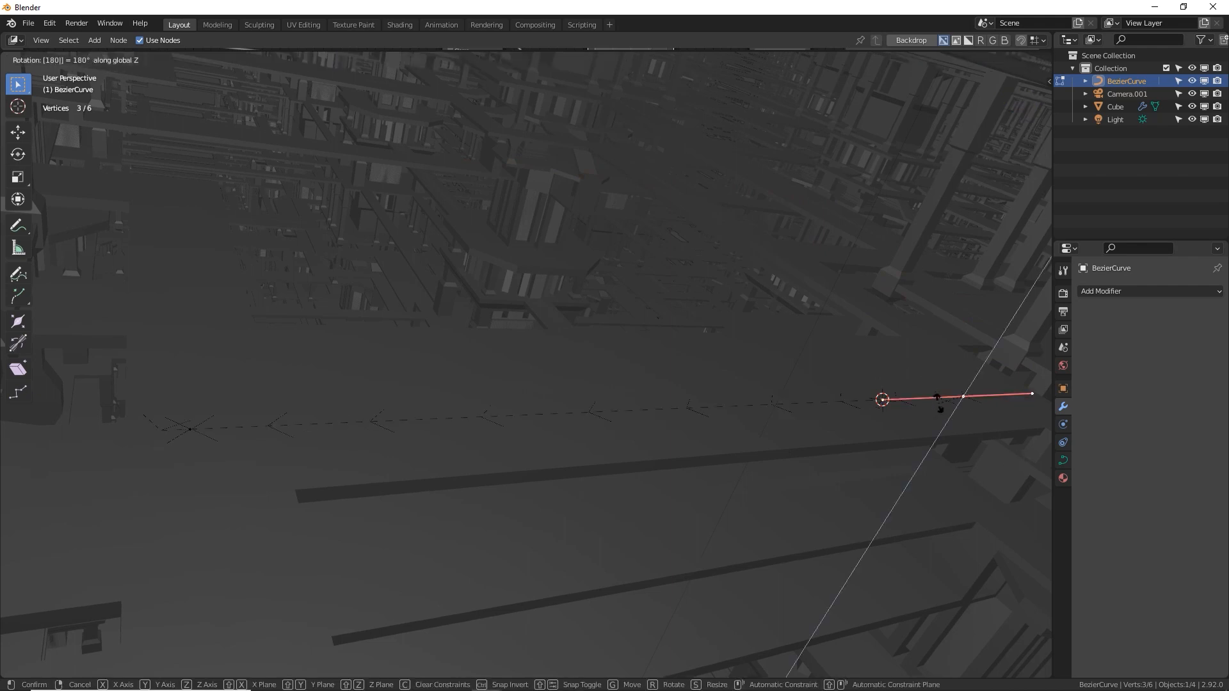
left_click(938, 404)
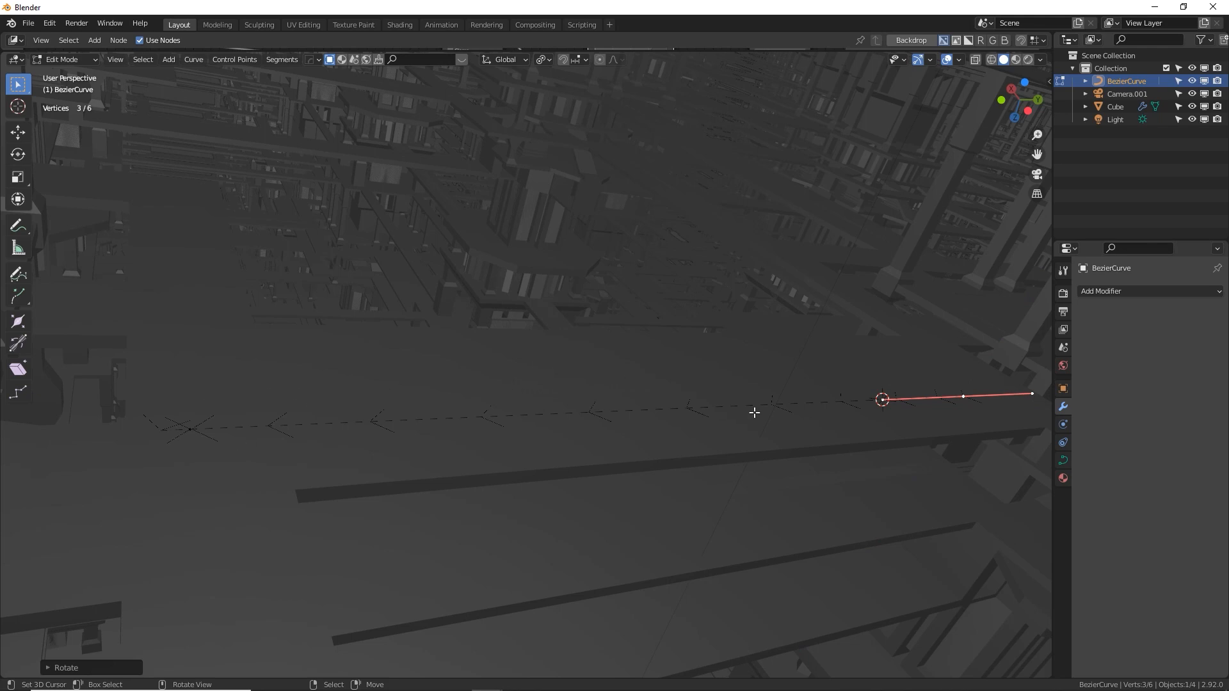
key("Tab")
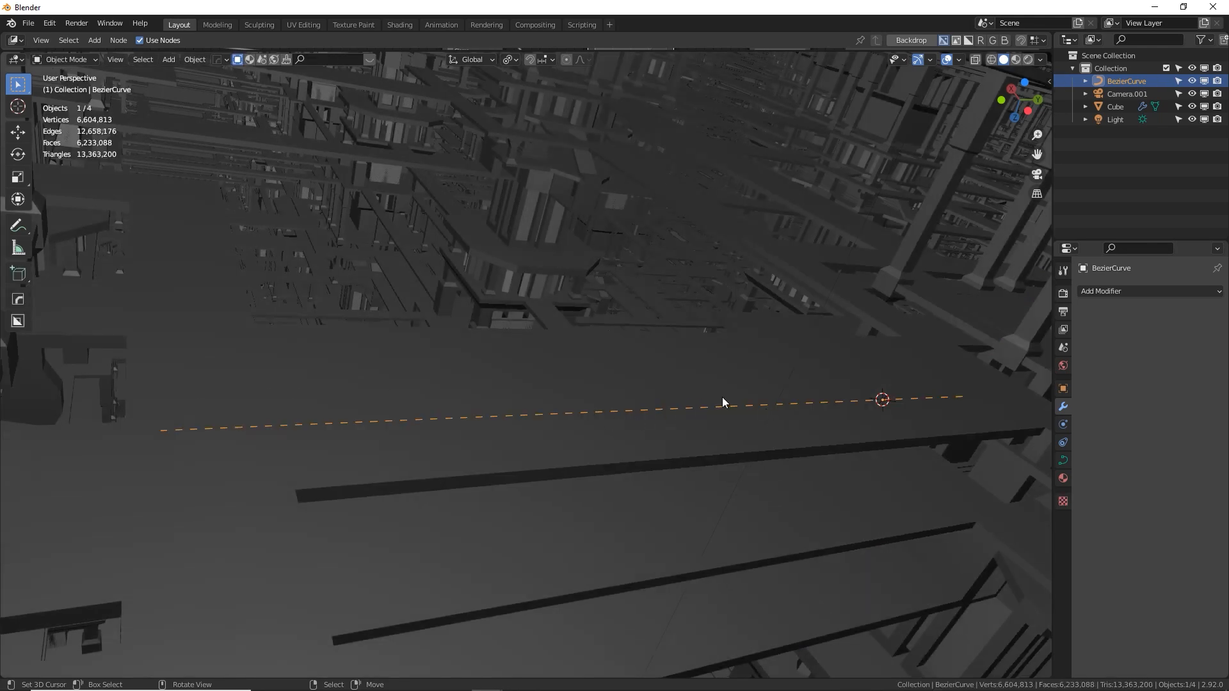
Give the curve a round bevel with a depth of about 0.284 m
left_click(1063, 459)
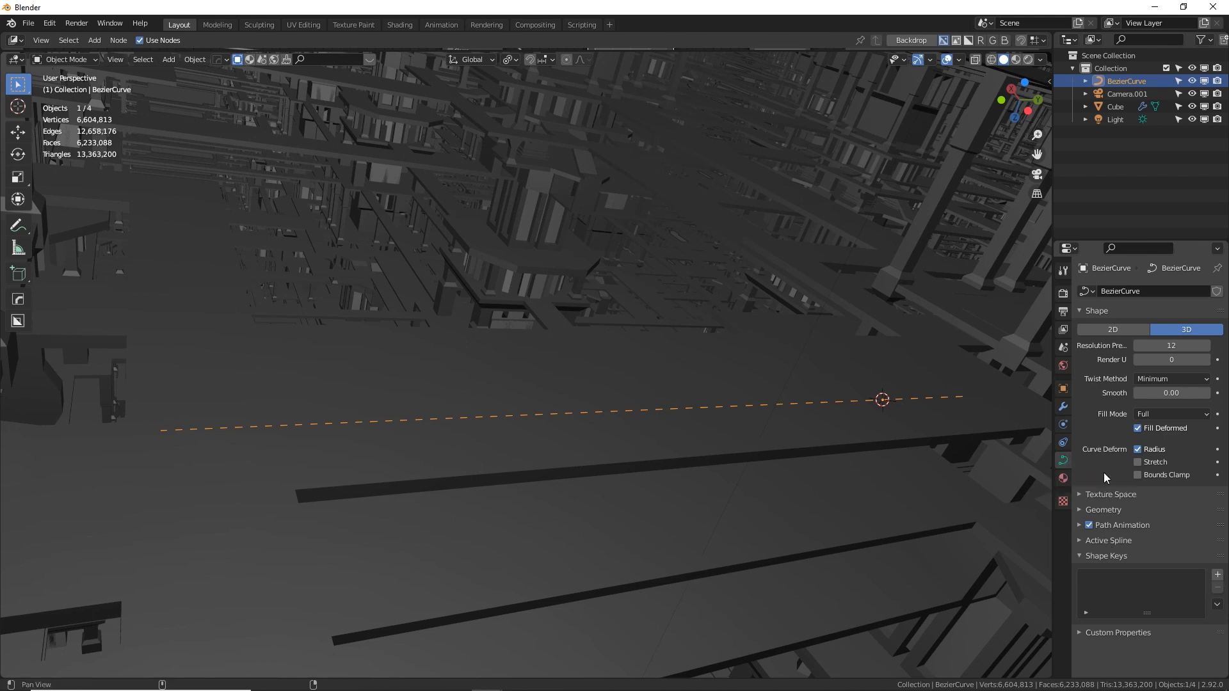
left_click(1083, 509)
scroll(1133, 530, "down", 4)
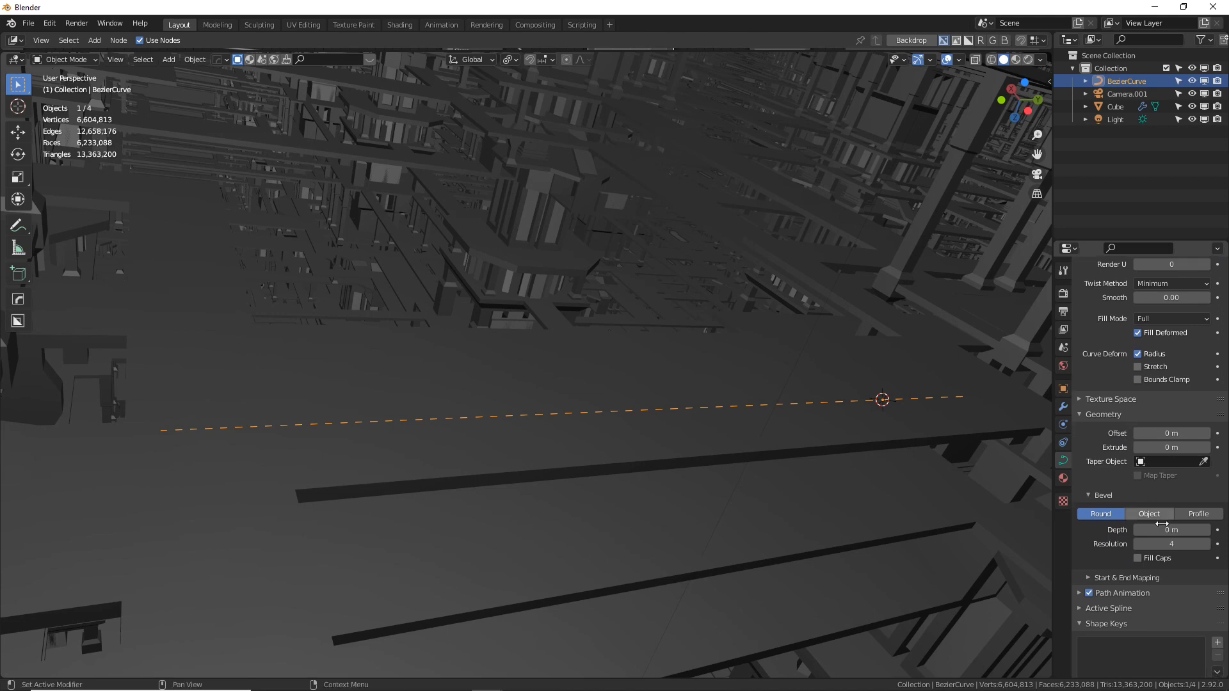
left_click_drag(1161, 529, 1196, 529)
Rotate the extruded control point at the curve's twisted end 180° about global Z and return to Object Mode
key("Tab")
left_click(180, 432)
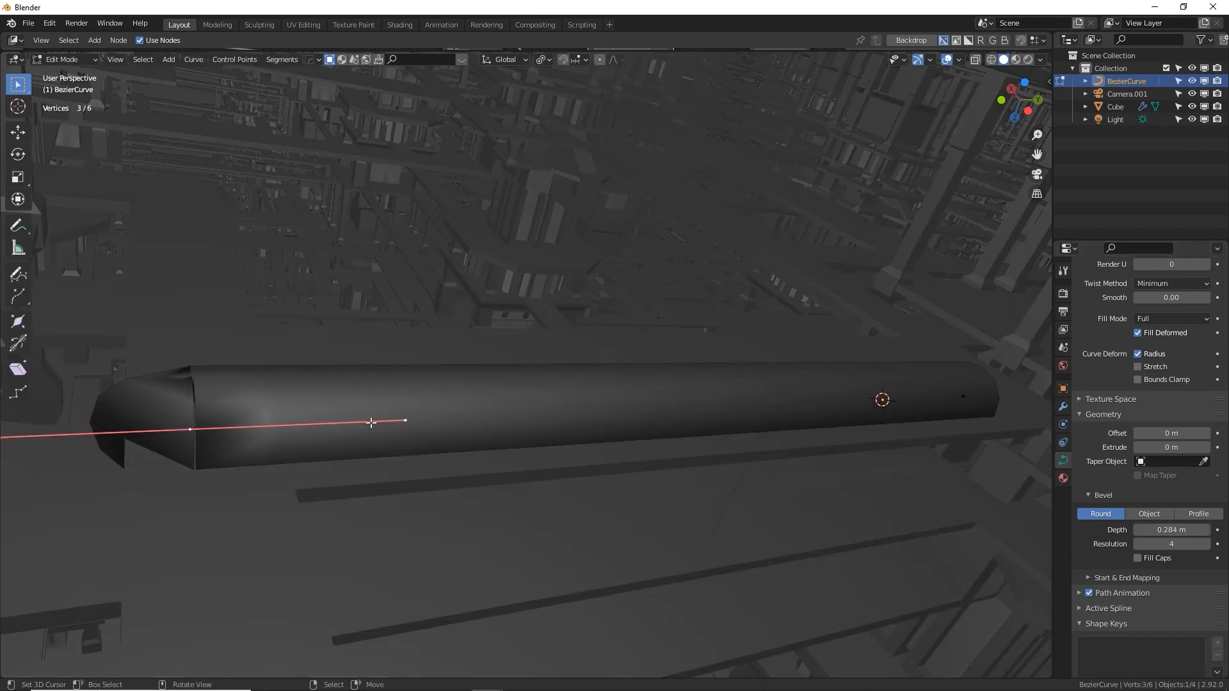
type("rz180")
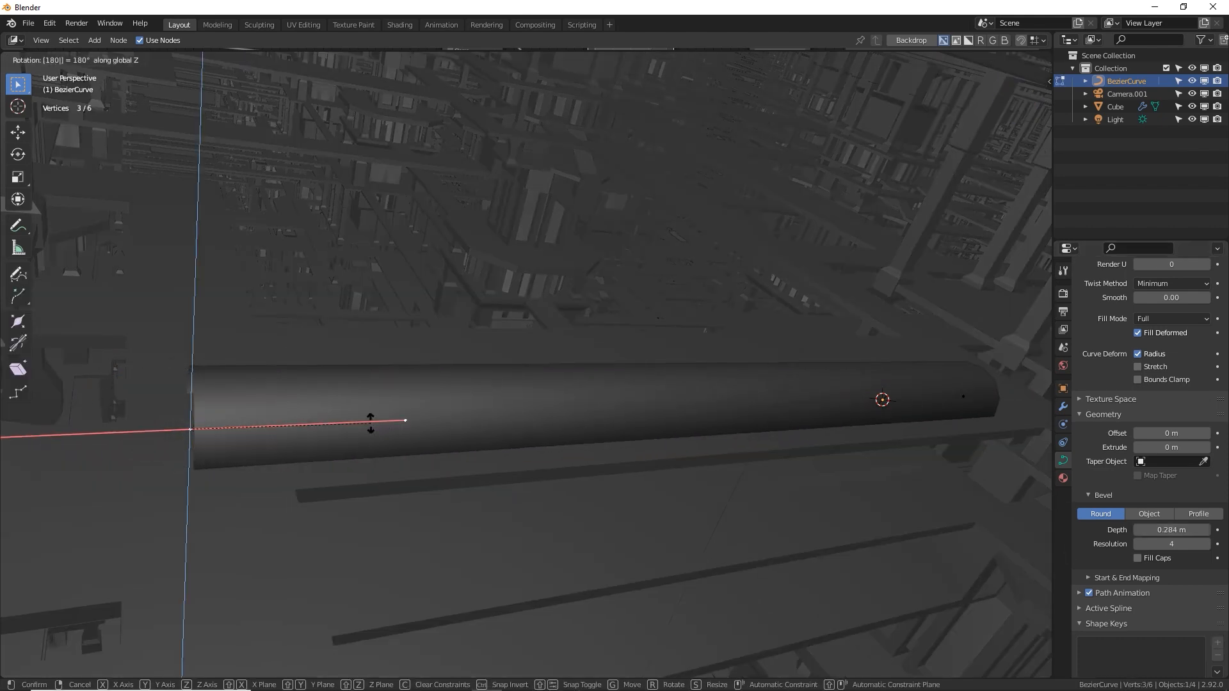
key("Return")
mouse_move(96, 464)
middle_mouse_down()
mouse_move(190, 416)
mouse_move(123, 428)
mouse_move(100, 458)
middle_mouse_up()
key("Tab")
Reduce the curve's bevel depth to 0.05 m, and then to 0.04 m
left_click(1161, 530)
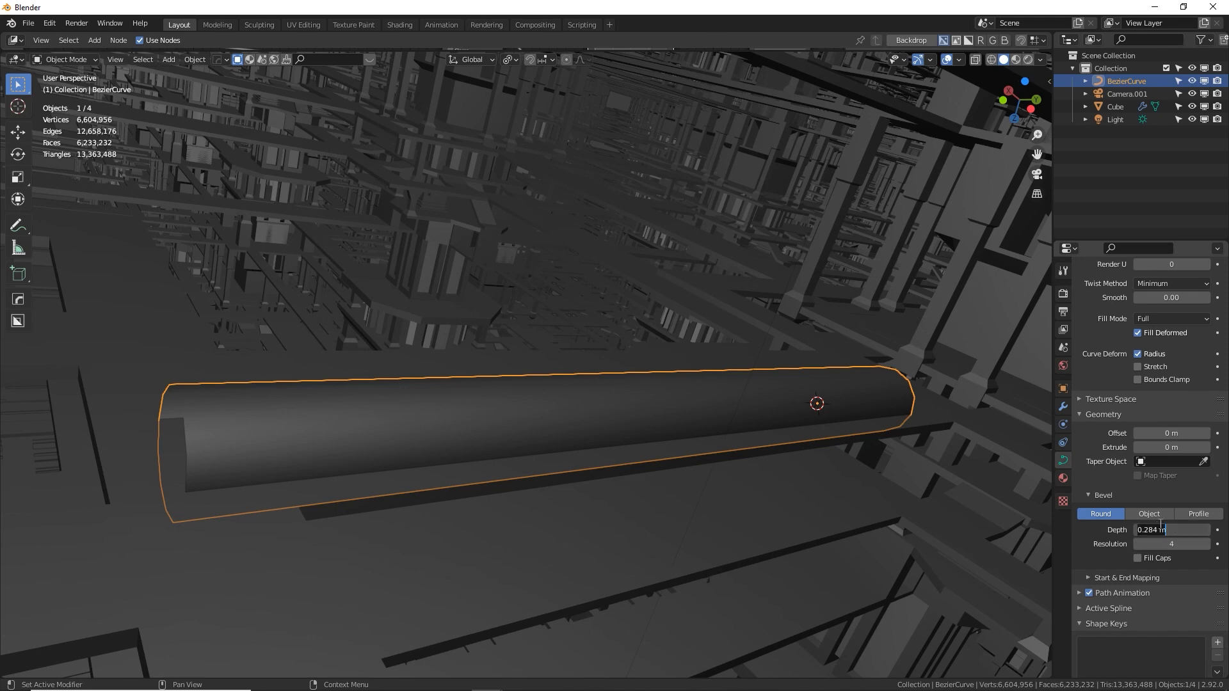
type(".05")
key("Return")
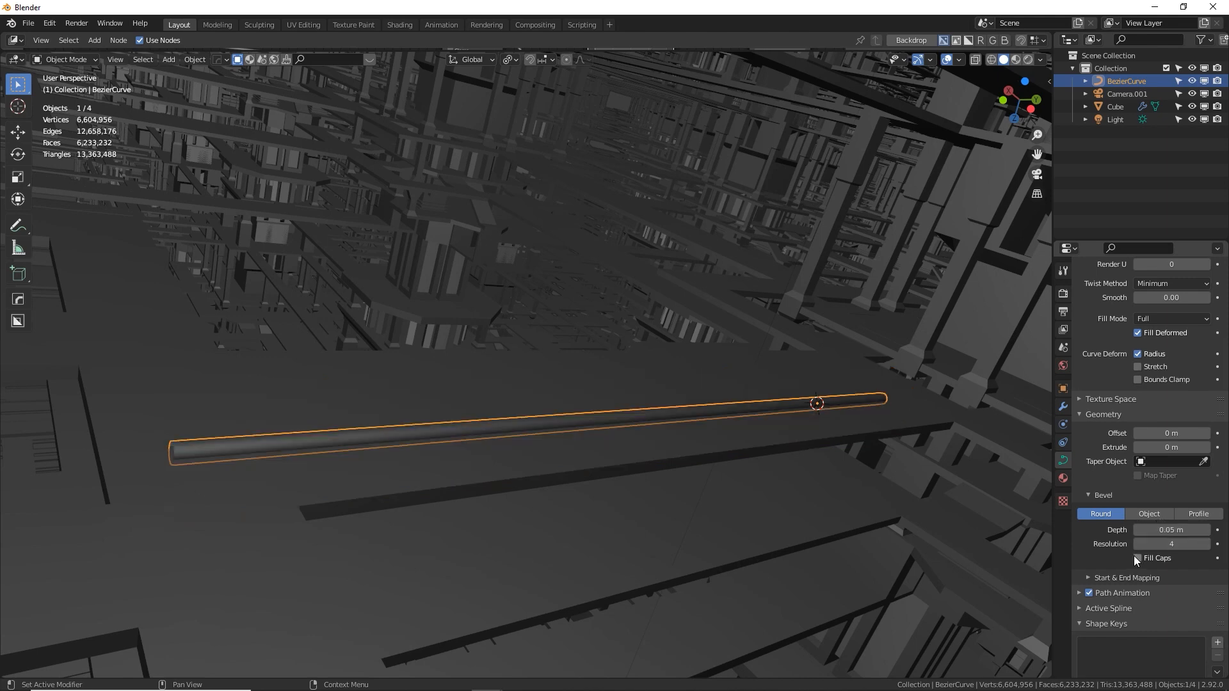
left_click(1161, 529)
key("BackSpace")
key("Return")
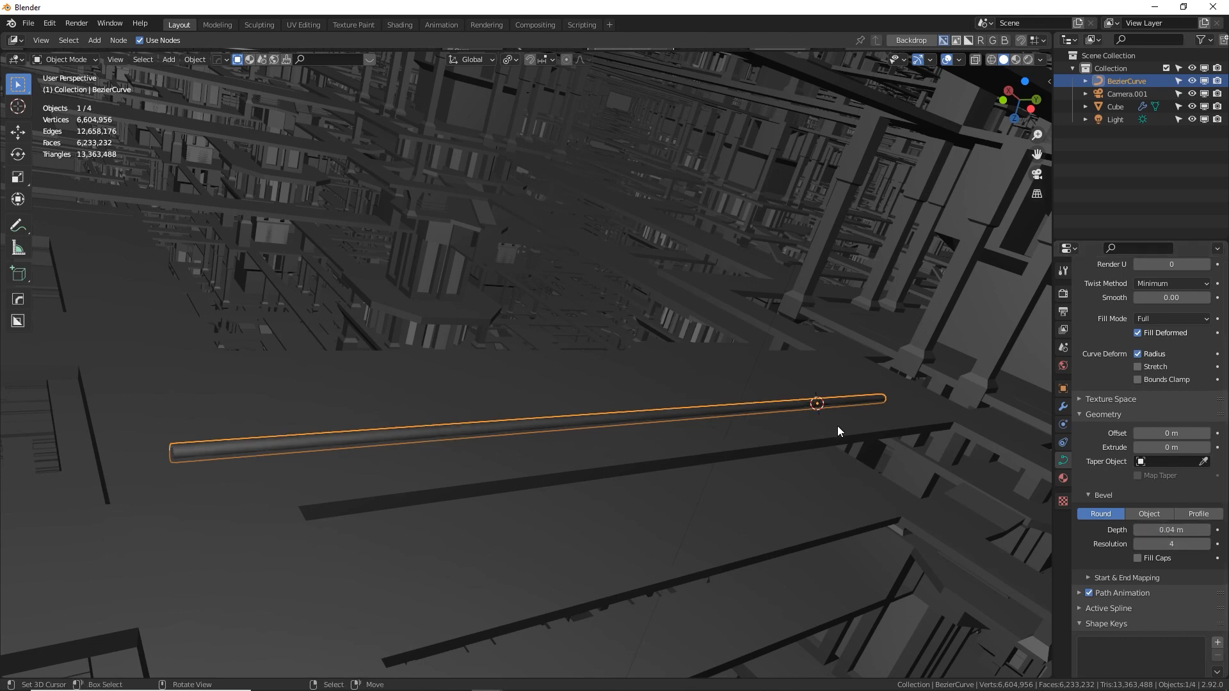
Select all of the curve's control points and subdivide it to add a point in the middle
key("Tab")
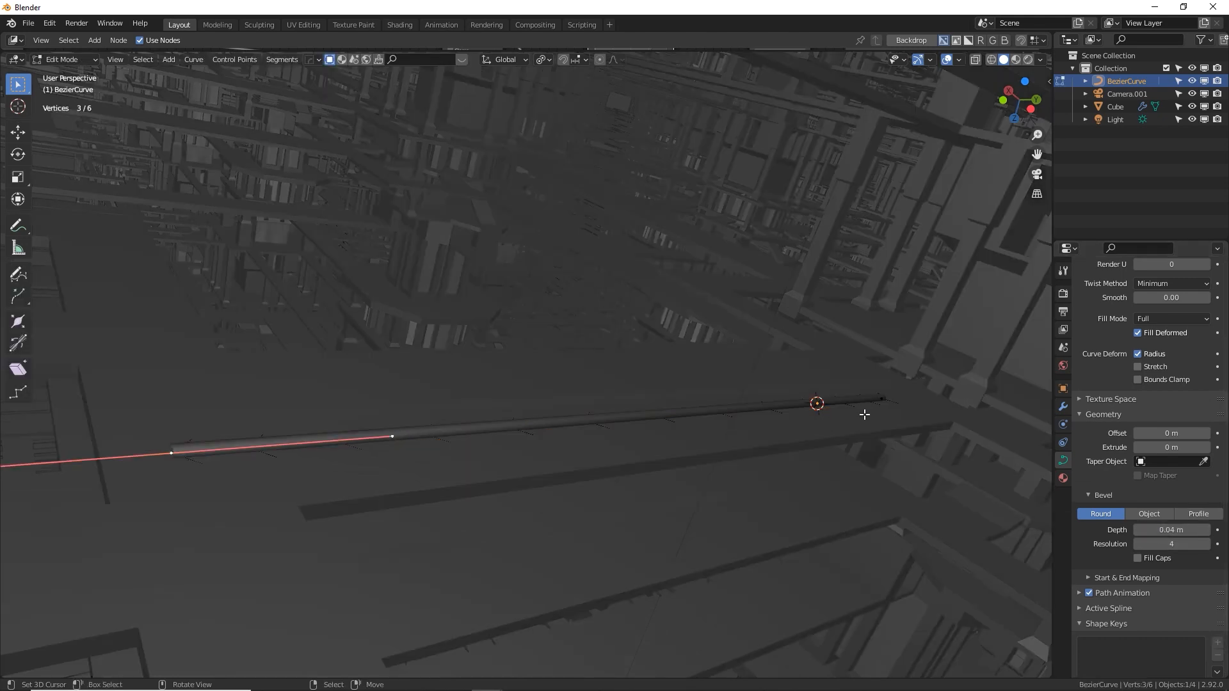
key("a")
key("Tab")
key("Tab")
key("alt+a")
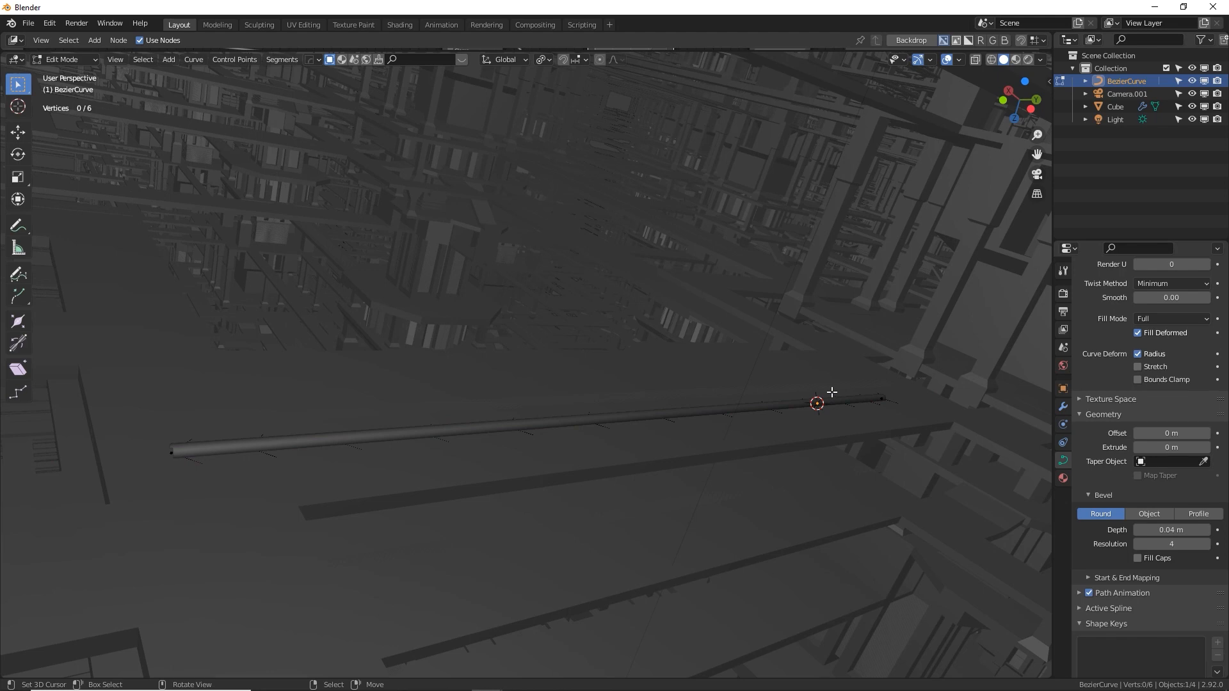
key("a")
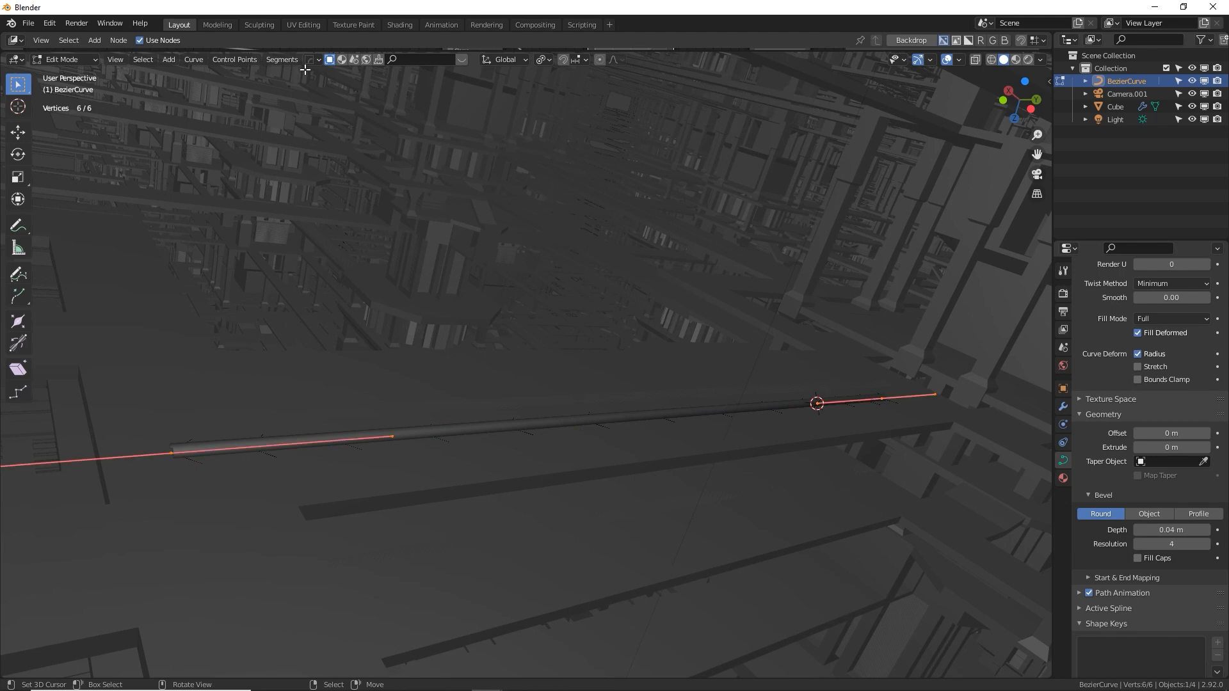
left_click(286, 59)
left_click(298, 75)
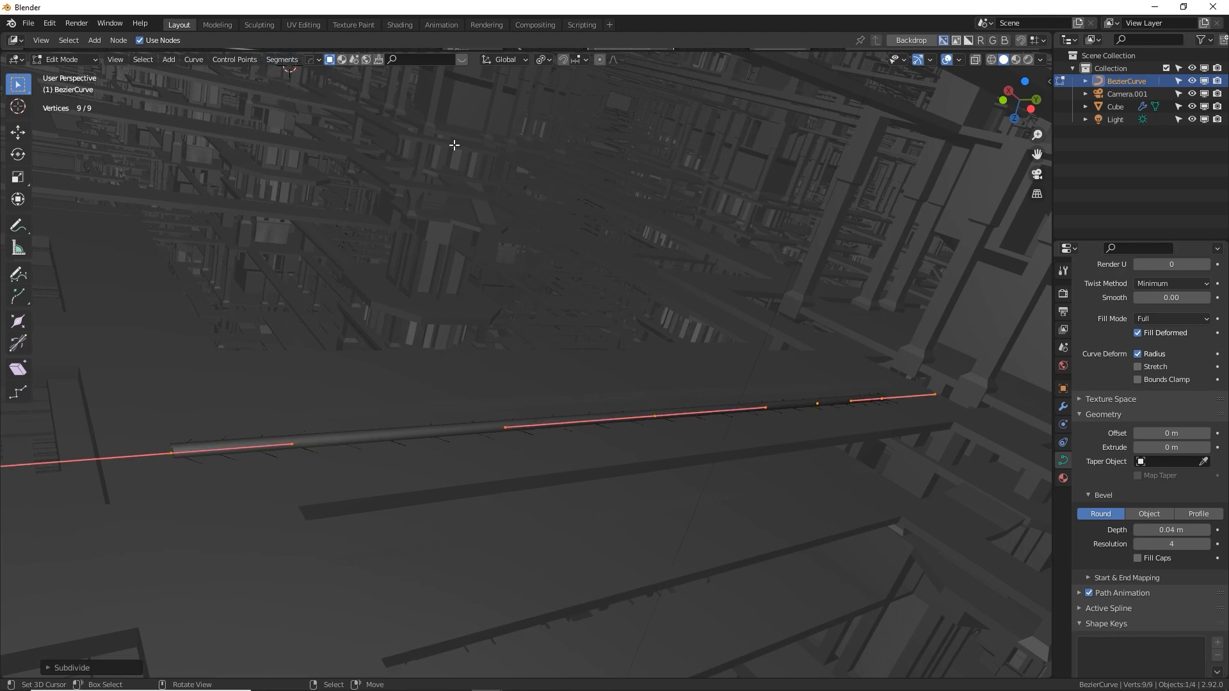
Move the curve's middle control point upward along global Z so the cable forms an arch
left_click(653, 414)
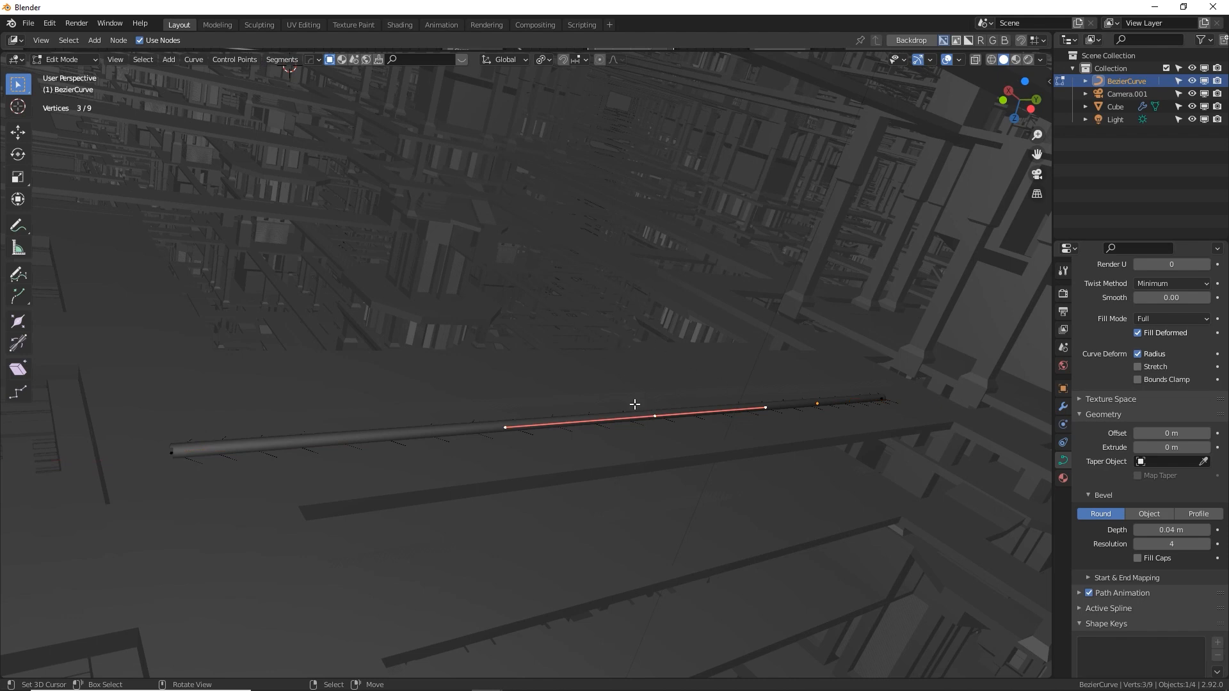
middle_click_drag(715, 415, 722, 289)
key("g")
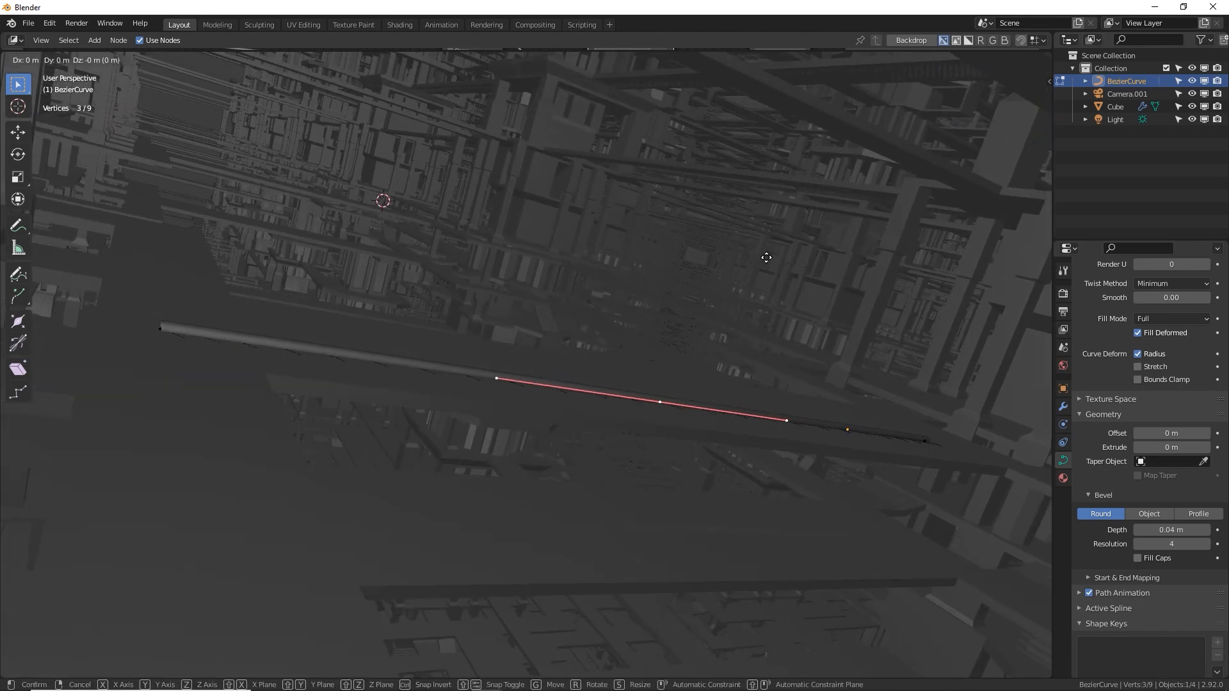
key("z")
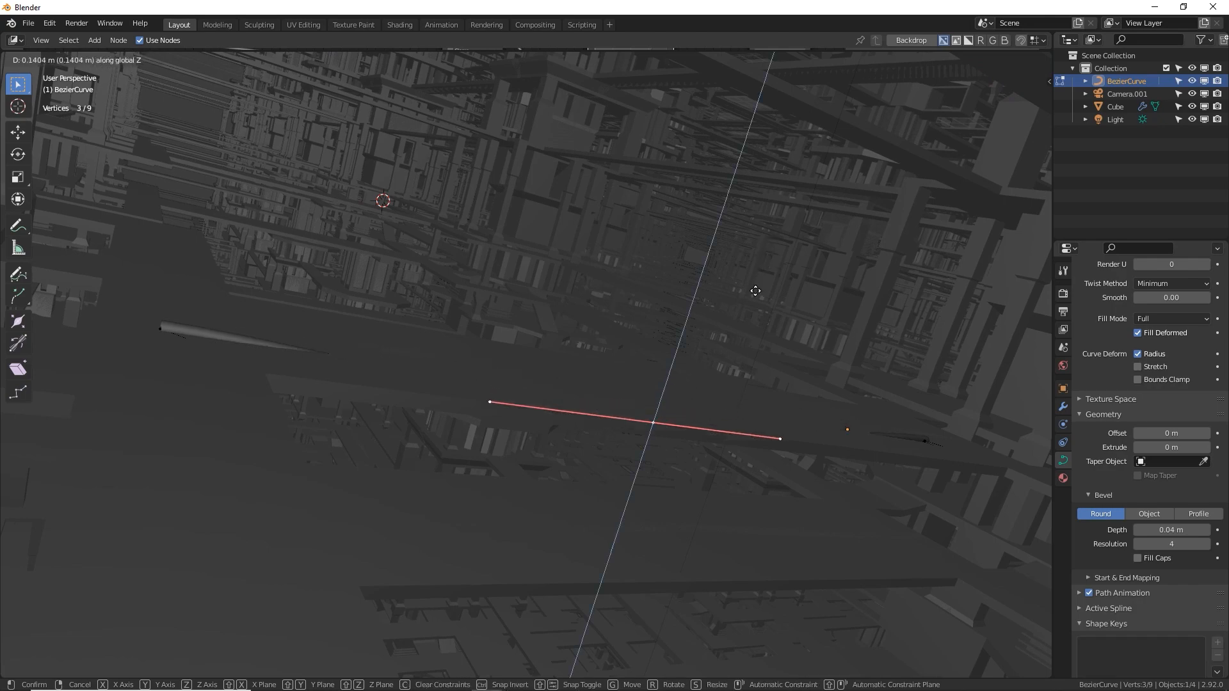
left_click(634, 500)
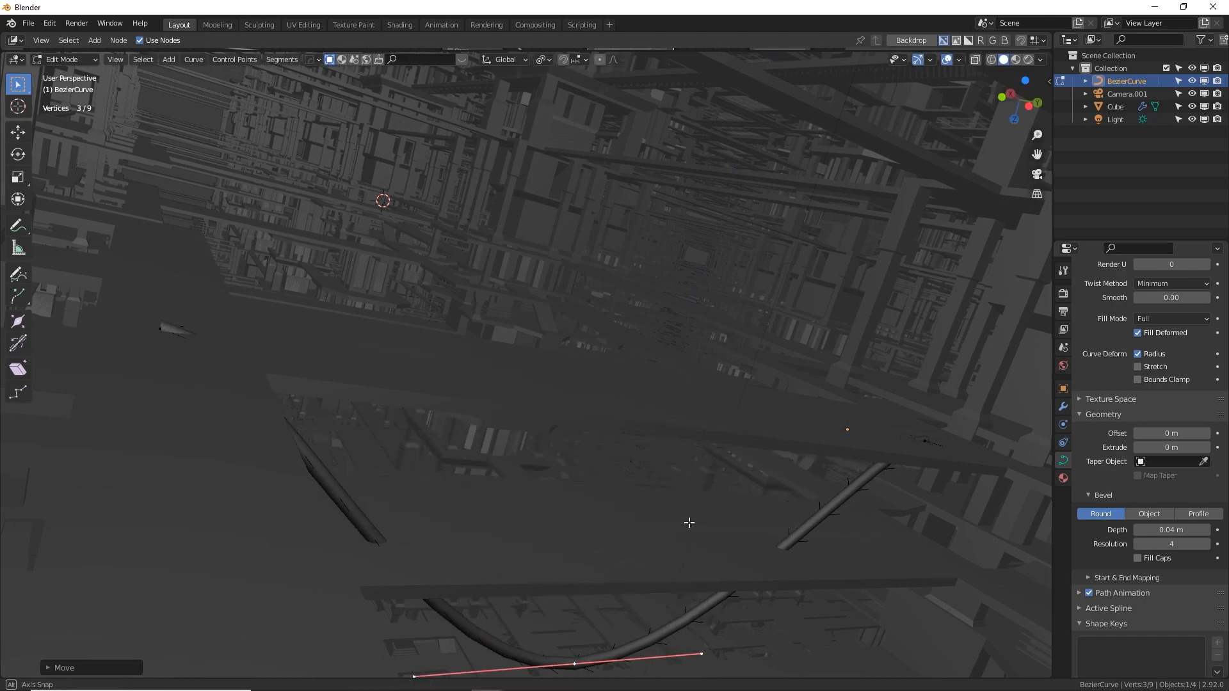
middle_click_drag(689, 521, 643, 350)
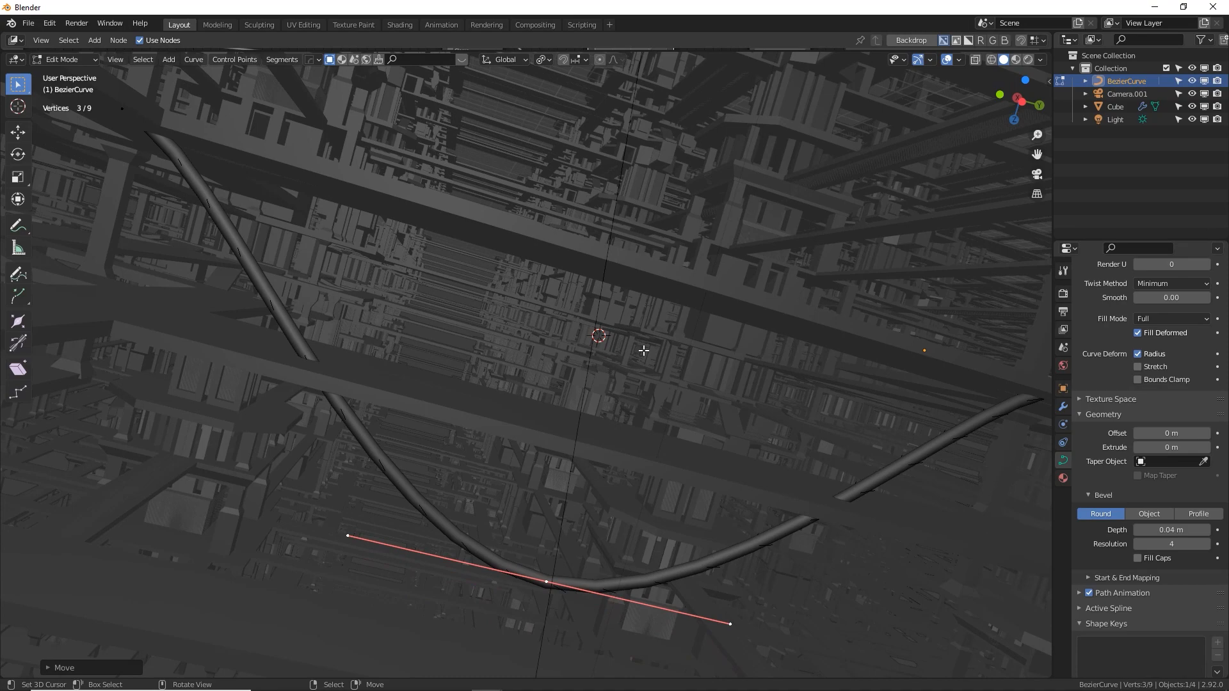
scroll(643, 350, "down", 5)
mouse_move(653, 350)
middle_mouse_down()
mouse_move(654, 361)
mouse_move(659, 351)
middle_mouse_up()
In the right orthographic view, rotate the handles of both end control points about 90° so they stand vertical
left_click(798, 373)
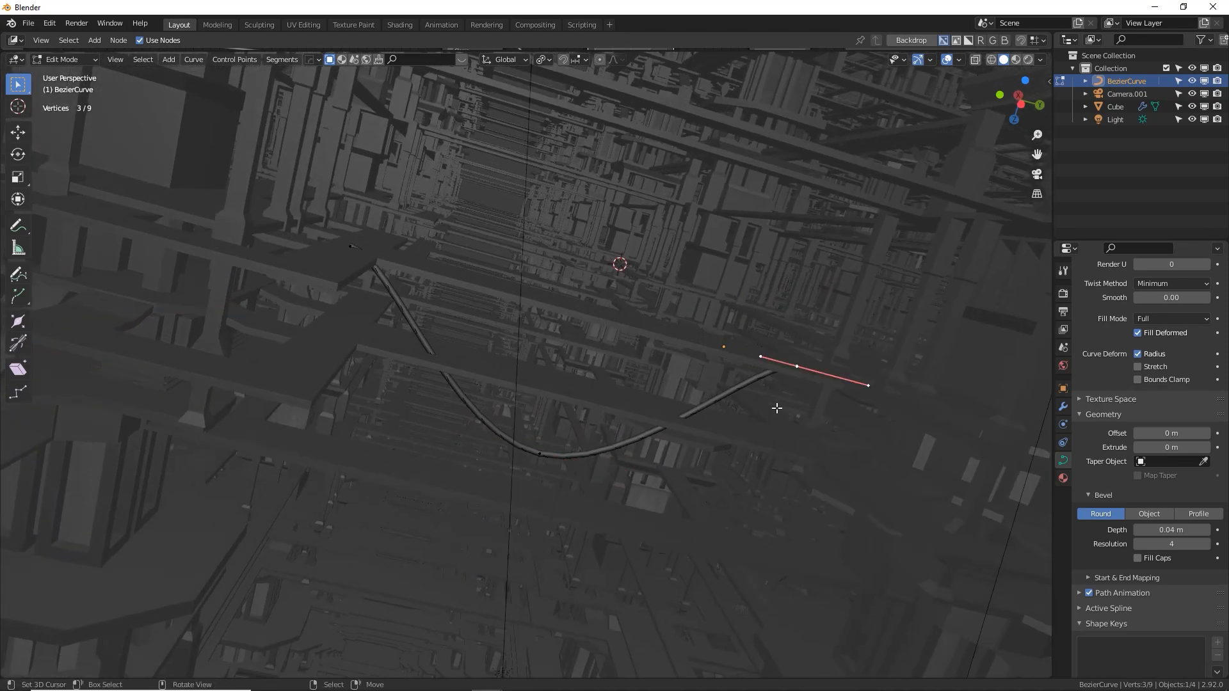
key("KP_3")
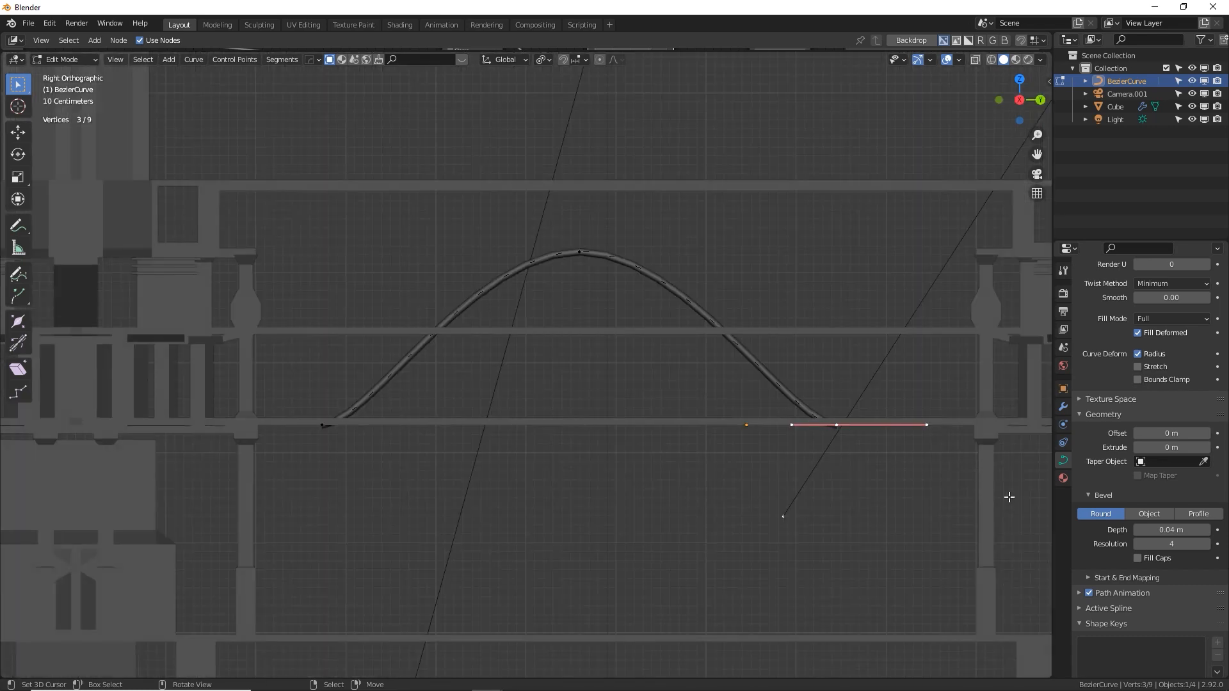
key("r")
left_click(764, 549)
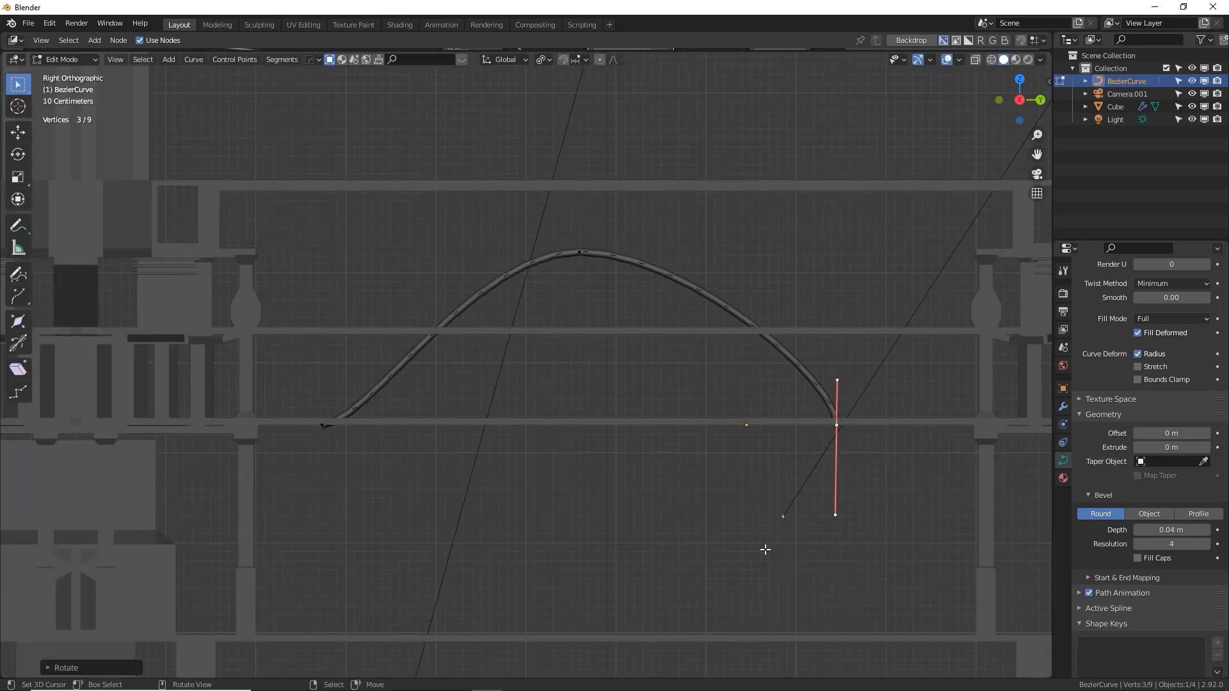
left_click(313, 442)
key("r")
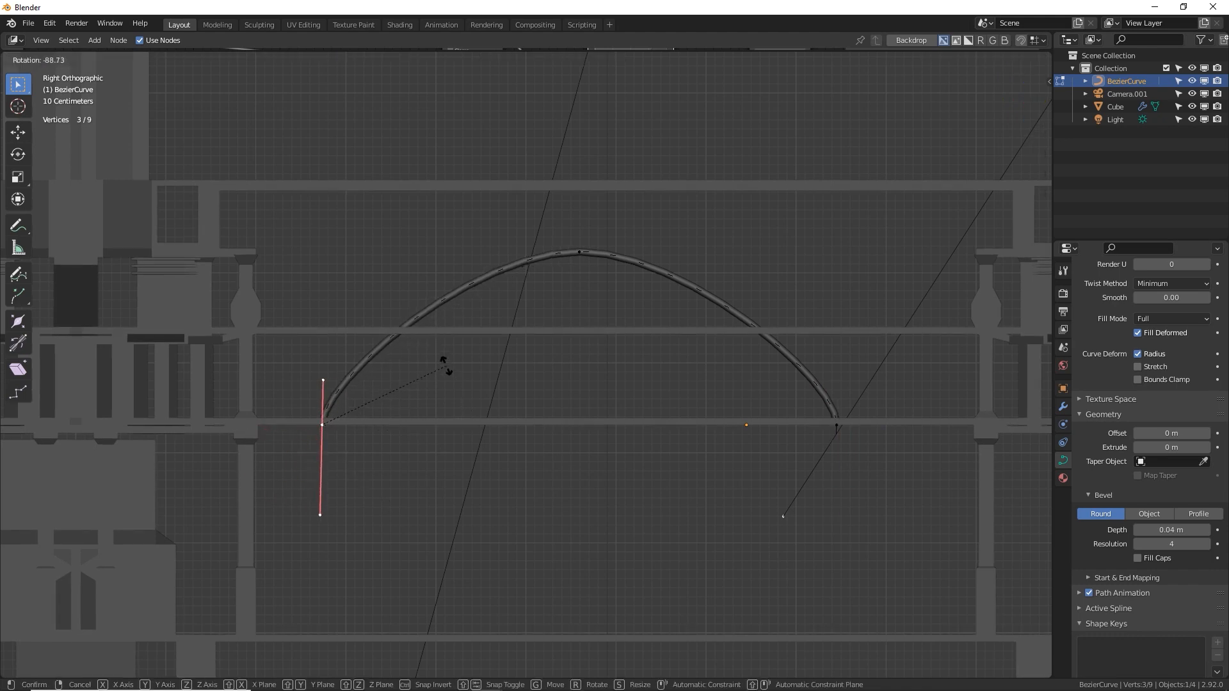
left_click(445, 362)
Scale up the handles of the arch's middle control point to widen its crown, and move that point slightly down
right_click(577, 255)
key("s")
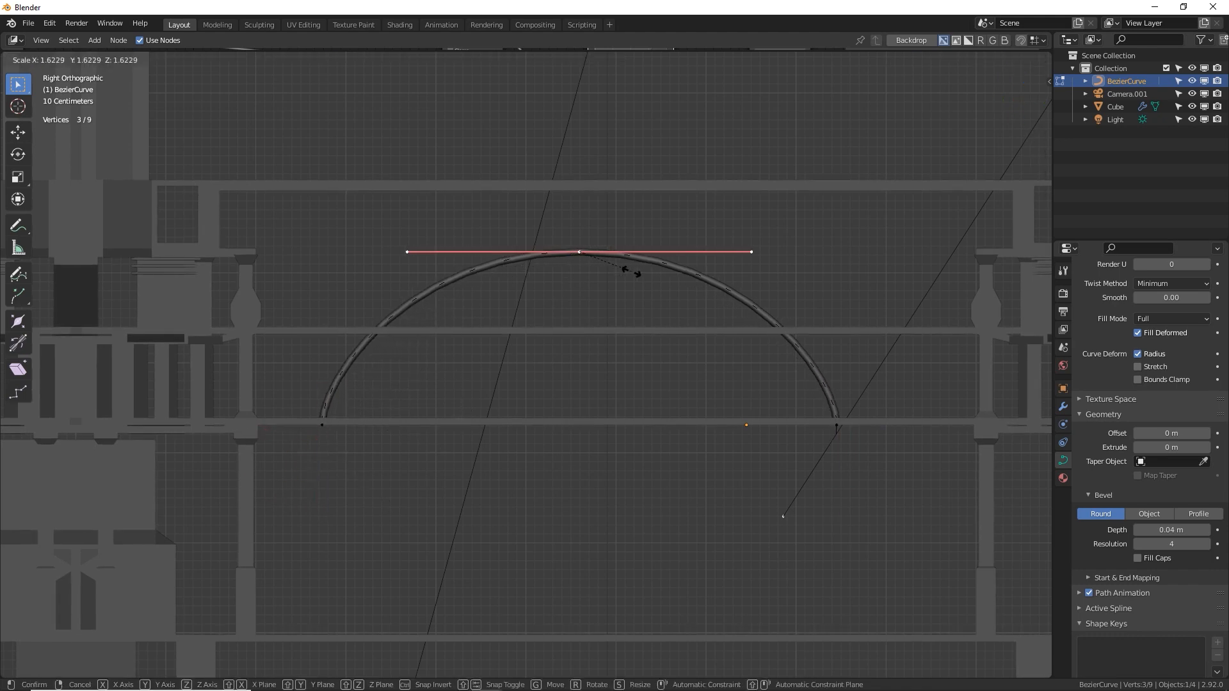
left_click(644, 275)
key("g")
left_click(645, 284)
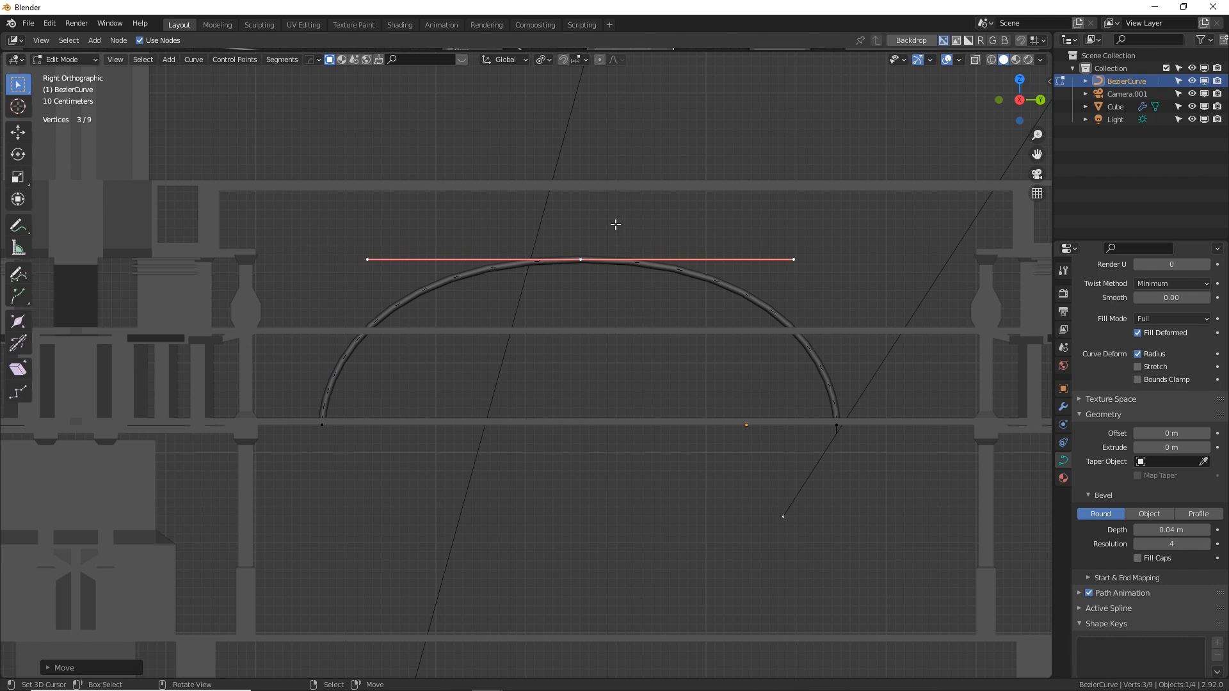
key("Tab")
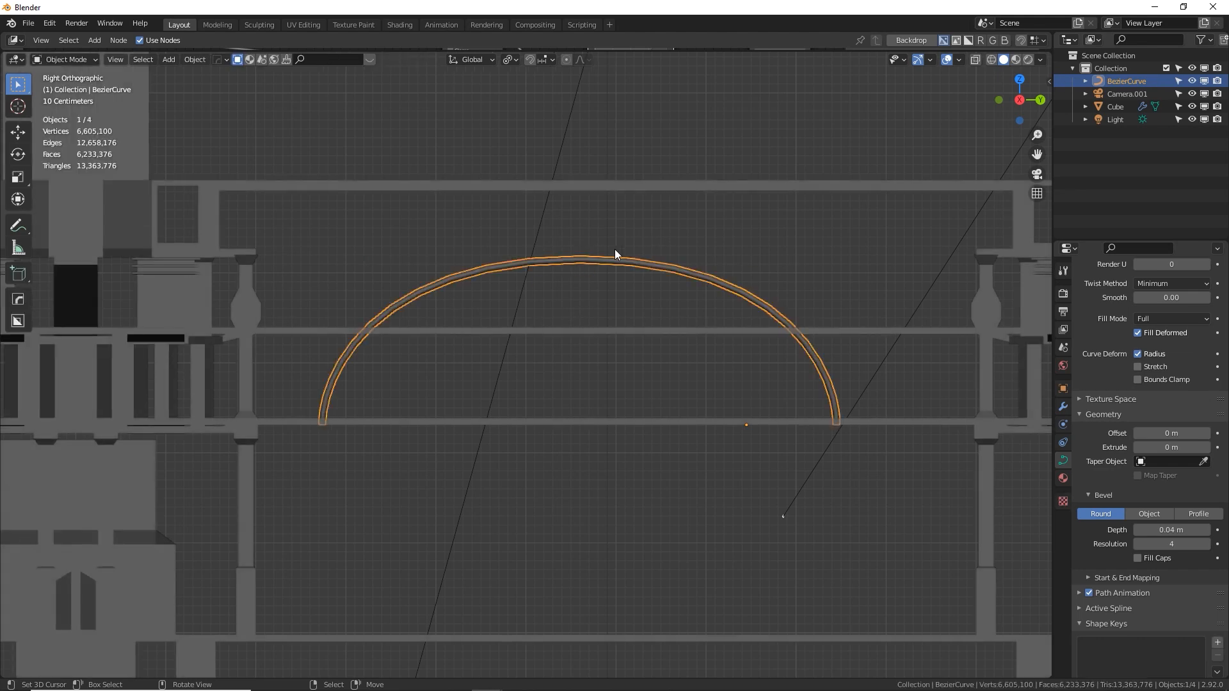
Duplicate the arch sideways along the walkway and make the copy taller and more pointed by raising its middle point and shortening its handles
key("shift+d")
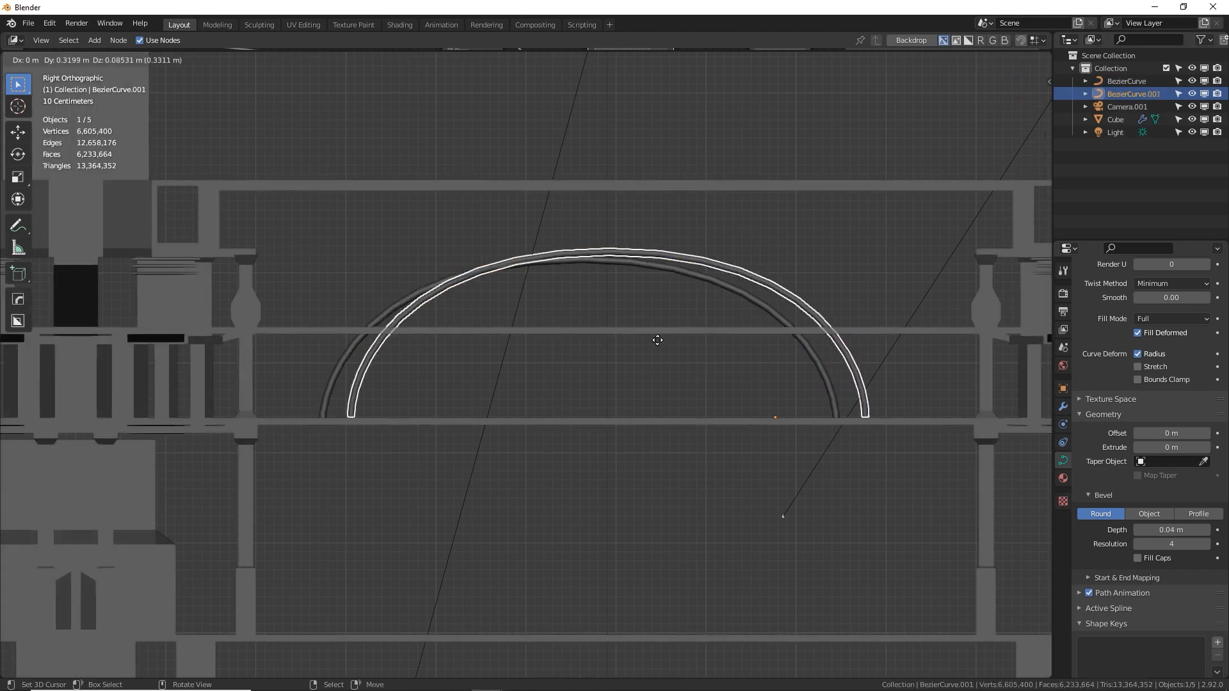
left_click(702, 277)
key("Tab")
key("g")
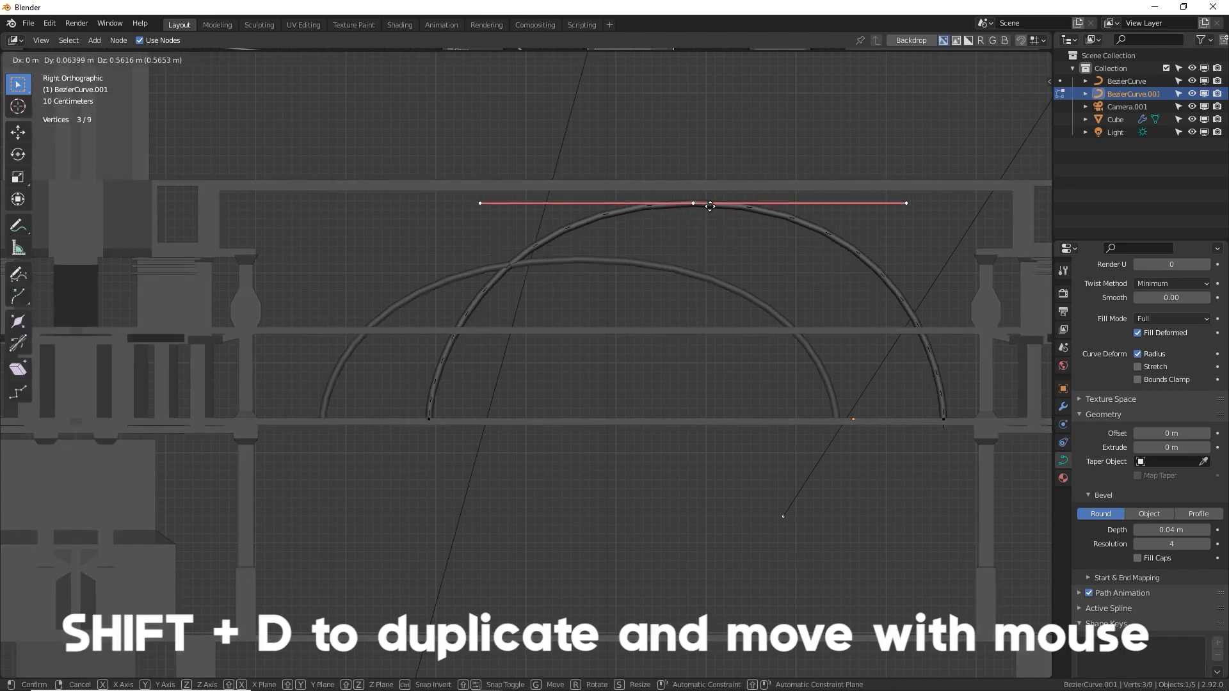
left_click(707, 201)
key("s")
left_click(840, 183)
key("Tab")
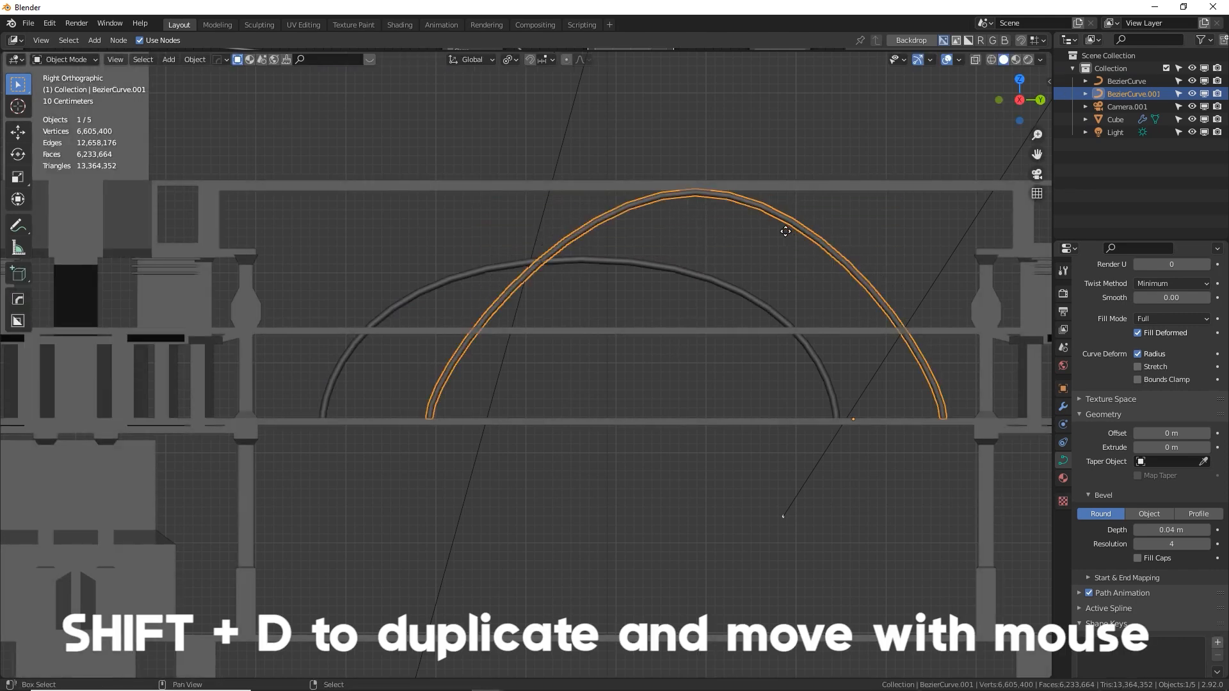
Duplicate the tall arch toward the opposite side and lower the copy's middle control point to form a shallow, off-centre arch
key("shift+d")
left_click(598, 238)
key("Tab")
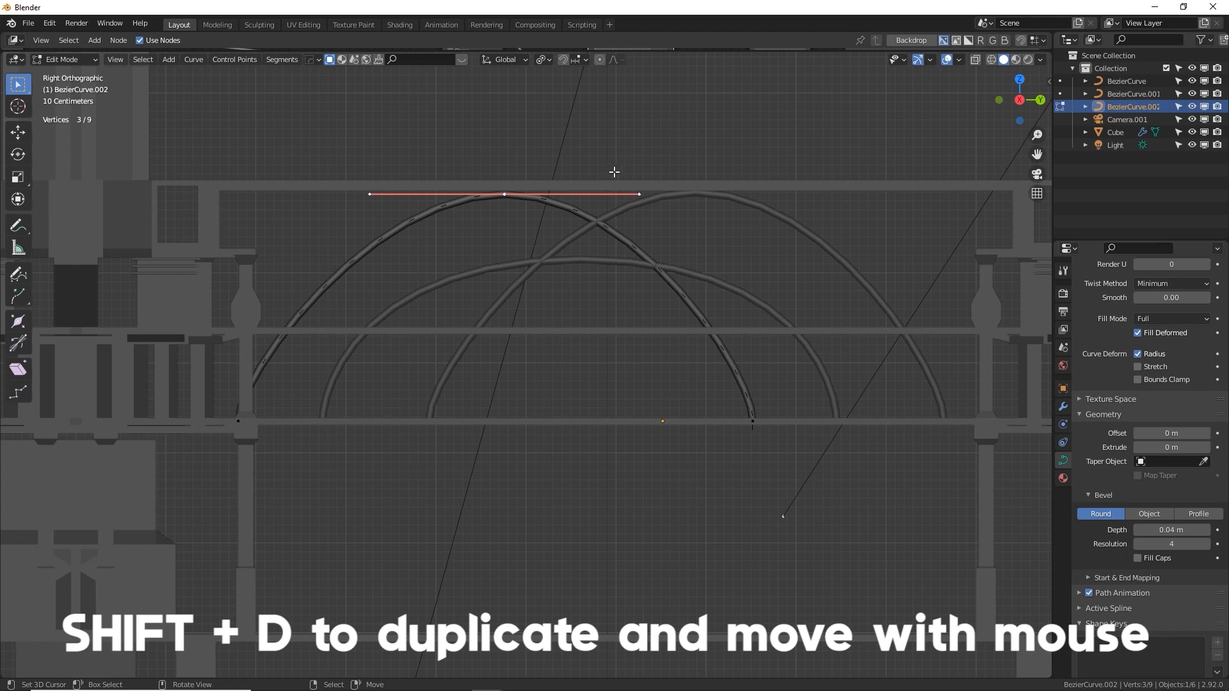
key("g")
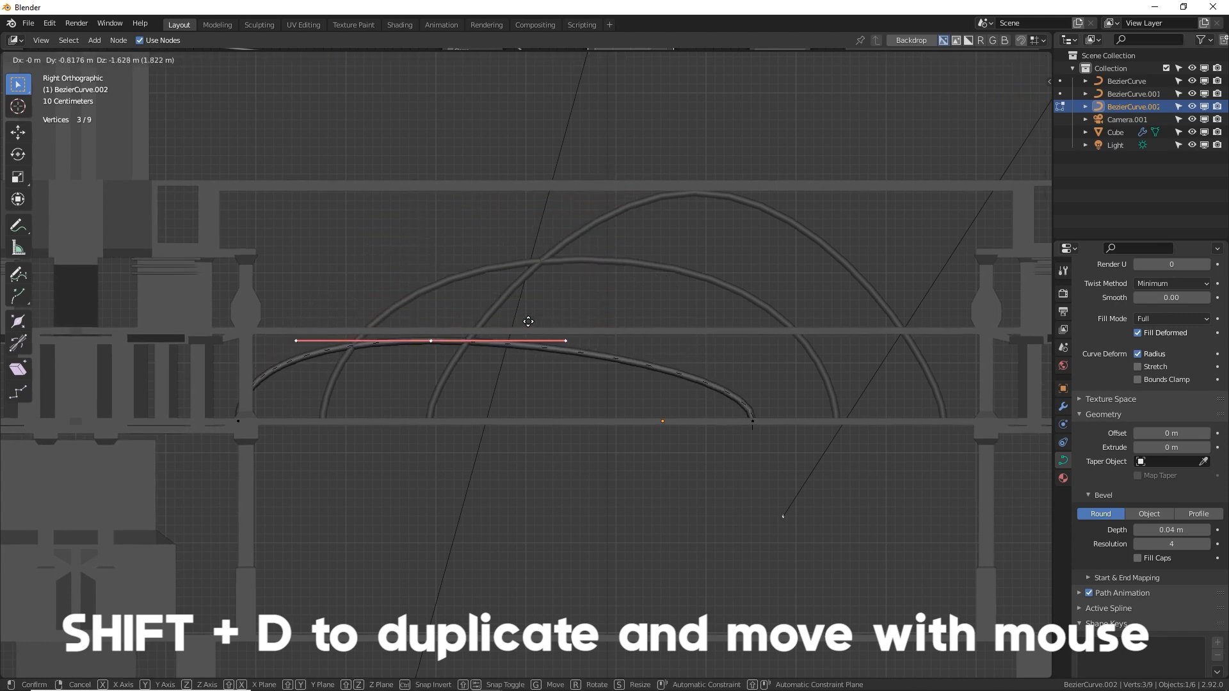
left_click(520, 323)
key("Tab")
Duplicate the shallow arch about 3.2 m along the walkway, then raise and rotate the copy's middle point to skew it
key("shift+d")
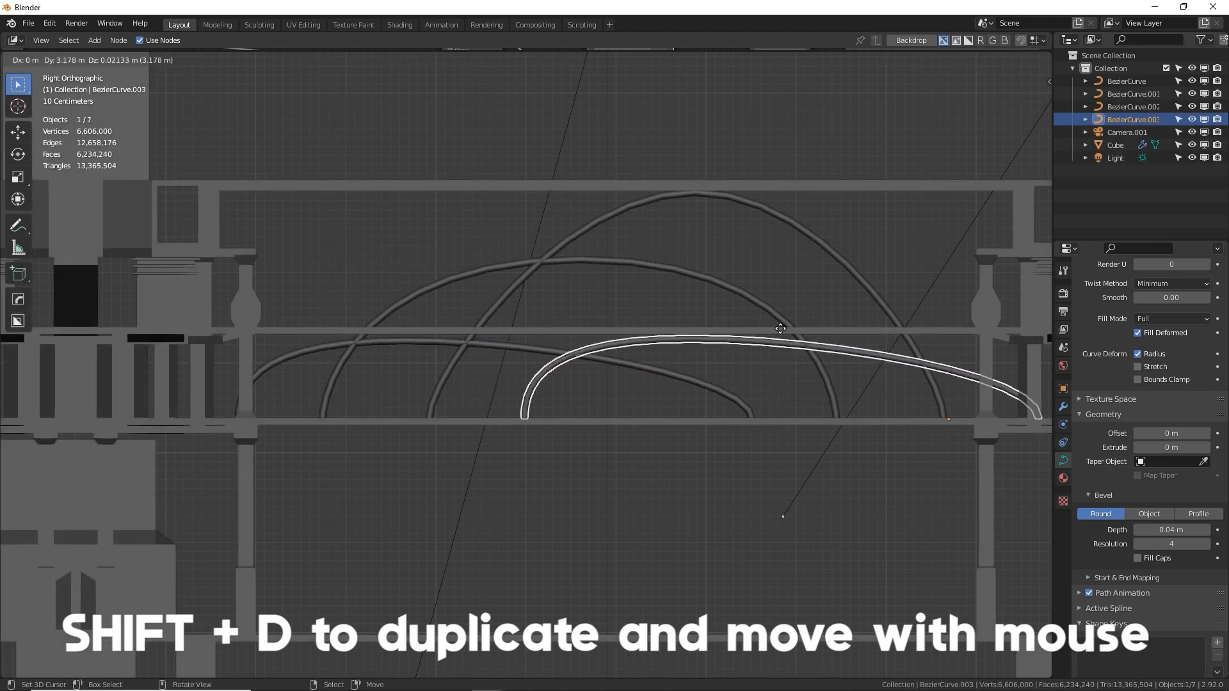
left_click(780, 328)
key("Tab")
key("g")
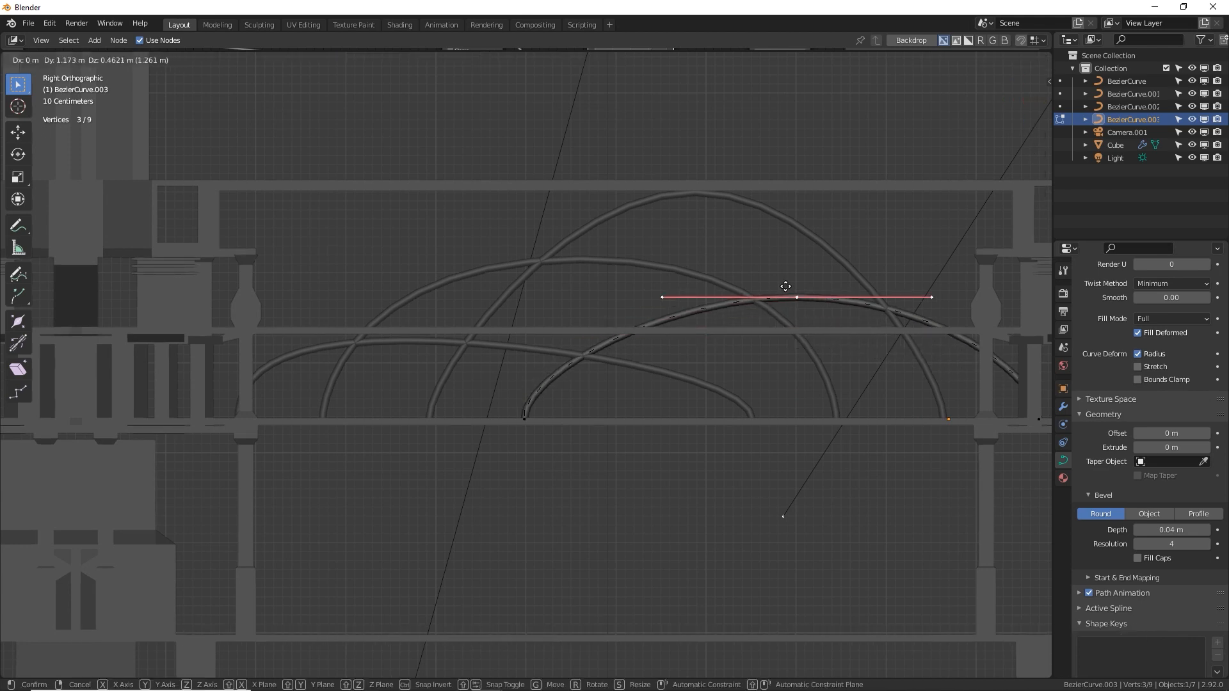
left_click(830, 280)
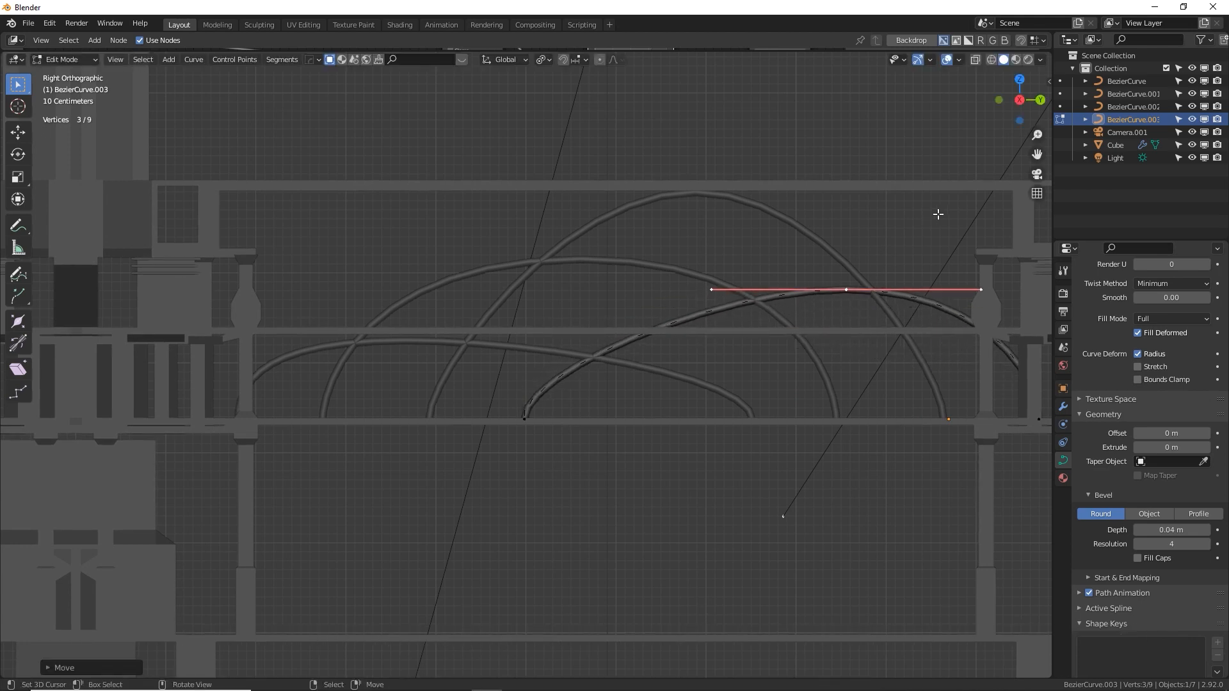
key("r")
left_click(935, 192)
key("Tab")
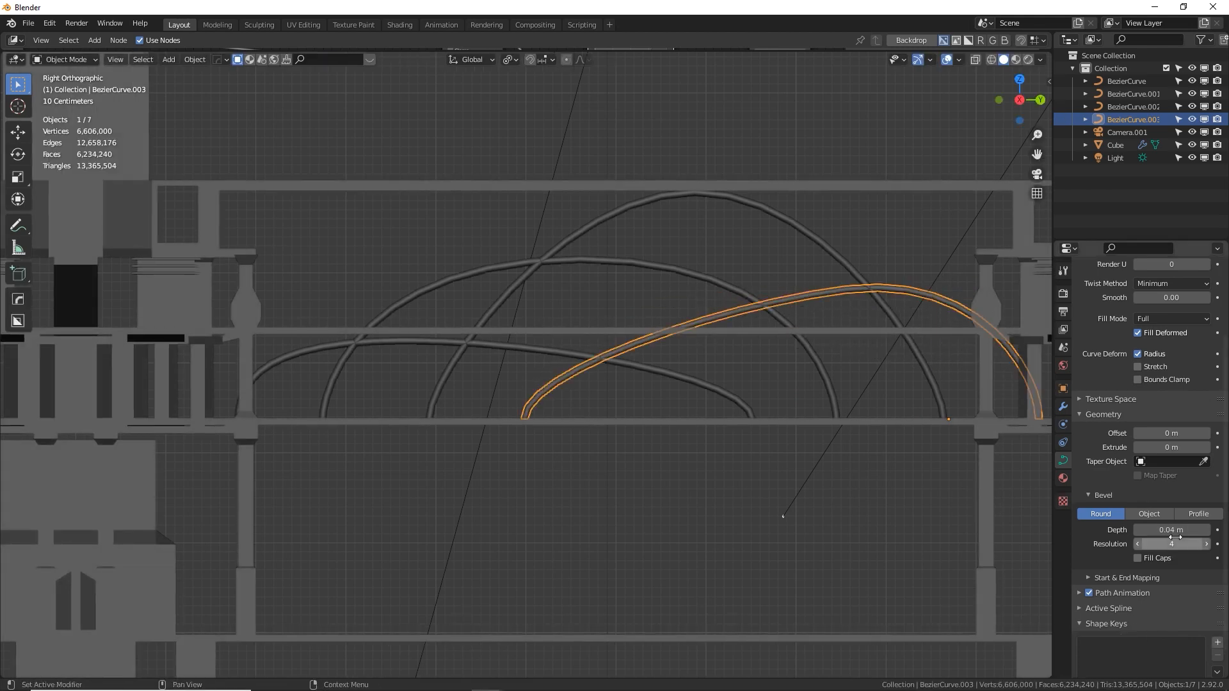
Reduce the bevel depth of the skewed arch so its cable is thinner than the others
left_click(1176, 530)
key("BackSpace")
type(".04")
key("Return")
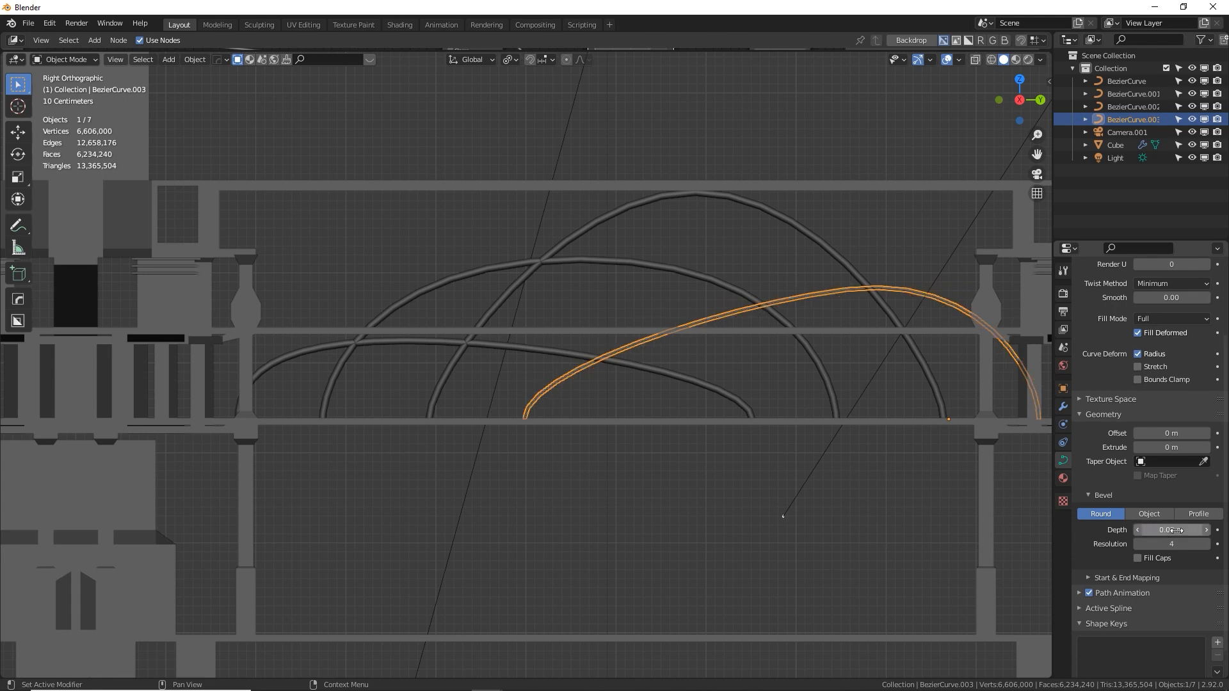
Set the shallow arch's bevel depth to 0.03 m
left_click(516, 362)
left_click(1181, 529)
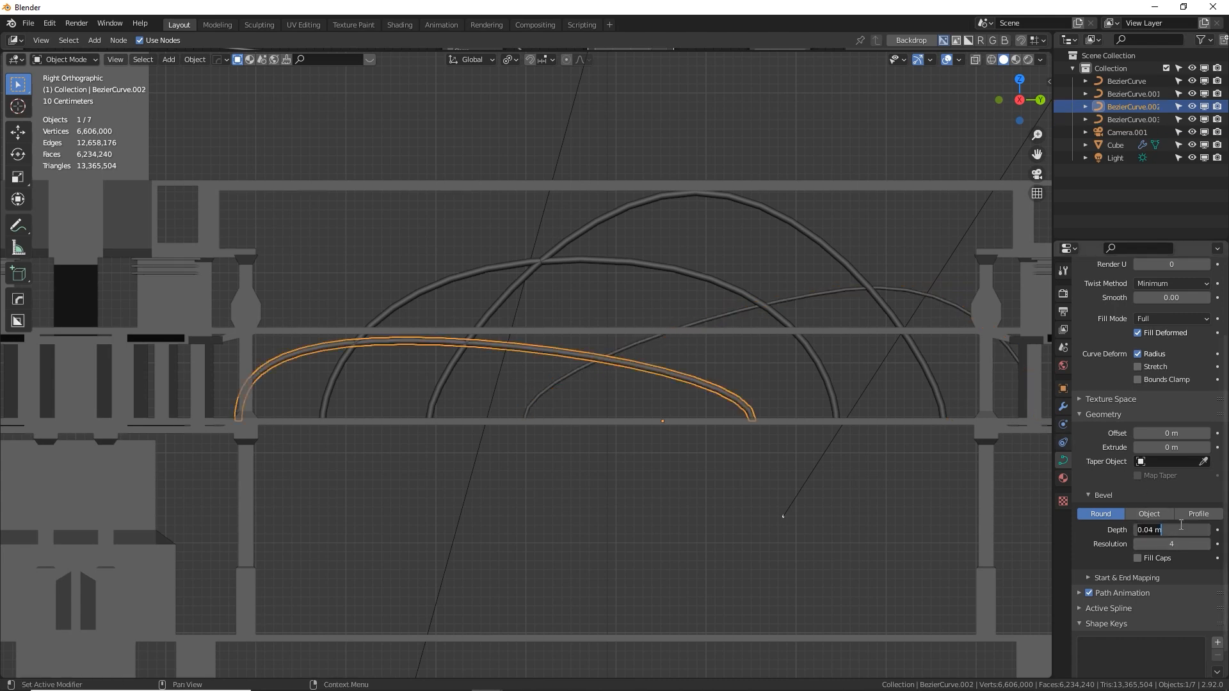
key("BackSpace")
type(".03")
key("Return")
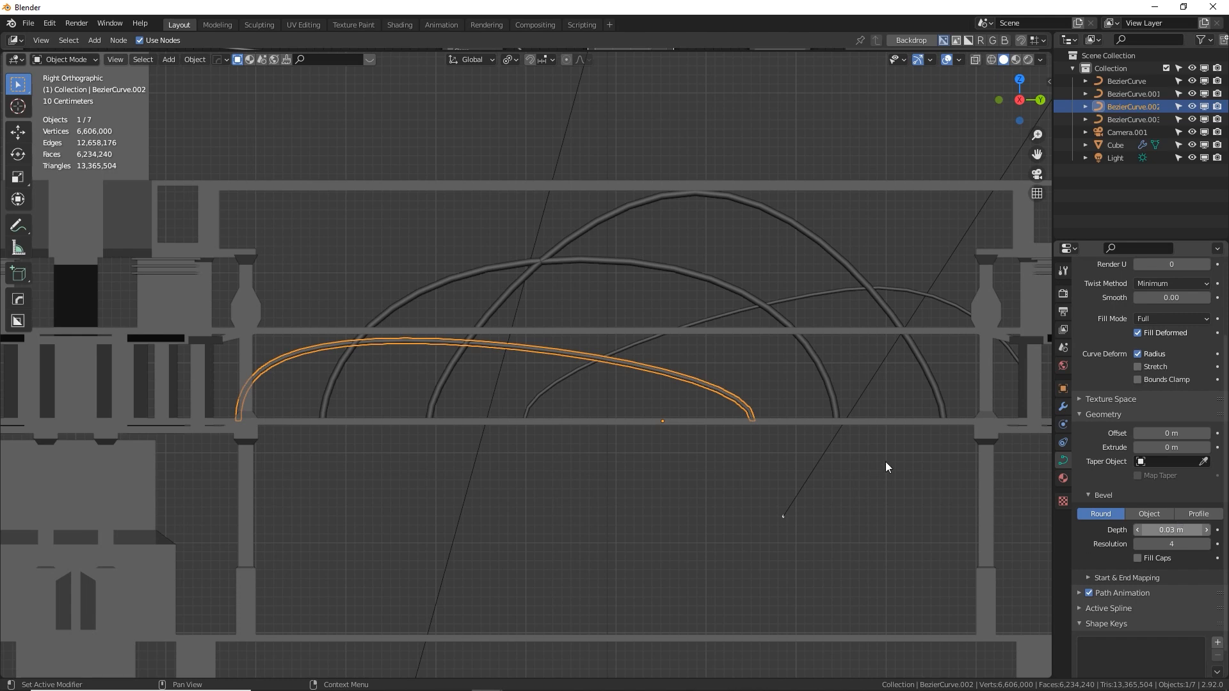
Select all four arched curves and move them up about 2.65 m along global Z onto the upper walkway
key("Tab")
middle_click_drag(631, 329, 546, 347)
key("Tab")
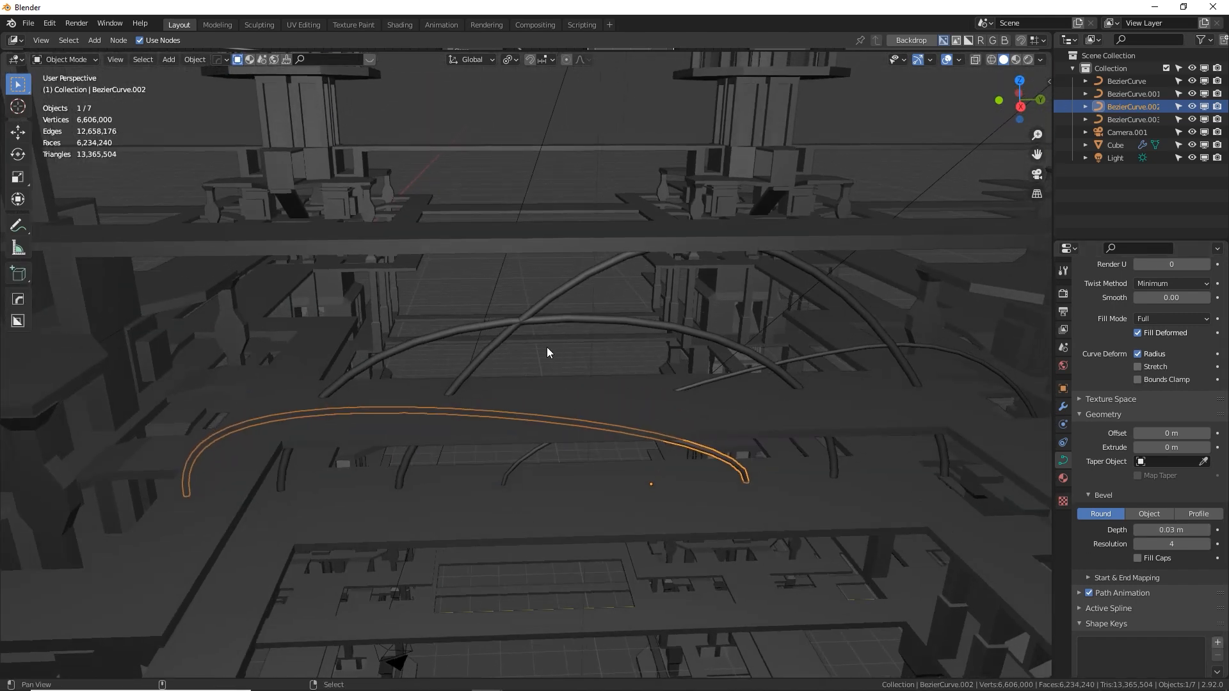
left_click(505, 321)
left_click(497, 319)
left_click(521, 317, "shift")
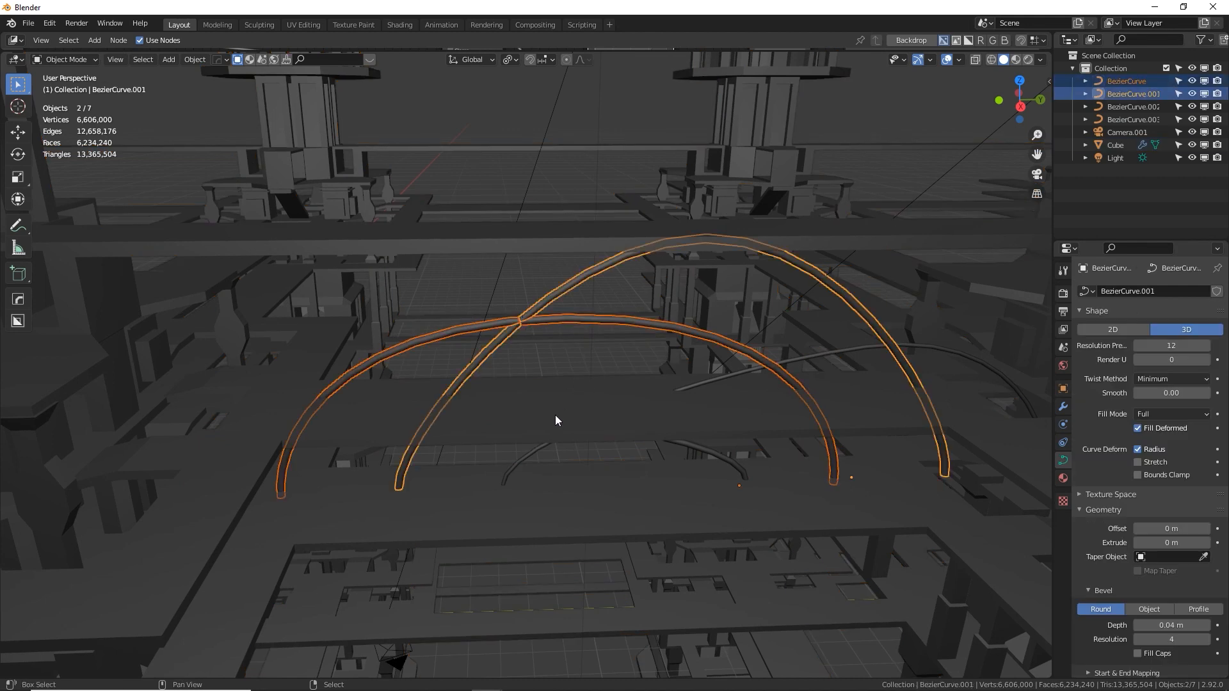
left_click(747, 451, "shift")
left_click(729, 458, "shift")
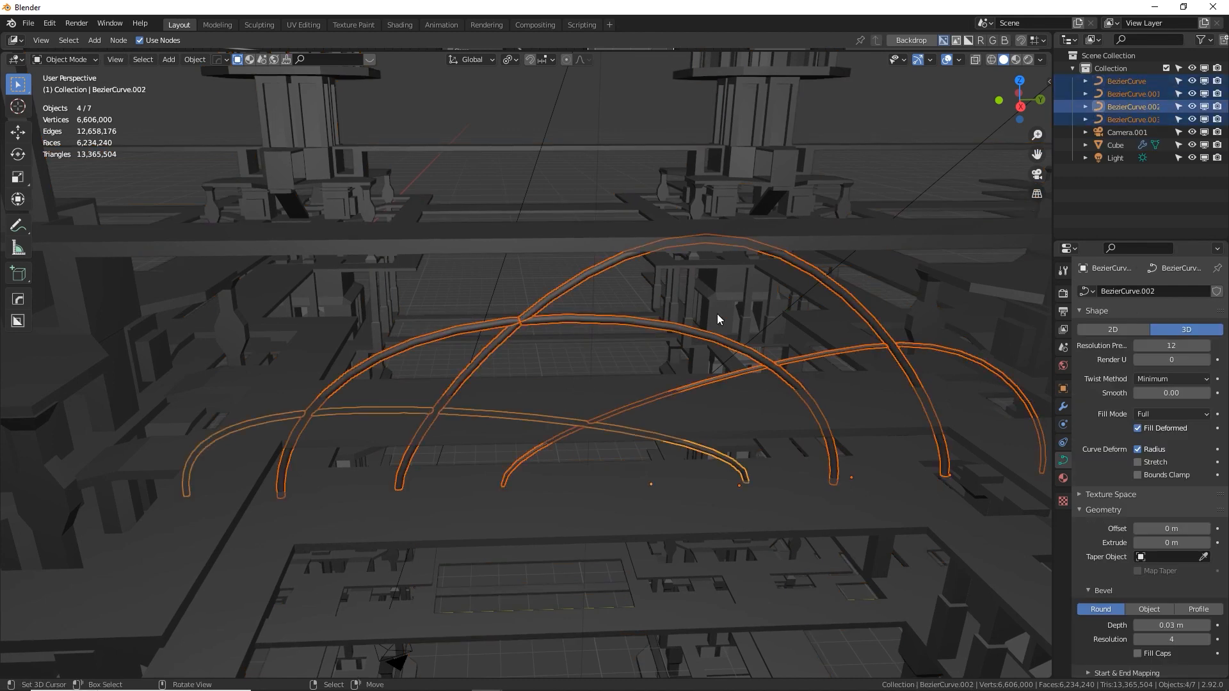
key("g")
key("z")
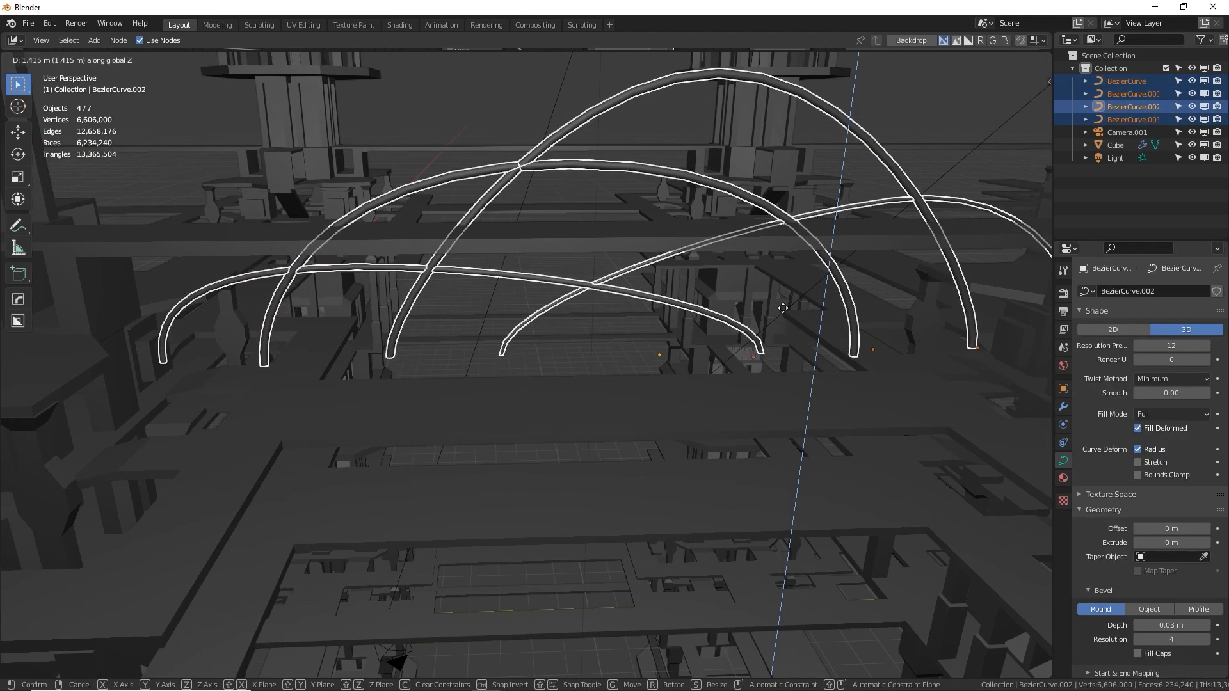
left_click(766, 199)
middle_click_drag(757, 371, 737, 343)
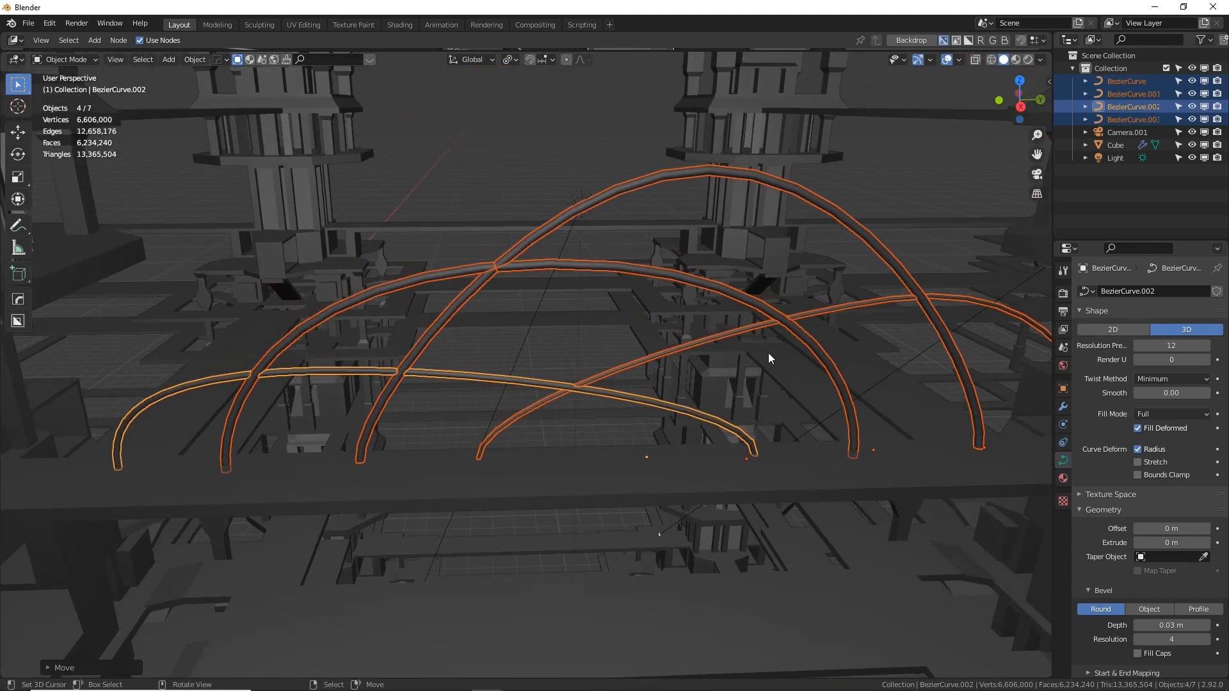
From the camera view, move the four arched curves about 9.9 m in the negative direction along global Z
key("KP_0")
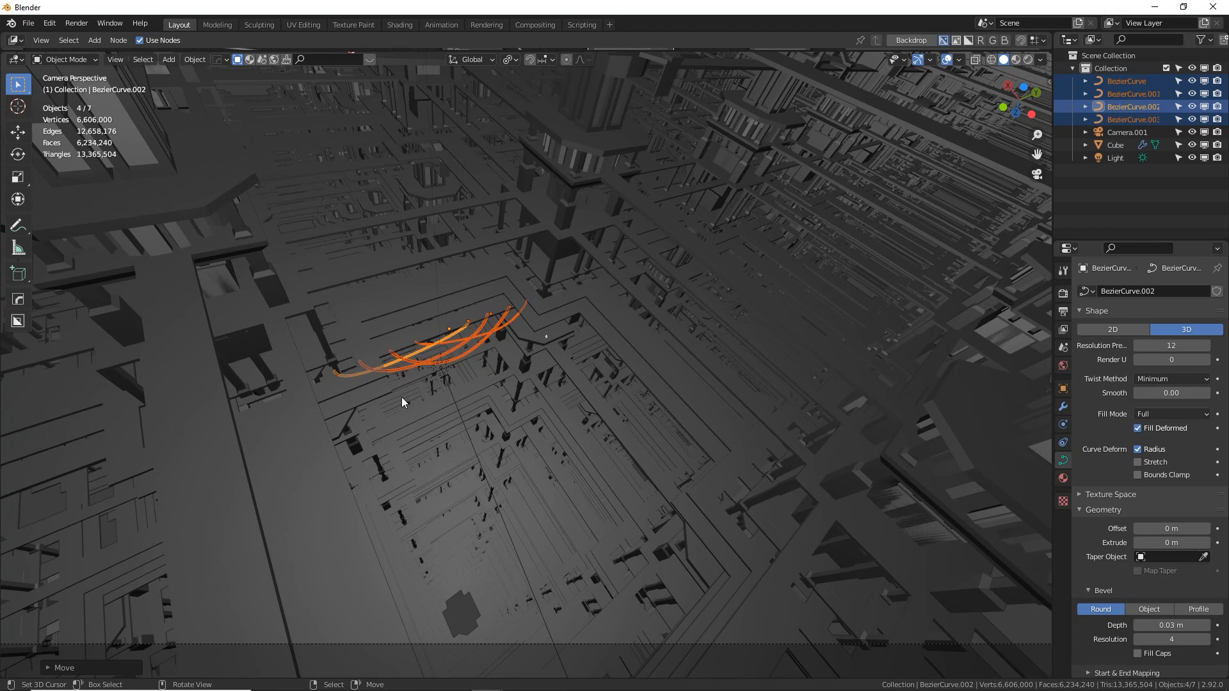
middle_click_drag(551, 329, 534, 391, "shift")
middle_click_drag(546, 299, 551, 320, "shift")
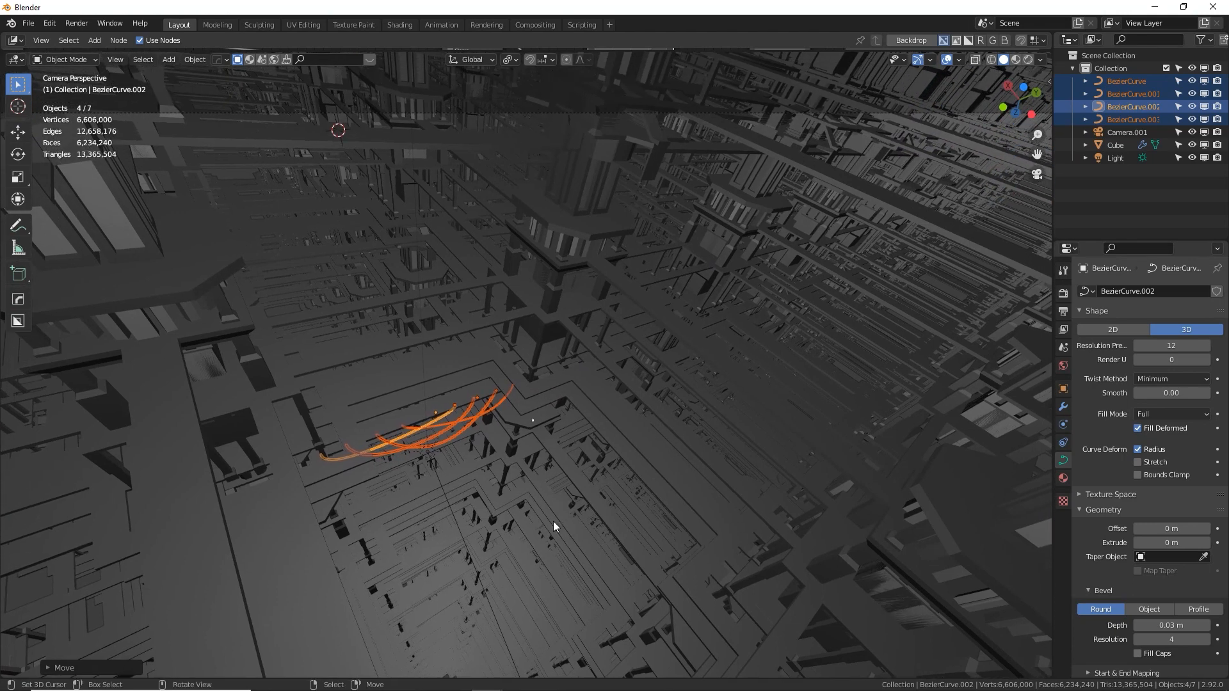
key("g")
key("z")
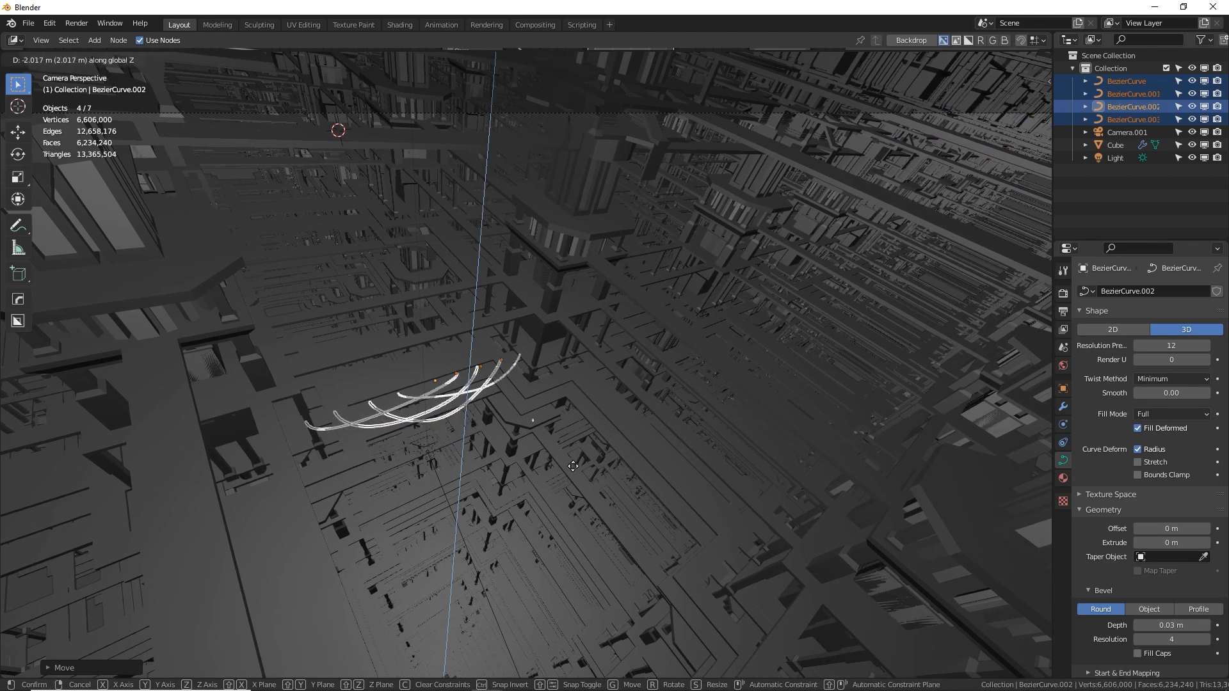
left_click(583, 280)
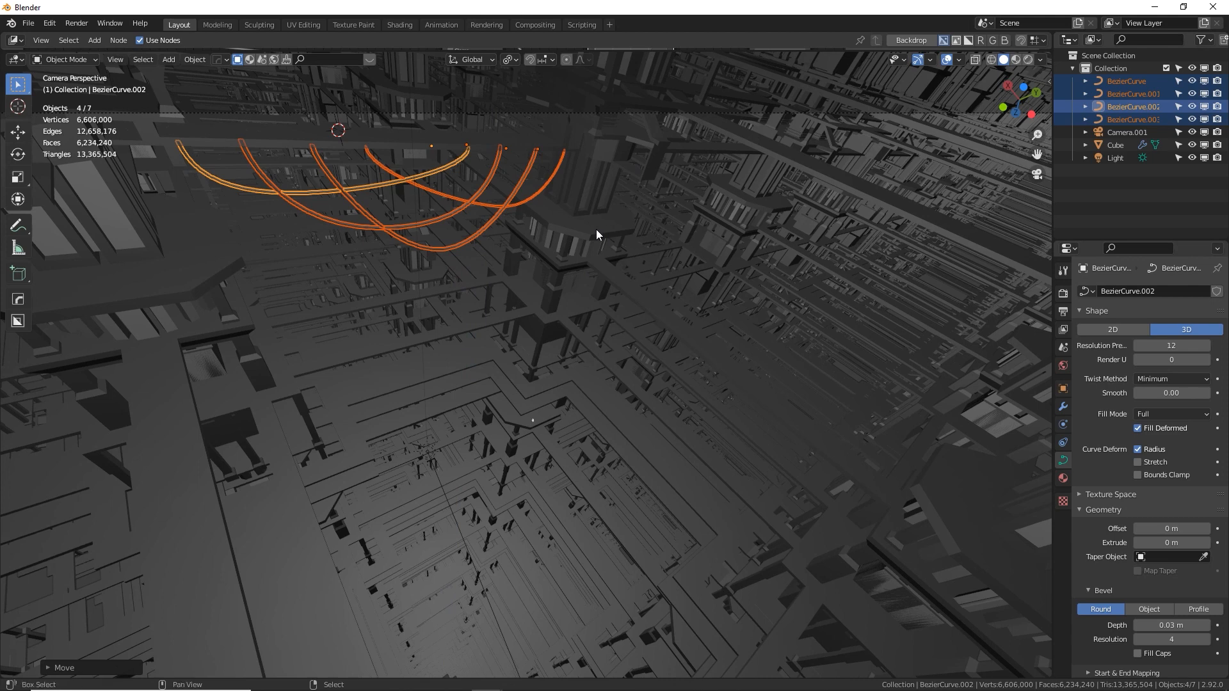
Duplicate the four arched curves in place and try rotating the copies 90° about global Z
key("shift+d")
key("Escape")
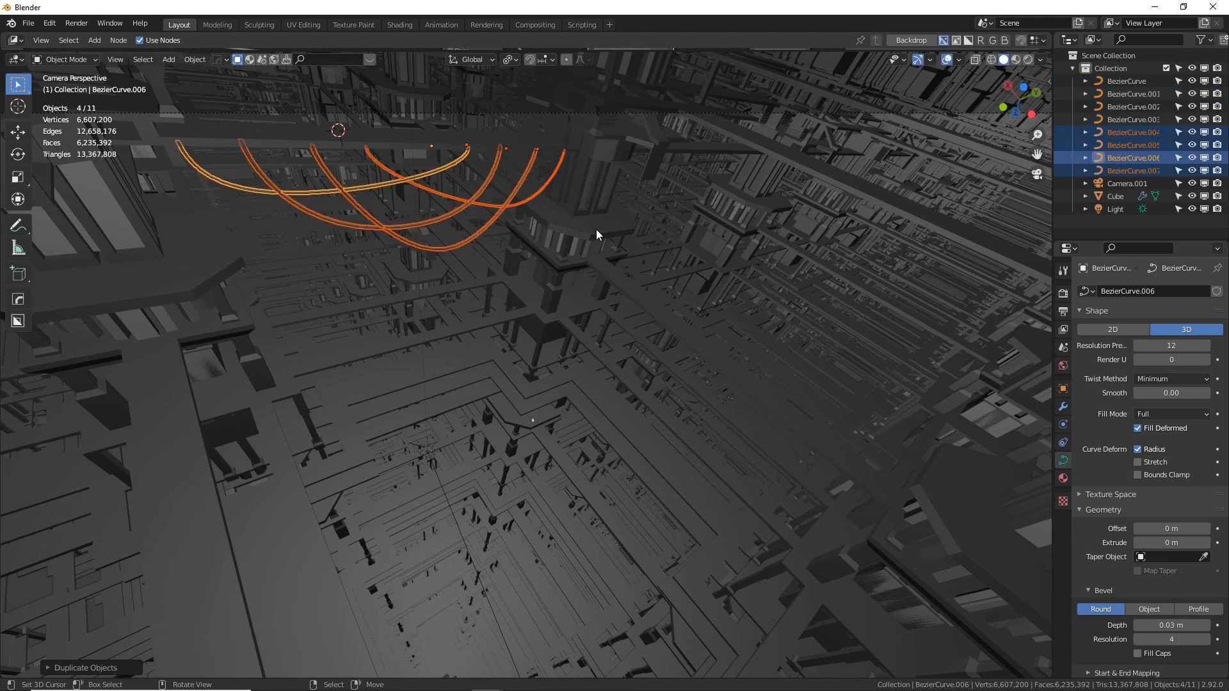
type("ry90z")
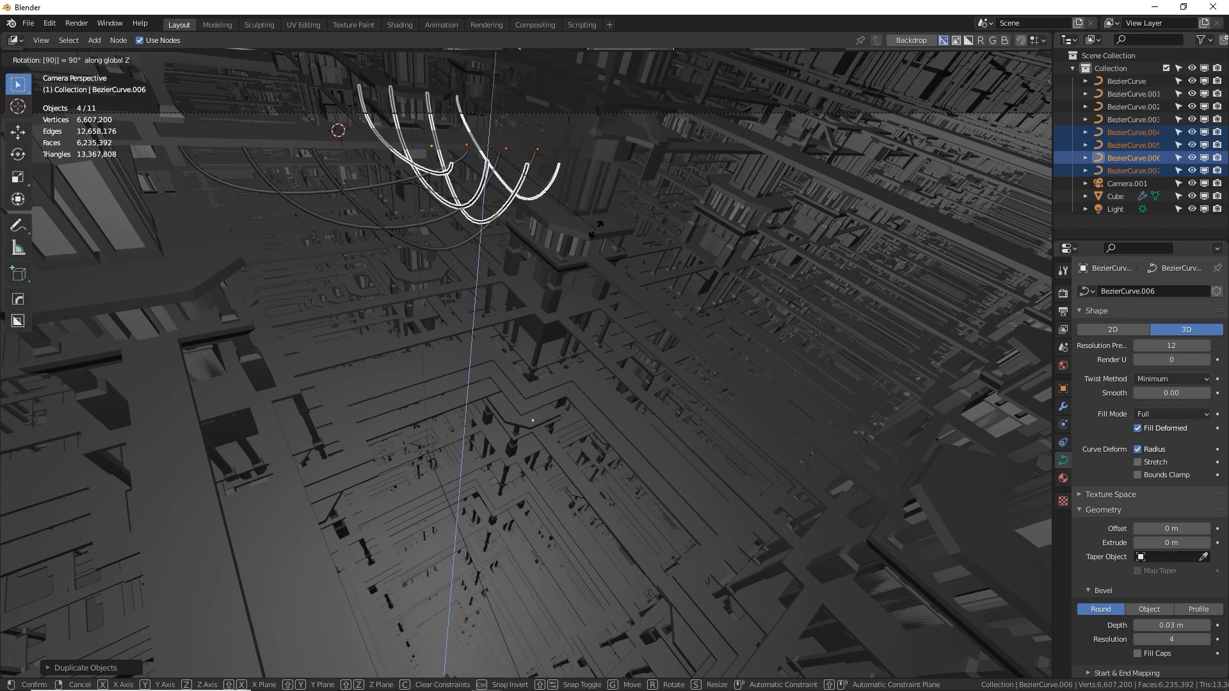
key("Return")
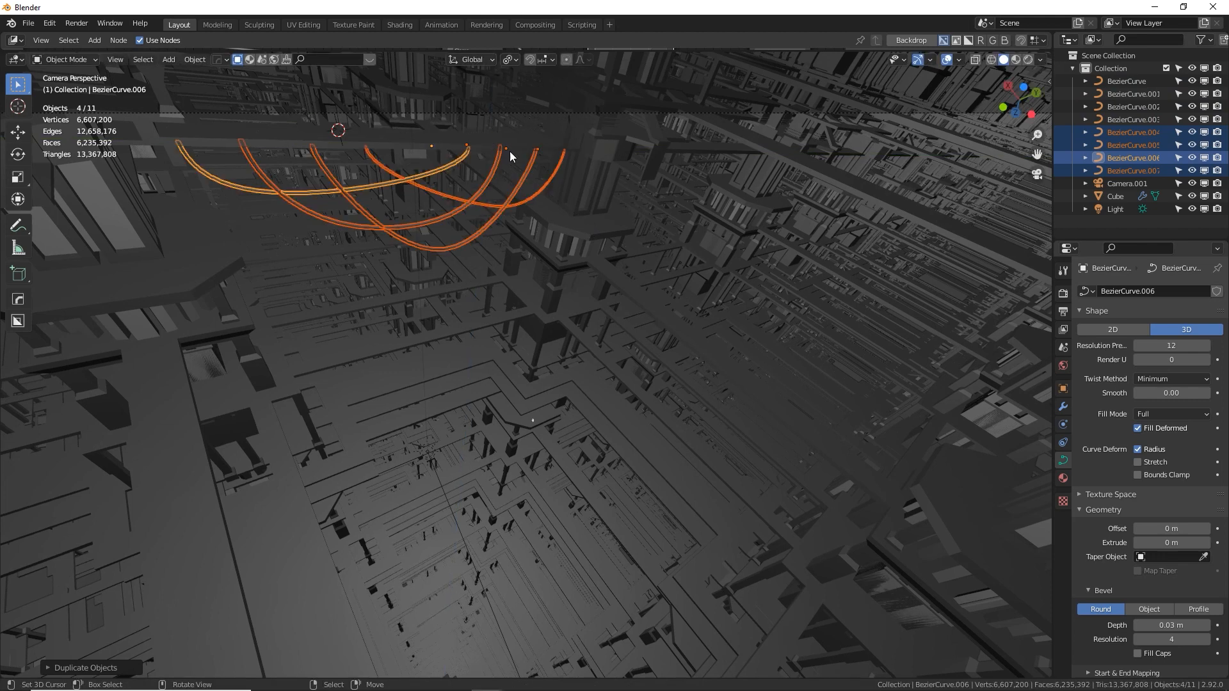
Set the transform pivot to Median Point and rotate the four duplicated curves 90° about global Z
left_click(510, 59)
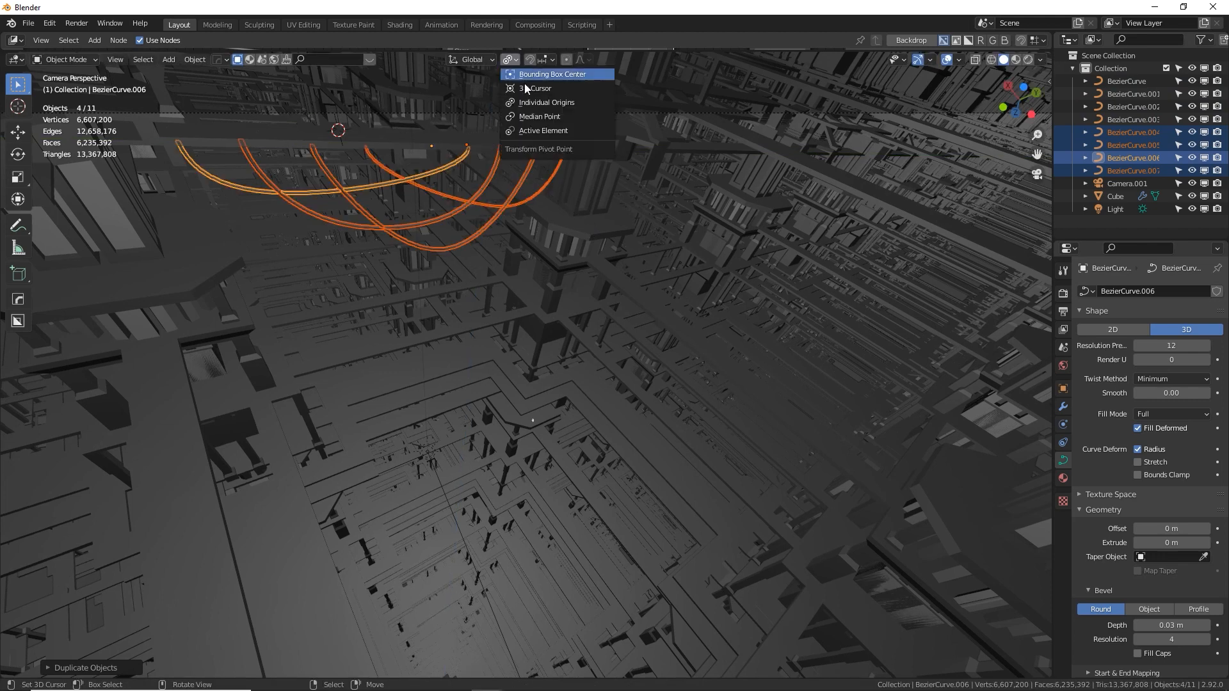
left_click(552, 119)
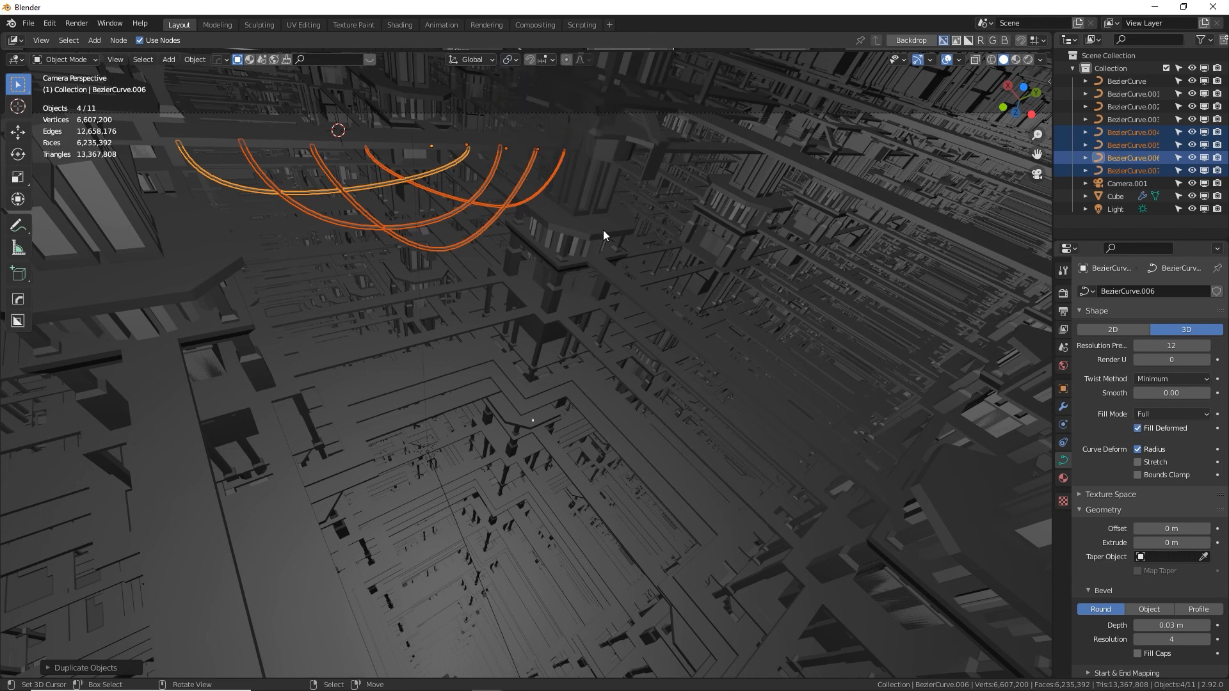
type("rz90")
key("Return")
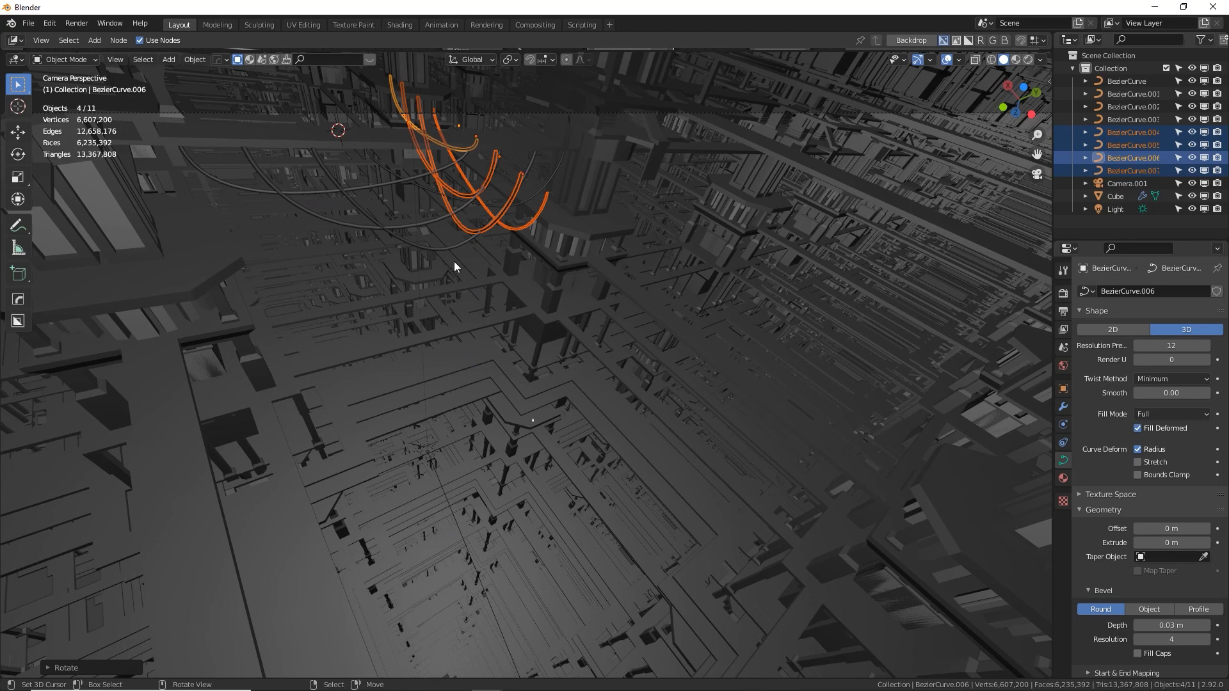
Move the rotated set of cables away from the original set to the other side of the tower, and check its placement
key("g")
left_click(890, 332)
middle_click_drag(889, 332, 487, 296)
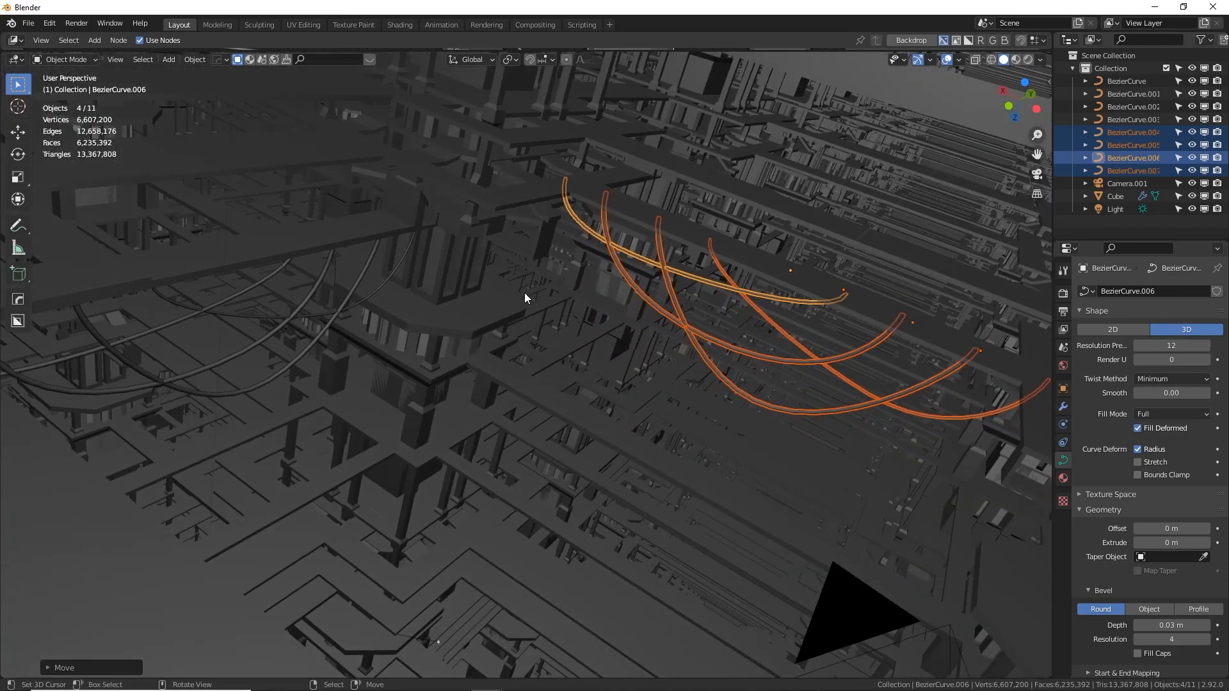
mouse_move(700, 265)
middle_mouse_down()
mouse_move(690, 248)
mouse_move(615, 236)
mouse_move(570, 268)
mouse_move(600, 282)
mouse_move(706, 255)
middle_mouse_up()
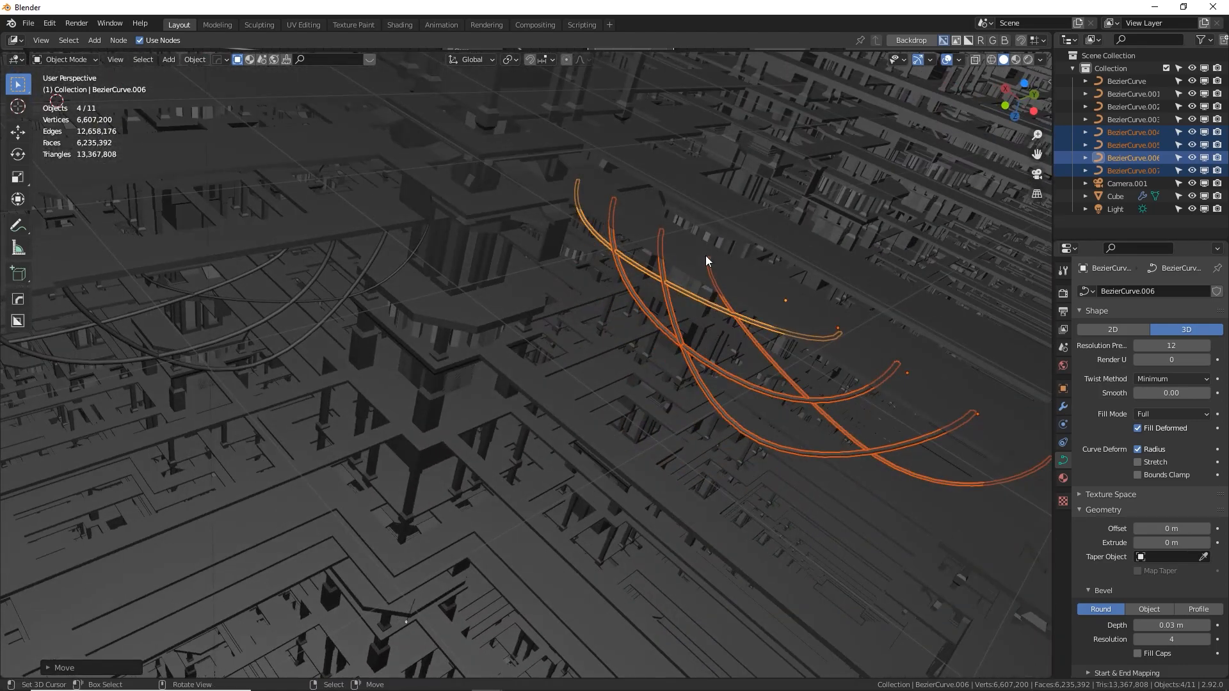
Set the viewport's focal length to 35 mm
key("n")
left_click(1044, 138)
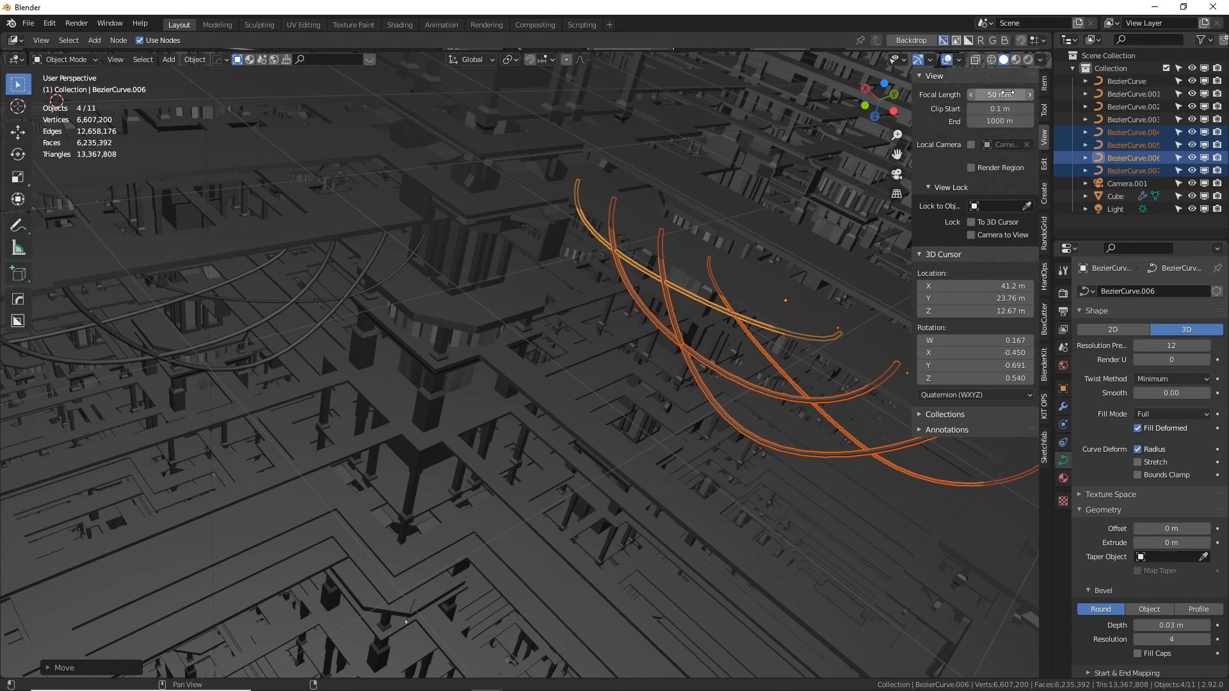
left_click(988, 96)
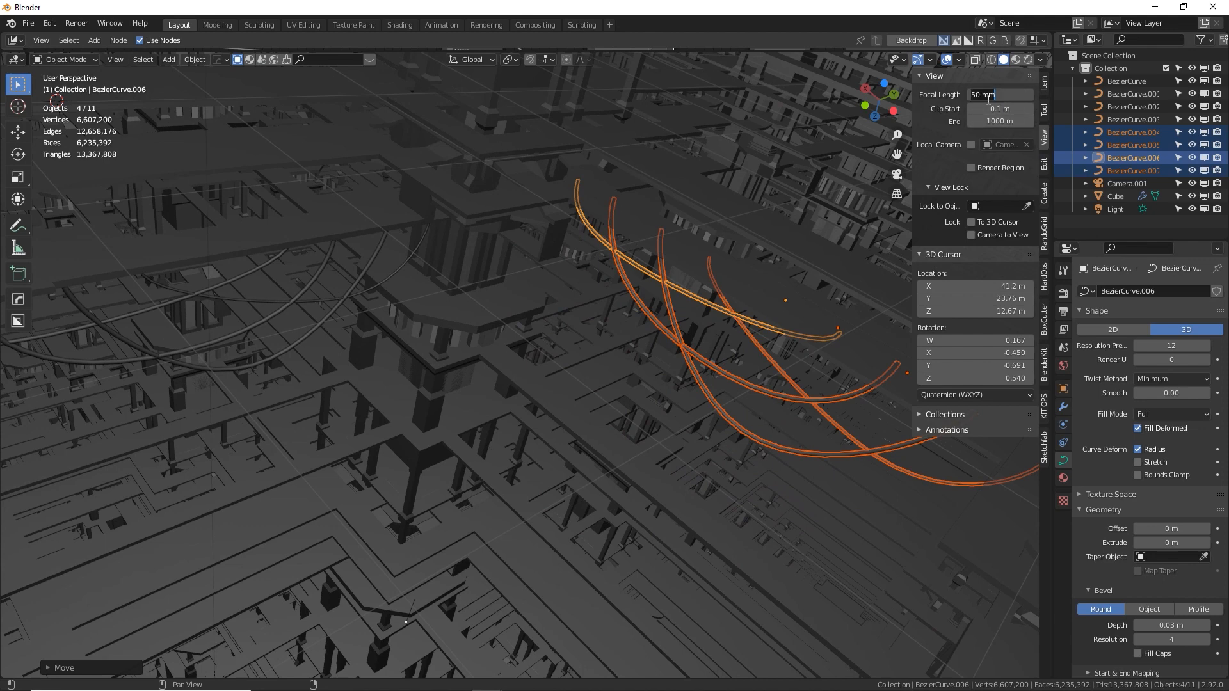
type("35")
key("Return")
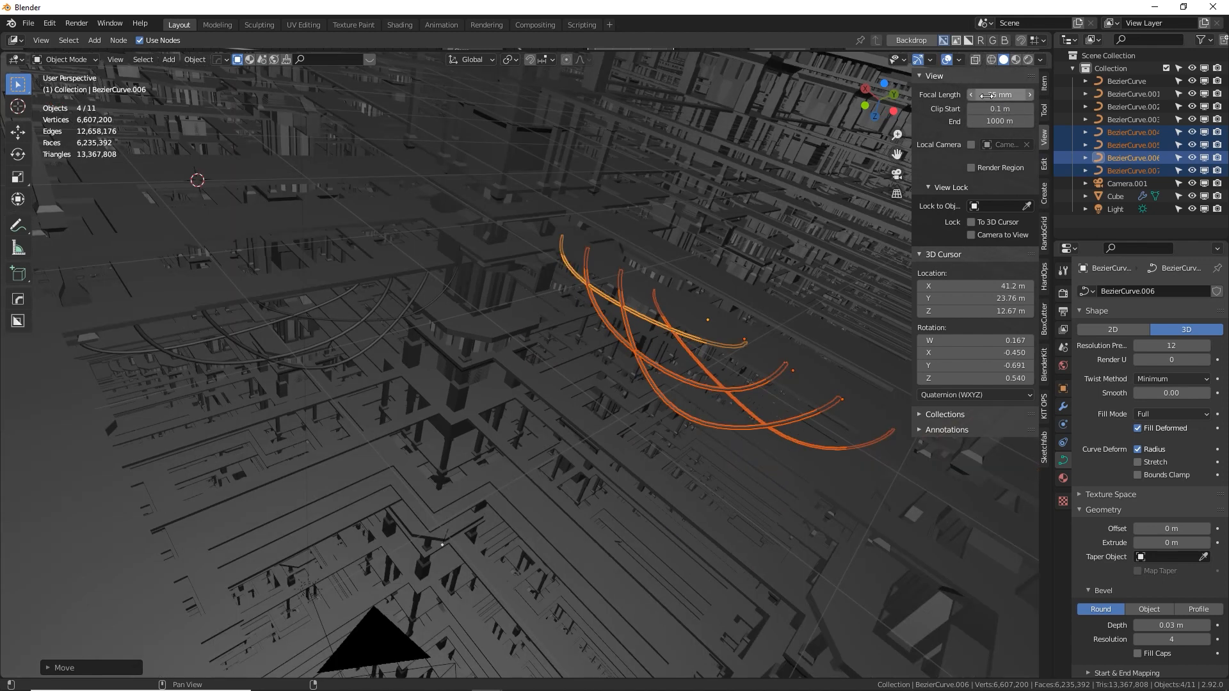
Try viewport focal lengths of 20 mm and 28 mm
left_click(988, 96)
type("20")
key("Return")
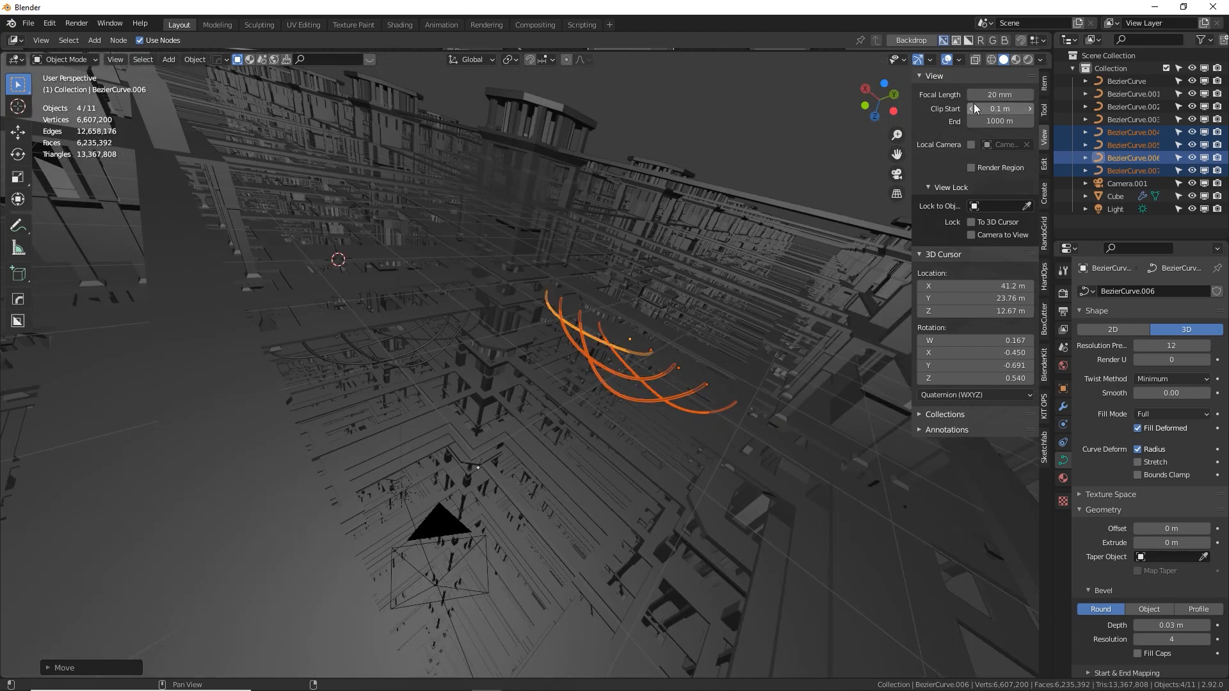
left_click(988, 95)
type("28")
key("Return")
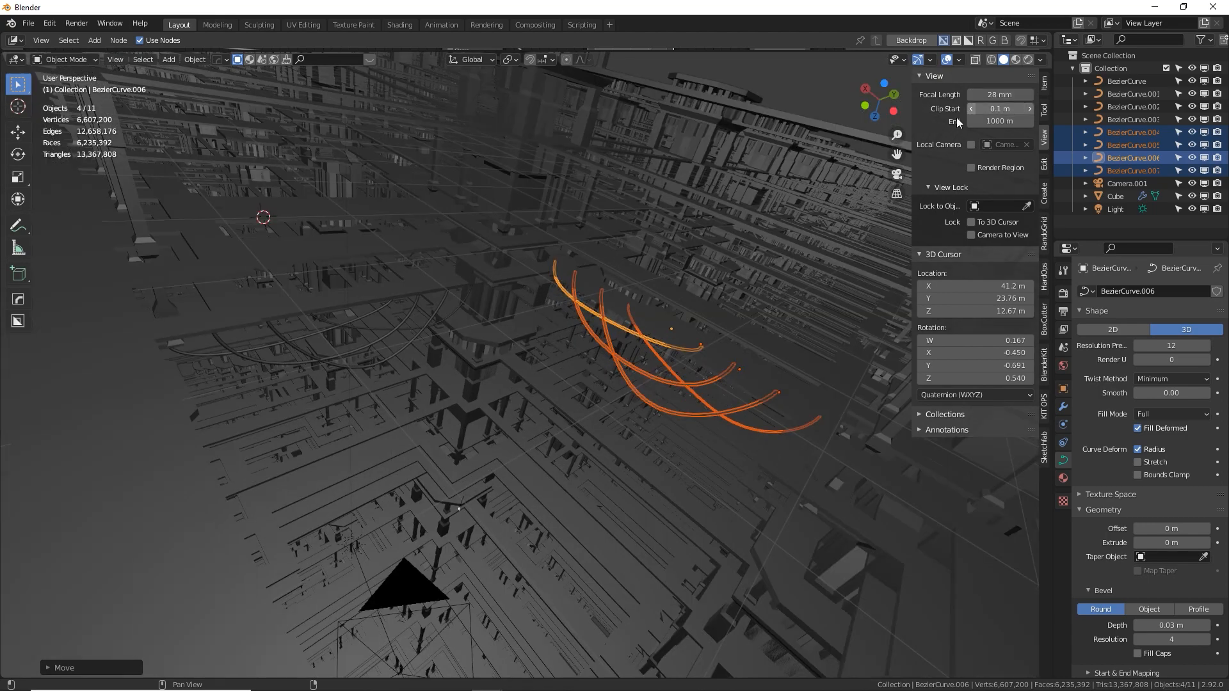
Set the viewport's focal length to 30 mm
left_click(1010, 96)
type("30")
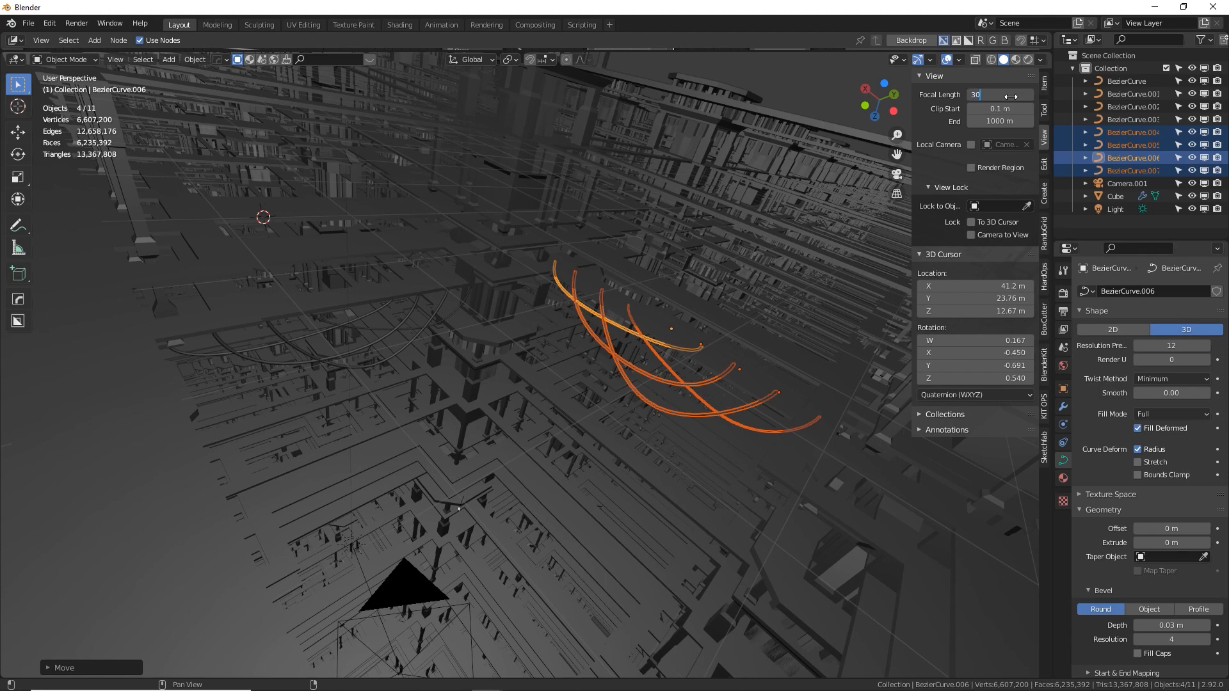
key("Return")
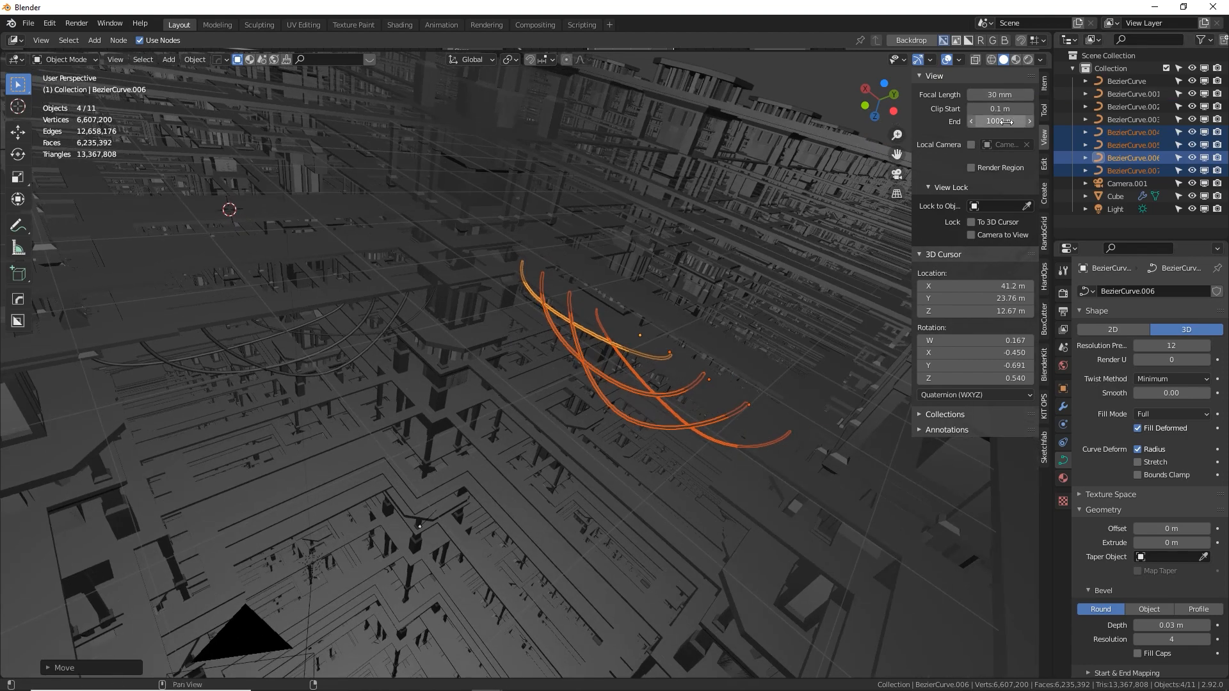
Try a viewport clip end of 10 m and inspect the tower scene with it
left_click(1001, 122)
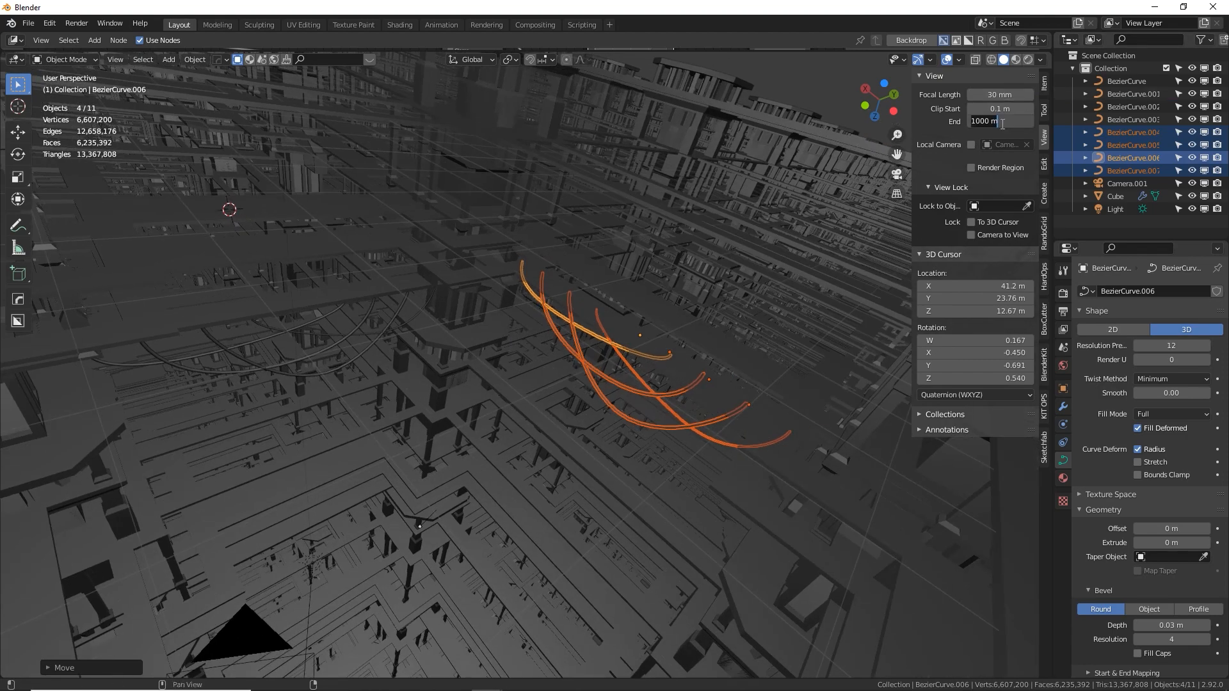
type("10")
key("Return")
middle_click_drag(721, 326, 480, 343)
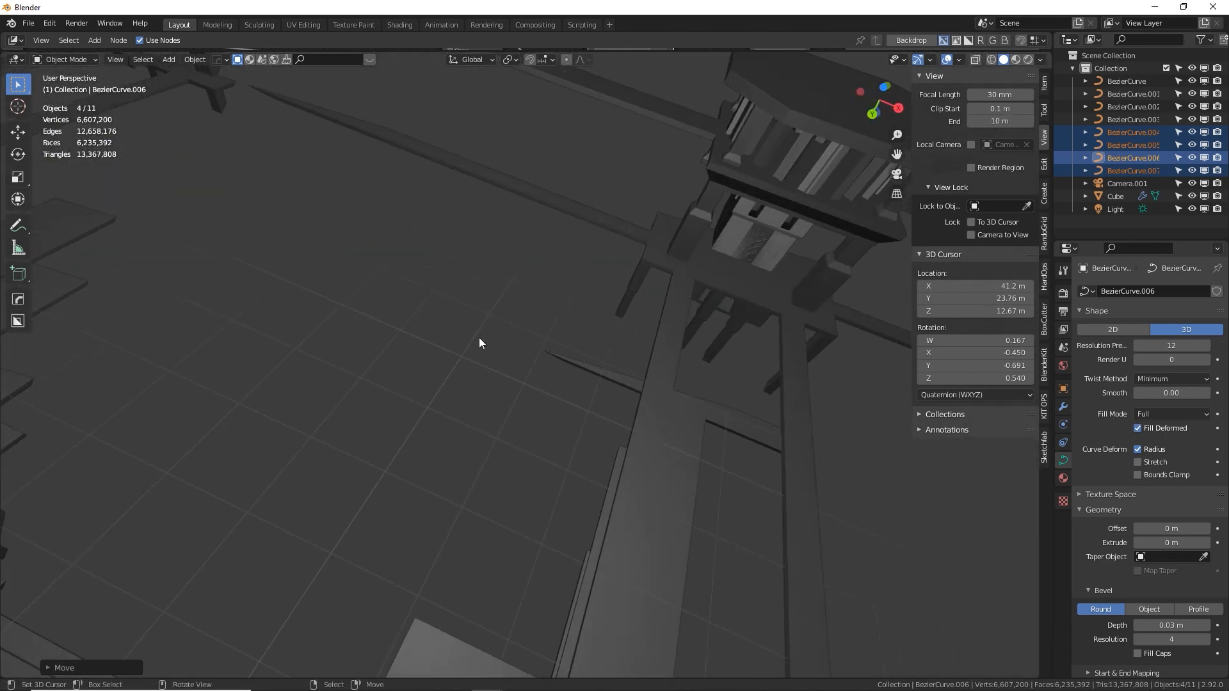
Restore the viewport clipping range to a 0.1 m start and a 1000 m end
mouse_move(999, 120)
left_mouse_down()
mouse_move(1075, 121)
mouse_move(990, 121)
left_mouse_up()
double_click(999, 121)
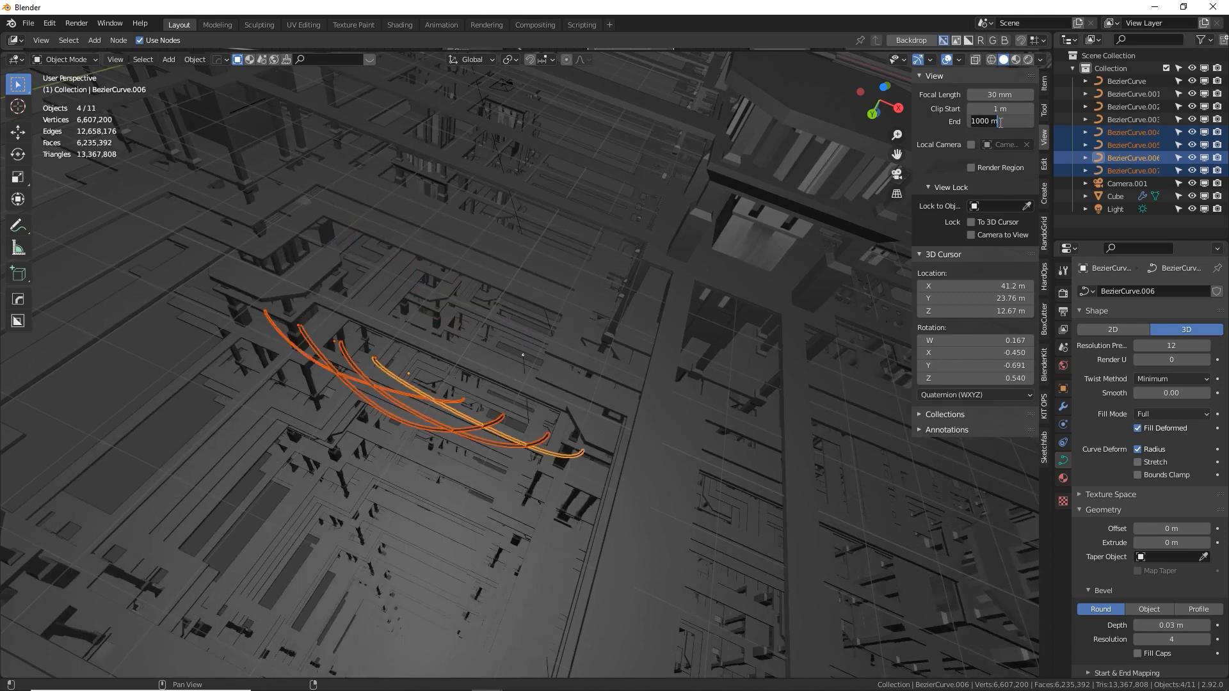
key("Return")
double_click(999, 109)
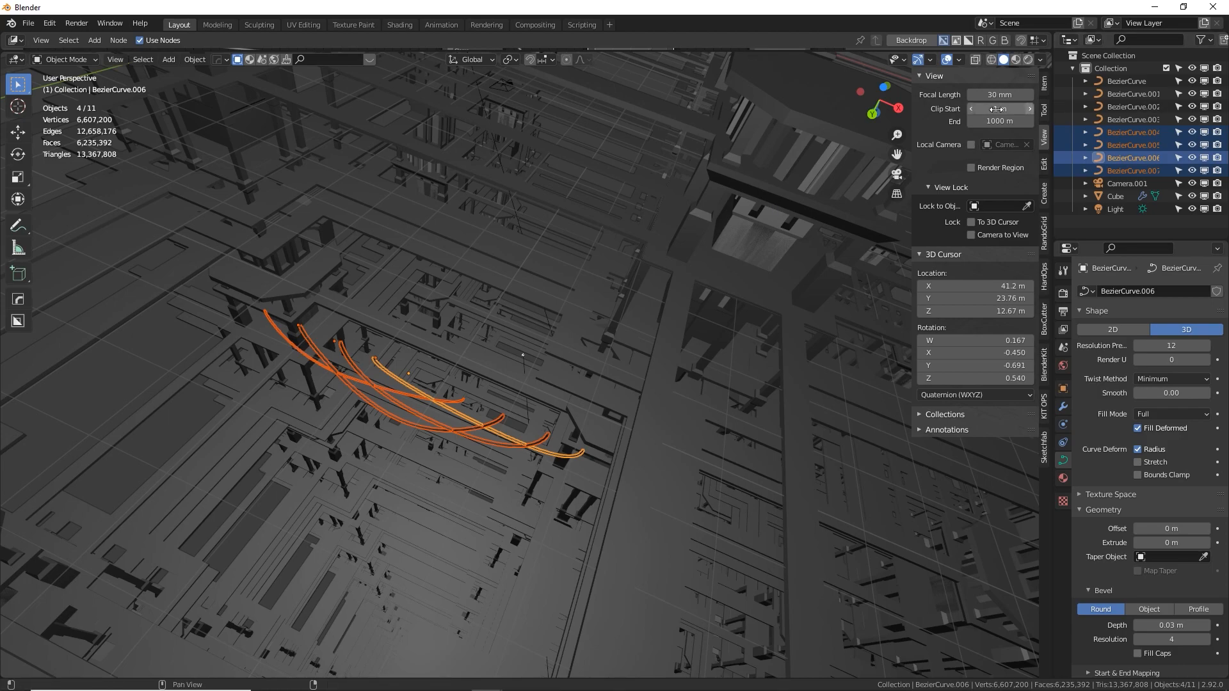
type("0.1")
key("Return")
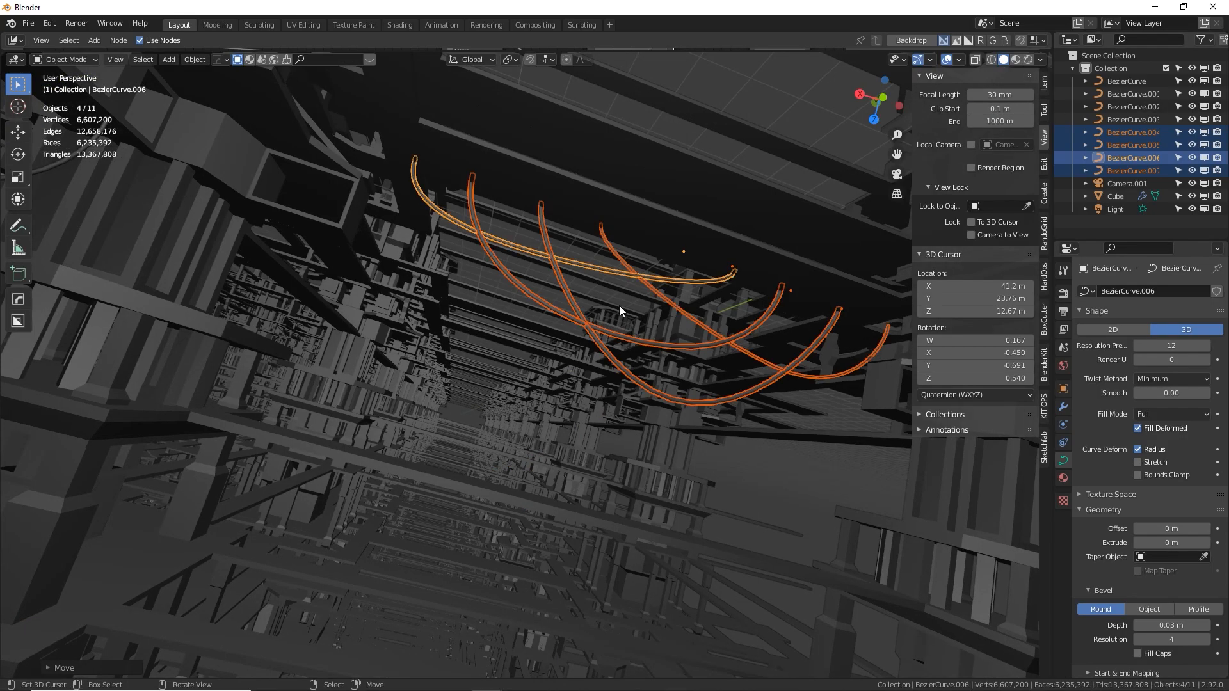
In camera view, move only the rotated set's cable BezierCurve.006 about 0.33 m along global X
key("KP_0")
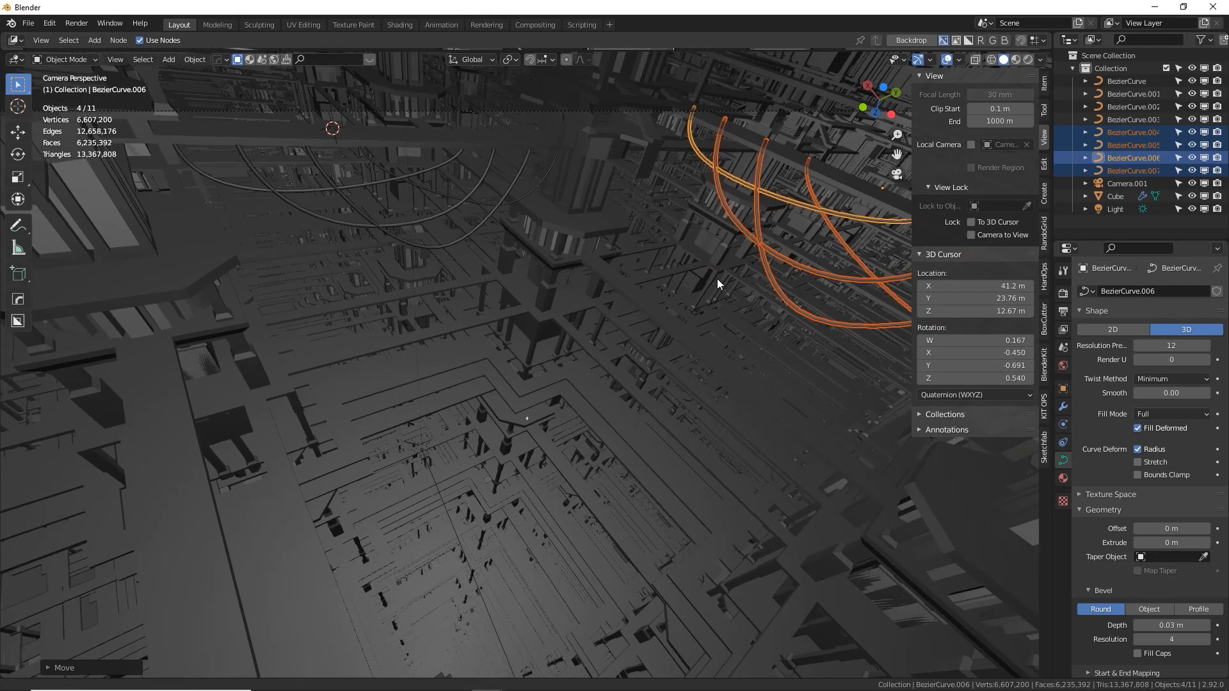
left_click(752, 186)
left_click(755, 184)
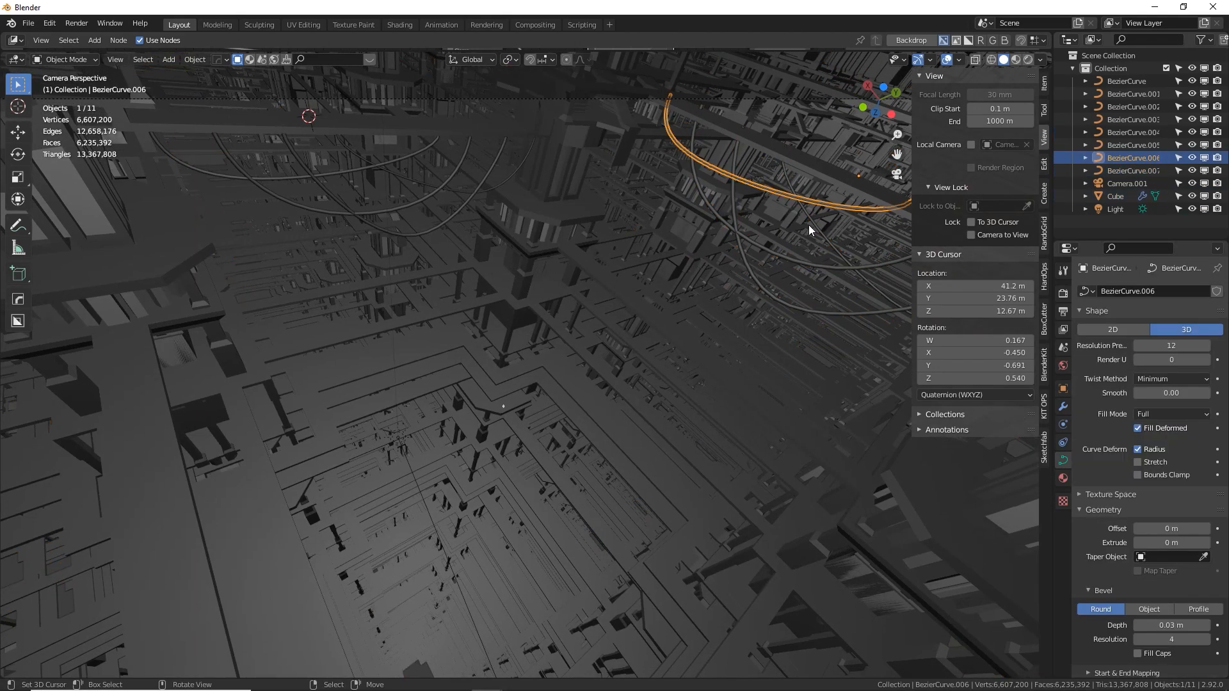
key("g")
key("x")
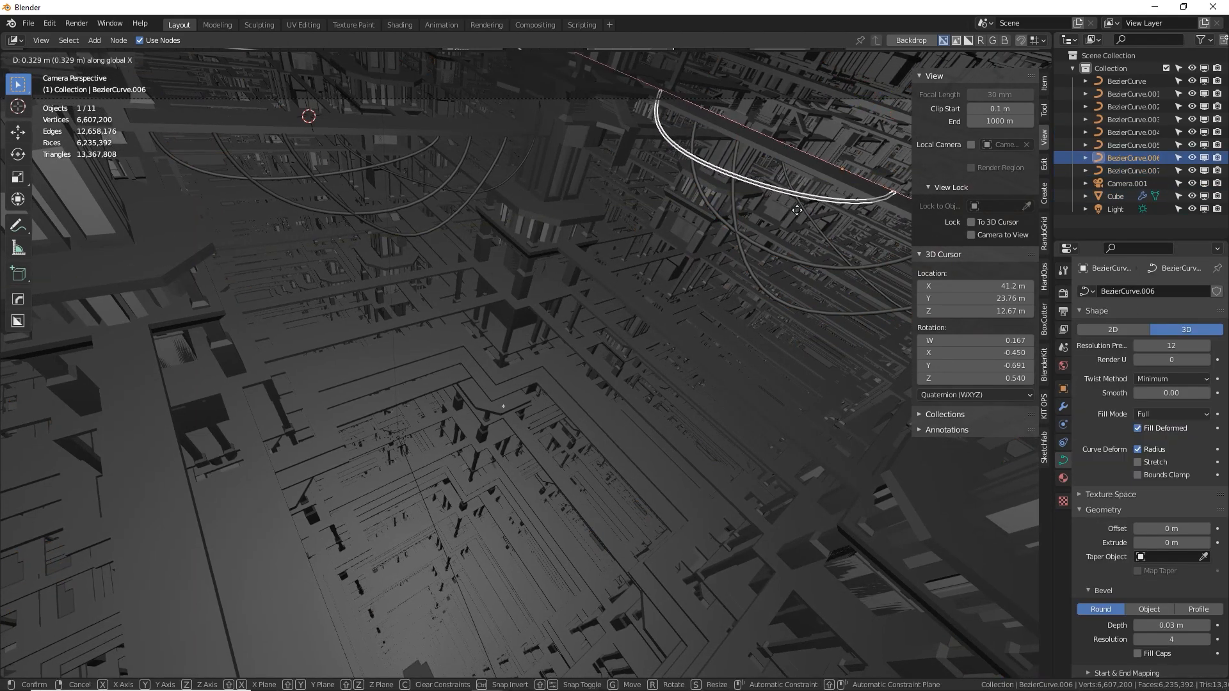
left_click(796, 210)
Rotate the low-hanging cable BezierCurve.005 about global Z so it swings away from the rest of its set
left_click(735, 240)
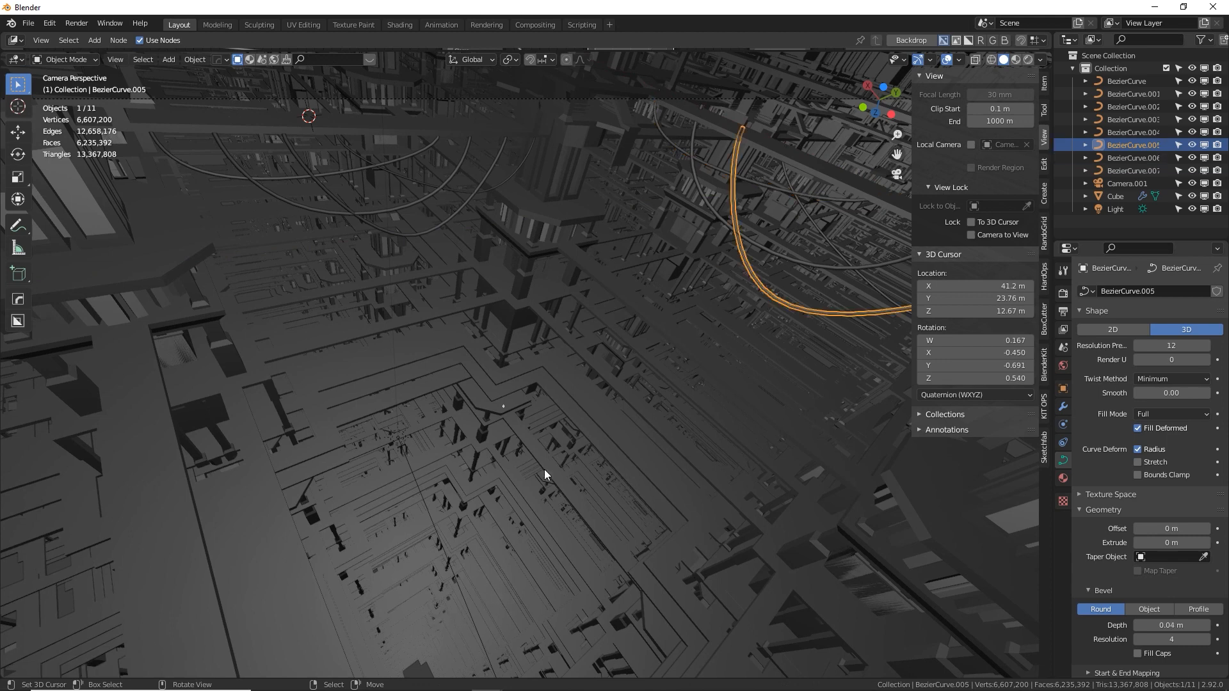
middle_click_drag(756, 129, 728, 191, "shift")
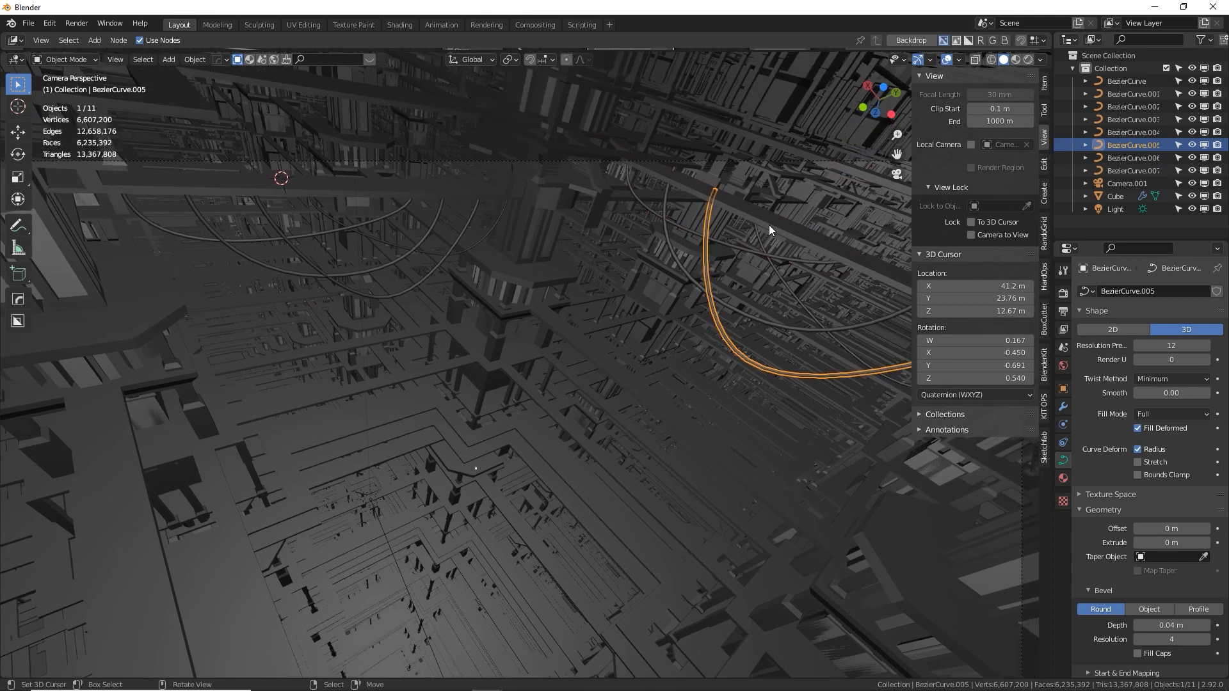
key("r")
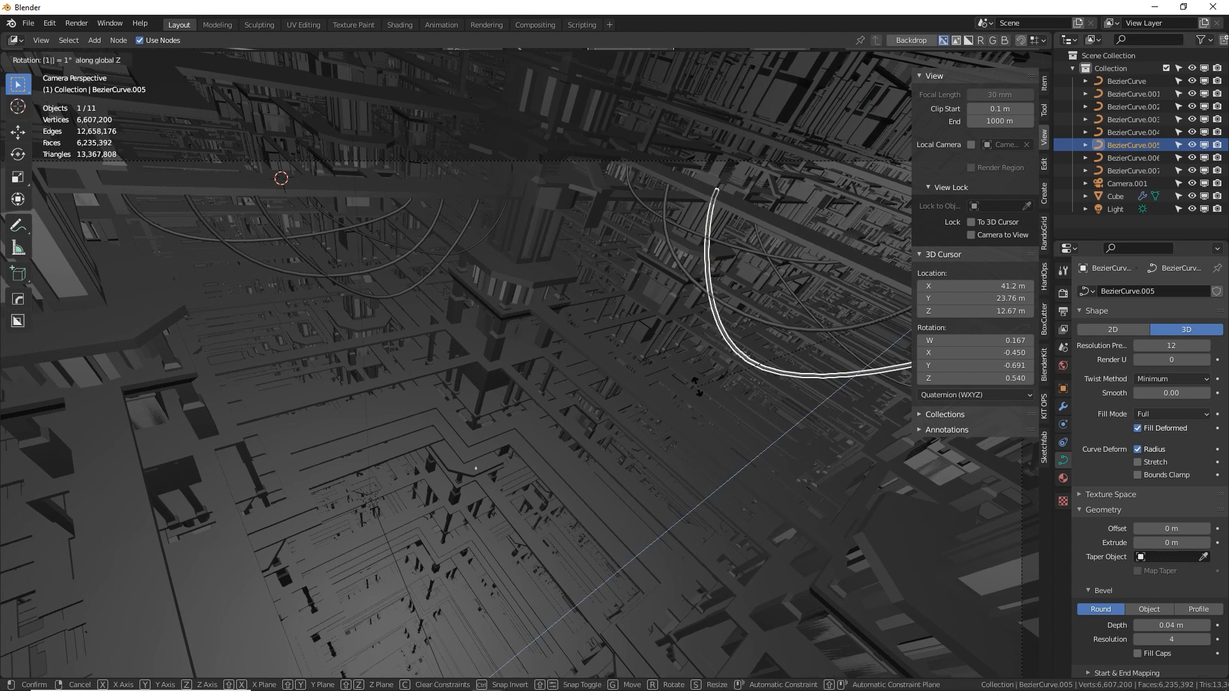
key("Return")
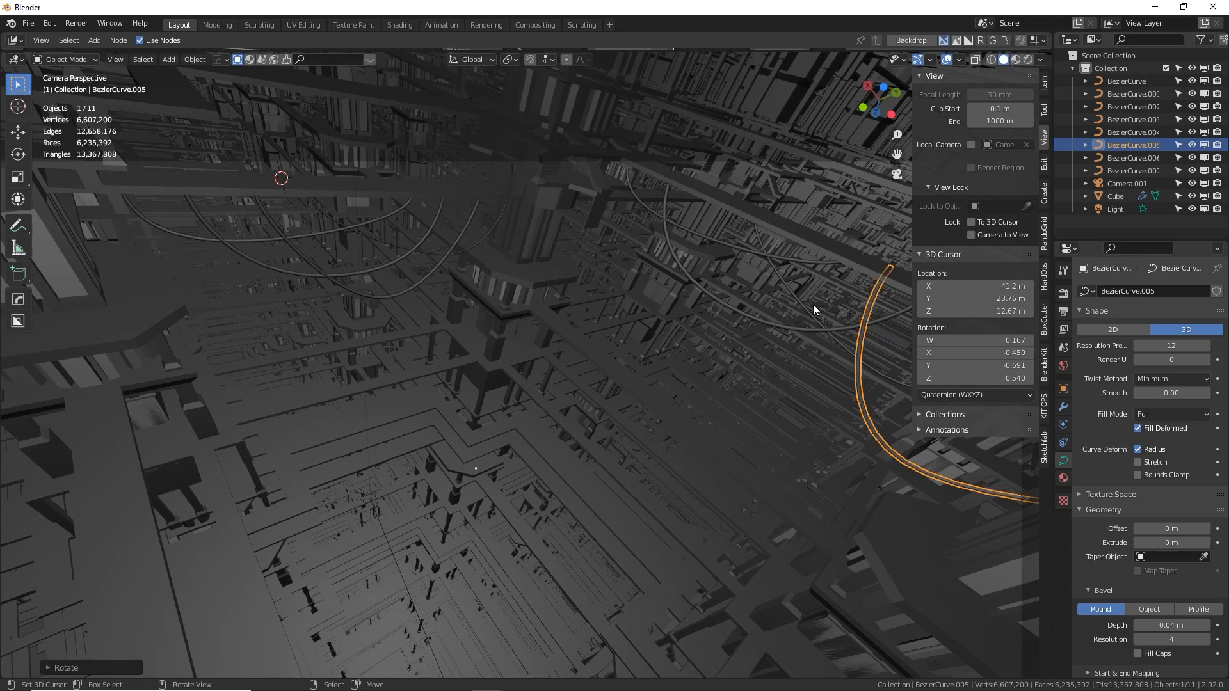
Move the thin cable BezierCurve.007 along global X, farther from the central tower
left_click(792, 292)
key("g")
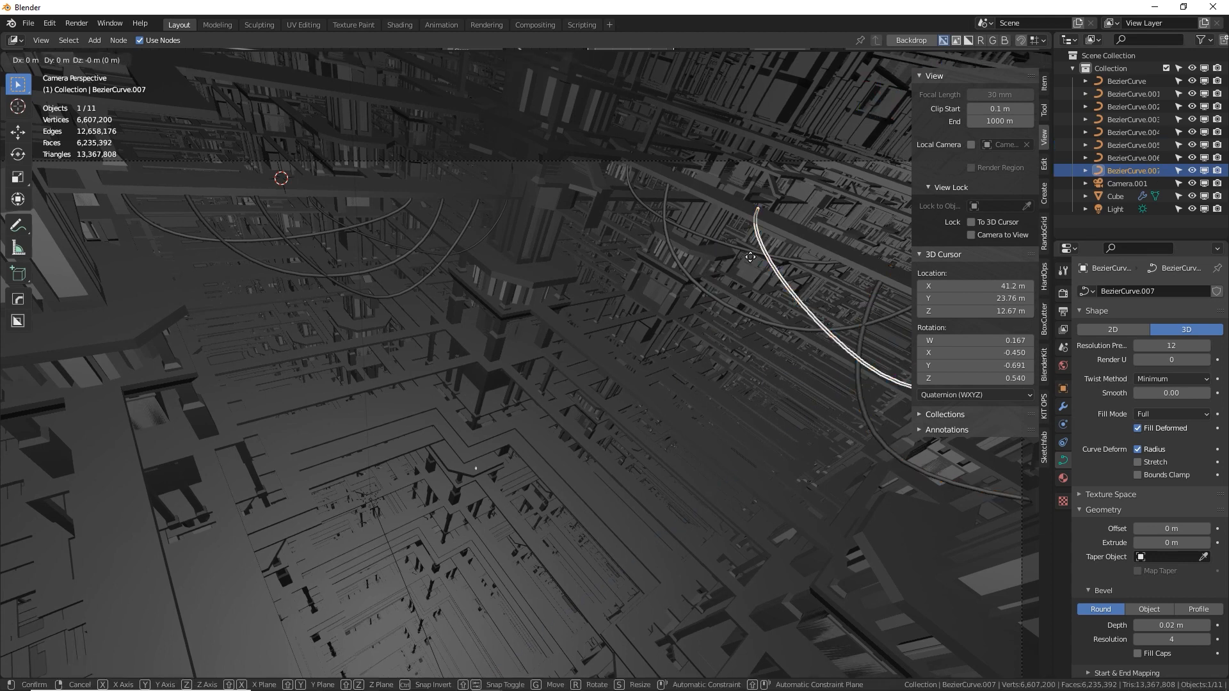
key("x")
left_click(800, 304)
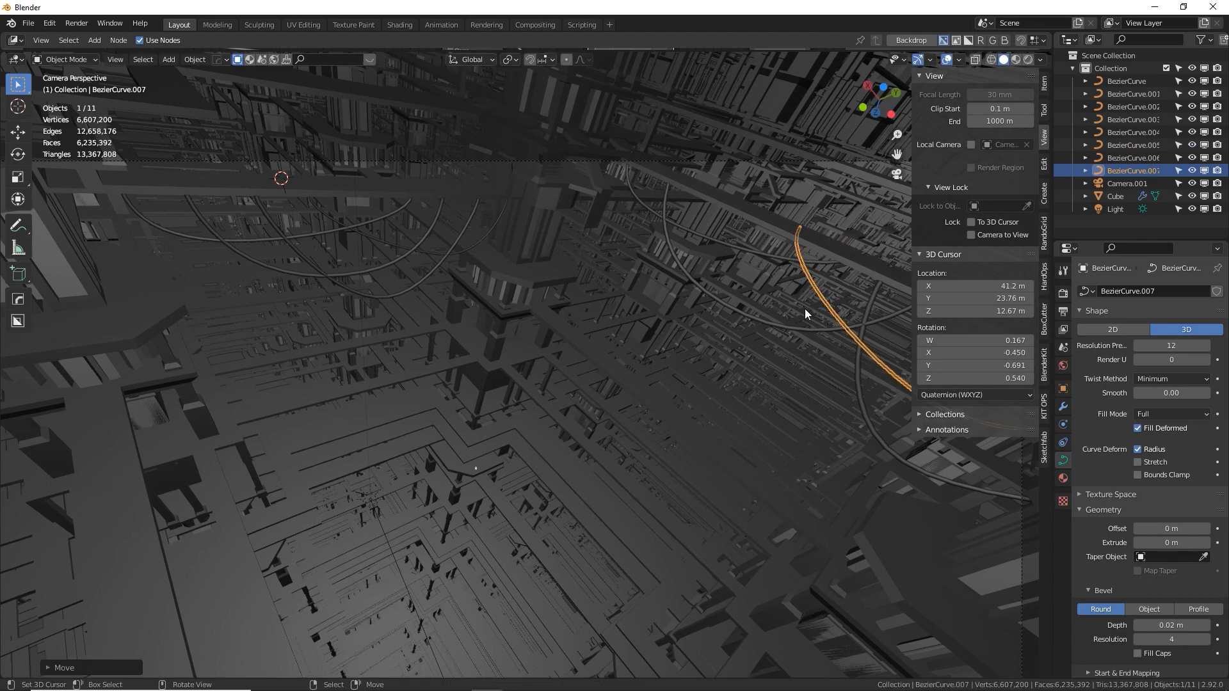
Hide the viewport sidebar and deselect all objects
key("n")
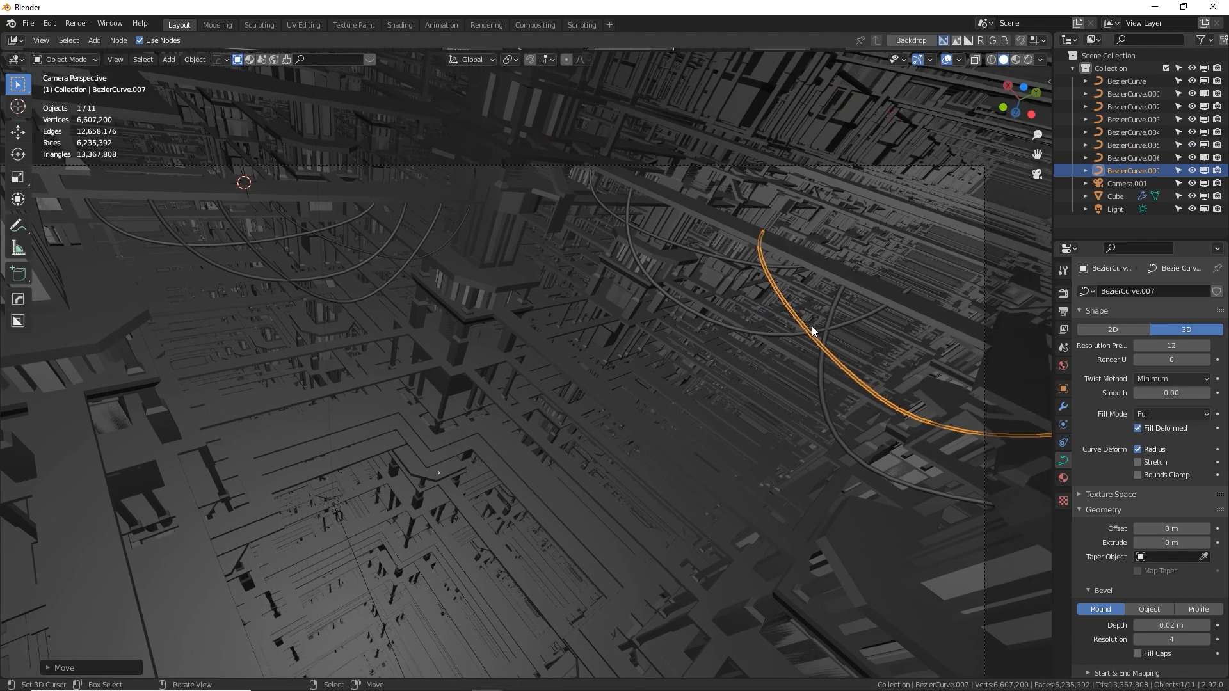
key("Tab")
key("Tab")
key("alt+a")
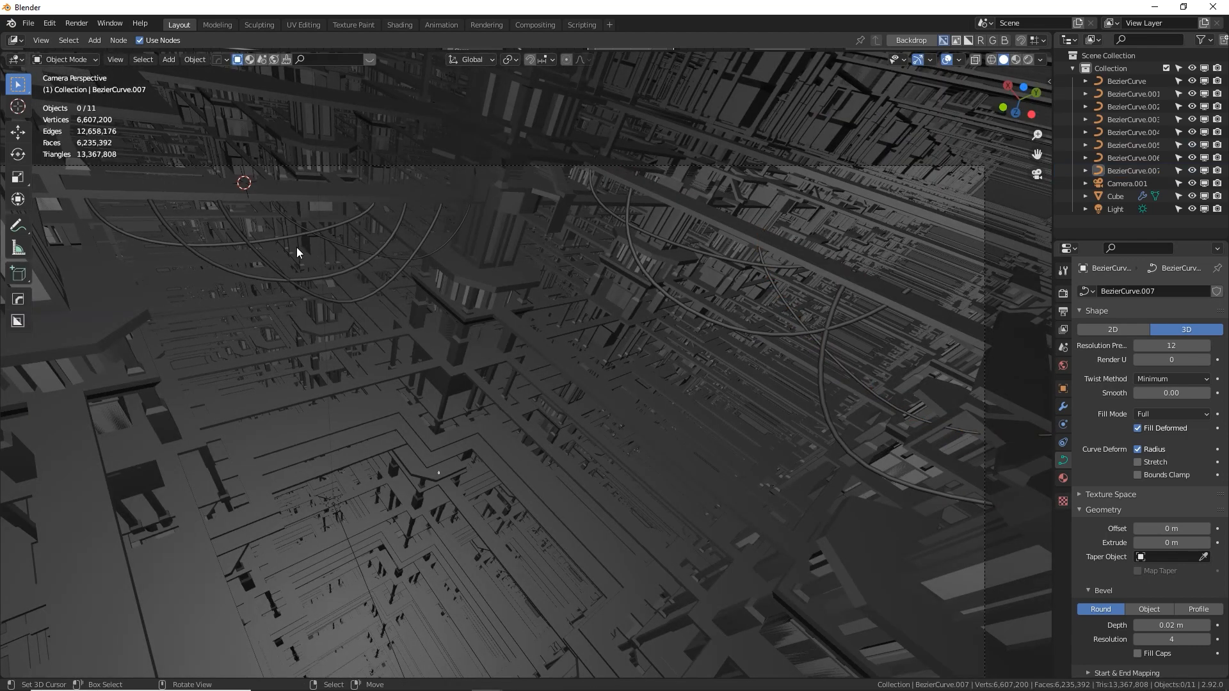
left_click(368, 251)
left_click(384, 247)
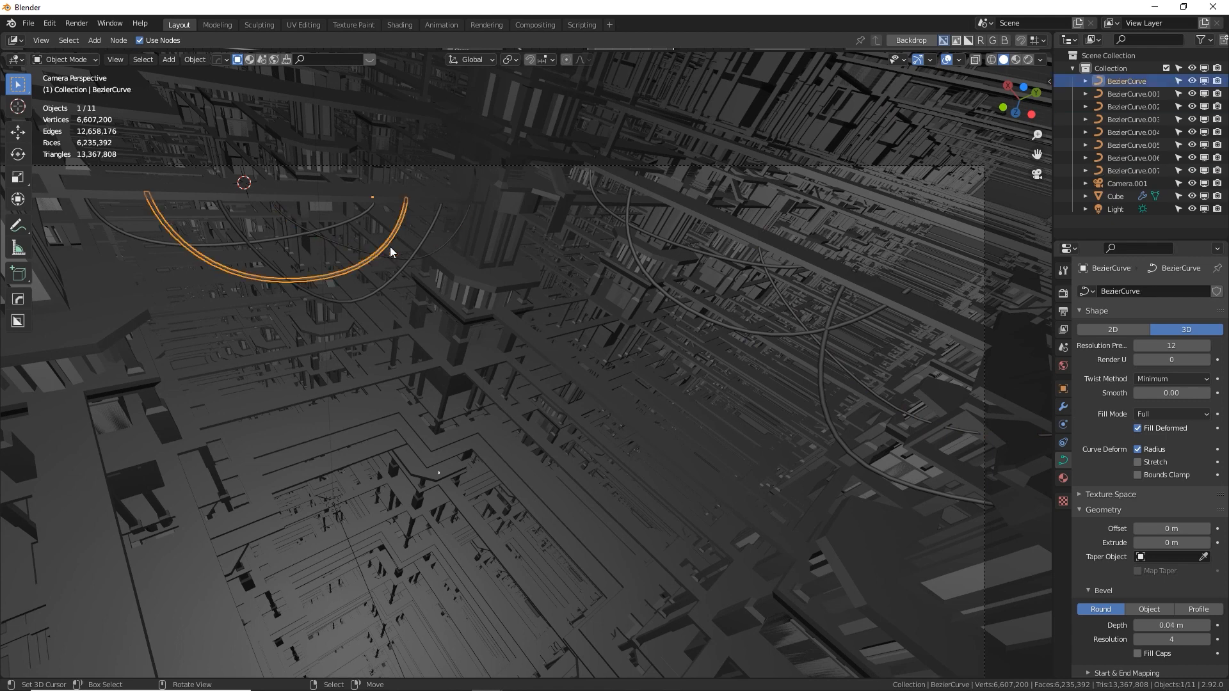
key("s")
key("z")
right_click(447, 198)
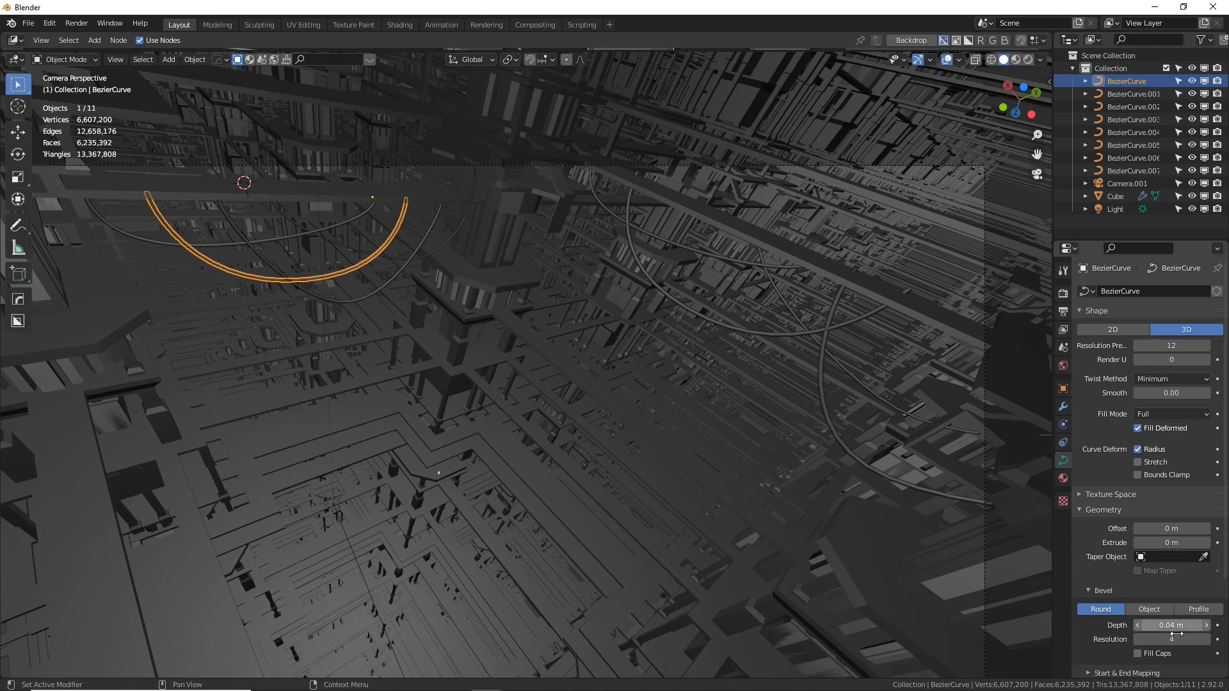
left_click_drag(1149, 625, 1149, 622)
right_click(1148, 623)
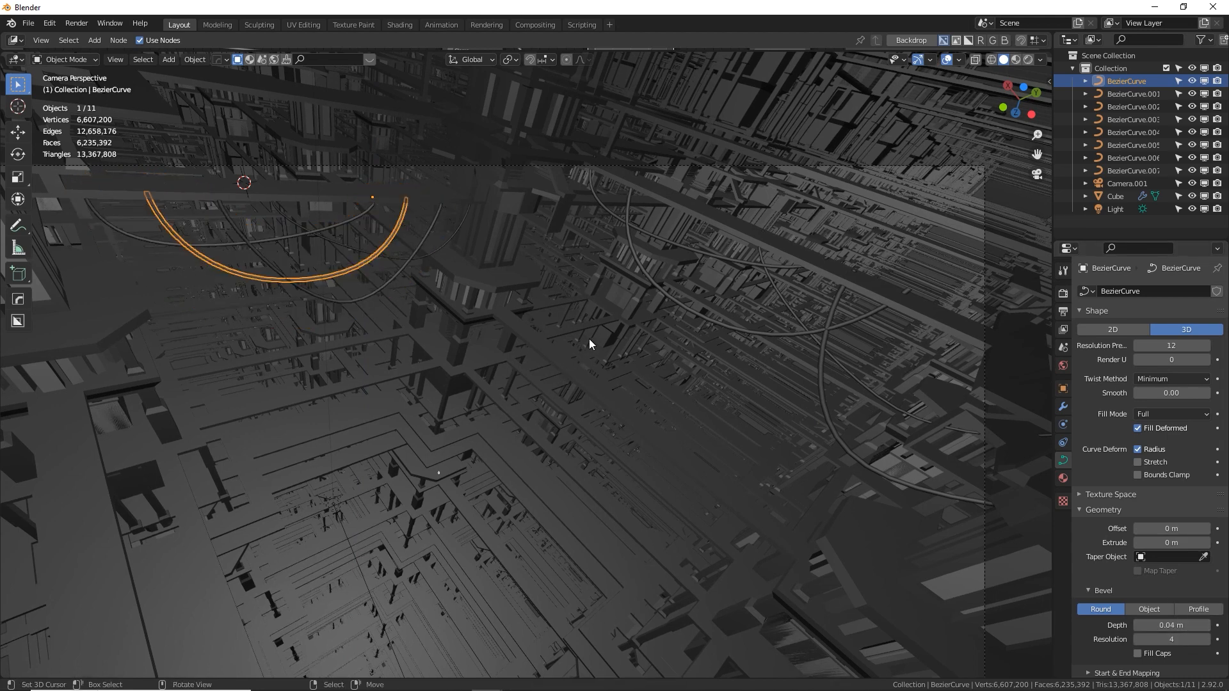
Render the camera view and inspect how both sets of hanging cables look in the result
left_click(631, 244)
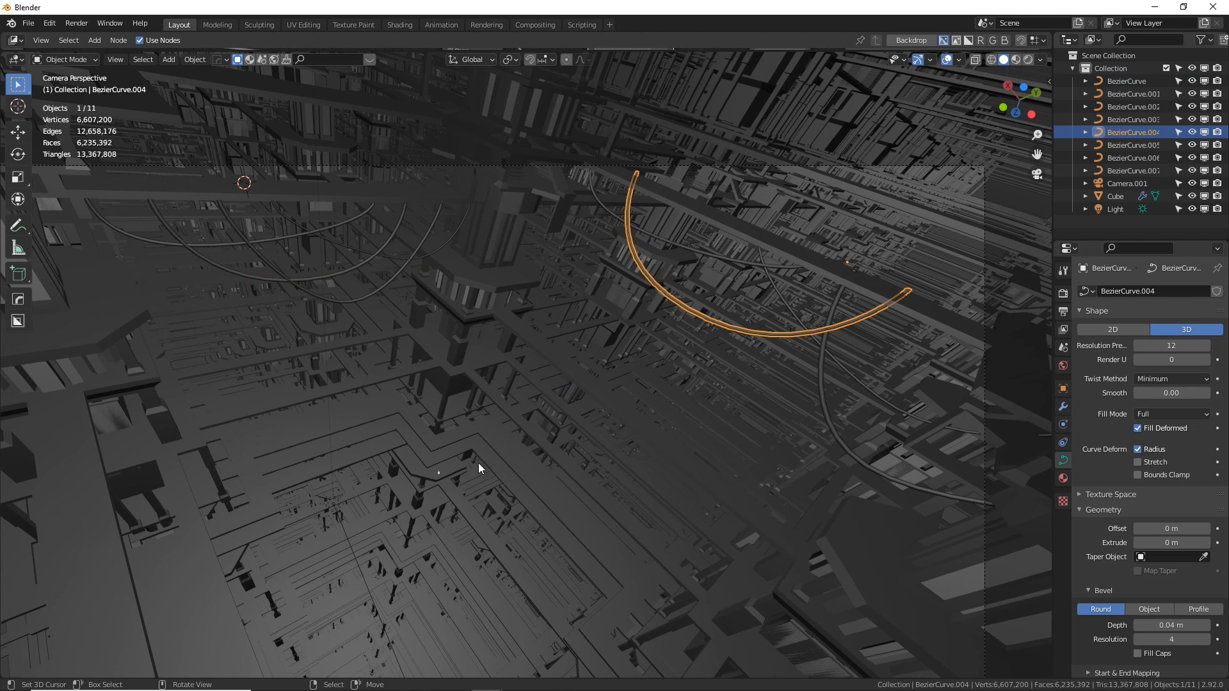
middle_click_drag(404, 493, 466, 463, "shift")
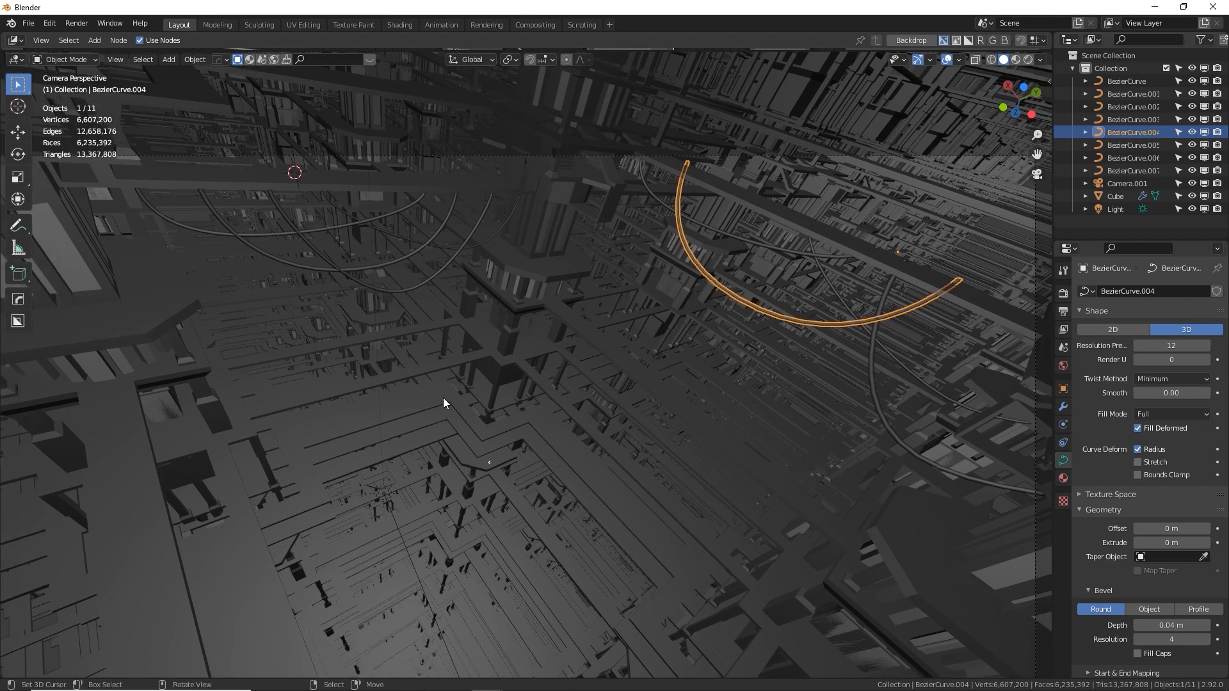
key("F12")
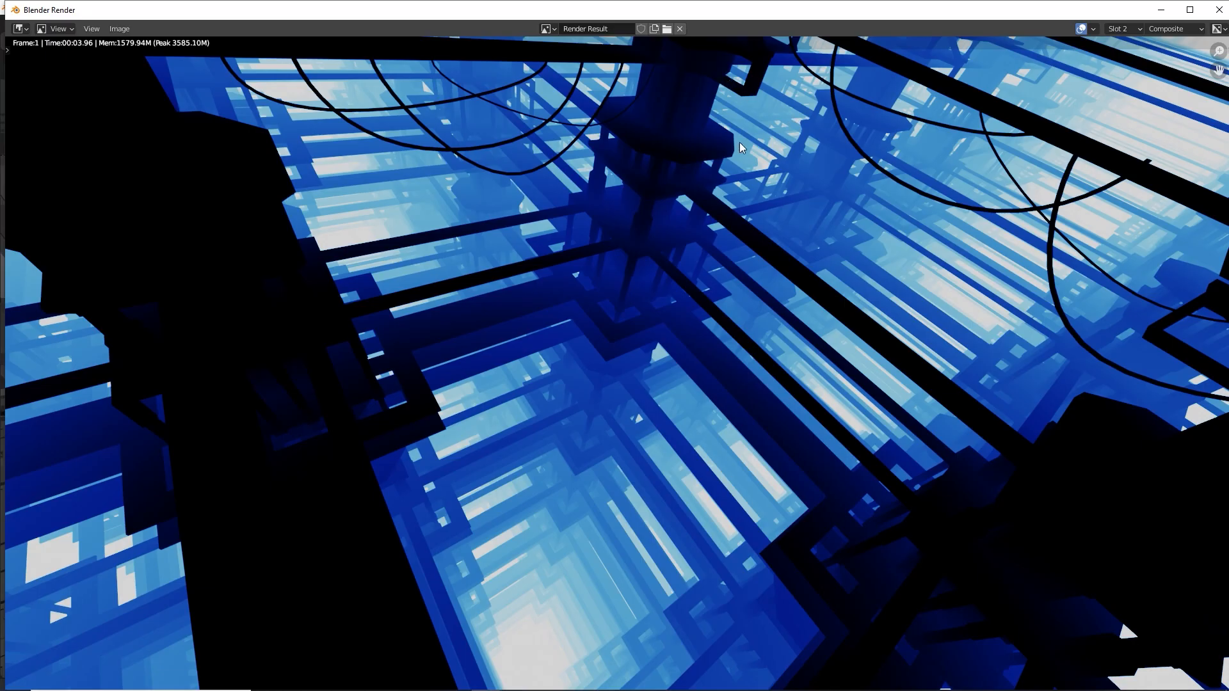
middle_click_drag(969, 169, 891, 247)
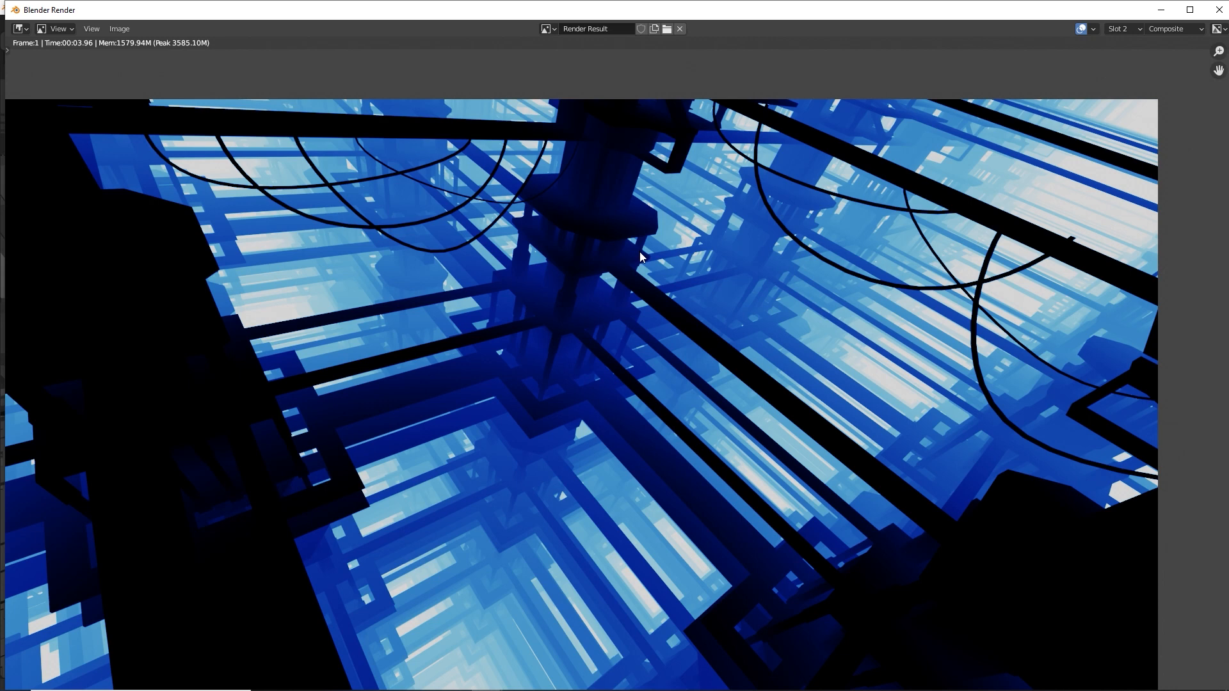
Close the render result, then add an area light and move it below and beside the central tower
middle_click_drag(641, 208, 710, 168)
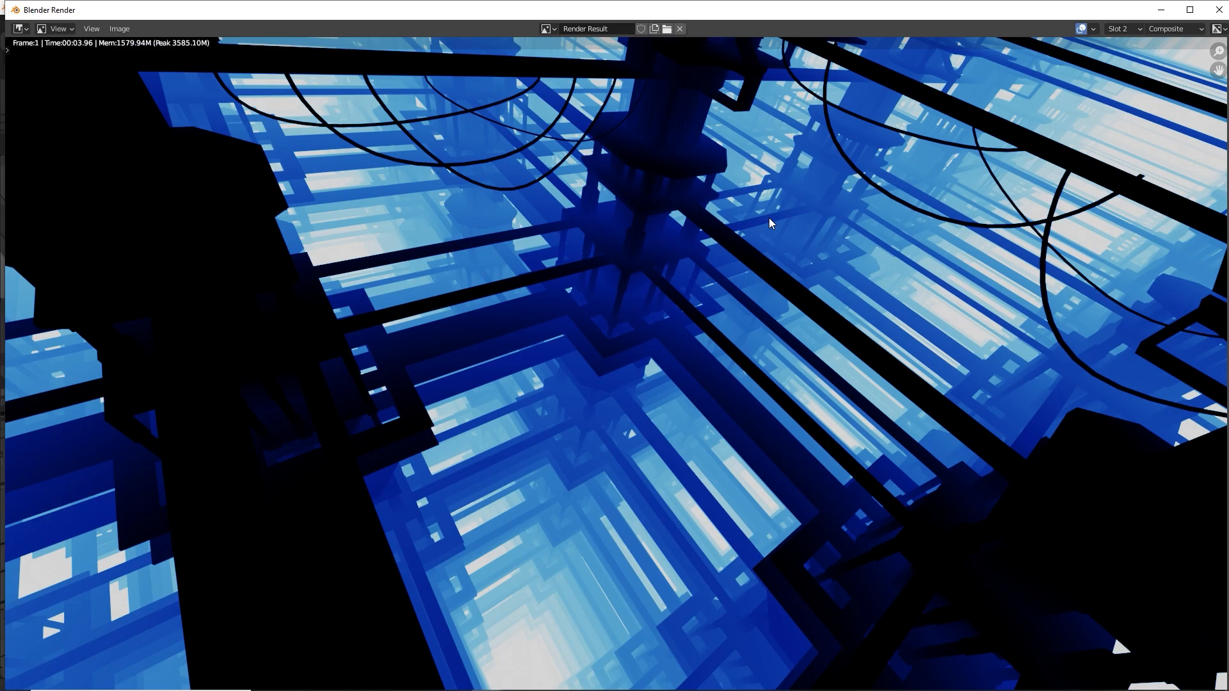
key("Escape")
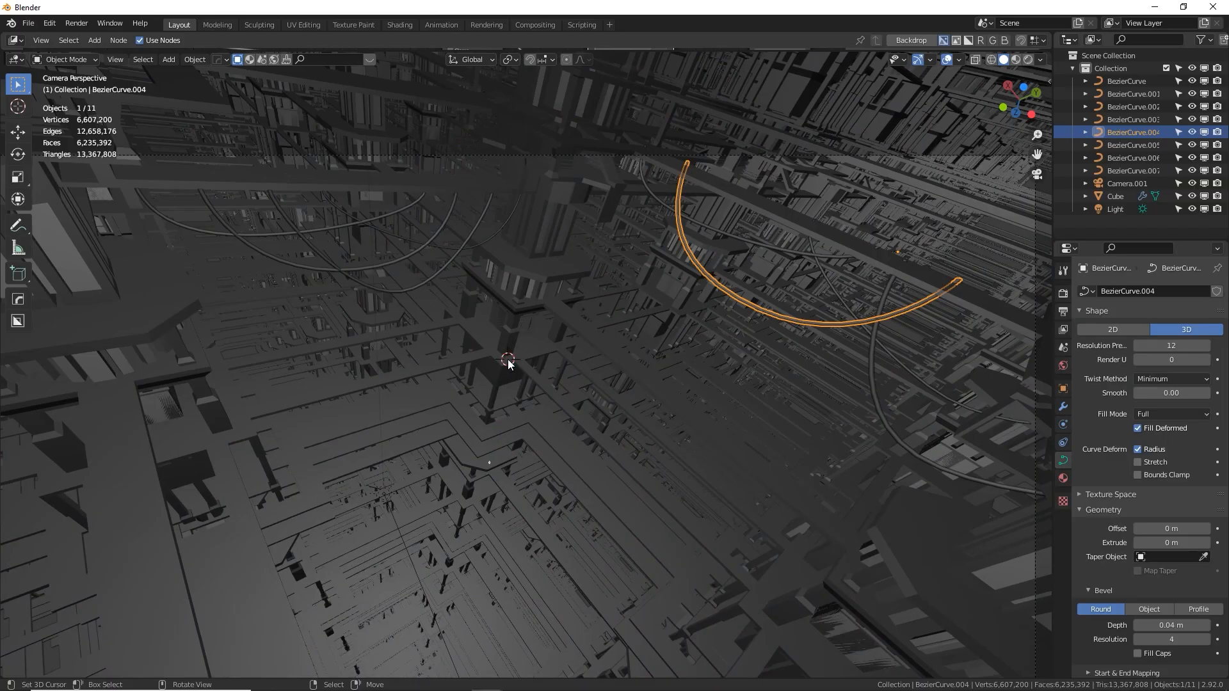
right_click(508, 359, "shift")
key("shift+a")
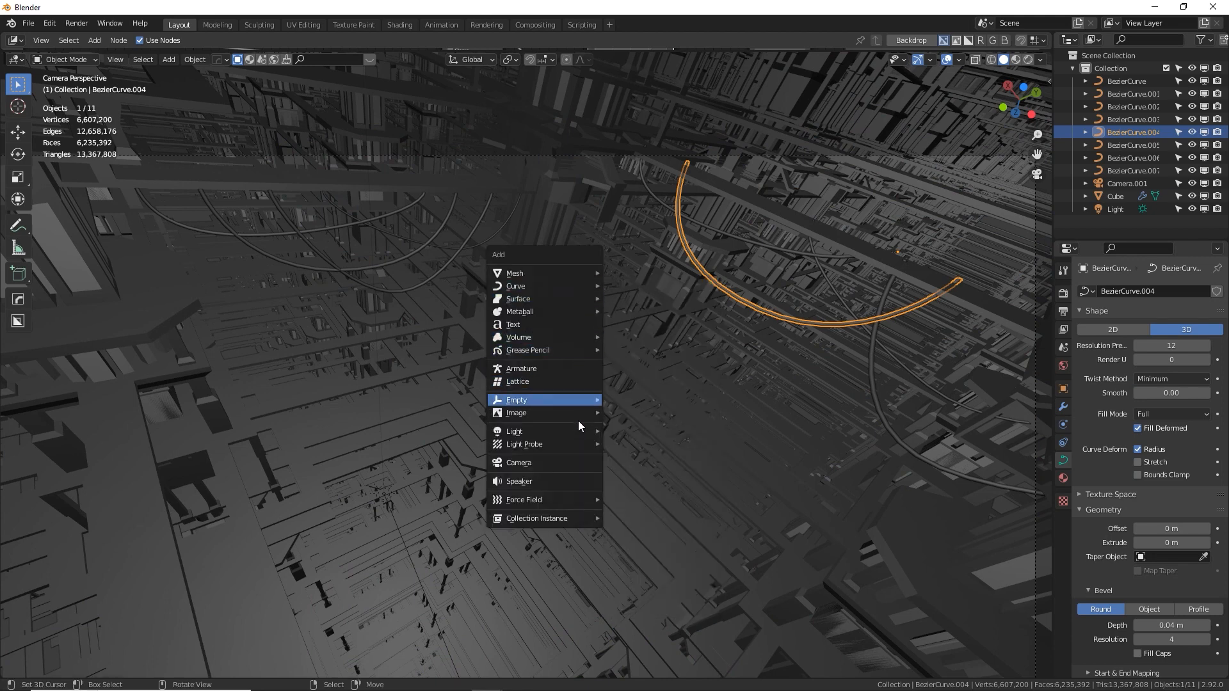
mouse_move(576, 431)
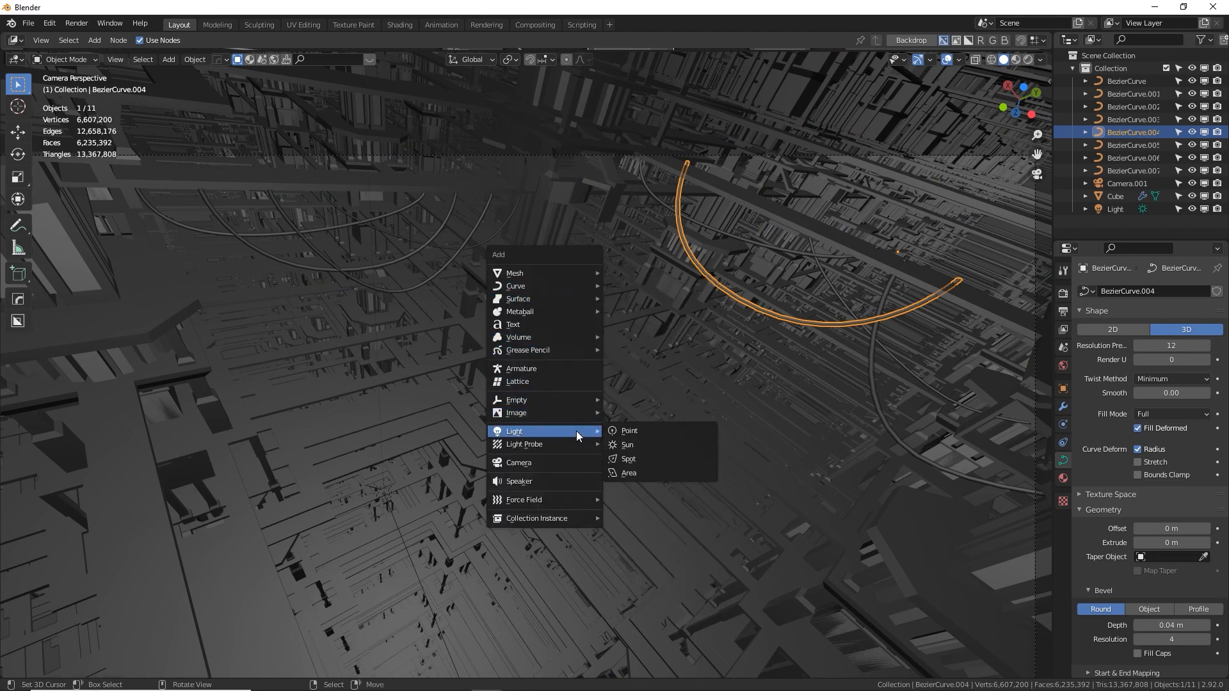
left_click(635, 472)
key("g")
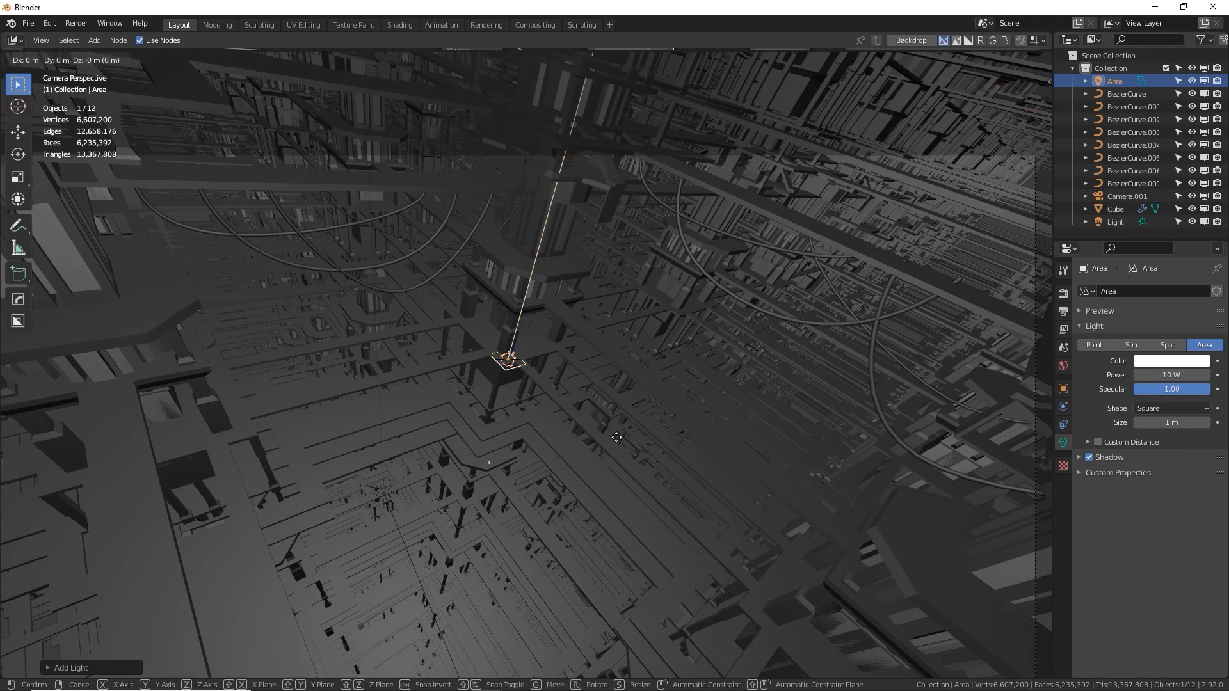
left_click(695, 537)
Rotate the area light 180 degrees about Y and move it along global Z so it sits higher in the camera view
type("r")
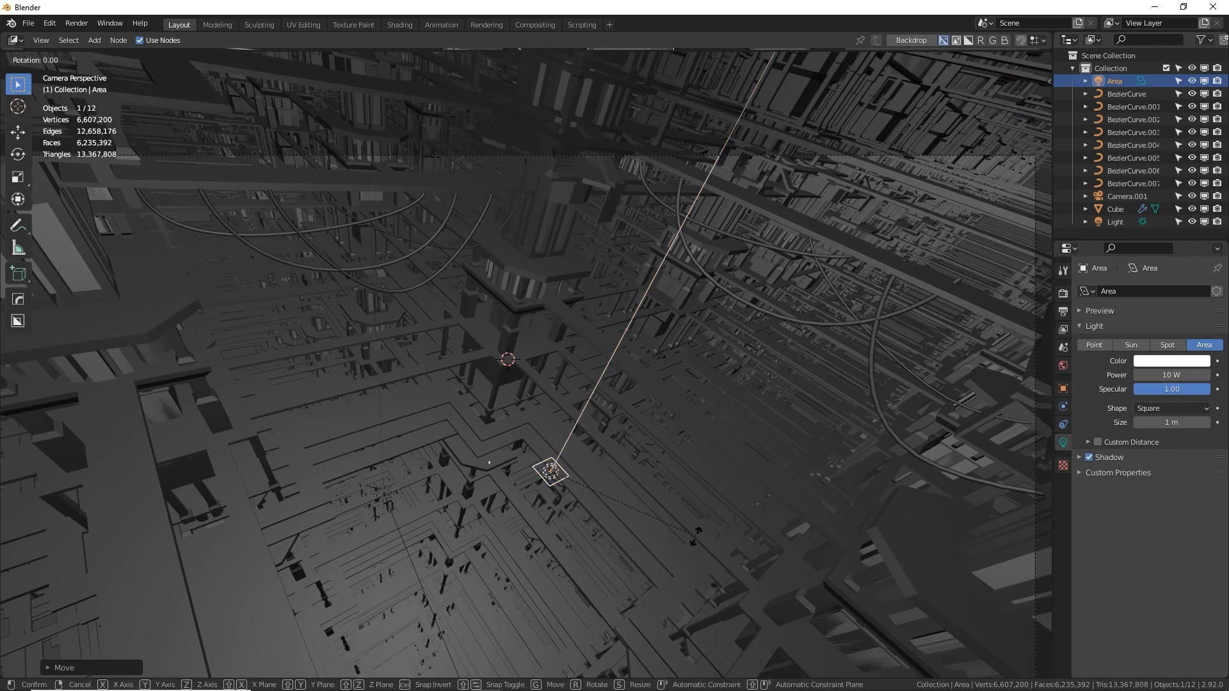
type("y180")
key("Return")
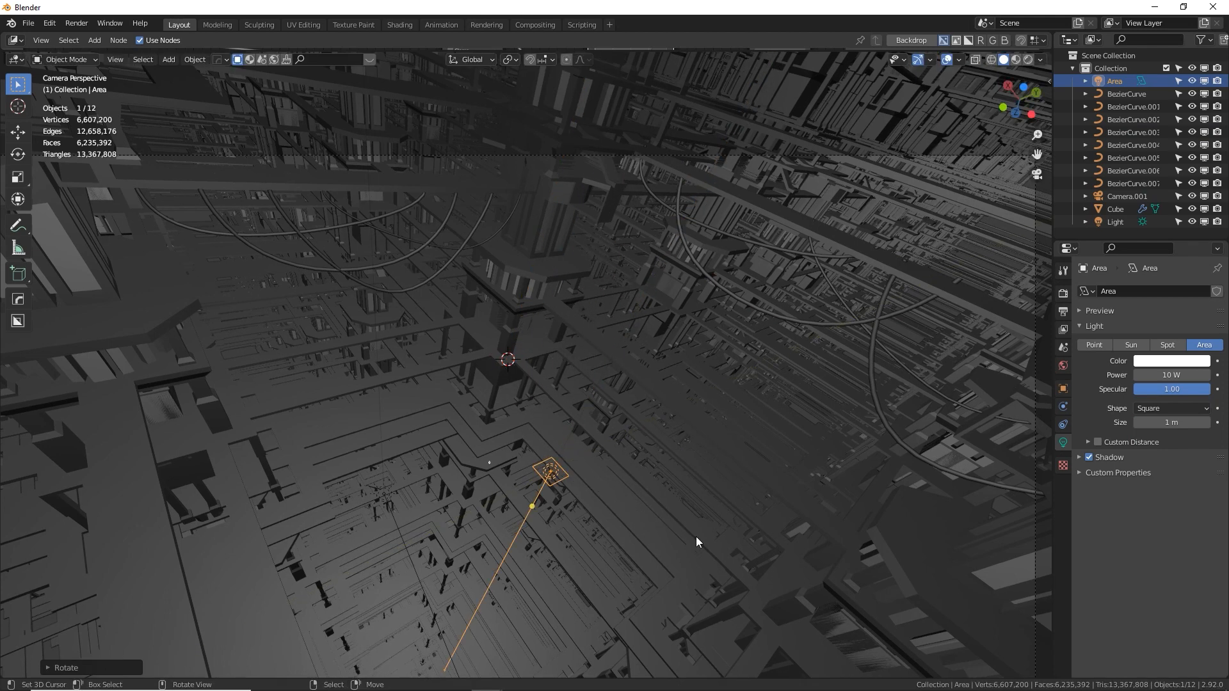
key("g")
key("z")
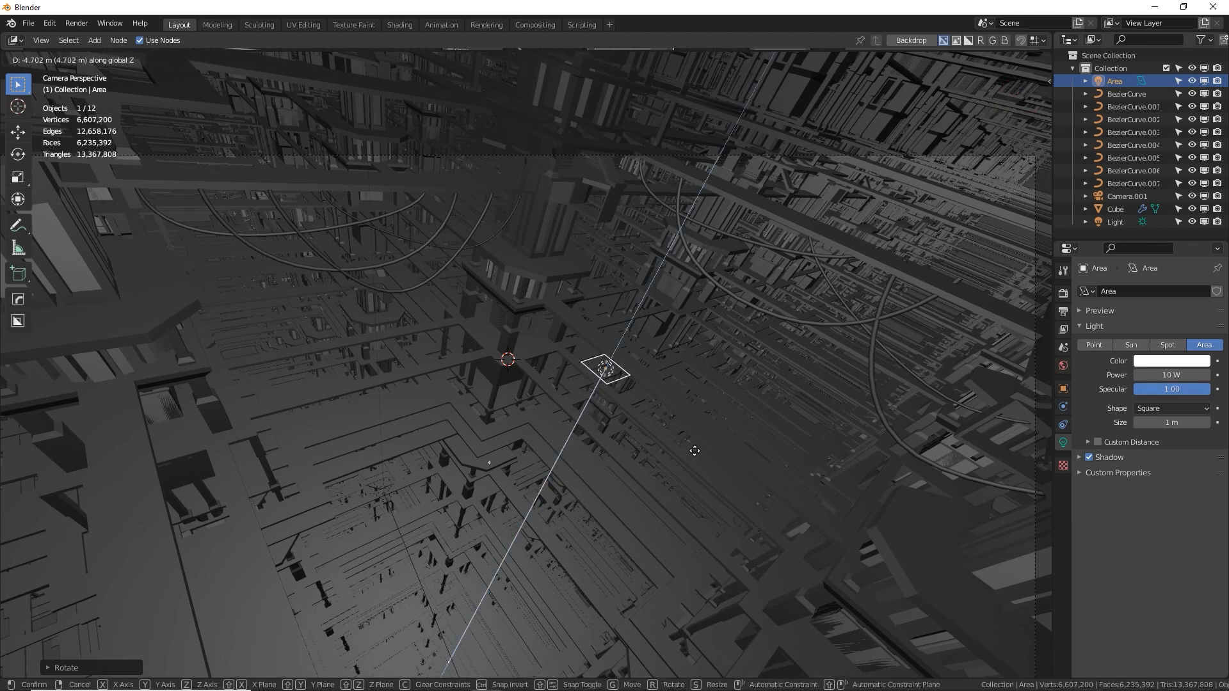
left_click(711, 408)
Make the area light a rectangle of 4.83 by 25.5 m and move it farther along global Z
left_click(1171, 408)
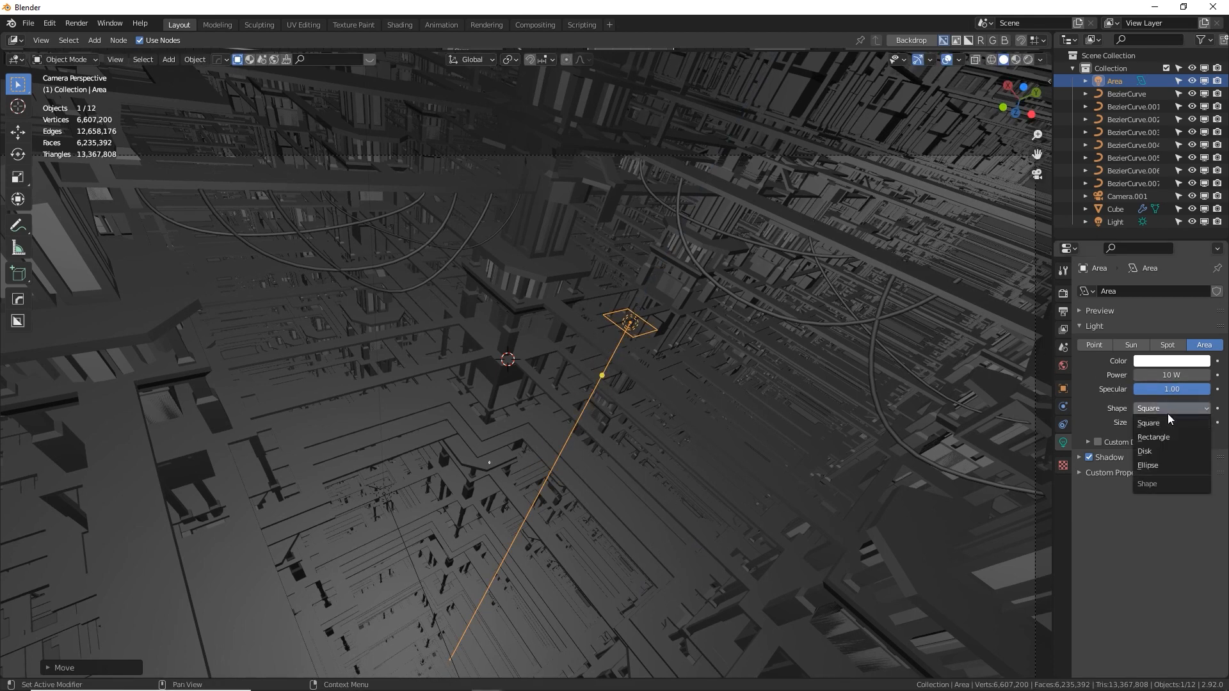
left_click(1163, 437)
left_click_drag(1171, 422, 1219, 434)
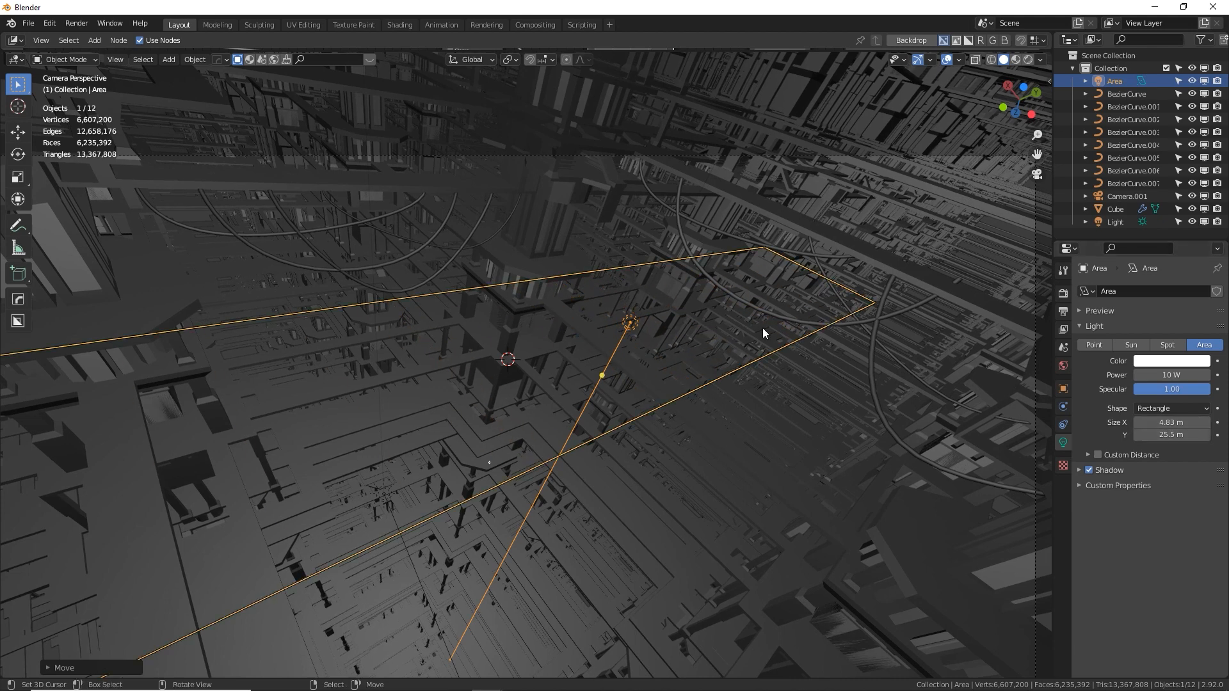
key("g")
key("z")
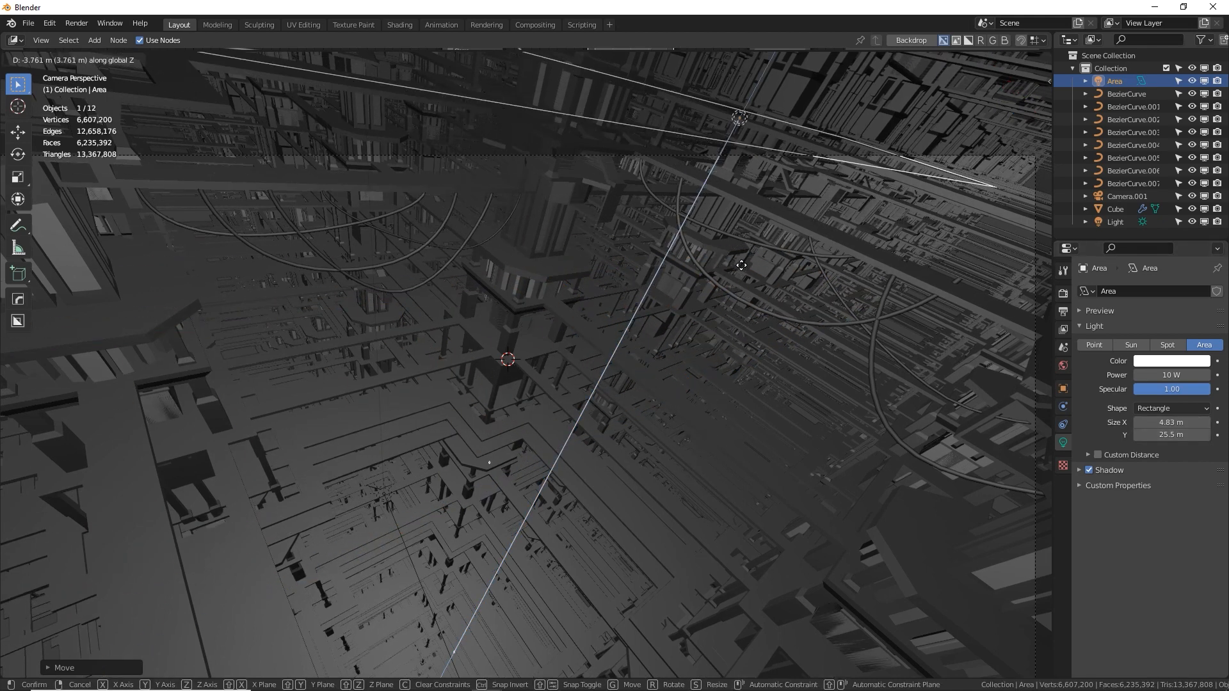
left_click(753, 256)
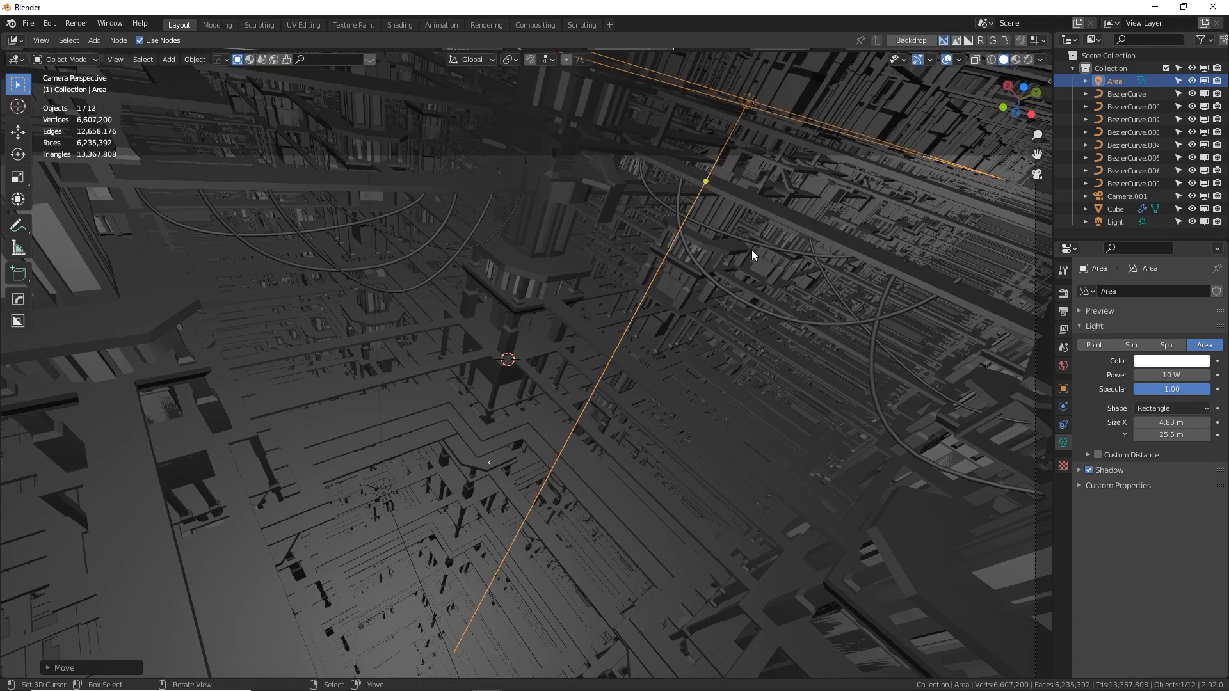
Set the area light's power to 1000 W and test-render the camera view
left_click(1165, 360)
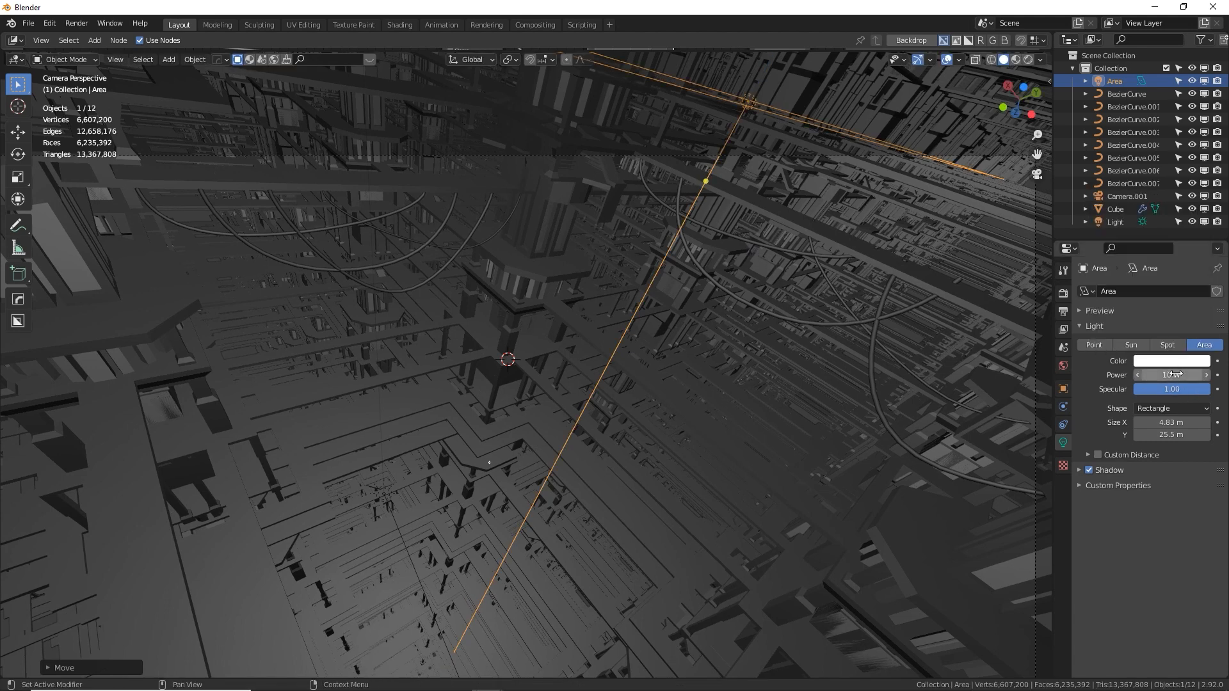
left_click(1155, 375)
left_click(1143, 375)
type("00")
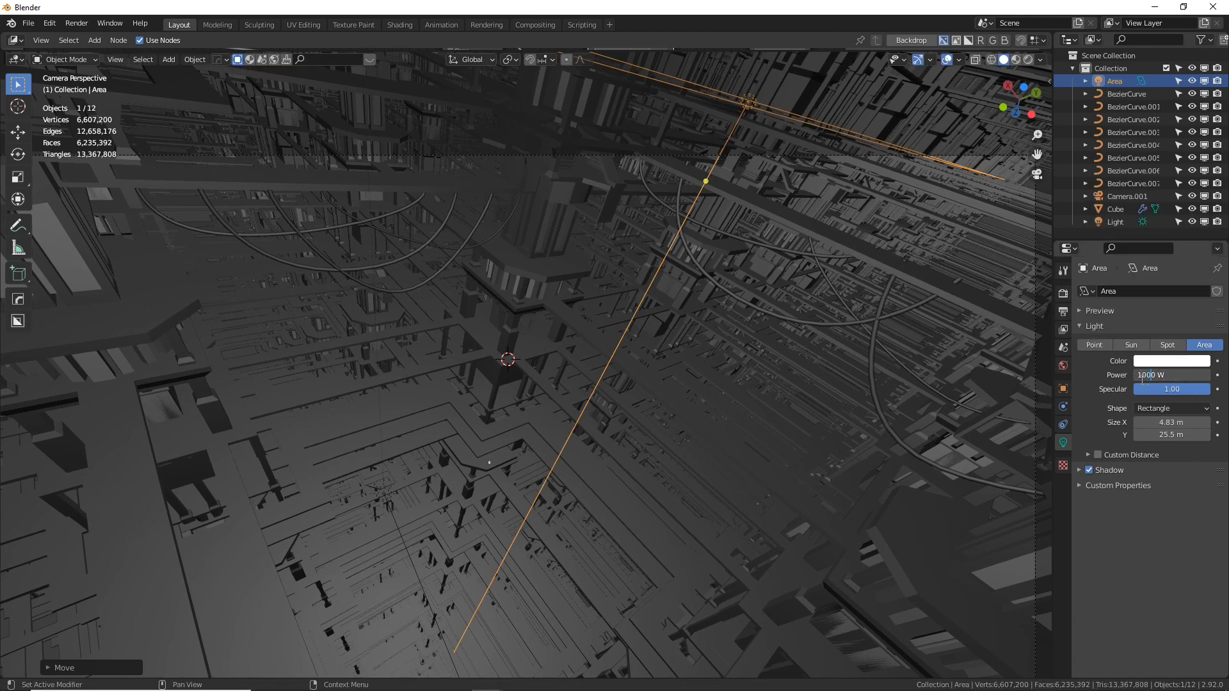
key("Return")
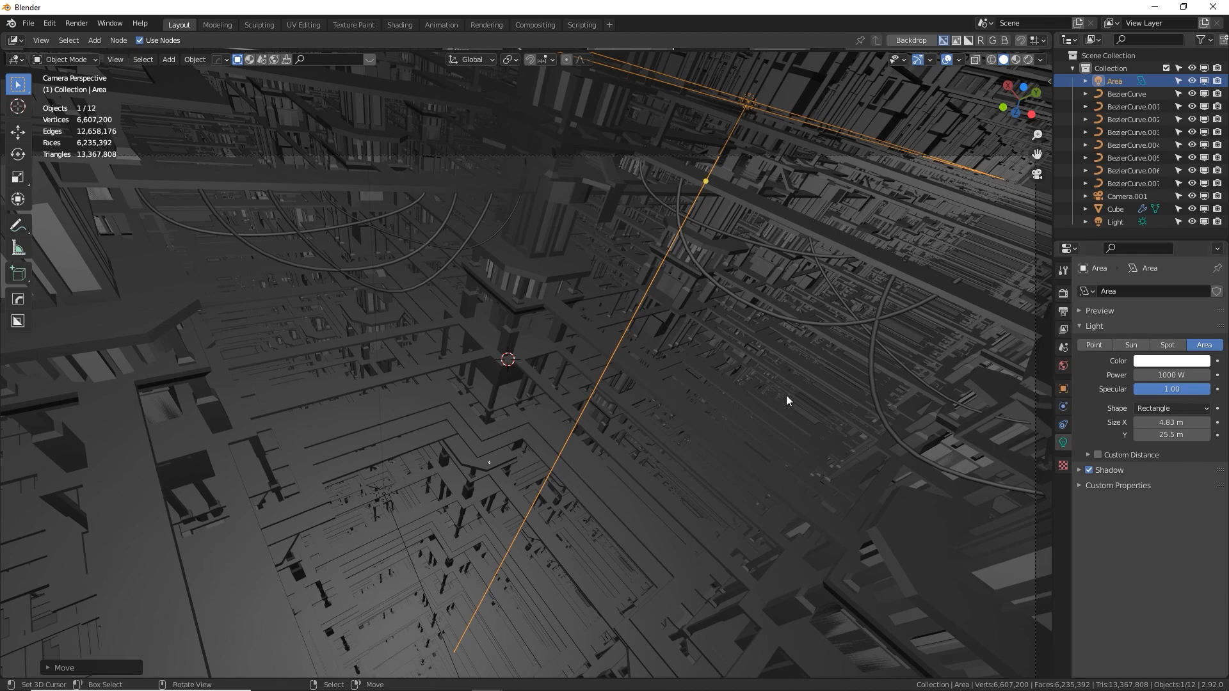
key("F12")
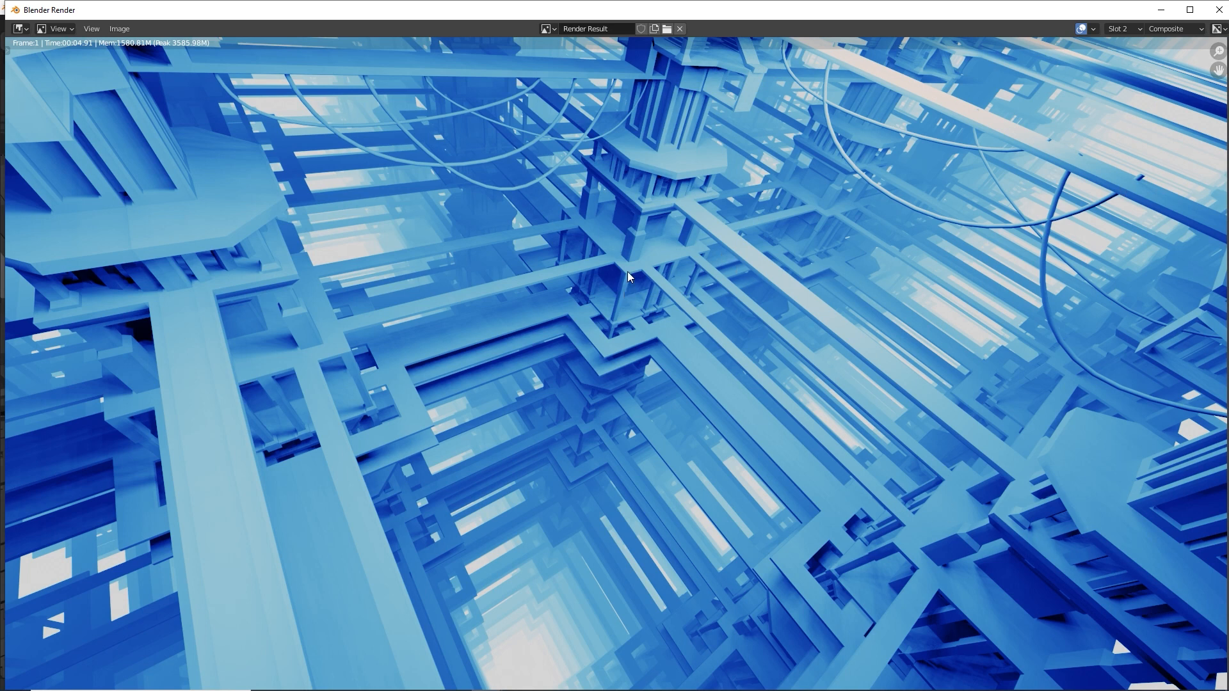
key("Escape")
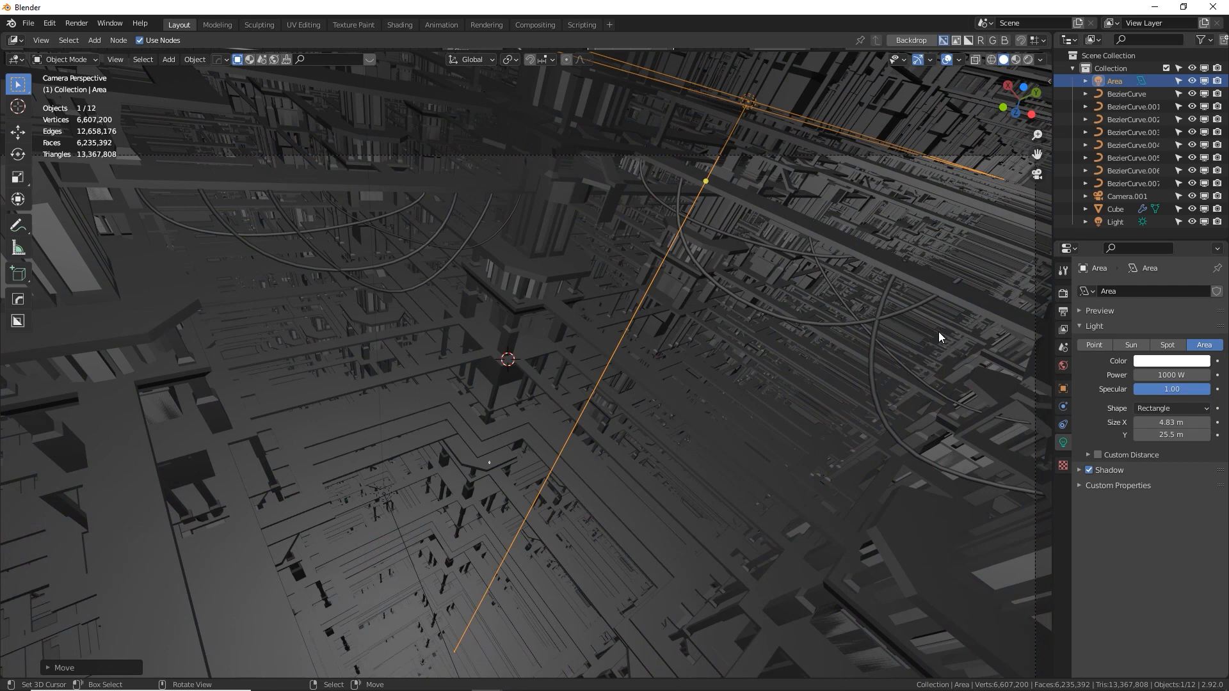
Set the area light's power to 100 W and test-render the camera view
left_click(1165, 376)
type("100")
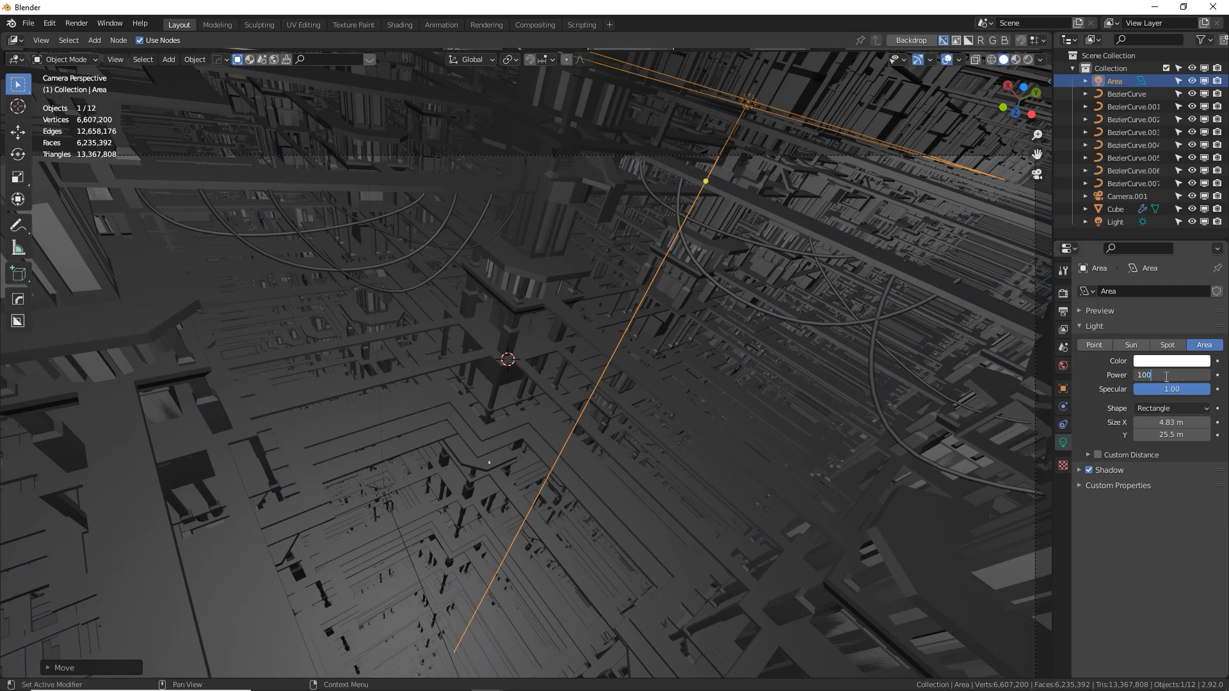
key("Return")
key("F12")
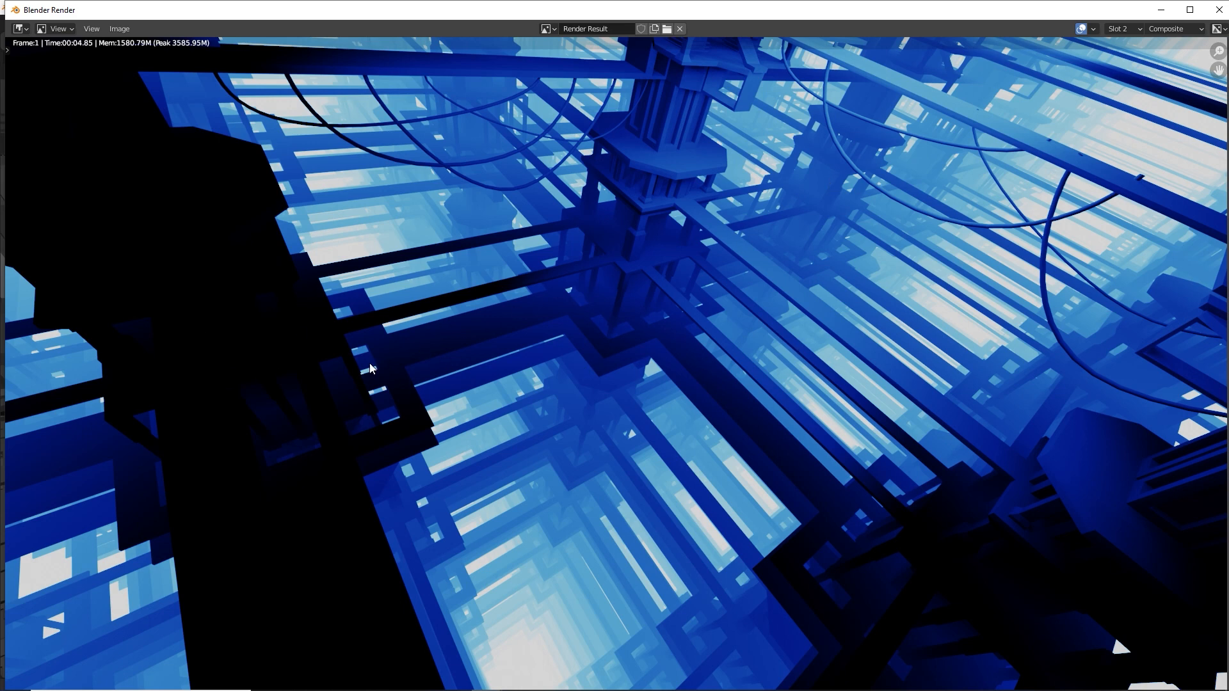
key("Escape")
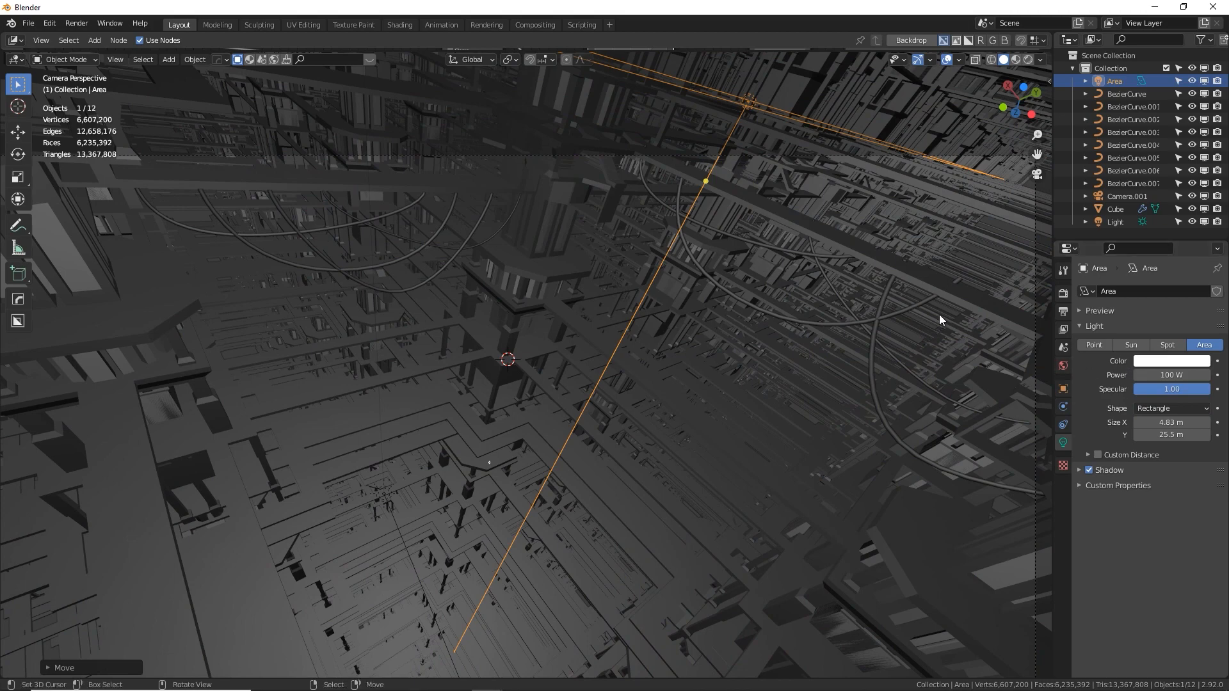
Set the area light's power to 500 W
left_click(1160, 375)
type("500")
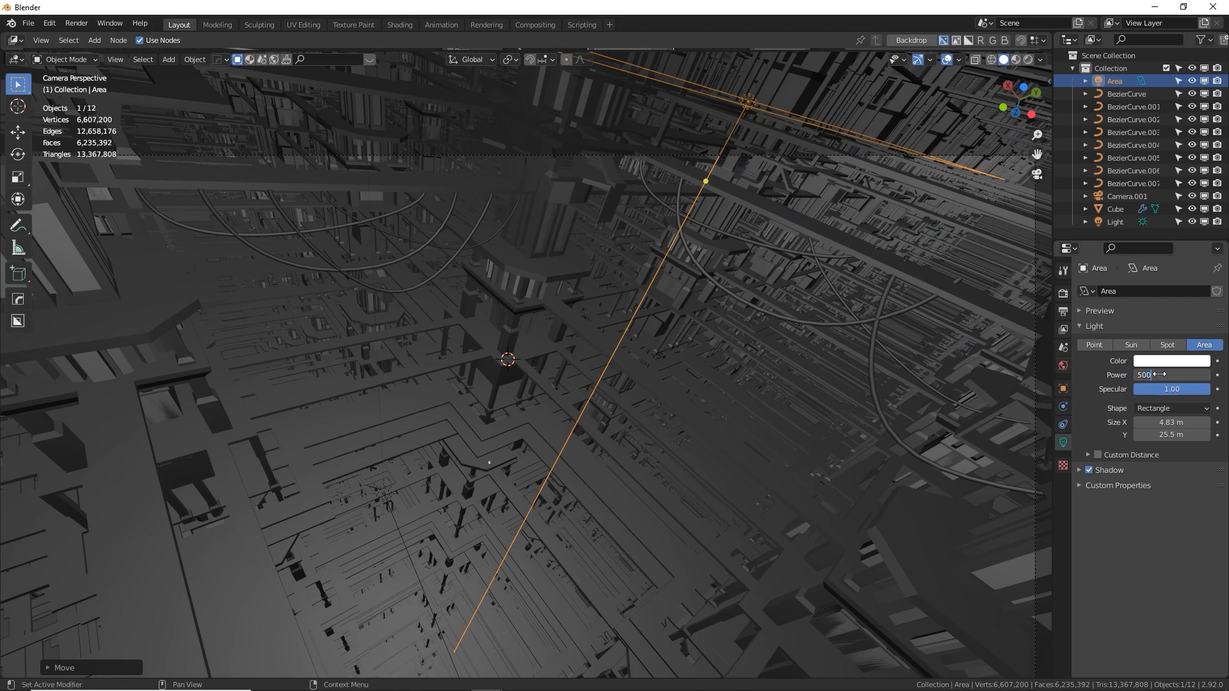
key("Return")
Shift the area light toward the central tower and preview the camera view in rendered shading
left_click_drag(802, 343, 780, 355, "alt")
scroll(780, 354, "down", 3)
scroll(779, 353, "down", 4)
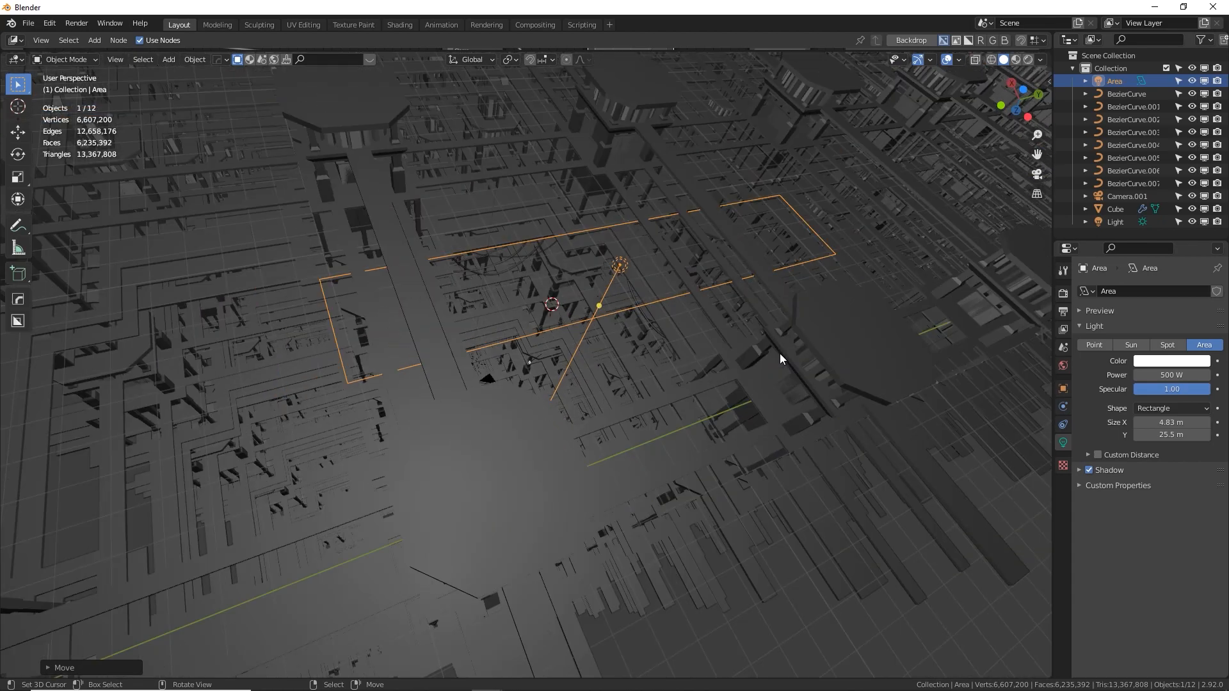
left_click_drag(779, 353, 631, 331, "alt")
key("KP_0")
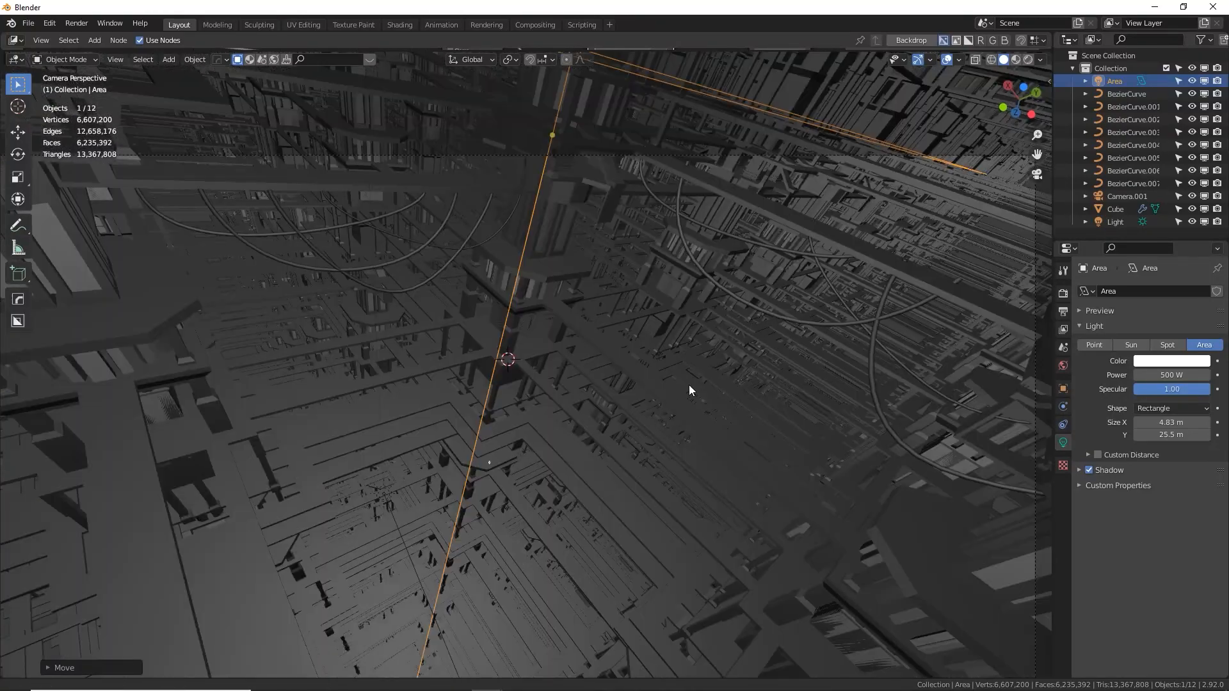
left_click_drag(663, 400, 690, 298, "alt+shift")
left_click(1026, 59)
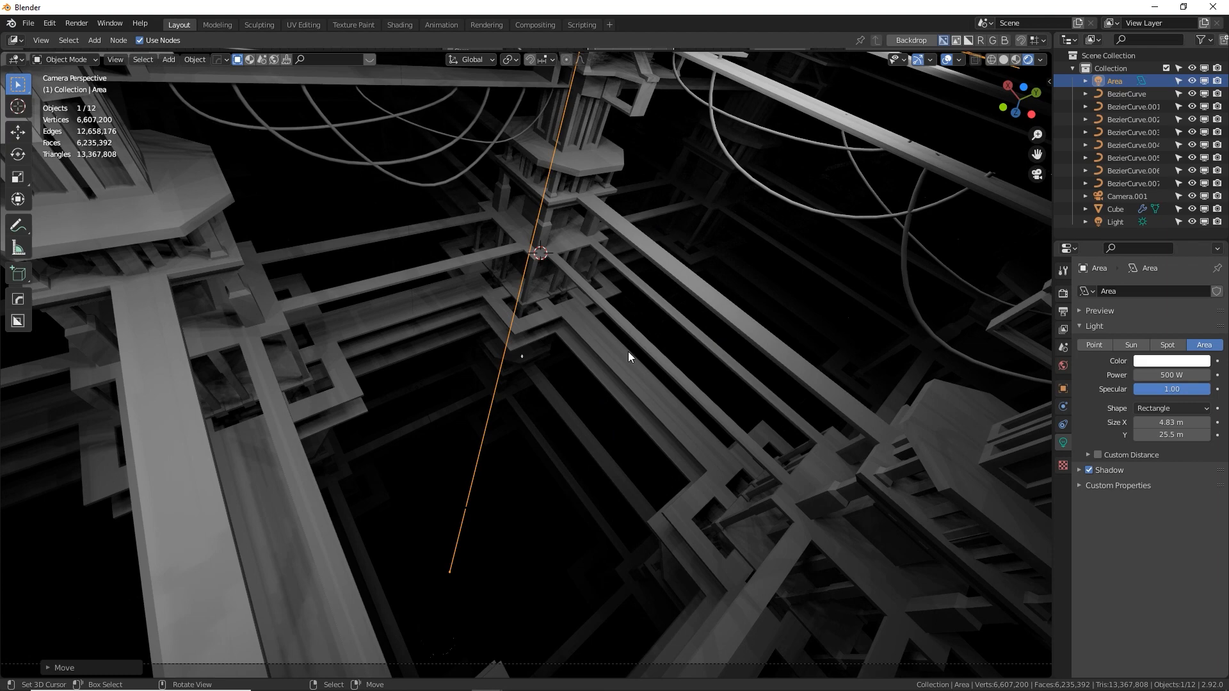
Move cables BezierCurve.004 and BezierCurve.005 together slightly along global Z, then deselect them
left_click(906, 209)
left_click(906, 209, "shift")
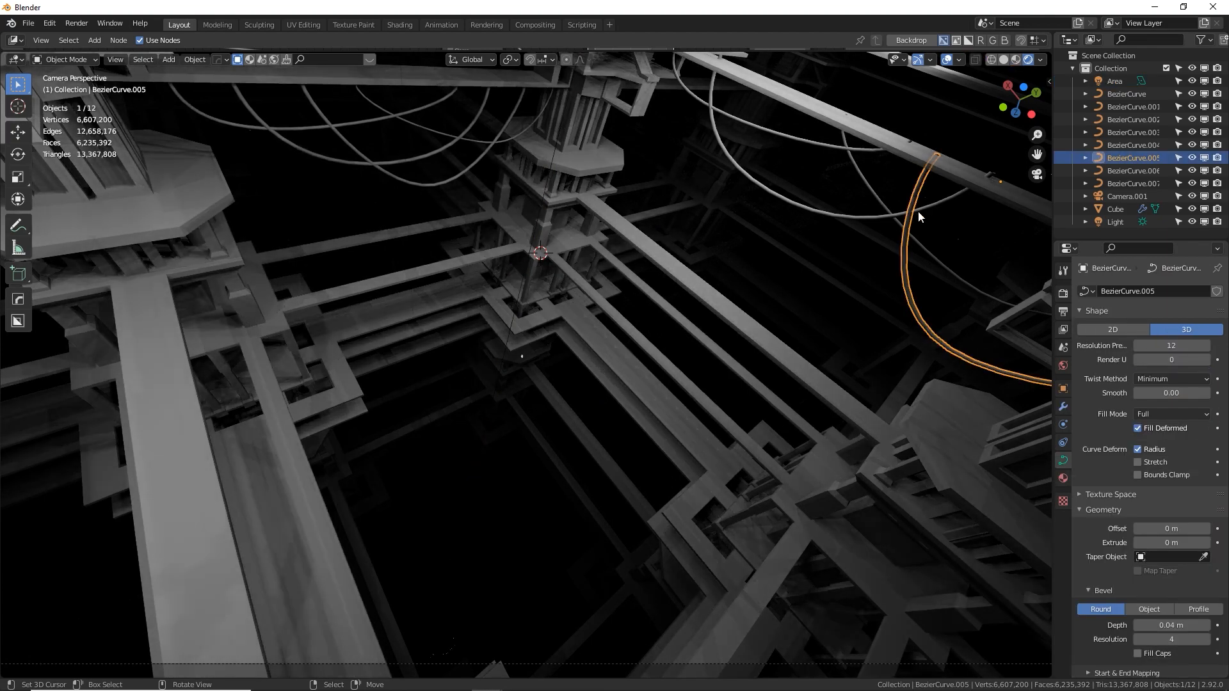
key("g")
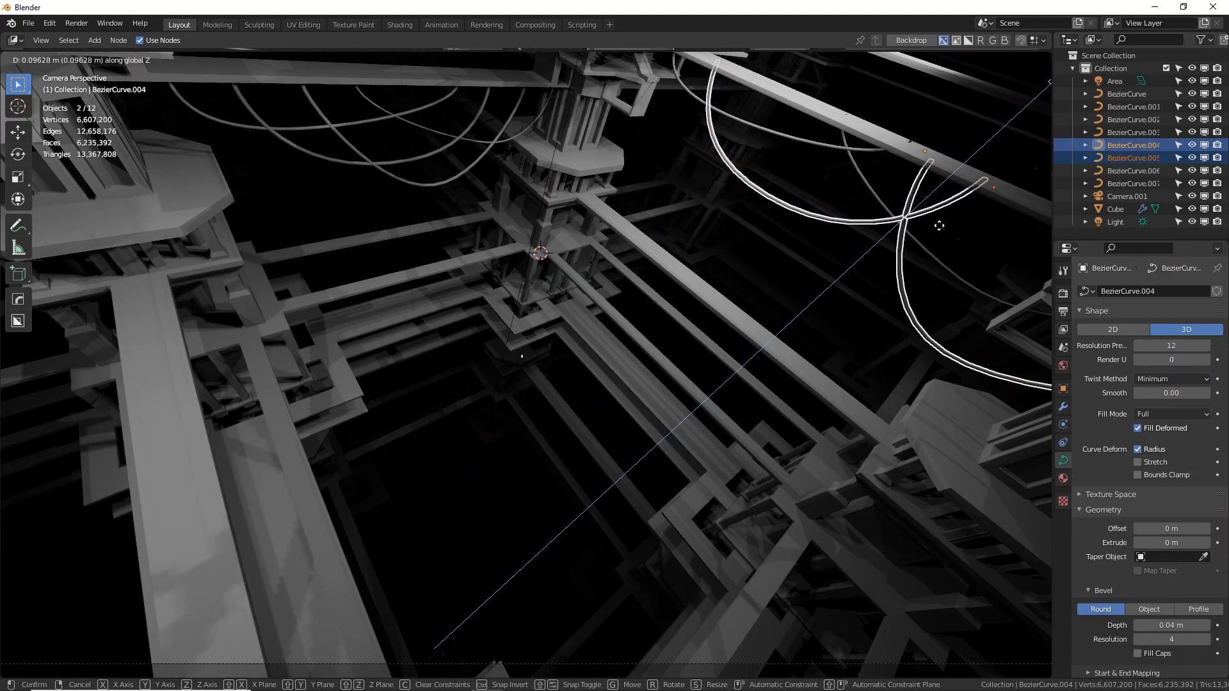
left_click(935, 220)
key("alt+a")
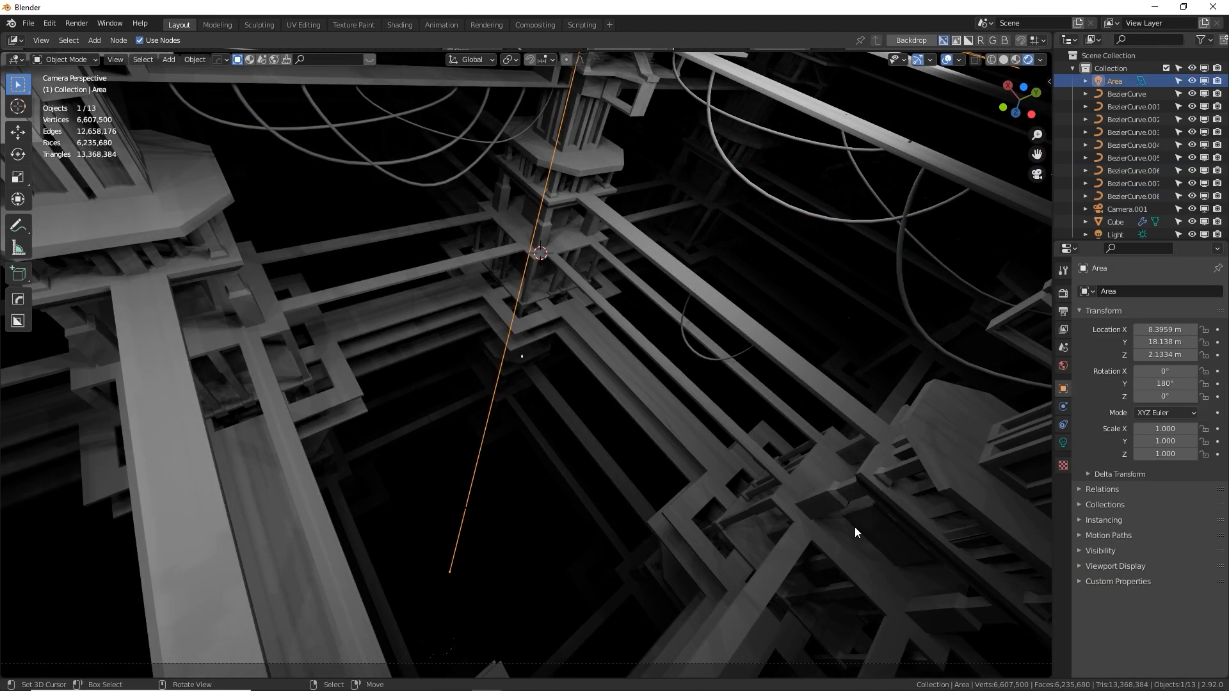
Move the area light along global Y to 14.286 m
key("g")
key("y")
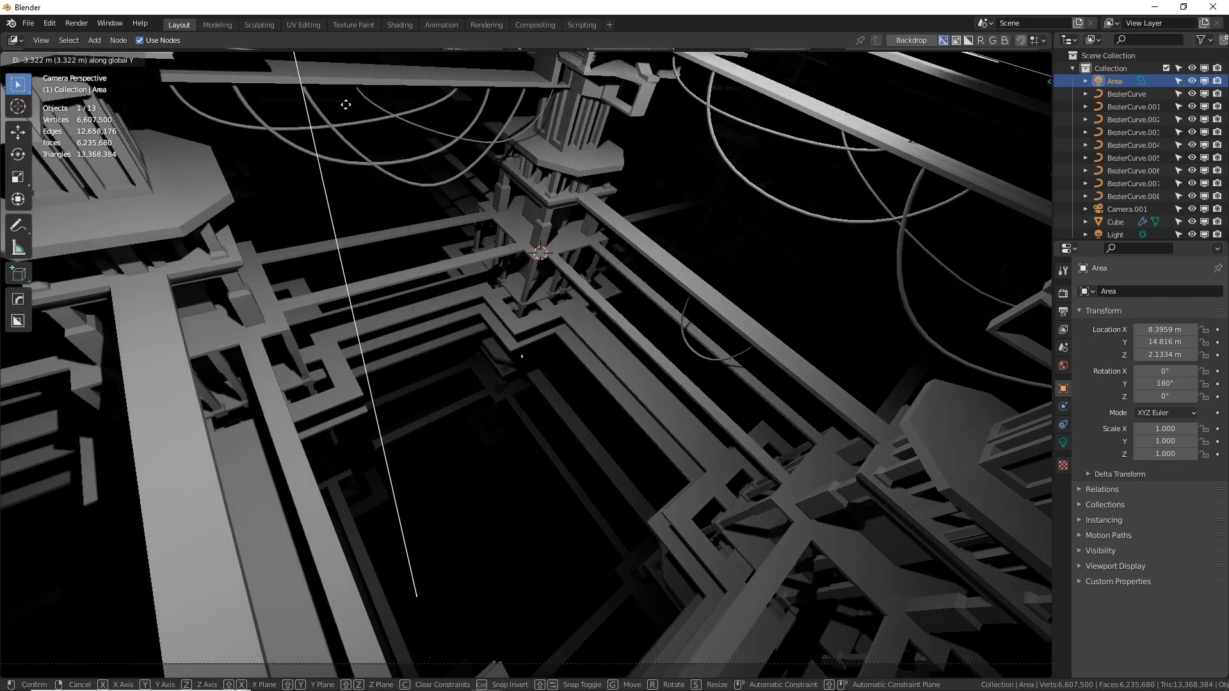
left_click(271, 66)
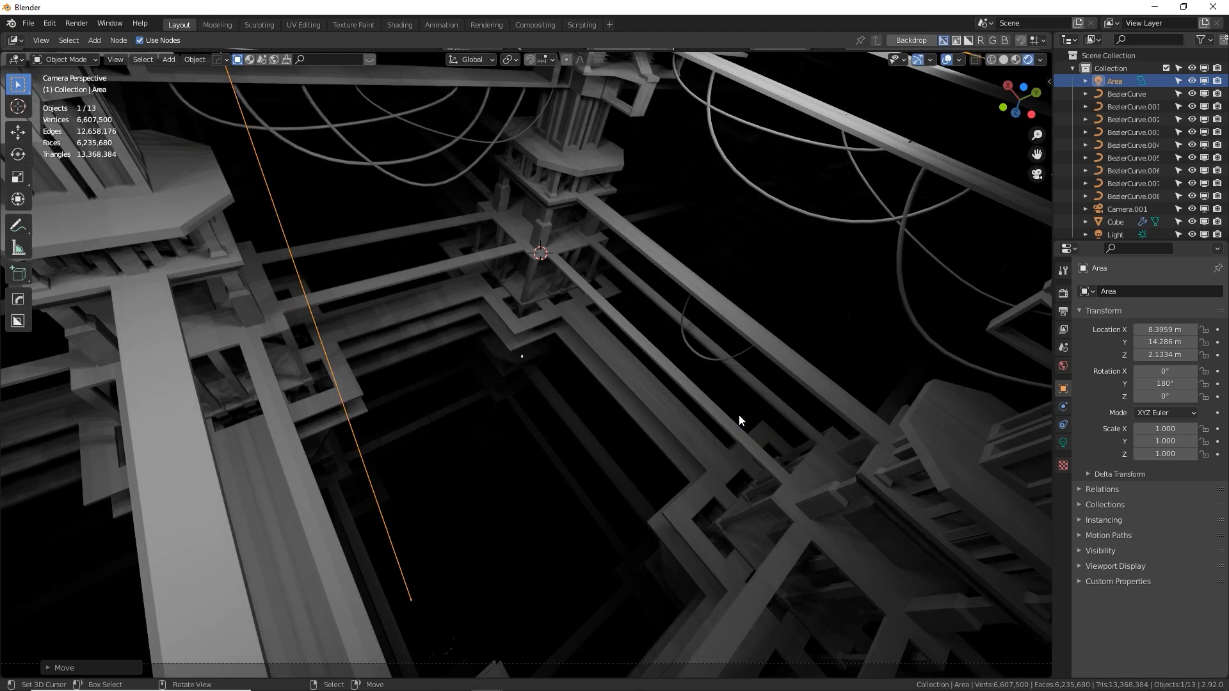
key("g")
key("x")
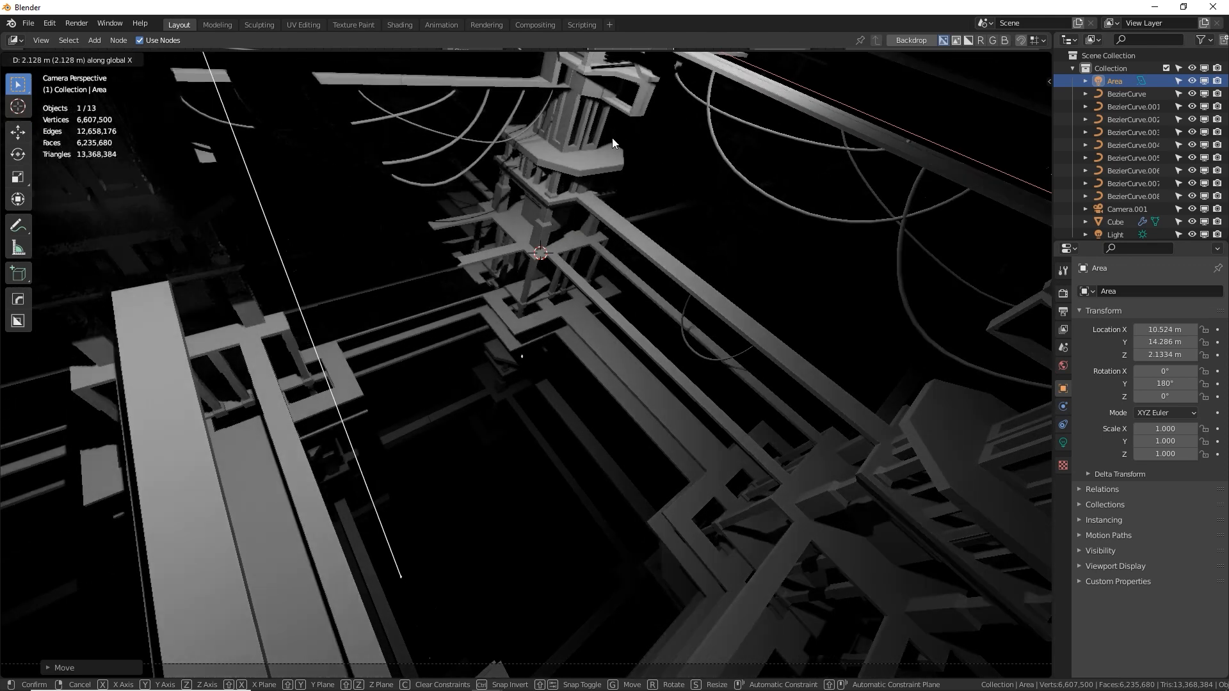
right_click(569, 263)
Try the area light at 0.905 m along global X
key("g")
key("x")
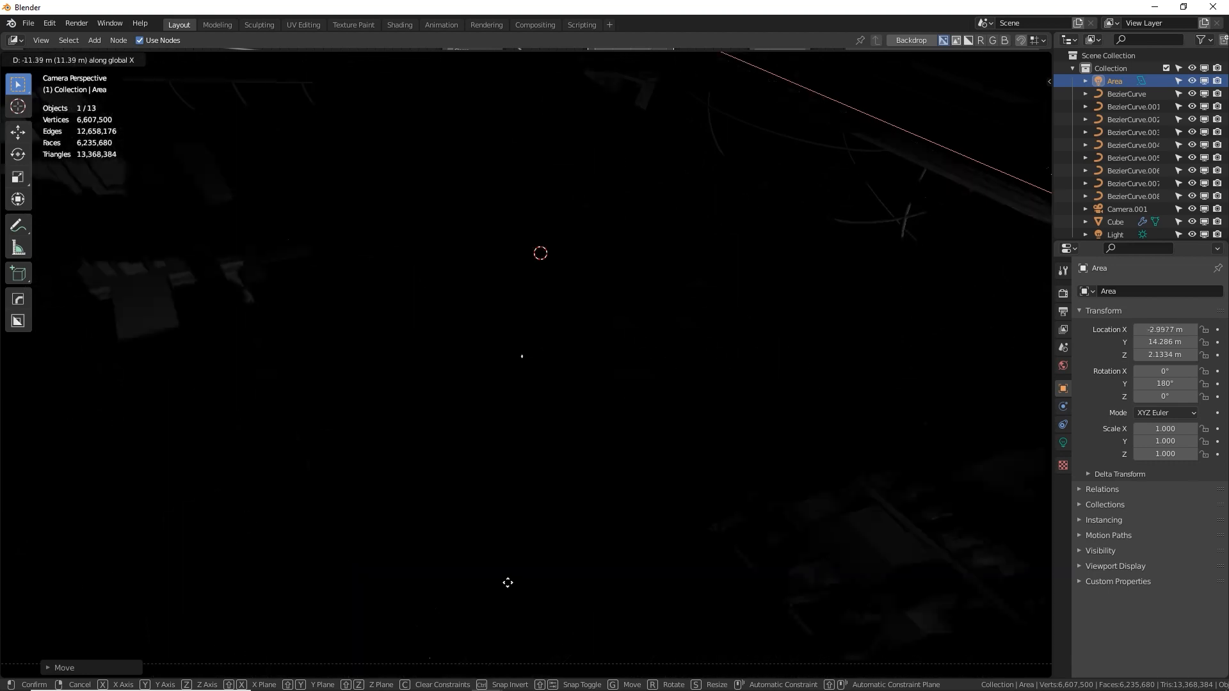
left_click(542, 665)
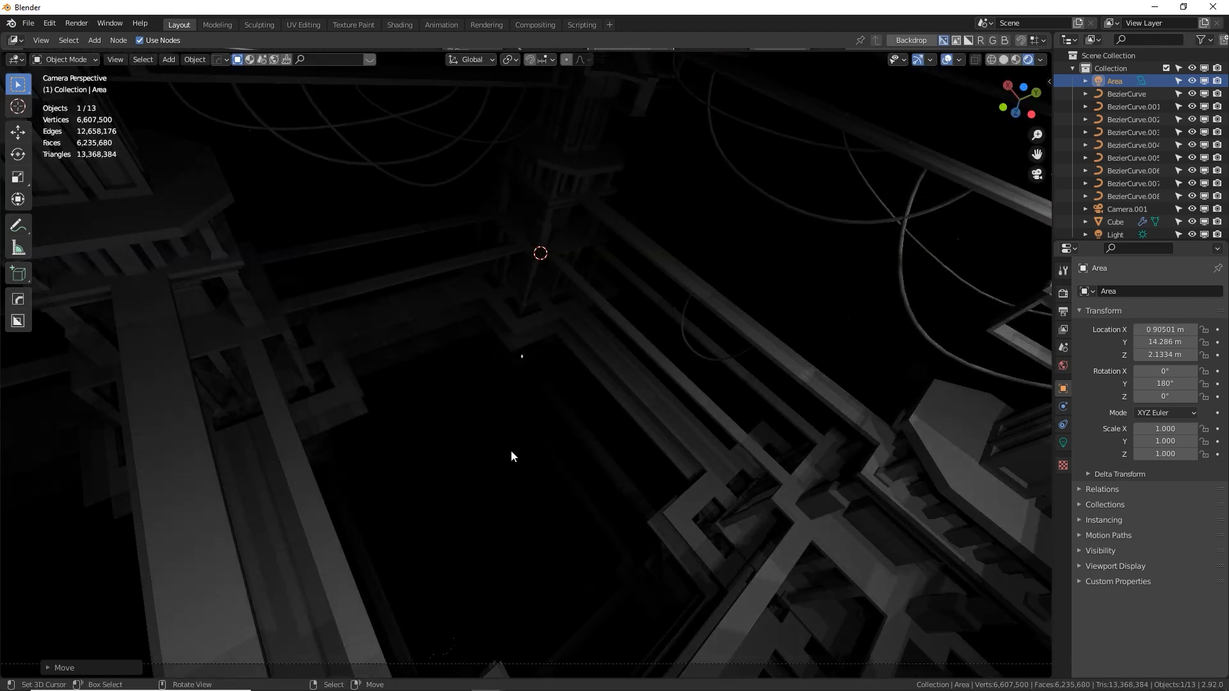
Move the area light far along global X so it shines into the row between the towers
scroll(511, 450, "down", 5)
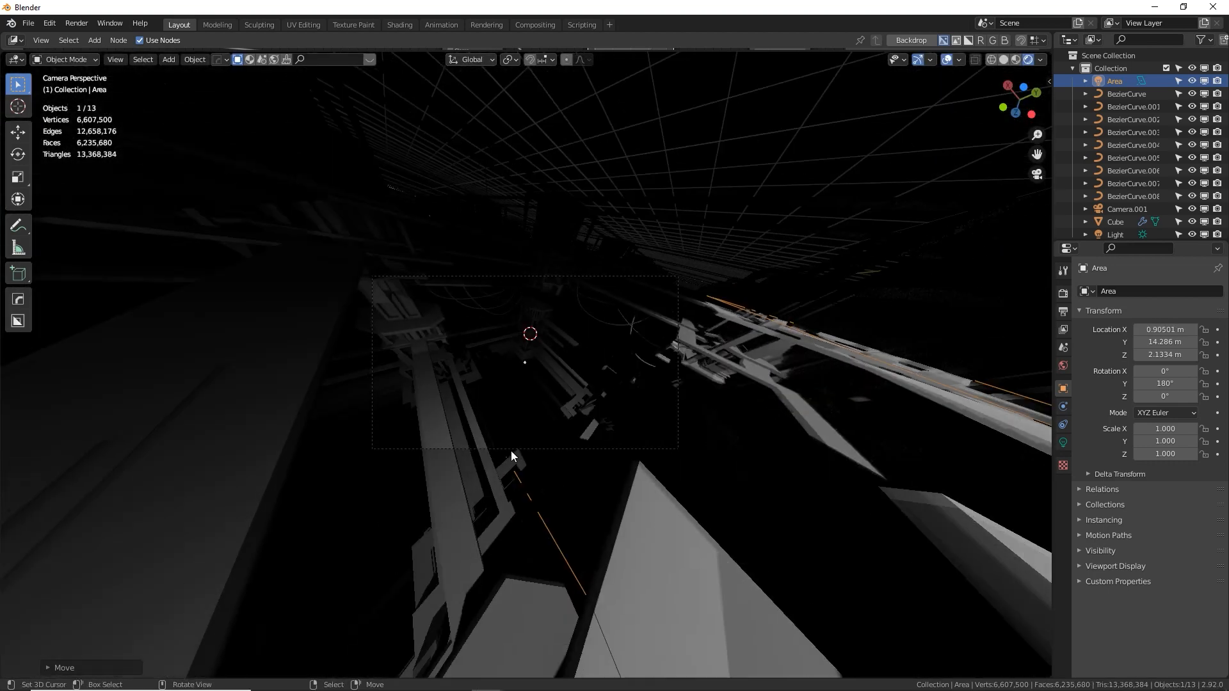
middle_click_drag(511, 451, 741, 359)
key("g")
key("x")
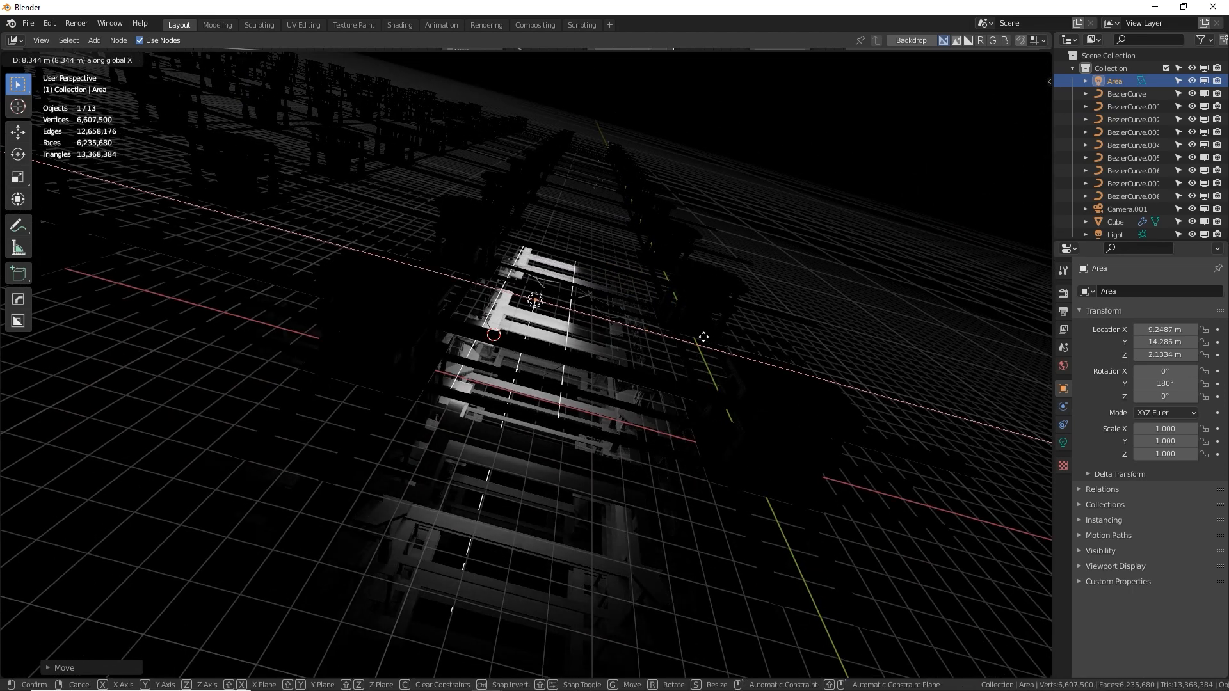
left_click(451, 341)
Move the area light freely to X 22.02 m, Y 13.362 m and Z 2.9958 m, above the row between the towers
middle_click_drag(451, 342, 482, 313)
key("g")
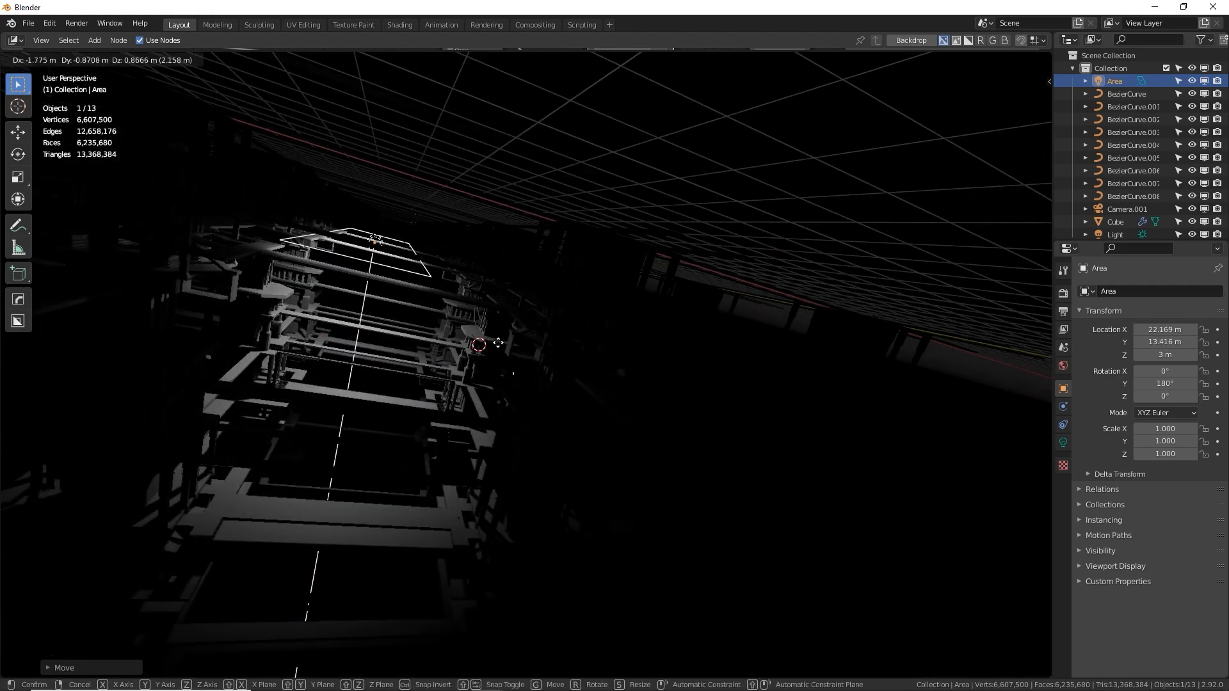
left_click(536, 336)
Rotate the area light about the global Y axis to a Y rotation of 135°
middle_click_drag(536, 337, 509, 473)
key("r")
key("y")
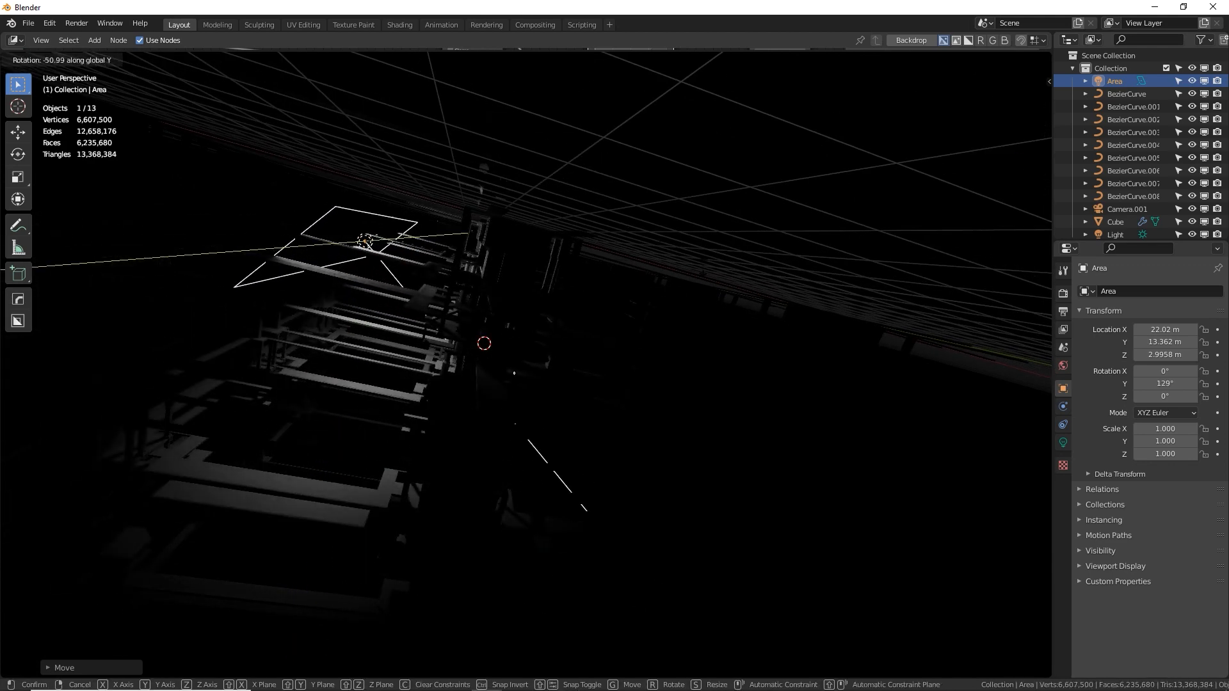
left_click(705, 306)
Return to the camera view and render the scene with the repositioned light into Slot 1
key("KP_0")
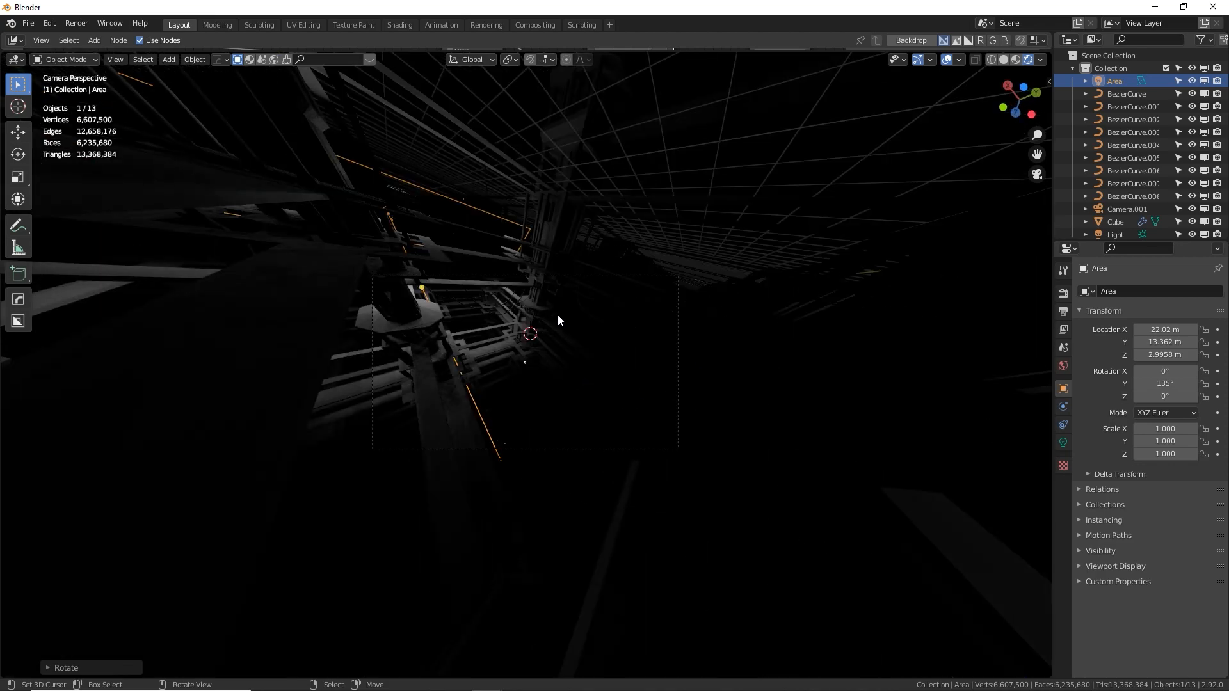
key("F12")
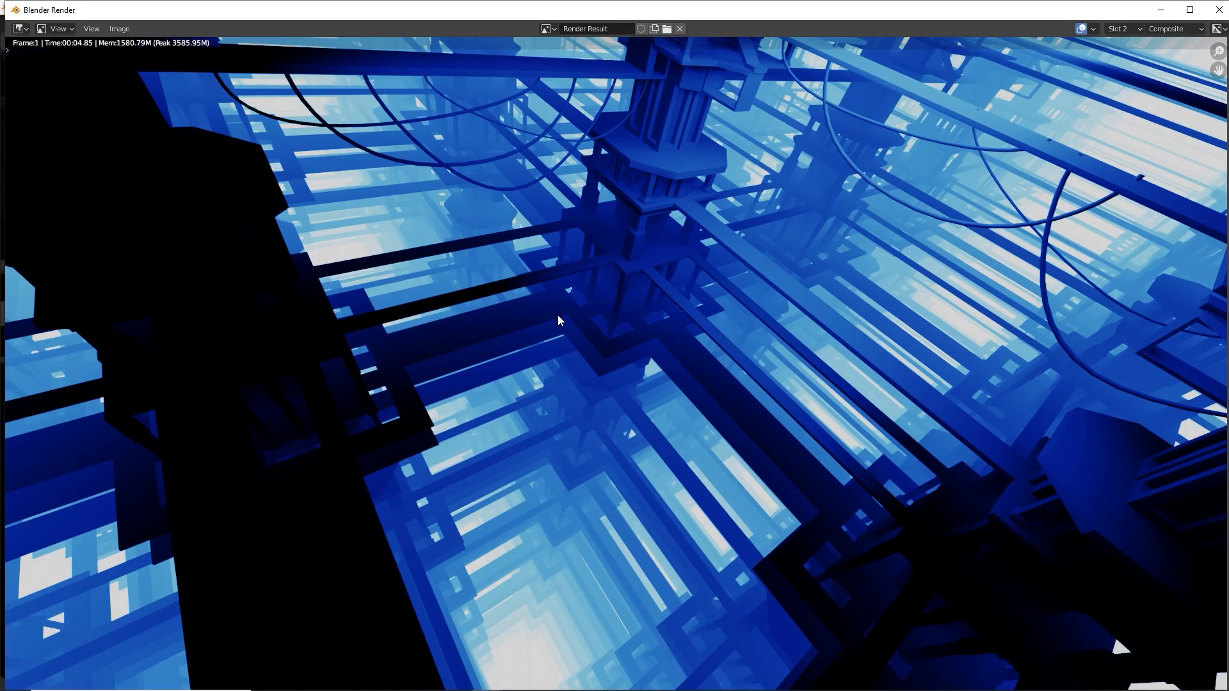
key("j")
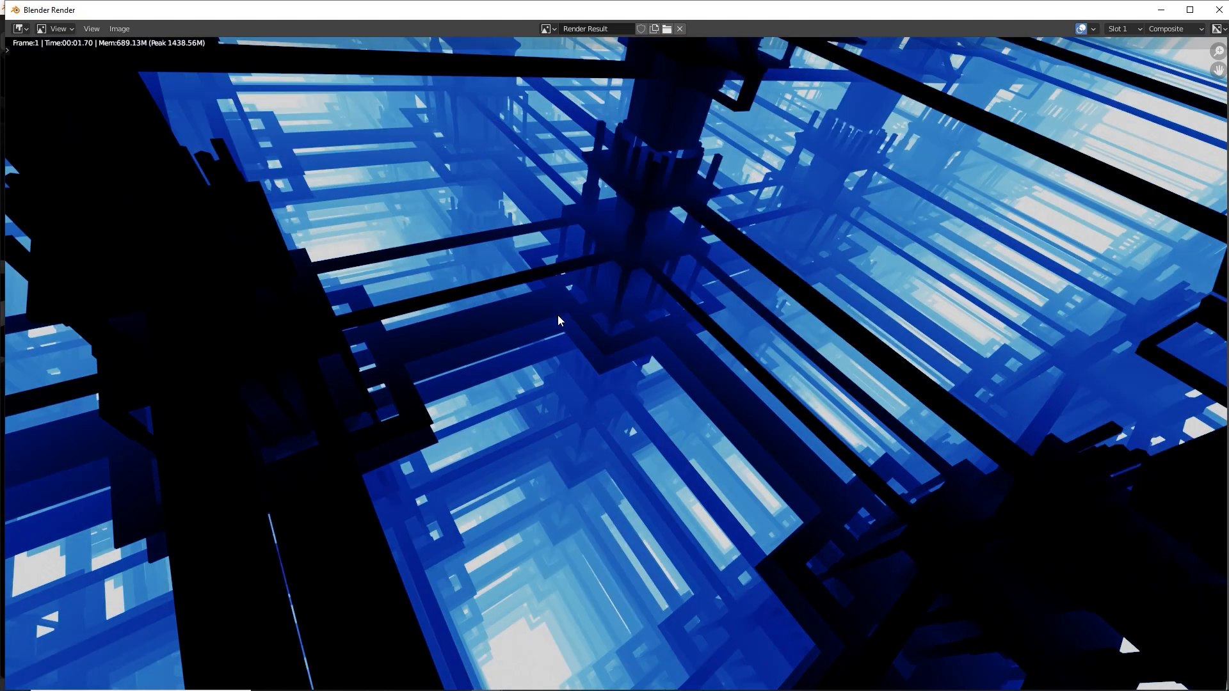
key("F12")
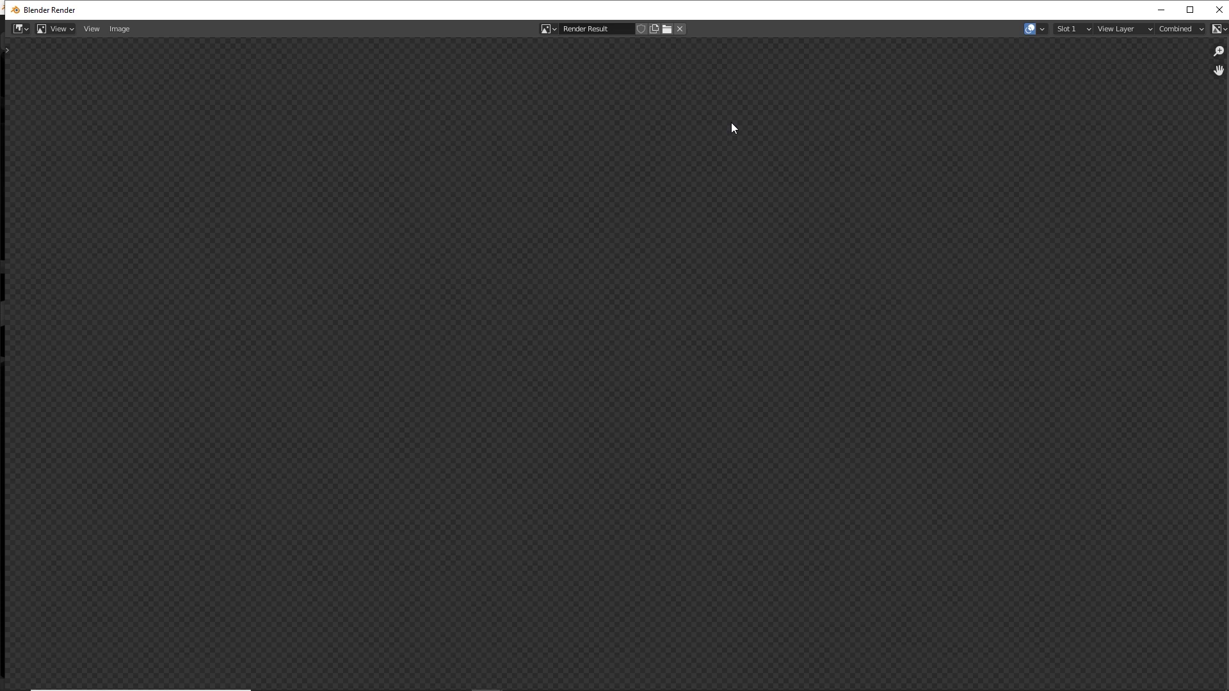
Compare the new render in Slot 1 with the earlier render in Slot 2
key("j")
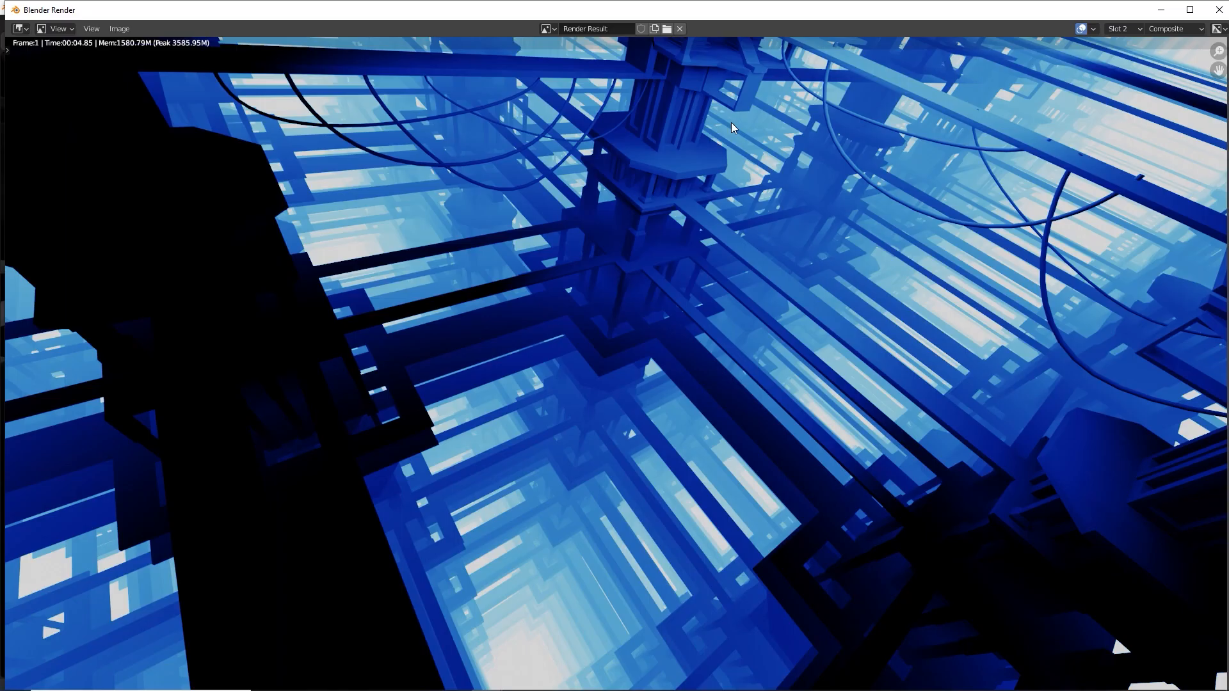
key("j")
key("j")
key("j")
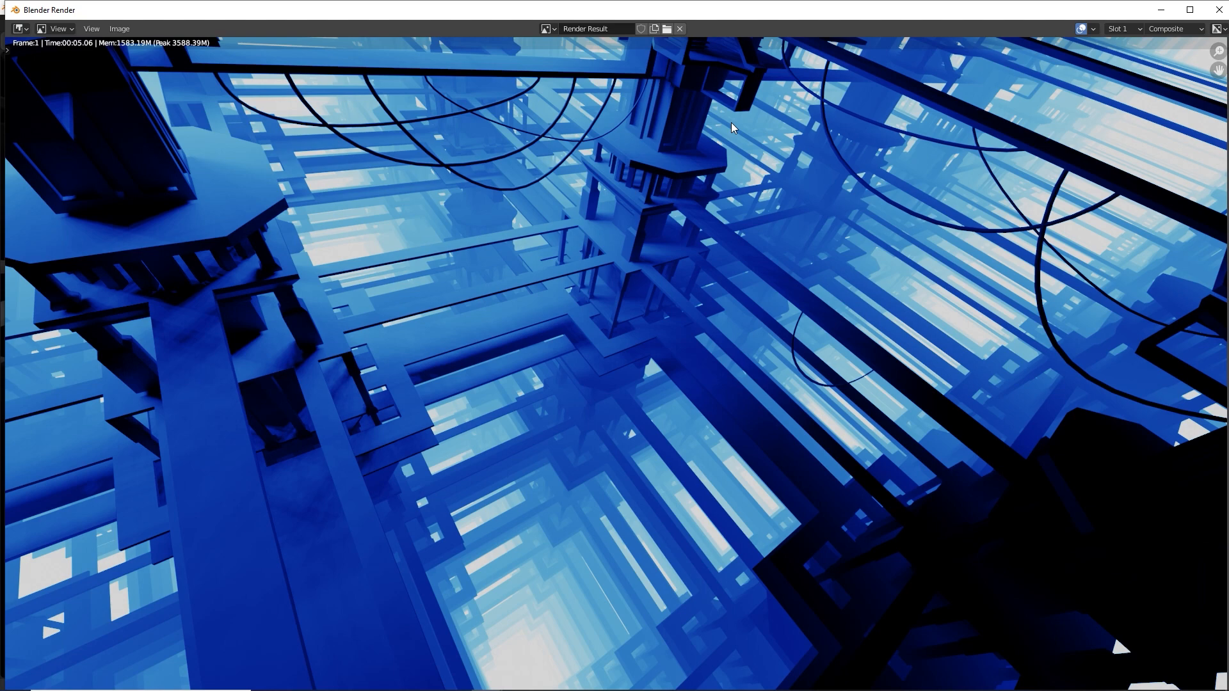
key("j")
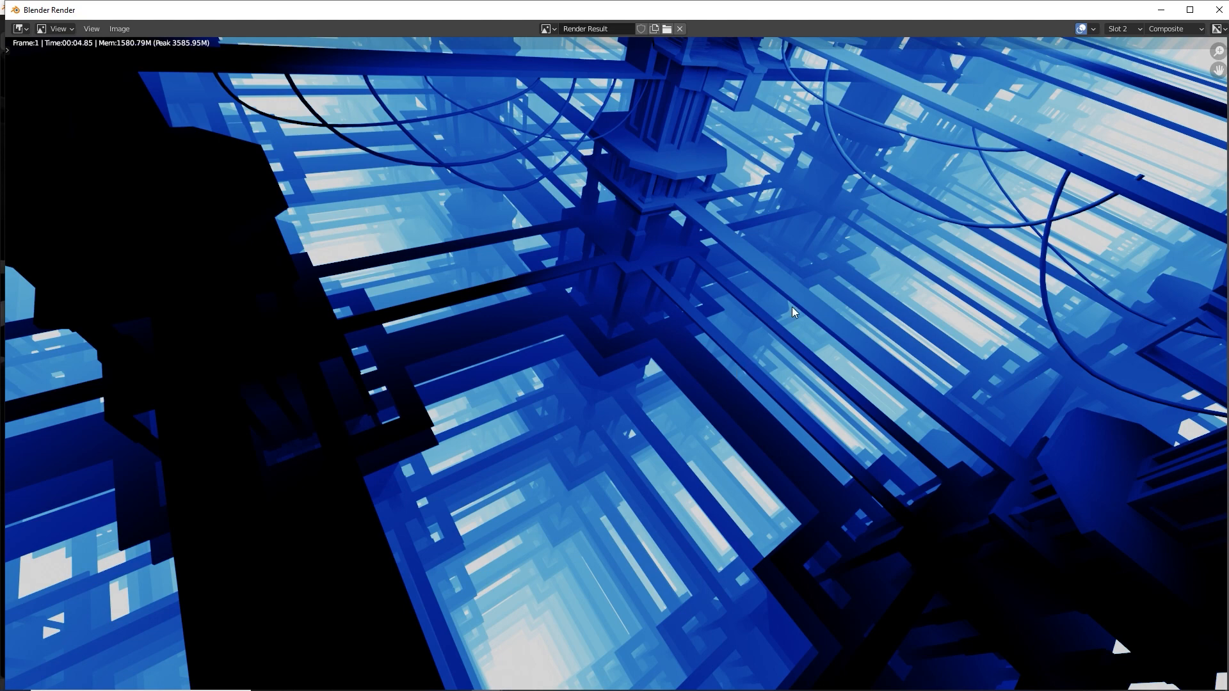
Change the render engine to Cycles and set the viewport shading to Material Preview
key("alt+Tab")
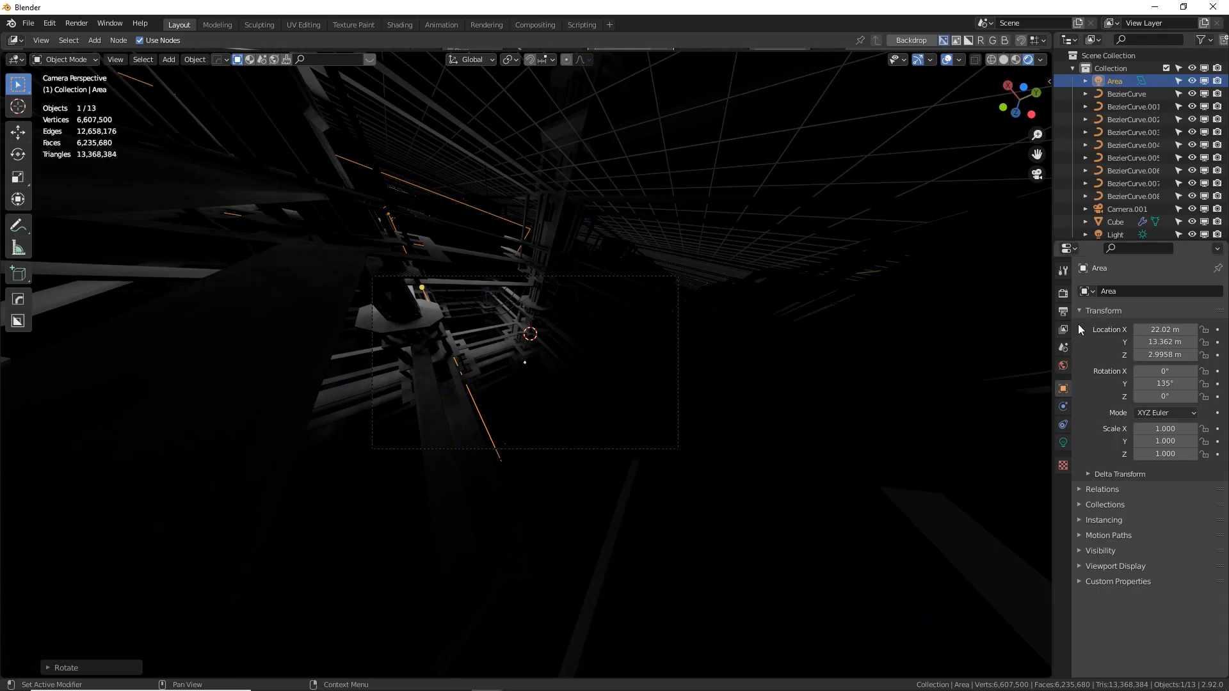
left_click(1155, 292)
left_click(1161, 335)
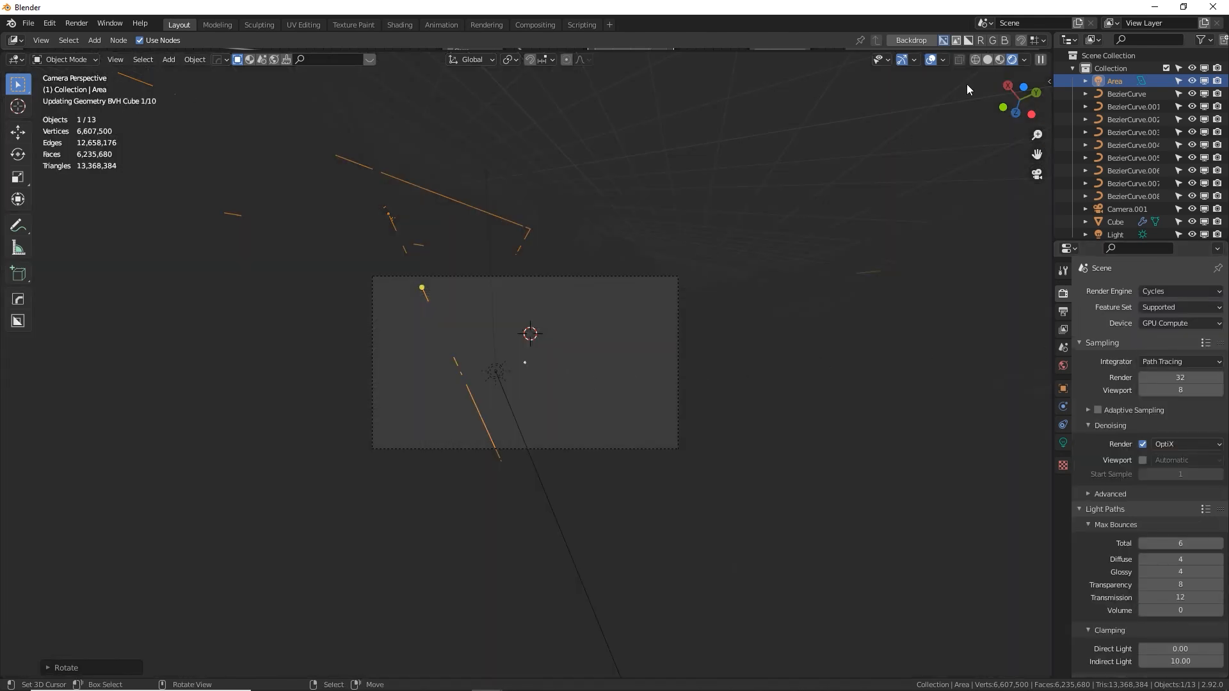
left_click(1000, 60)
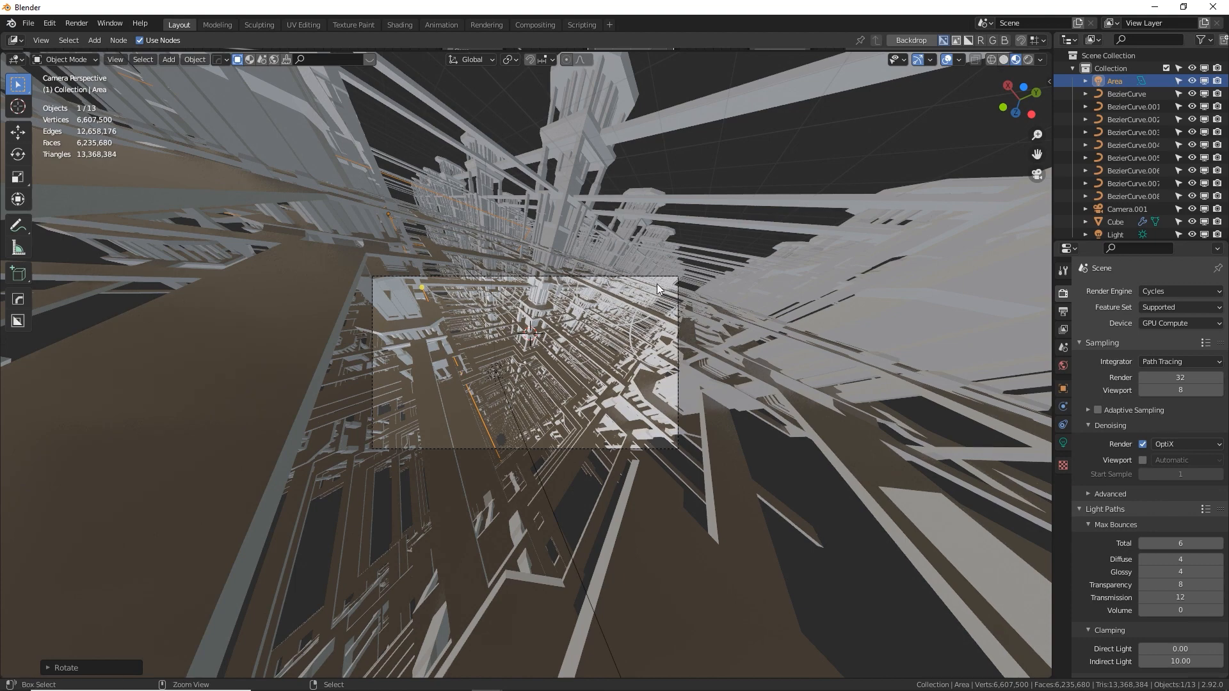
Save the project in the Blender Files folder as "dream world example.blend"
key("ctrl+s")
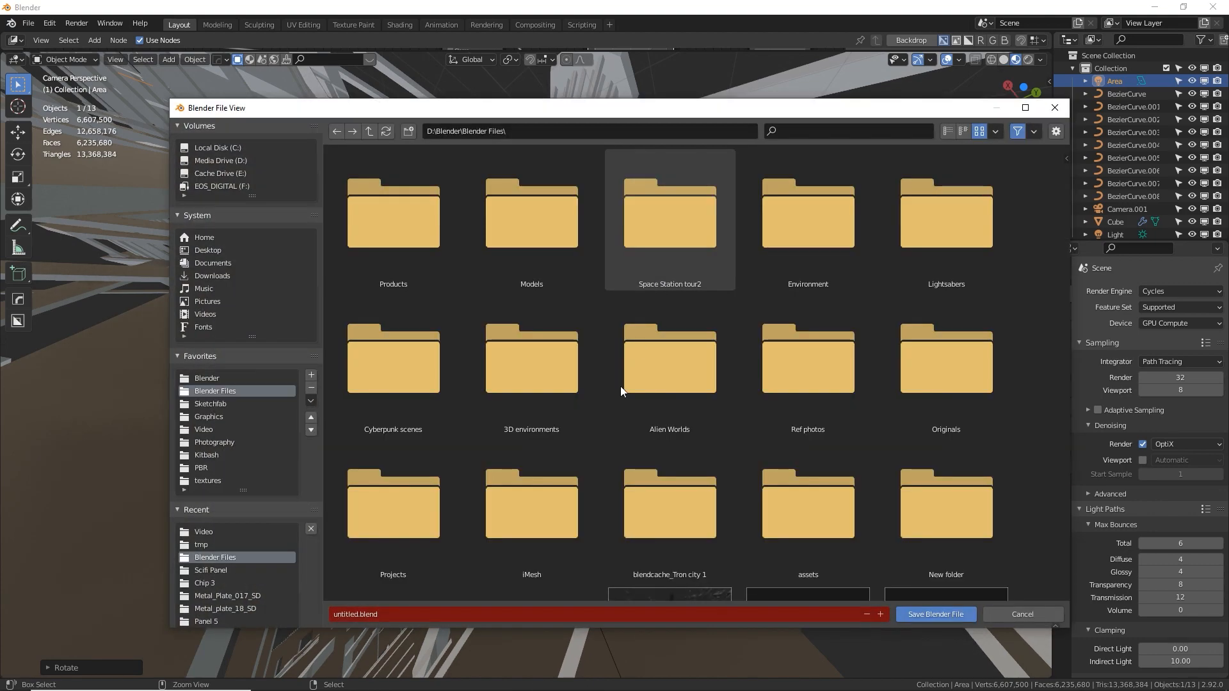
key("Return")
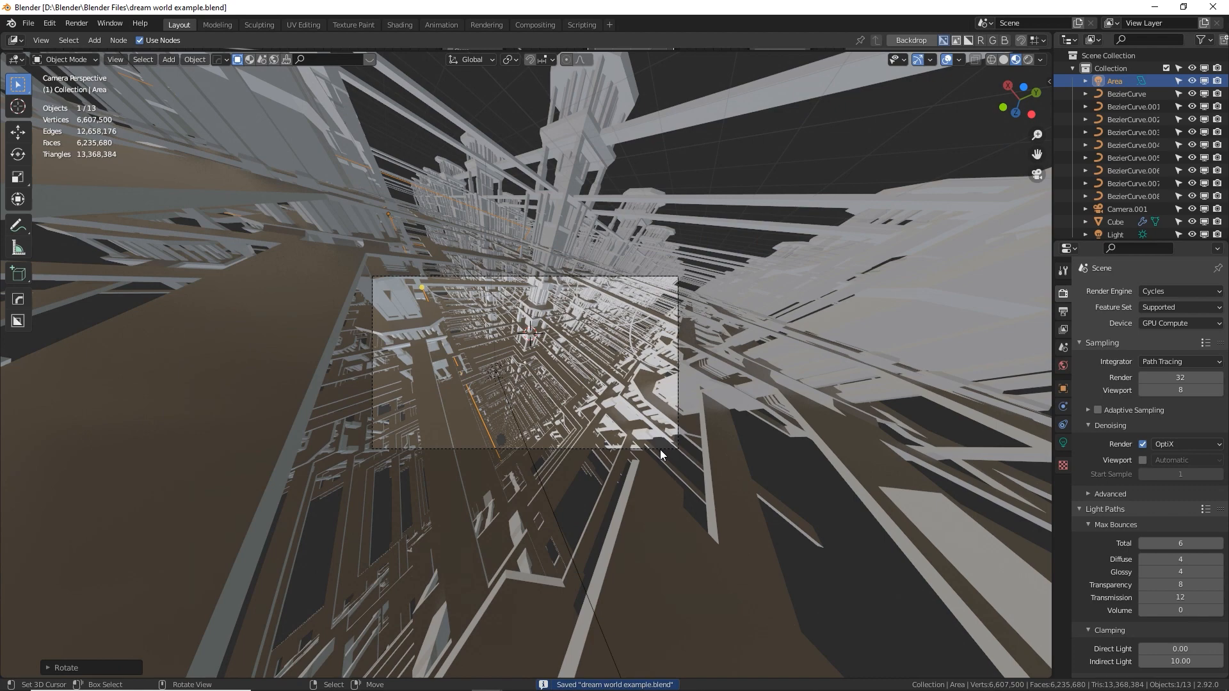
Set the render result to Slot 2 and render the scene there with Cycles
key("alt+Tab")
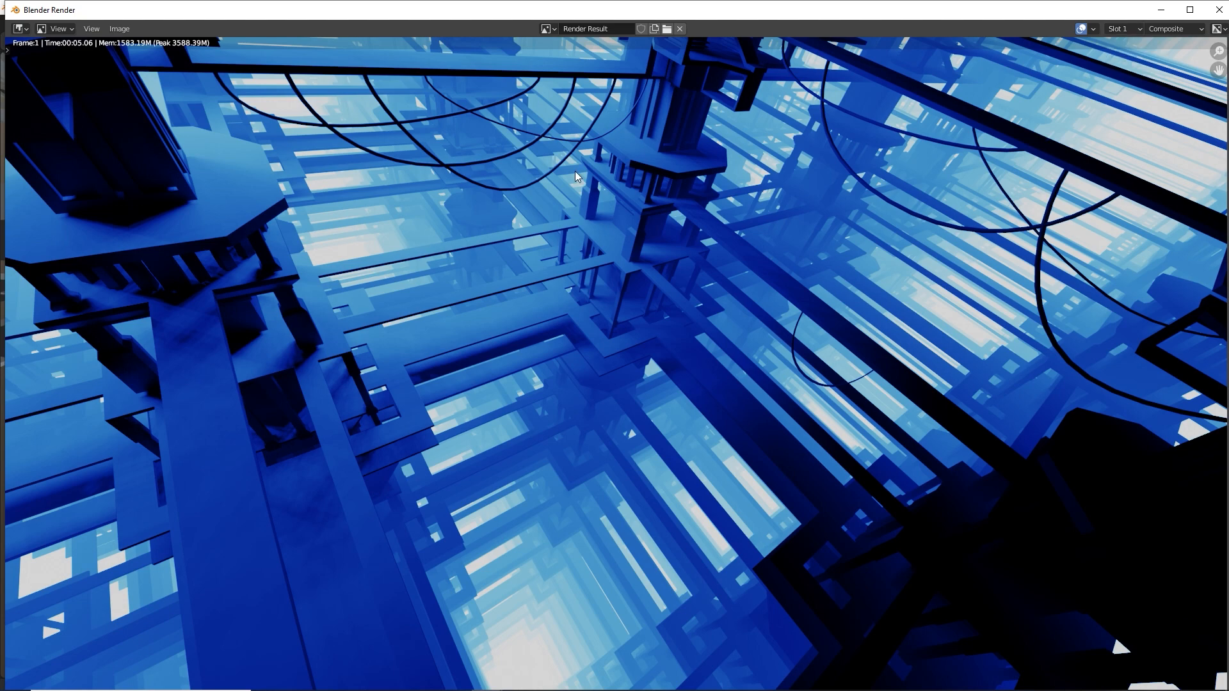
left_click(1131, 29)
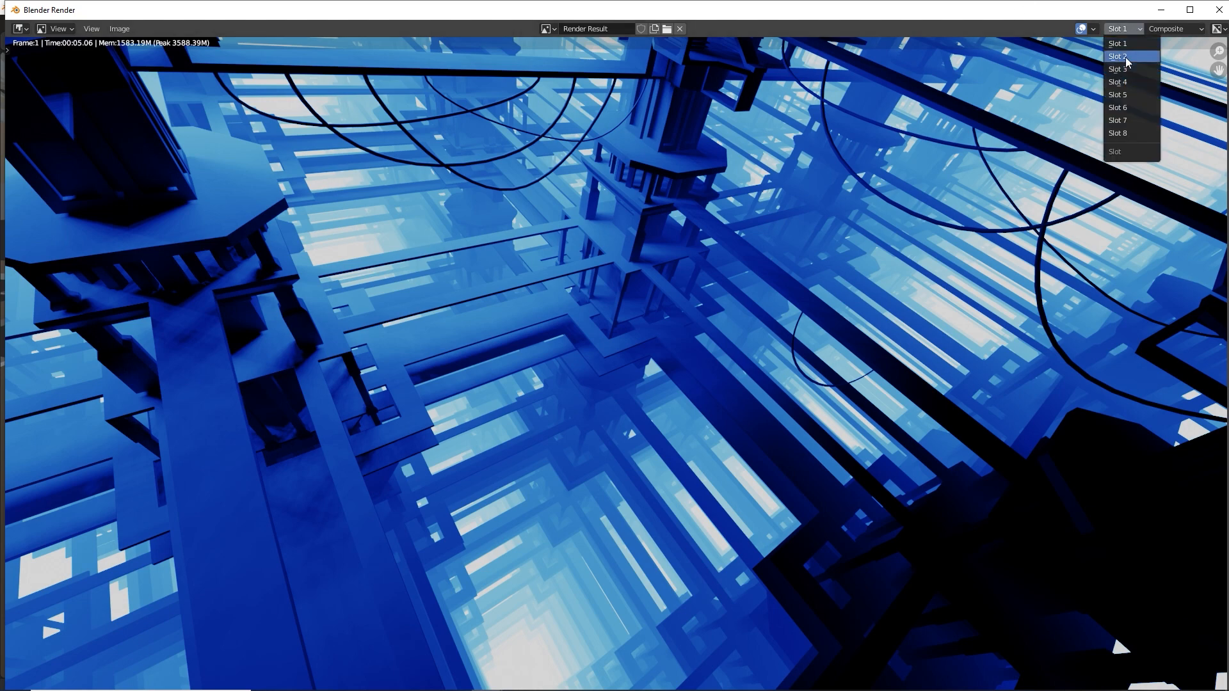
left_click(1125, 56)
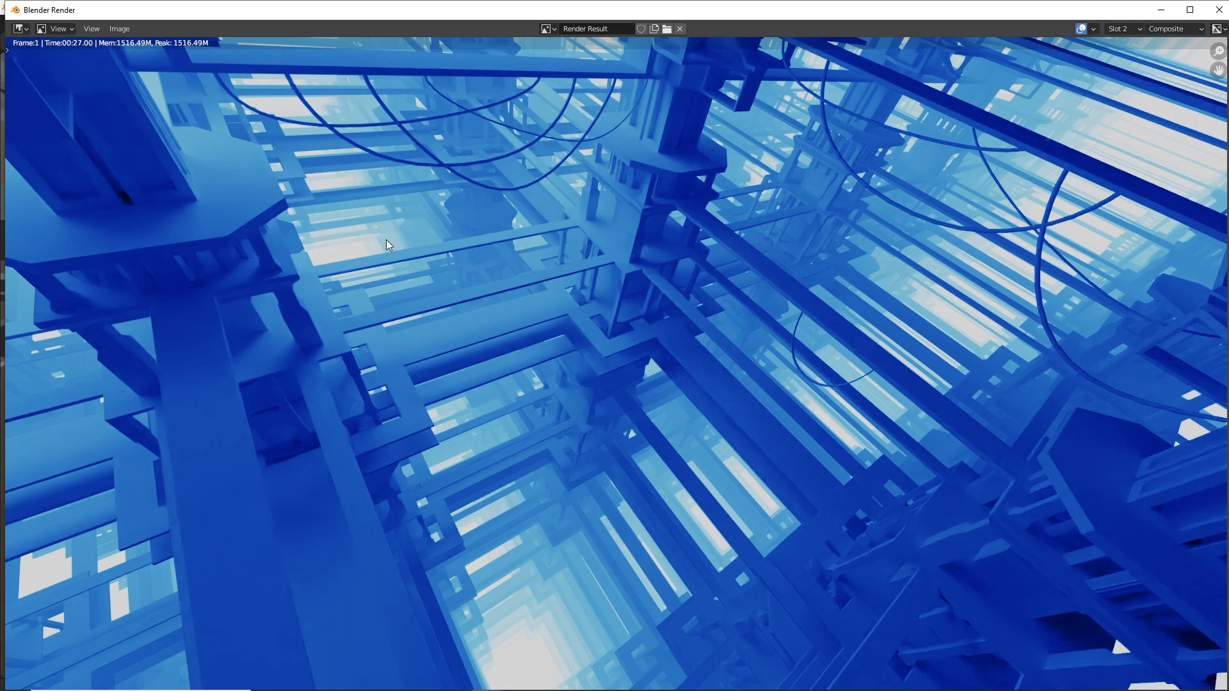
Compare the lighting and shadows of the Cycles render in Slot 2 with the previous render in Slot 1
key("j")
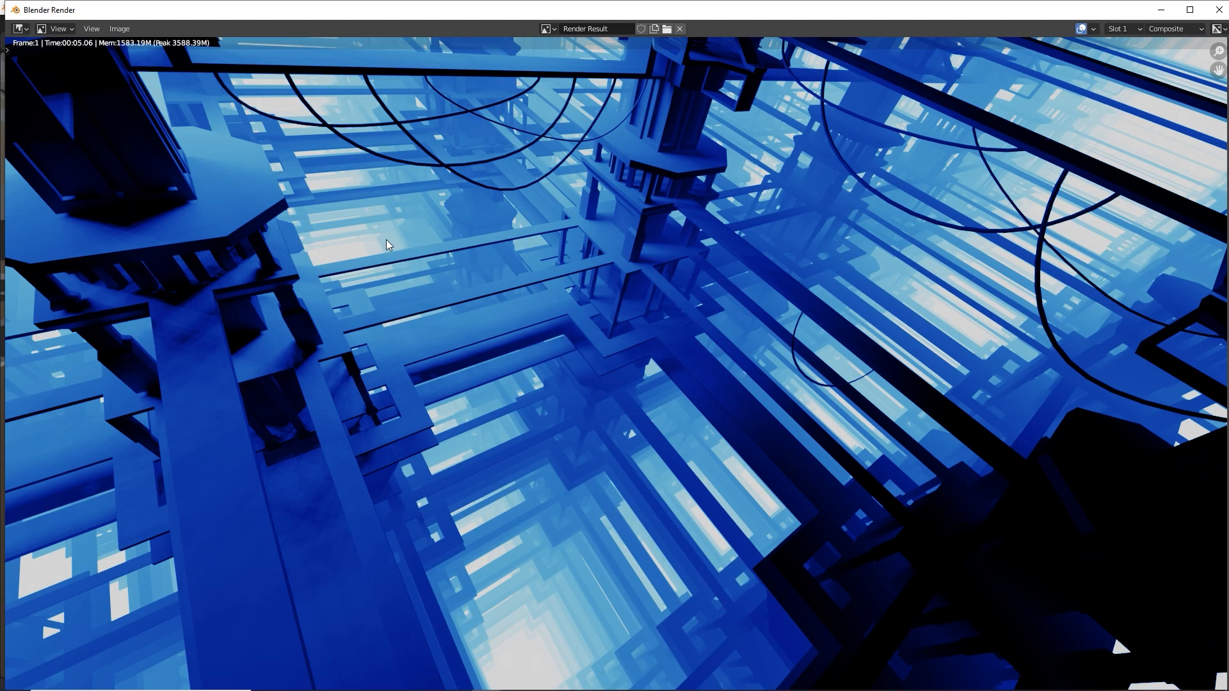
key("j")
key("j")
key("j")
key("j")
key("j")
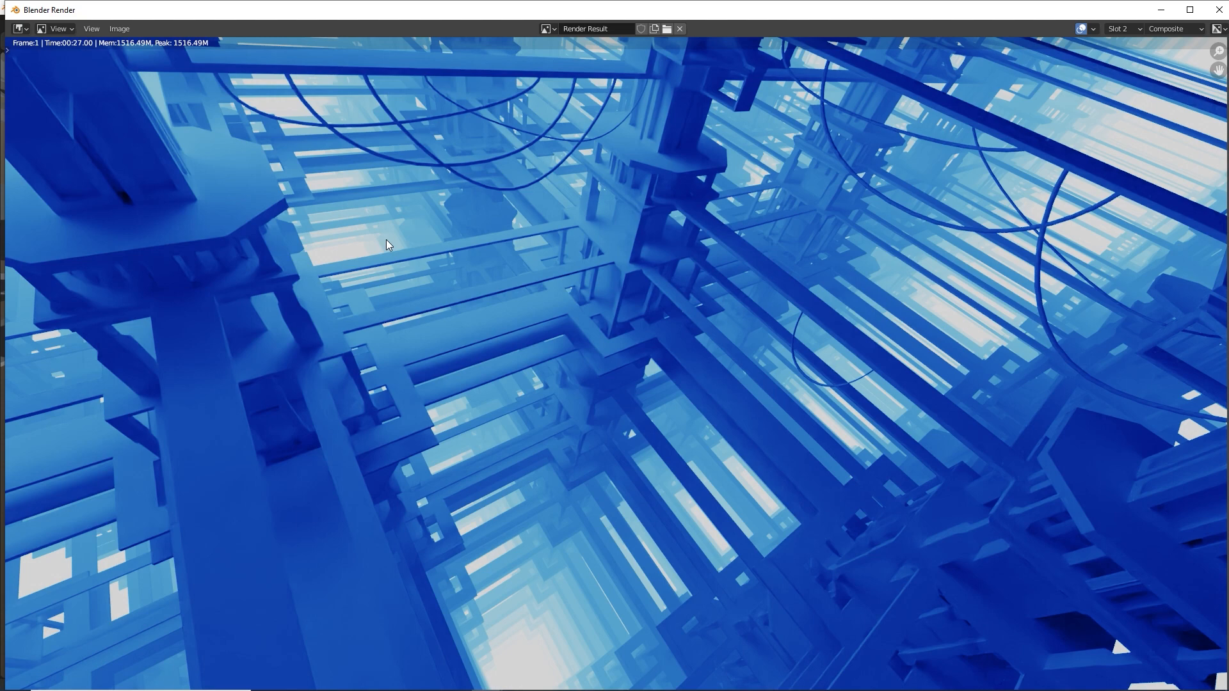
key("j")
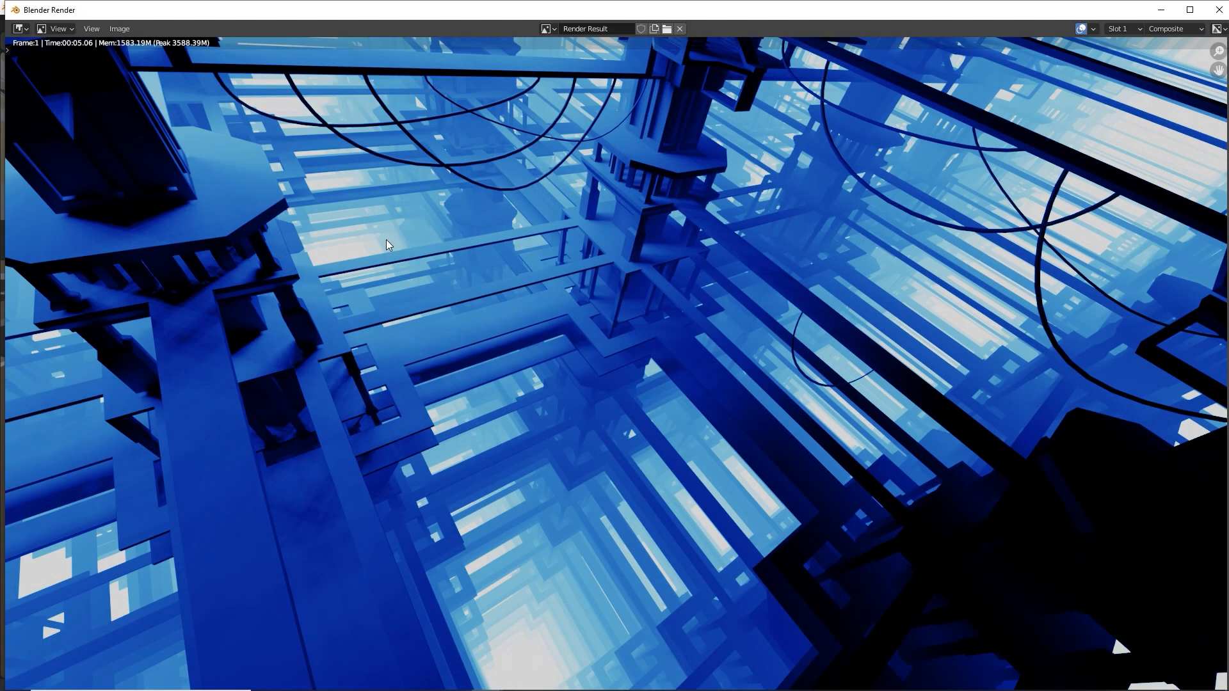
key("j")
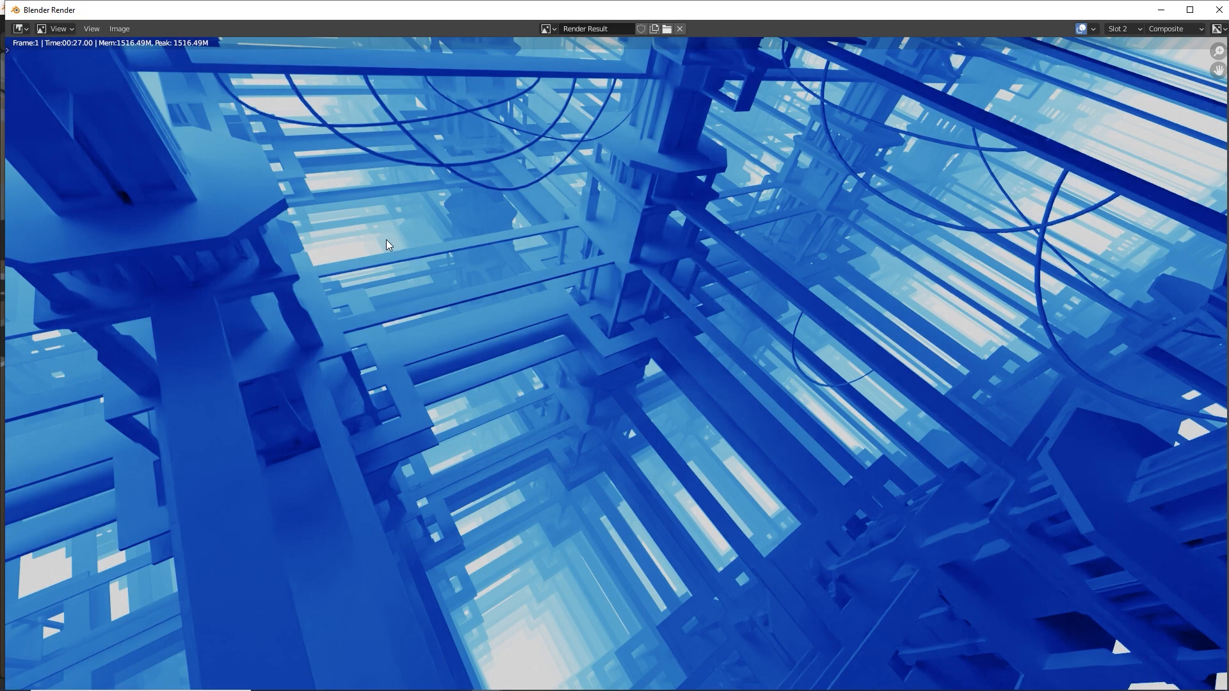
Examine the shadowed tower and beams in the lower foreground of the Cycles render up close
middle_click_drag(756, 343, 342, 328)
scroll(622, 408, "up", 3)
scroll(622, 408, "up", 2)
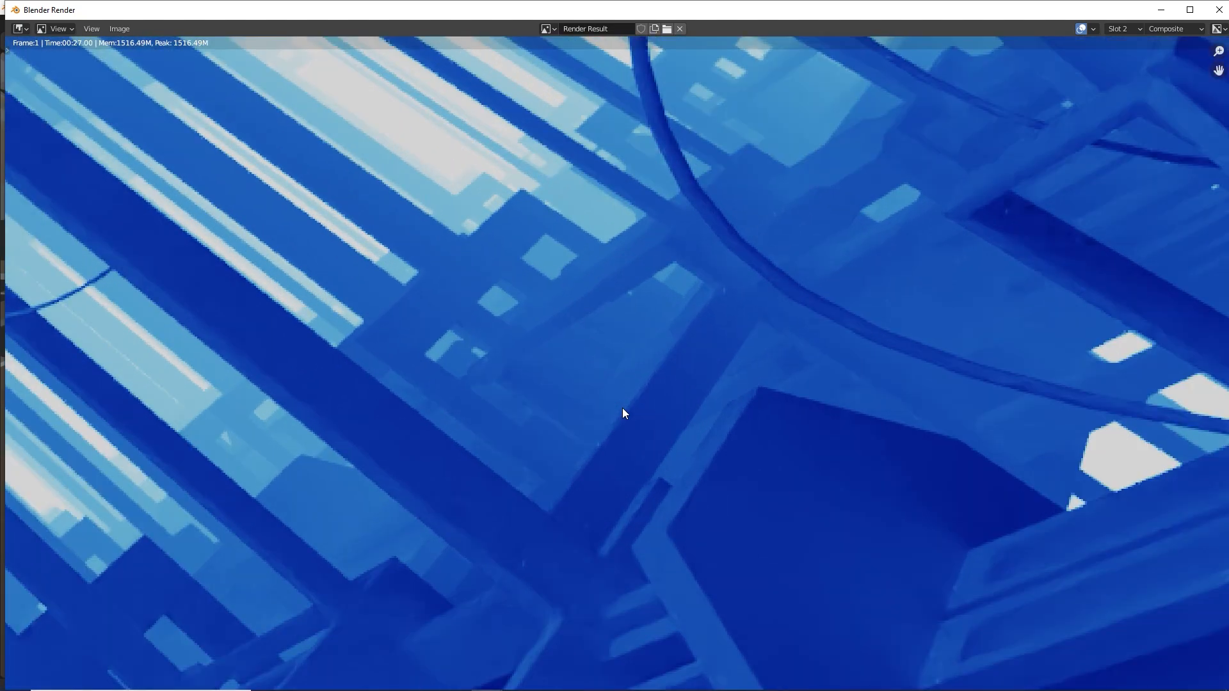
middle_click_drag(622, 409, 498, 290)
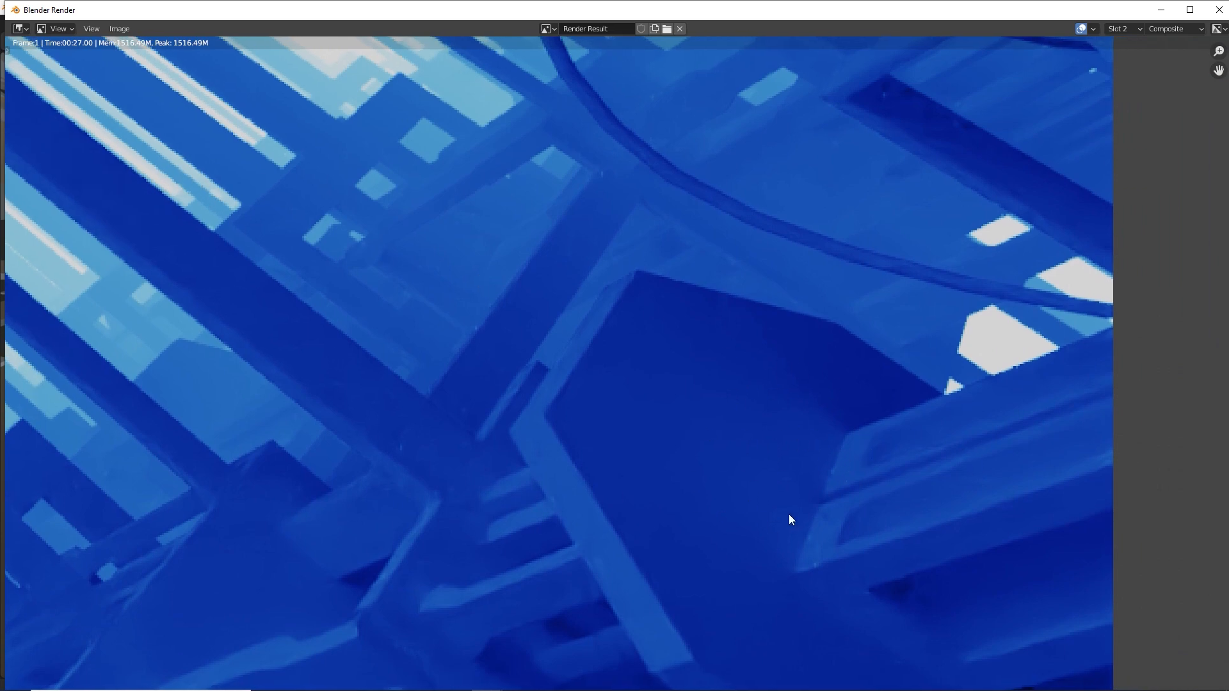
scroll(508, 394, "down", 5)
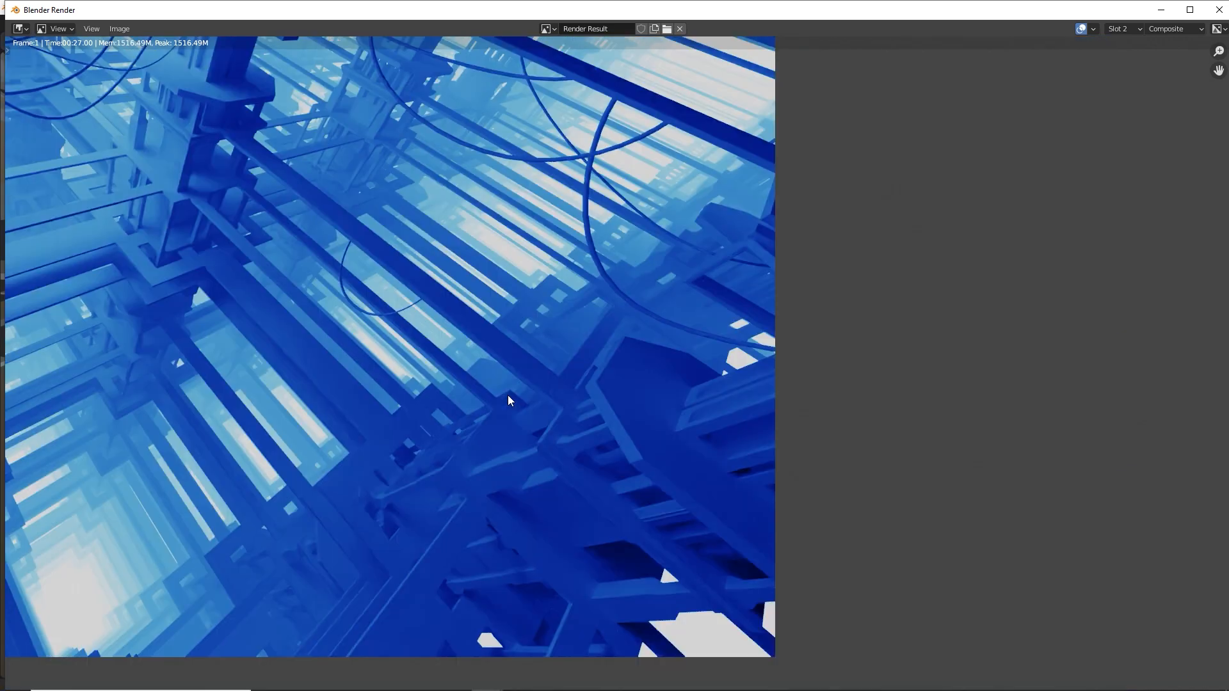
scroll(539, 380, "up", 2)
Keep the view transform on Filmic, set the Color Management look to Very High Contrast, and view the change on the render
key("alt+Tab")
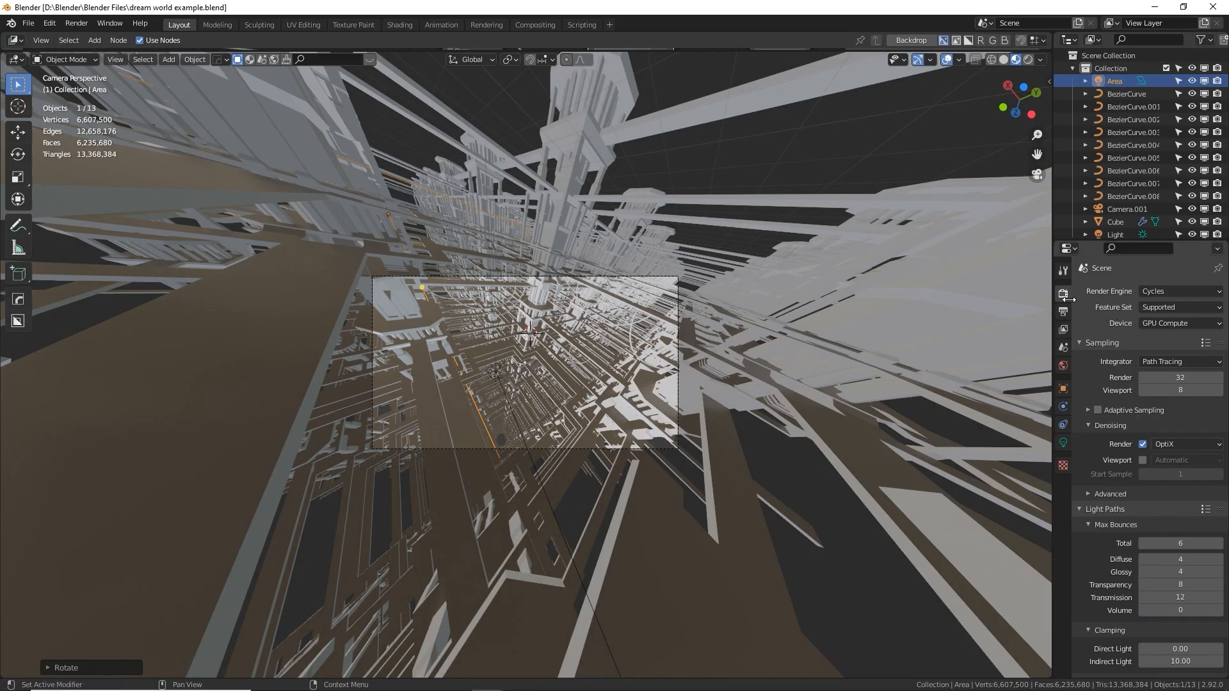
left_click(1088, 510)
left_click(1082, 345)
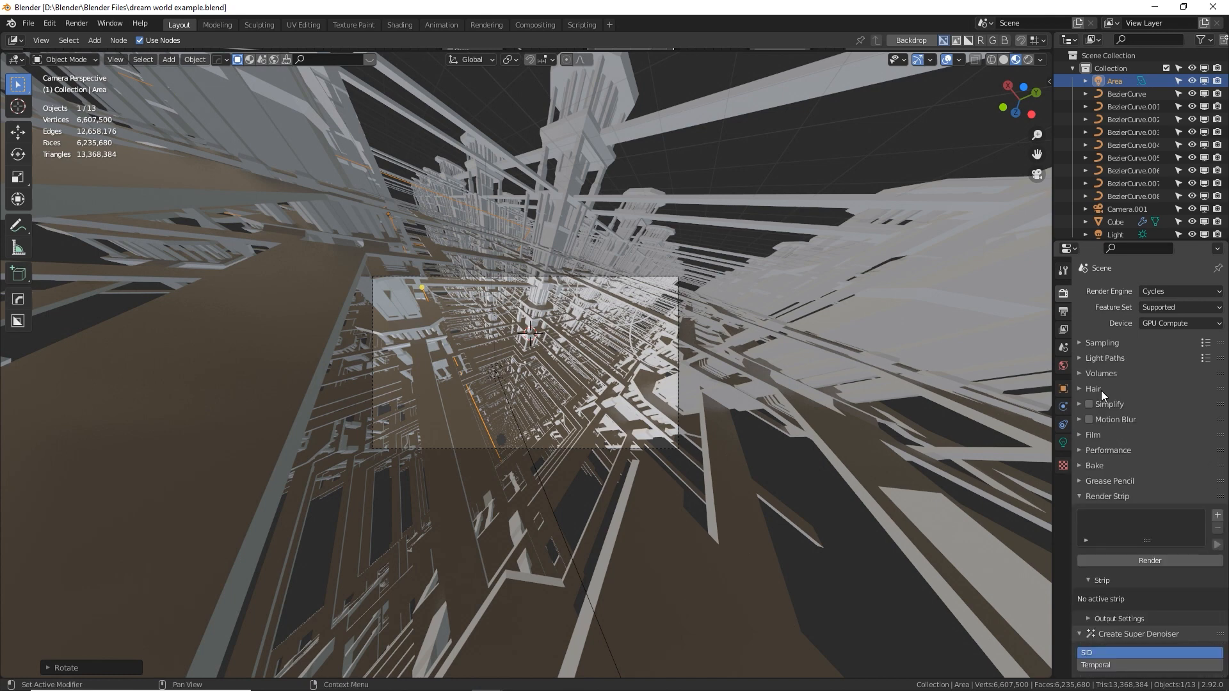
left_click(1080, 498)
left_click(1081, 511)
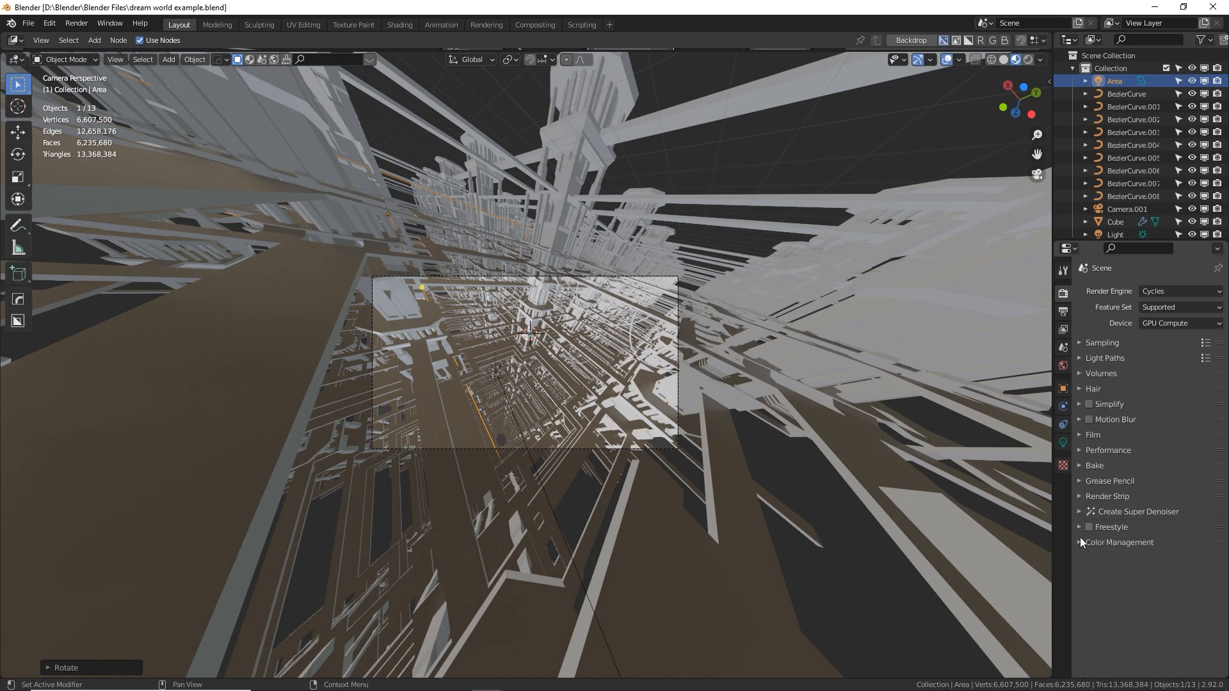
left_click(1080, 542)
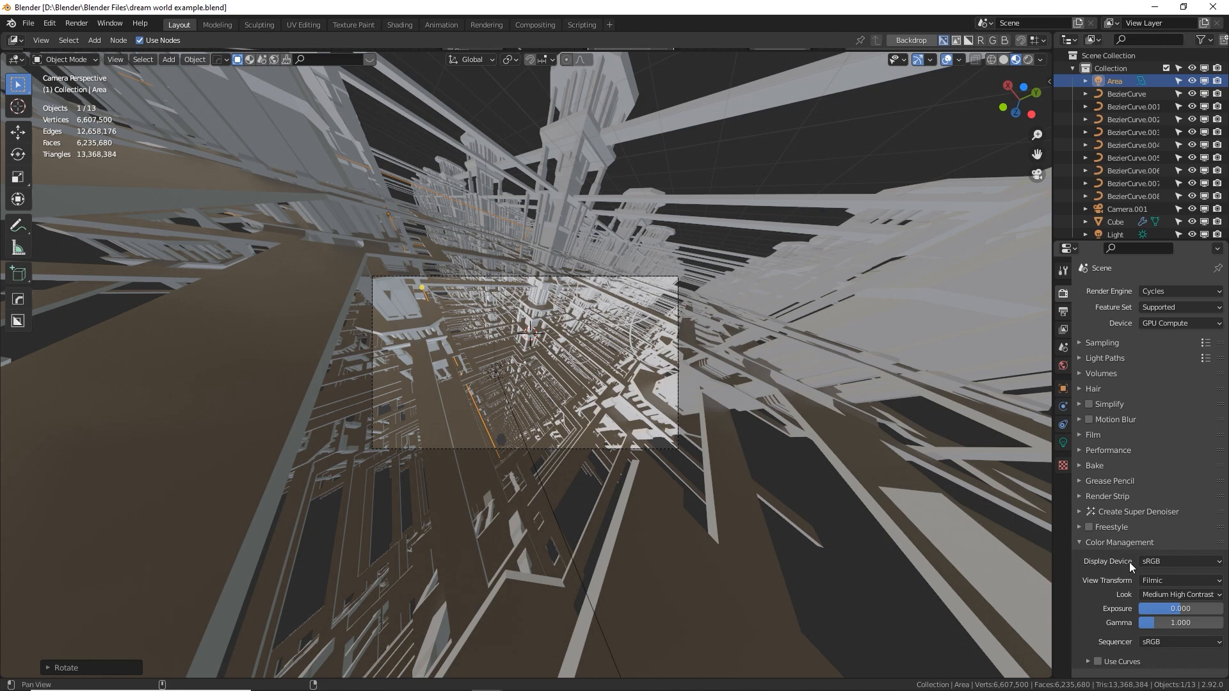
left_click(1166, 583)
left_click(1167, 608)
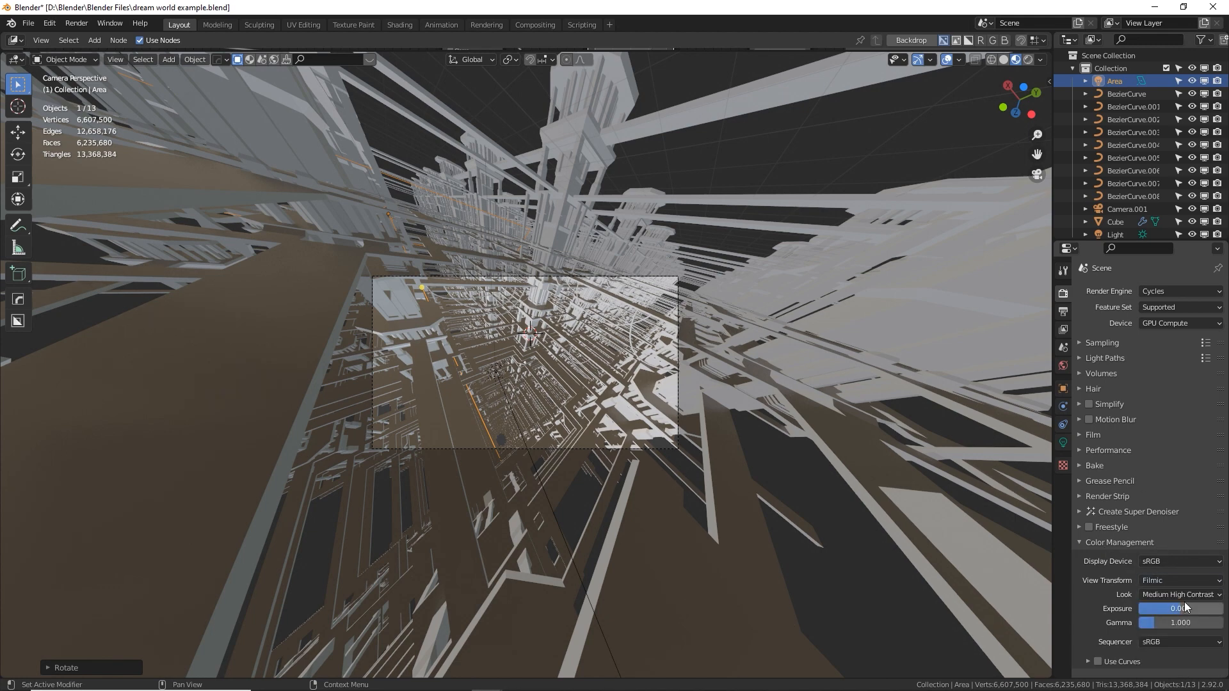
left_click(1183, 595)
left_click(1166, 566)
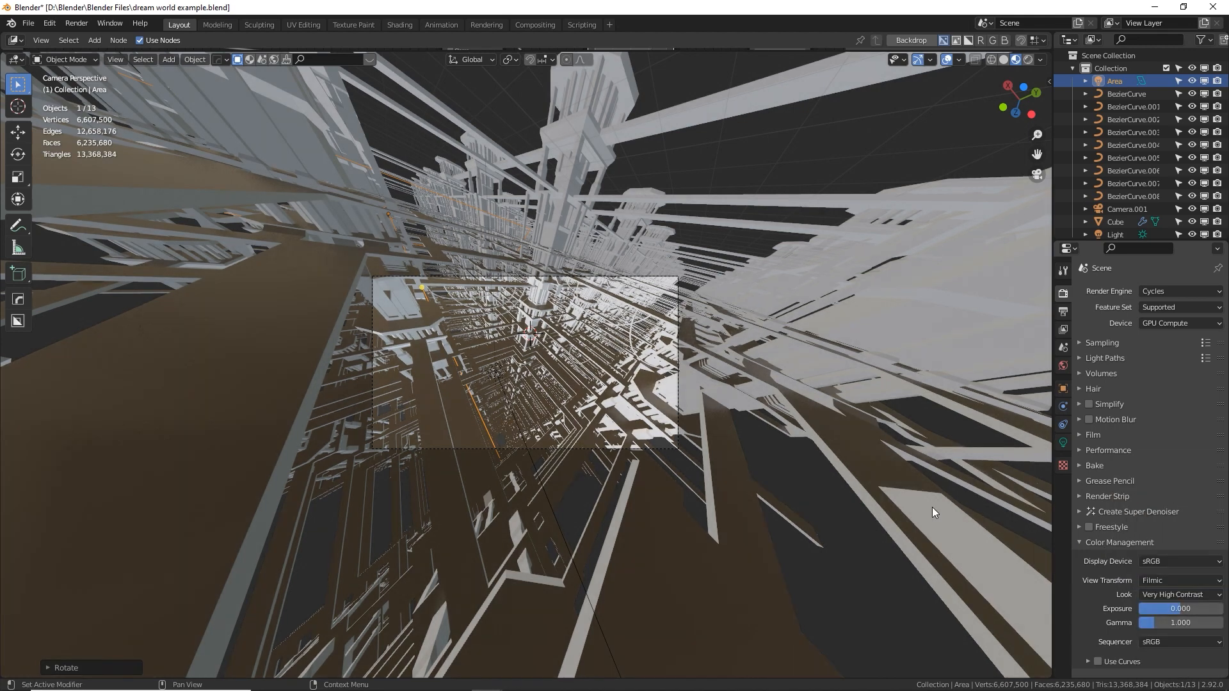
key("alt+Tab")
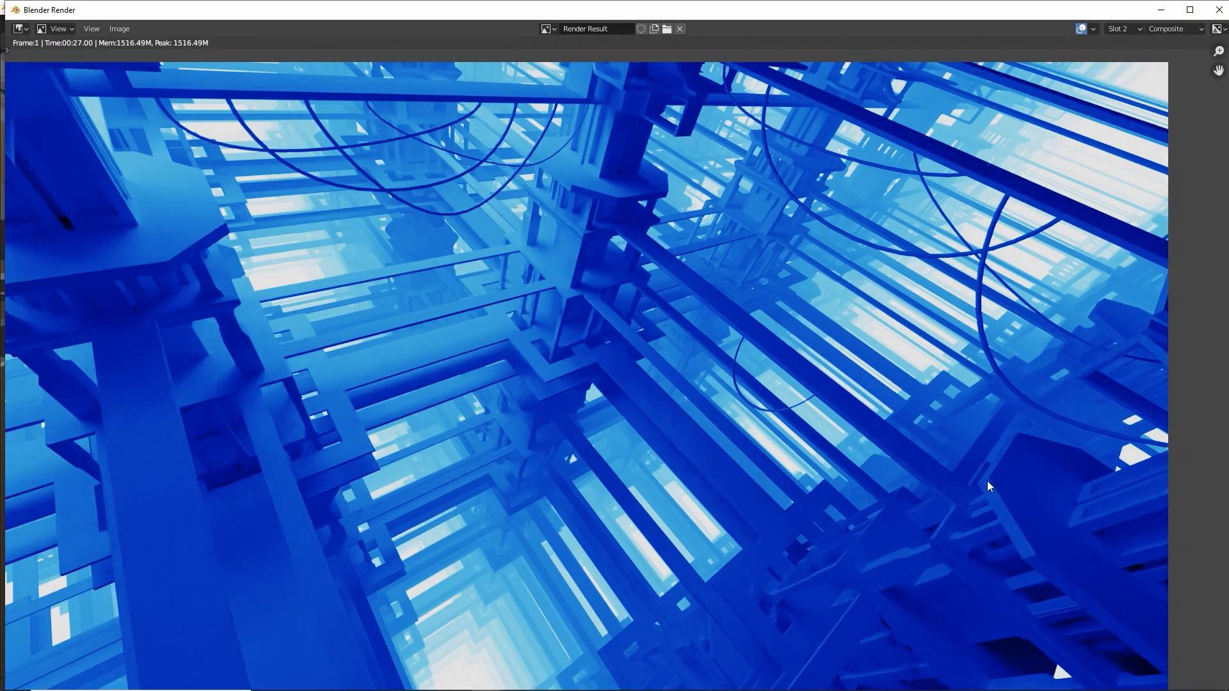